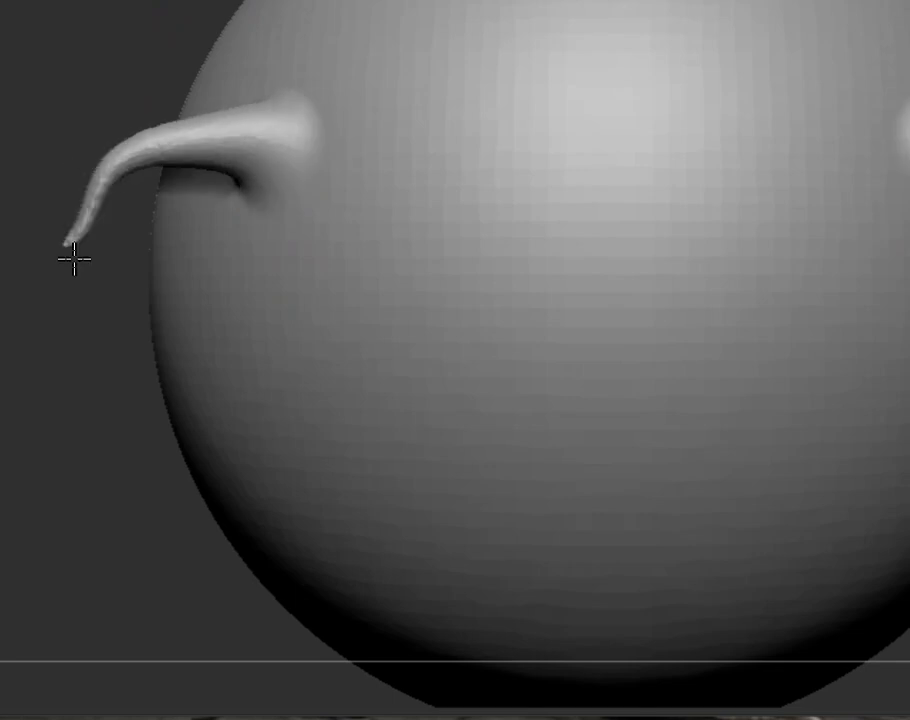
# Step: Pull several tendrils leftward and downward from the sphere's left side with SnakeHook
pyautogui.moveTo(215, 240)
pyautogui.mouseDown()
pyautogui.moveTo(95, 290)
pyautogui.moveTo(124, 378)
pyautogui.mouseUp()
pyautogui.moveTo(249, 100)
pyautogui.mouseDown()
pyautogui.moveTo(77, 173)
pyautogui.moveTo(53, 215)
pyautogui.moveTo(75, 330)
pyautogui.mouseUp()
pyautogui.moveTo(245, 292)
pyautogui.mouseDown()
pyautogui.moveTo(178, 317)
pyautogui.moveTo(124, 388)
pyautogui.moveTo(118, 420)
pyautogui.mouseUp()
pyautogui.moveTo(240, 395)
pyautogui.mouseDown()
pyautogui.moveTo(152, 382)
pyautogui.moveTo(133, 432)
pyautogui.mouseUp()
# Step: Add upper-left and long left-edge tendrils, then carve symmetric eye sockets and a nose hole
pyautogui.moveTo(262, 40)
pyautogui.mouseDown()
pyautogui.moveTo(136, 148)
pyautogui.moveTo(197, 85)
pyautogui.moveTo(158, 178)
pyautogui.mouseUp()
pyautogui.moveTo(367, 177)
pyautogui.mouseDown()
pyautogui.moveTo(156, 203)
pyautogui.moveTo(368, 69)
pyautogui.moveTo(321, 158)
pyautogui.moveTo(261, 165)
pyautogui.mouseUp()
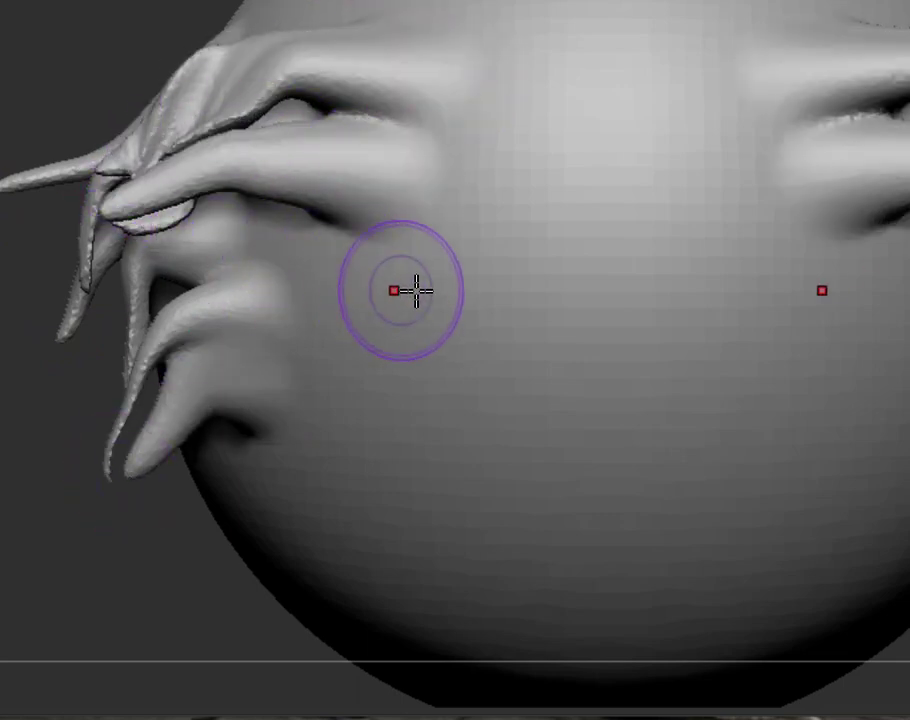
pyautogui.moveTo(414, 290)
pyautogui.mouseDown()
pyautogui.moveTo(210, 202)
pyautogui.moveTo(65, 199)
pyautogui.mouseUp()
pyautogui.moveTo(193, 303)
pyautogui.mouseDown()
pyautogui.moveTo(158, 213)
pyautogui.moveTo(130, 236)
pyautogui.mouseUp()
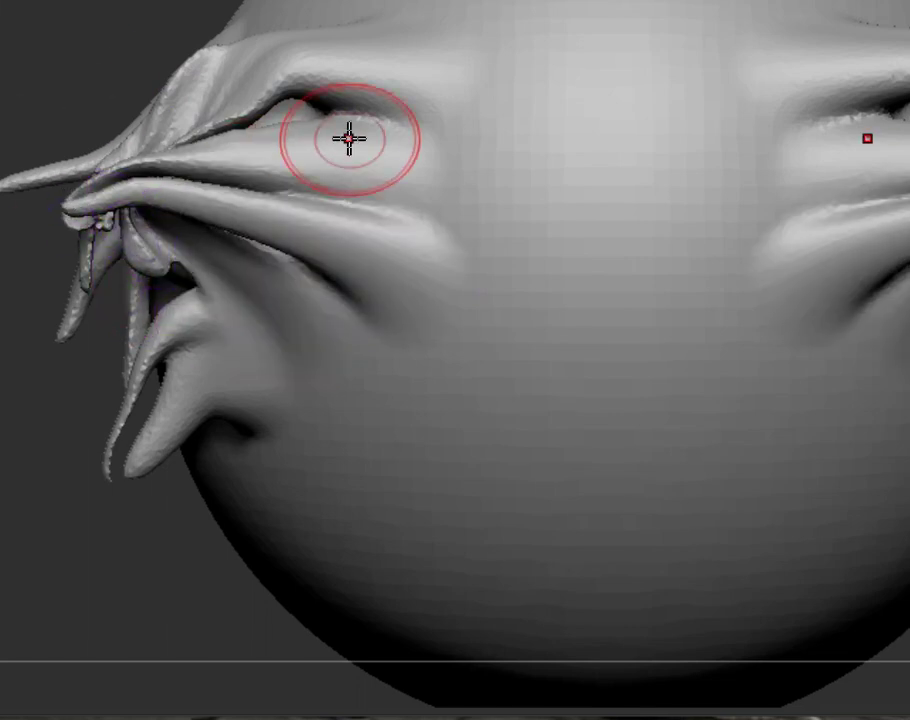
pyautogui.moveTo(349, 138); pyautogui.dragTo(530, 132)
pyautogui.moveTo(617, 136)
pyautogui.mouseDown()
pyautogui.moveTo(570, 287)
pyautogui.moveTo(555, 424)
pyautogui.moveTo(559, 240)
pyautogui.moveTo(558, 318)
pyautogui.moveTo(547, 292)
pyautogui.moveTo(595, 240)
pyautogui.mouseUp()
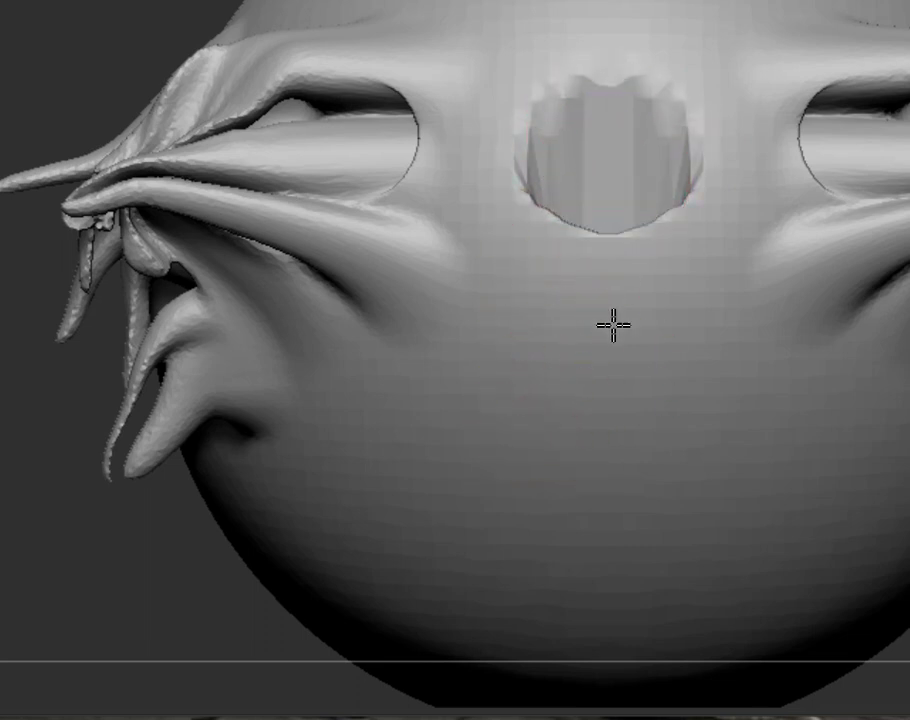
# Step: Carve a mouth cavity, a spiky jaw point, and stretch the cheek bulges into long fangs
pyautogui.moveTo(528, 471)
pyautogui.mouseDown()
pyautogui.moveTo(583, 463)
pyautogui.moveTo(579, 445)
pyautogui.moveTo(557, 465)
pyautogui.moveTo(528, 447)
pyautogui.moveTo(532, 471)
pyautogui.moveTo(560, 383)
pyautogui.moveTo(545, 466)
pyautogui.moveTo(557, 388)
pyautogui.moveTo(563, 419)
pyautogui.moveTo(543, 452)
pyautogui.moveTo(530, 544)
pyautogui.moveTo(416, 502)
pyautogui.moveTo(435, 520)
pyautogui.moveTo(463, 522)
pyautogui.moveTo(469, 390)
pyautogui.mouseUp()
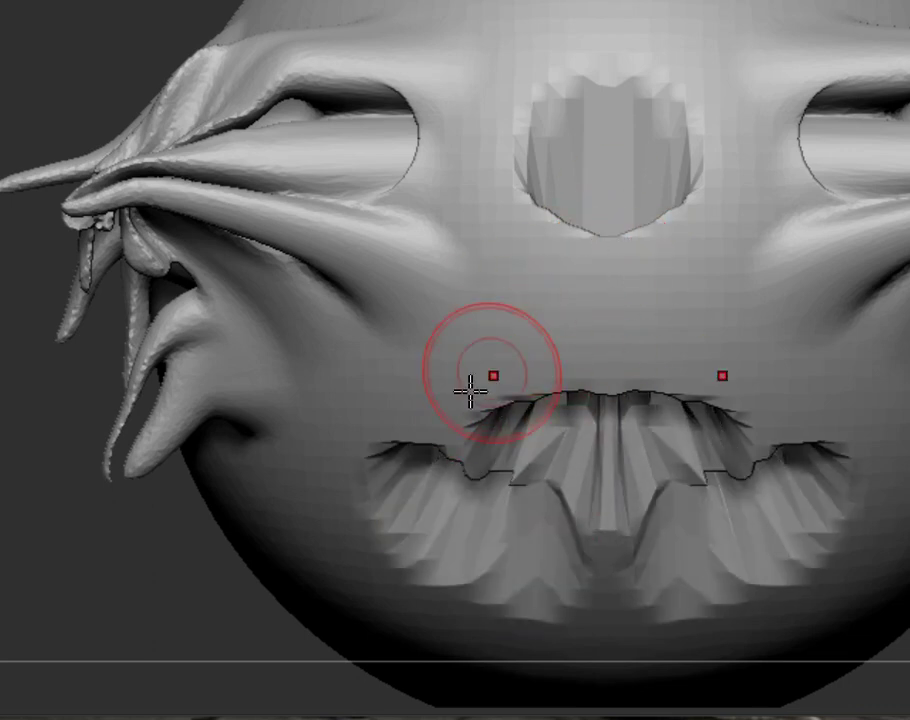
pyautogui.moveTo(264, 542)
pyautogui.mouseDown()
pyautogui.moveTo(227, 652)
pyautogui.moveTo(183, 560)
pyautogui.moveTo(183, 642)
pyautogui.moveTo(223, 471)
pyautogui.moveTo(167, 646)
pyautogui.mouseUp()
pyautogui.moveTo(420, 340); pyautogui.dragTo(322, 598)
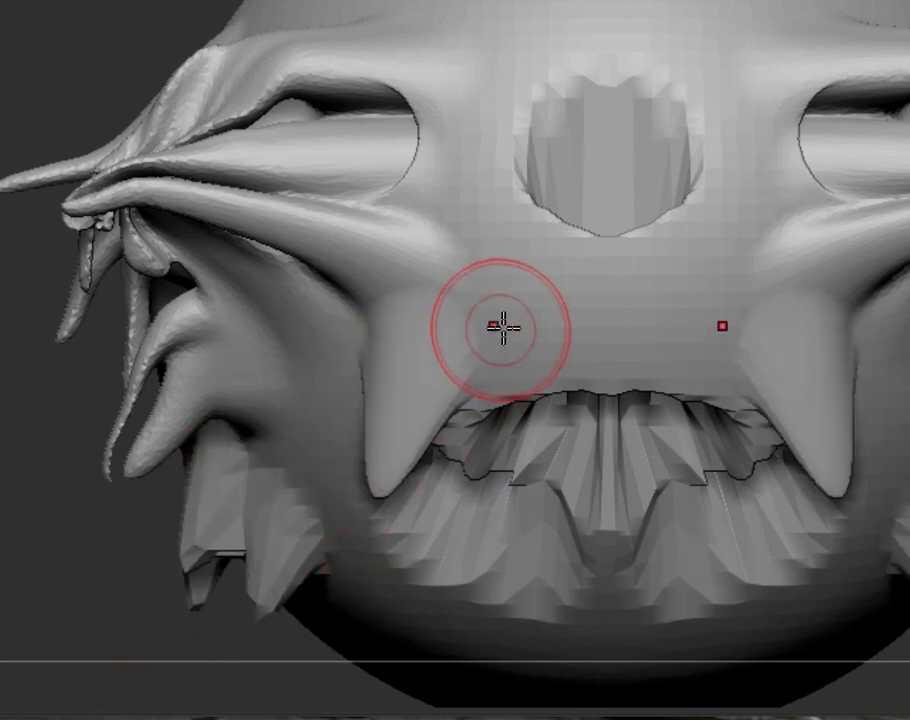
pyautogui.moveTo(500, 325)
pyautogui.mouseDown()
pyautogui.moveTo(432, 478)
pyautogui.moveTo(429, 600)
pyautogui.moveTo(339, 355)
pyautogui.mouseUp()
# Step: Pull the nose bottom into a sharp pointed wedge over the mouth
pyautogui.moveTo(603, 323)
pyautogui.mouseDown()
pyautogui.moveTo(596, 418)
pyautogui.moveTo(572, 444)
pyautogui.moveTo(587, 272)
pyautogui.moveTo(538, 451)
pyautogui.mouseUp()
pyautogui.moveTo(538, 451)
pyautogui.mouseDown(button='right')
pyautogui.moveTo(594, 392)
pyautogui.moveTo(678, 396)
pyautogui.moveTo(587, 397)
pyautogui.mouseUp(button='right')
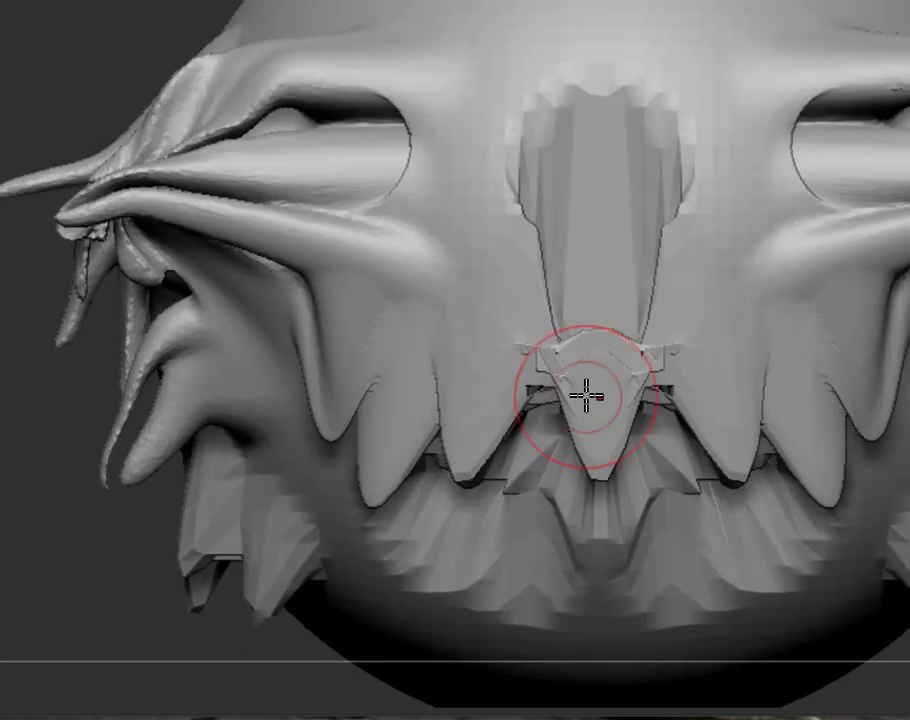
pyautogui.moveTo(585, 392); pyautogui.dragTo(545, 365)
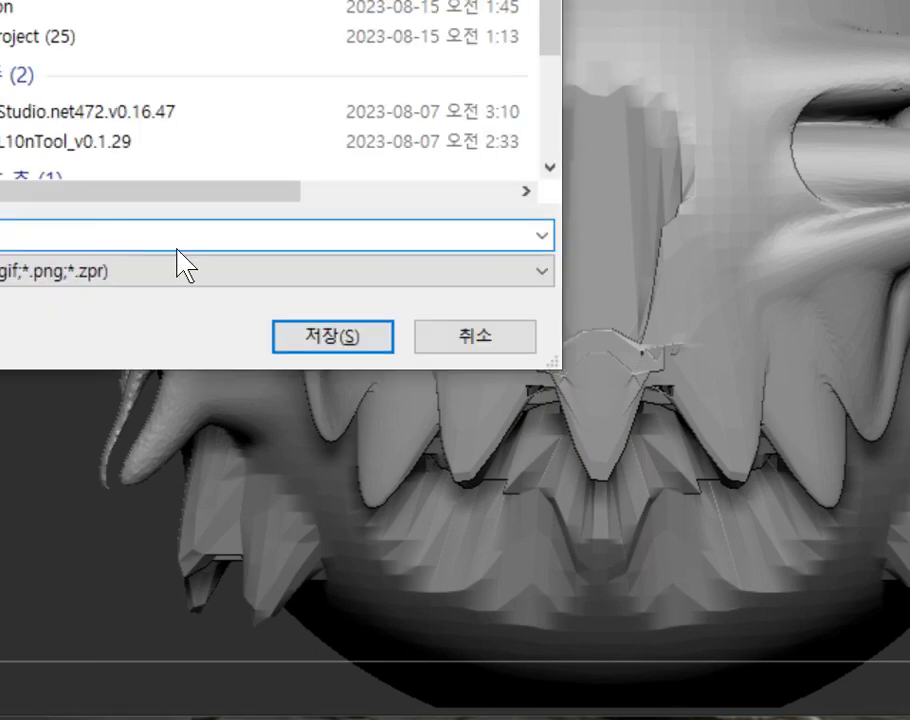
# Step: Confirm saving the fanged creature sculpt in the Save dialog
pyautogui.click(335, 340)
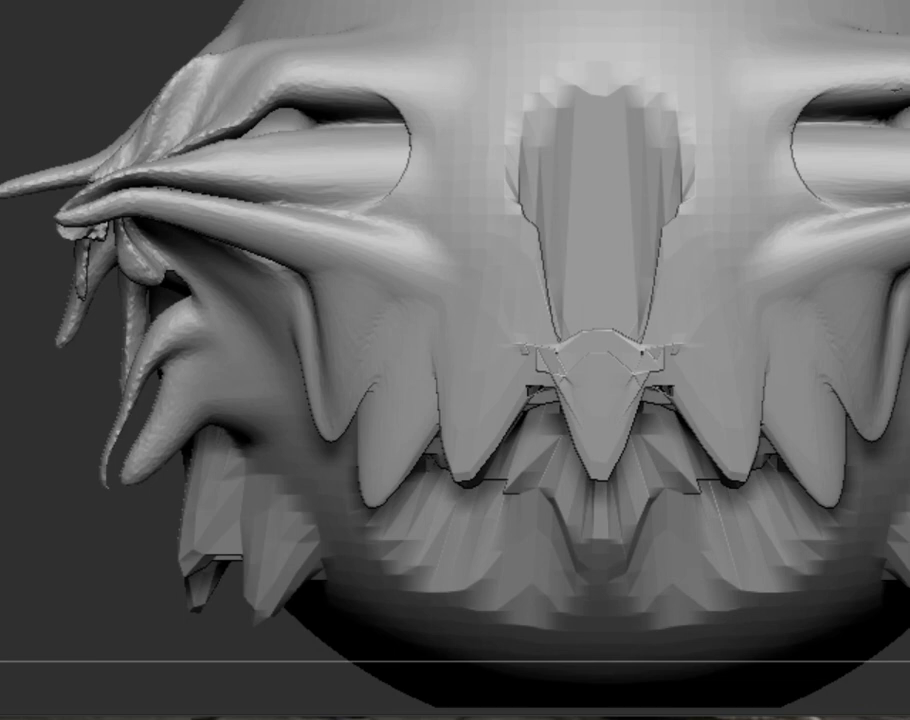
pyautogui.press('super')
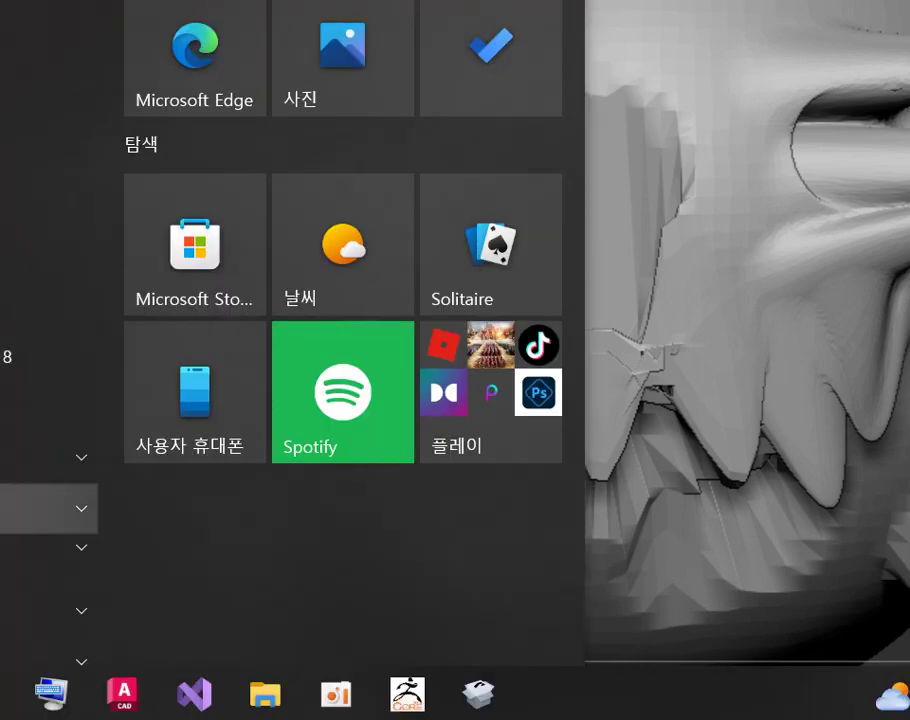
pyautogui.scroll(-3, 50, 457)
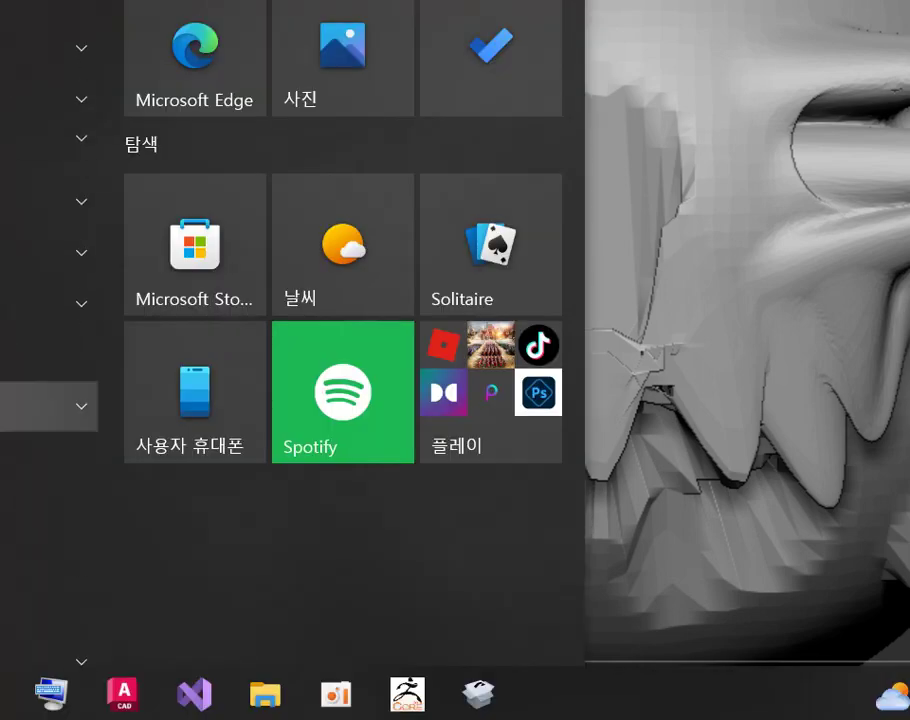
pyautogui.scroll(-2, 50, 440)
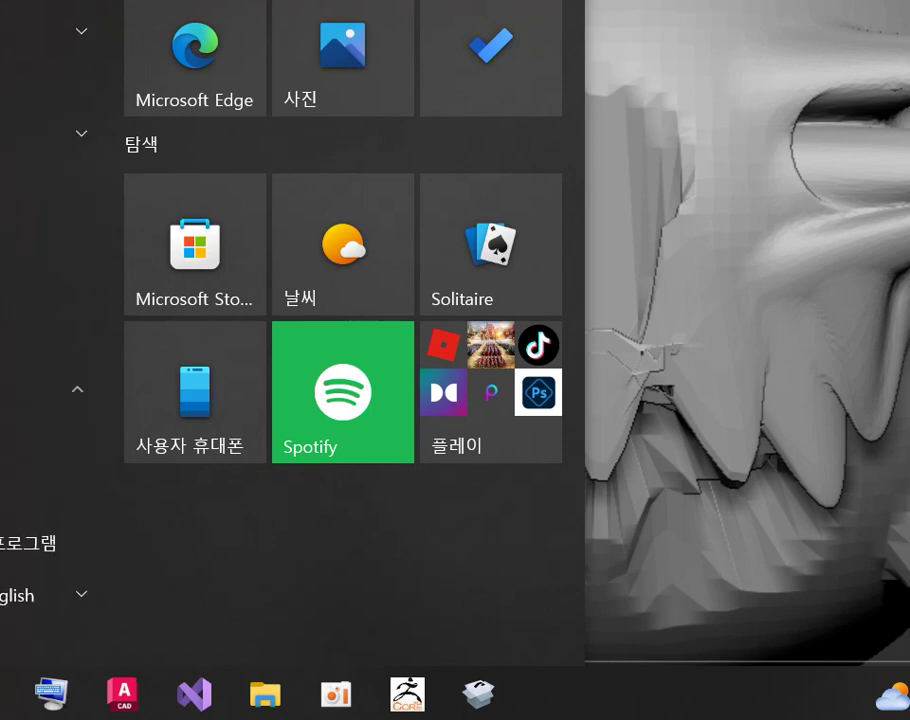
pyautogui.scroll(-1, 50, 440)
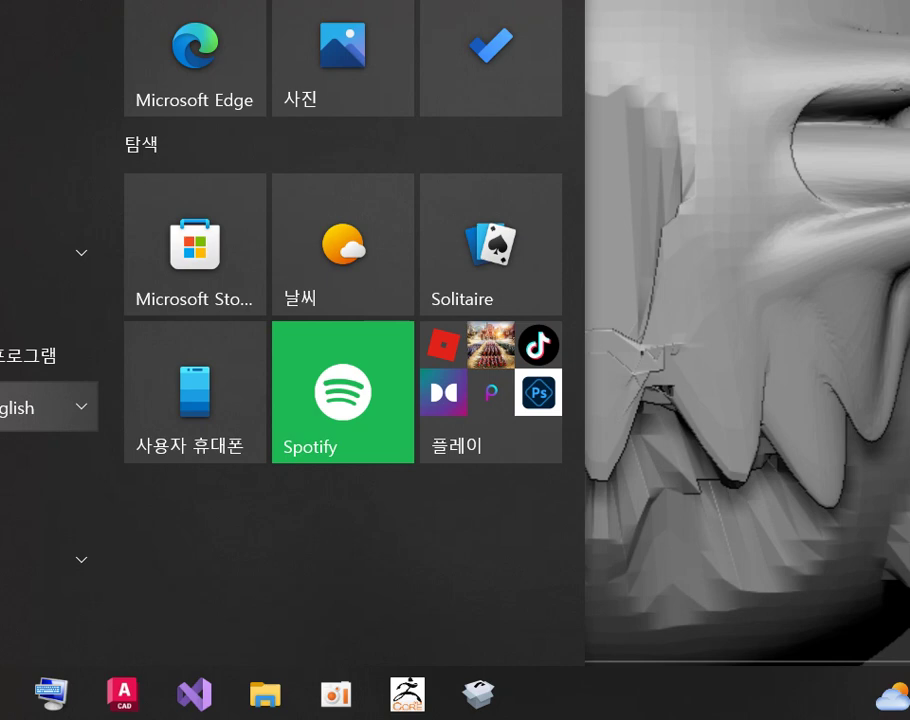
pyautogui.scroll(-5, 50, 420)
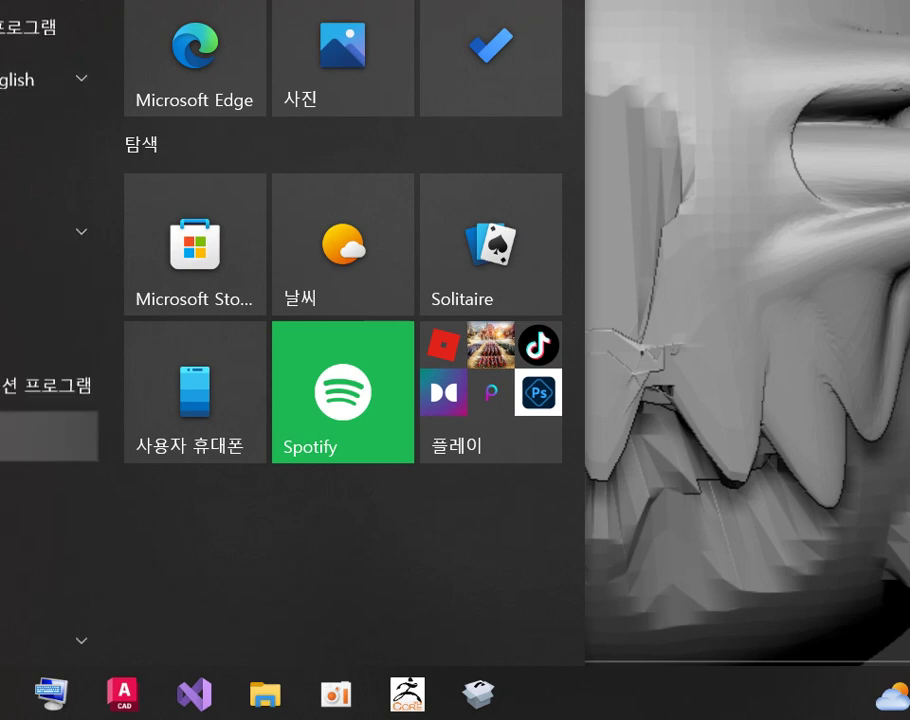
pyautogui.scroll(-3, 50, 350)
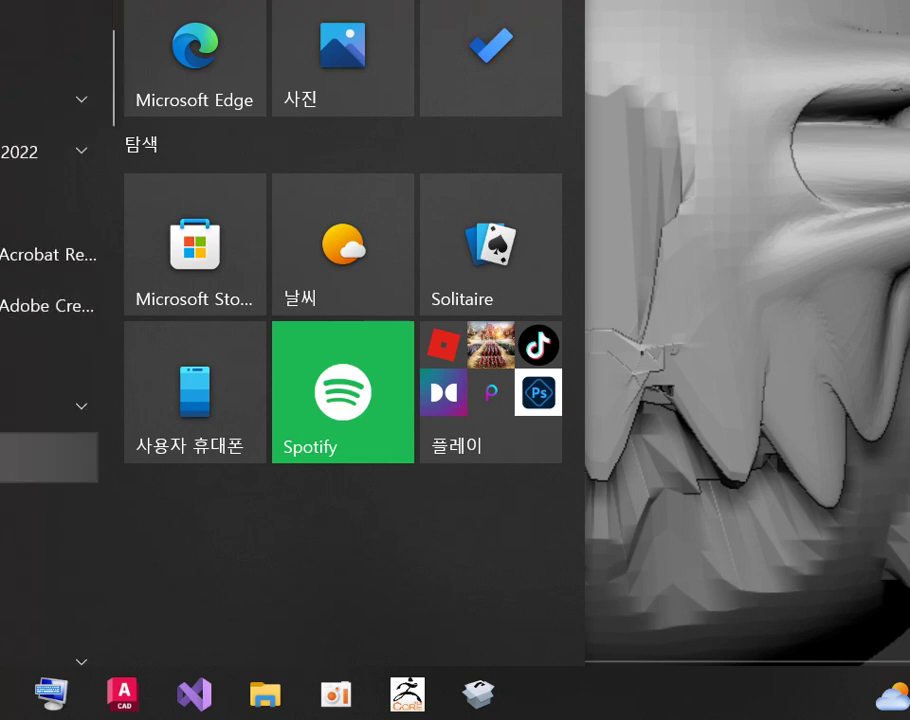
pyautogui.scroll(-6, 50, 400)
pyautogui.scroll(-8, 50, 400)
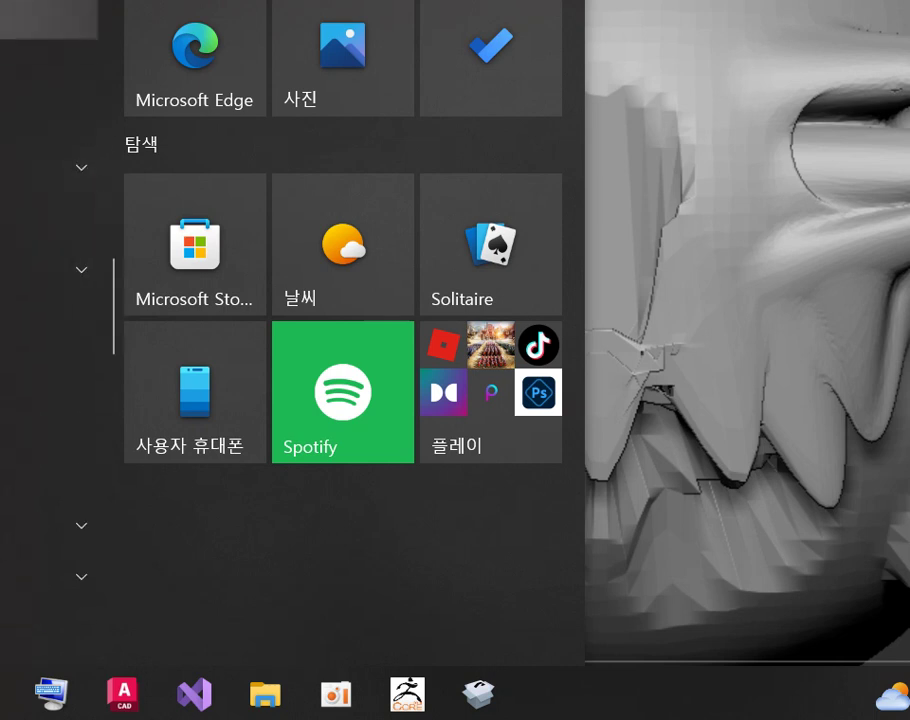
pyautogui.scroll(-8, 50, 300)
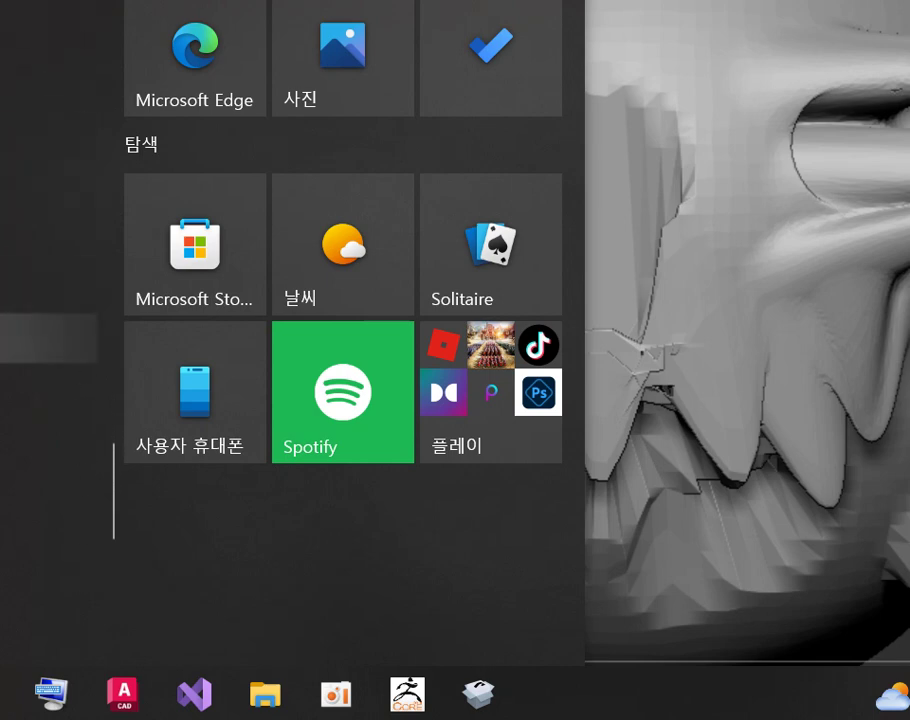
pyautogui.press('Escape')
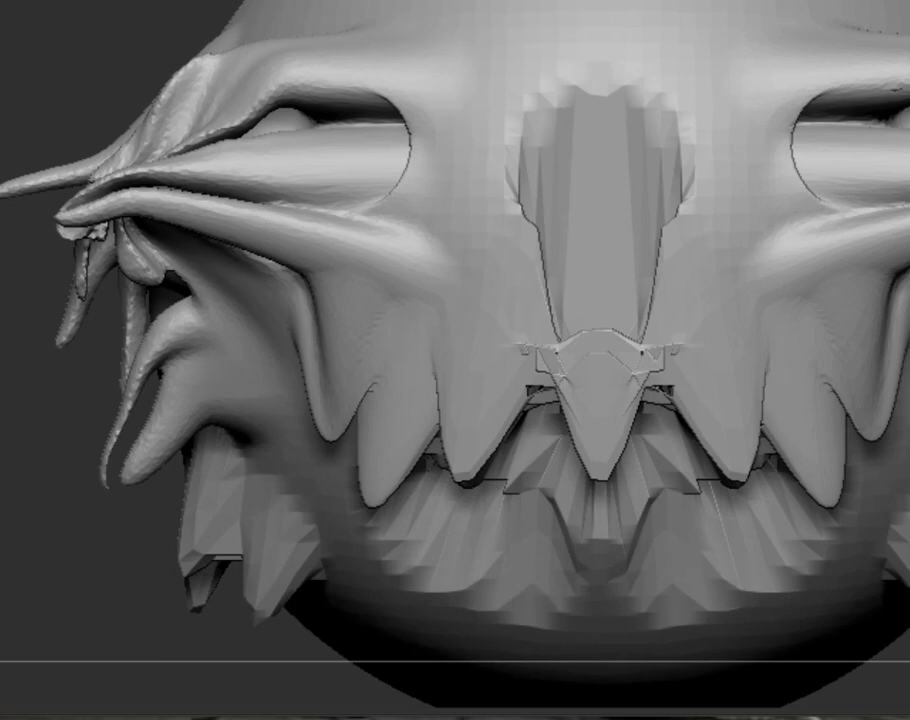
pyautogui.press('super')
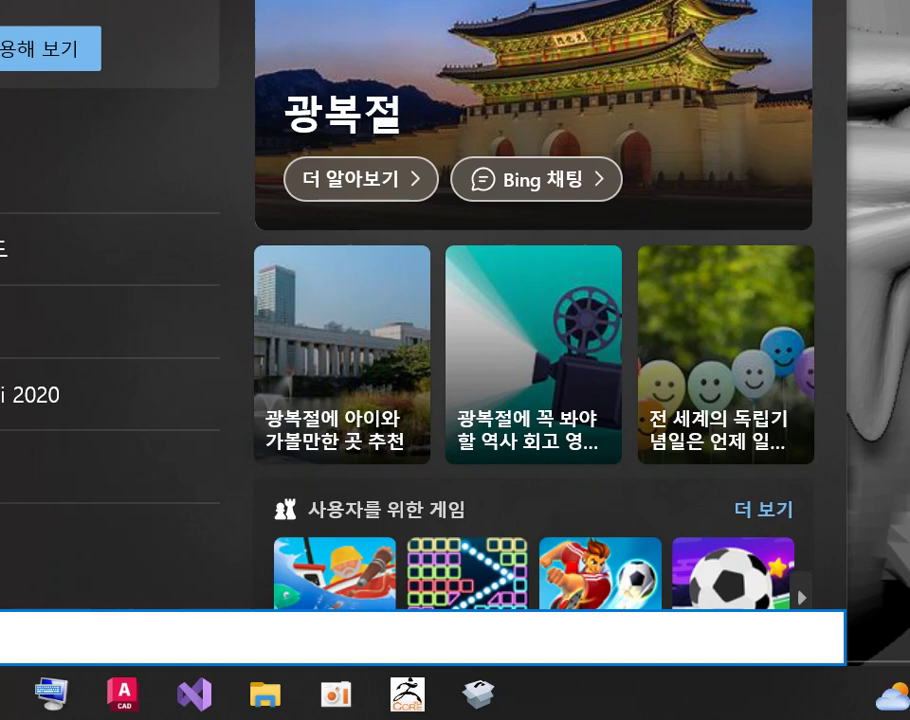
pyautogui.write('df')
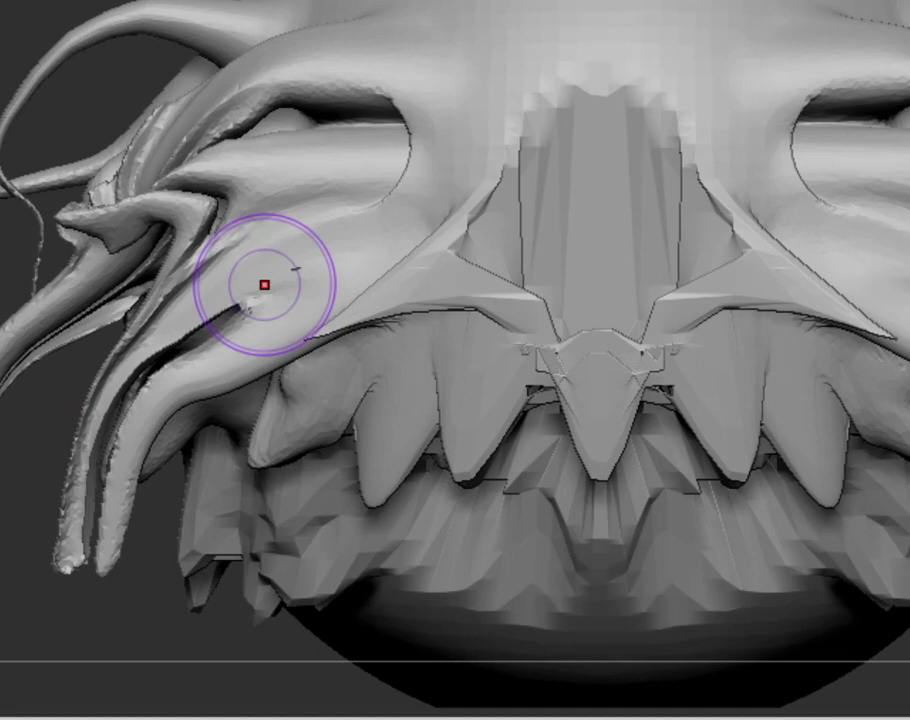
# Step: Crease and smooth the left cheek, then sweep the tentacles into long tusks
pyautogui.moveTo(264, 285); pyautogui.dragTo(345, 244)
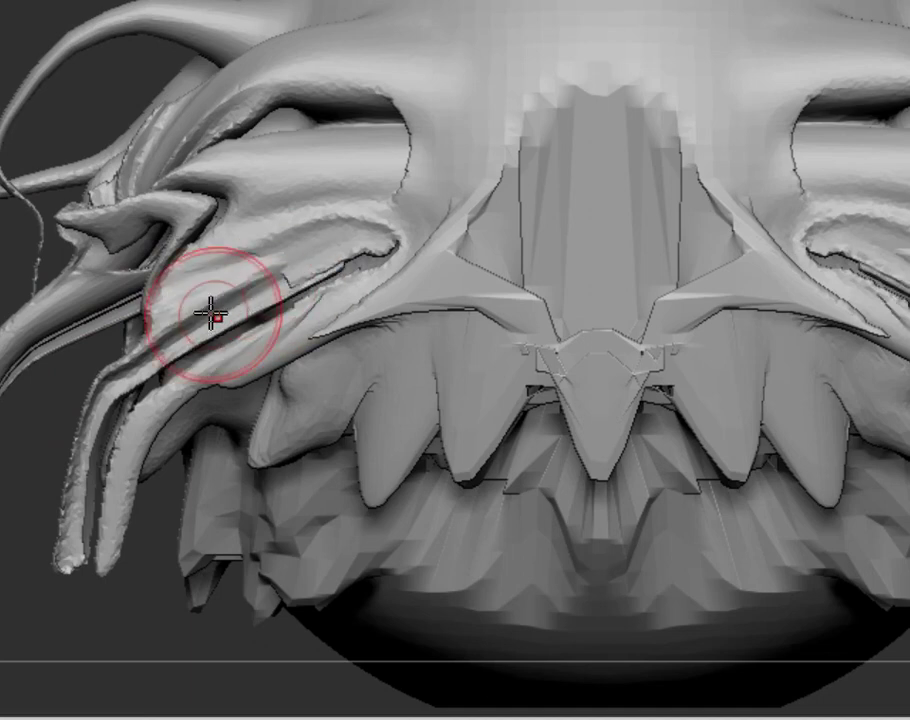
pyautogui.moveTo(210, 314); pyautogui.dragTo(300, 250)
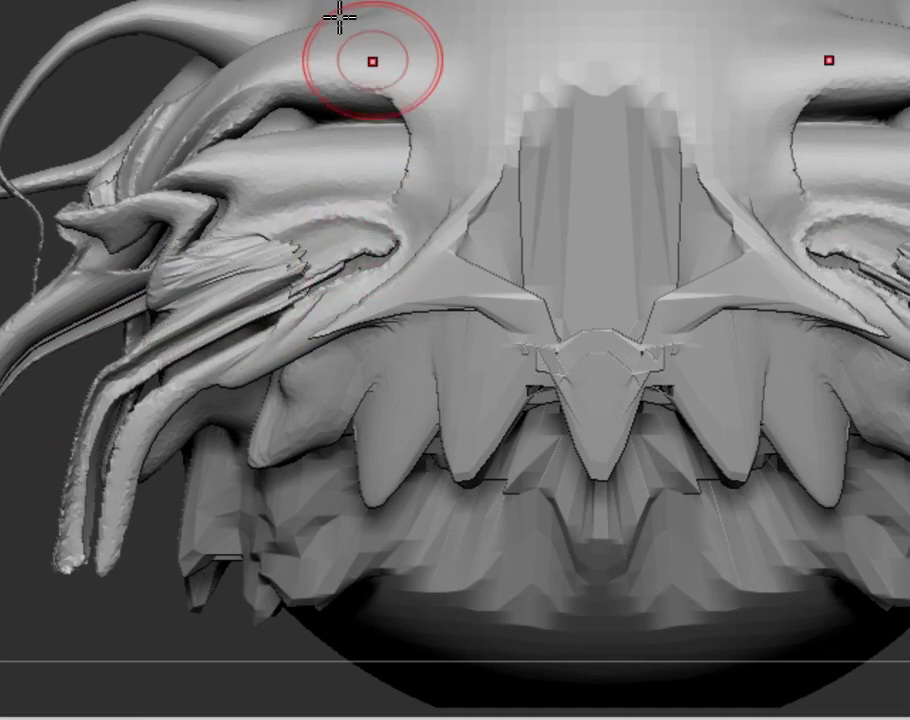
pyautogui.moveTo(158, 268); pyautogui.dragTo(242, 263)
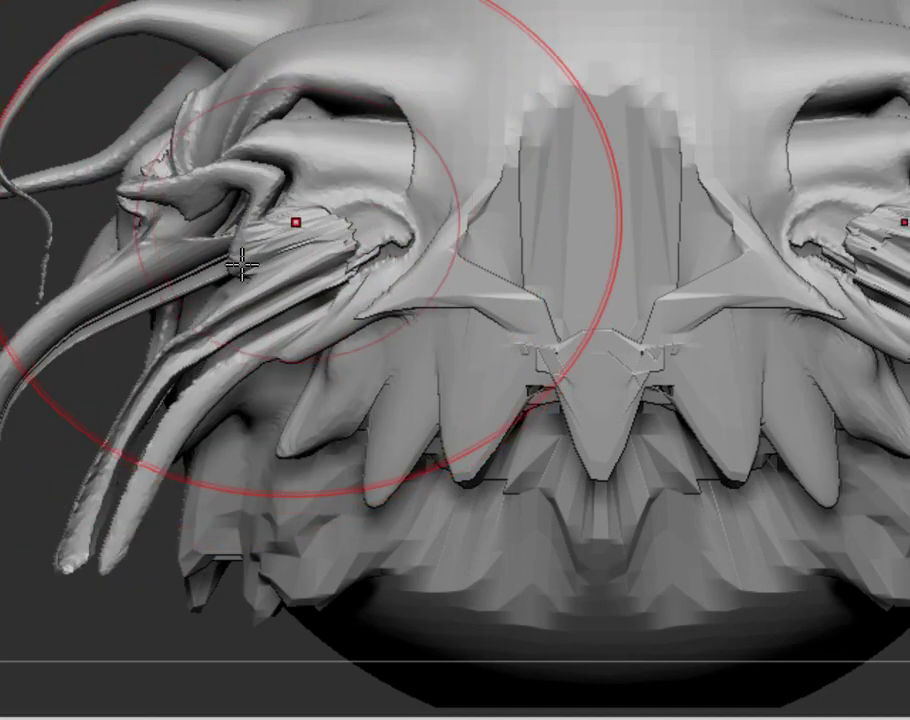
pyautogui.moveTo(311, 234)
pyautogui.mouseDown()
pyautogui.moveTo(247, 316)
pyautogui.moveTo(373, 240)
pyautogui.moveTo(292, 350)
pyautogui.mouseUp()
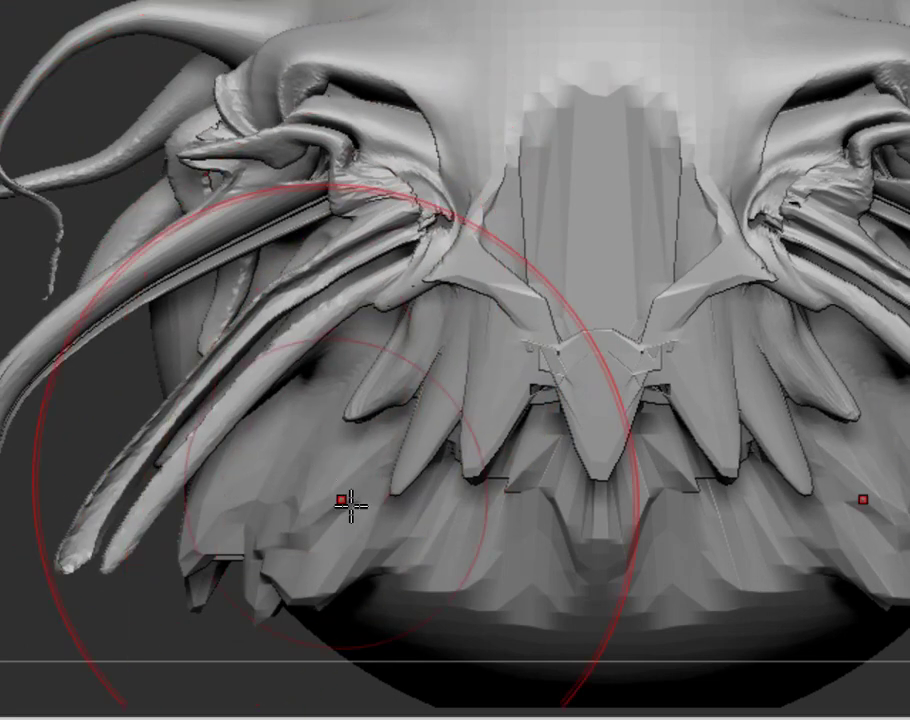
# Step: Drag the lower jaw and teeth down into a pointed bulge and inspect it
pyautogui.moveTo(349, 505)
pyautogui.mouseDown()
pyautogui.moveTo(384, 556)
pyautogui.moveTo(381, 461)
pyautogui.moveTo(440, 606)
pyautogui.moveTo(416, 630)
pyautogui.moveTo(417, 537)
pyautogui.moveTo(405, 589)
pyautogui.moveTo(397, 460)
pyautogui.moveTo(406, 533)
pyautogui.moveTo(386, 457)
pyautogui.mouseUp()
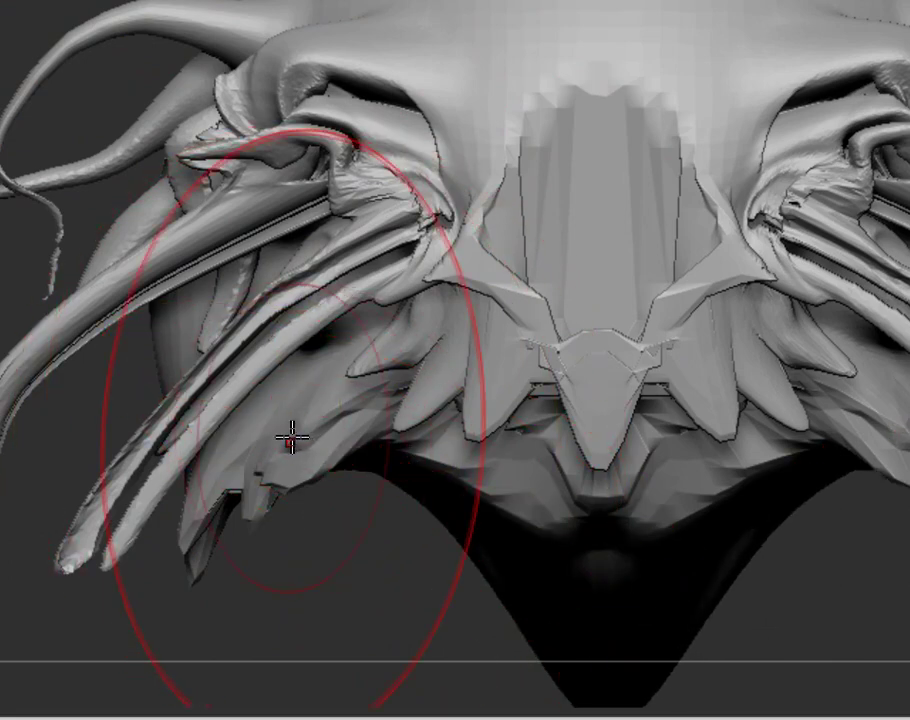
pyautogui.moveTo(292, 440); pyautogui.dragTo(229, 455, button='right')
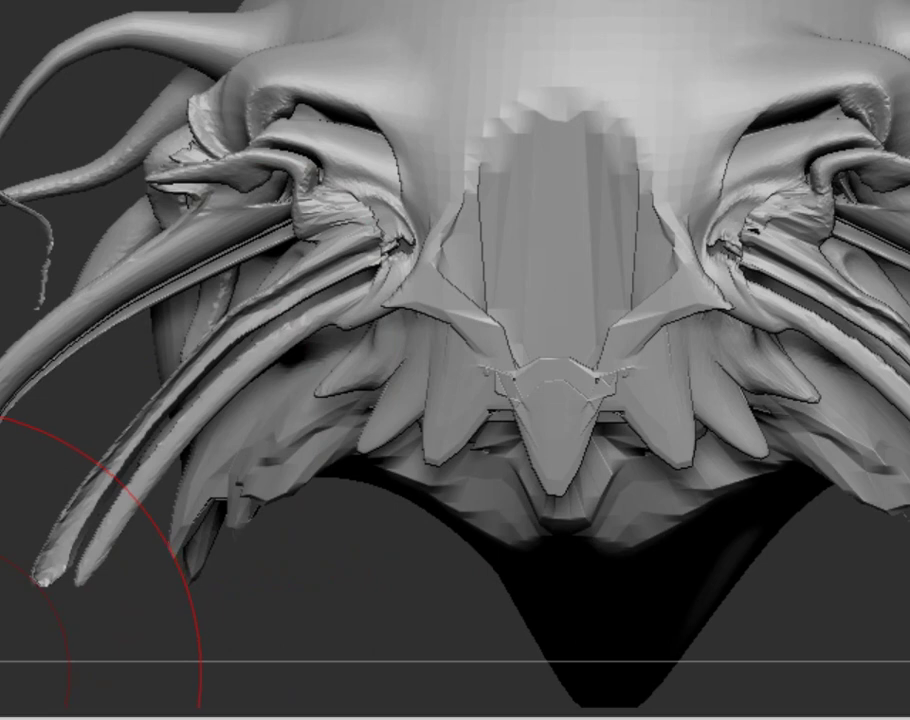
pyautogui.press('super')
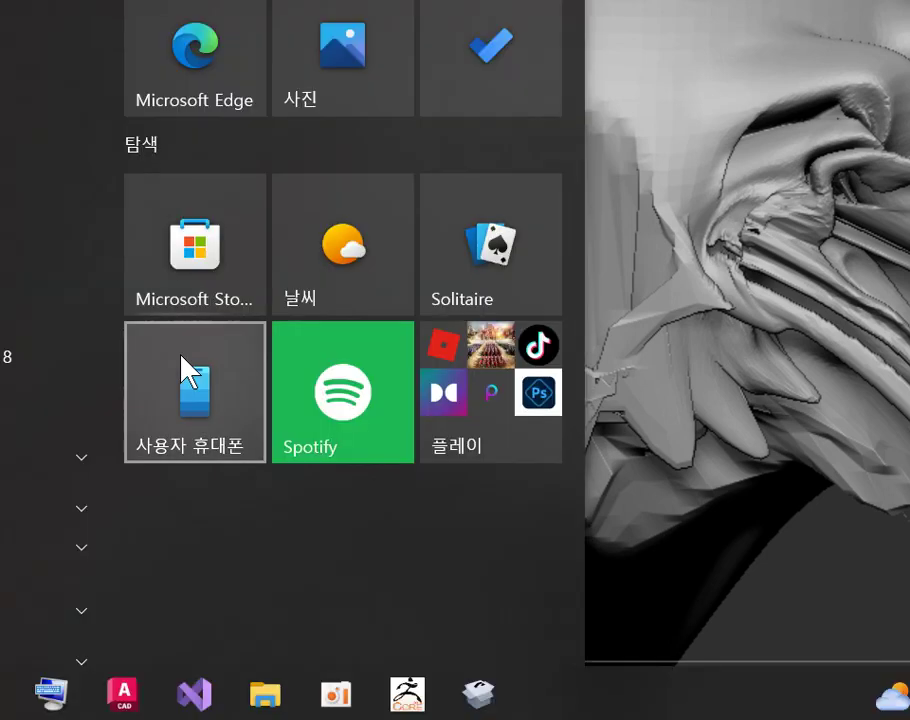
# Step: Check the MotionBuilder 2024 installer's progress, then return to ZBrush
pyautogui.moveTo(140, 695)
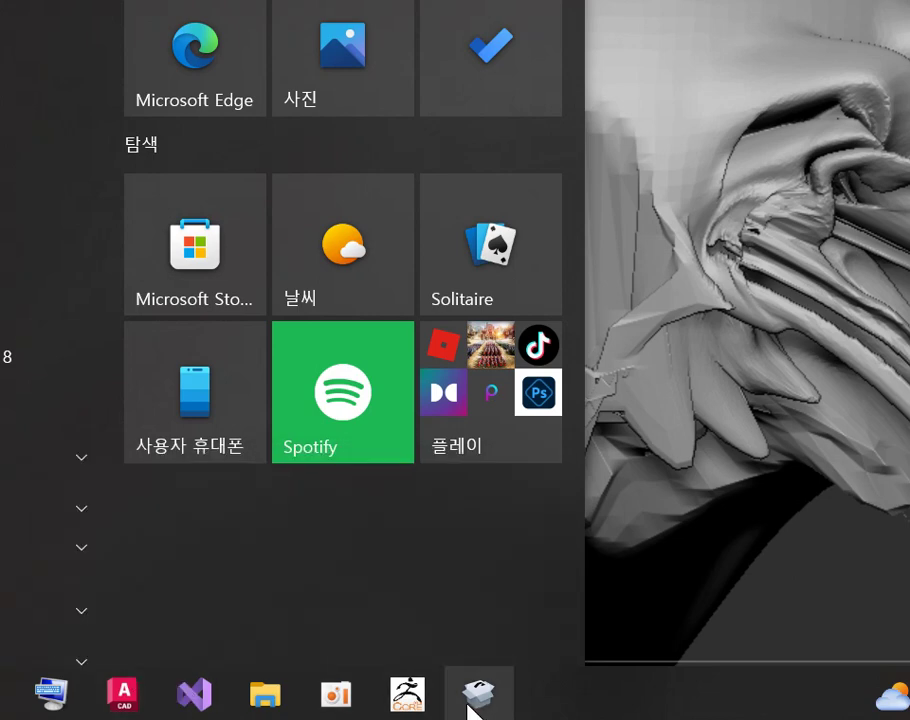
pyautogui.click(472, 698)
pyautogui.click(408, 664)
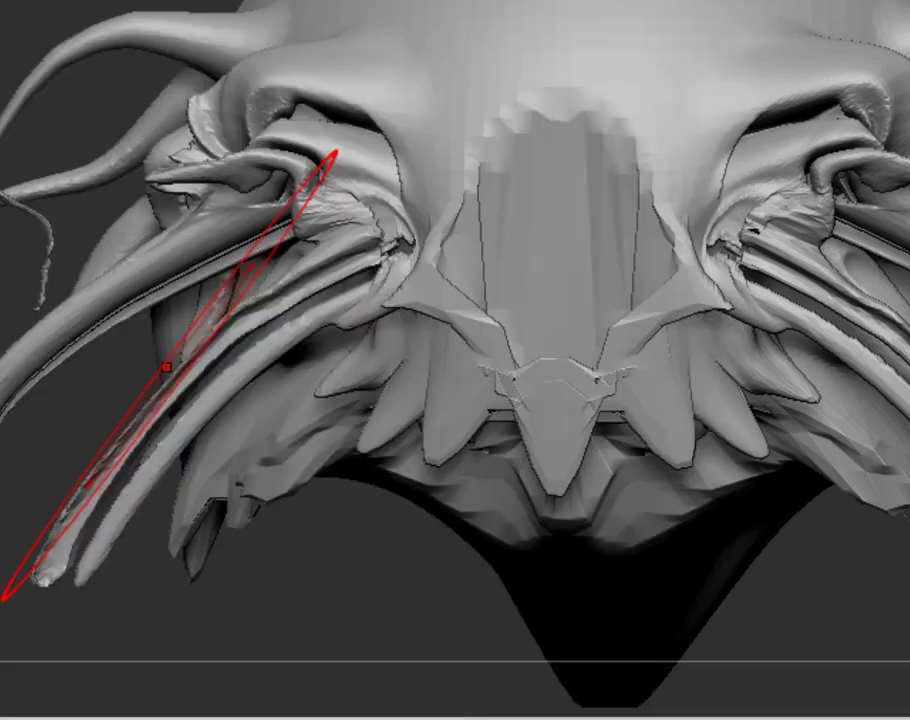
# Step: Expand two Autodesk program folders in the Start menu app list
pyautogui.press('super')
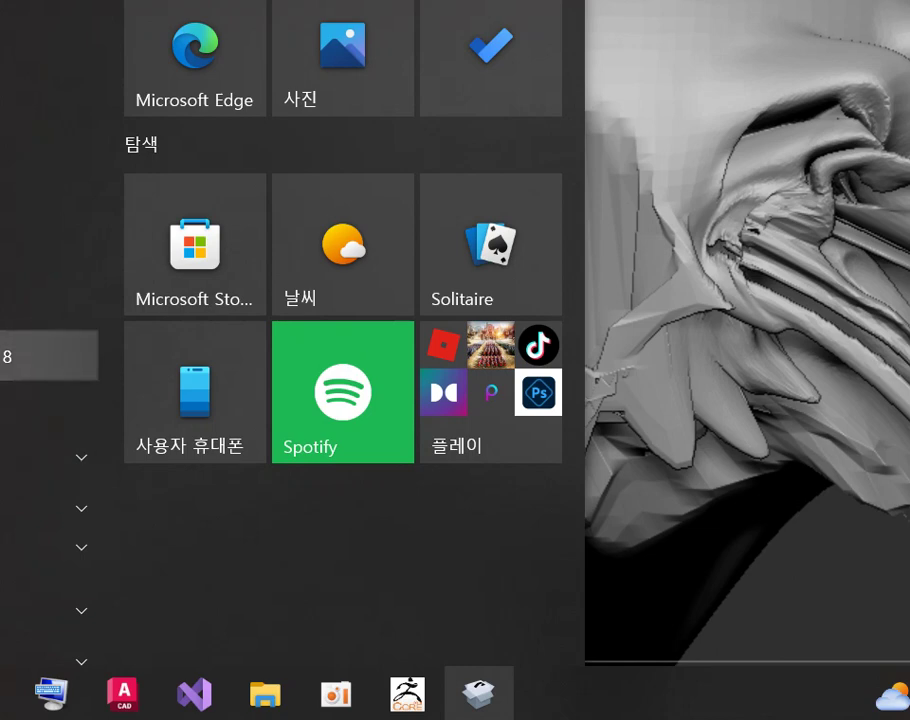
pyautogui.scroll(-4, 50, 360)
pyautogui.scroll(3, 50, 370)
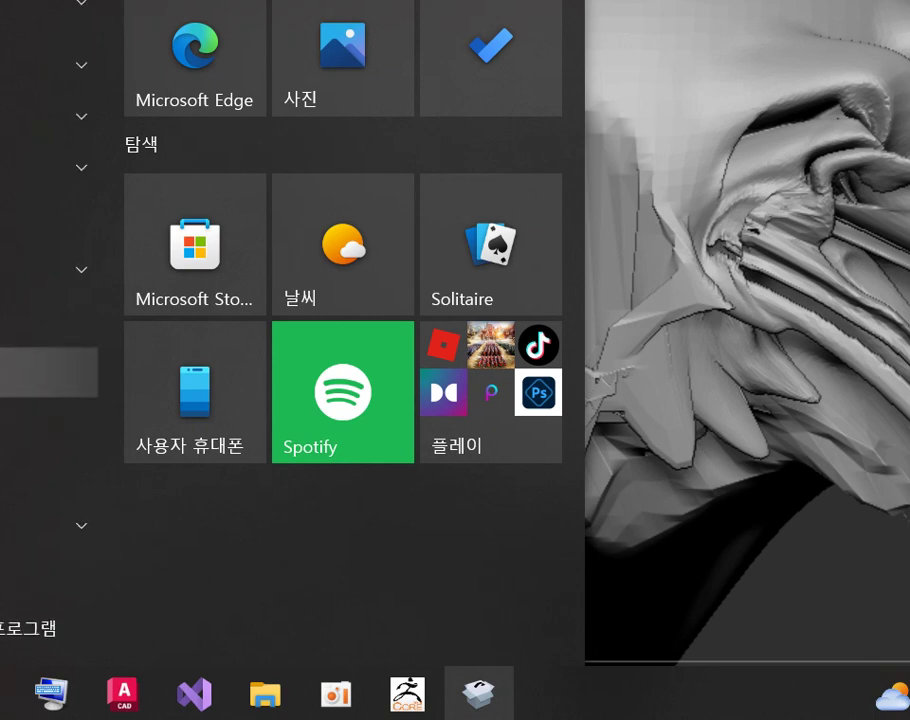
pyautogui.scroll(3, 50, 360)
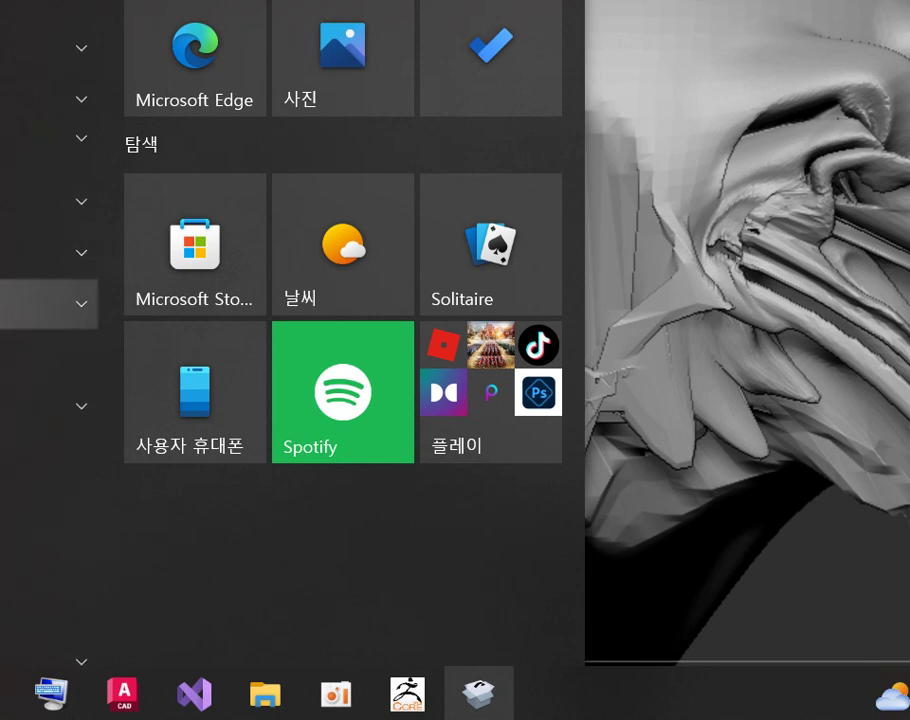
pyautogui.click(50, 253)
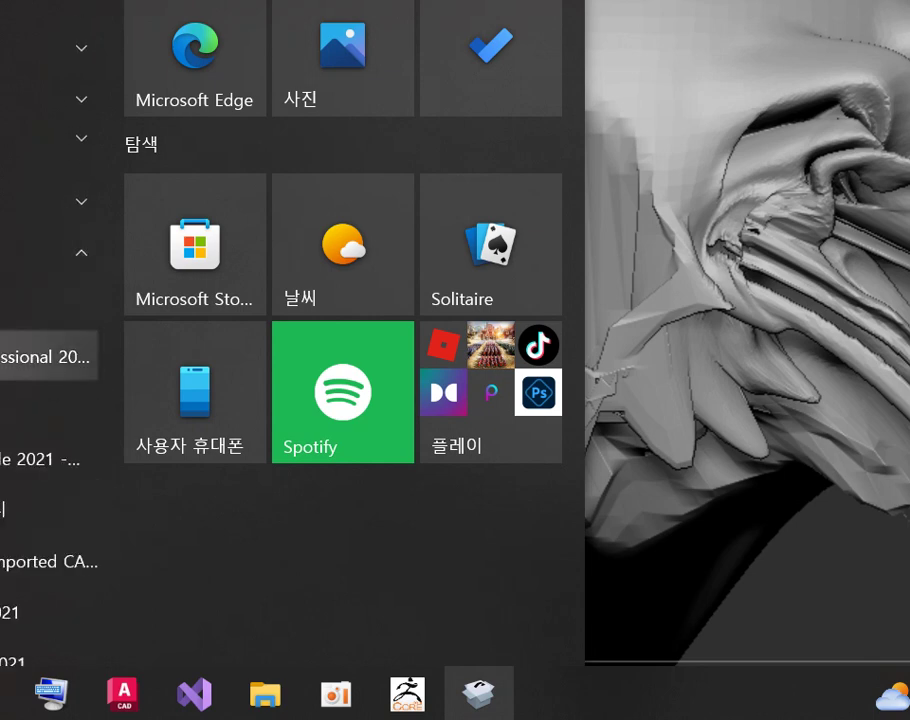
pyautogui.scroll(-3, 50, 365)
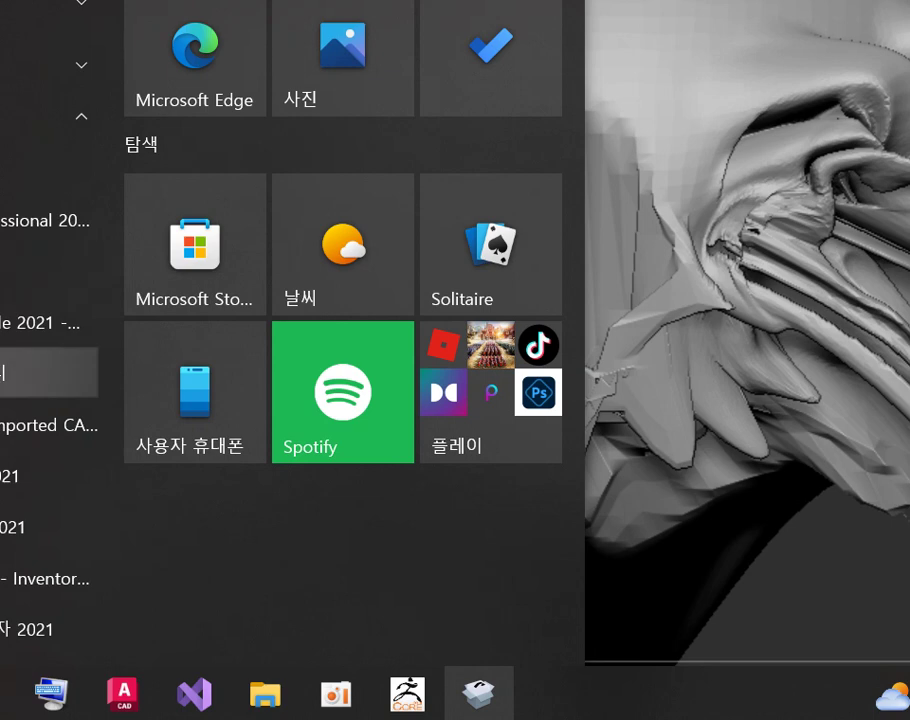
pyautogui.scroll(-9, 50, 372)
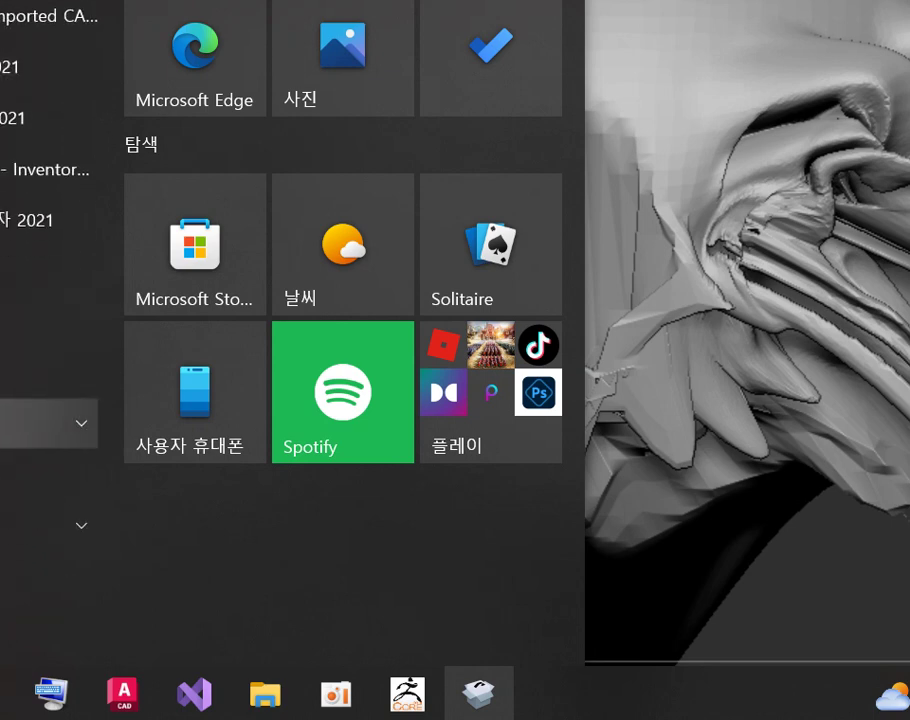
pyautogui.click(50, 423)
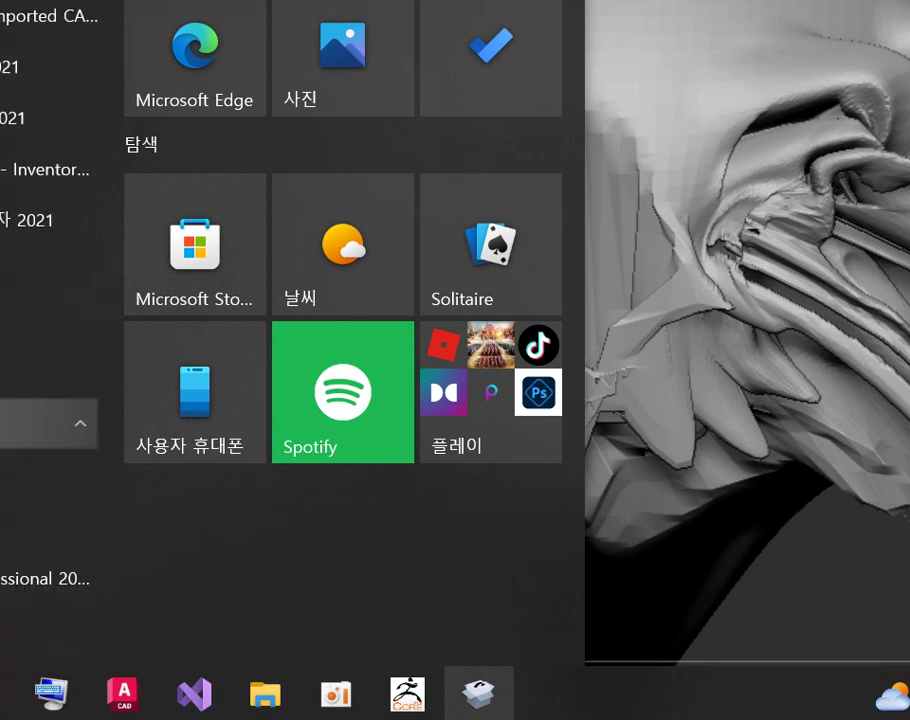
# Step: Launch the Transfer Wizard from the Autodesk folder
pyautogui.scroll(-3, 50, 400)
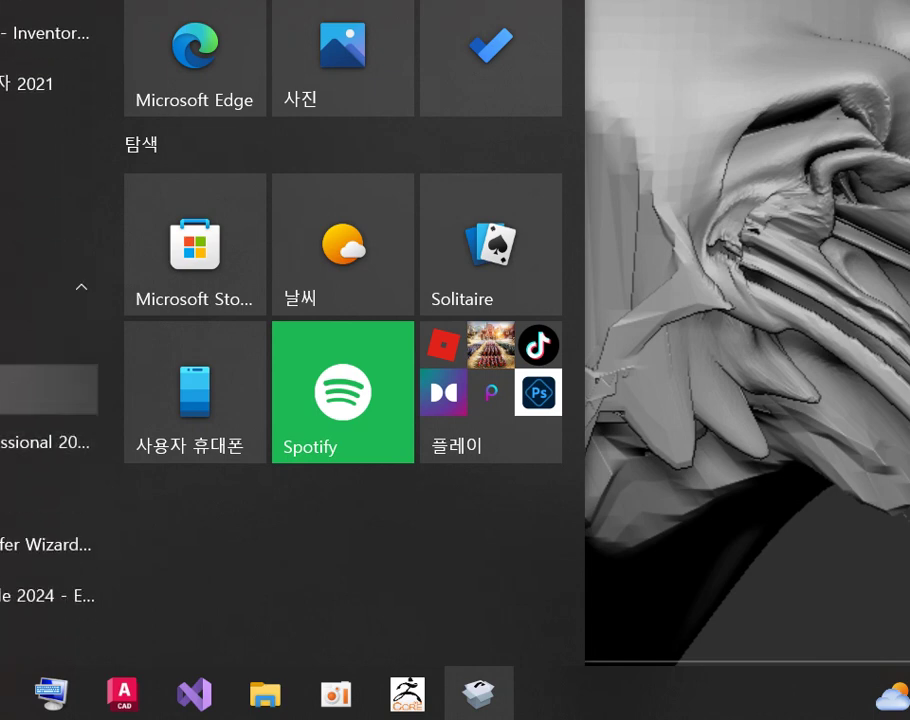
pyautogui.scroll(-6, 50, 400)
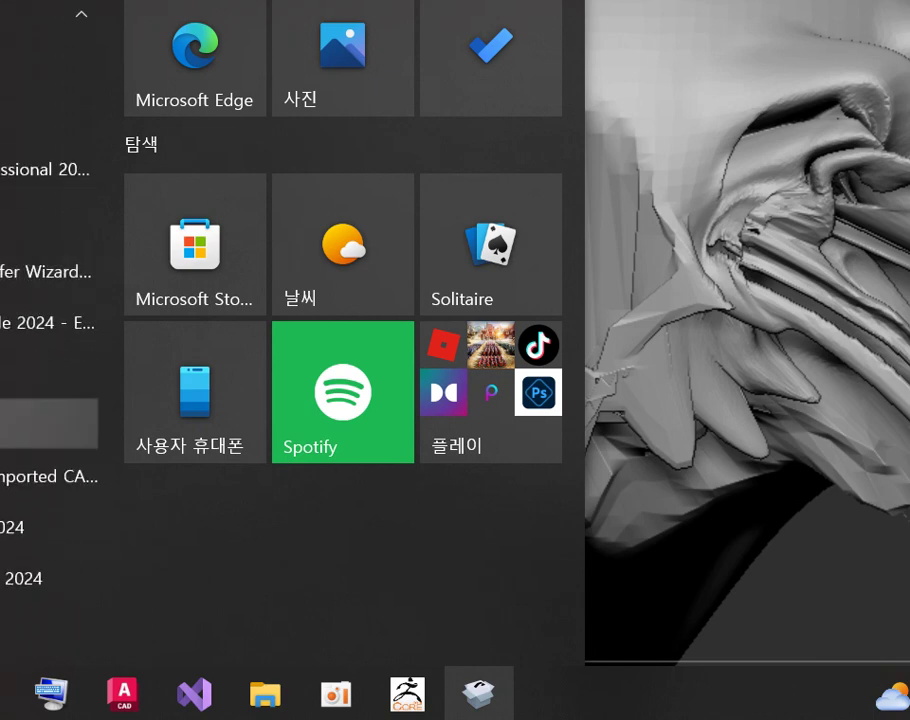
pyautogui.scroll(3, 50, 400)
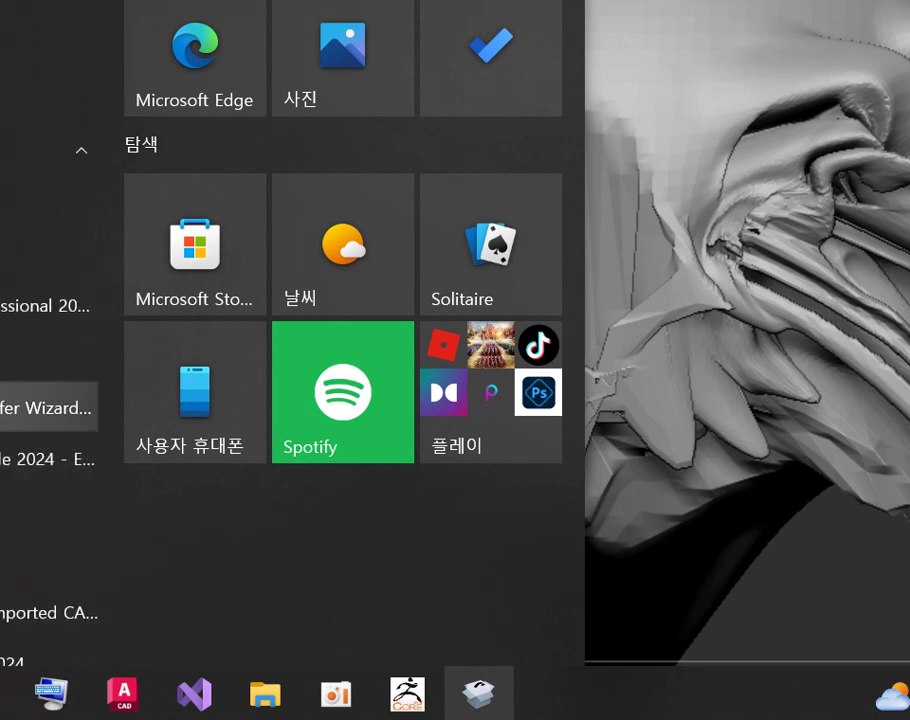
pyautogui.click(54, 419)
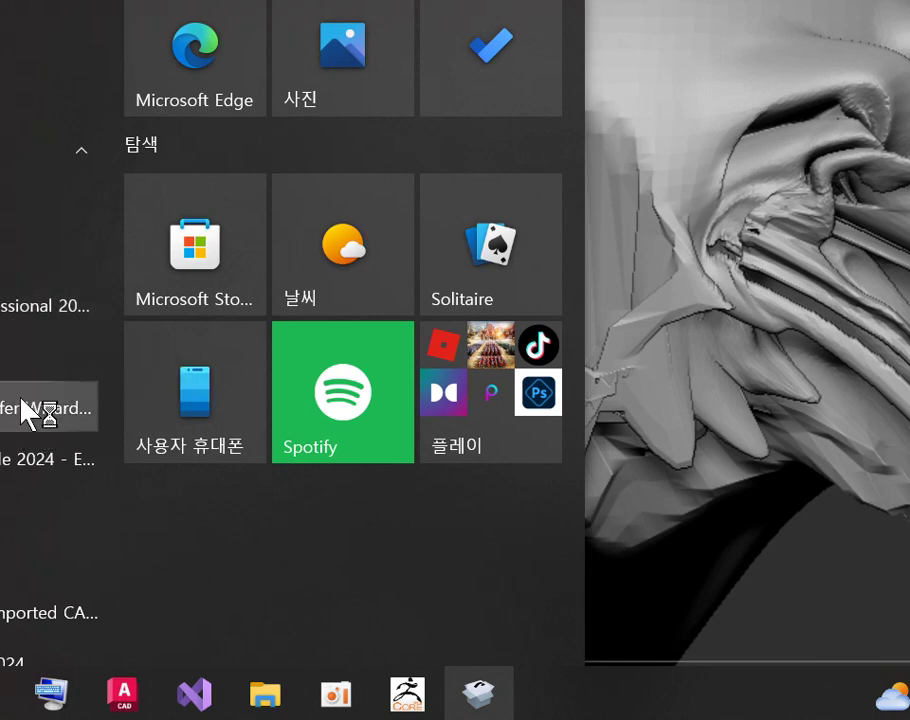
# Step: Bring the ZBrush window back to the front from the taskbar
pyautogui.scroll(-5, 16, 444)
pyautogui.scroll(-3, 16, 444)
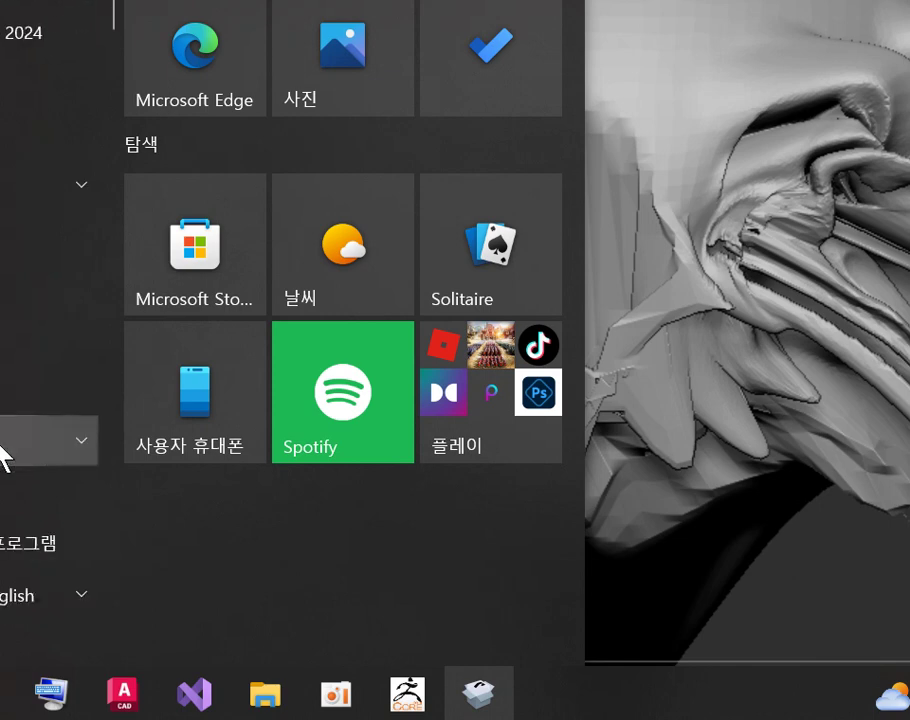
pyautogui.scroll(-3, 4, 455)
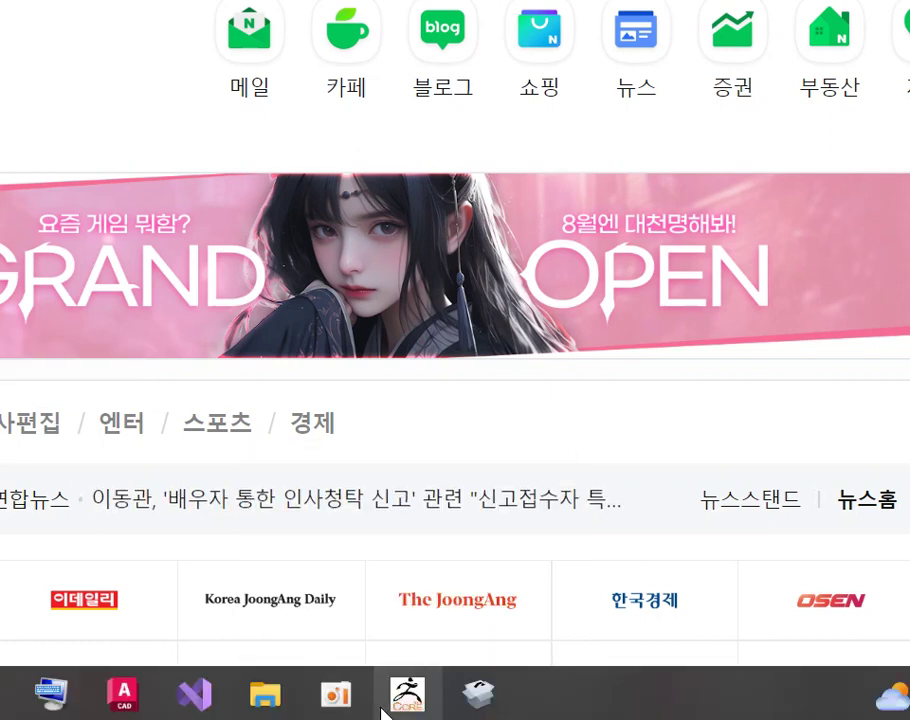
pyautogui.moveTo(381, 712)
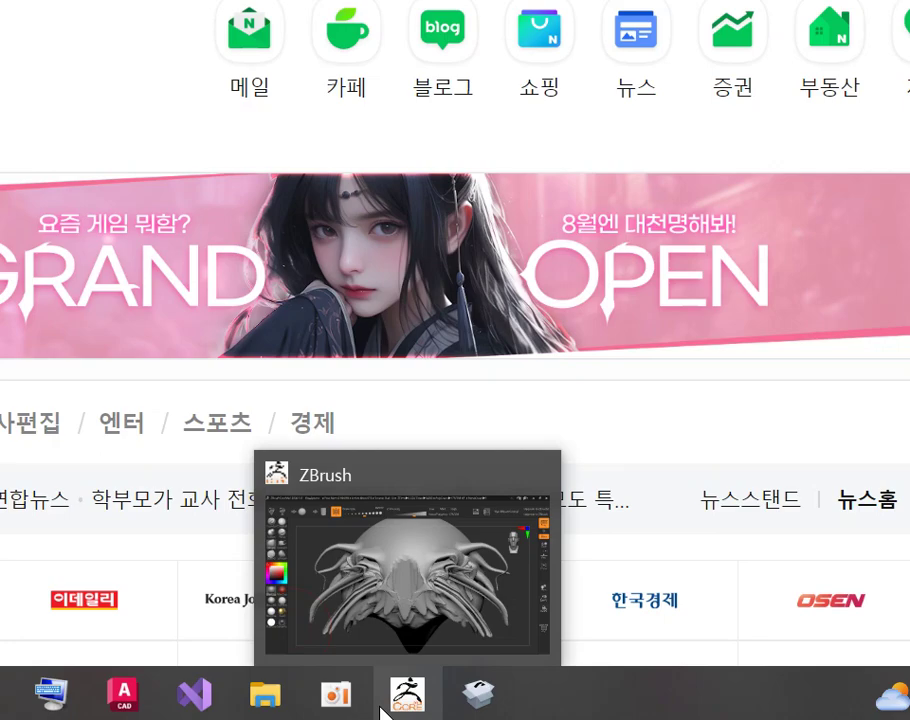
pyautogui.click(408, 693)
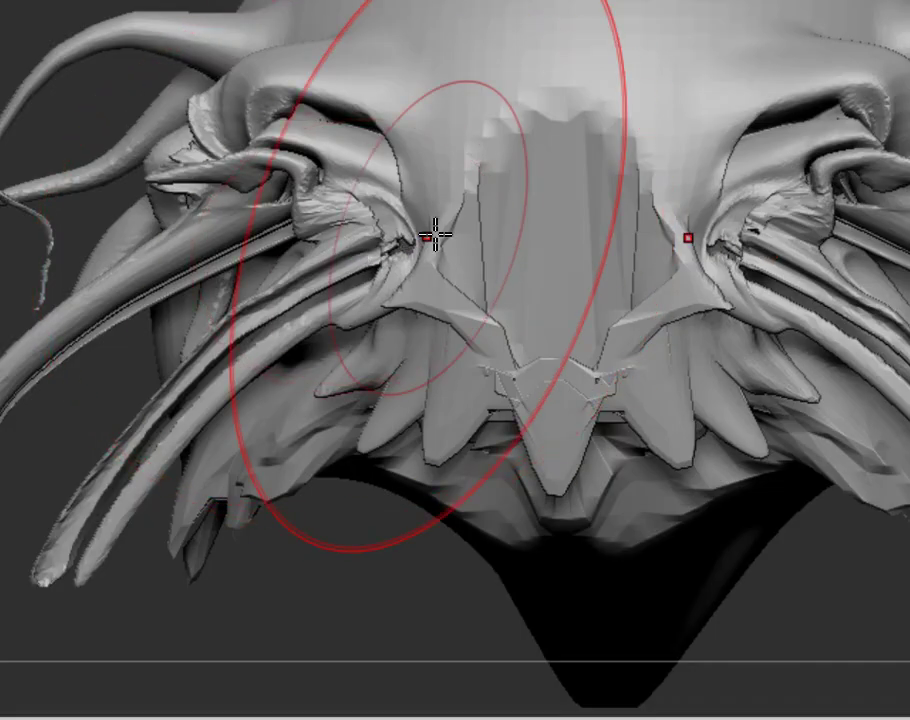
# Step: Reshape the lower central face and jaw with the Move brush, undoing bad strokes
pyautogui.moveTo(457, 224); pyautogui.dragTo(168, 262)
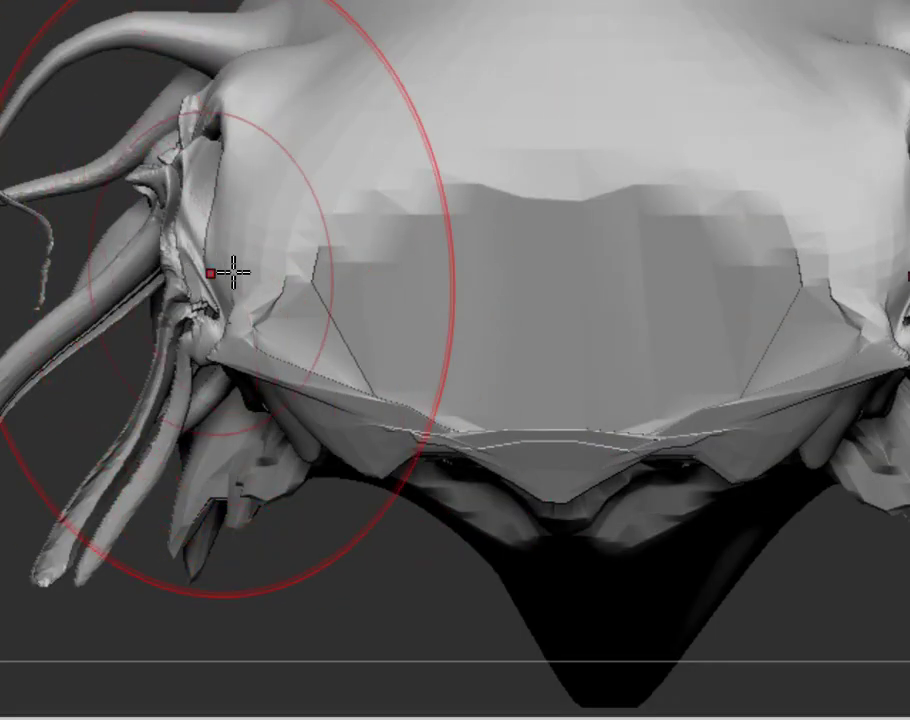
pyautogui.hotkey('ctrl', 'z')
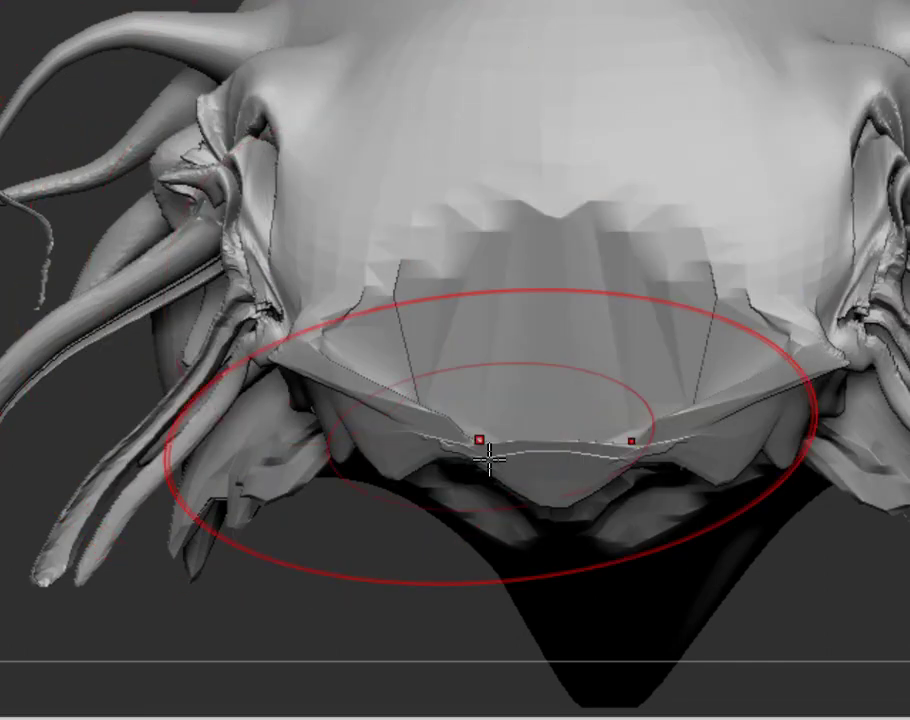
pyautogui.moveTo(534, 433); pyautogui.dragTo(577, 288)
pyautogui.moveTo(549, 424)
pyautogui.mouseDown()
pyautogui.moveTo(554, 456)
pyautogui.moveTo(578, 365)
pyautogui.moveTo(725, 490)
pyautogui.mouseUp()
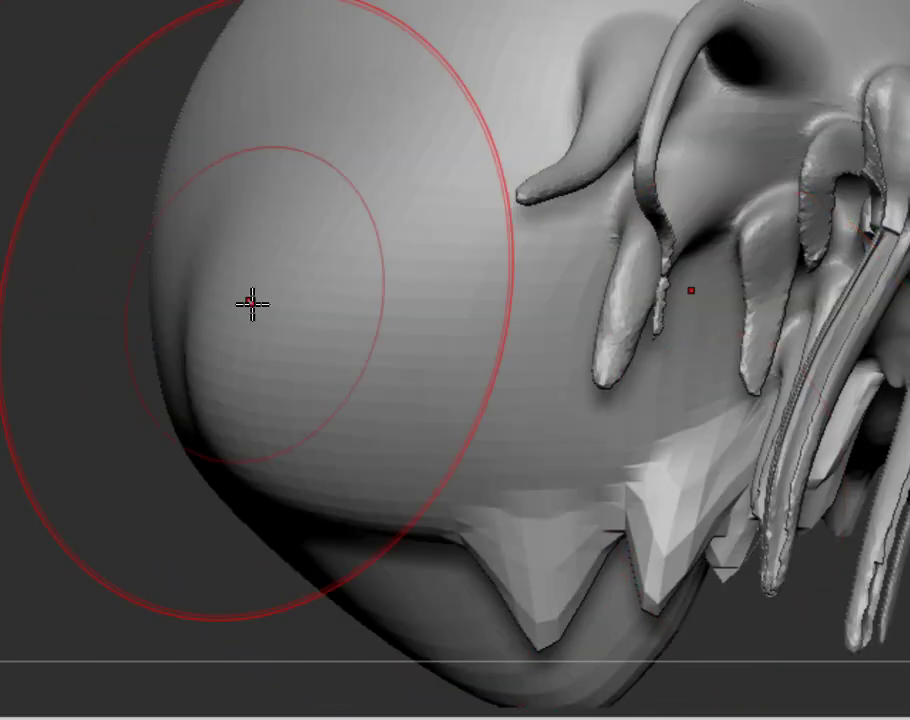
pyautogui.moveTo(252, 303)
pyautogui.mouseDown()
pyautogui.moveTo(112, 305)
pyautogui.moveTo(152, 190)
pyautogui.mouseUp()
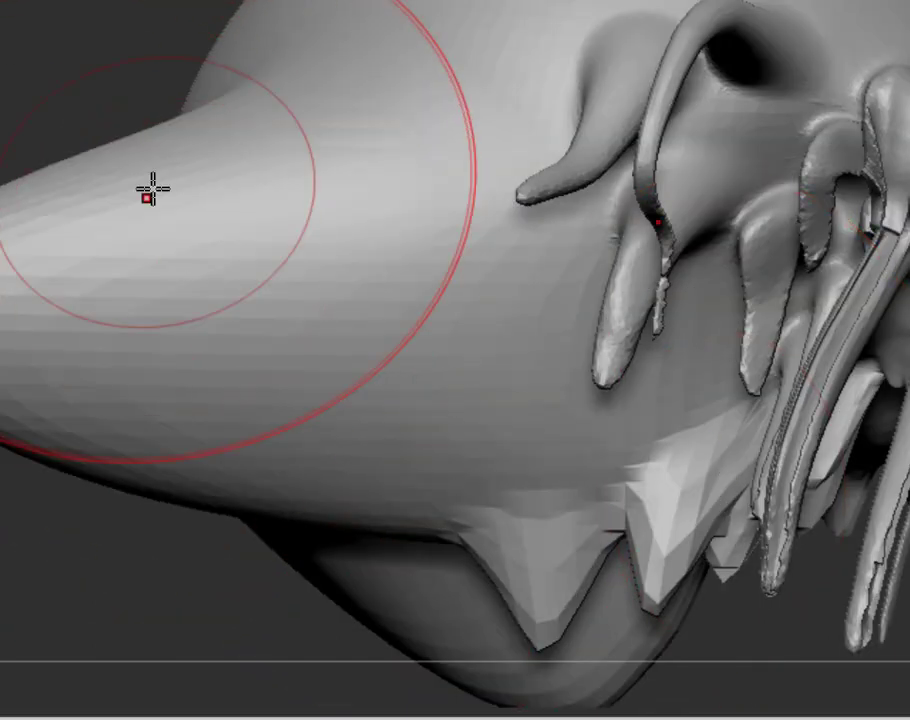
pyautogui.hotkey('ctrl', 'z')
pyautogui.hotkey('ctrl', 'z')
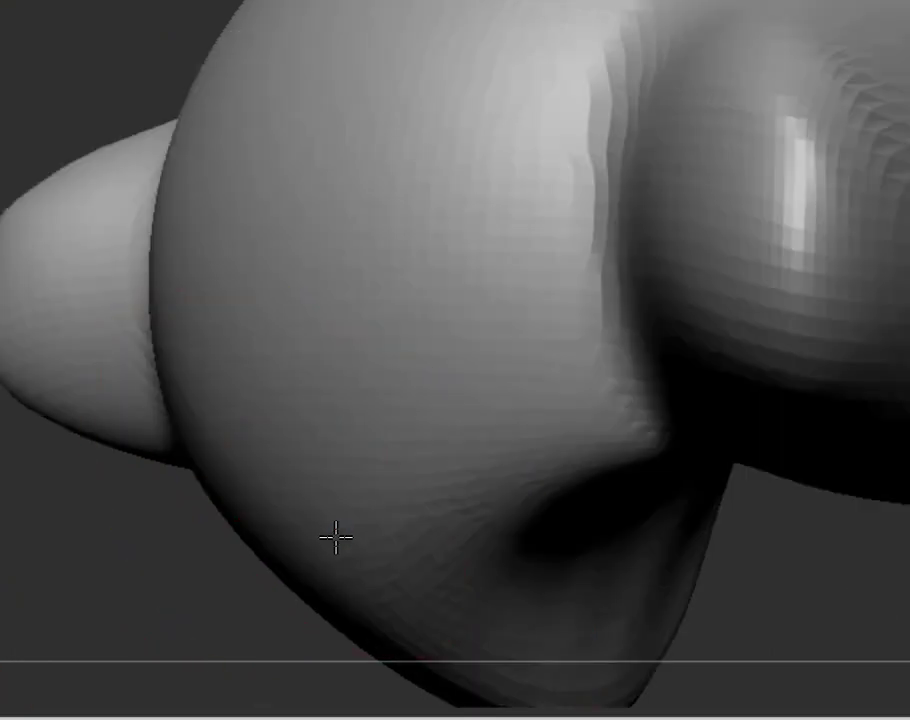
# Step: Pull a hanging pointed tooth from the bulge and inspect it from several angles
pyautogui.moveTo(335, 538); pyautogui.dragTo(500, 402)
pyautogui.moveTo(449, 534)
pyautogui.mouseDown()
pyautogui.moveTo(387, 332)
pyautogui.moveTo(321, 293)
pyautogui.mouseUp()
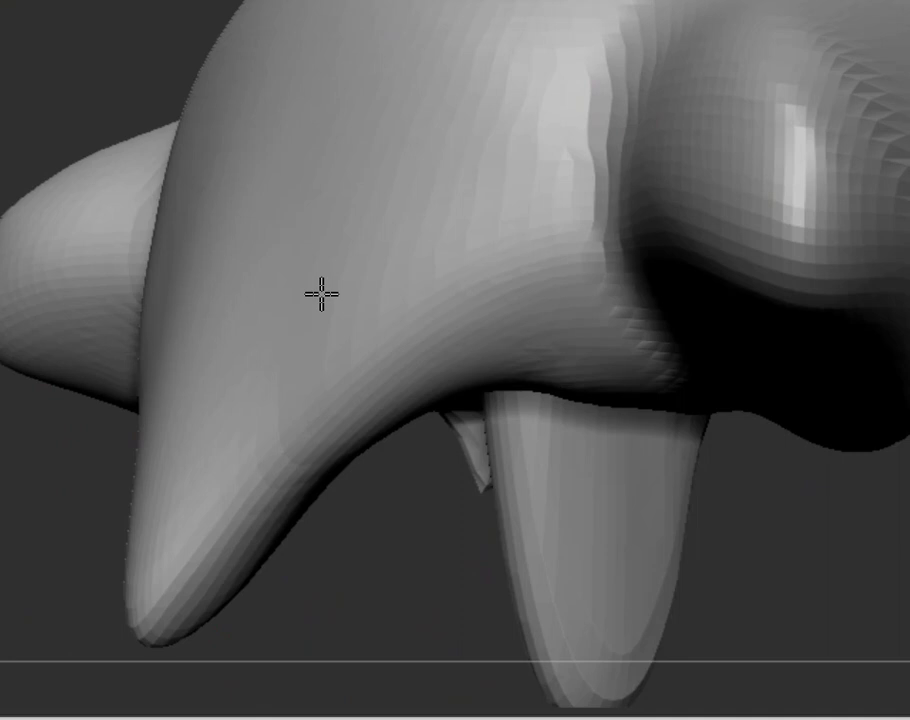
pyautogui.moveTo(321, 293); pyautogui.dragTo(795, 387)
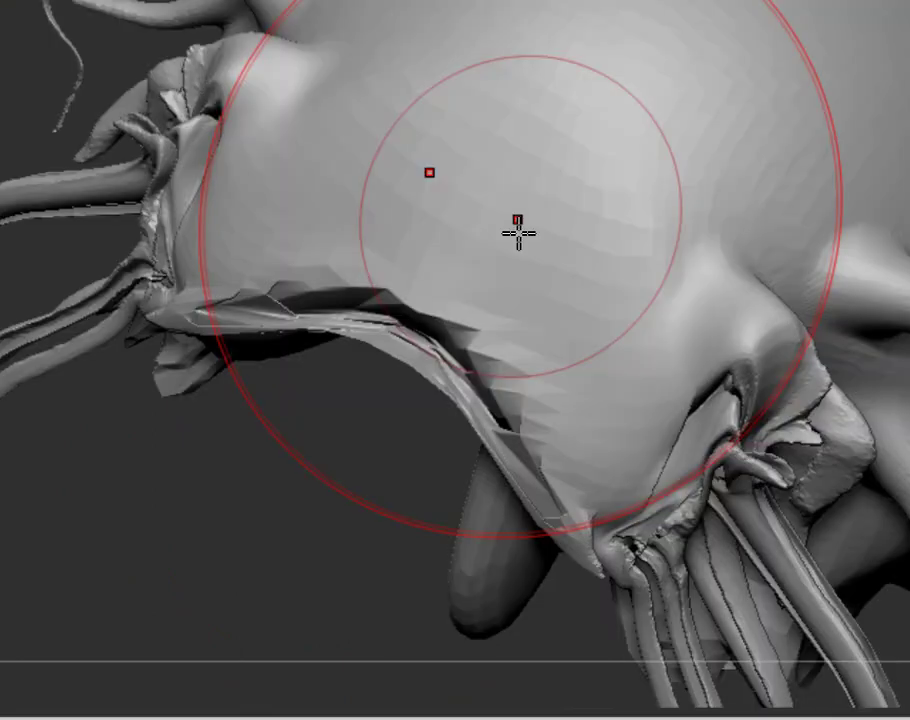
pyautogui.moveTo(518, 234); pyautogui.dragTo(665, 275)
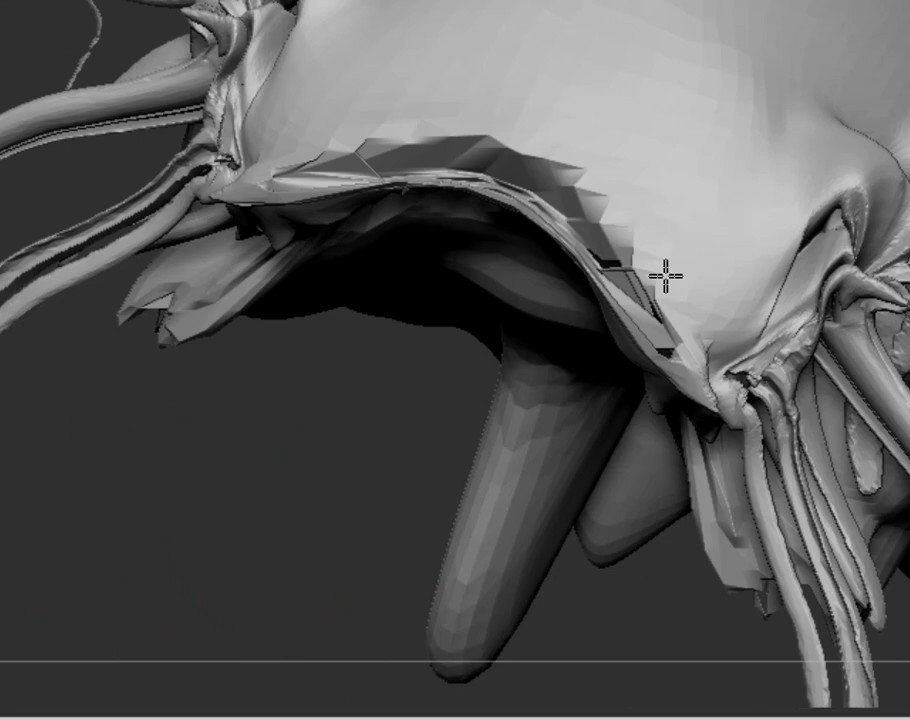
pyautogui.moveTo(665, 275); pyautogui.dragTo(640, 440)
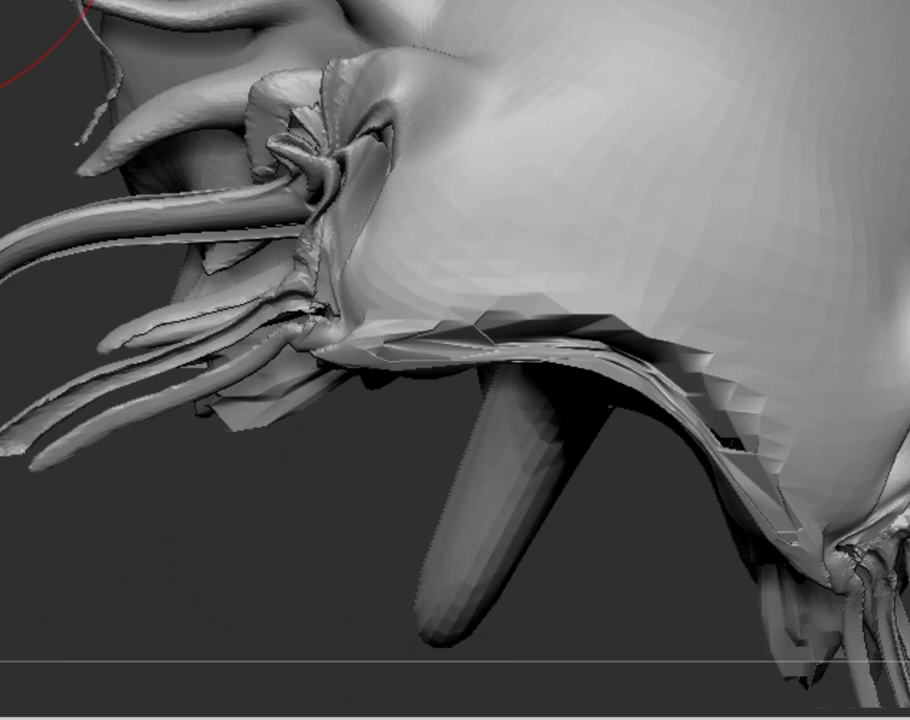
pyautogui.hotkey('ctrl', 's')
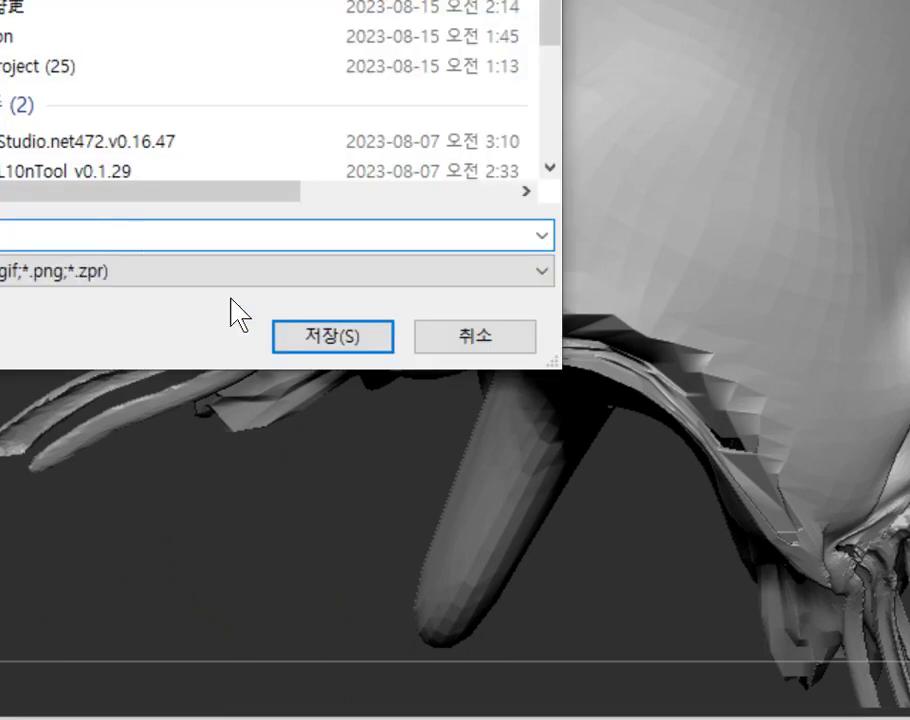
# Step: Save the ZBrush project as a .zpr file
pyautogui.click(333, 340)
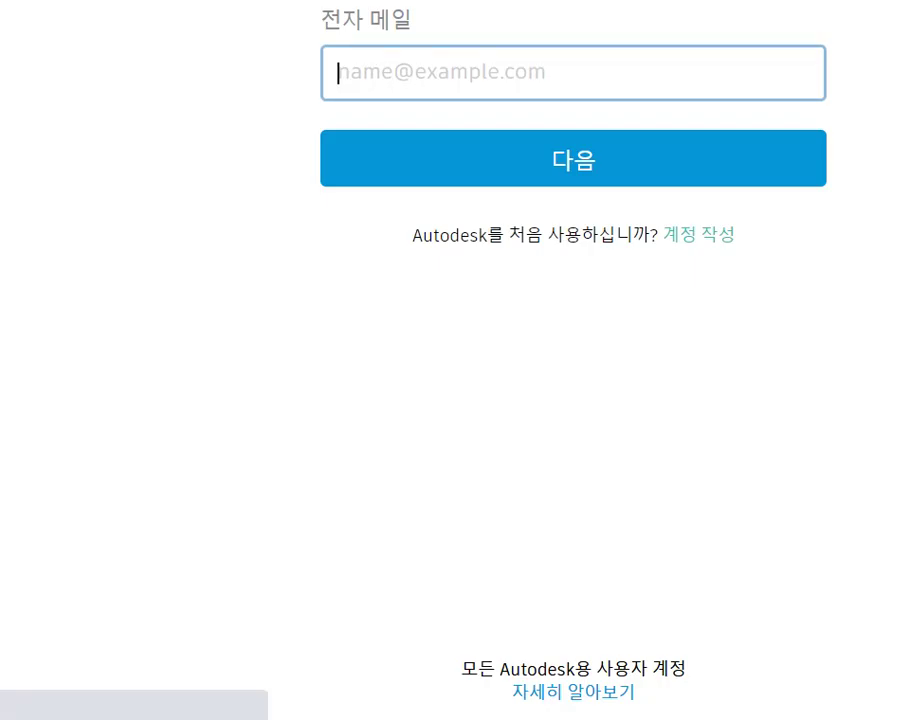
# Step: Sign in to Autodesk Account with the account e-mail and password
pyautogui.click(488, 162)
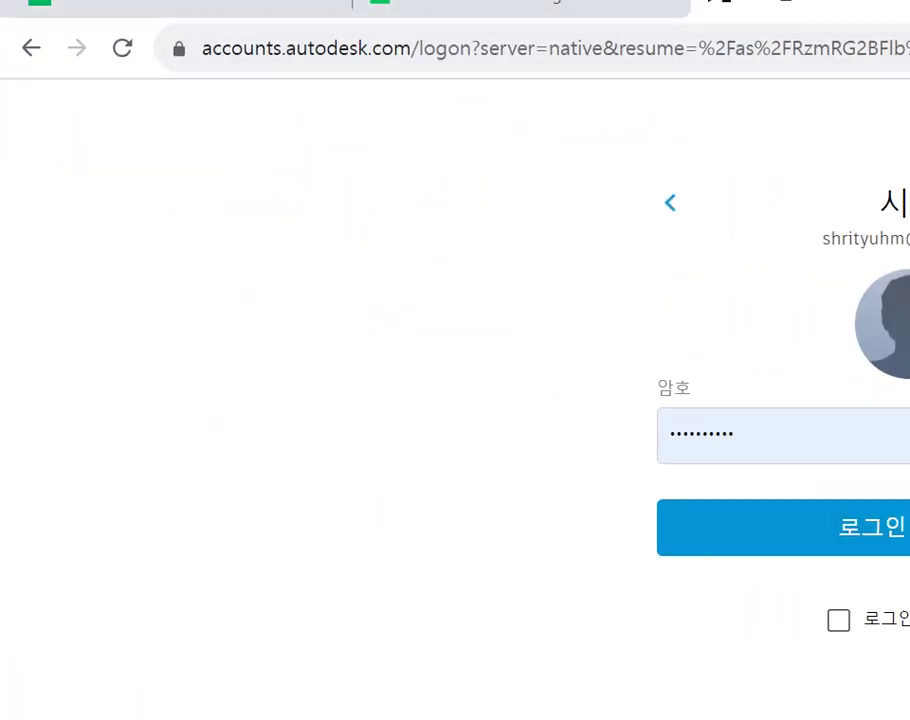
pyautogui.press('Return')
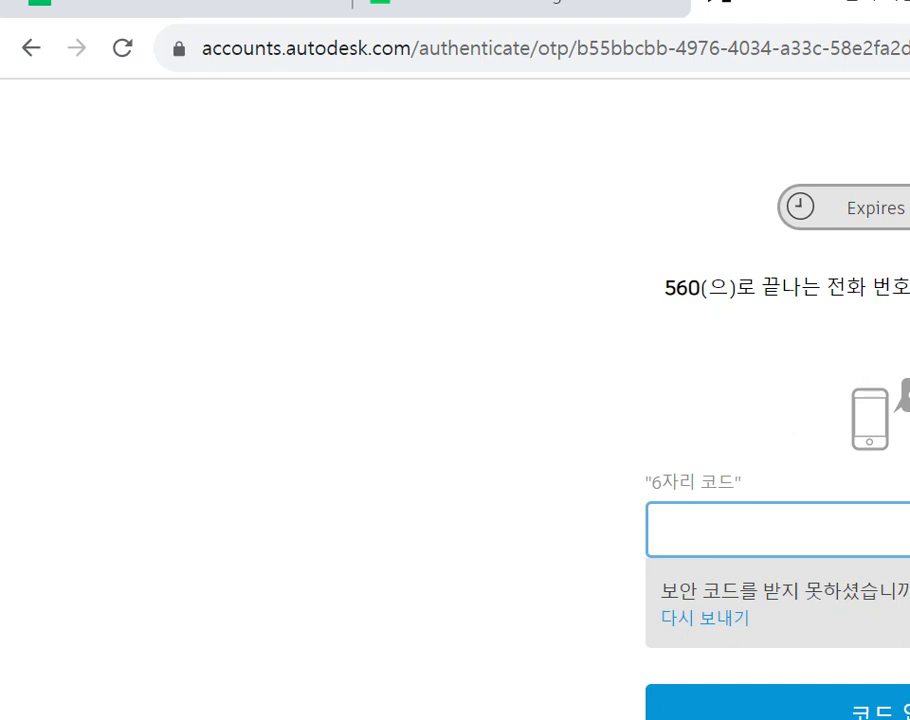
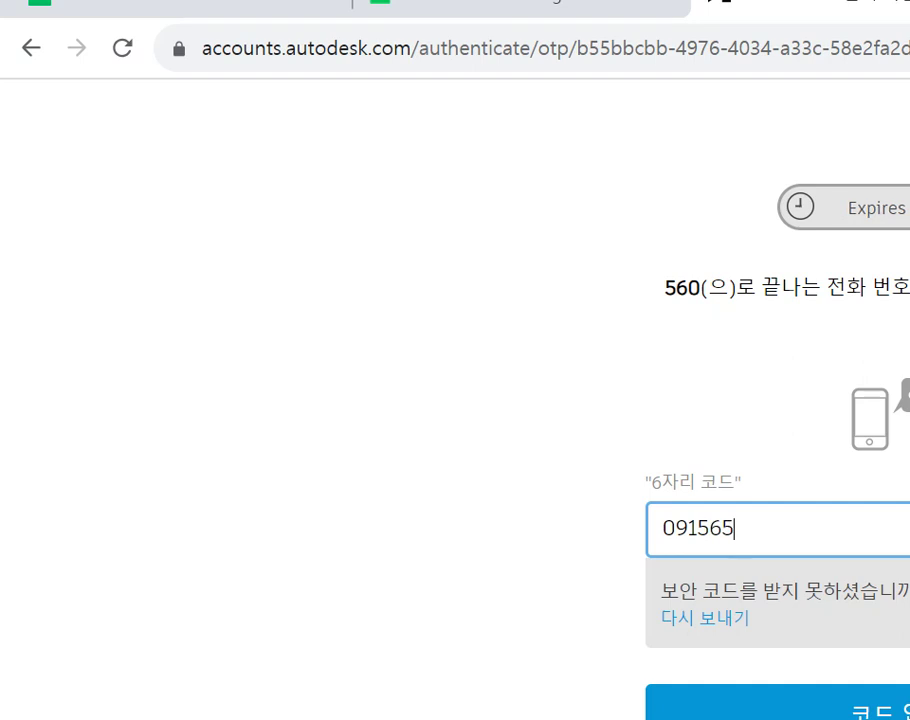
# Step: Enter and submit the six-digit verification code received on the phone
pyautogui.press('Return')
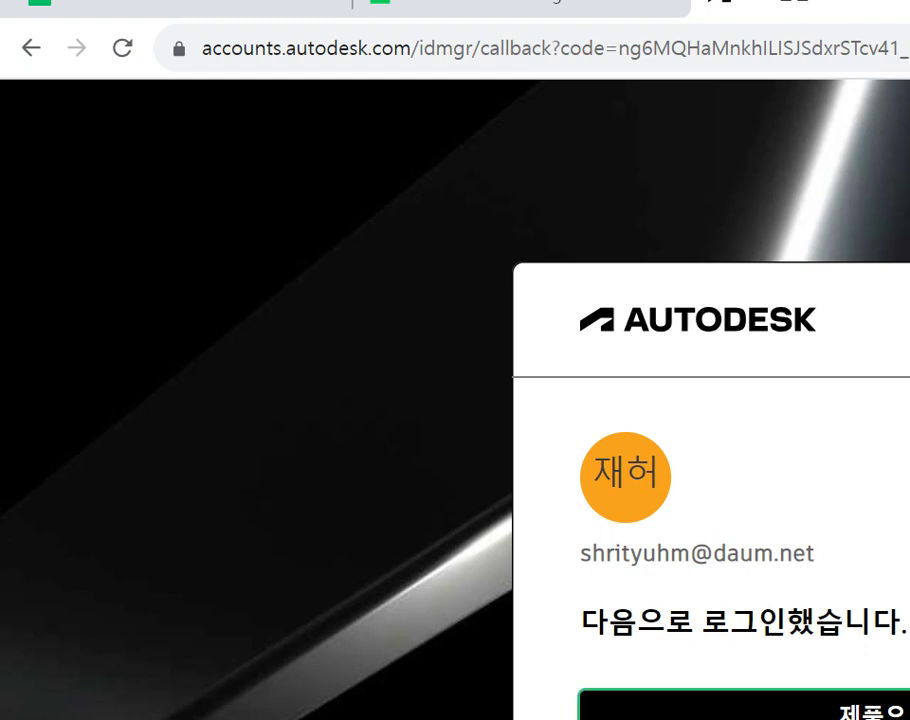
# Step: Continue from the signed-in page to hand the login back to Autodesk Identity Manager
pyautogui.press('Return')
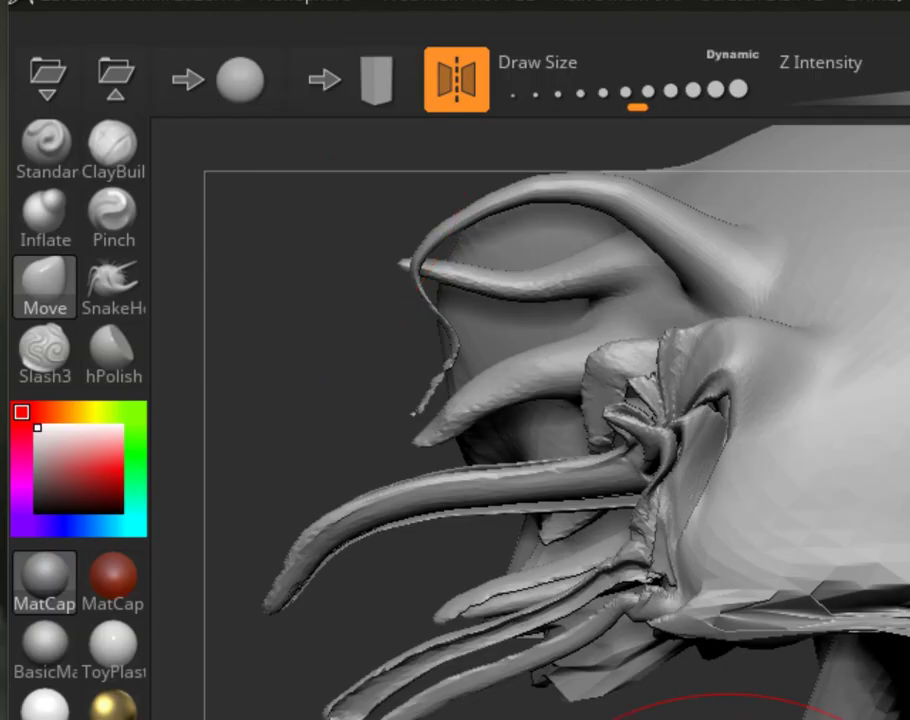
# Step: Rotate the model to view the tendrils, then hide ZBrush to reveal the desktop
pyautogui.moveTo(853, 589)
pyautogui.mouseDown()
pyautogui.moveTo(780, 600)
pyautogui.moveTo(760, 560)
pyautogui.moveTo(782, 498)
pyautogui.moveTo(880, 622)
pyautogui.moveTo(864, 598)
pyautogui.mouseUp()
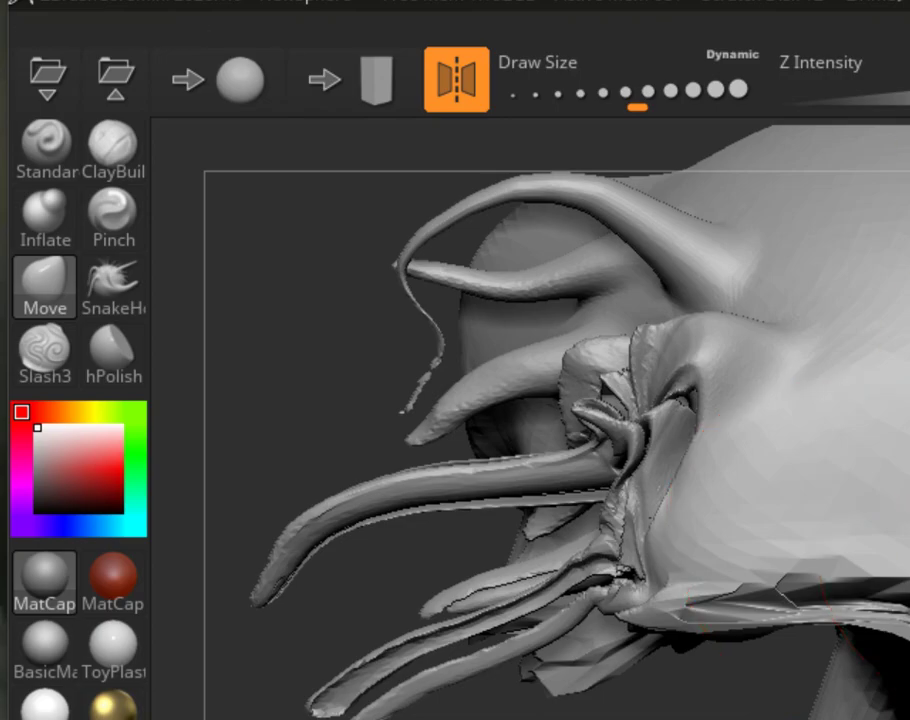
pyautogui.click(30, 4)
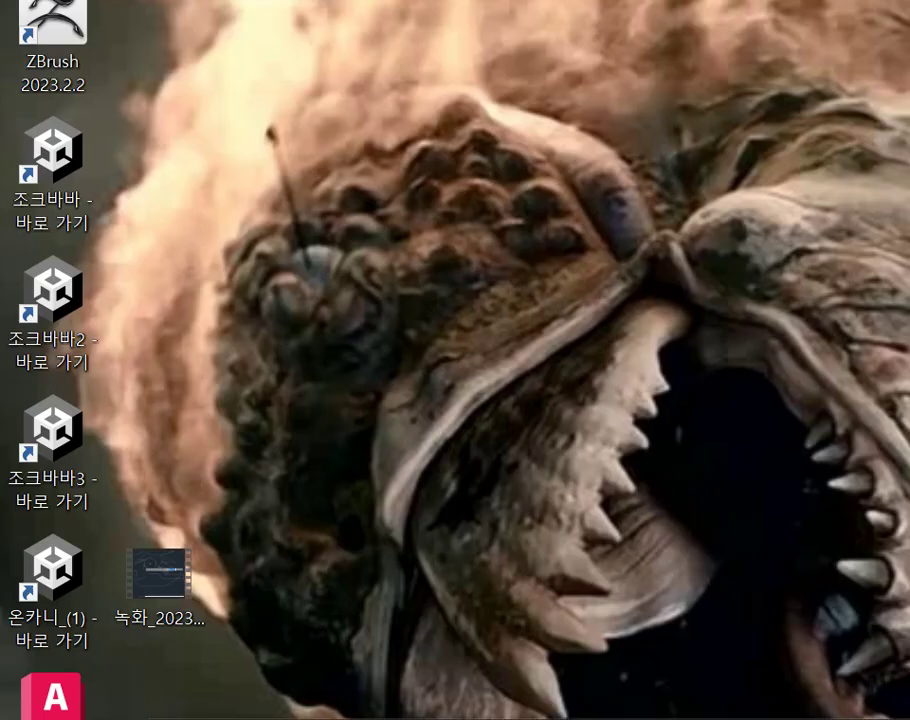
# Step: Scroll through the Start menu's list of installed apps
pyautogui.press('super')
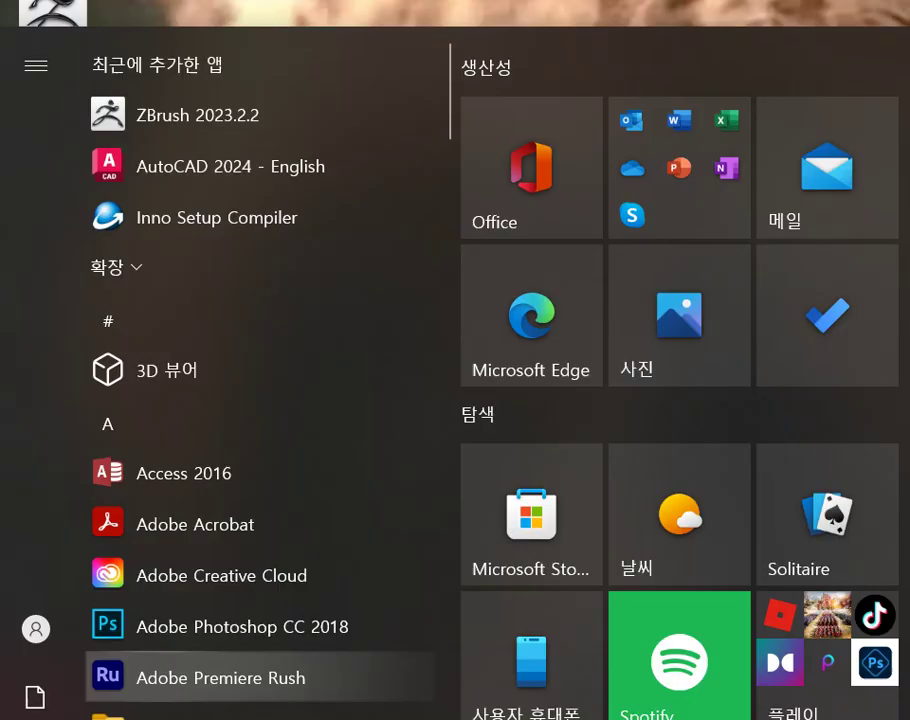
pyautogui.scroll(-12, 160, 668)
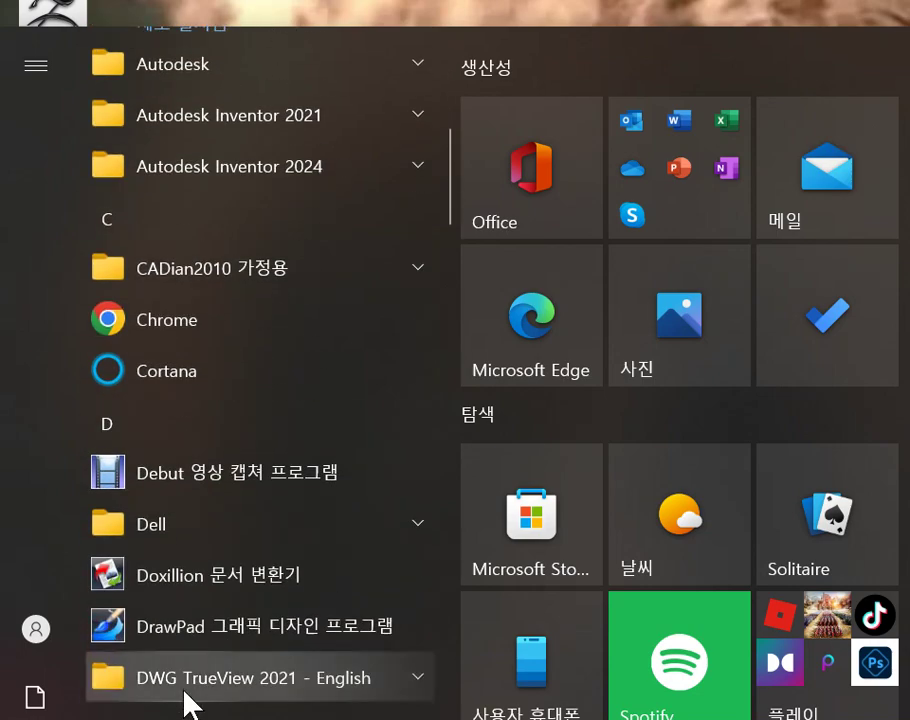
pyautogui.scroll(-15, 186, 700)
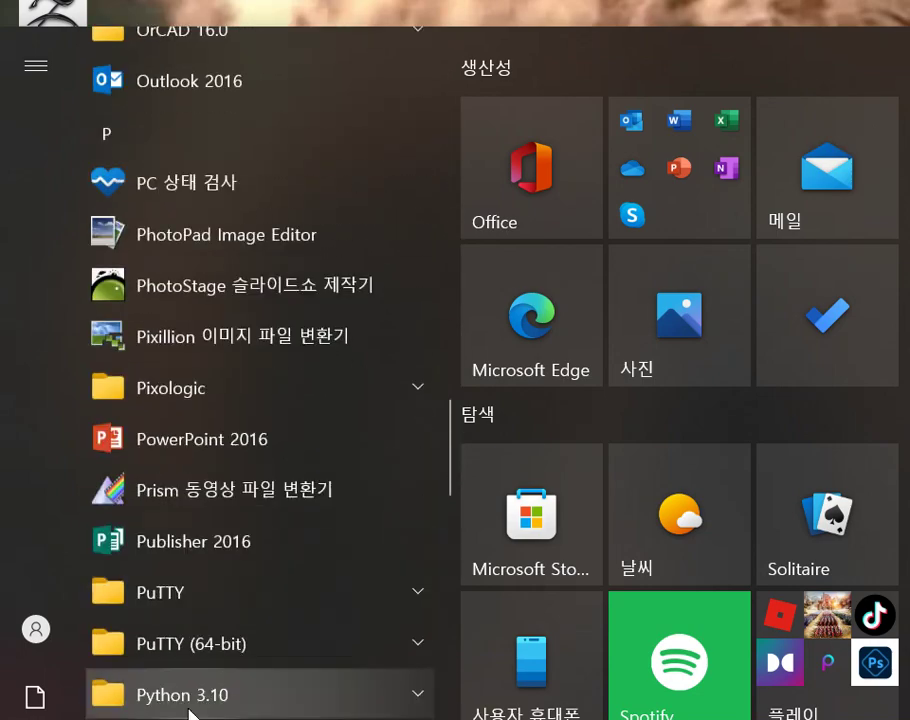
pyautogui.scroll(-18, 195, 716)
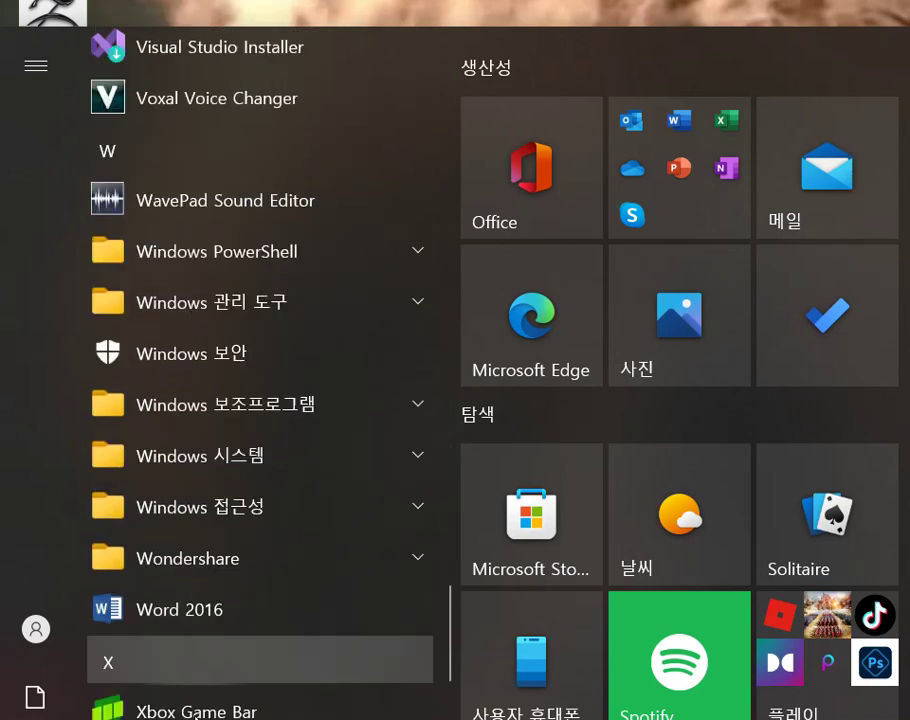
pyautogui.scroll(-15, 195, 716)
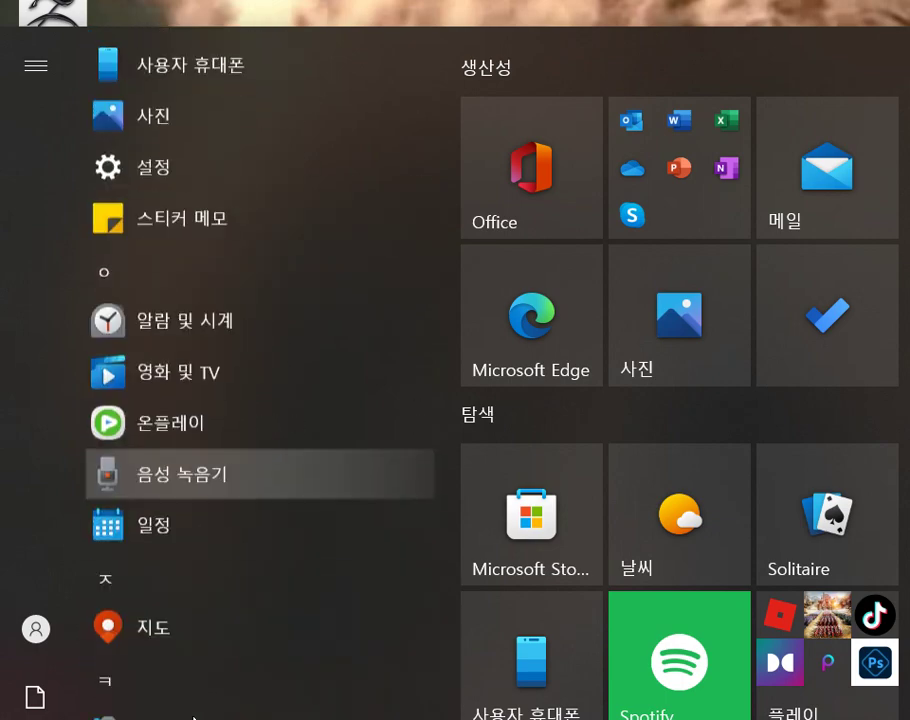
pyautogui.scroll(15, 195, 716)
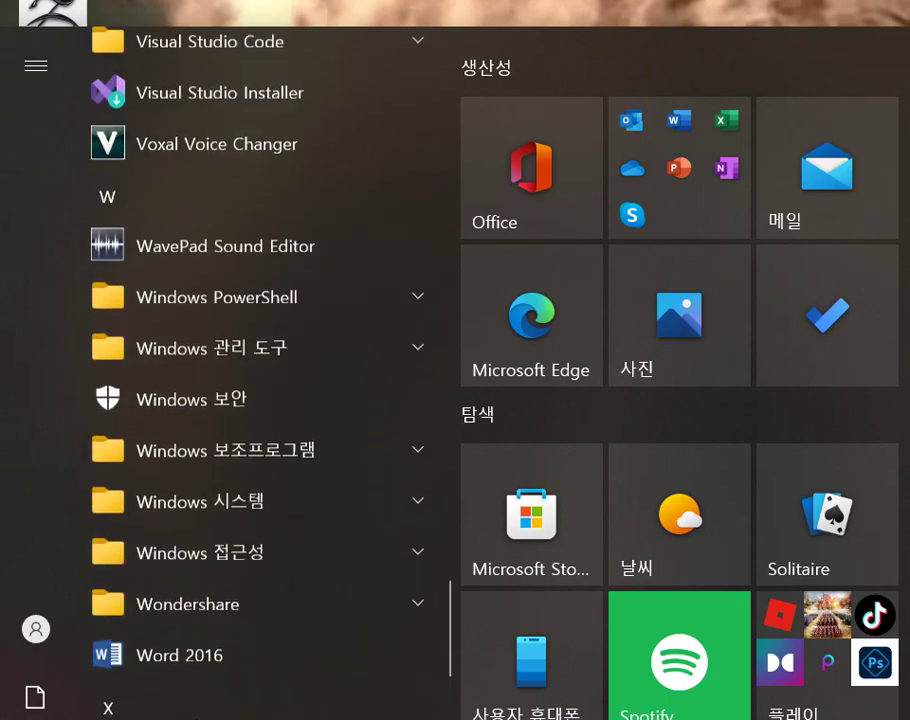
pyautogui.scroll(10, 195, 716)
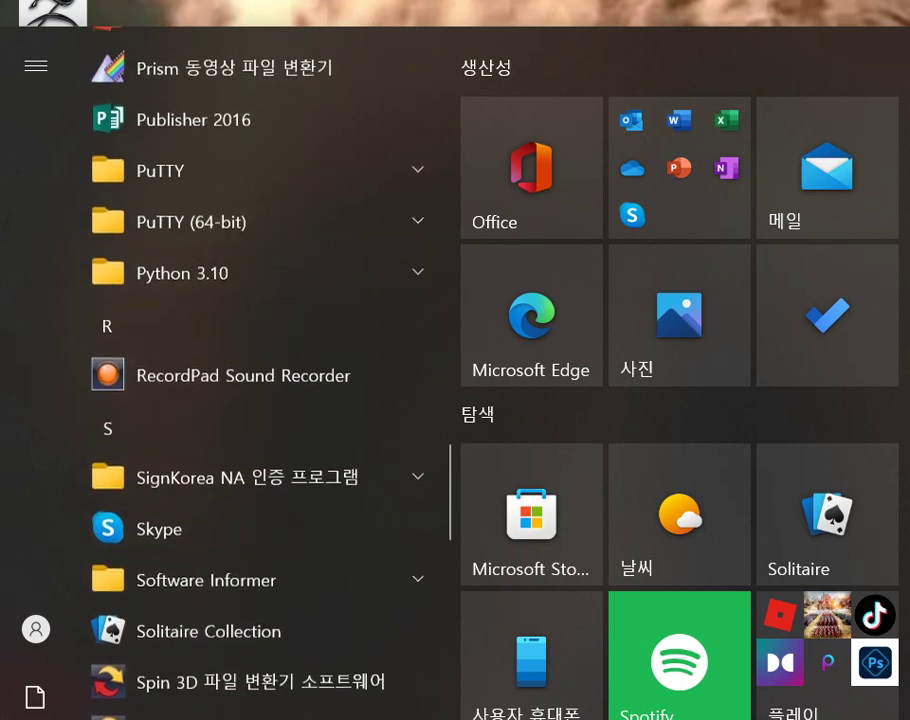
pyautogui.scroll(5, 260, 370)
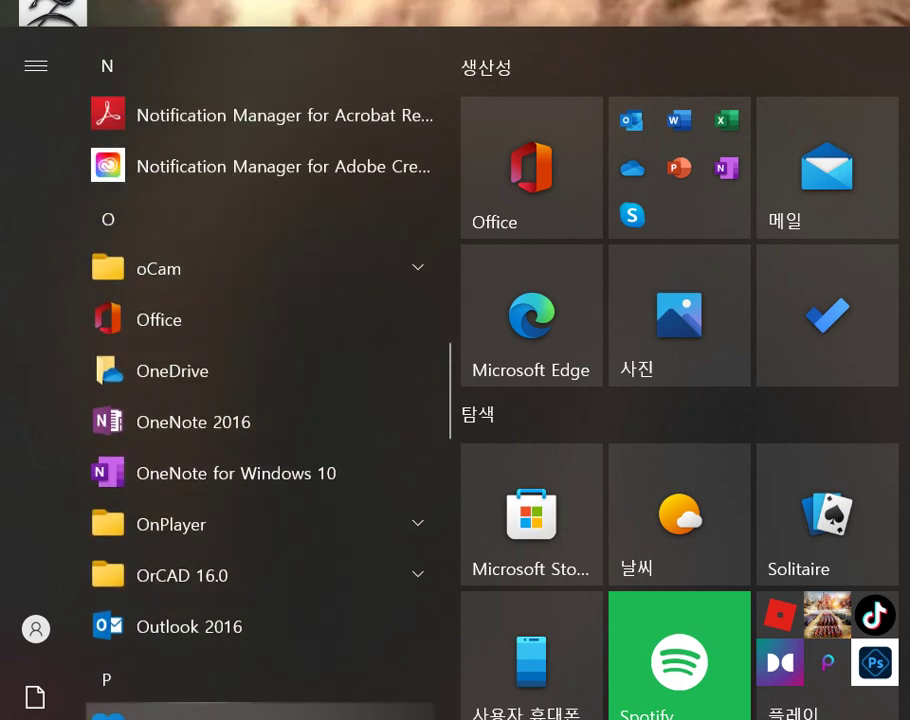
pyautogui.scroll(3, 215, 716)
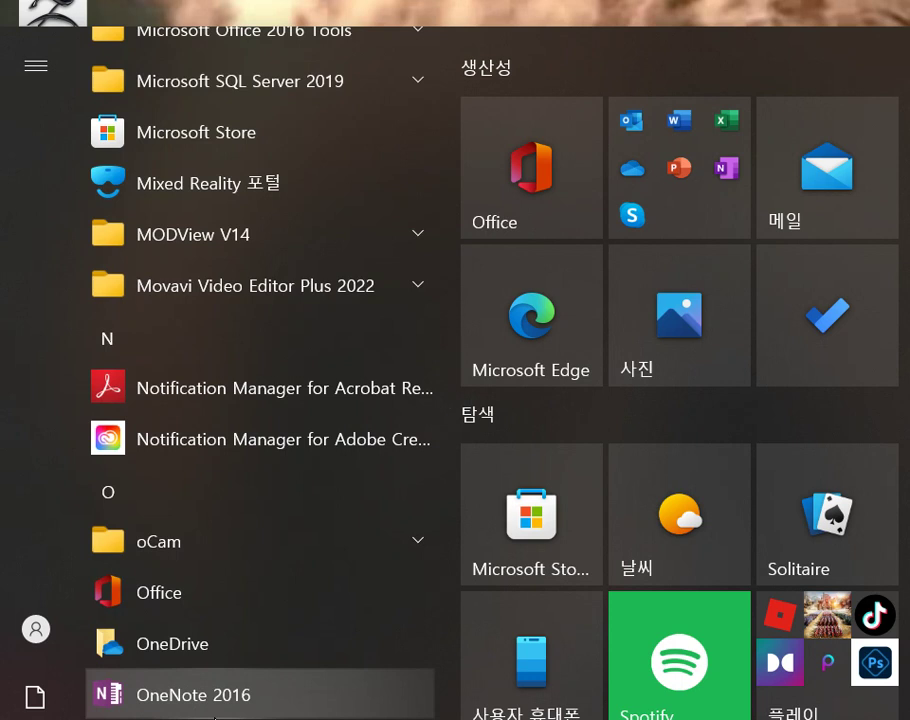
pyautogui.scroll(3, 260, 560)
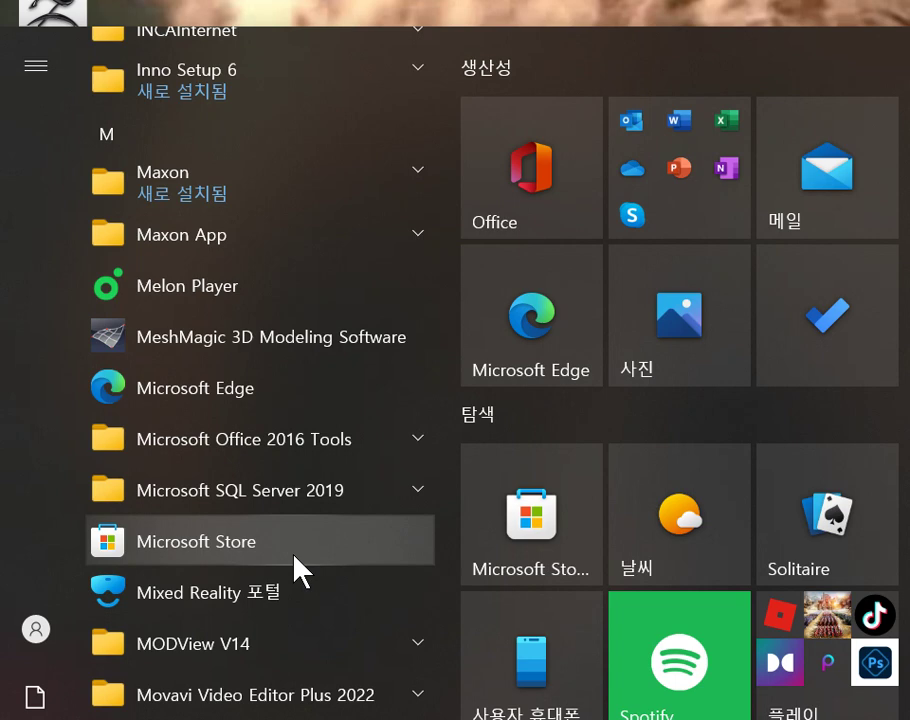
pyautogui.scroll(4, 295, 305)
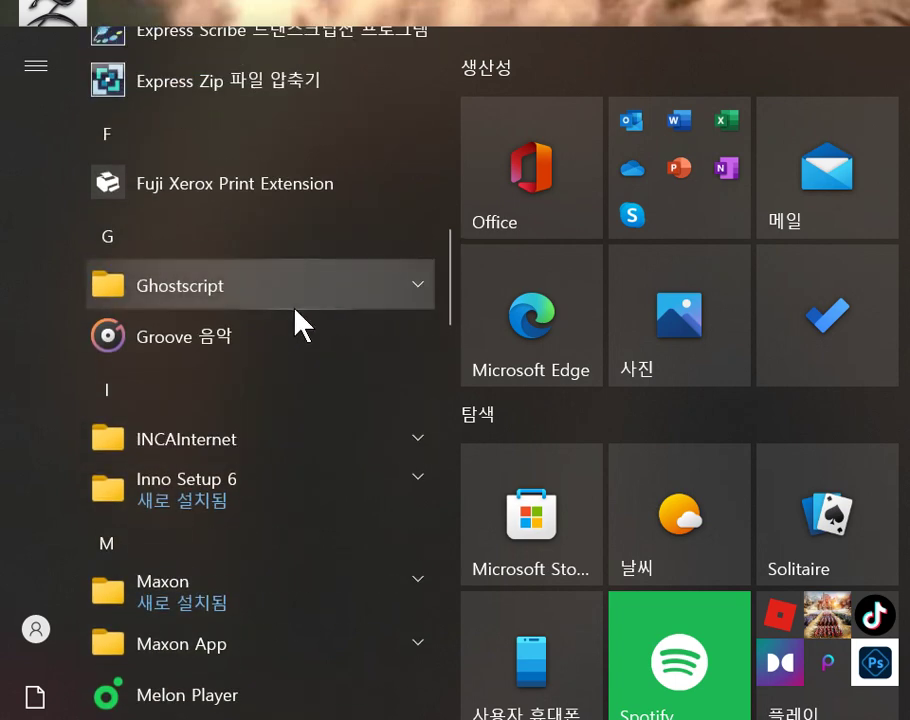
pyautogui.scroll(3, 264, 459)
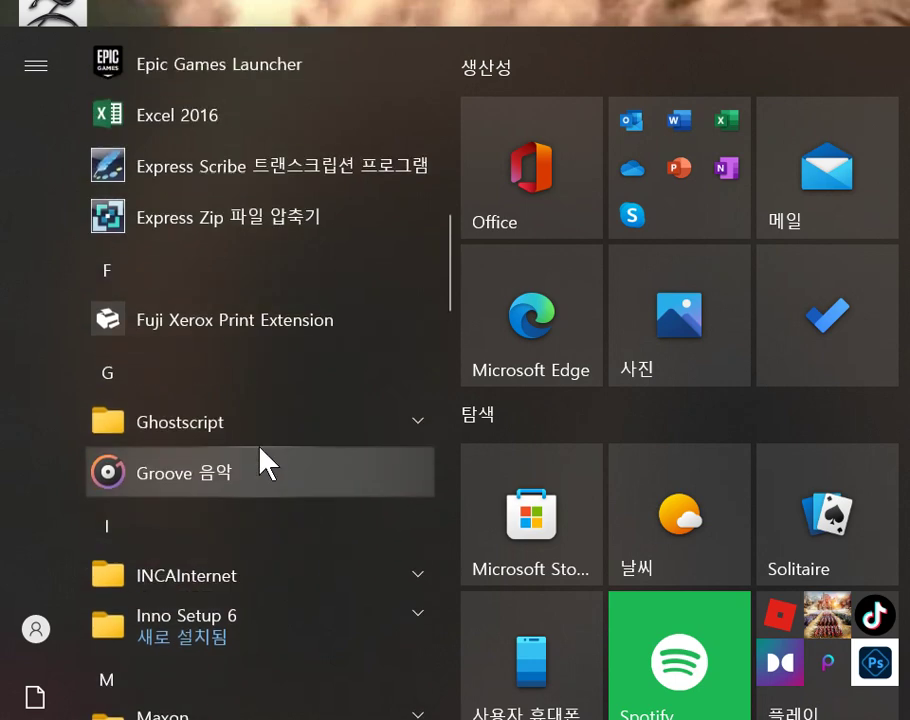
pyautogui.scroll(2, 262, 465)
pyautogui.scroll(-10, 262, 465)
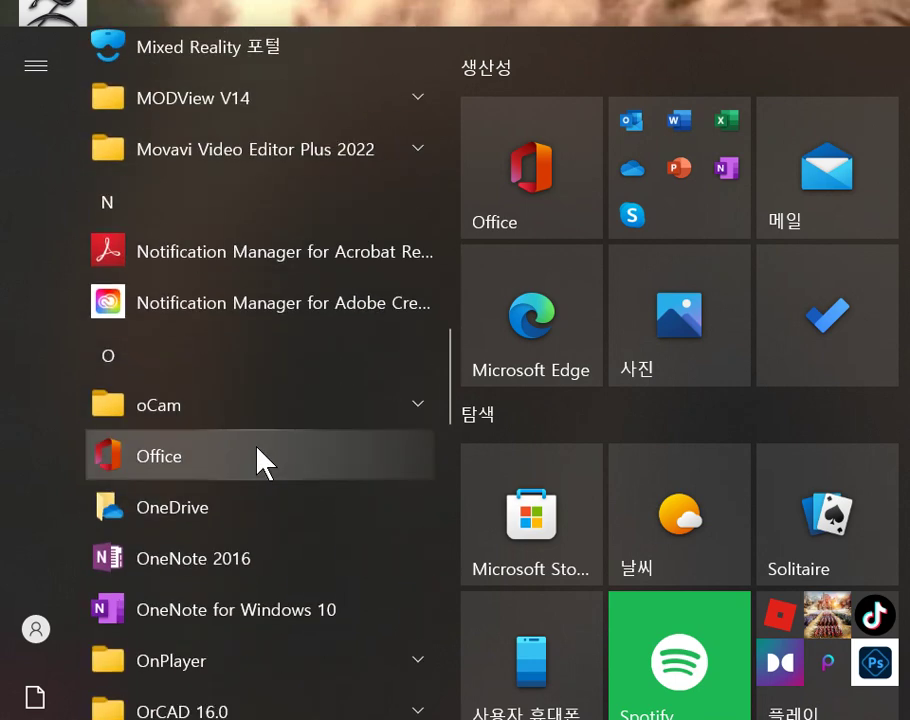
pyautogui.scroll(-10, 262, 465)
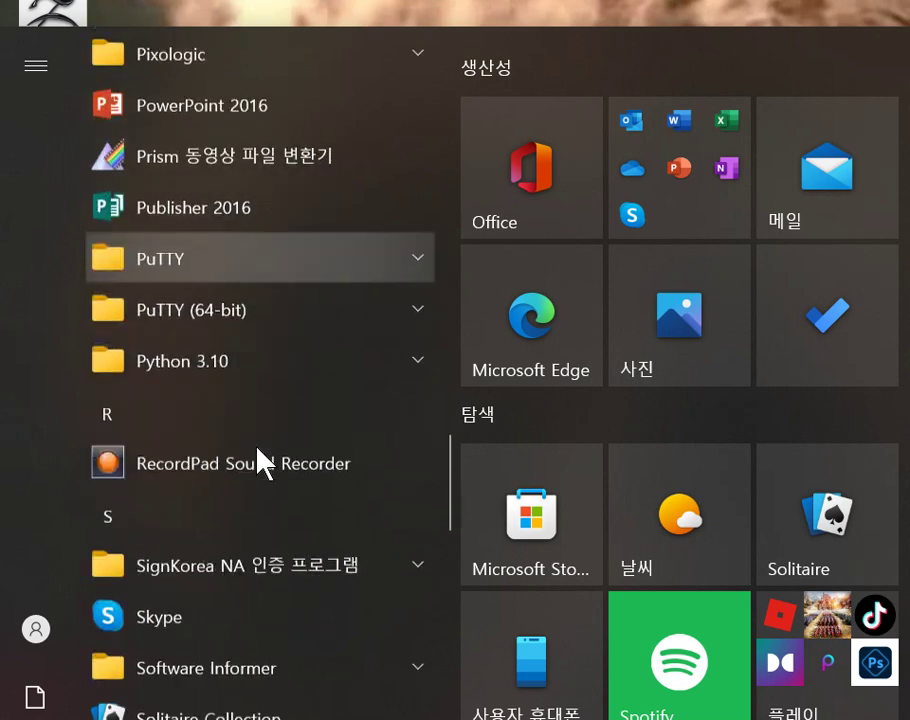
pyautogui.scroll(-6, 262, 465)
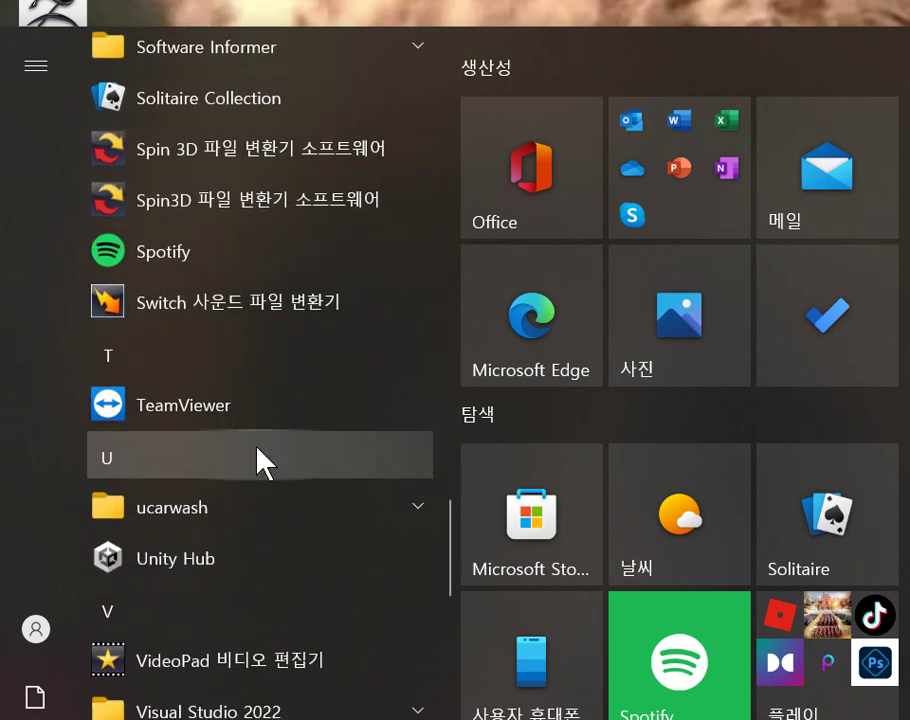
pyautogui.scroll(-9, 262, 465)
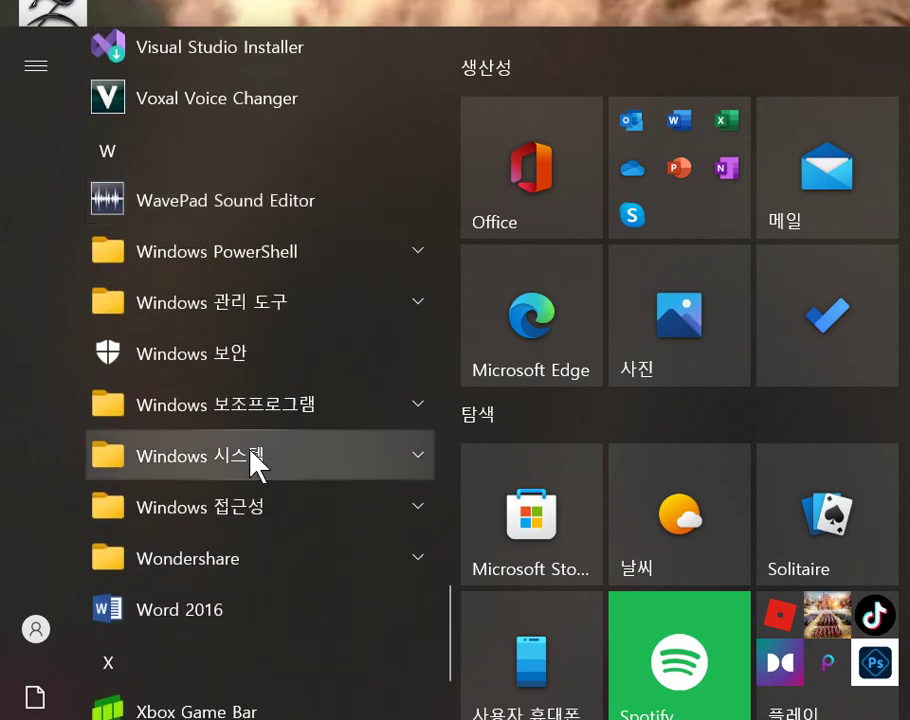
pyautogui.scroll(-10, 250, 452)
pyautogui.scroll(5, 250, 452)
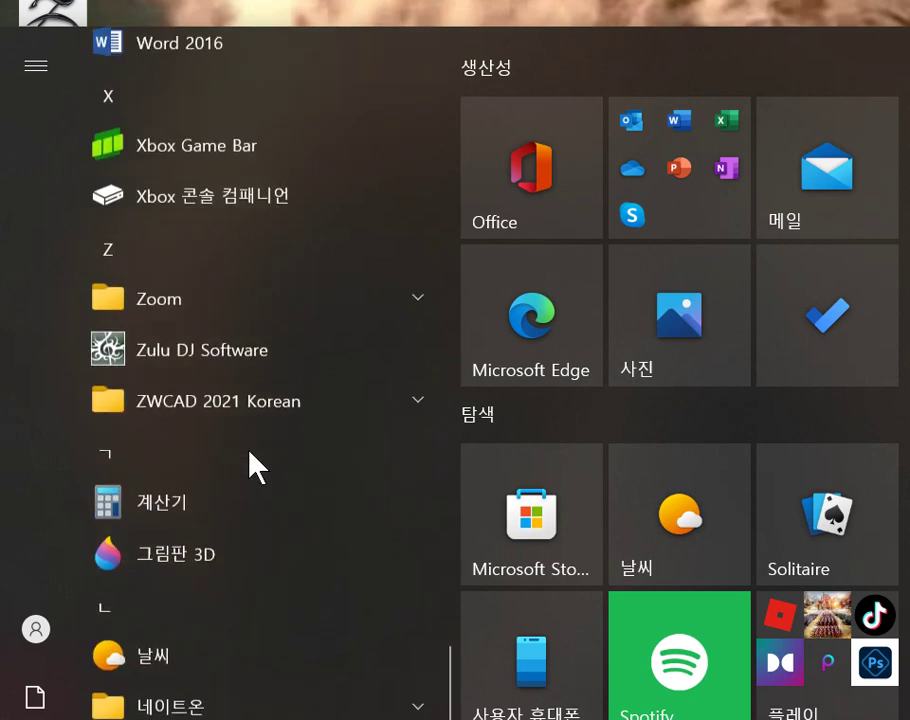
pyautogui.scroll(15, 252, 465)
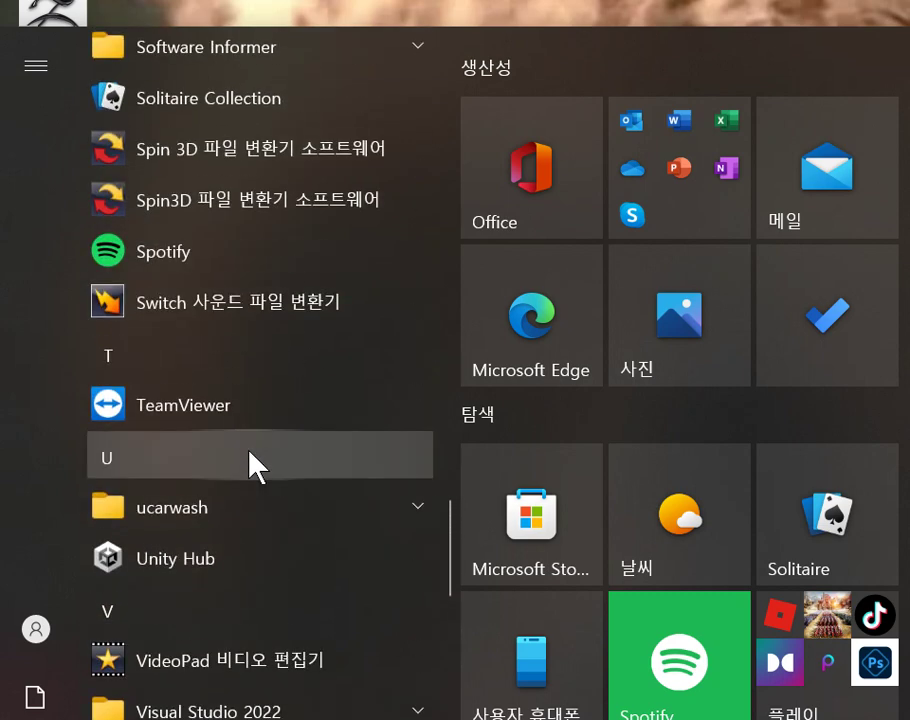
pyautogui.scroll(3, 255, 465)
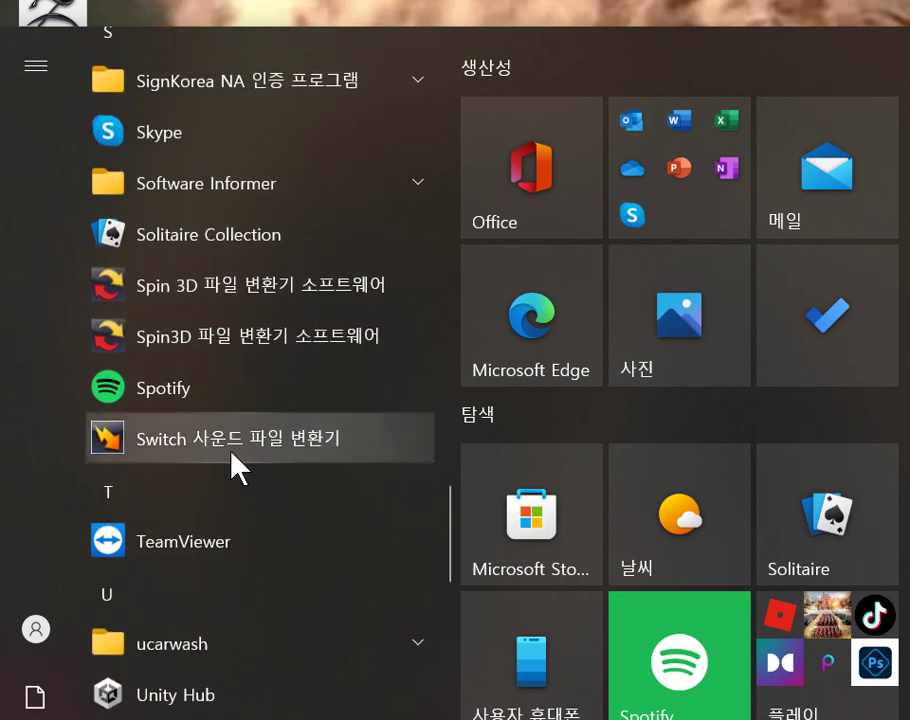
pyautogui.scroll(15, 240, 465)
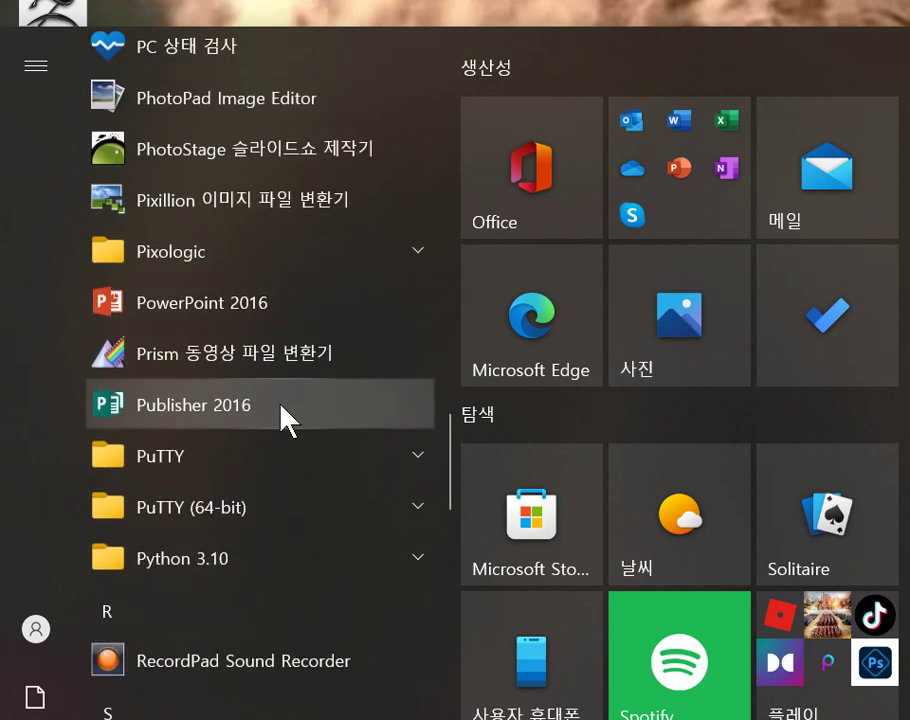
# Step: Expand the Pixologic and OrCAD 16.0 folders to see their apps
pyautogui.click(270, 251)
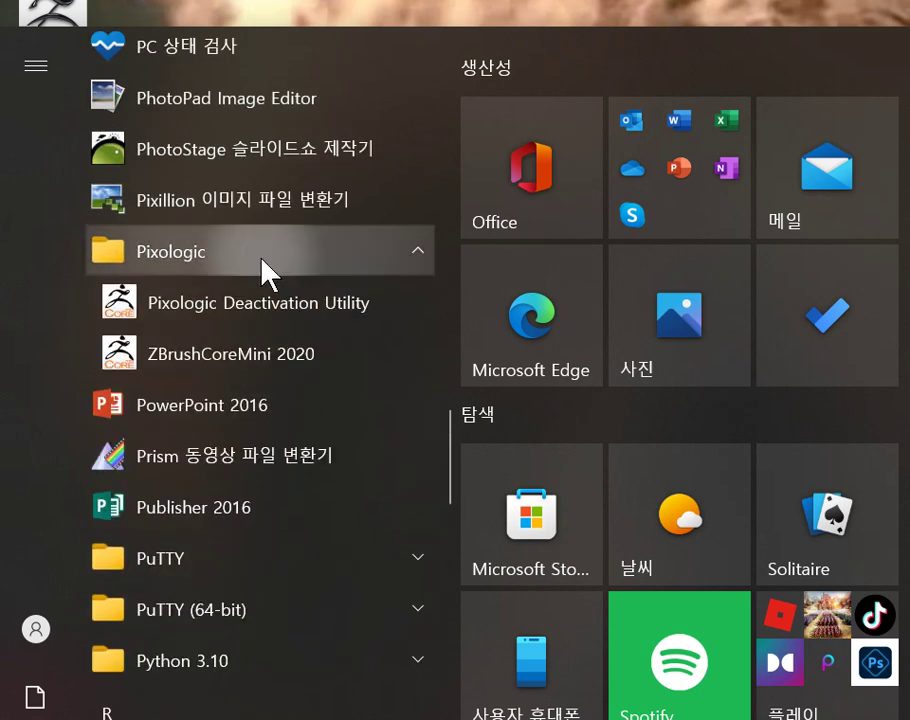
pyautogui.scroll(9, 268, 295)
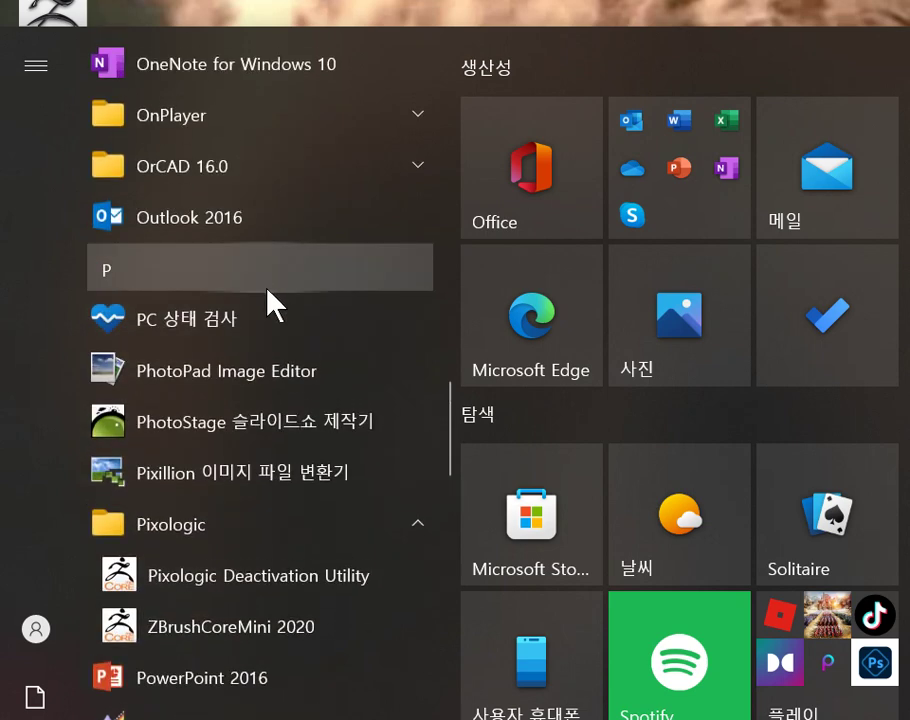
pyautogui.click(262, 305)
pyautogui.scroll(8, 262, 335)
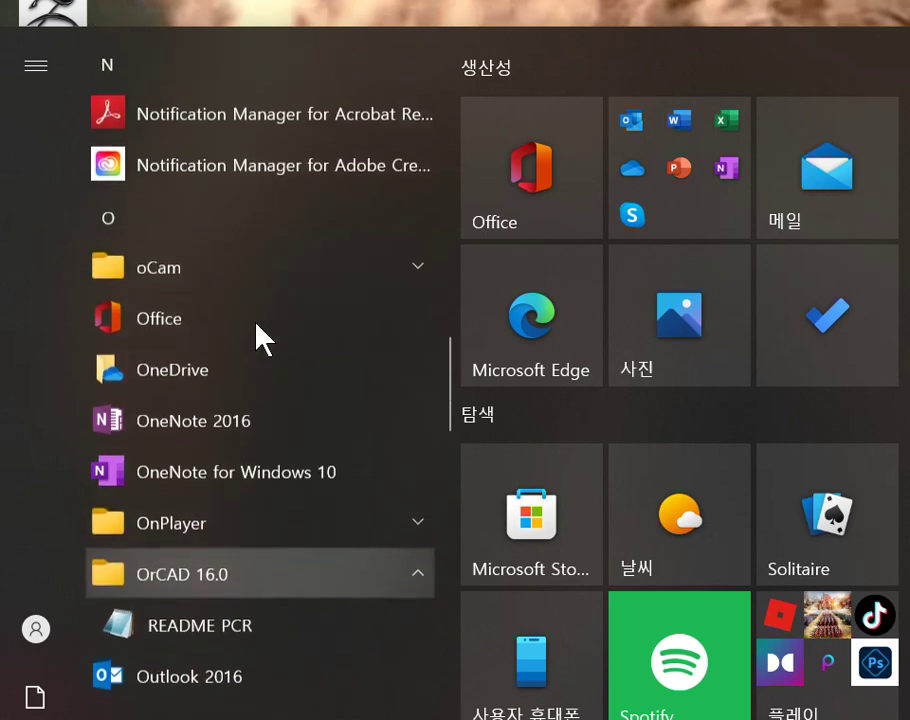
pyautogui.scroll(8, 258, 335)
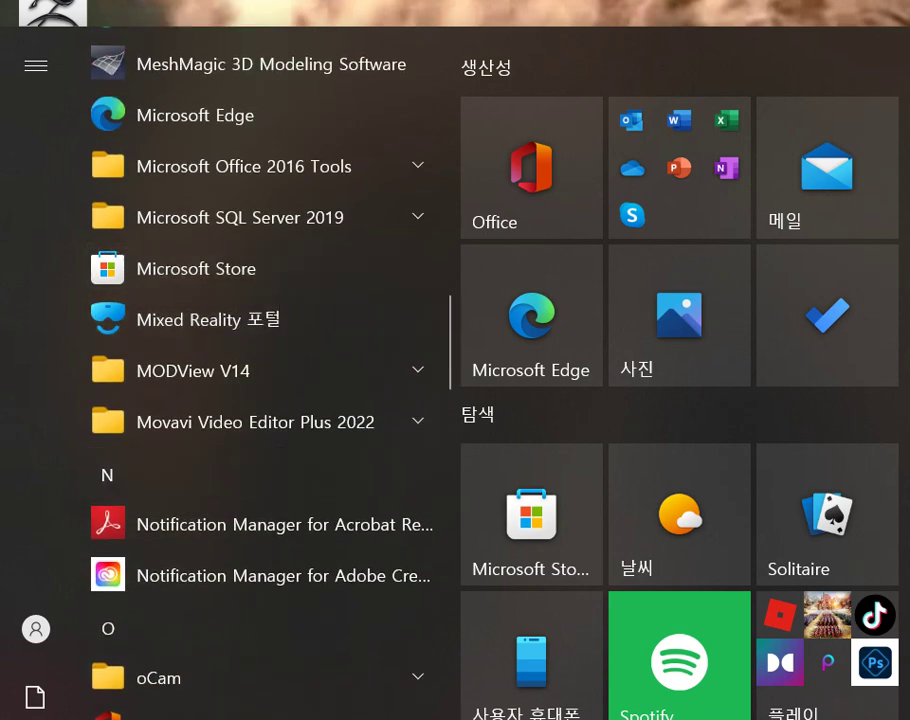
pyautogui.scroll(-13, 258, 335)
pyautogui.scroll(-10, 244, 690)
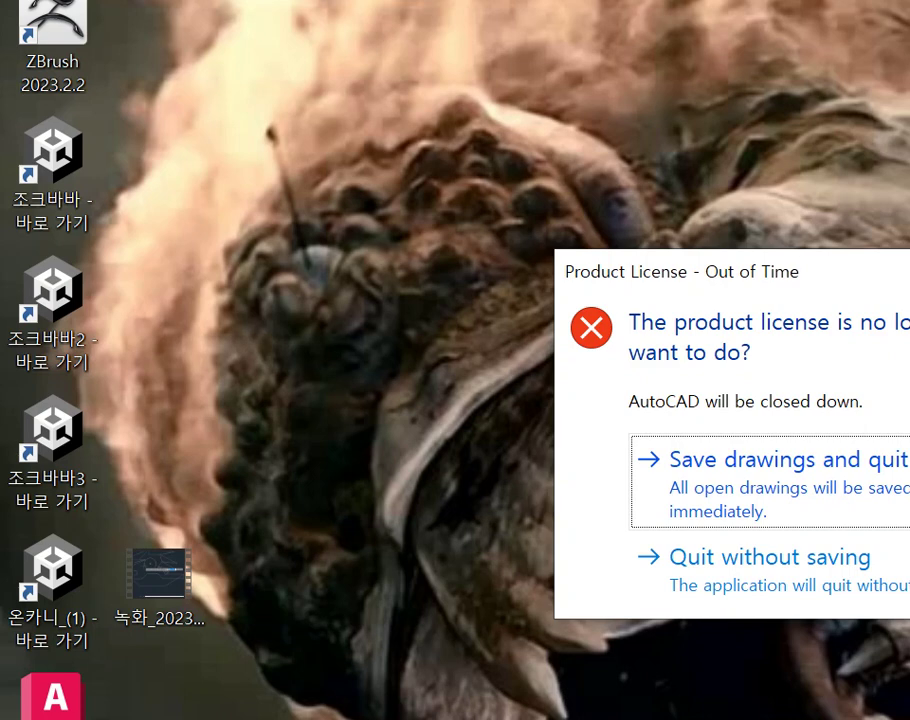
# Step: Choose Quit without saving in AutoCAD's Product License - Out of Time dialog
pyautogui.click(812, 555)
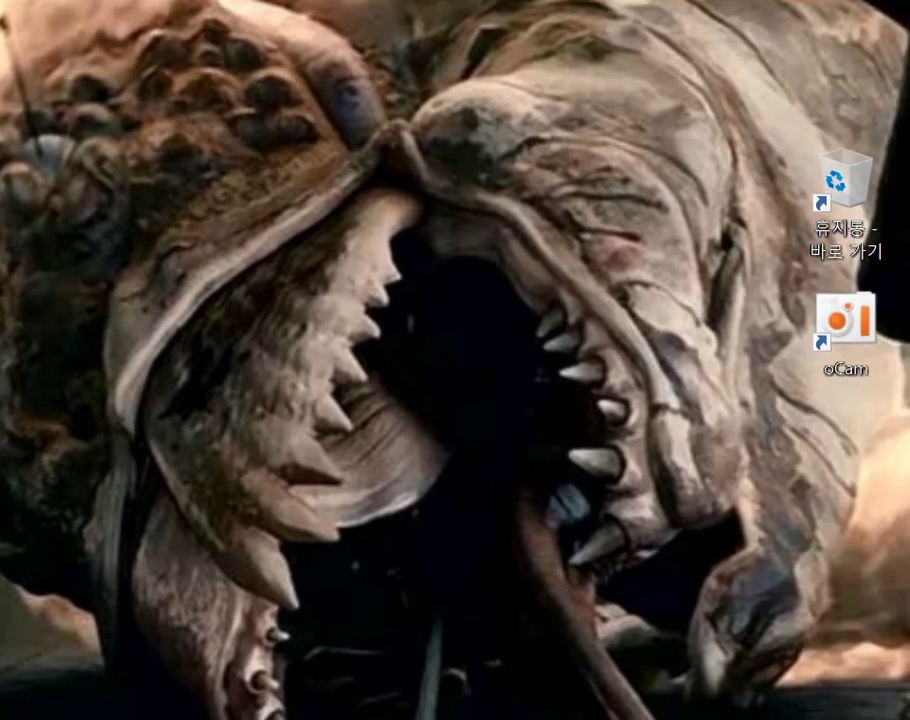
# Step: Search 'ntor', launch the Inventor reset utility, then close the search results
pyautogui.press('super')
pyautogui.press('super')
pyautogui.press('super')
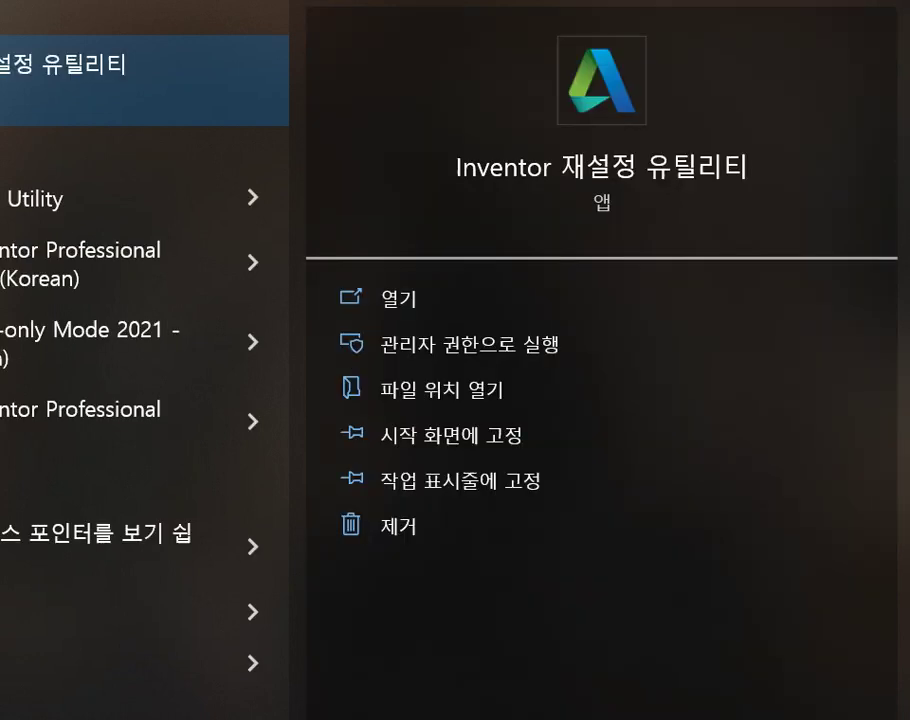
pyautogui.write('n')
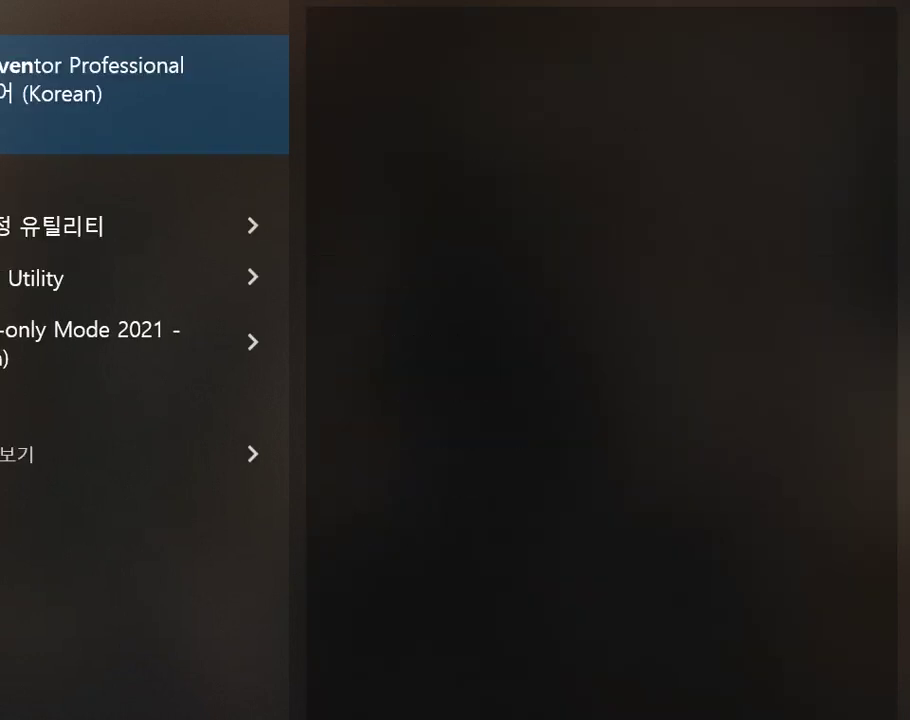
pyautogui.write('tor')
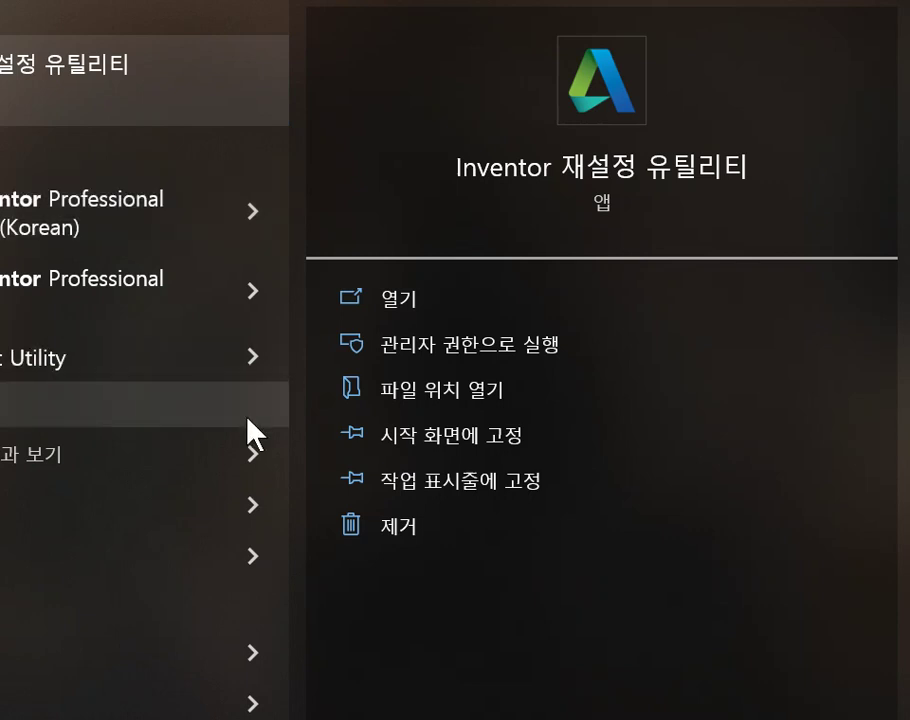
pyautogui.press('Return')
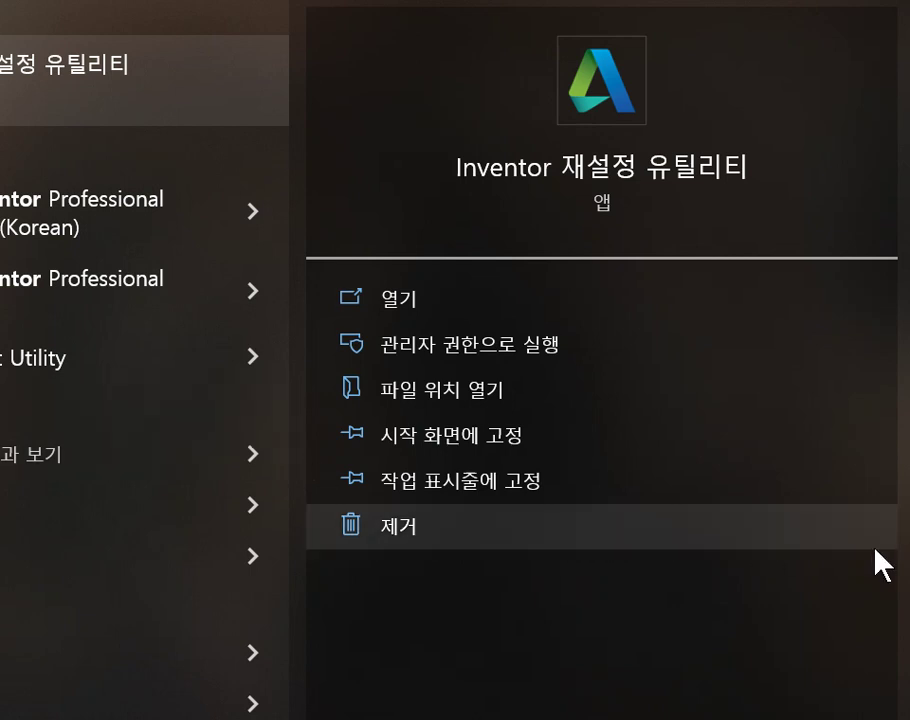
pyautogui.press('Escape')
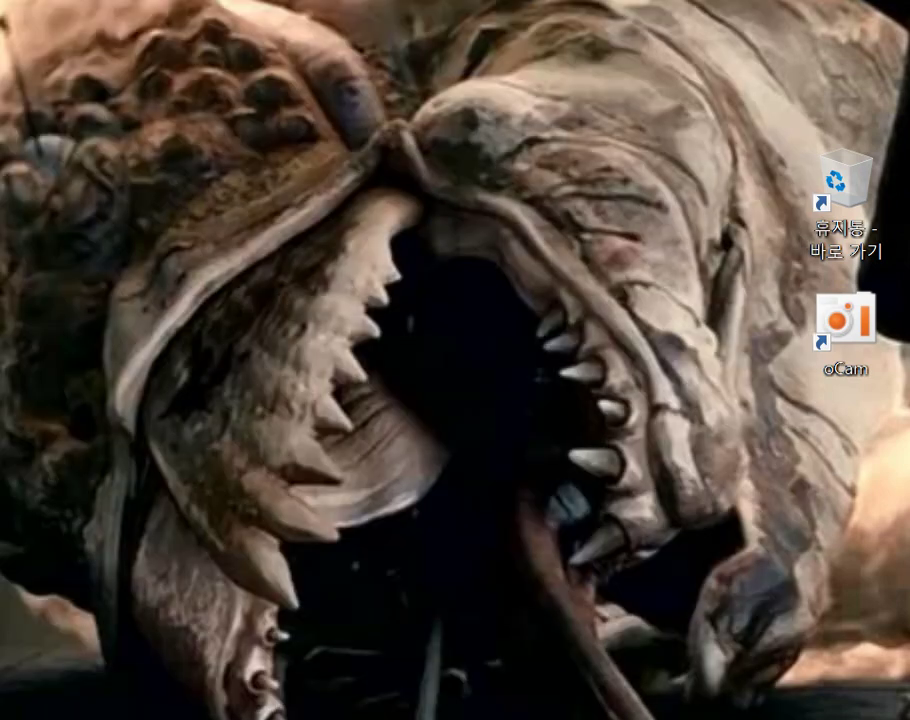
# Step: Find Autodesk Inventor Professional 2021 in the Start menu app list and launch it
pyautogui.press('super')
pyautogui.scroll(-5, 60, 250)
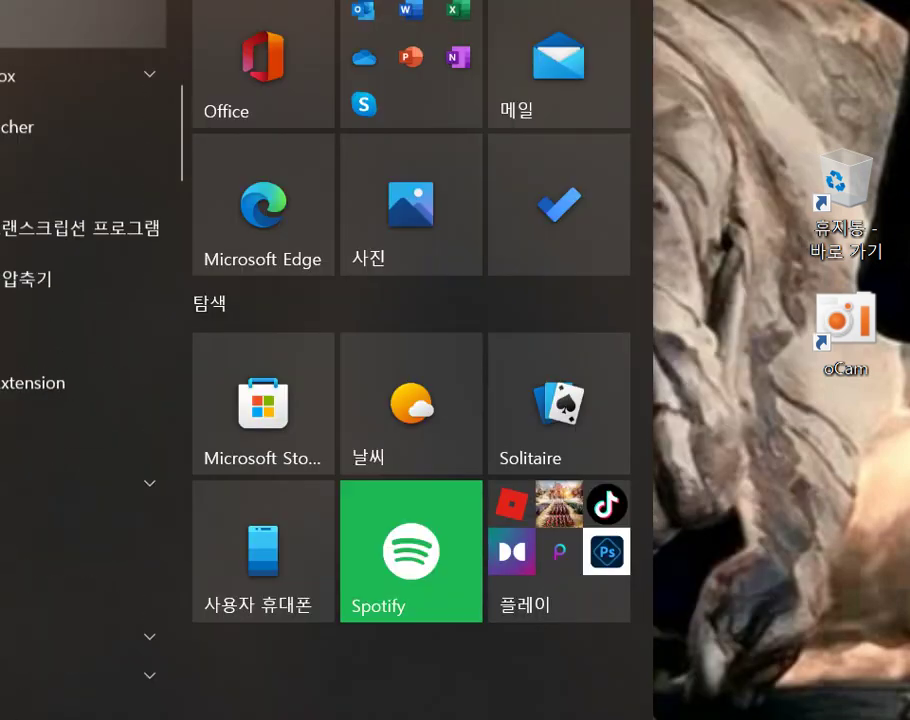
pyautogui.scroll(-8, 60, 540)
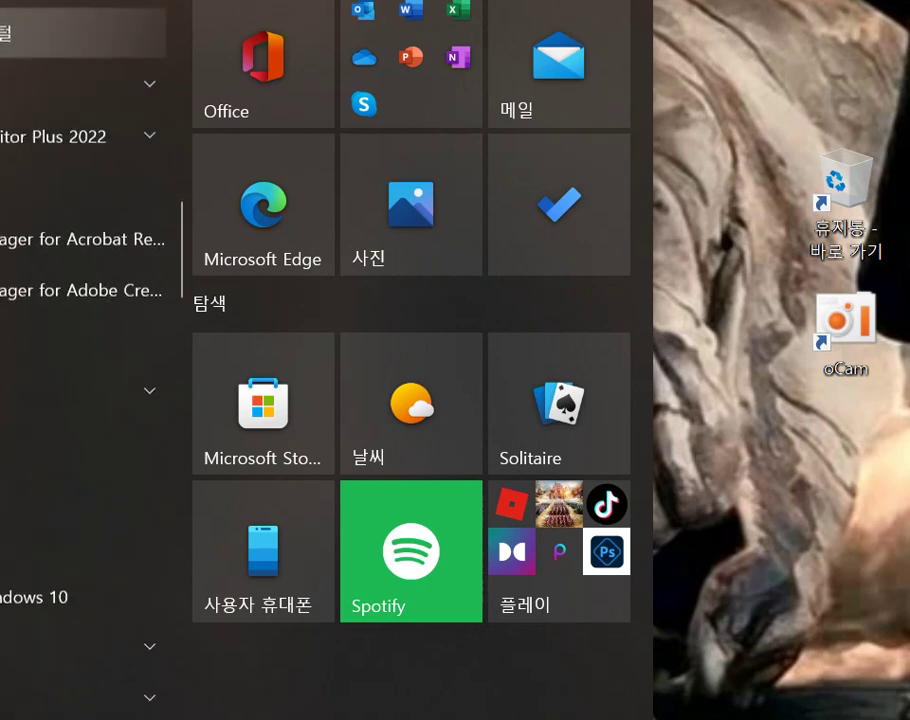
pyautogui.scroll(-10, 80, 400)
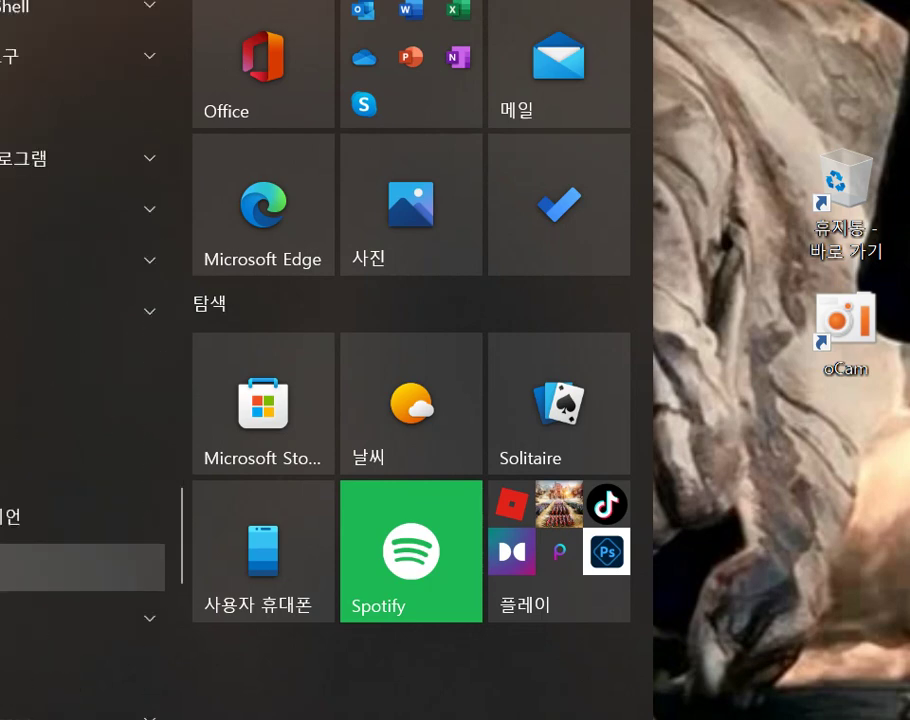
pyautogui.scroll(-10, 80, 565)
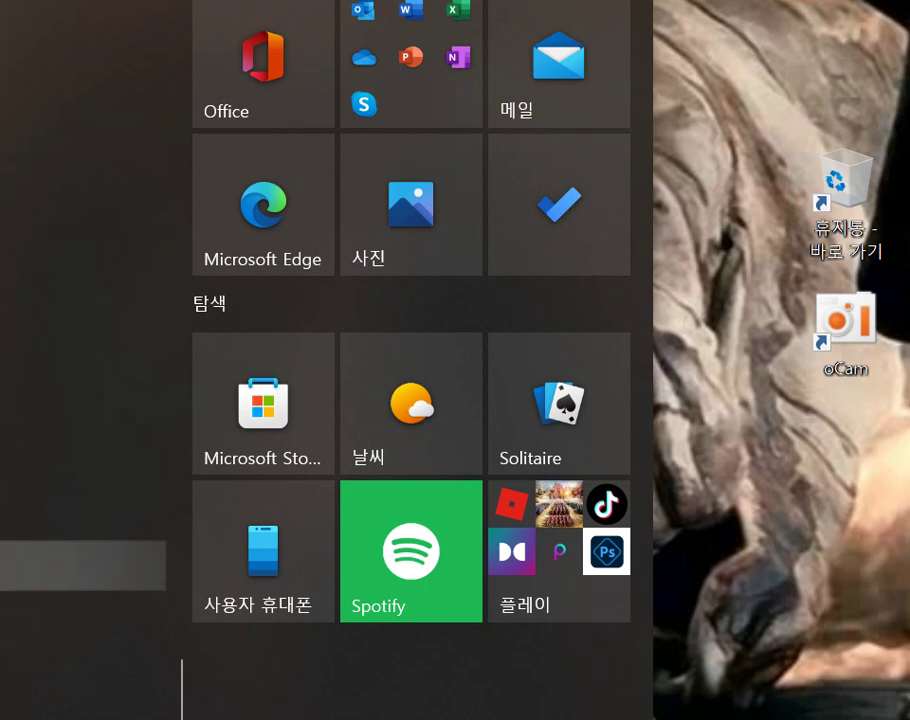
pyautogui.scroll(10, 80, 565)
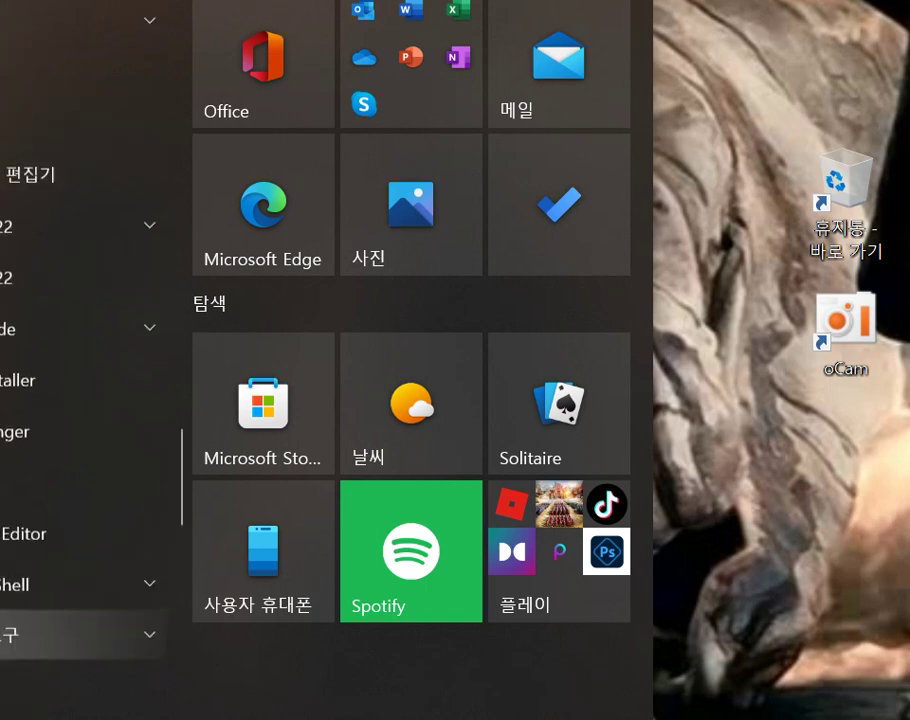
pyautogui.scroll(10, 80, 400)
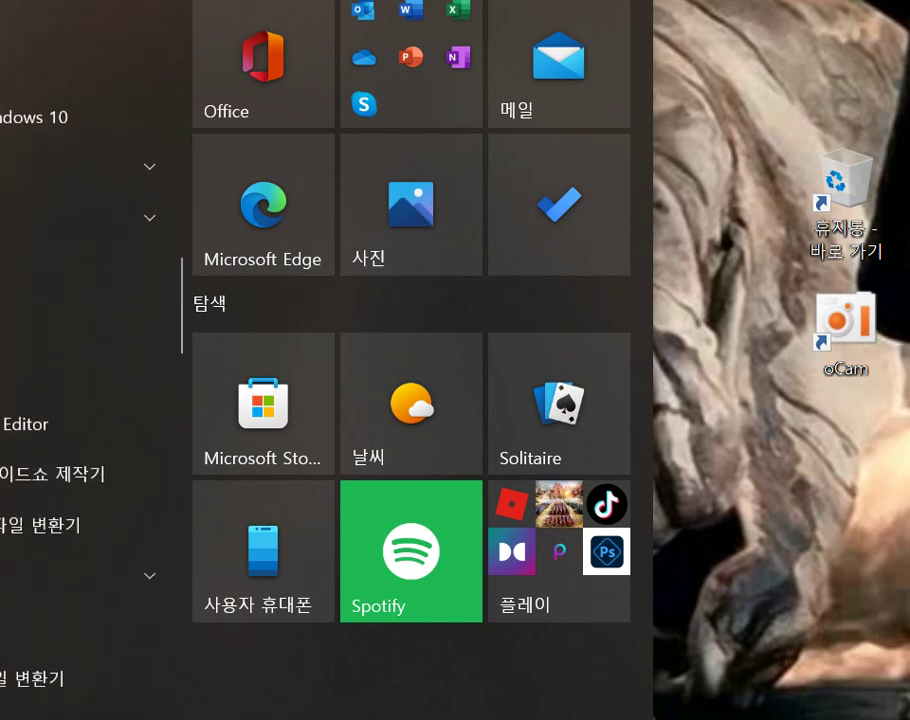
pyautogui.scroll(-4, 80, 610)
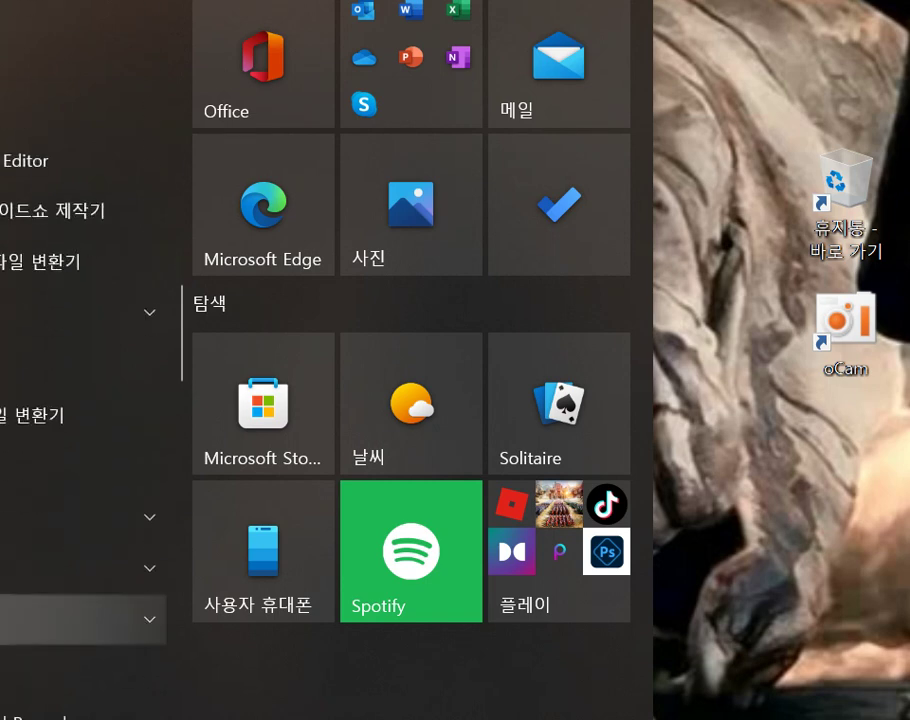
pyautogui.scroll(4, 80, 610)
pyautogui.scroll(-2, 80, 600)
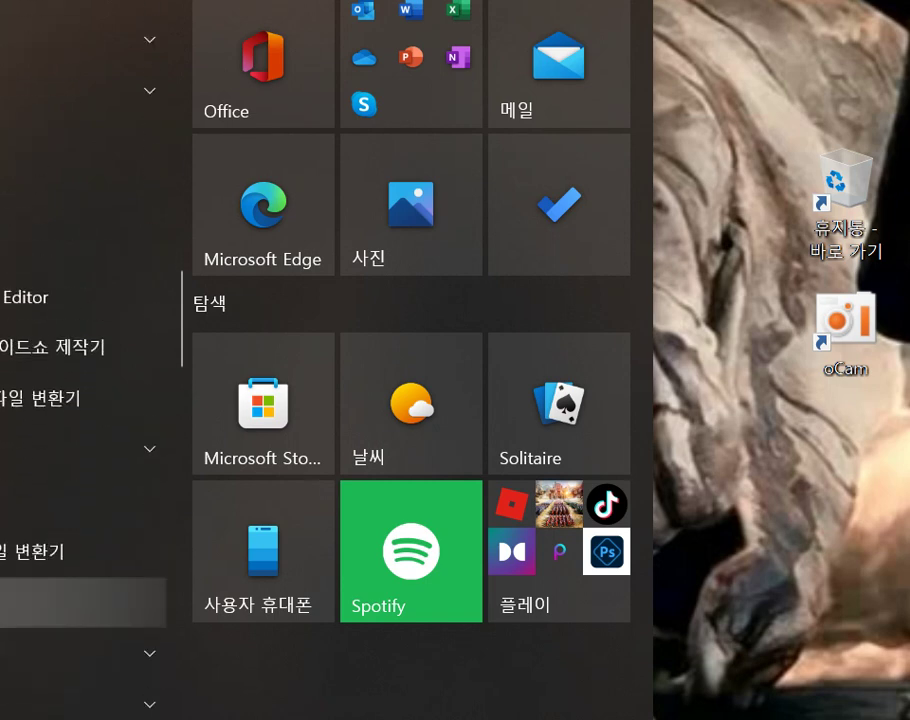
pyautogui.scroll(7, 80, 610)
pyautogui.scroll(2, 80, 650)
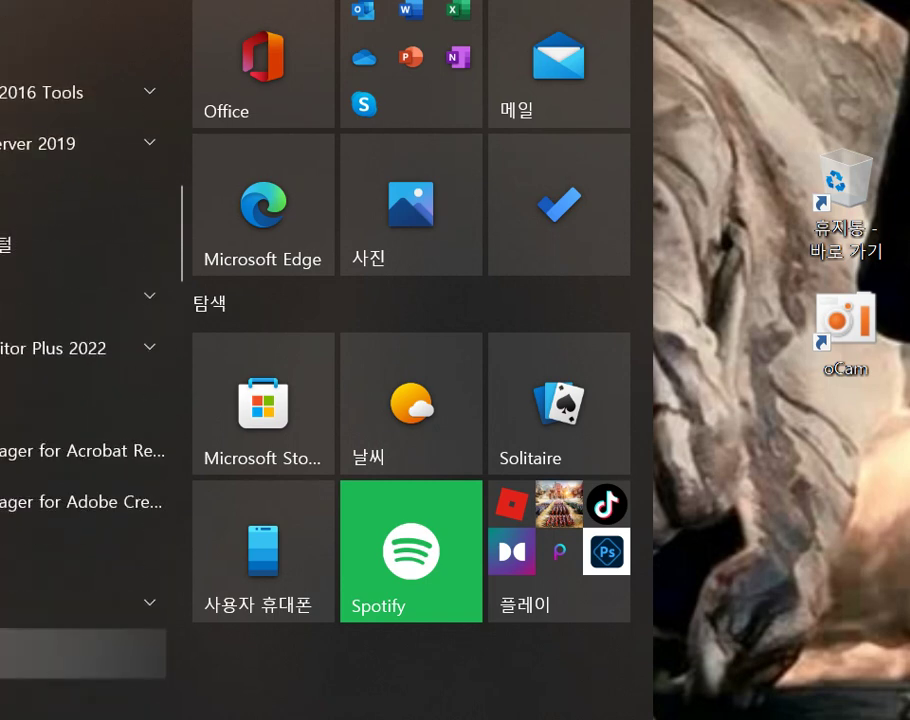
pyautogui.click(80, 654)
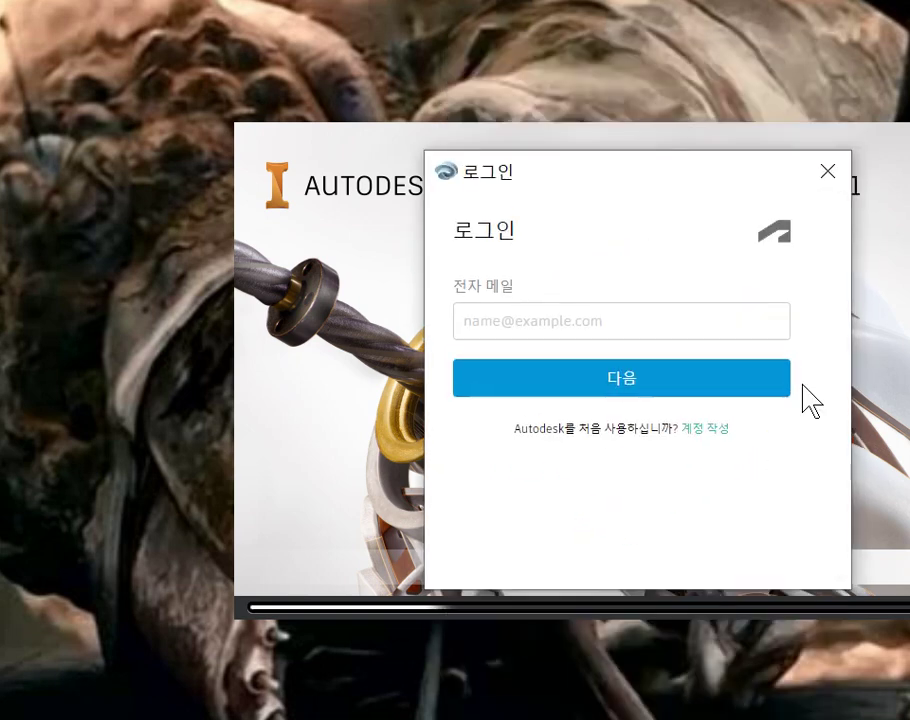
# Step: Sign in with the account e-mail and password, re-entering the password after the error
pyautogui.click(657, 316)
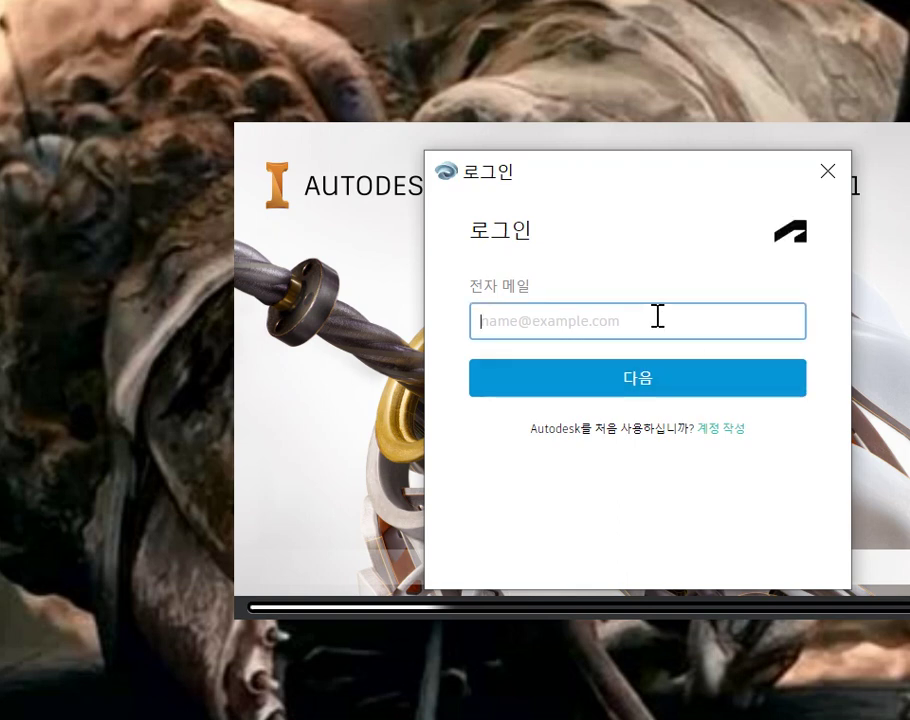
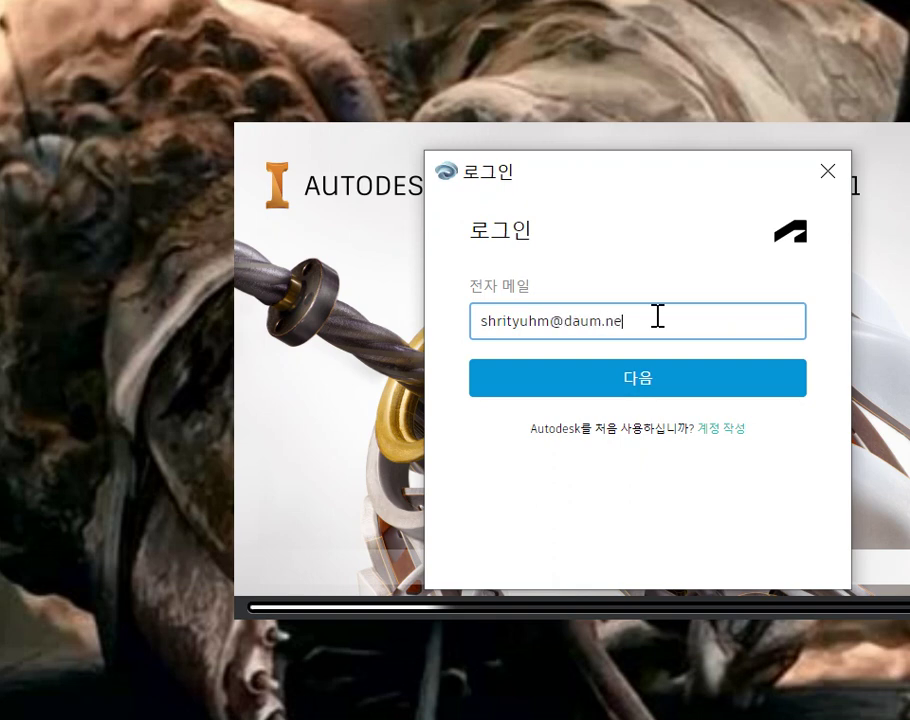
pyautogui.click(740, 398)
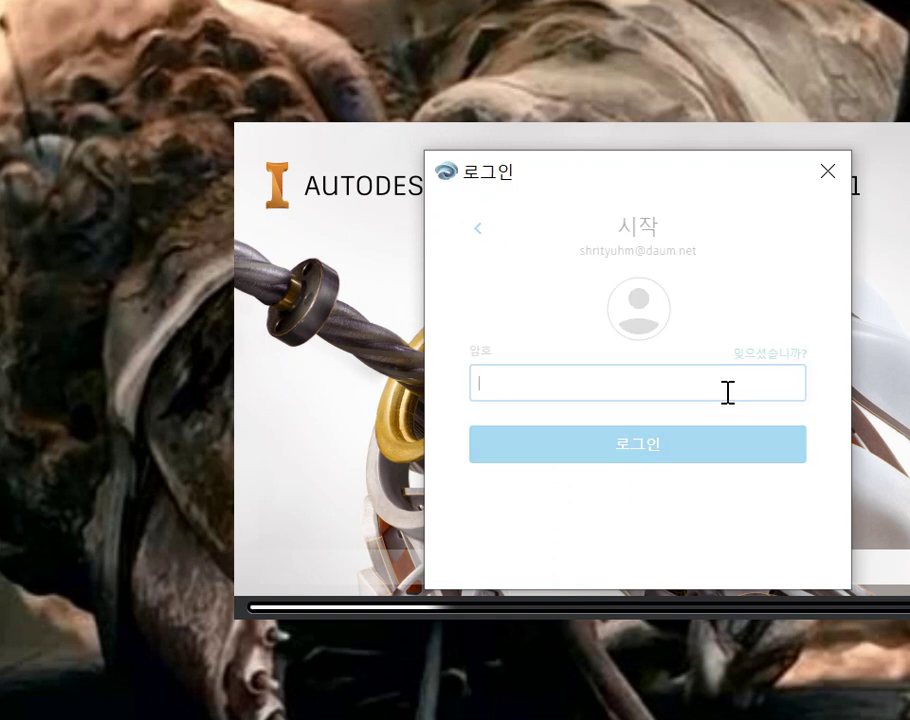
pyautogui.write('•••••••')
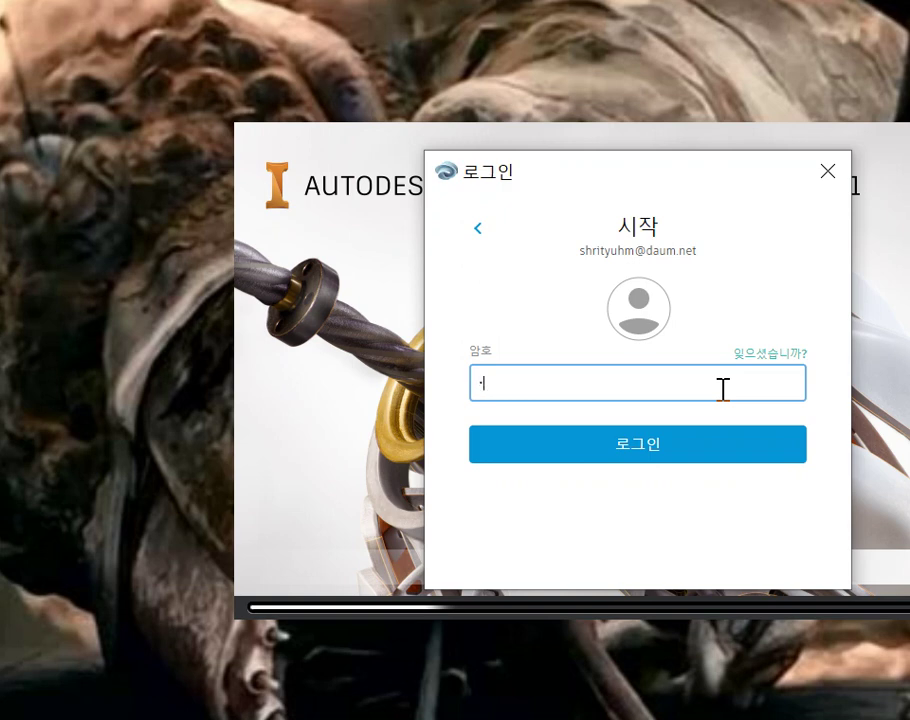
pyautogui.write('•••')
pyautogui.click(690, 446)
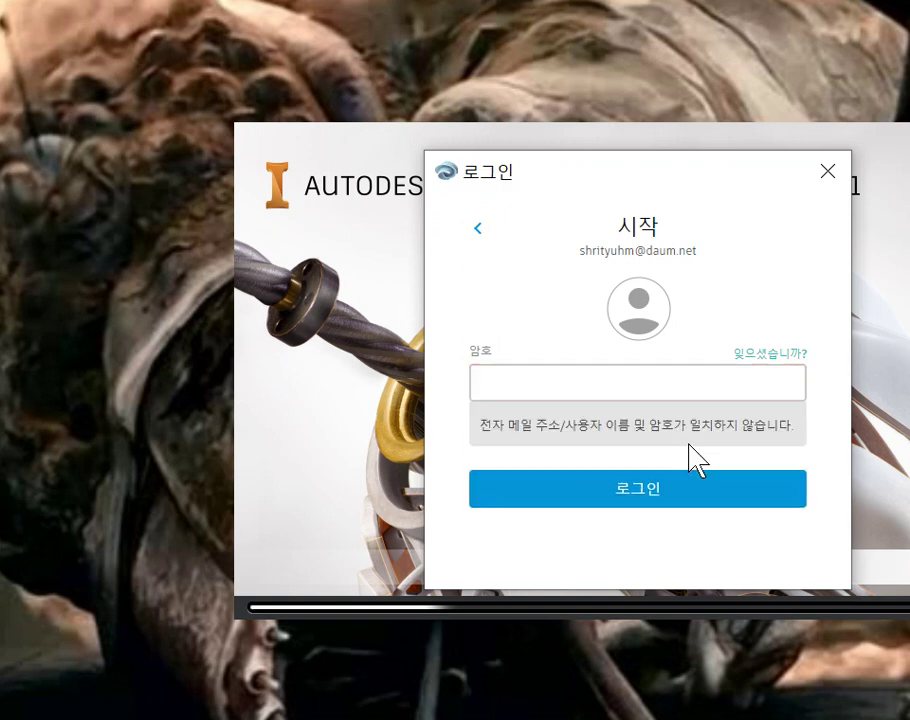
pyautogui.click(645, 370)
pyautogui.write('•••••••••')
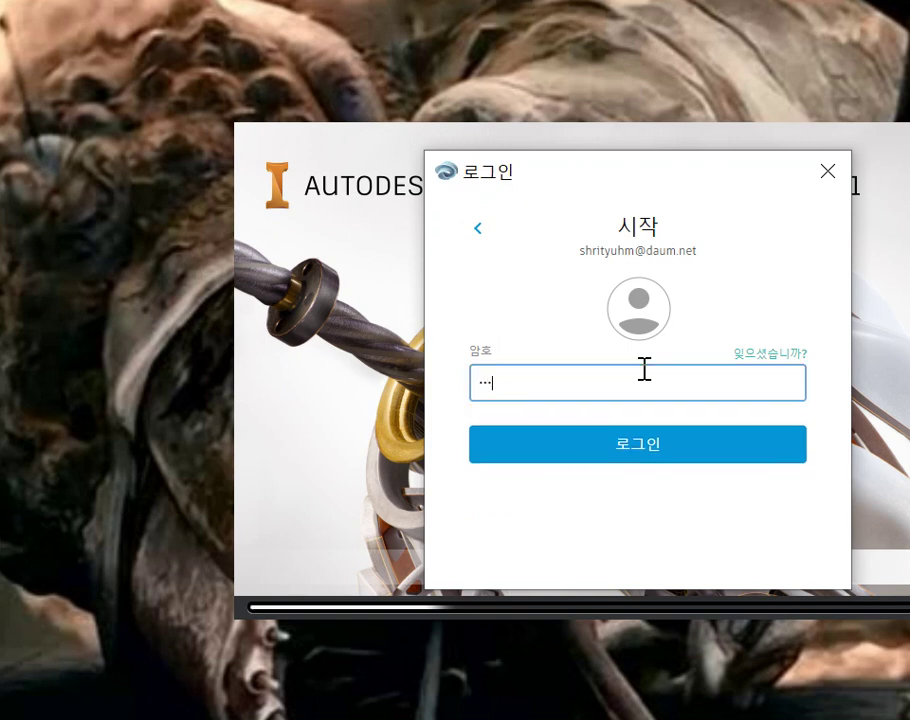
pyautogui.write('••')
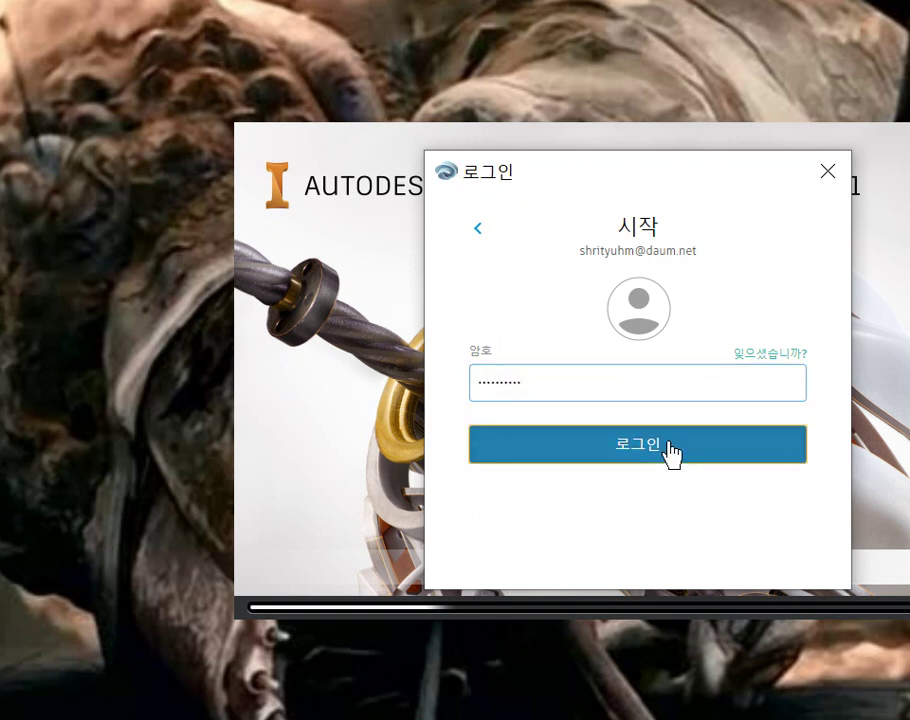
pyautogui.click(672, 451)
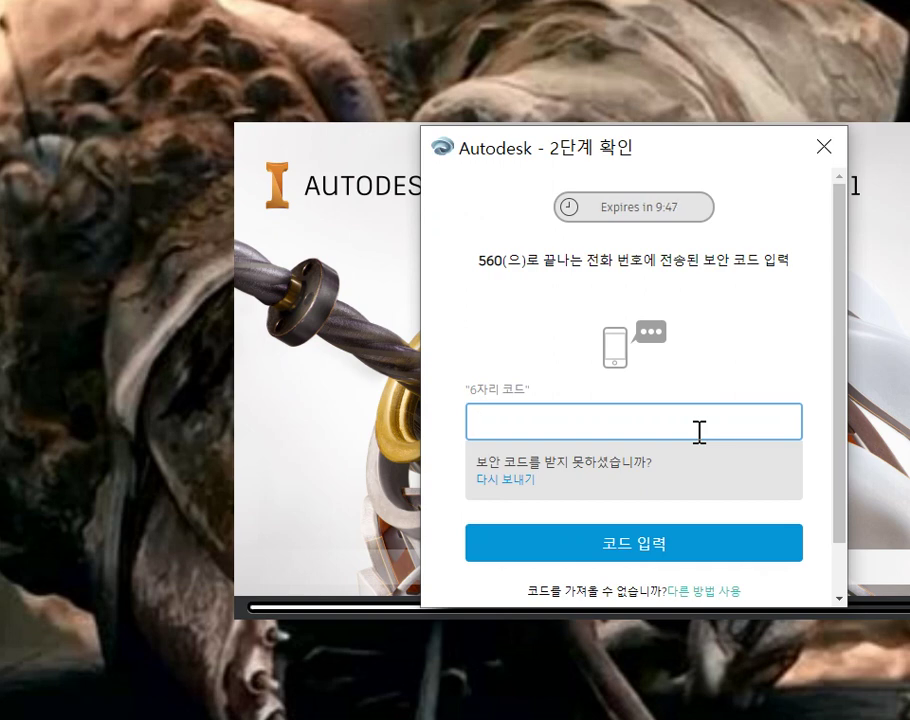
# Step: Enter the six-digit security code from the phone and submit it
pyautogui.click(686, 542)
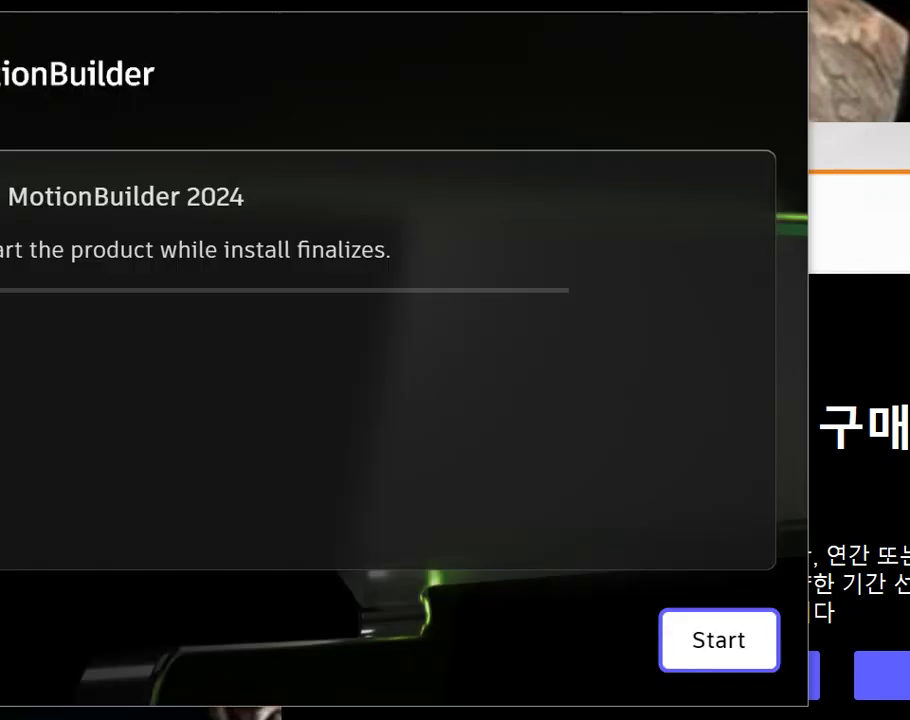
# Step: Start MotionBuilder 2024 from the installer window while installation finalizes
pyautogui.click(716, 643)
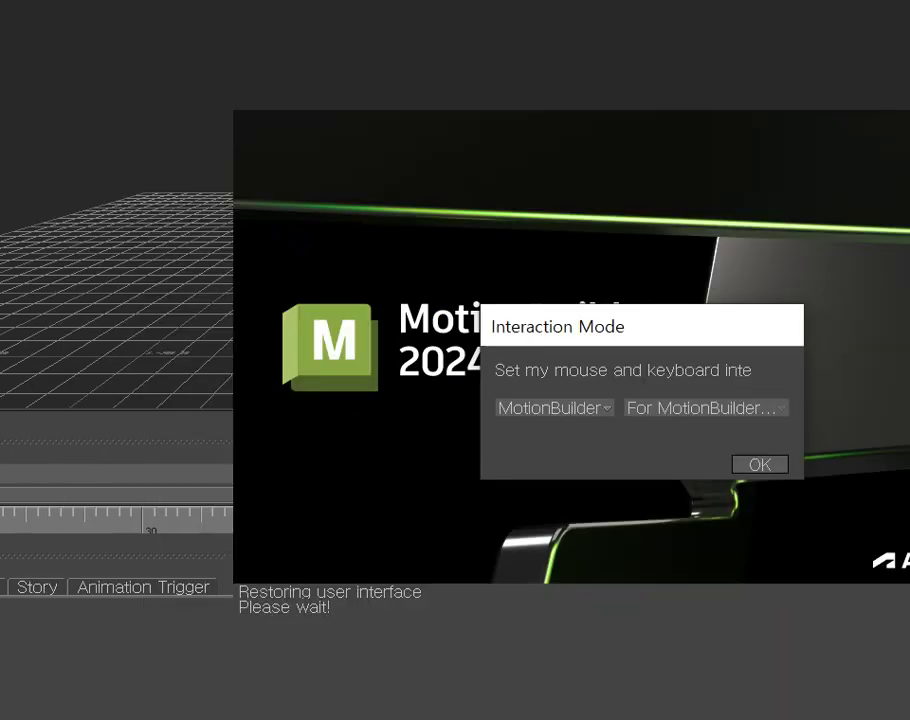
# Step: Confirm MotionBuilder as the mouse and keyboard interaction mode
pyautogui.click(758, 465)
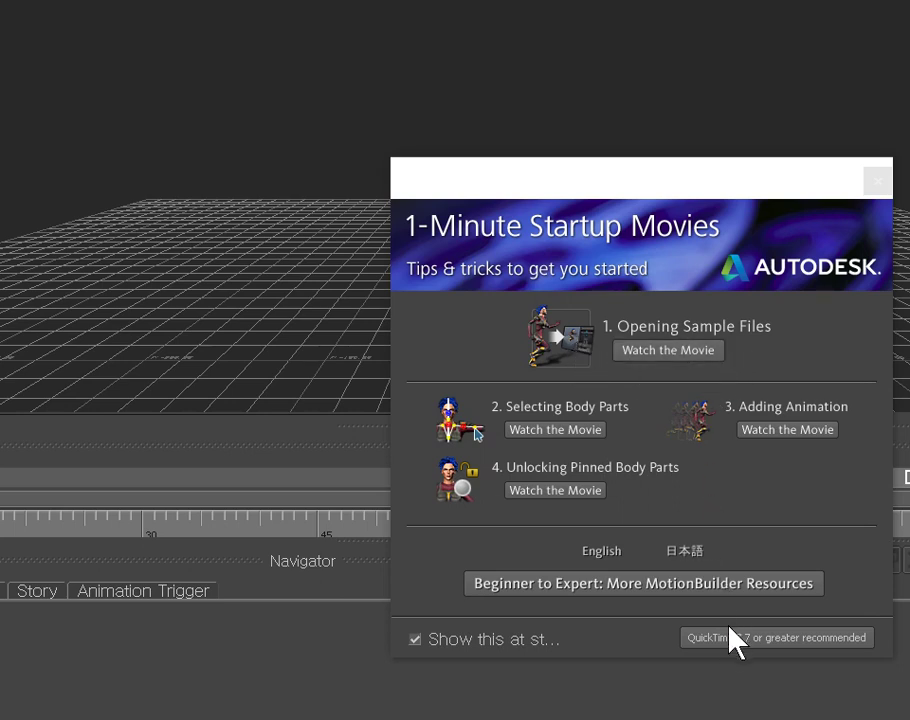
# Step: Close the startup movies and run Edit > Plot All Properties at 30 FPS
pyautogui.click(877, 182)
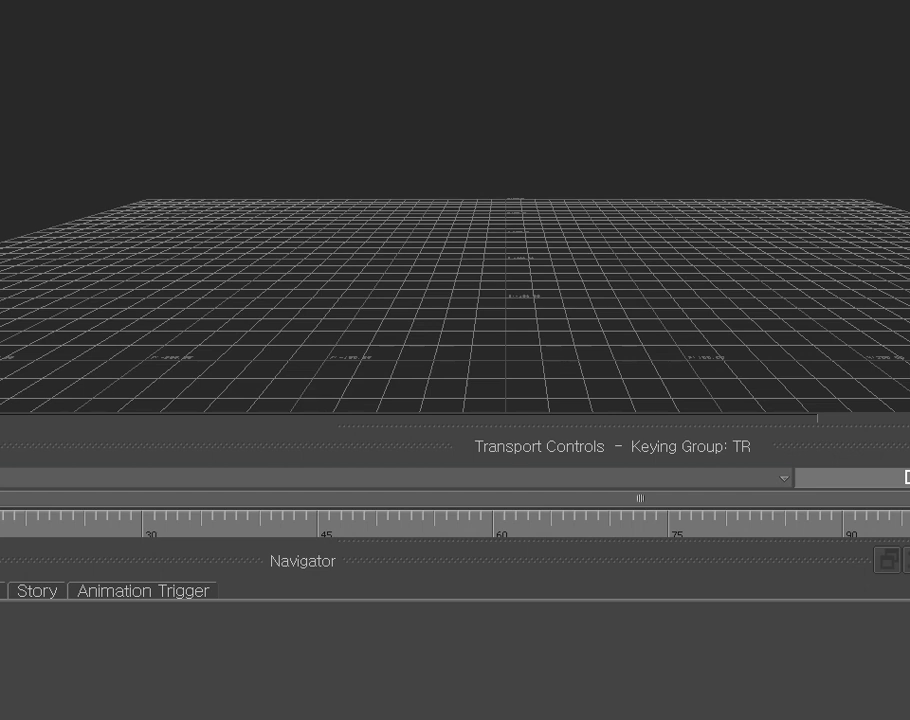
pyautogui.hotkey('alt', 'e')
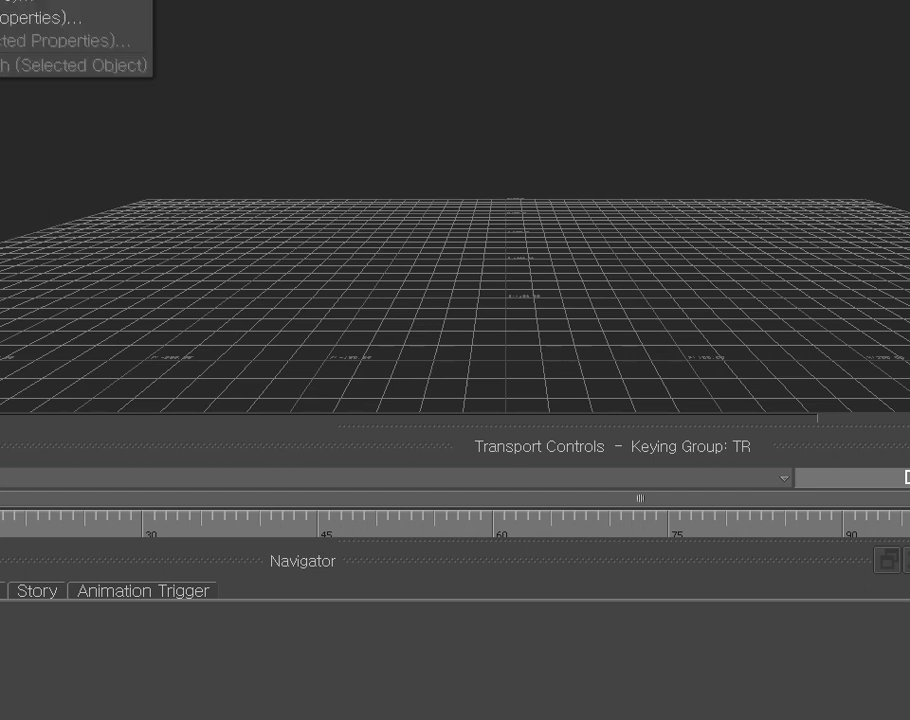
pyautogui.press('Return')
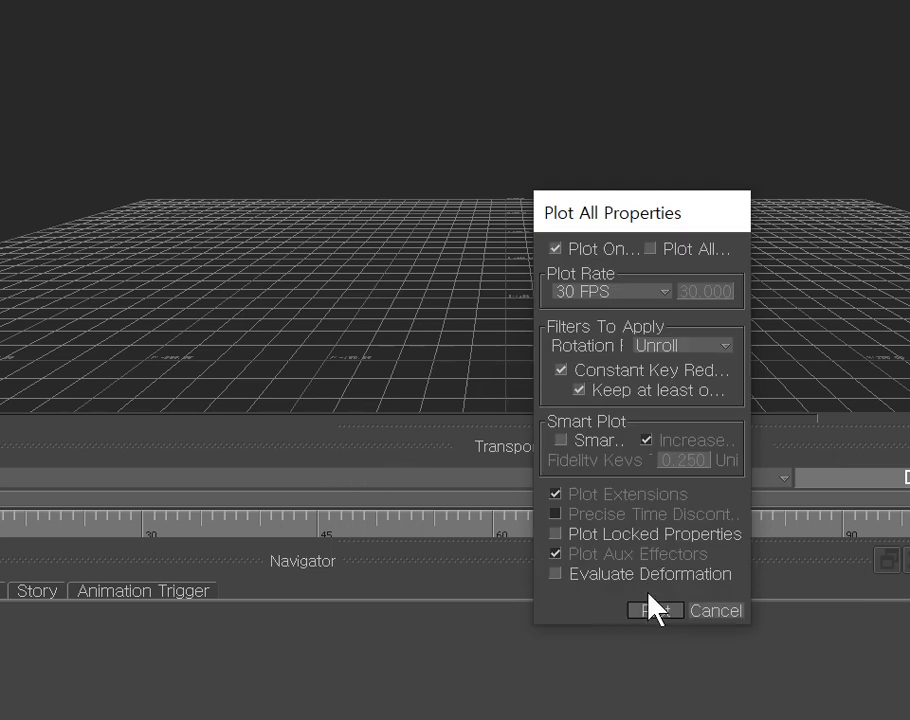
pyautogui.click(652, 610)
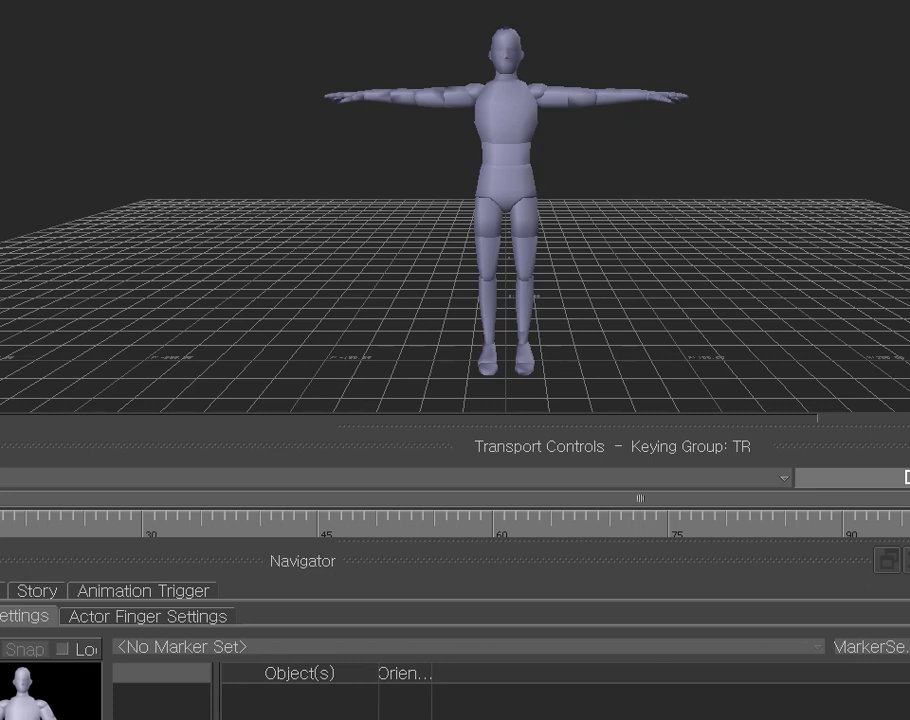
# Step: Select the actor's left wrist, then close the Python Tool Manager window
pyautogui.click(494, 122)
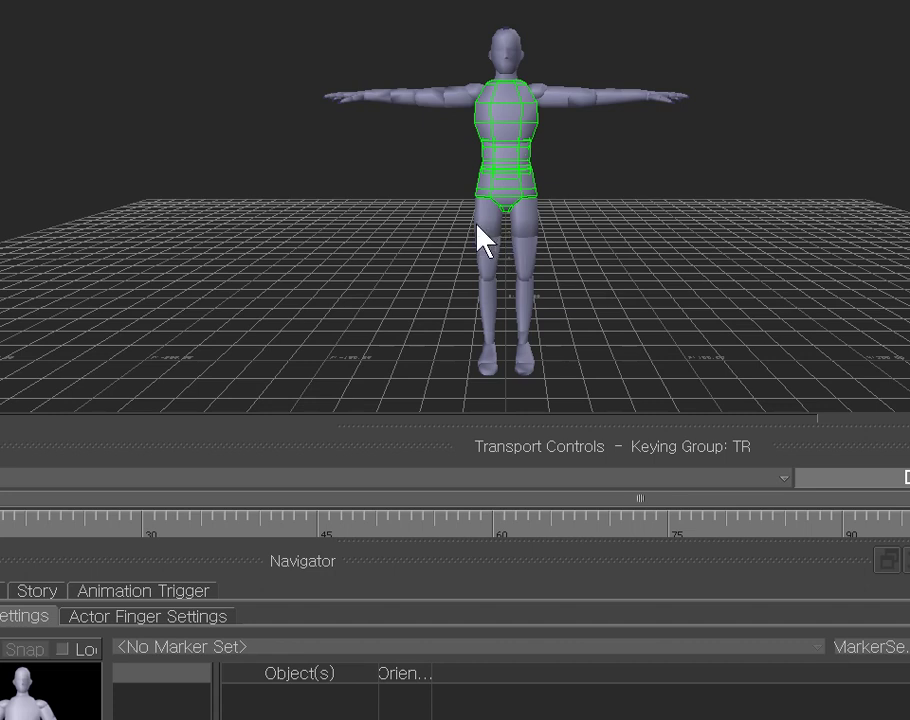
pyautogui.click(380, 95)
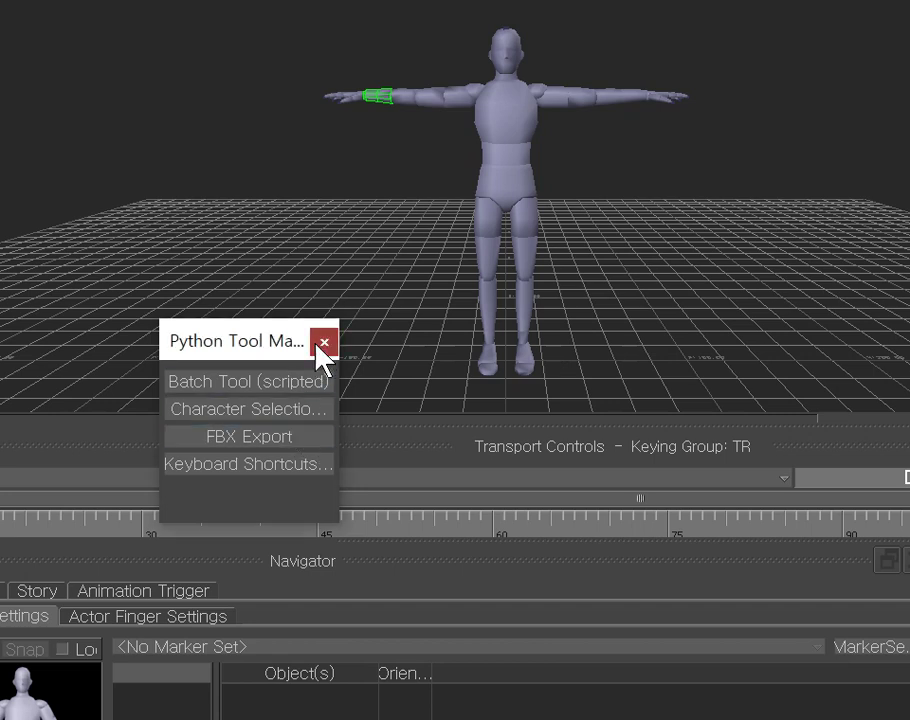
pyautogui.click(320, 342)
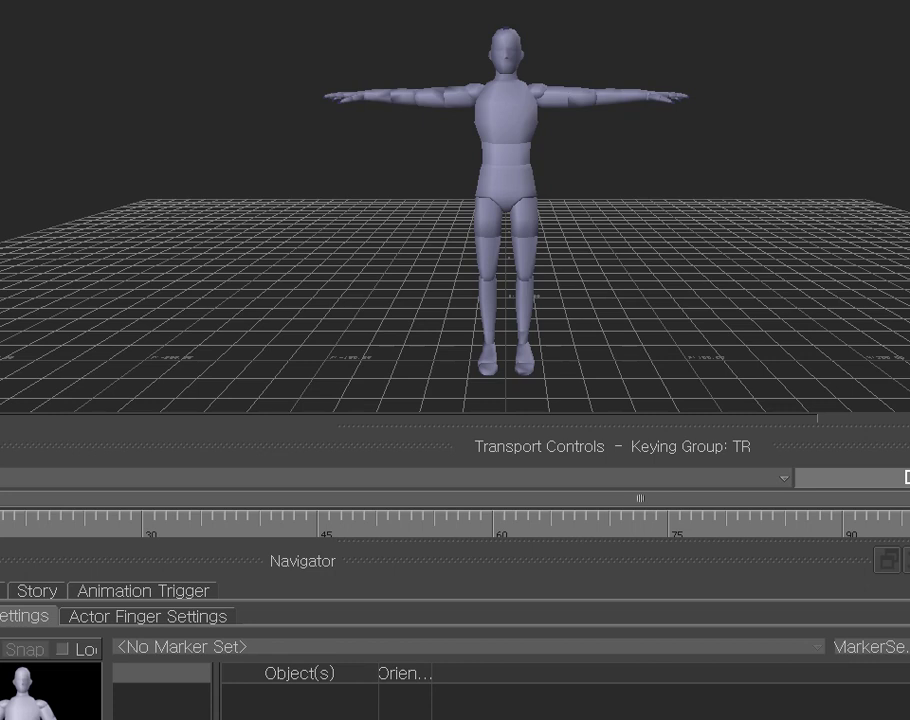
# Step: Select everything in the scene with Edit > Select All, then view the Animation Trigger and Story tabs
pyautogui.hotkey('alt', 'e')
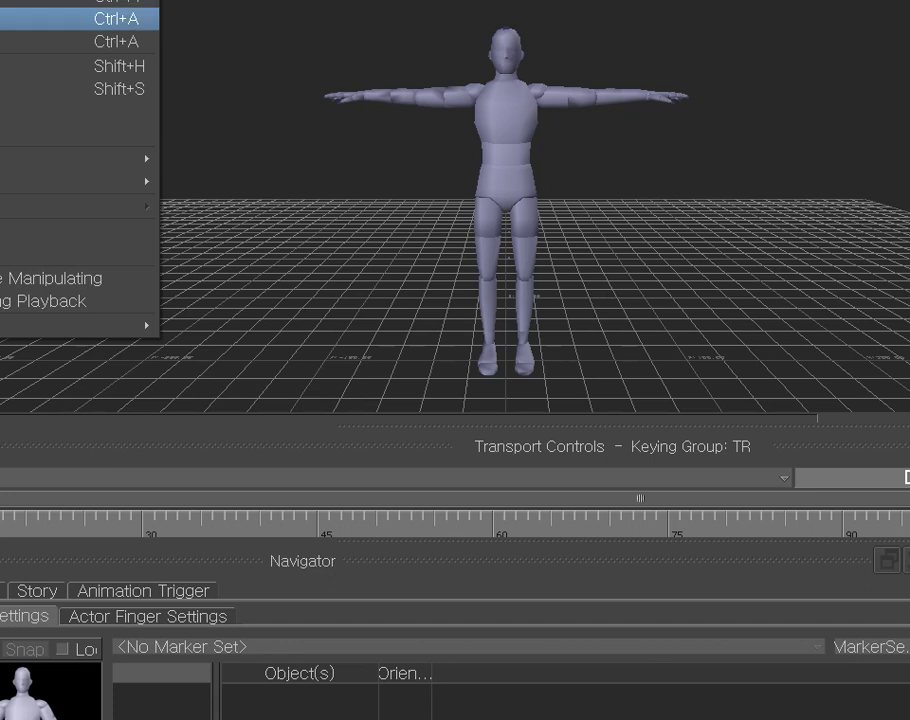
pyautogui.press('Return')
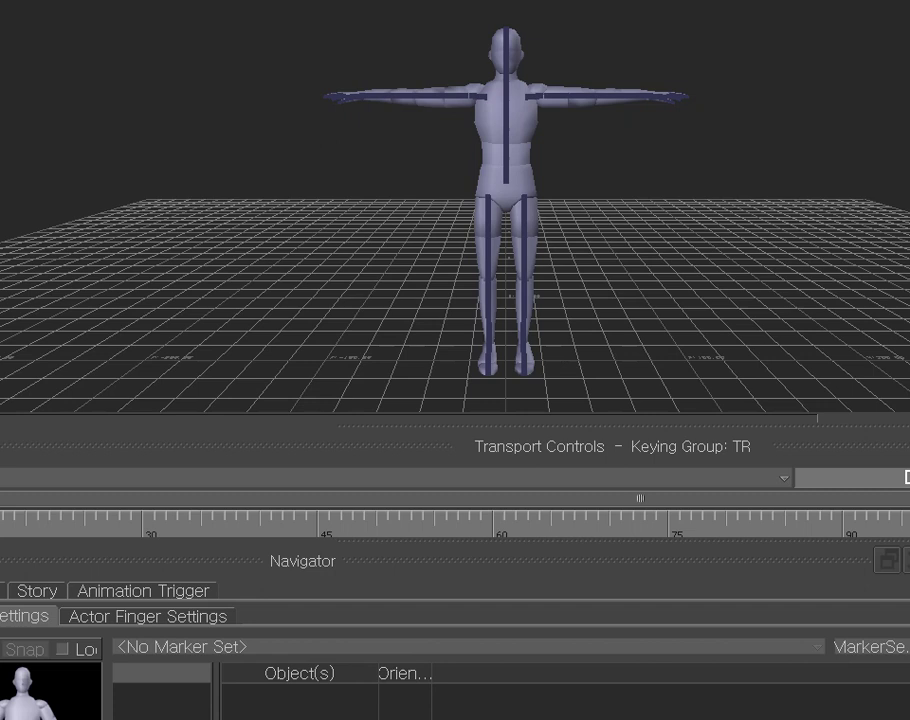
pyautogui.click(116, 596)
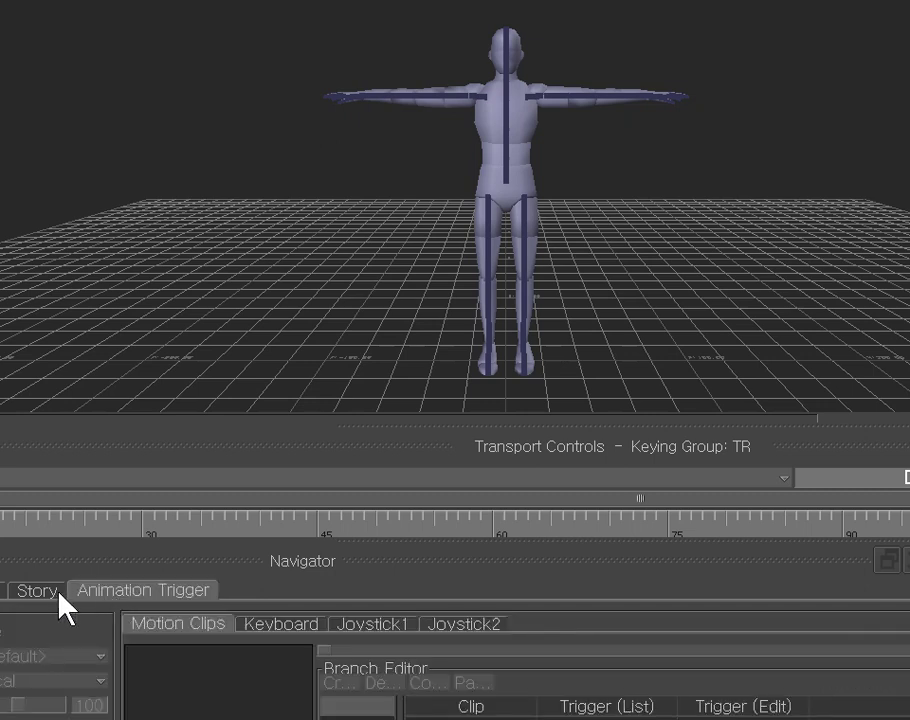
pyautogui.click(56, 592)
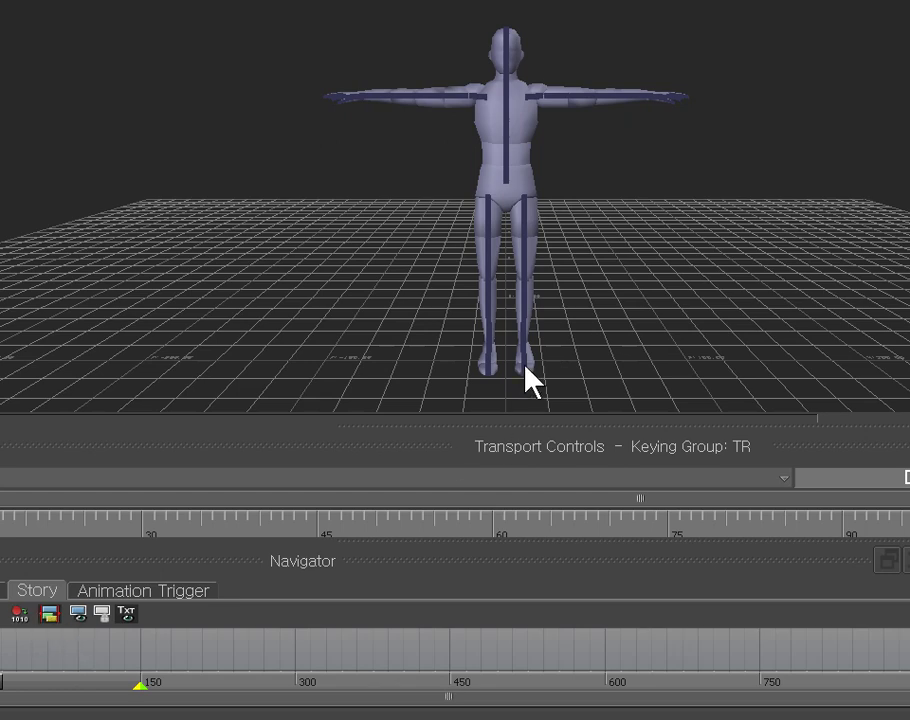
# Step: Look over the story timeline, select and deselect the spine bone, then switch editor panel
pyautogui.scroll(-8, 527, 365)
pyautogui.scroll(2, 520, 349)
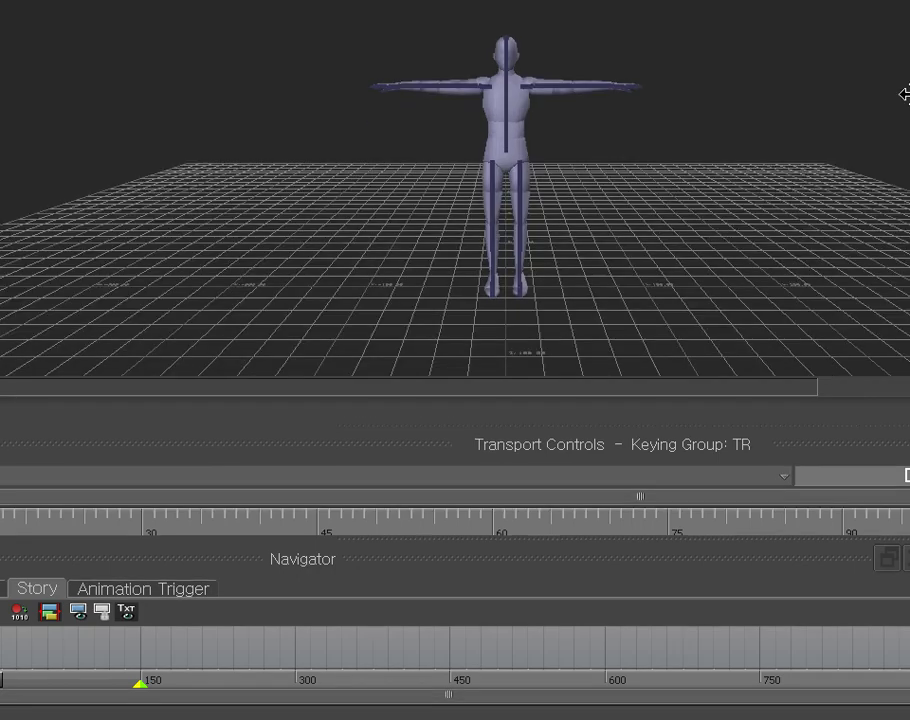
pyautogui.click(506, 128)
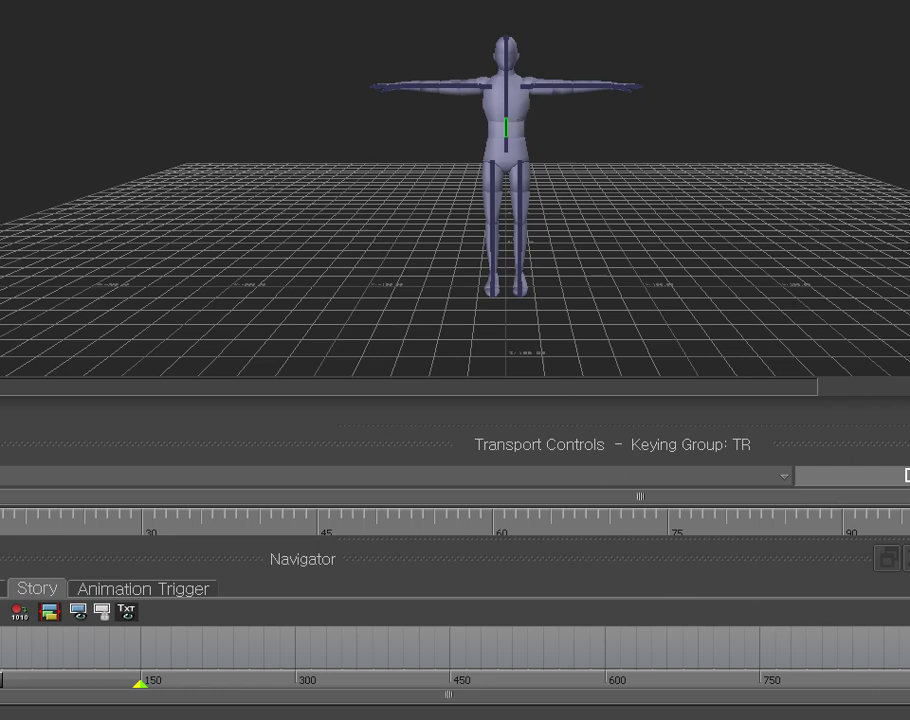
pyautogui.press('Escape')
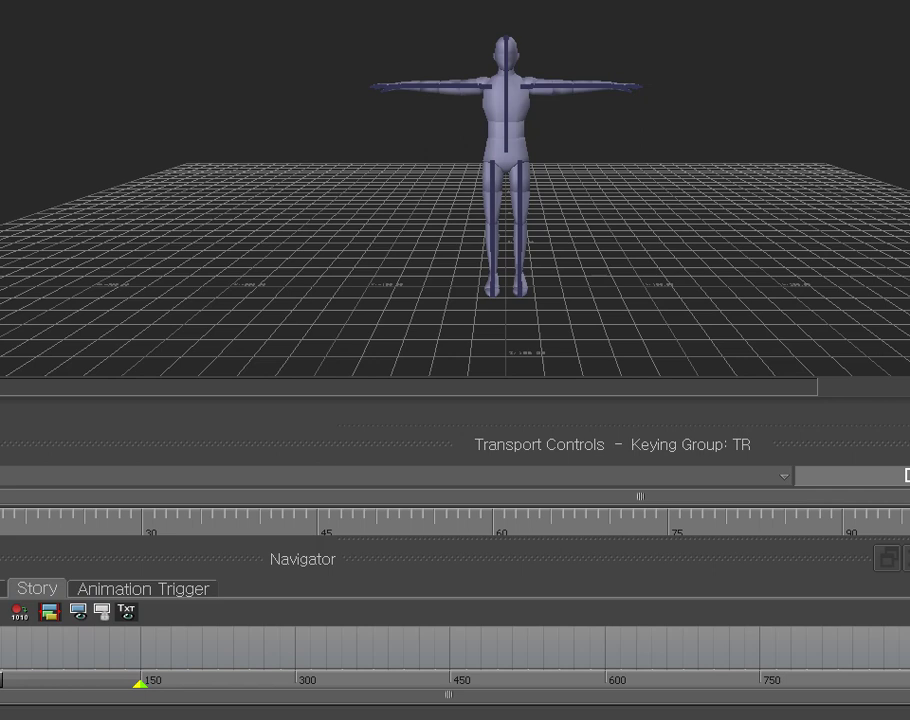
pyautogui.click(3, 589)
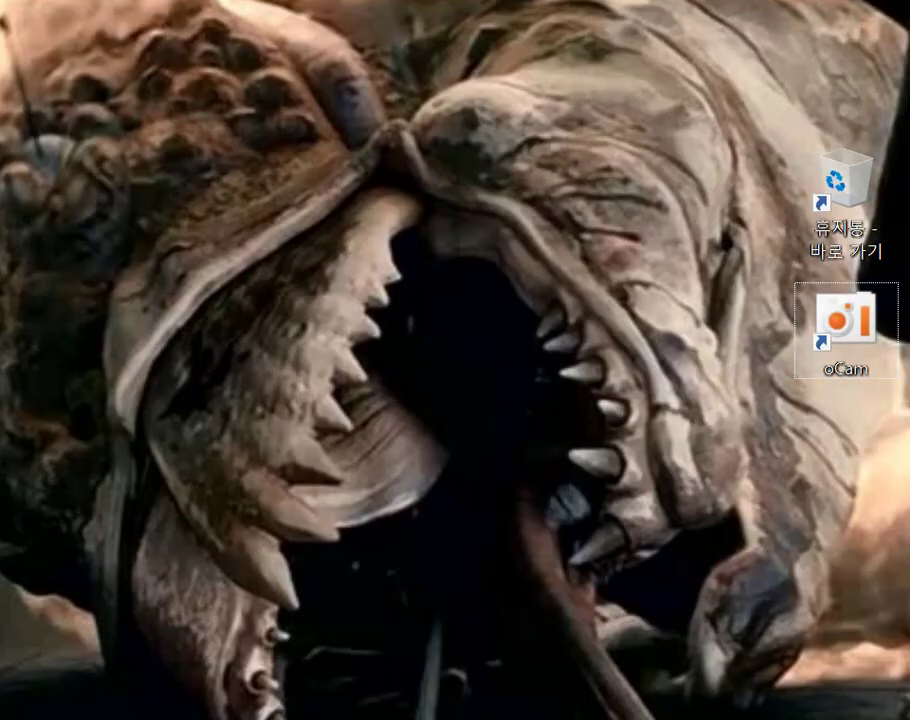
# Step: Open the Start menu and browse the installed apps list for the Autodesk Inventor 2021 folder
pyautogui.click(372, 447)
pyautogui.press('super')
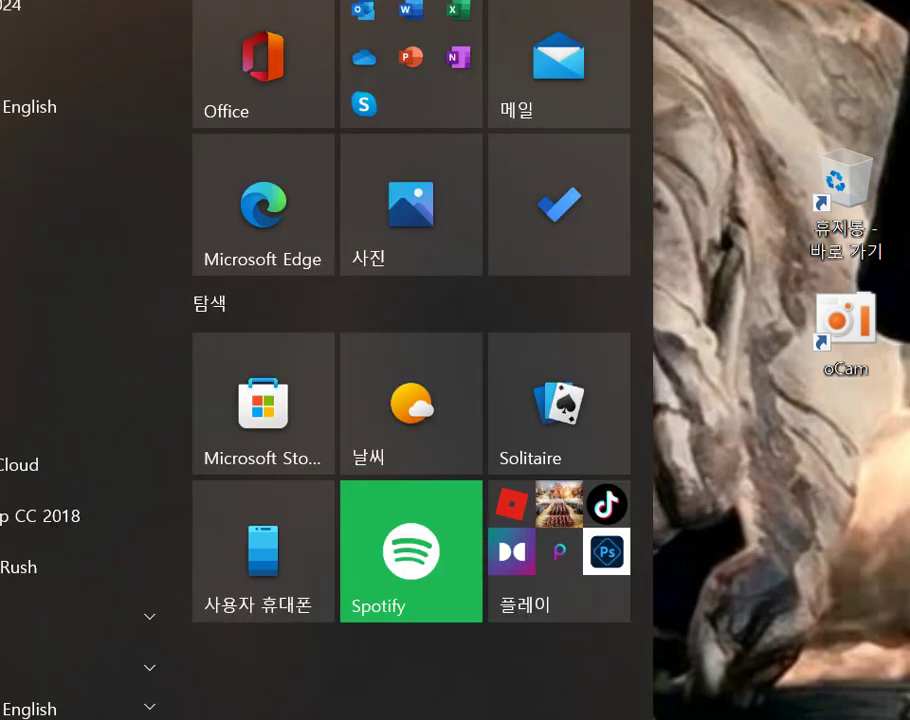
pyautogui.scroll(-15, 6, 616)
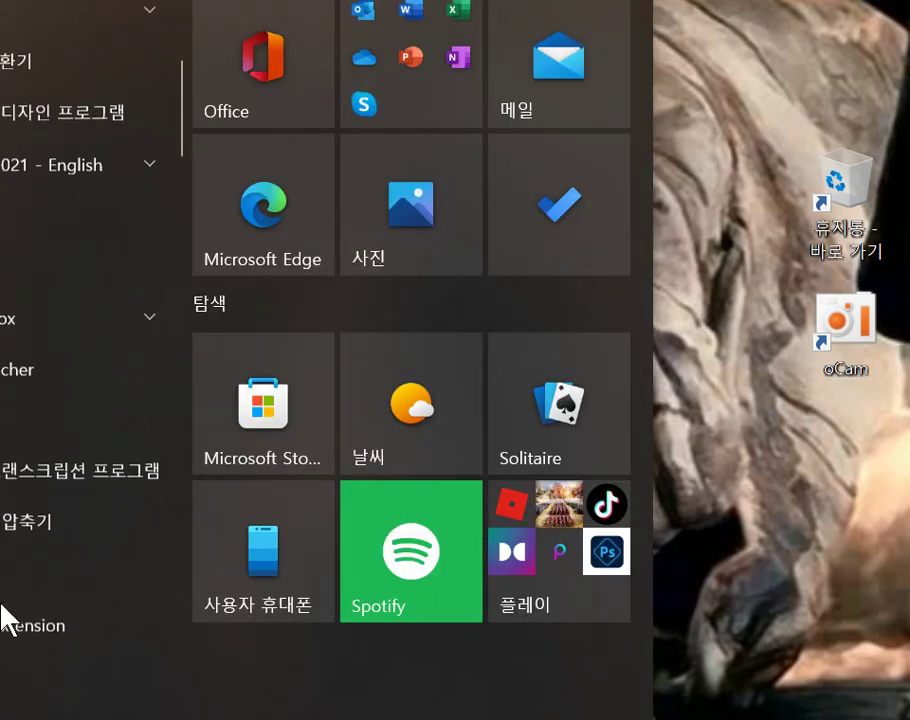
pyautogui.scroll(-3, 6, 612)
pyautogui.scroll(-5, 6, 610)
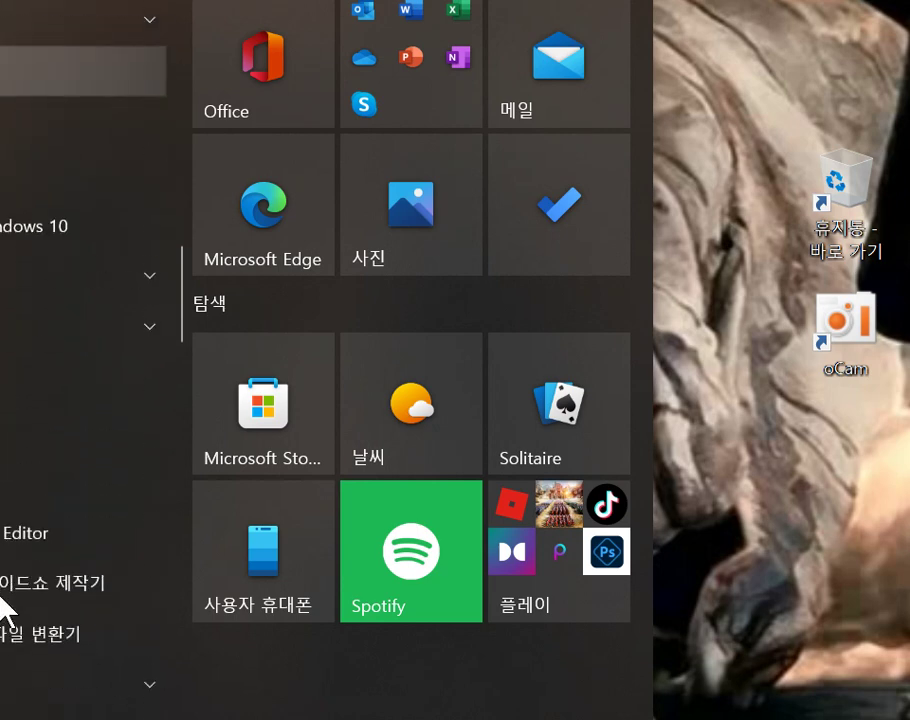
pyautogui.scroll(-8, 6, 610)
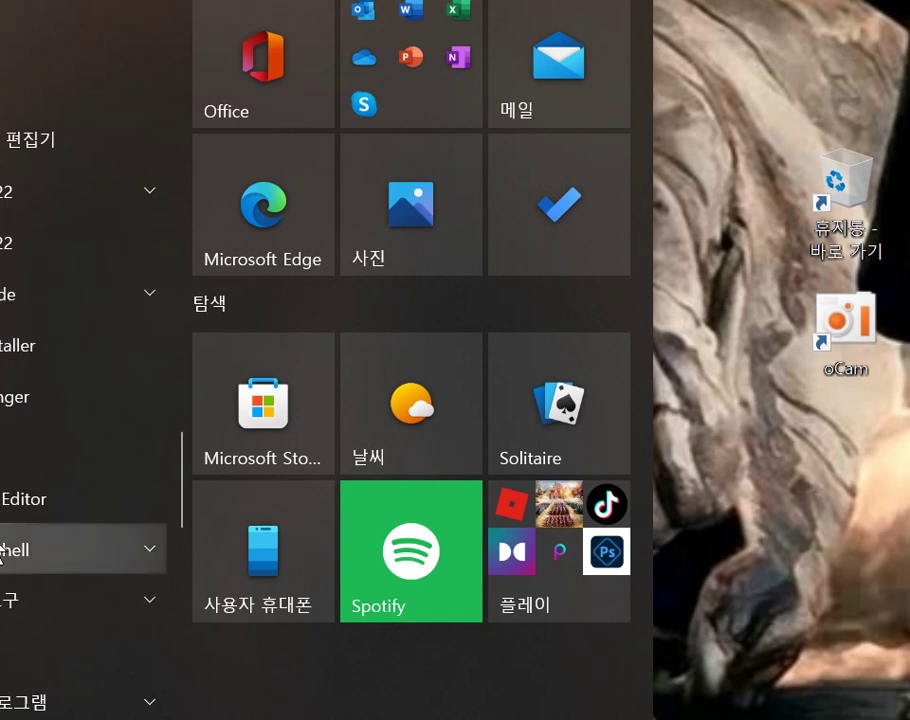
pyautogui.scroll(-4, 10, 548)
pyautogui.scroll(-8, 10, 548)
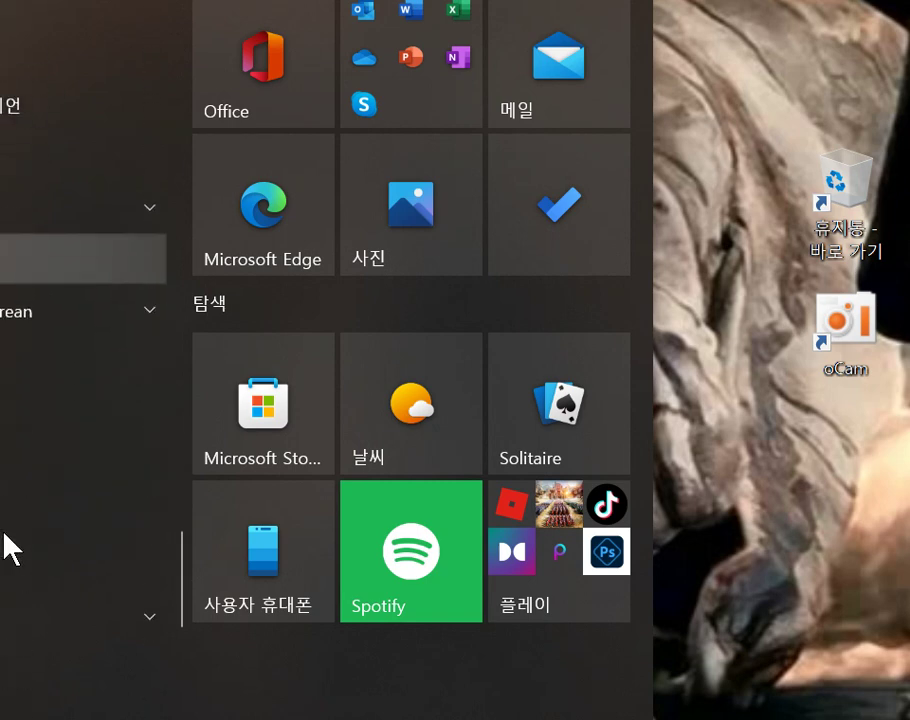
pyautogui.scroll(-5, 10, 548)
pyautogui.scroll(11, 10, 548)
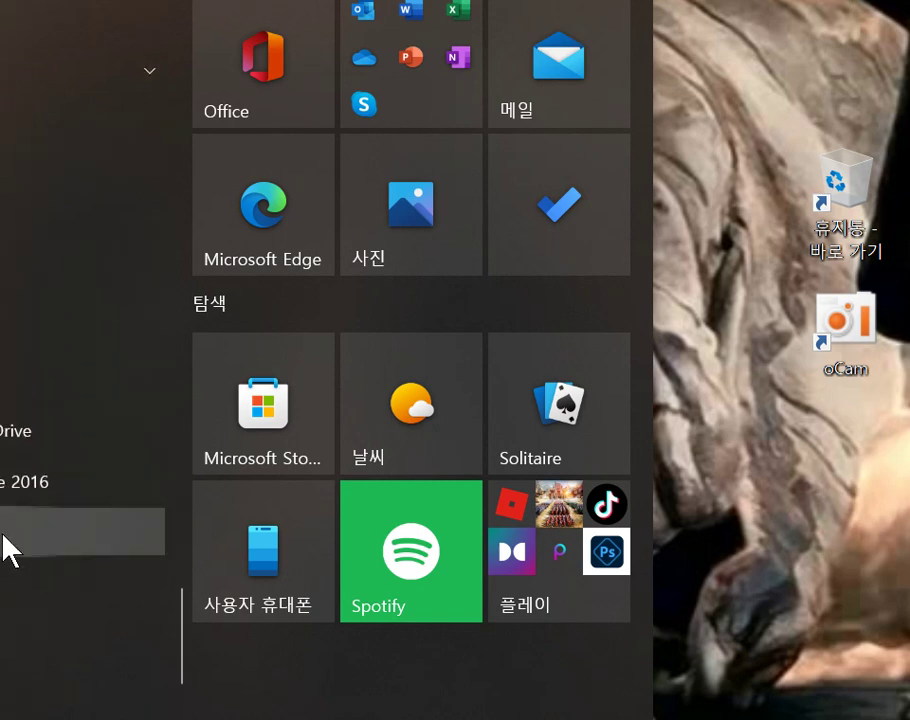
pyautogui.scroll(4, 8, 552)
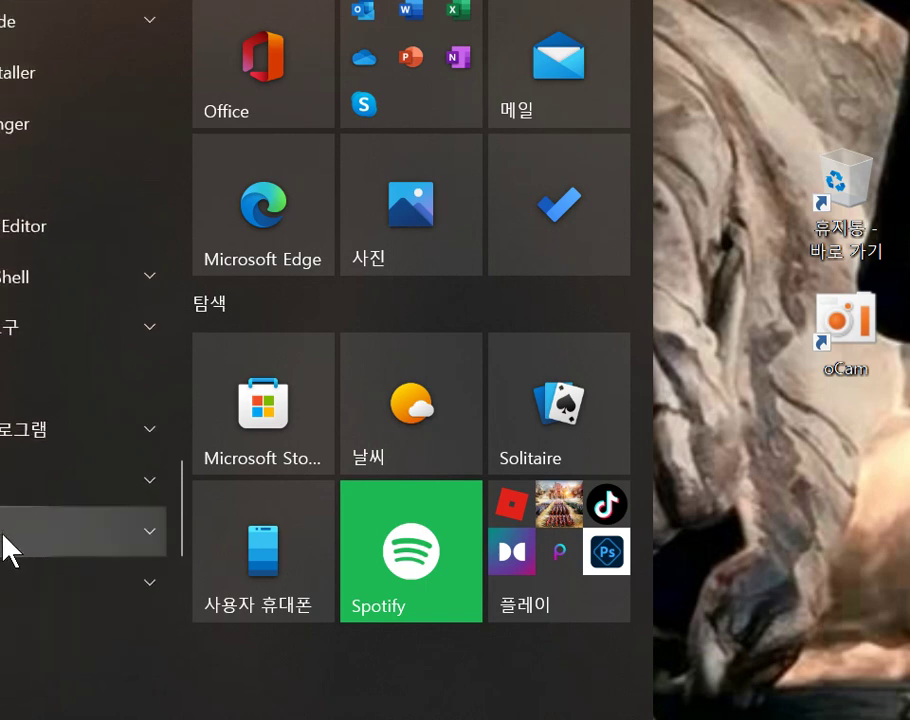
pyautogui.scroll(7, 8, 552)
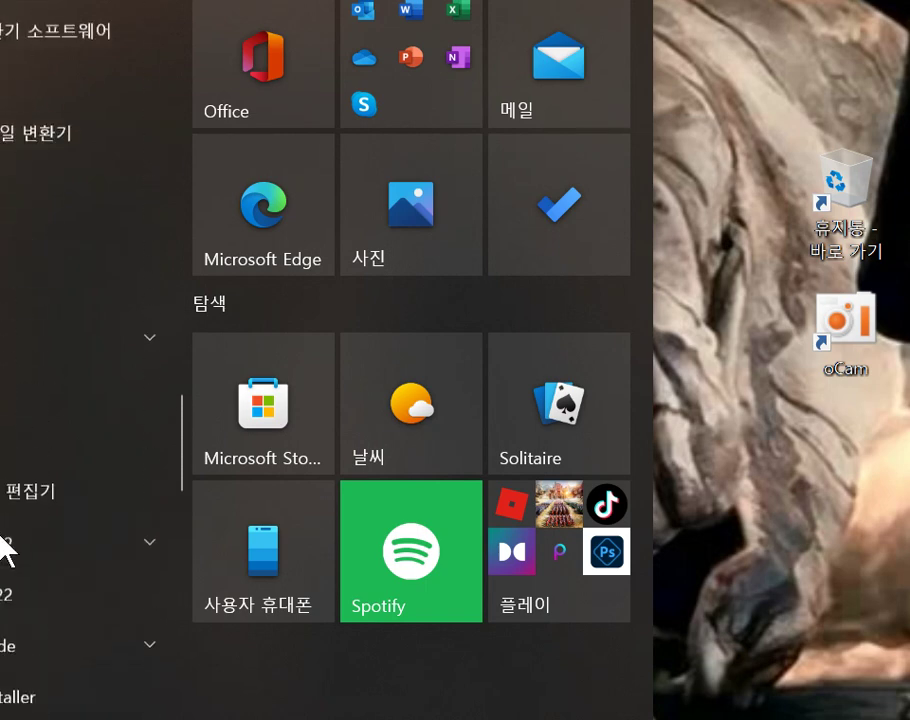
pyautogui.scroll(6, 6, 467)
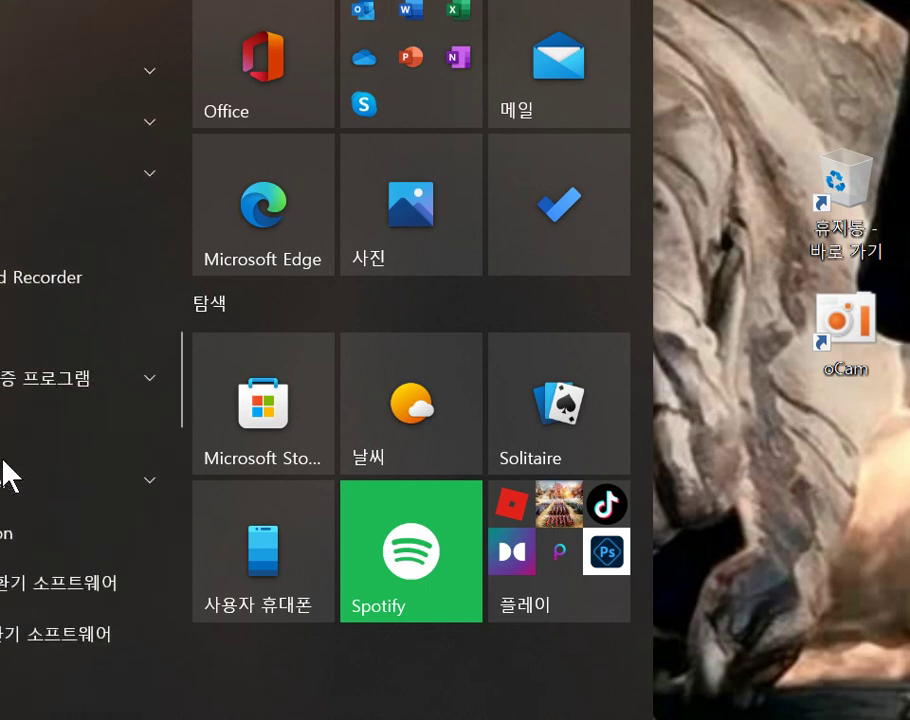
pyautogui.scroll(9, 6, 470)
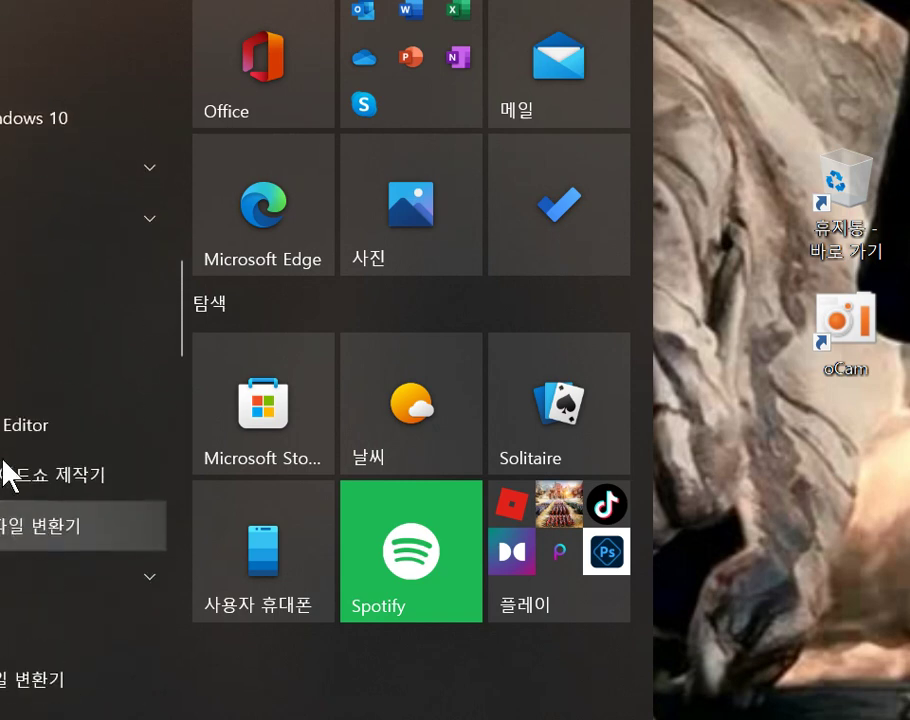
pyautogui.scroll(12, 6, 470)
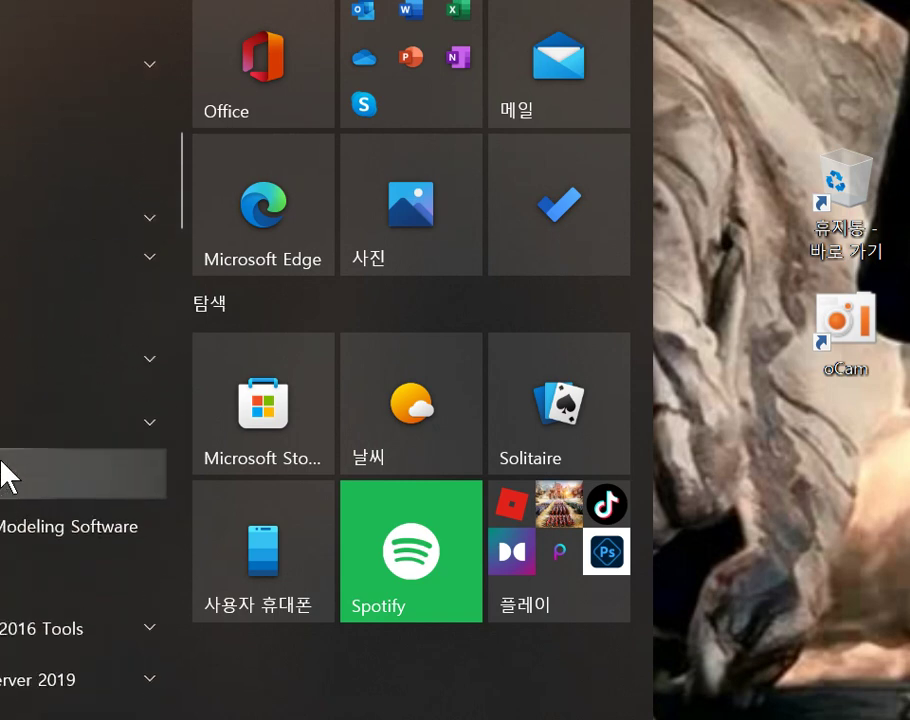
pyautogui.scroll(7, 6, 477)
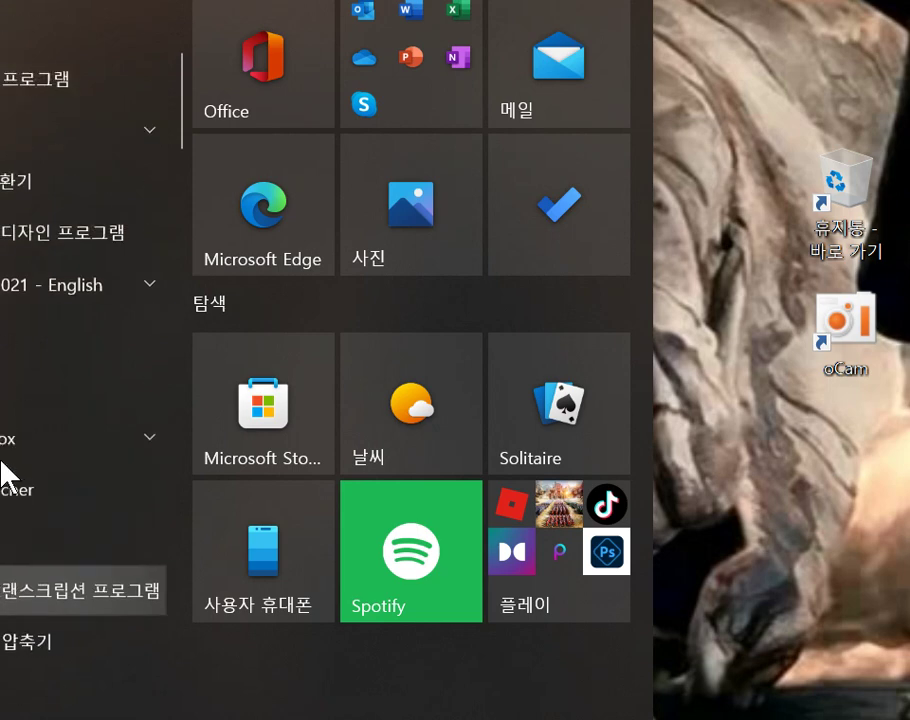
pyautogui.scroll(8, 6, 477)
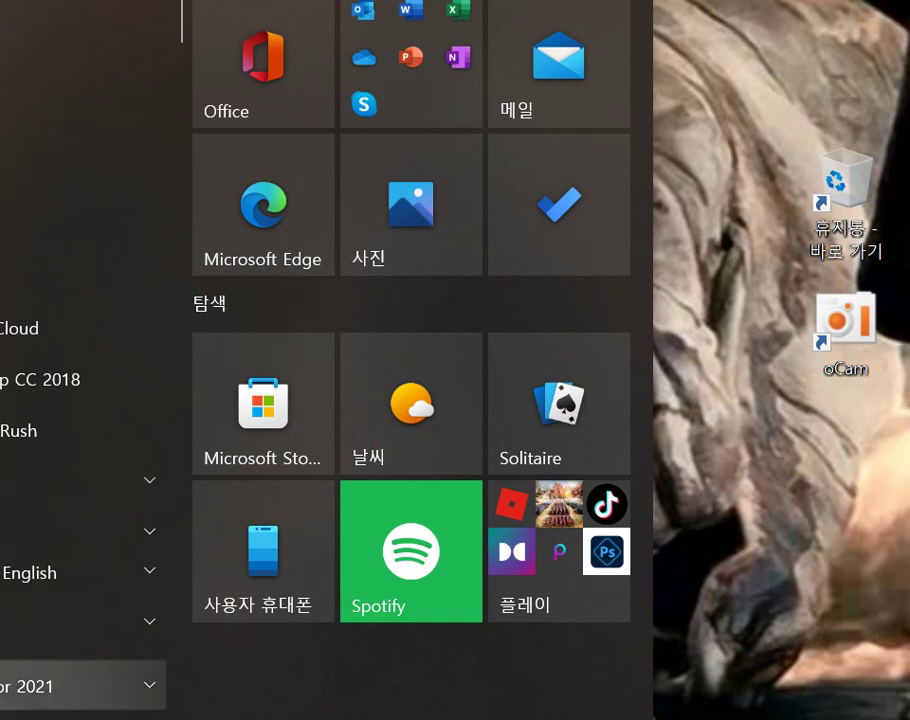
# Step: Expand the Autodesk Inventor 2021 folder and launch Inventor Read-only Mode 2021
pyautogui.click(5, 632)
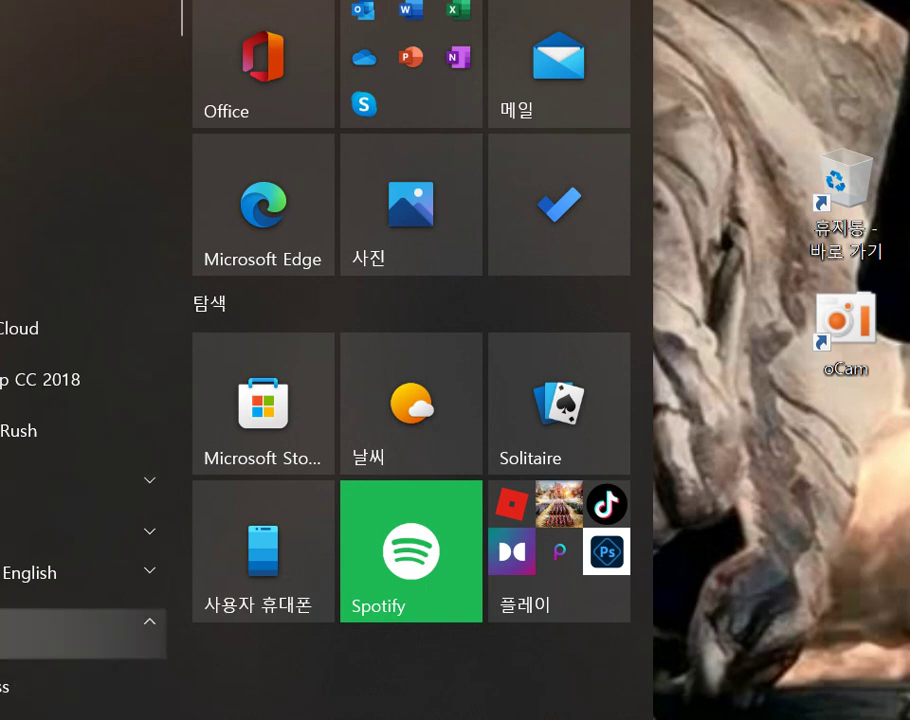
pyautogui.scroll(-4, 5, 480)
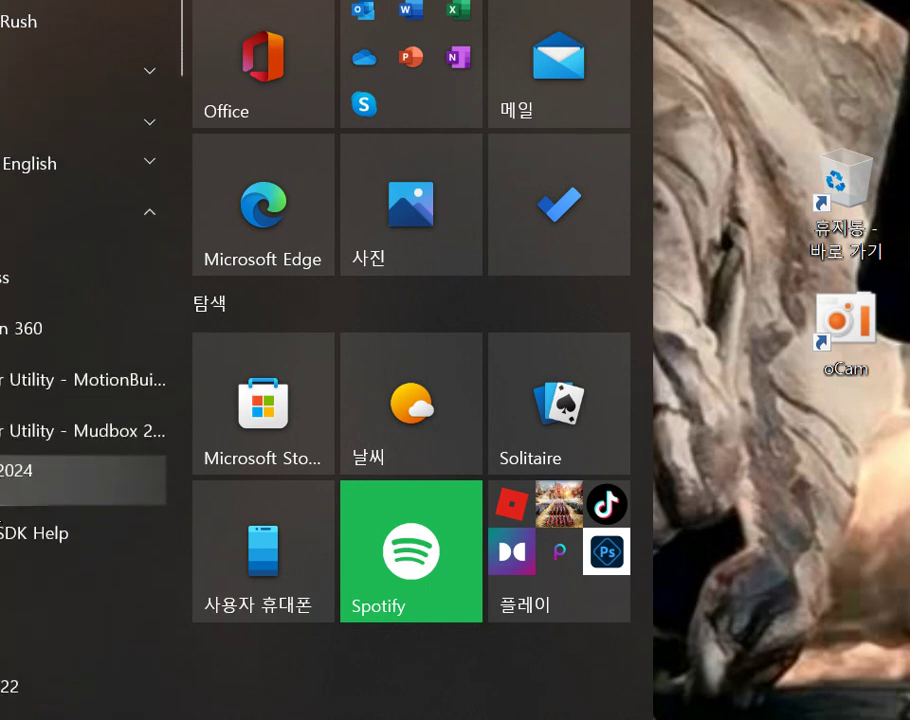
pyautogui.scroll(-1, 5, 480)
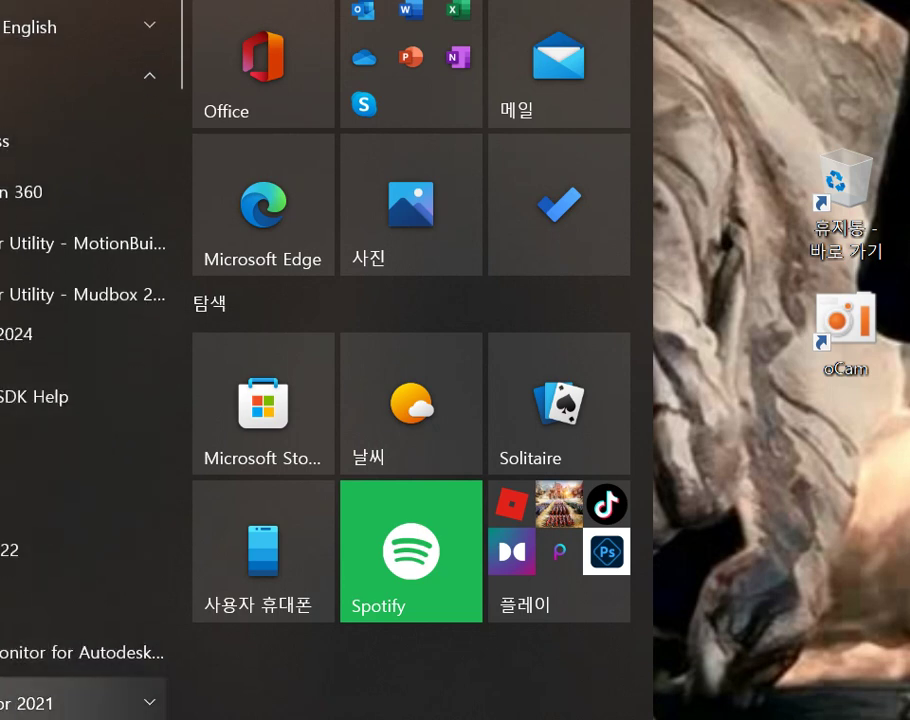
pyautogui.scroll(-1, 5, 680)
pyautogui.scroll(-1, 5, 660)
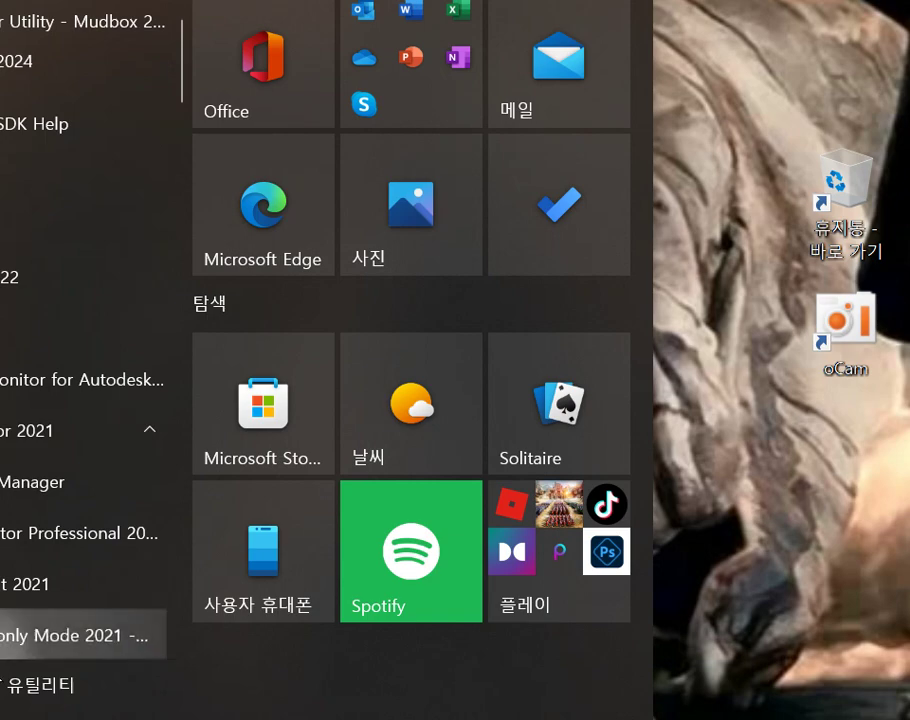
pyautogui.click(10, 636)
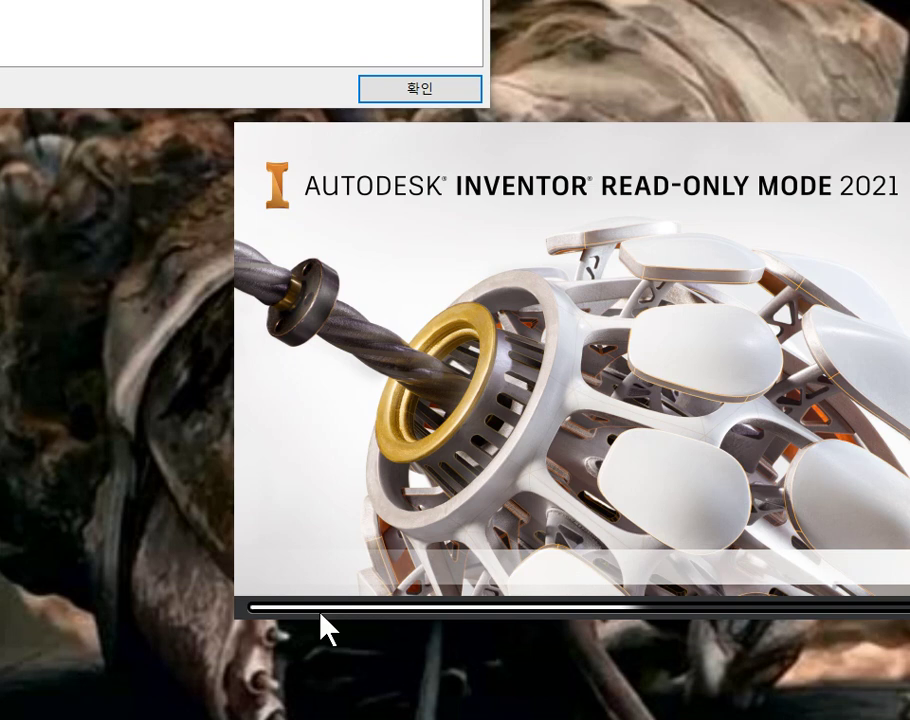
# Step: Dismiss the startup message box with 확인 (OK) while Inventor Read-only Mode loads
pyautogui.click(424, 89)
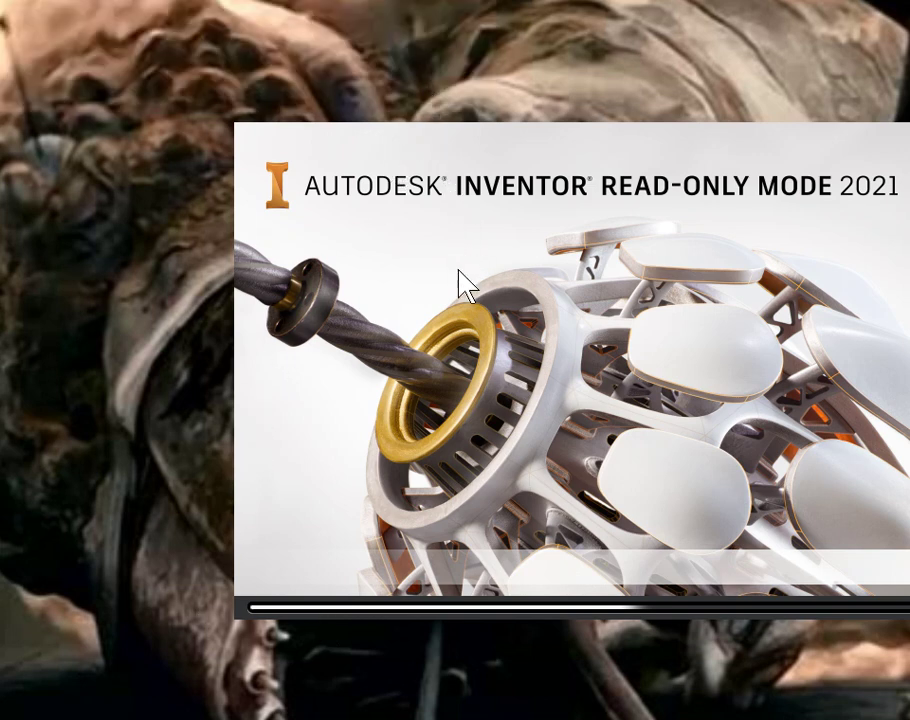
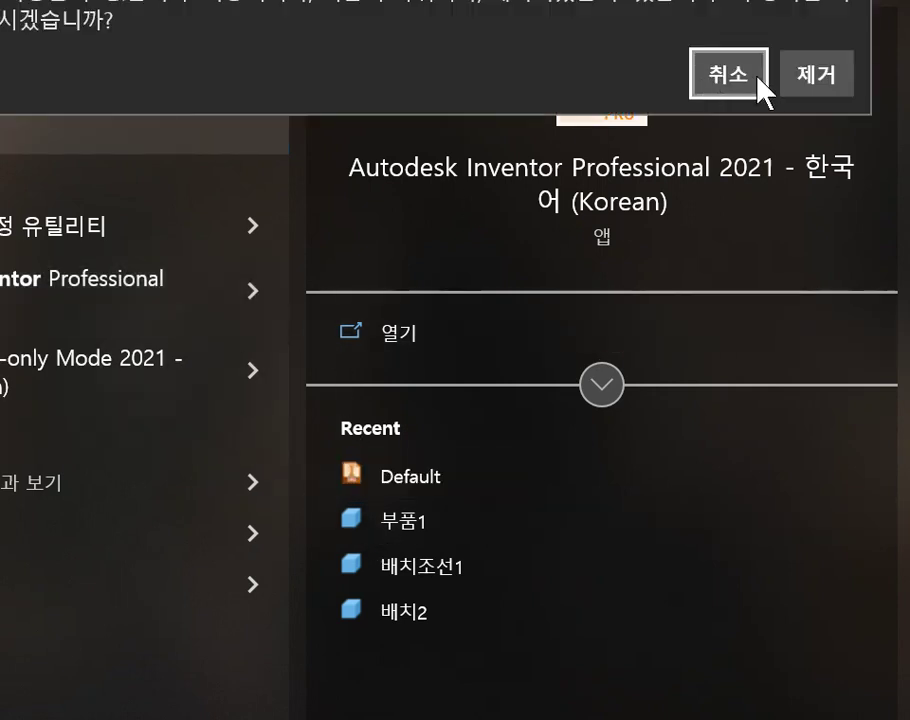
# Step: Cancel the uninstall of Inventor Professional 2021 and launch it instead
pyautogui.click(748, 76)
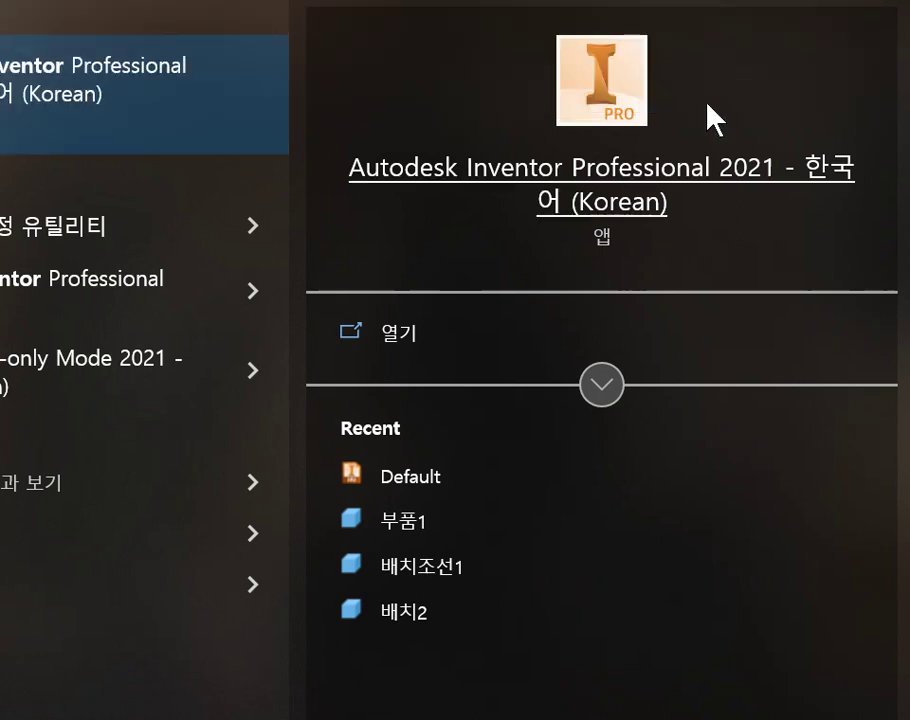
pyautogui.click(590, 196)
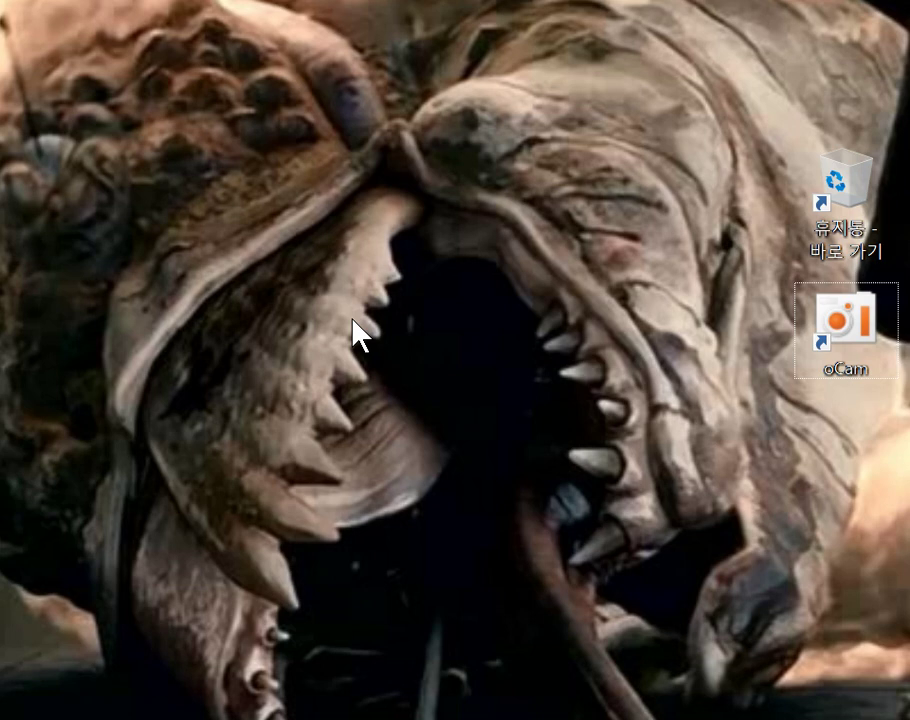
pyautogui.moveTo(3, 152); pyautogui.dragTo(238, 362)
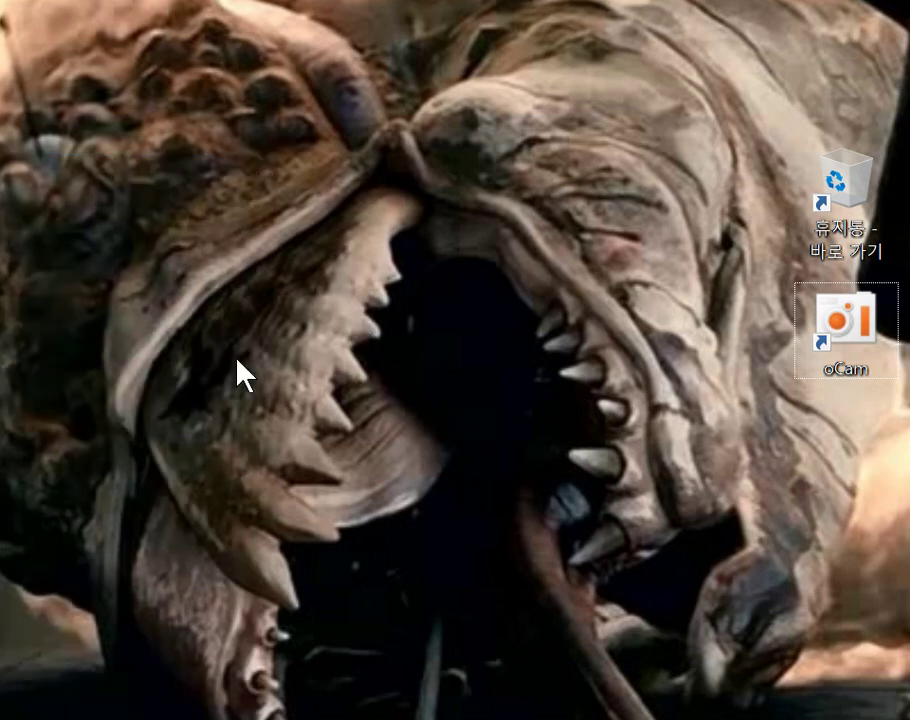
pyautogui.moveTo(264, 240); pyautogui.dragTo(5, 715)
pyautogui.moveTo(280, 189); pyautogui.dragTo(5, 570)
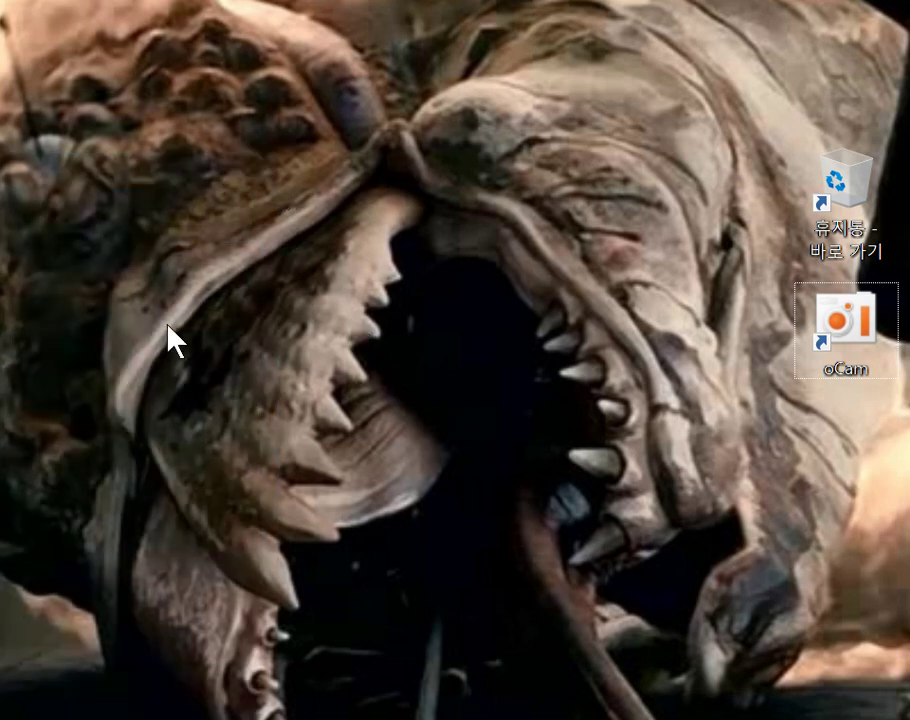
pyautogui.moveTo(242, 197); pyautogui.dragTo(45, 443)
pyautogui.moveTo(287, 176); pyautogui.dragTo(197, 423)
# Step: Scroll through the Start menu's full app list, then bring up Windows Search
pyautogui.press('super')
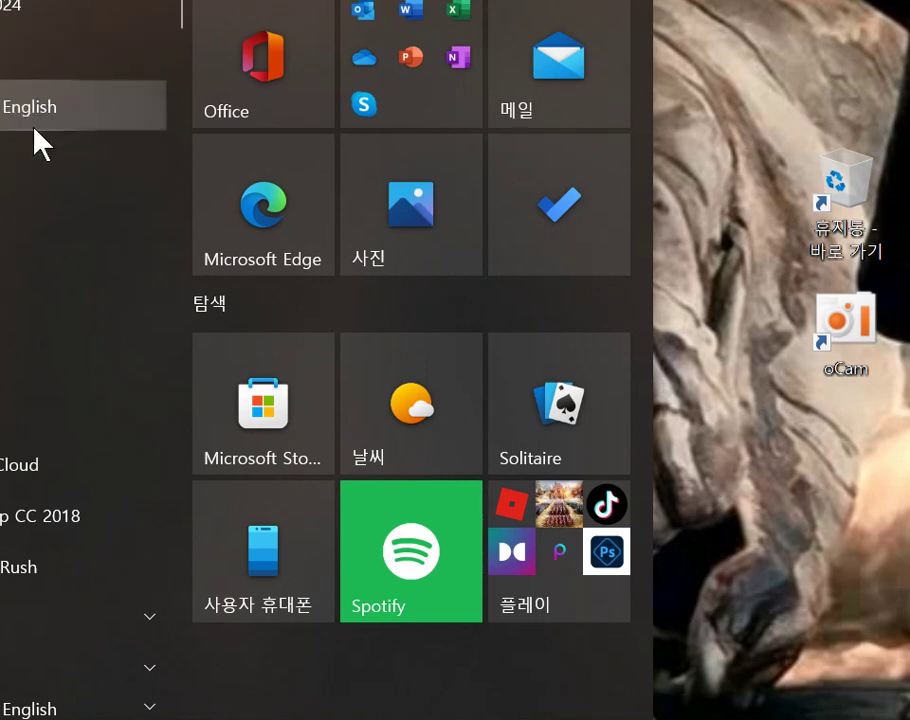
pyautogui.scroll(-1, 6, 240)
pyautogui.scroll(-10, 10, 230)
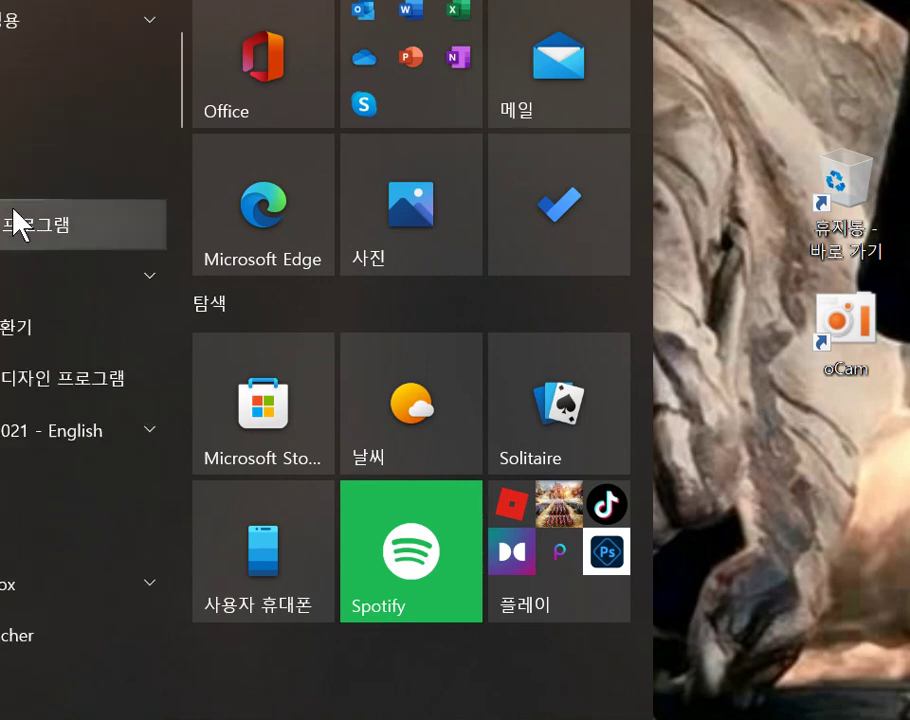
pyautogui.scroll(-5, 10, 226)
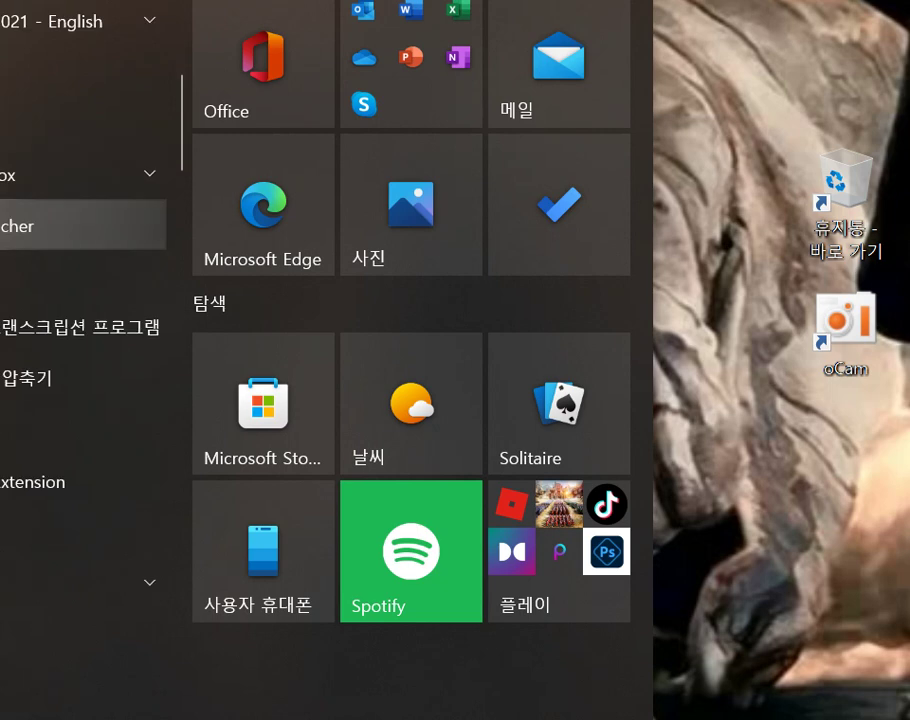
pyautogui.scroll(-10, 10, 215)
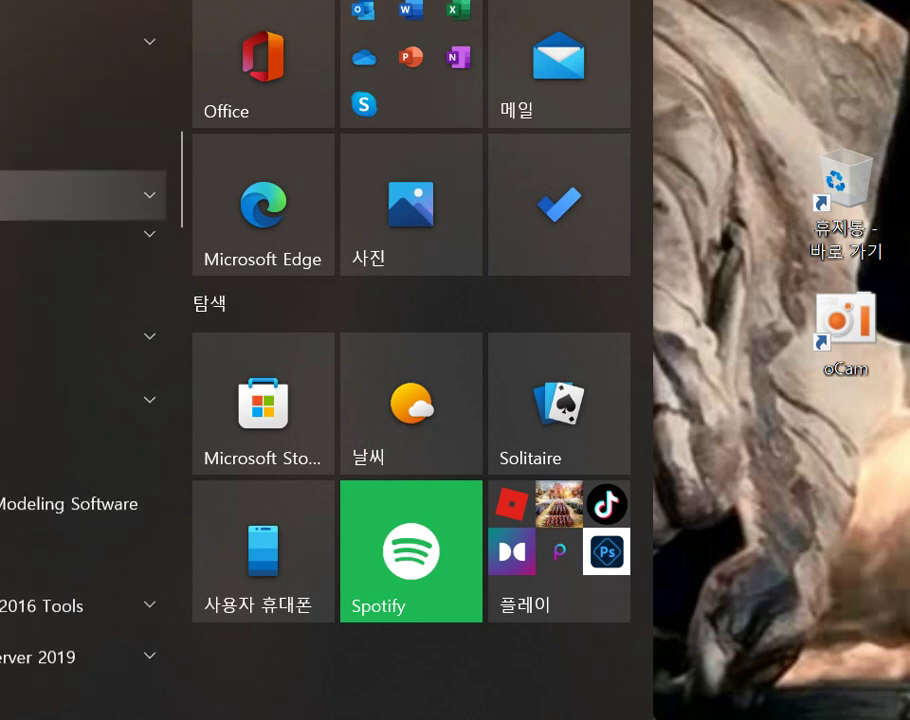
pyautogui.scroll(-5, 10, 215)
pyautogui.scroll(-20, 5, 209)
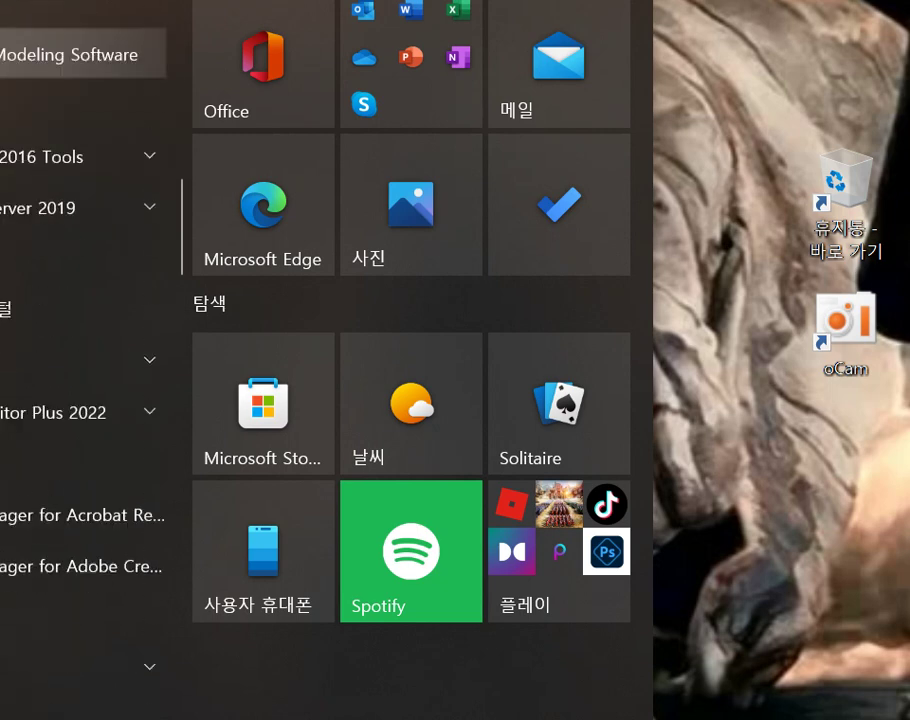
pyautogui.scroll(-20, 5, 190)
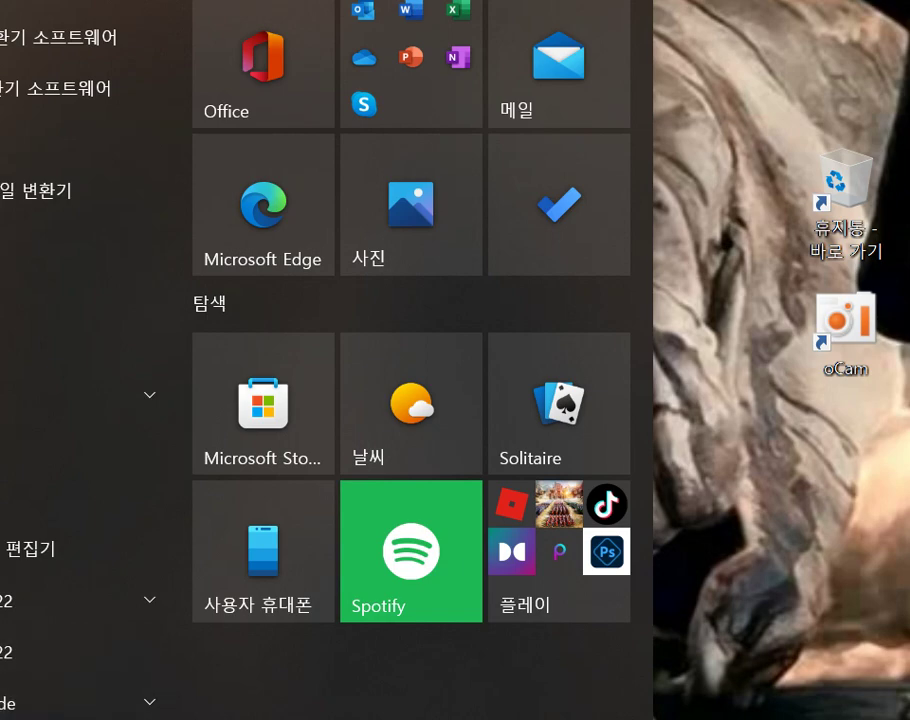
pyautogui.press('super+s')
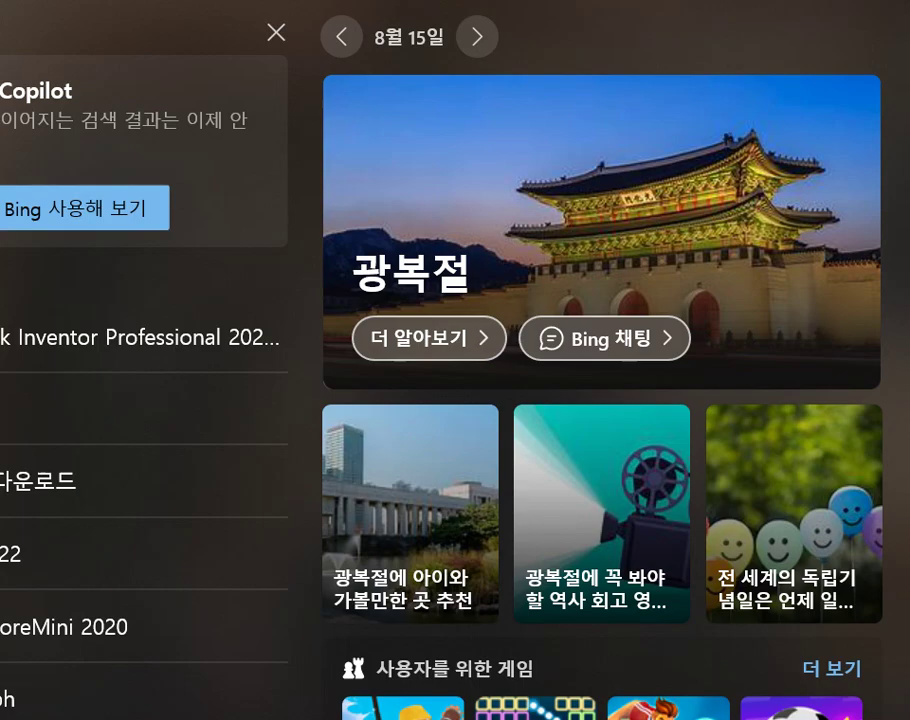
# Step: Search Windows for 'zwcad' to find ZWCAD 2021
pyautogui.write('zwcad')
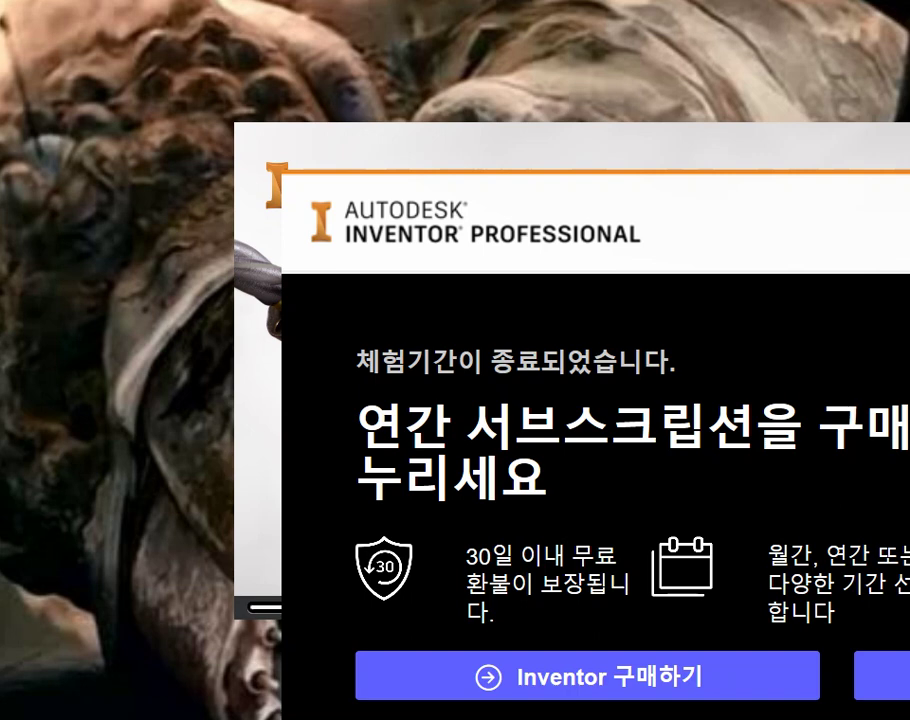
# Step: Bring the Inventor 2021 splash window in front of the trial-expired notice
pyautogui.click(840, 150)
pyautogui.click(829, 162)
pyautogui.click(877, 157)
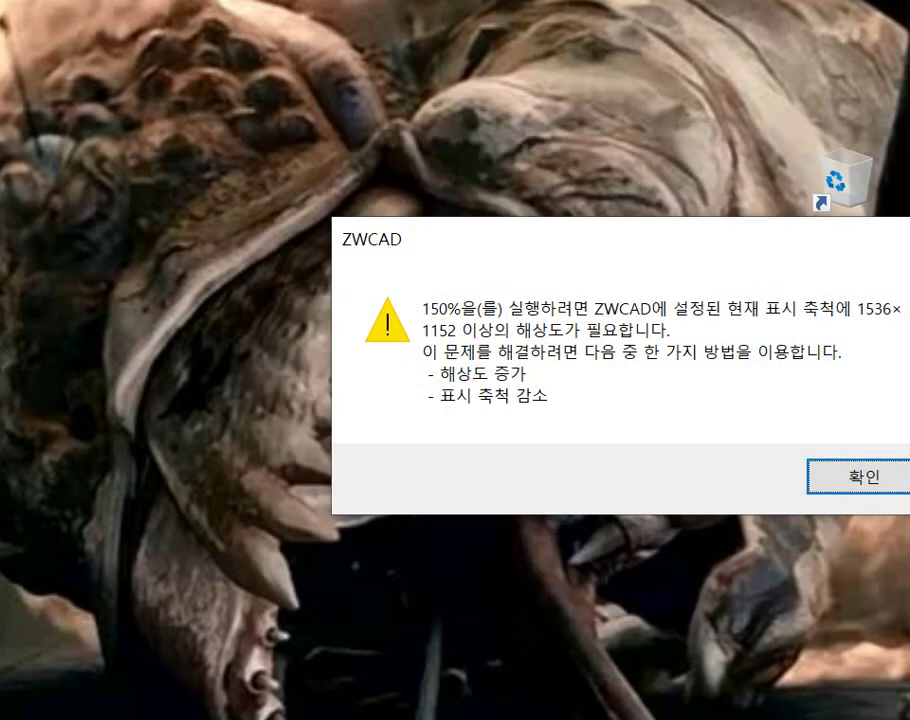
# Step: Dismiss ZWCAD's display-scale warning and launch an app from the Start menu's 2024 folder
pyautogui.click(838, 488)
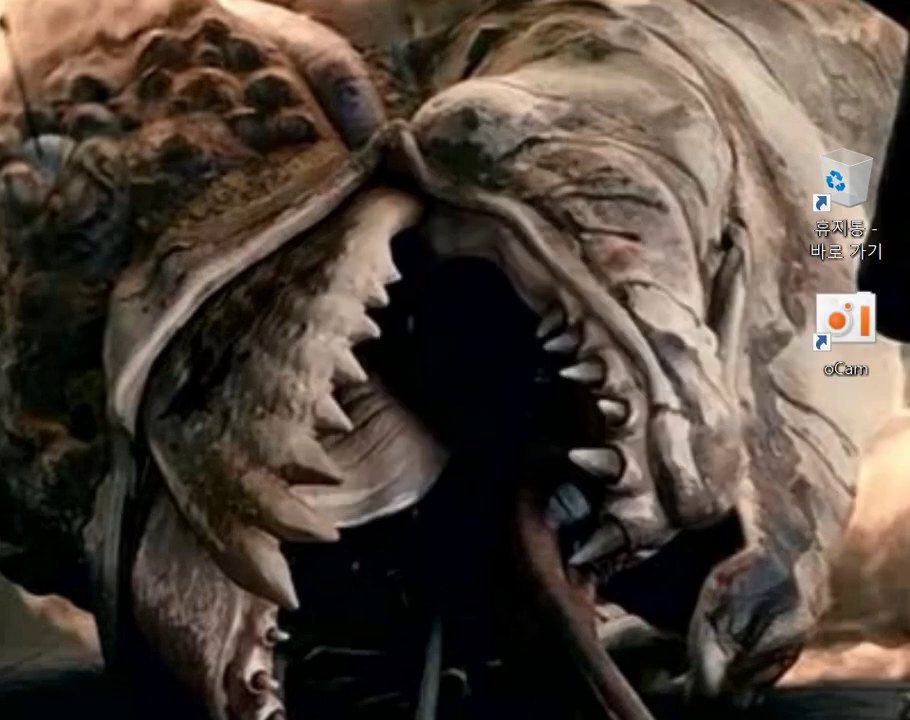
pyautogui.press('super')
pyautogui.scroll(-2, 60, 480)
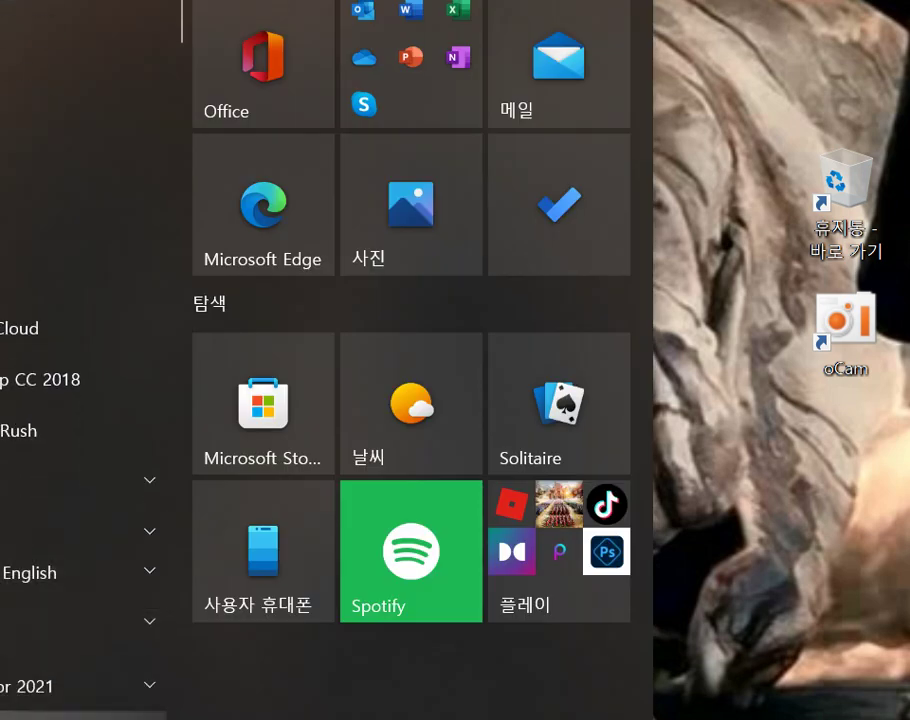
pyautogui.scroll(-5, 80, 650)
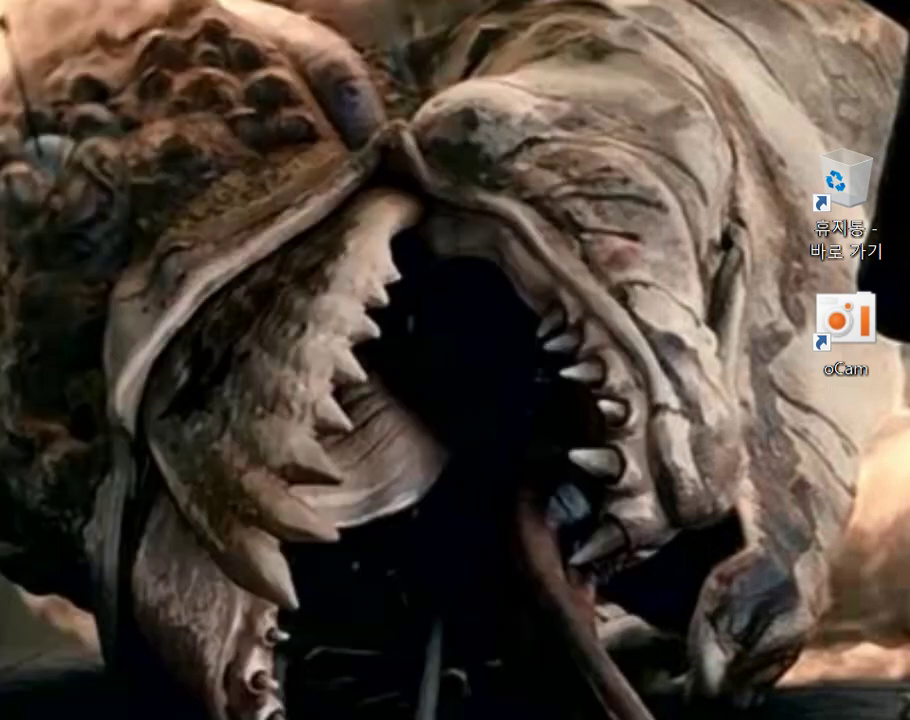
pyautogui.click(60, 618)
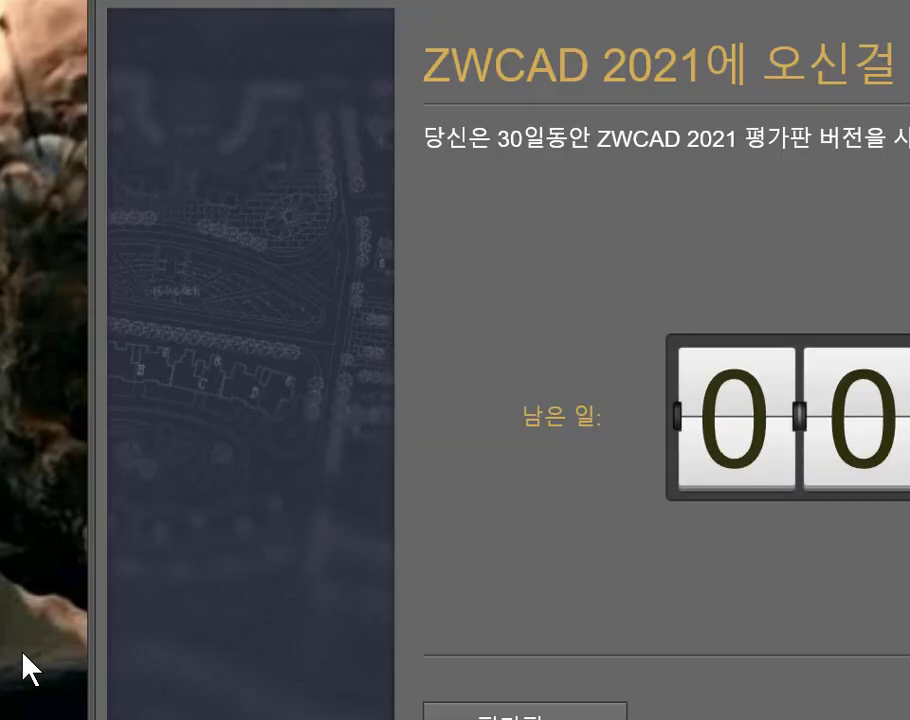
# Step: Continue with the ZWCAD 2021 trial and accept the trial-limitations notice
pyautogui.click(526, 712)
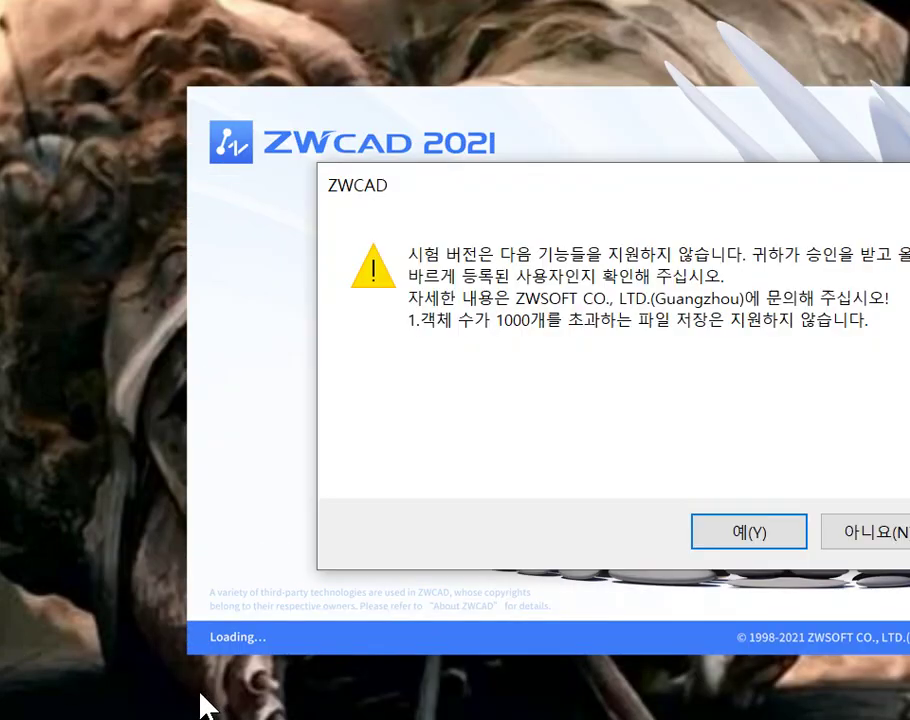
pyautogui.click(714, 543)
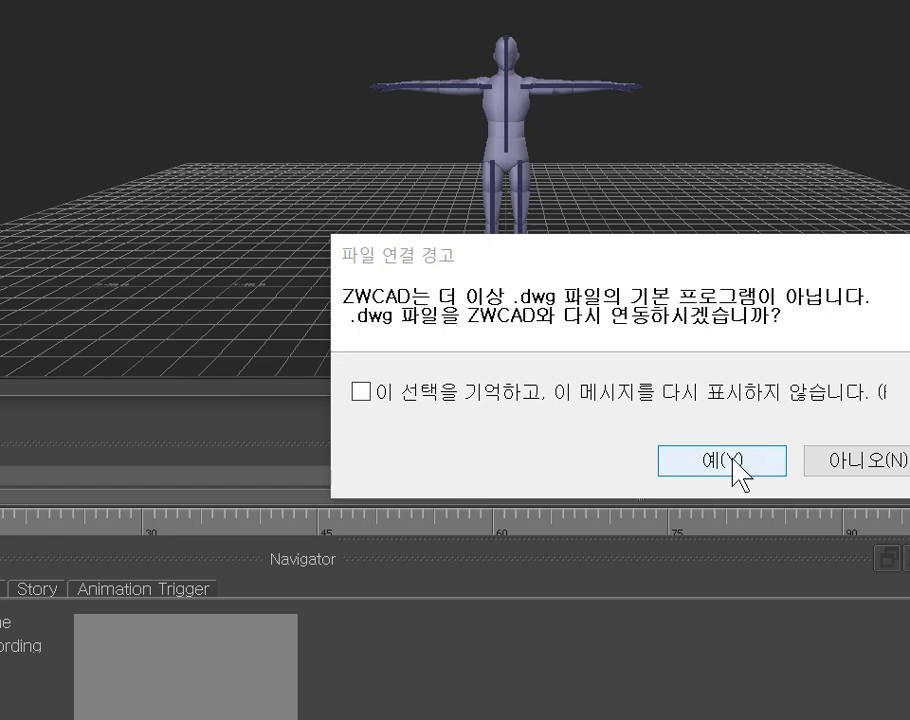
# Step: Re-associate .dwg files with ZWCAD, then re-dock MotionBuilder's 3D viewer in the upper pane
pyautogui.click(733, 458)
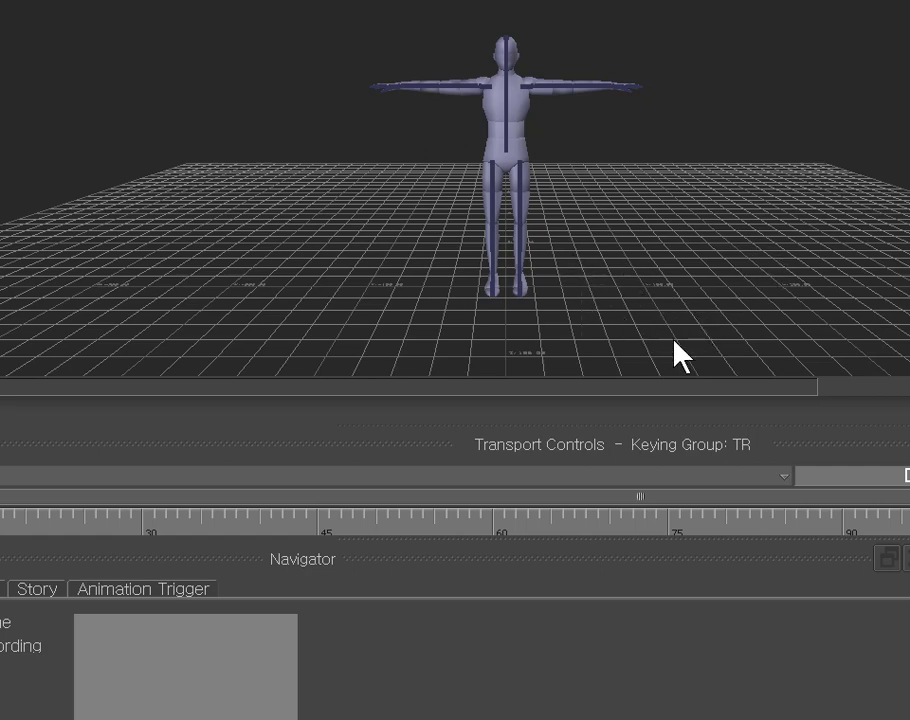
pyautogui.scroll(5, 654, 349)
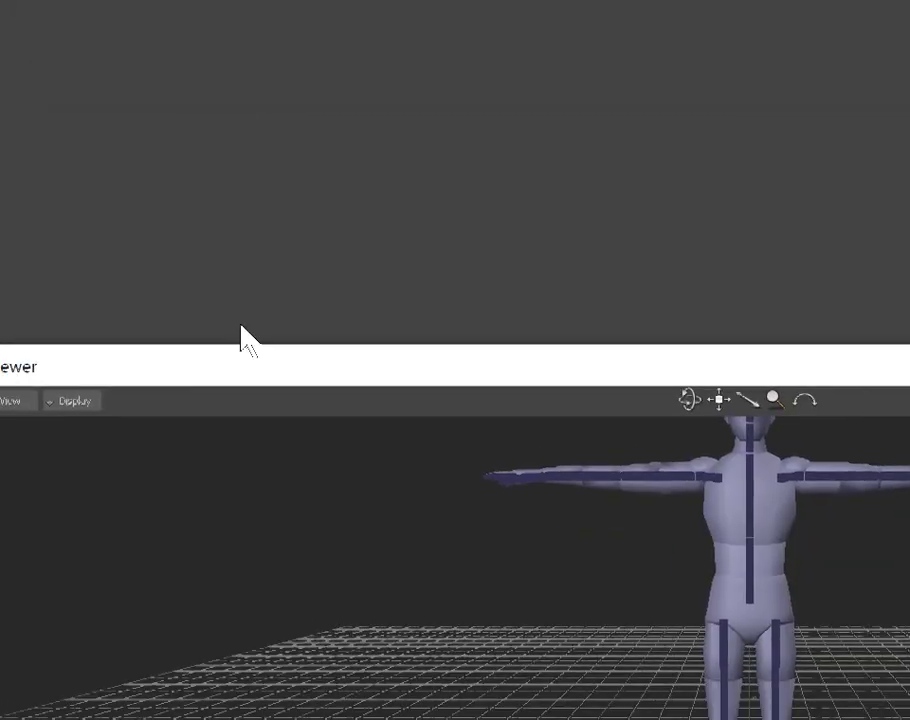
pyautogui.moveTo(241, 338); pyautogui.dragTo(422, 1)
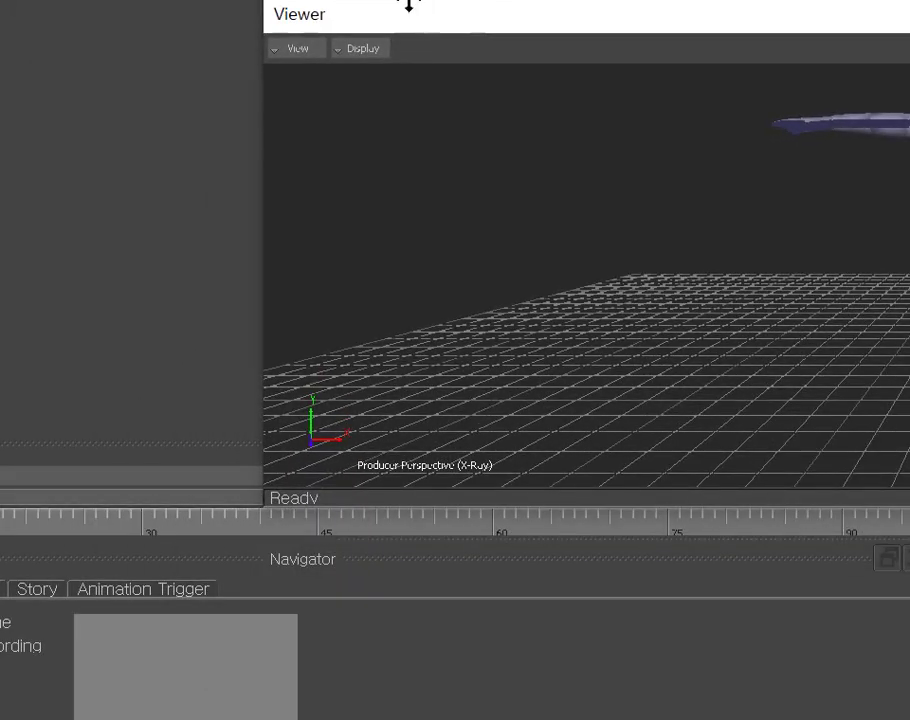
pyautogui.doubleClick(620, 20)
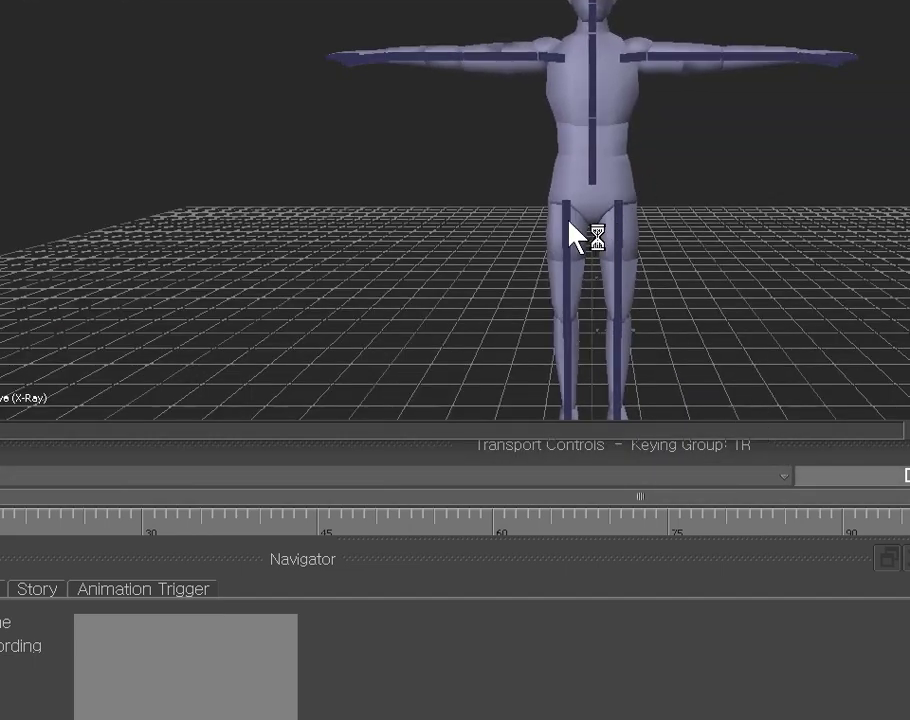
pyautogui.moveTo(620, 8); pyautogui.dragTo(678, 106)
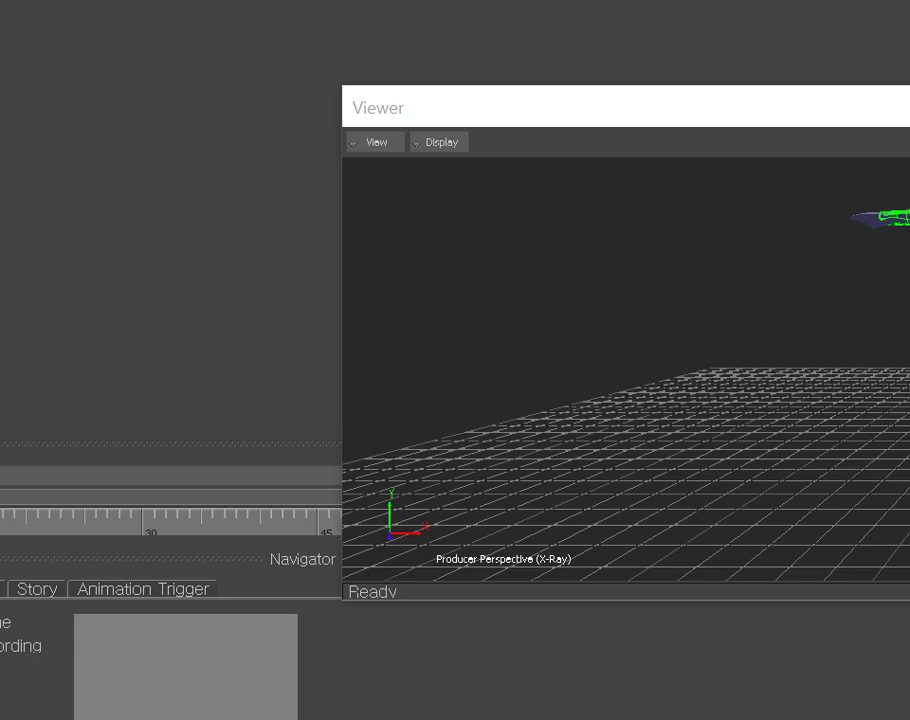
pyautogui.moveTo(629, 124)
pyautogui.mouseDown()
pyautogui.moveTo(652, 91)
pyautogui.moveTo(614, 126)
pyautogui.mouseUp()
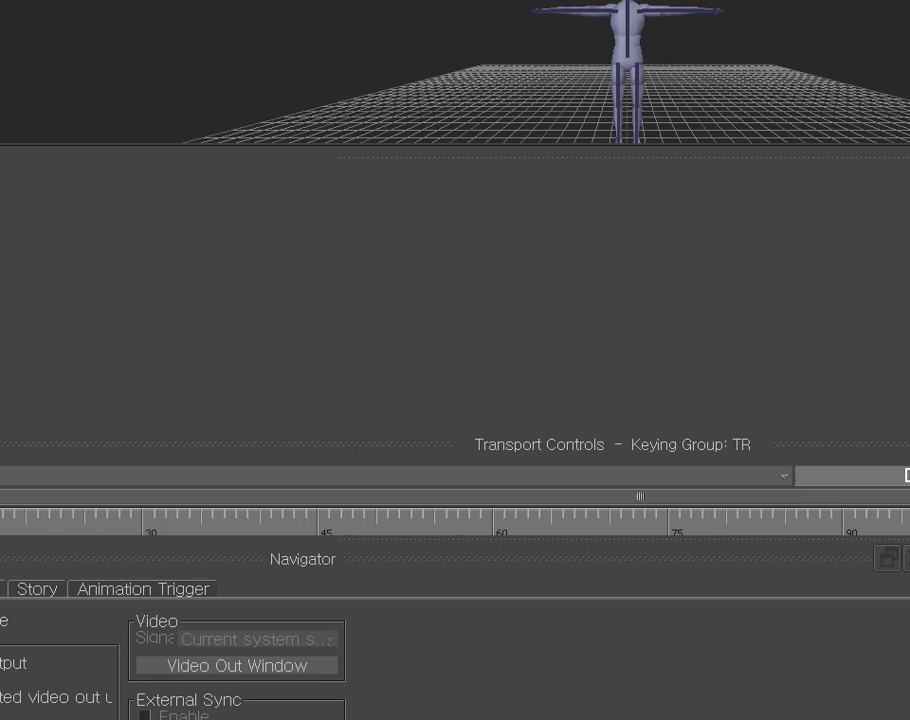
# Step: Browse Mudbox\2024\data\Temp, Desktop, Libraries, Documents and MeshMagic for an FBX, then cancel
pyautogui.hotkey('ctrl', 'o')
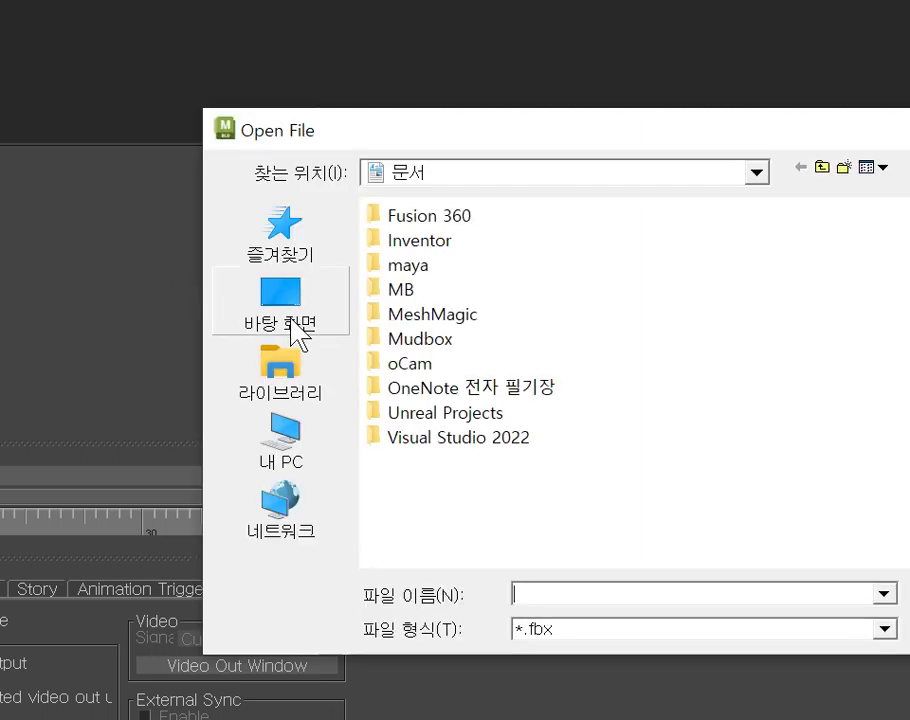
pyautogui.doubleClick(393, 339)
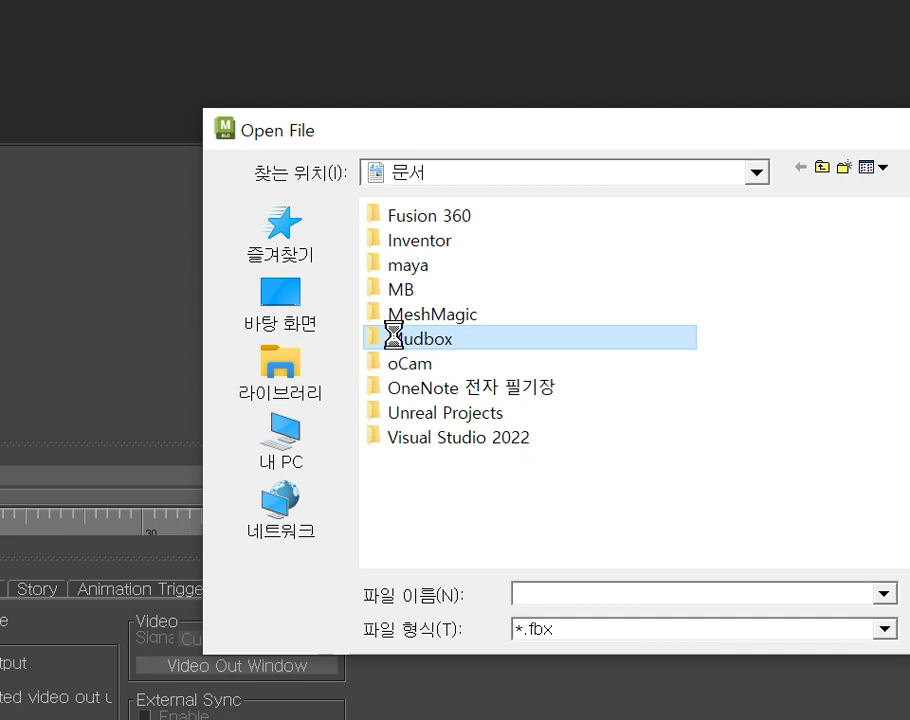
pyautogui.doubleClick(414, 244)
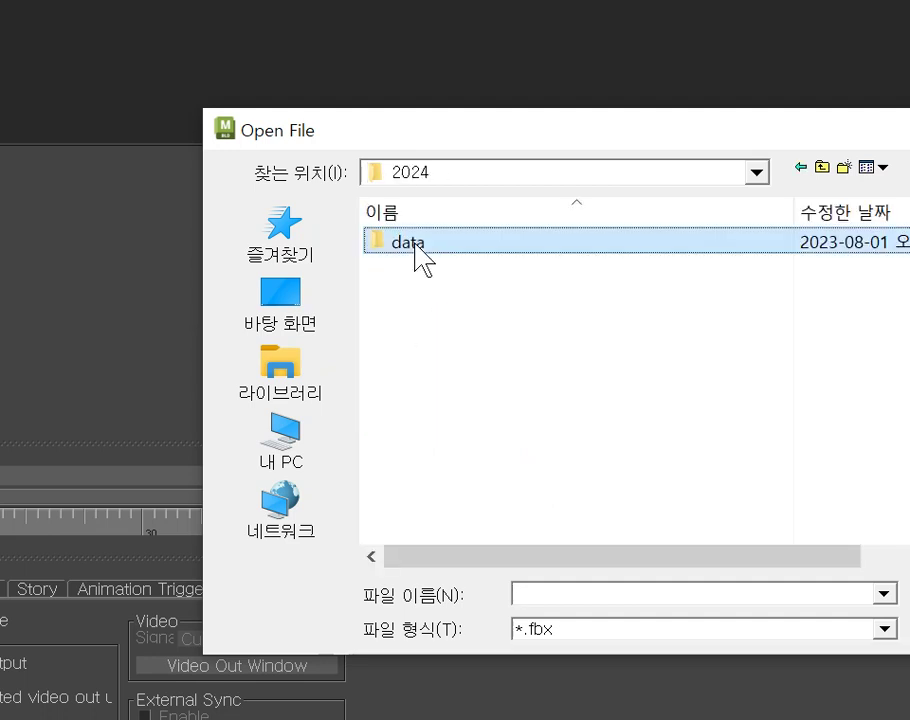
pyautogui.doubleClick(414, 244)
pyautogui.doubleClick(416, 244)
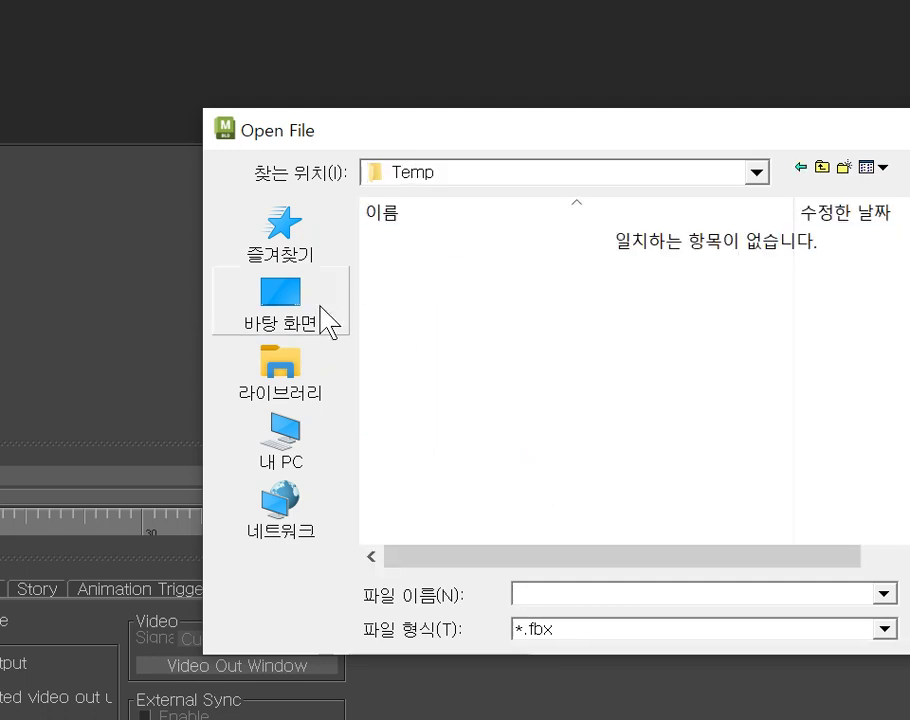
pyautogui.click(262, 330)
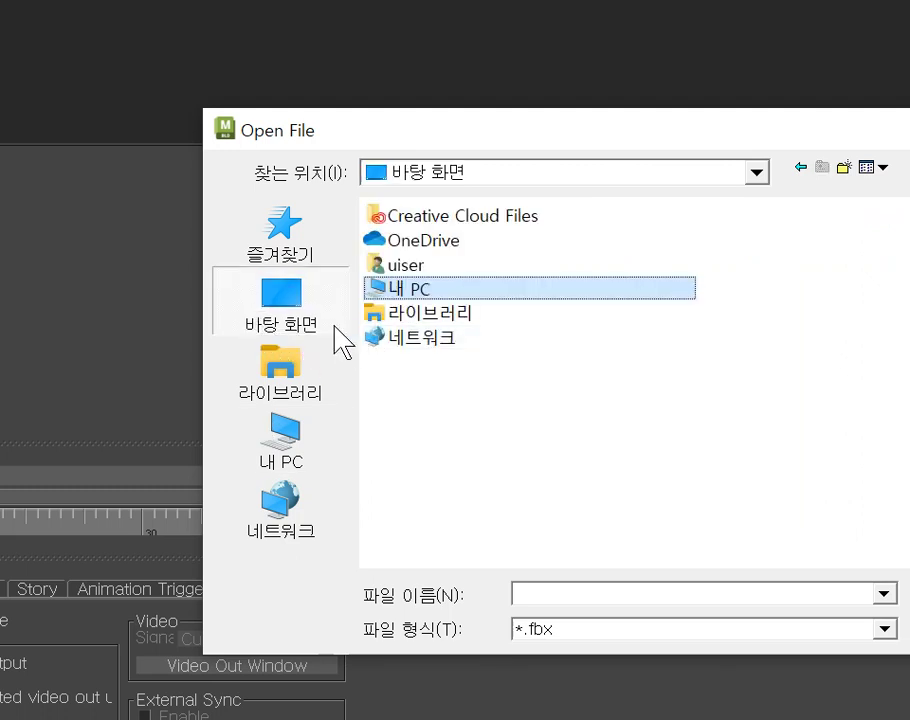
pyautogui.doubleClick(416, 318)
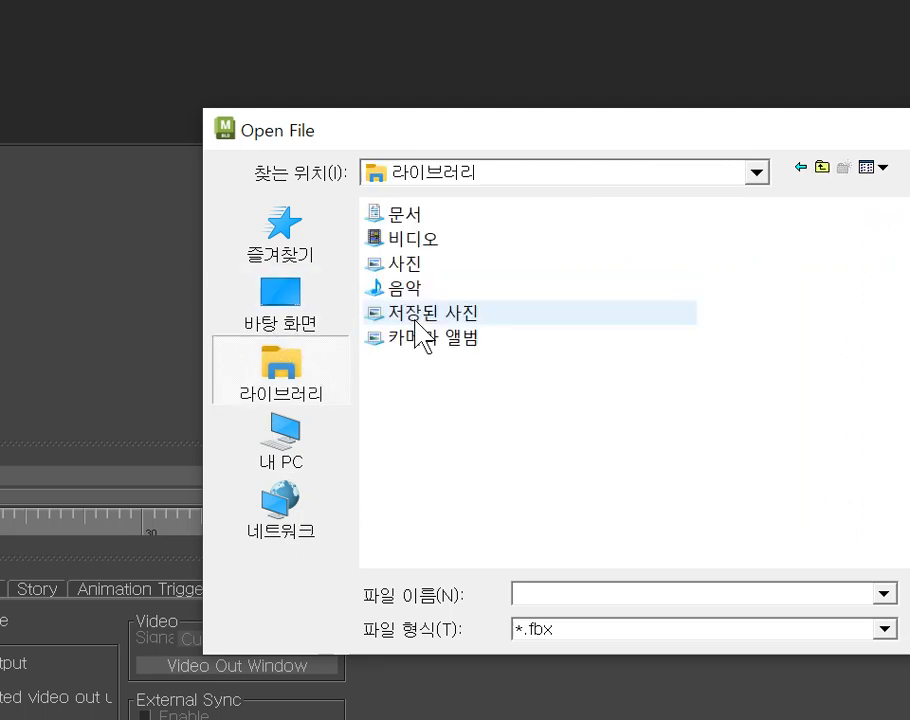
pyautogui.doubleClick(433, 218)
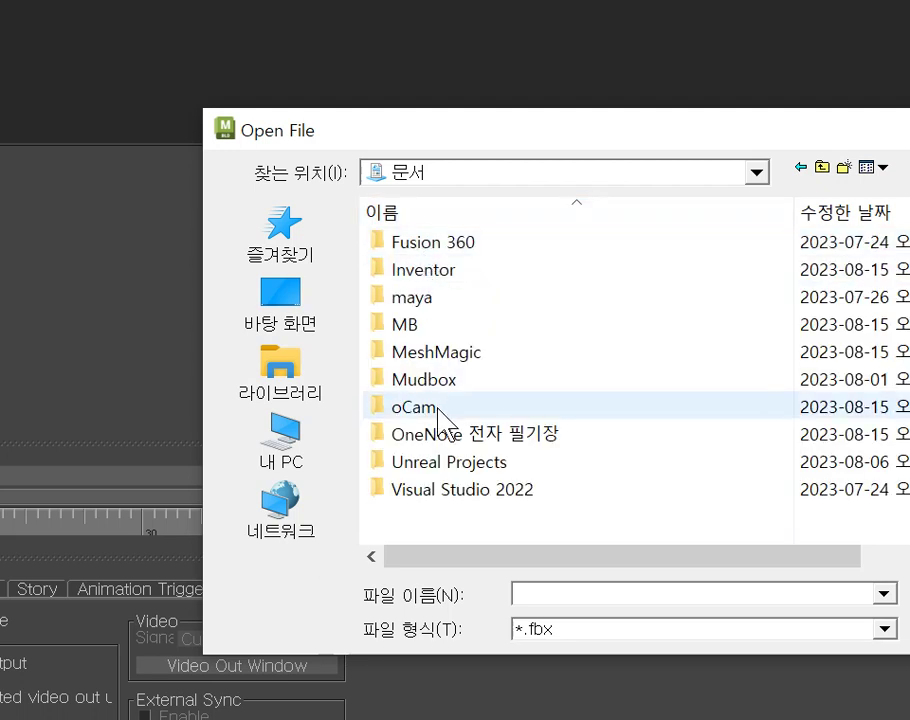
pyautogui.doubleClick(422, 352)
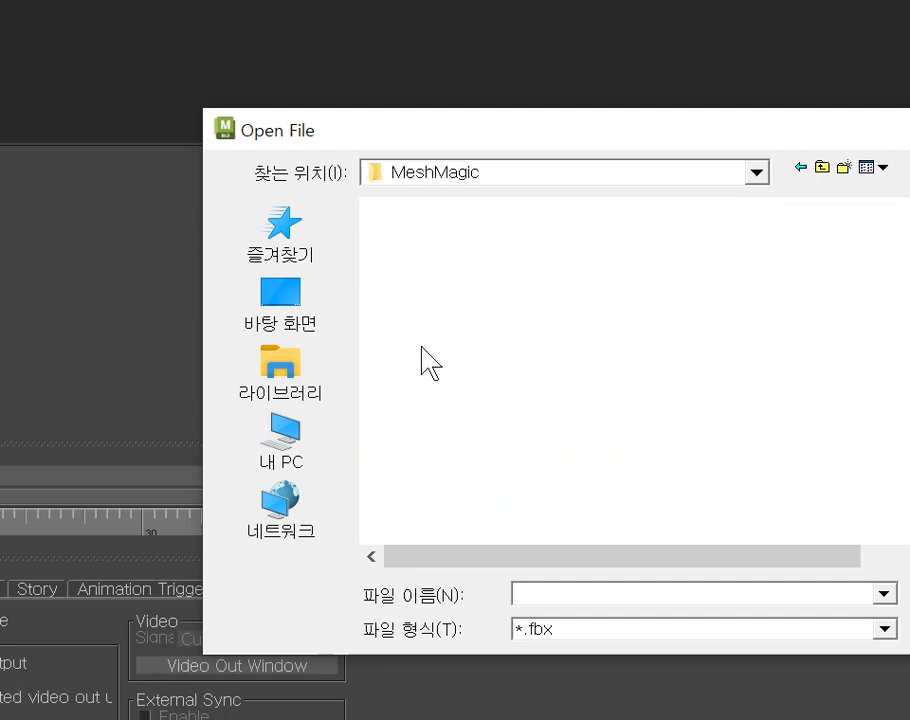
pyautogui.press('Escape')
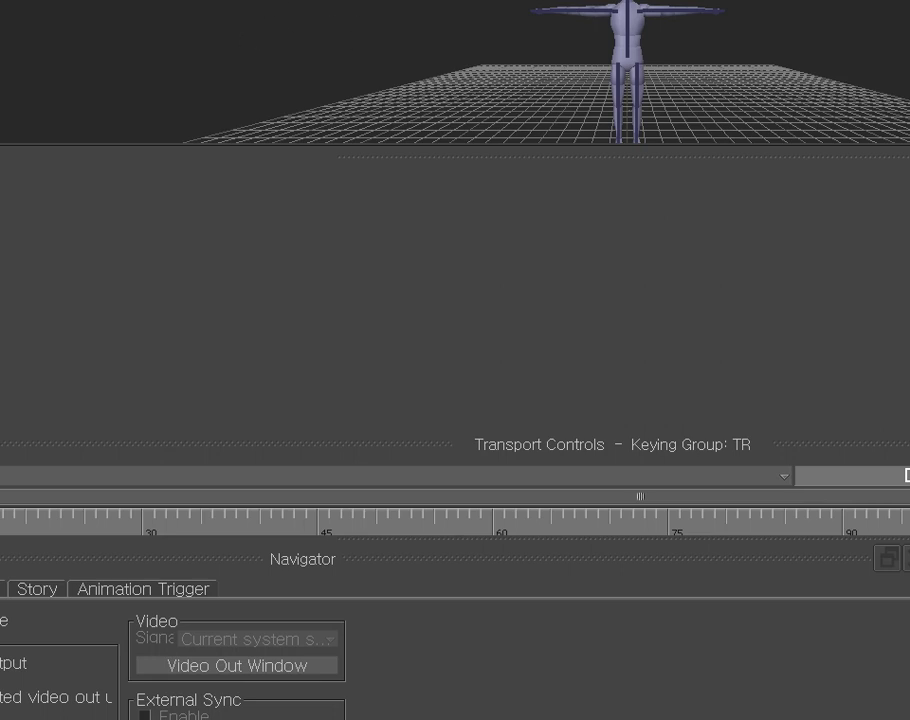
# Step: Set the viewer to Models Only, check the camera options, and begin switching windows
pyautogui.click(60, 16)
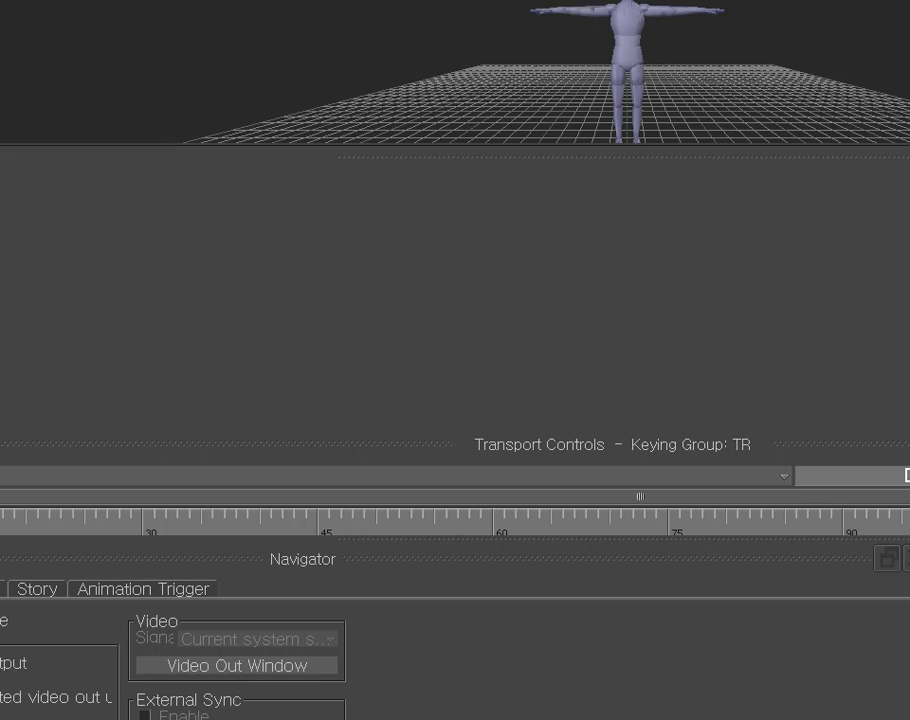
pyautogui.click(5, 10)
pyautogui.moveTo(6, 43)
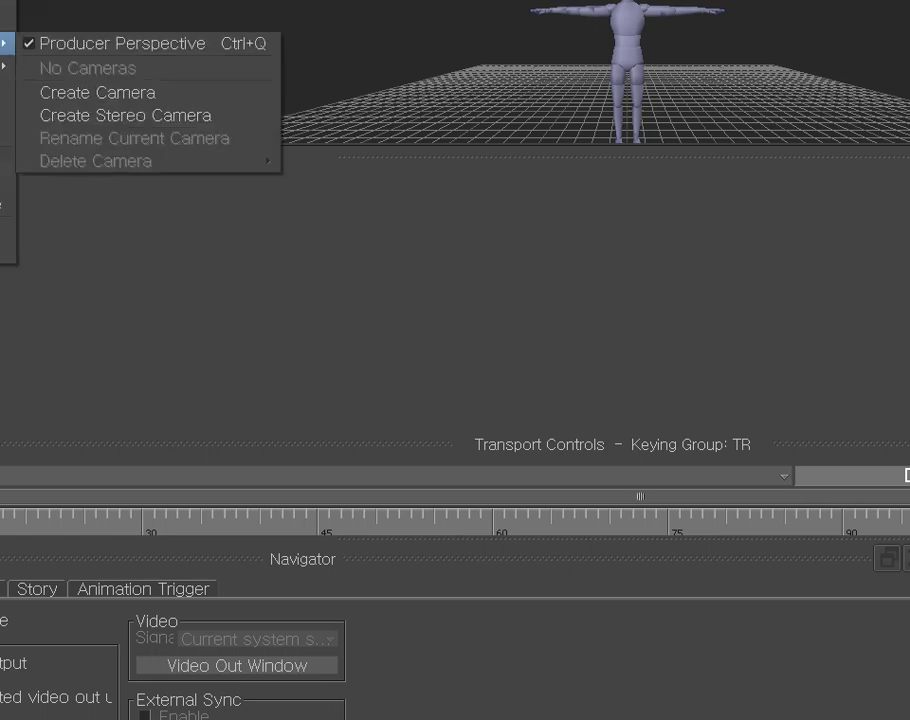
pyautogui.click(120, 43)
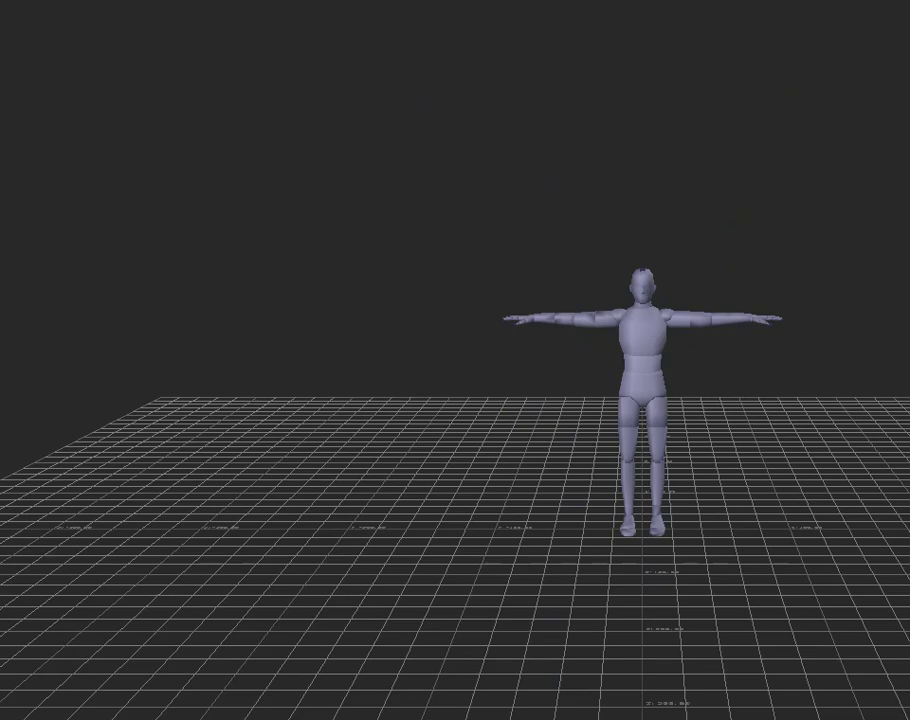
pyautogui.hotkey('alt', 'Tab')
pyautogui.hotkey('alt', 'Tab')
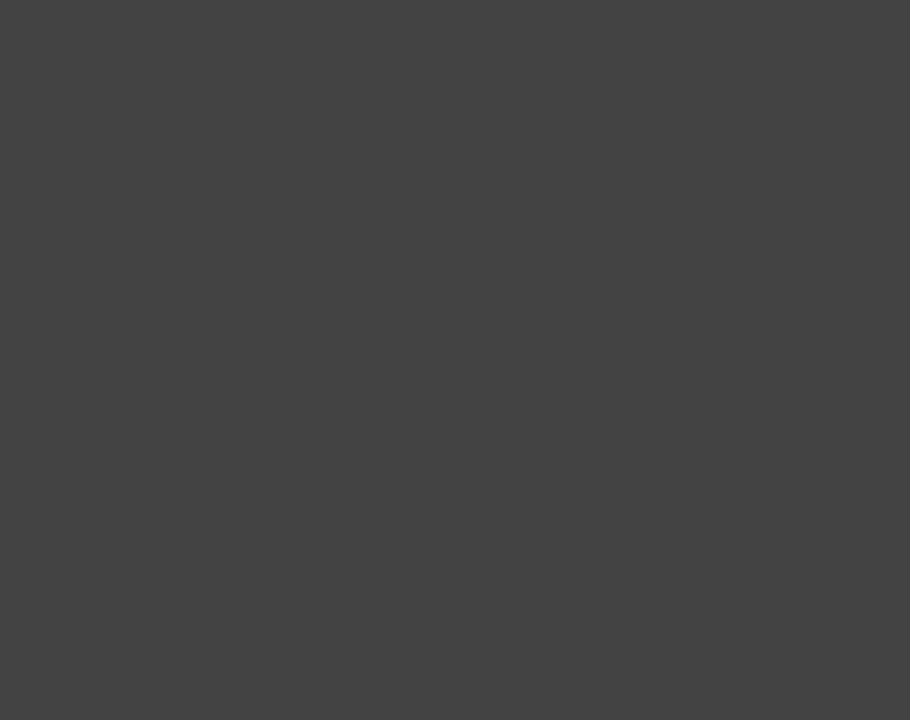
# Step: In ZWCAD, trace a large closed irregular outline back to its upper-left start point
pyautogui.hotkey('alt', 'Tab')
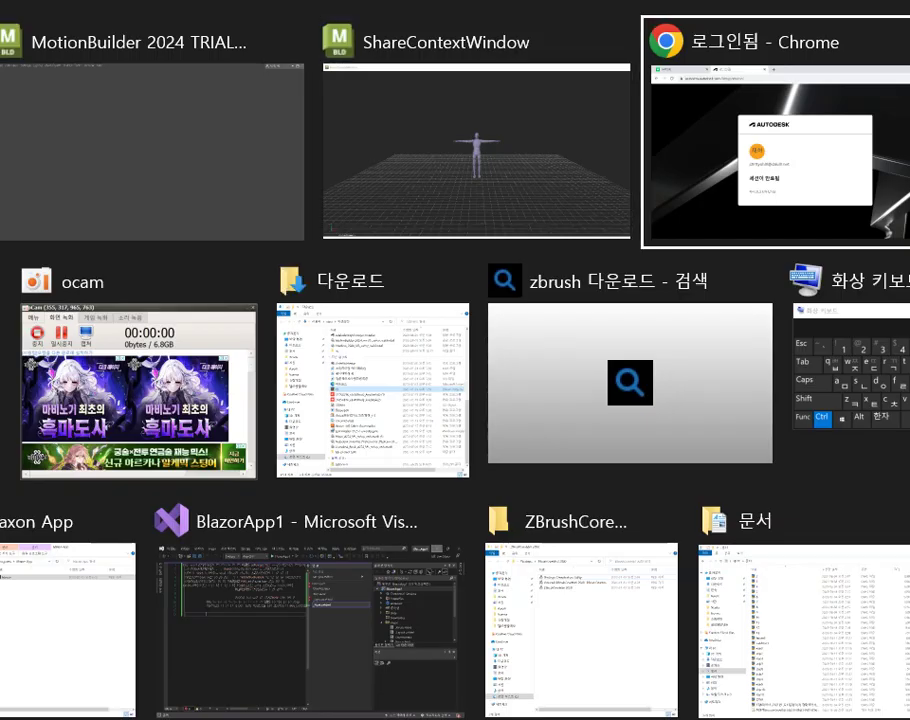
pyautogui.hotkey('alt', 'Tab')
pyautogui.hotkey('alt', 'Tab')
pyautogui.hotkey('alt', 'Tab')
pyautogui.hotkey('alt', 'Tab')
pyautogui.hotkey('alt', 'Tab')
pyautogui.hotkey('alt', 'Tab')
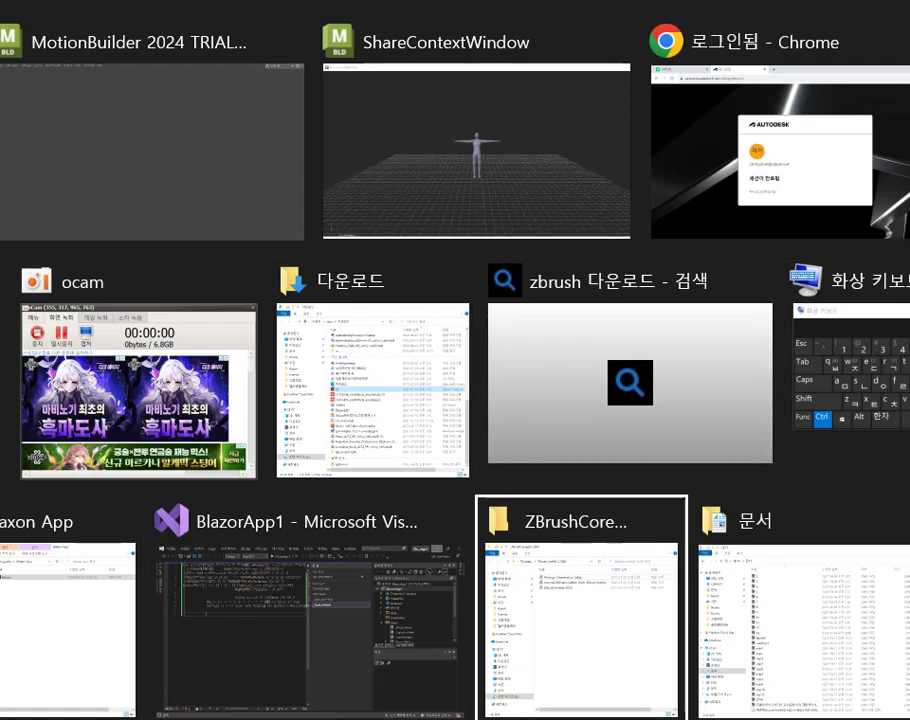
pyautogui.hotkey('alt', 'Tab')
pyautogui.hotkey('alt', 'Tab')
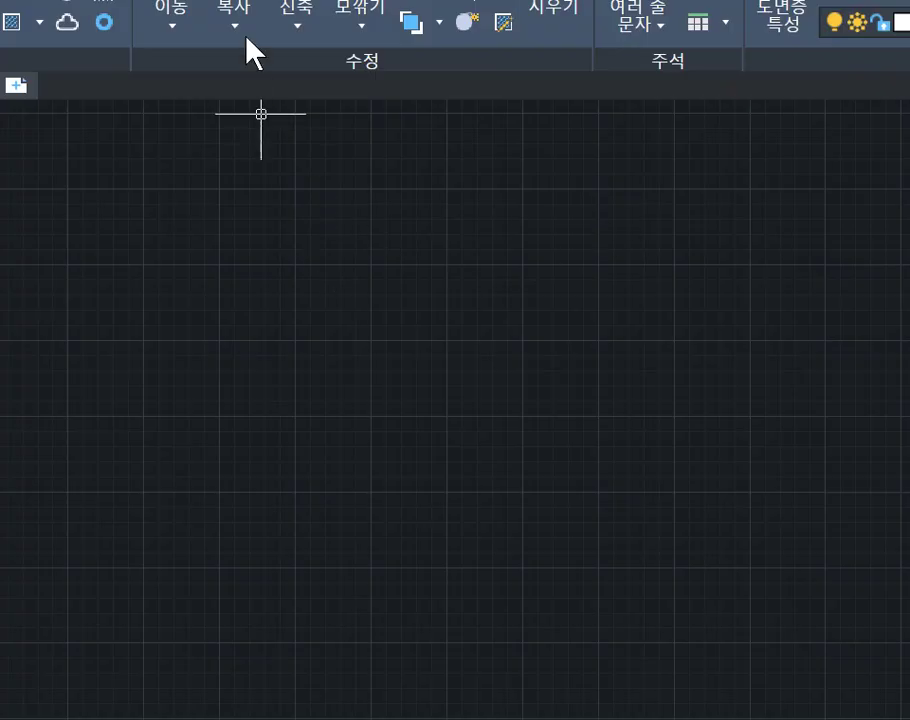
pyautogui.click(205, 116)
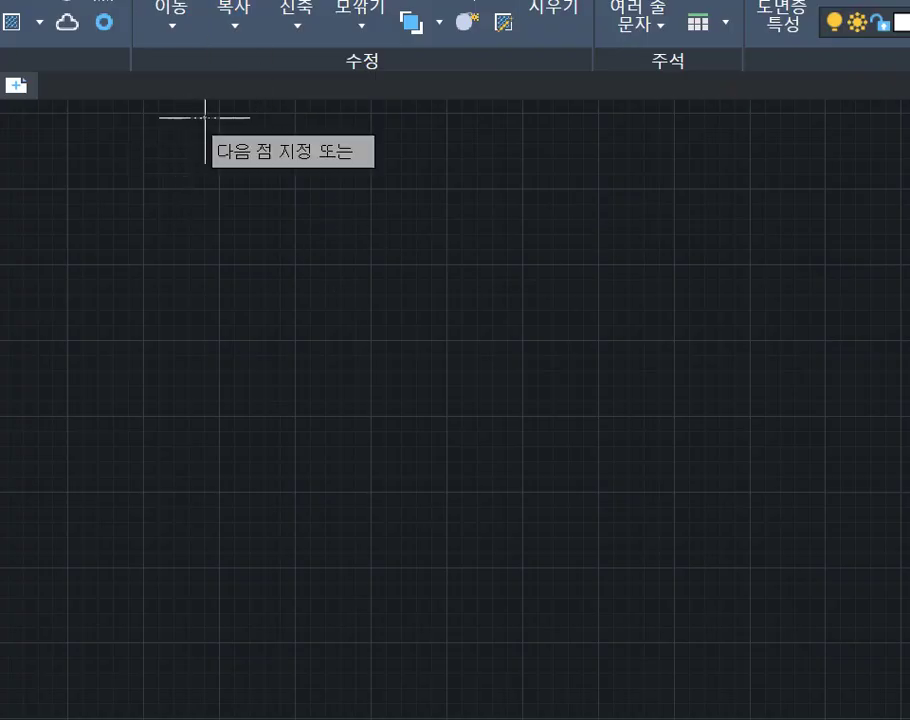
pyautogui.click(97, 250)
pyautogui.click(189, 197)
pyautogui.click(114, 292)
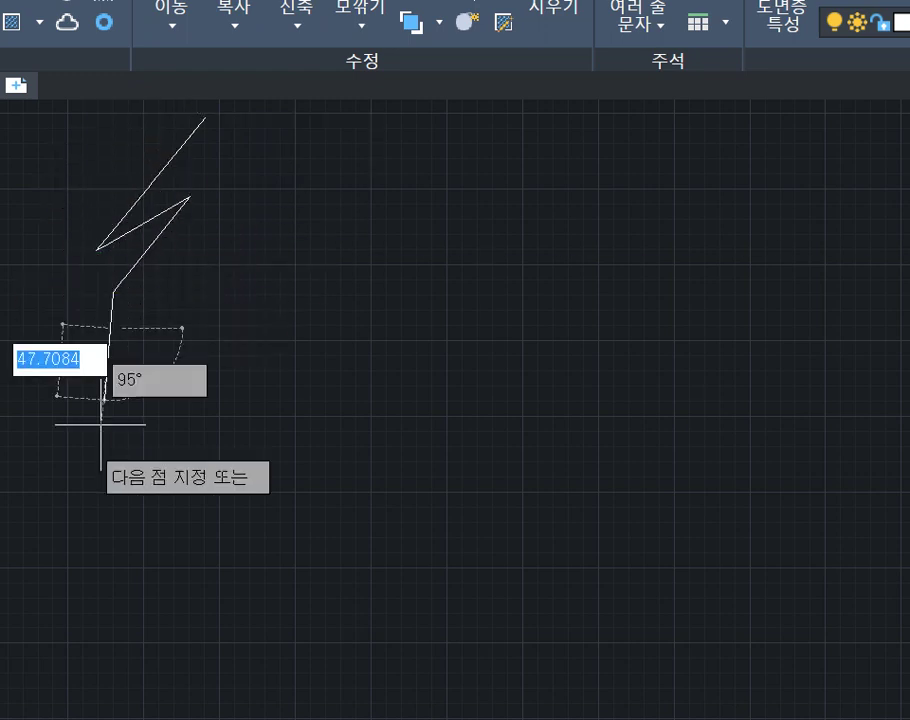
pyautogui.click(97, 450)
pyautogui.click(146, 517)
pyautogui.click(211, 473)
pyautogui.click(215, 394)
pyautogui.click(309, 402)
pyautogui.click(299, 517)
pyautogui.click(195, 568)
pyautogui.click(186, 602)
pyautogui.click(262, 652)
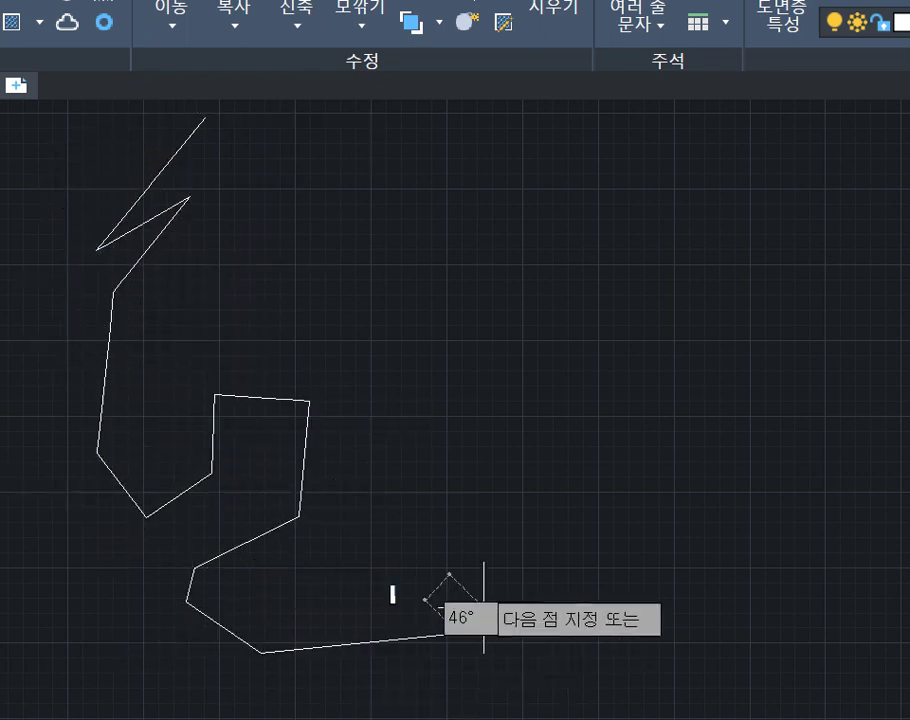
pyautogui.click(459, 632)
pyautogui.click(500, 505)
pyautogui.click(515, 437)
pyautogui.click(597, 376)
pyautogui.click(708, 369)
pyautogui.click(593, 204)
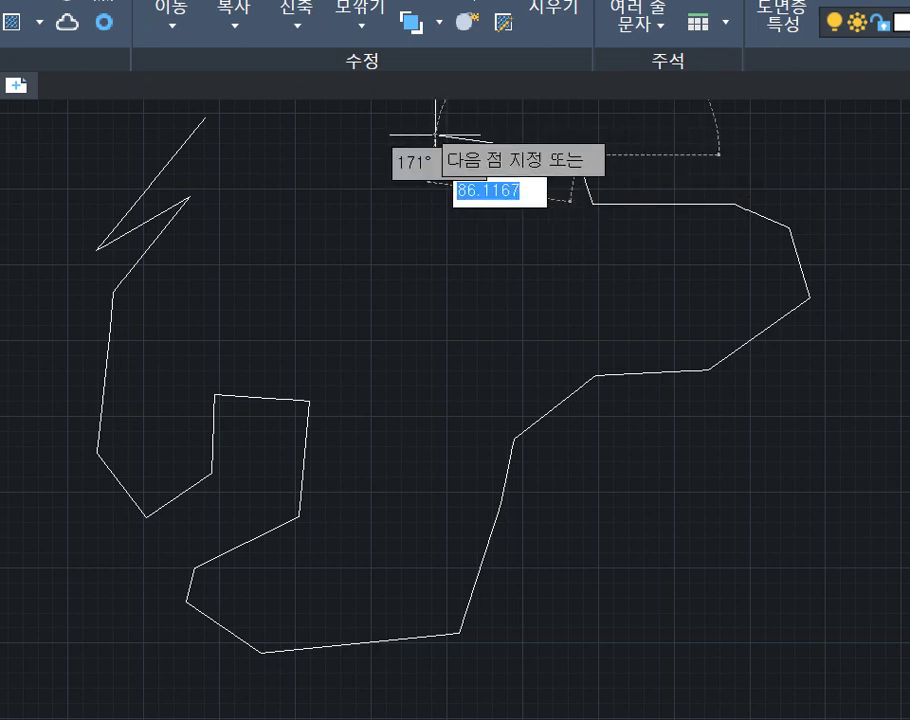
pyautogui.click(578, 154)
pyautogui.click(404, 128)
pyautogui.click(295, 101)
pyautogui.click(232, 101)
pyautogui.click(205, 118)
pyautogui.rightClick(271, 189)
pyautogui.click(318, 204)
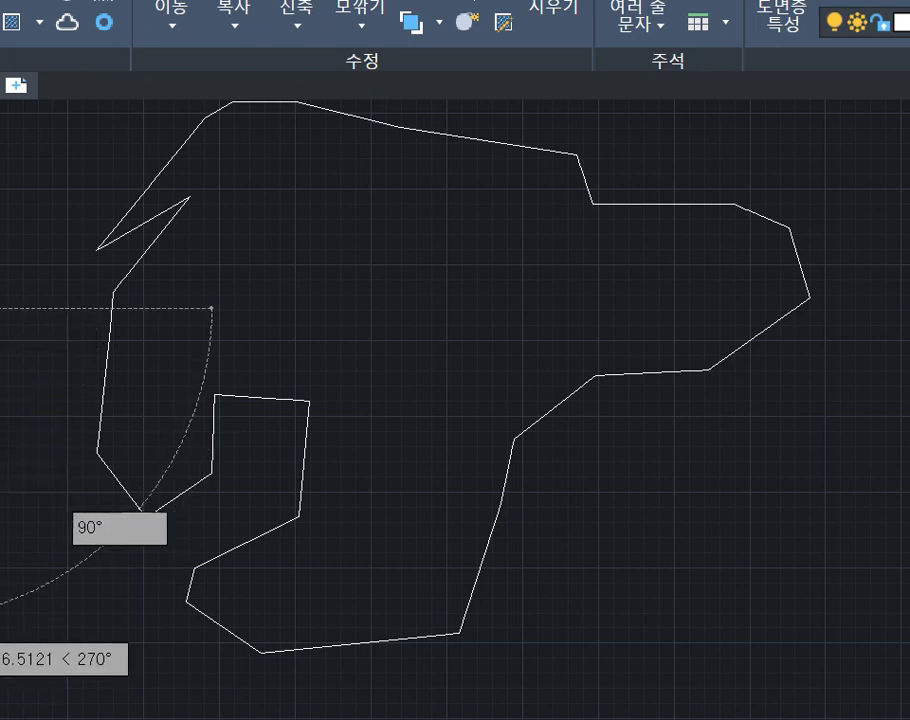
# Step: Draw a long horizontal line across the top, plus a segment joining it from inside the outline
pyautogui.press('Escape')
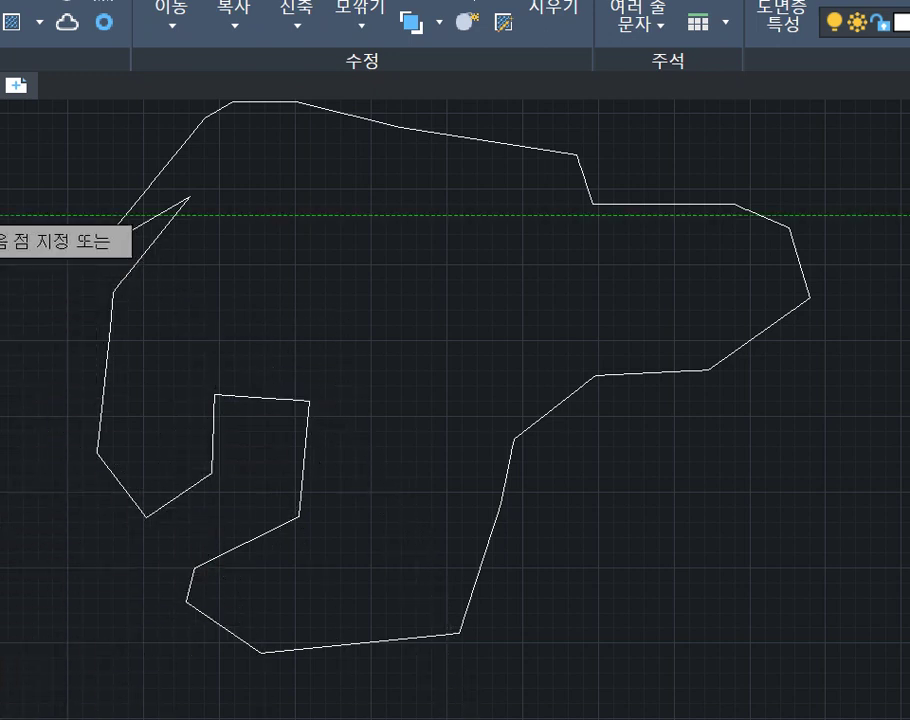
pyautogui.rightClick(98, 184)
pyautogui.click(146, 198)
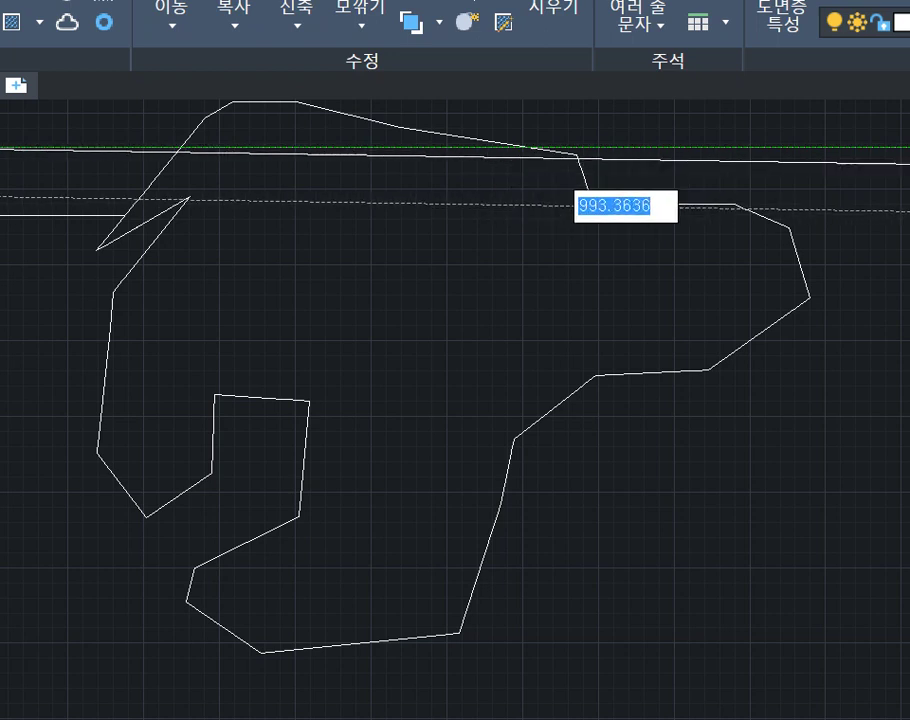
pyautogui.press('Return')
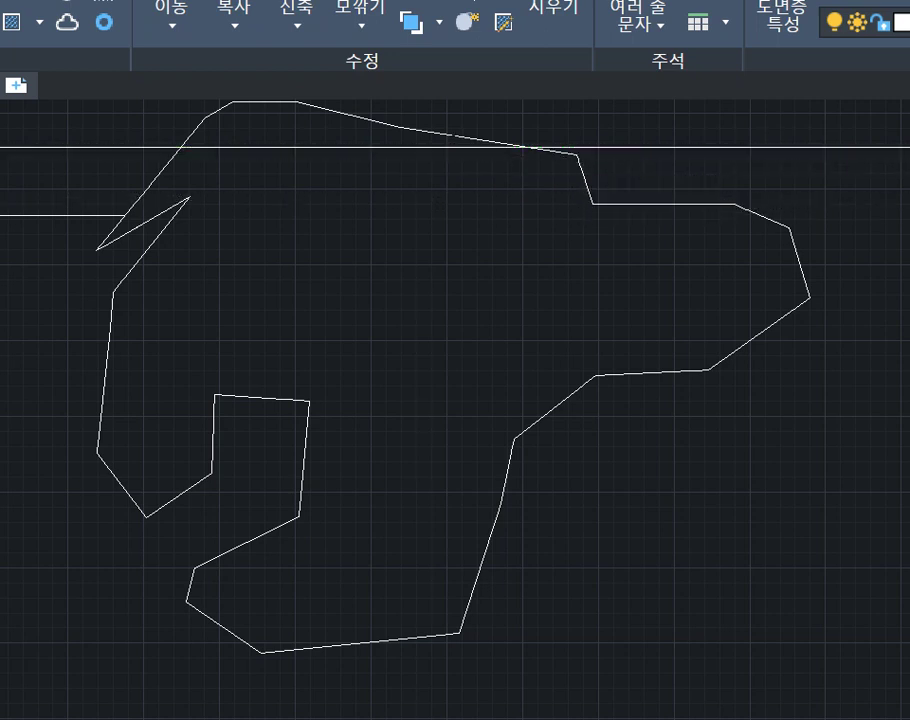
pyautogui.click(400, 258)
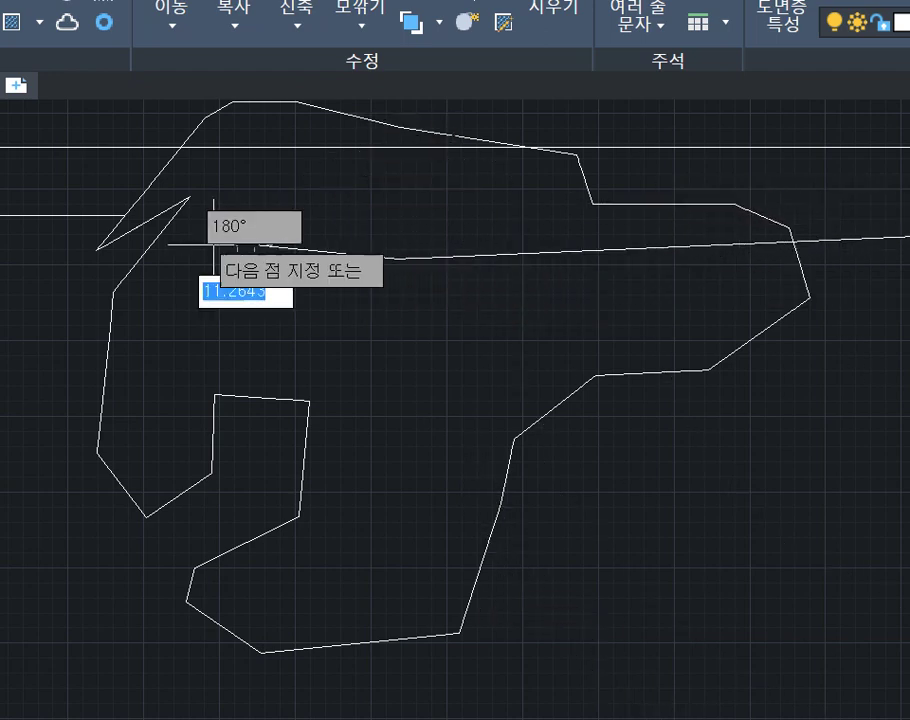
pyautogui.click(124, 215)
pyautogui.rightClick(272, 203)
pyautogui.press('Escape')
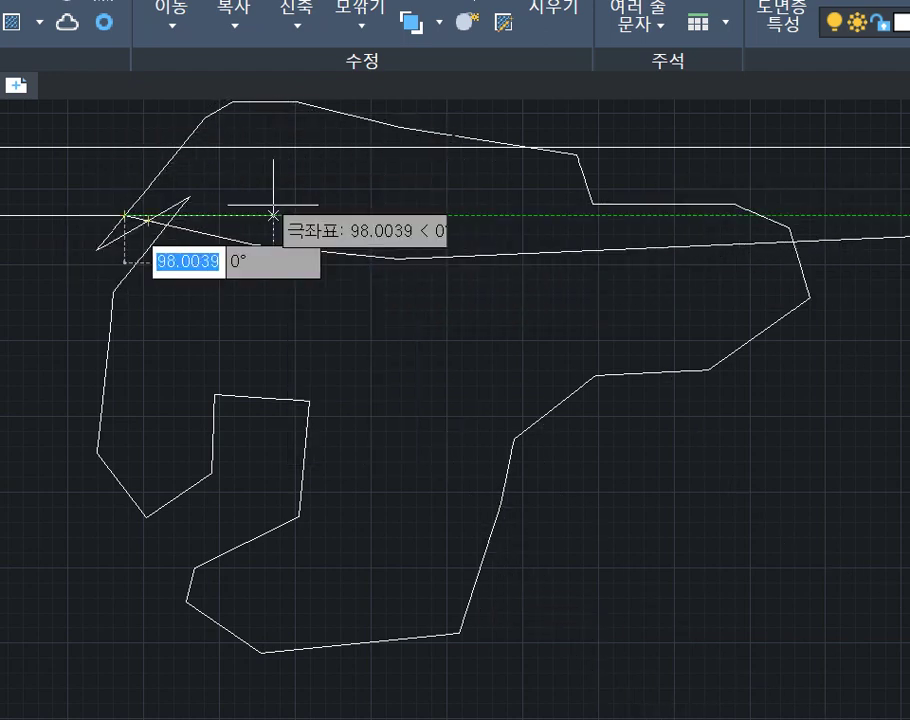
pyautogui.press('Escape')
pyautogui.scroll(-2, 551, 411)
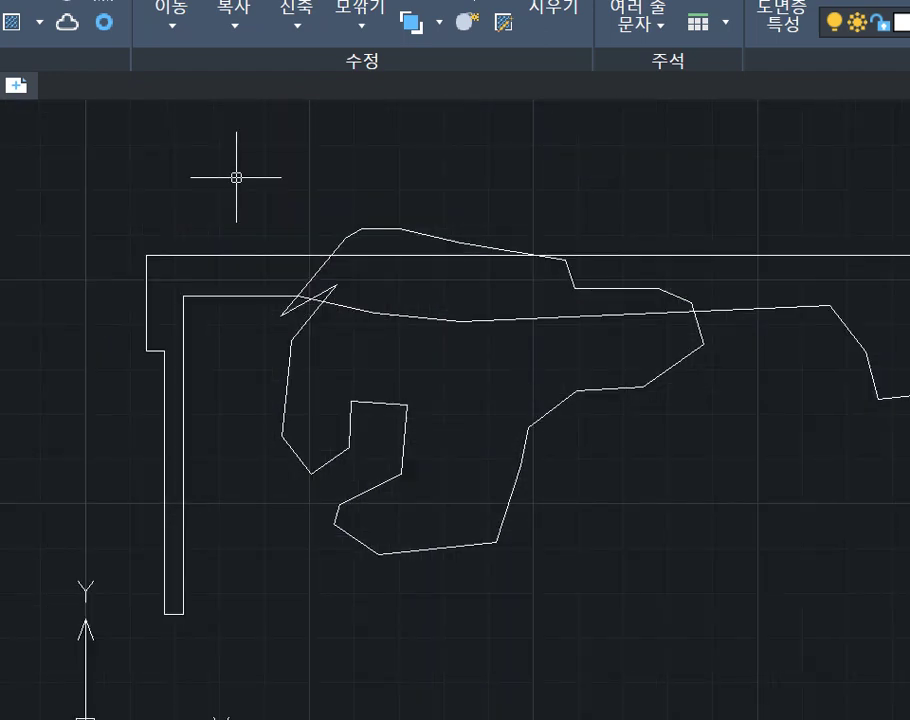
# Step: Draw a circle inside the outline using the C command
pyautogui.write('c')
pyautogui.press('Return')
pyautogui.click(470, 392)
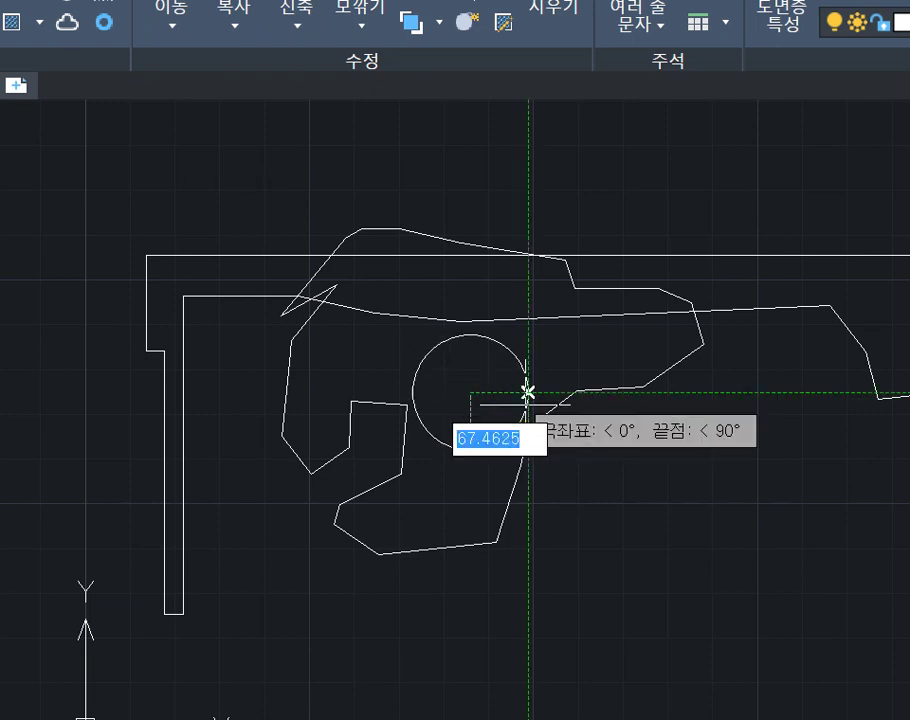
pyautogui.click(525, 405)
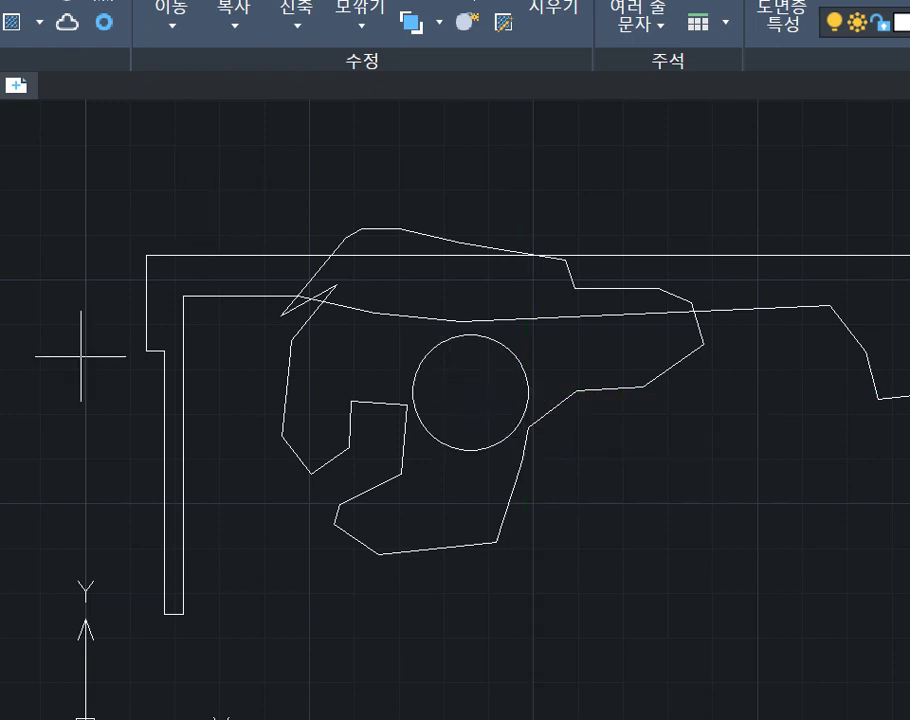
# Step: Draw a four-segment line from the L-shape's lower corner up to a snapped point
pyautogui.click(183, 613)
pyautogui.click(246, 447)
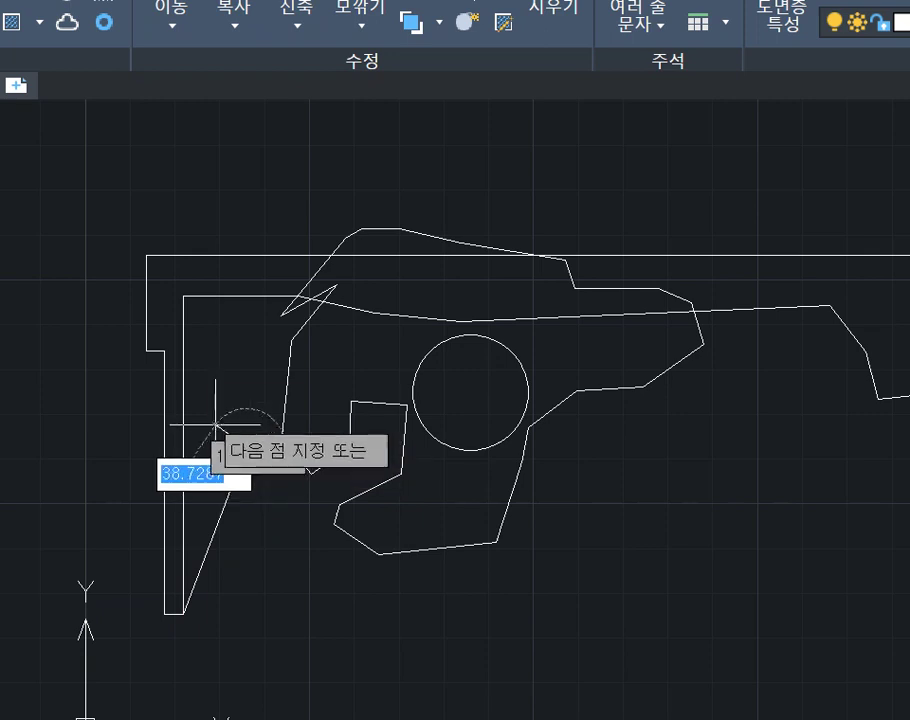
pyautogui.click(210, 424)
pyautogui.click(226, 348)
pyautogui.click(281, 315)
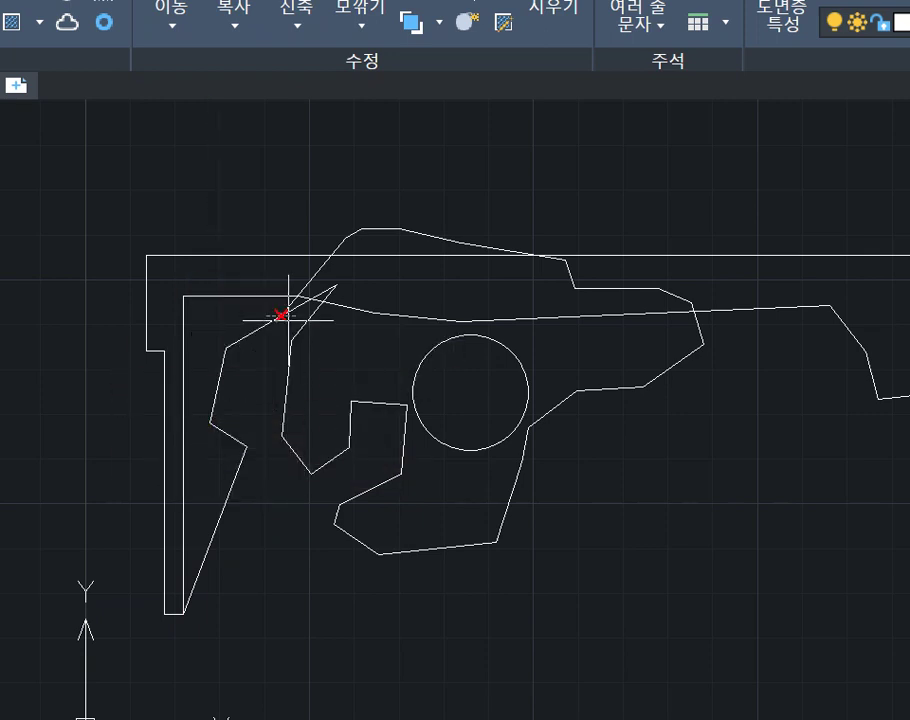
pyautogui.rightClick(283, 315)
pyautogui.click(310, 356)
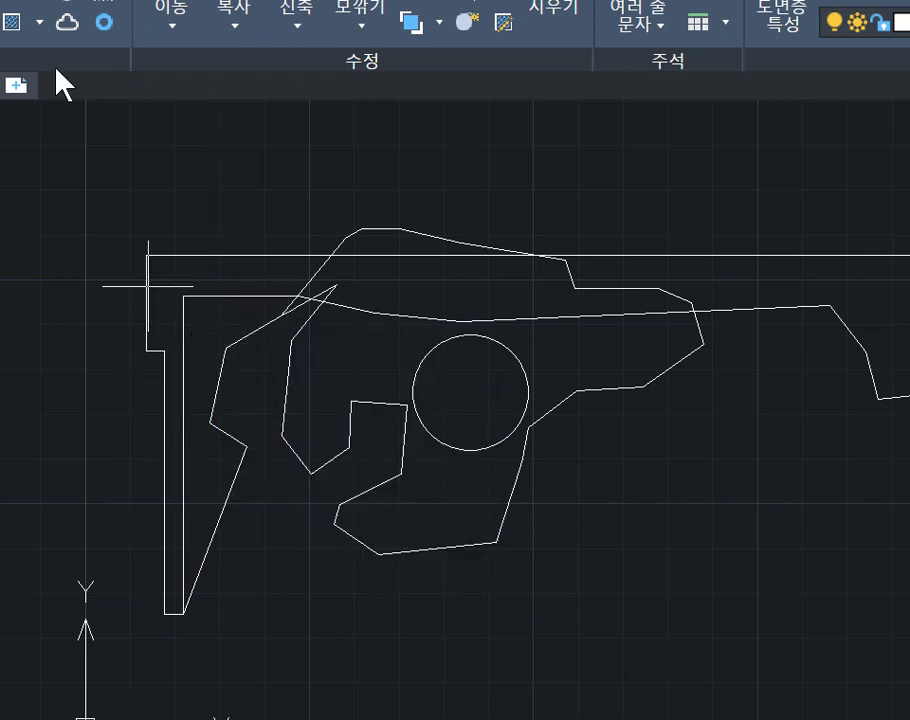
# Step: Draw a zigzag chain of lines along the top of the shape to the right edge
pyautogui.press('space')
pyautogui.click(147, 255)
pyautogui.click(185, 145)
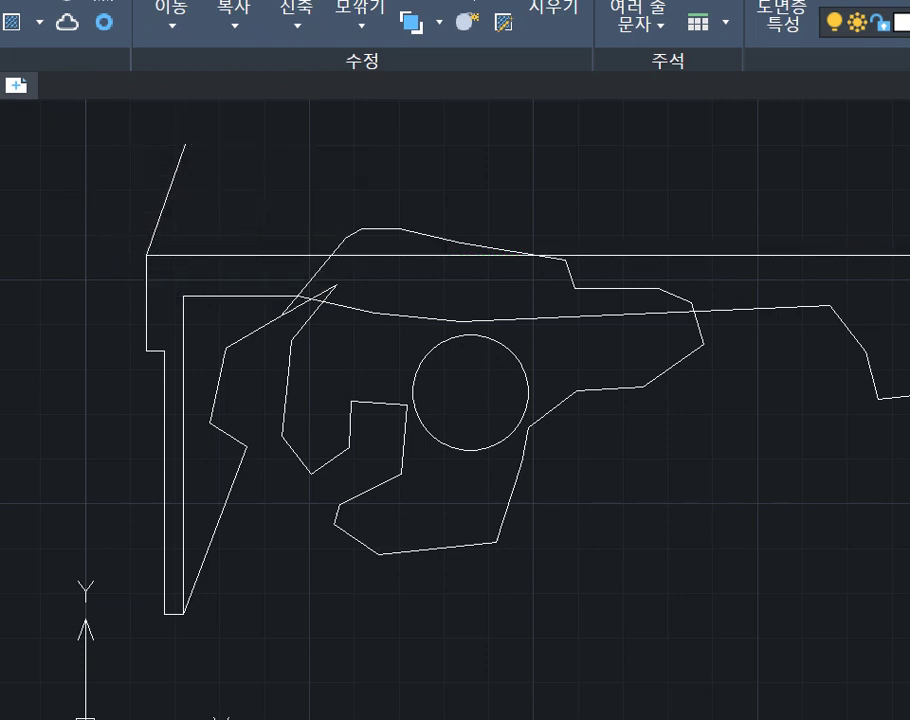
pyautogui.click(240, 145)
pyautogui.click(240, 195)
pyautogui.click(190, 222)
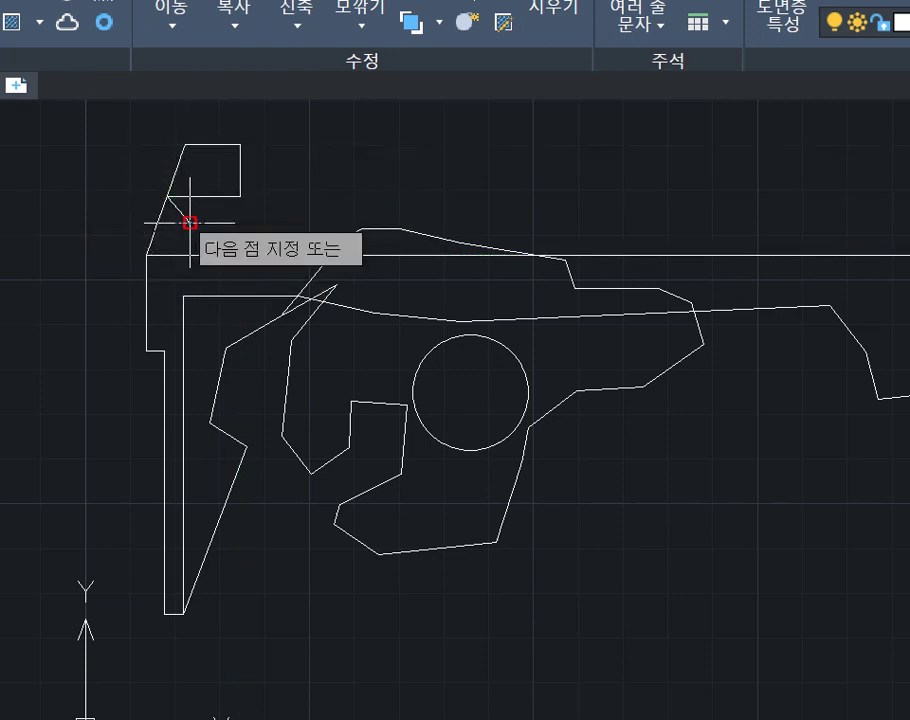
pyautogui.click(255, 222)
pyautogui.click(275, 183)
pyautogui.click(275, 153)
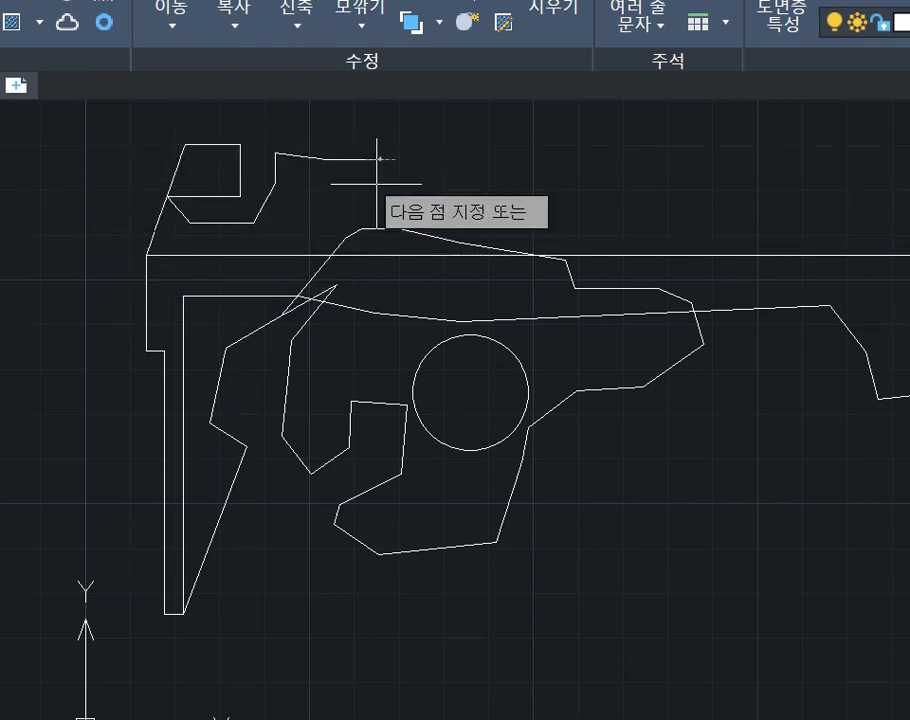
pyautogui.click(375, 157)
pyautogui.click(362, 228)
pyautogui.click(400, 228)
pyautogui.click(513, 175)
pyautogui.click(513, 150)
pyautogui.click(578, 147)
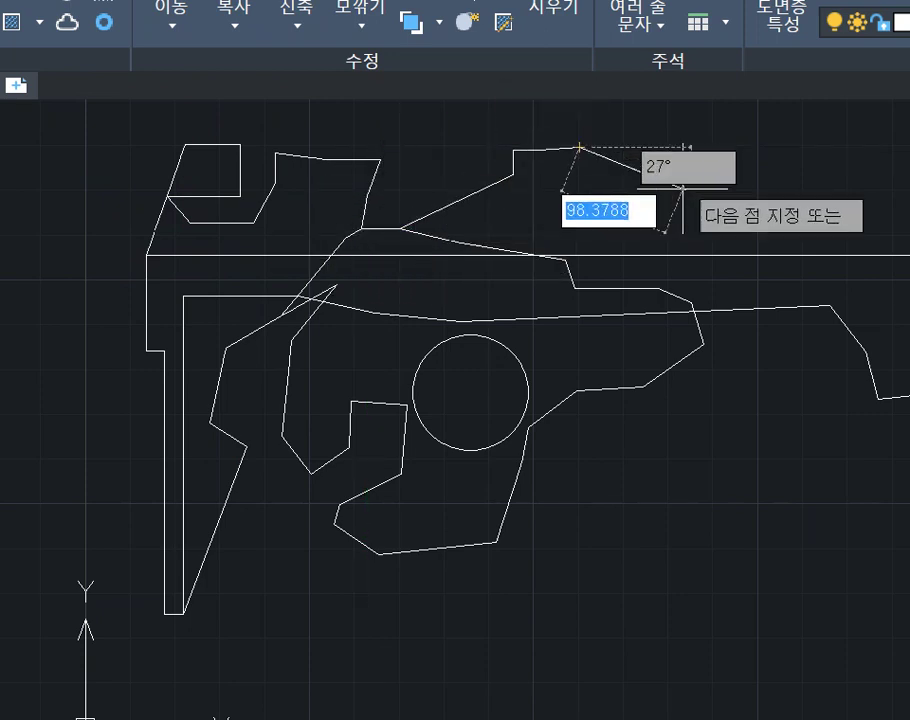
pyautogui.click(685, 188)
pyautogui.click(820, 172)
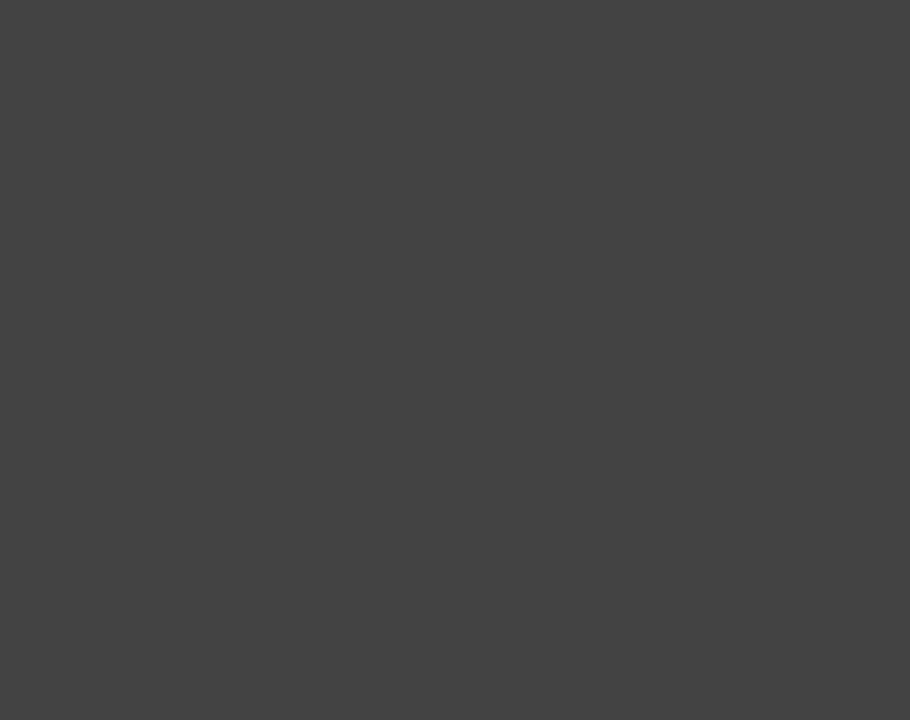
# Step: Cycle through the open windows with Alt+Tab until MotionBuilder 2024 is selected
pyautogui.hotkey('alt', 'Tab')
pyautogui.hotkey('alt', 'Tab')
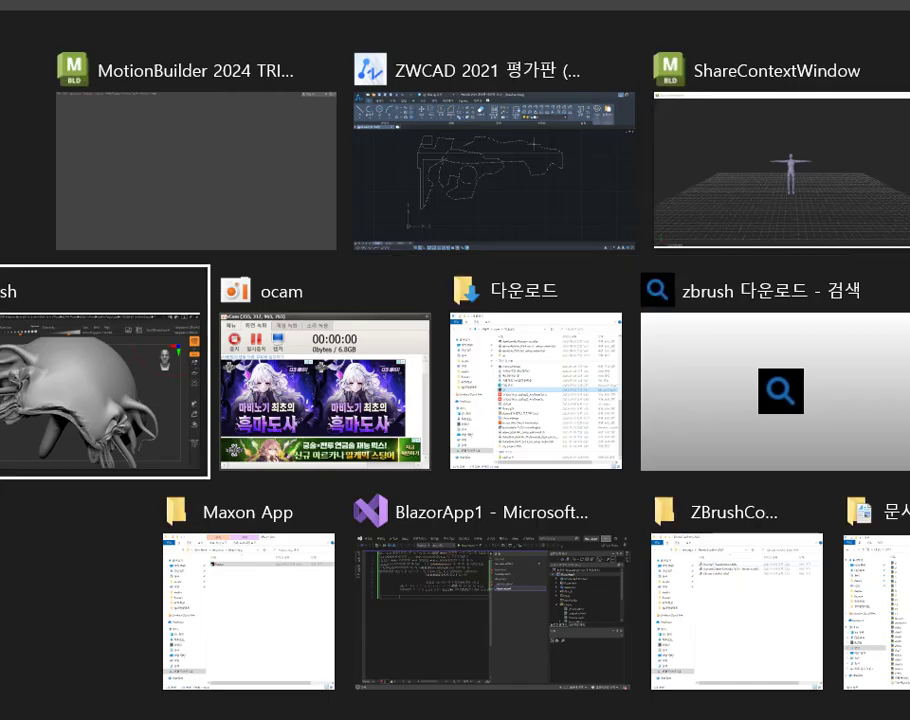
pyautogui.hotkey('alt', 'Tab')
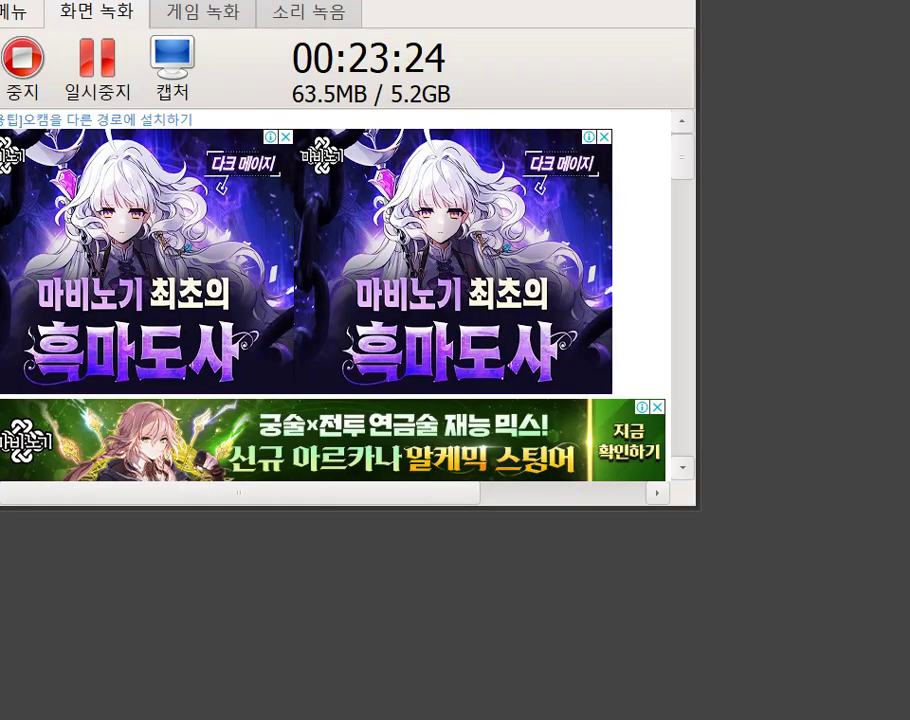
pyautogui.hotkey('alt', 'Tab')
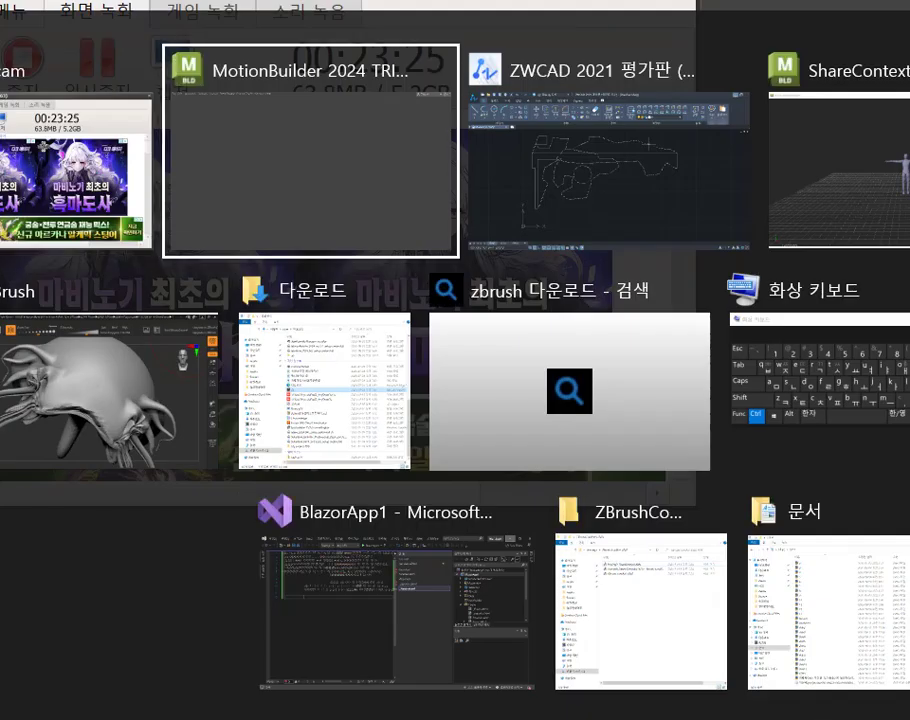
pyautogui.hotkey('alt', 'Tab')
pyautogui.hotkey('alt', 'Tab')
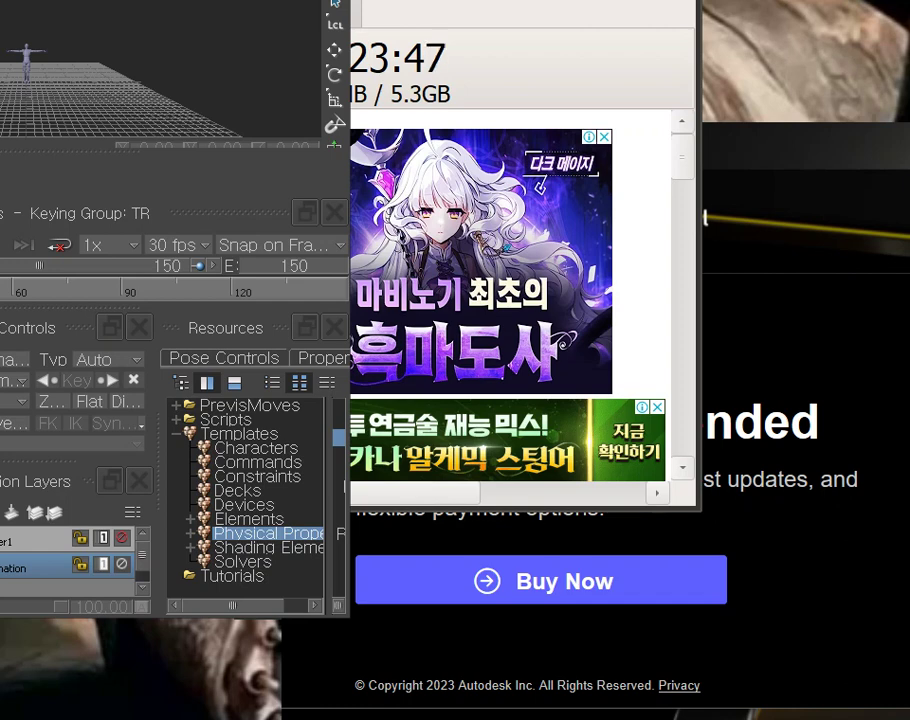
# Step: Close MotionBuilder without saving changes, then minimize the ocam recorder window
pyautogui.hotkey('alt', 'F4')
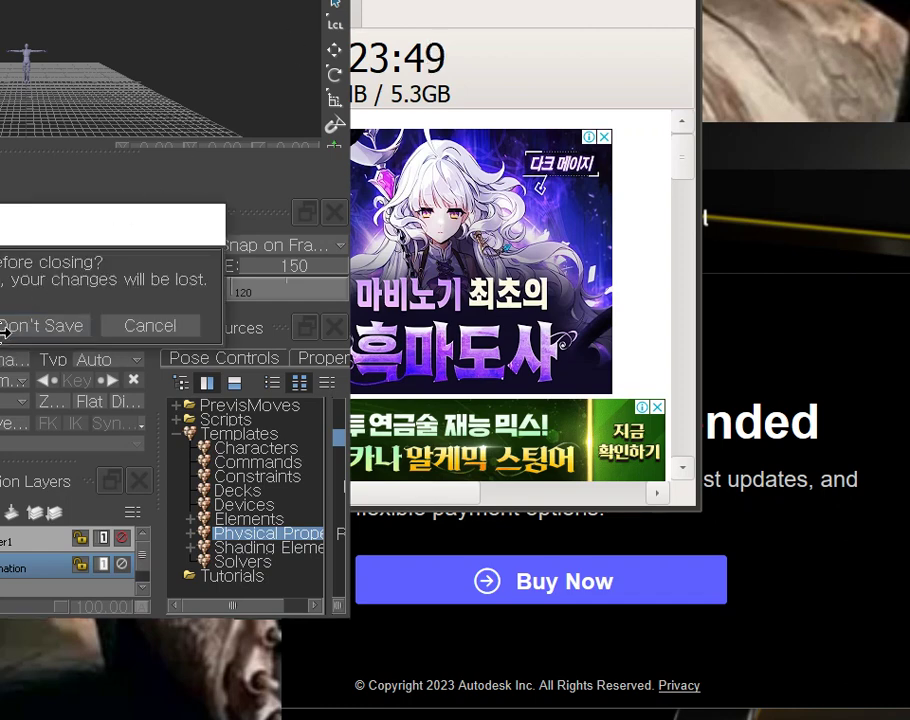
pyautogui.click(30, 325)
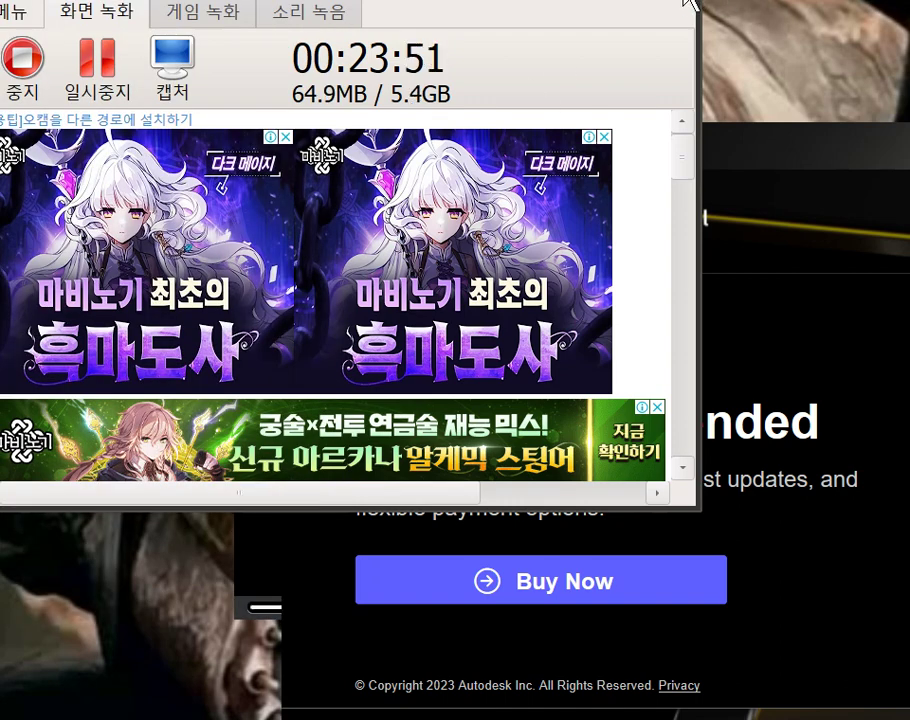
pyautogui.click(686, 3)
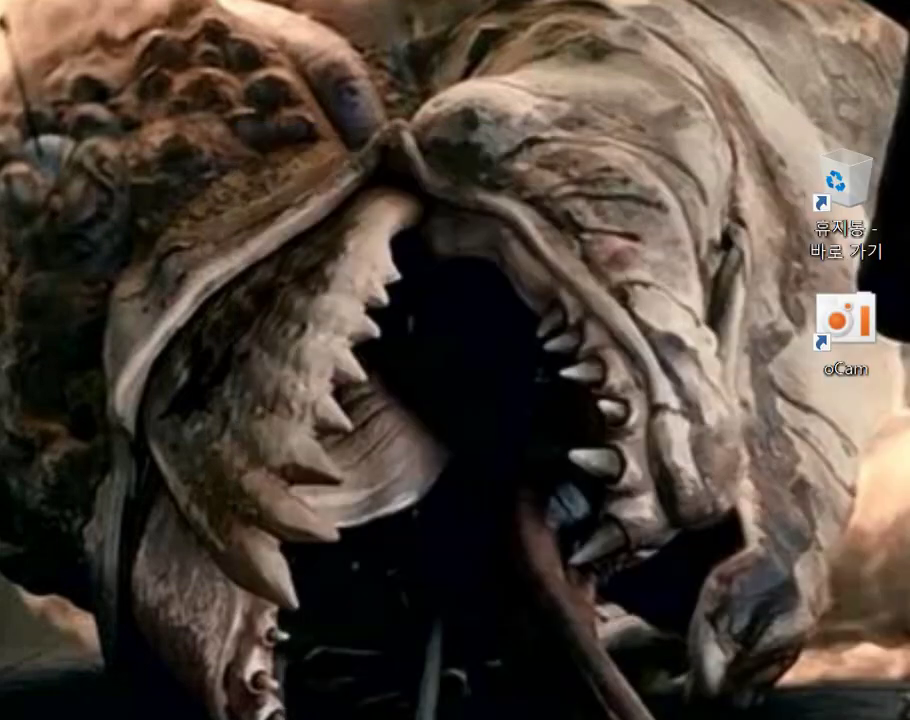
# Step: Scroll through the Start menu's installed apps list, then bring up the Windows Search home panel
pyautogui.press('super')
pyautogui.scroll(-2, 20, 566)
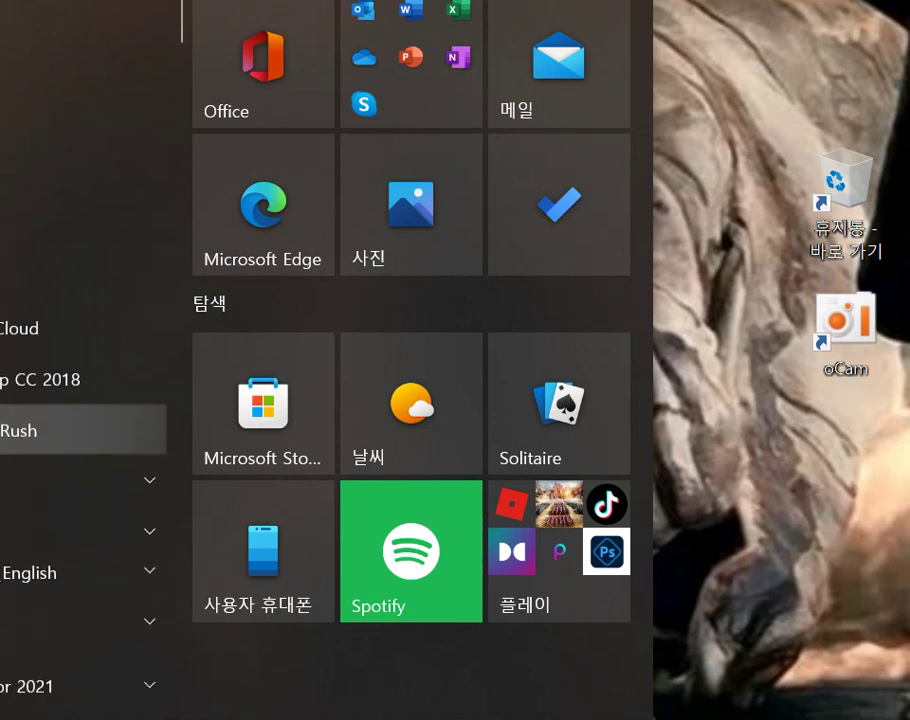
pyautogui.scroll(2, 20, 574)
pyautogui.scroll(-15, 20, 570)
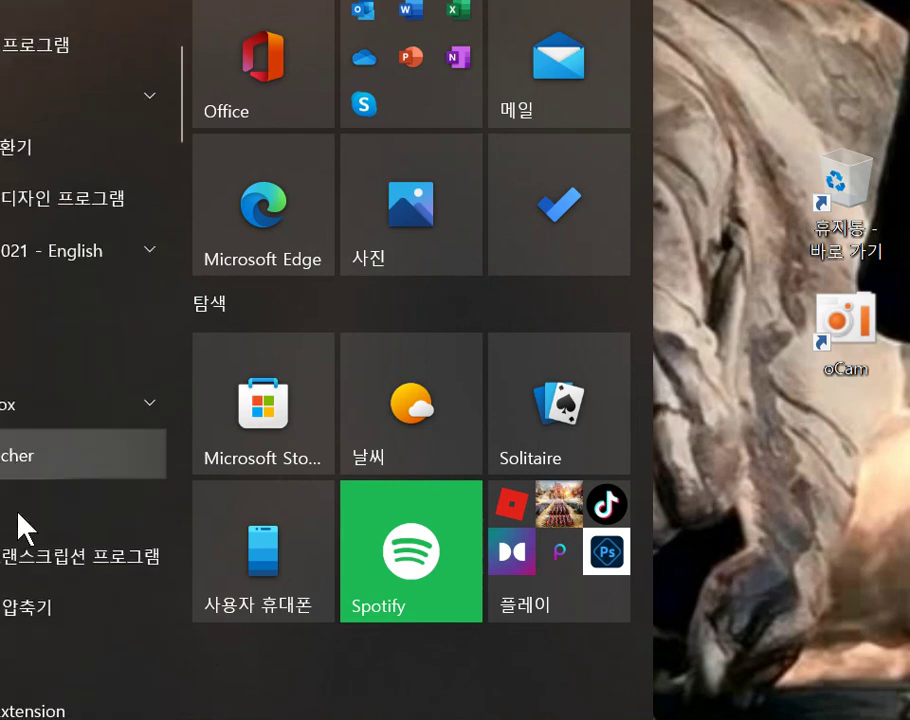
pyautogui.scroll(-20, 17, 514)
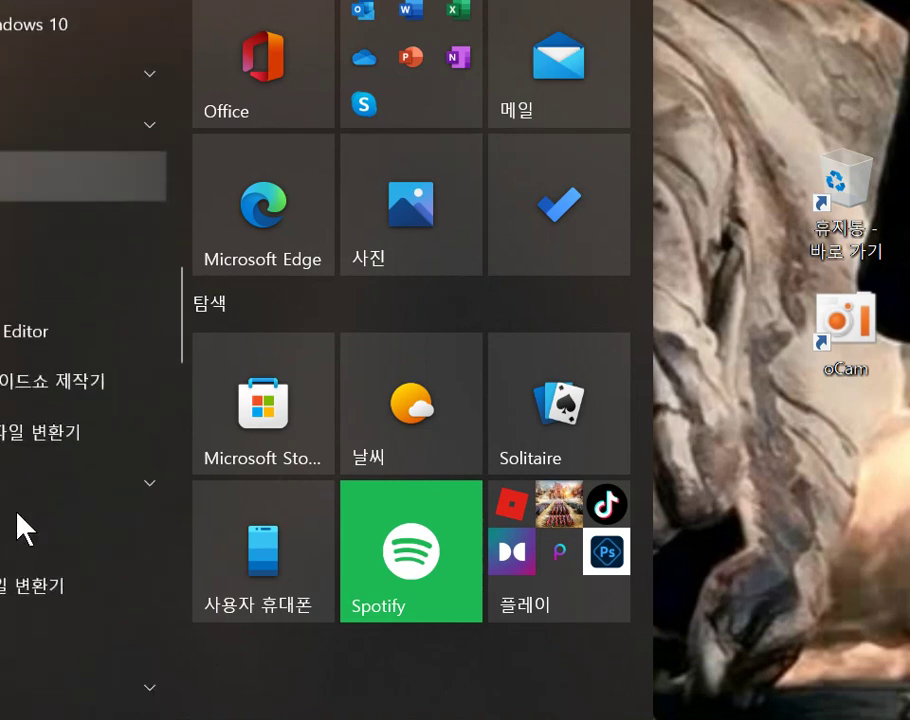
pyautogui.scroll(-20, 17, 532)
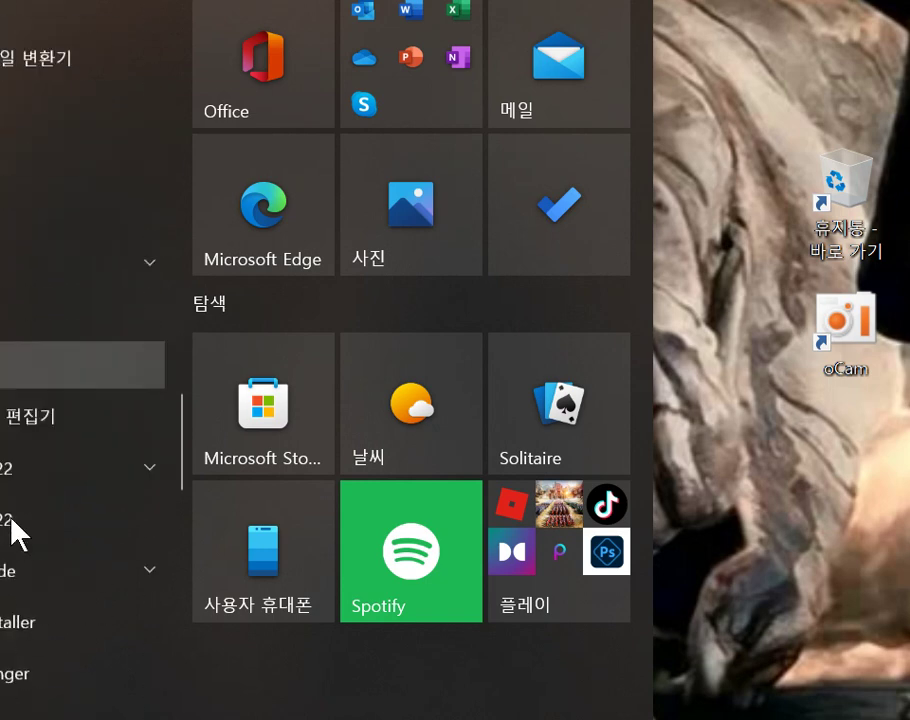
pyautogui.scroll(-20, 17, 533)
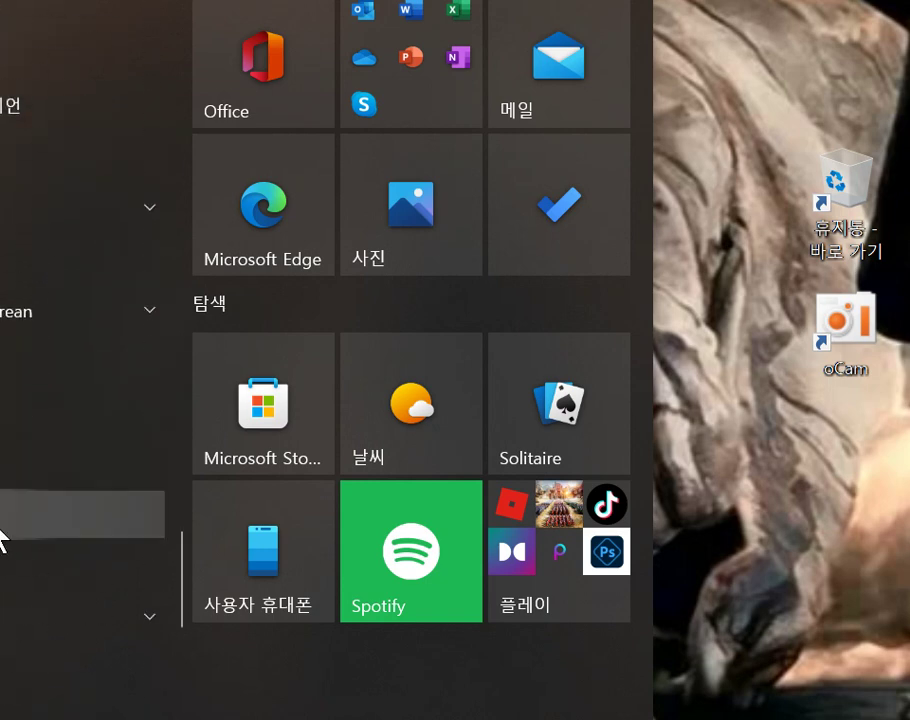
pyautogui.scroll(-15, 3, 540)
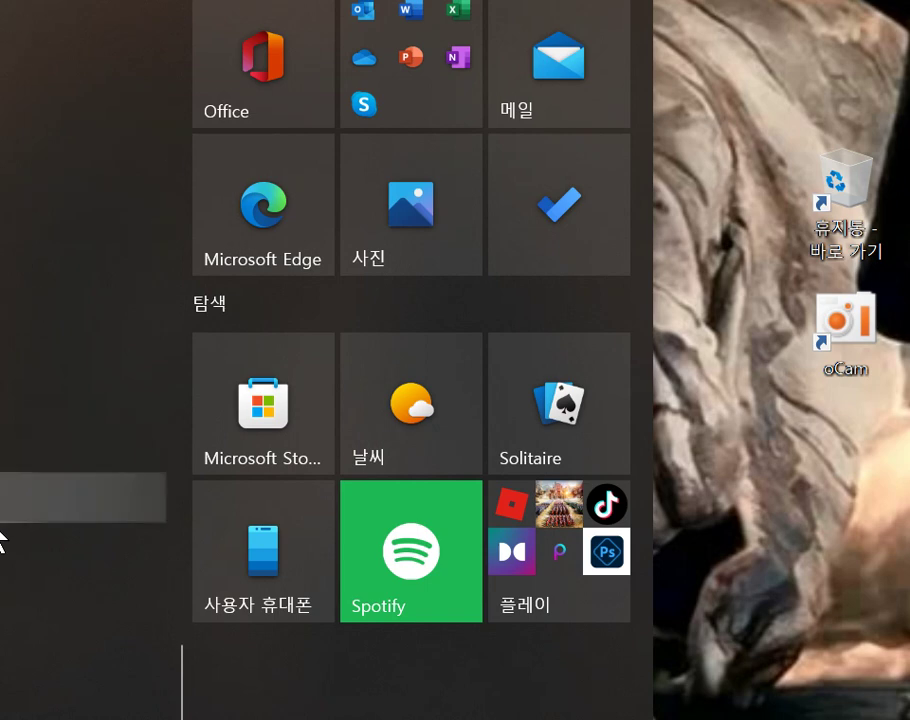
pyautogui.scroll(-5, 3, 540)
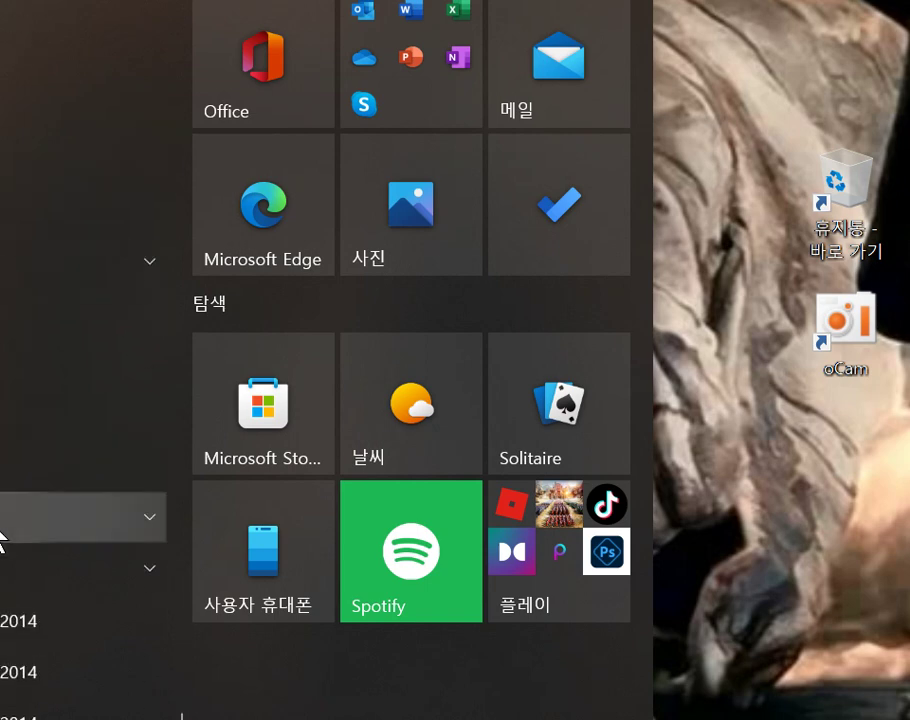
pyautogui.scroll(10, 3, 535)
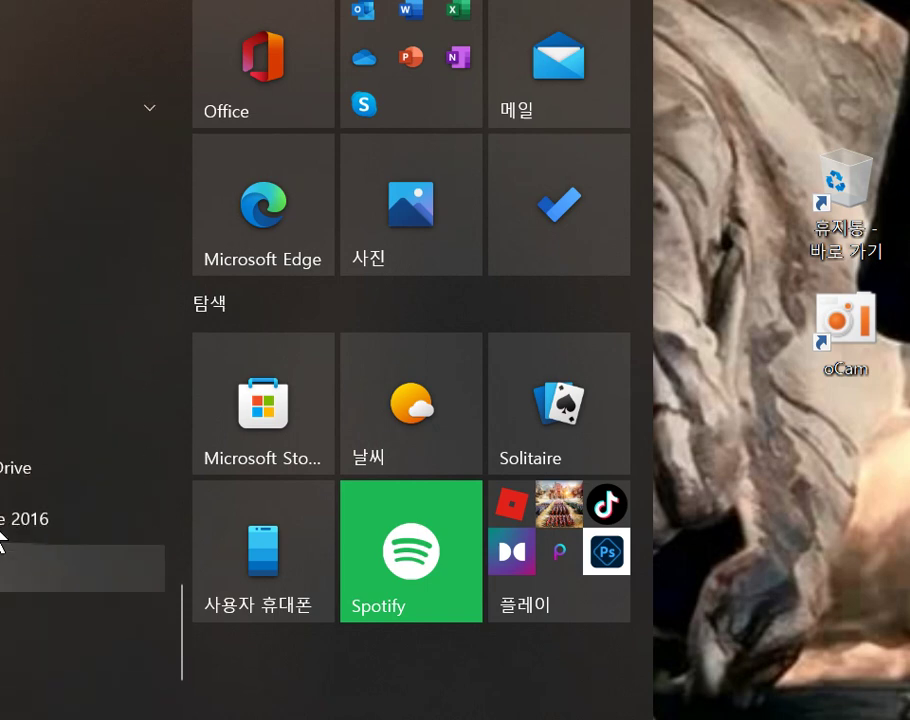
pyautogui.scroll(10, 2, 538)
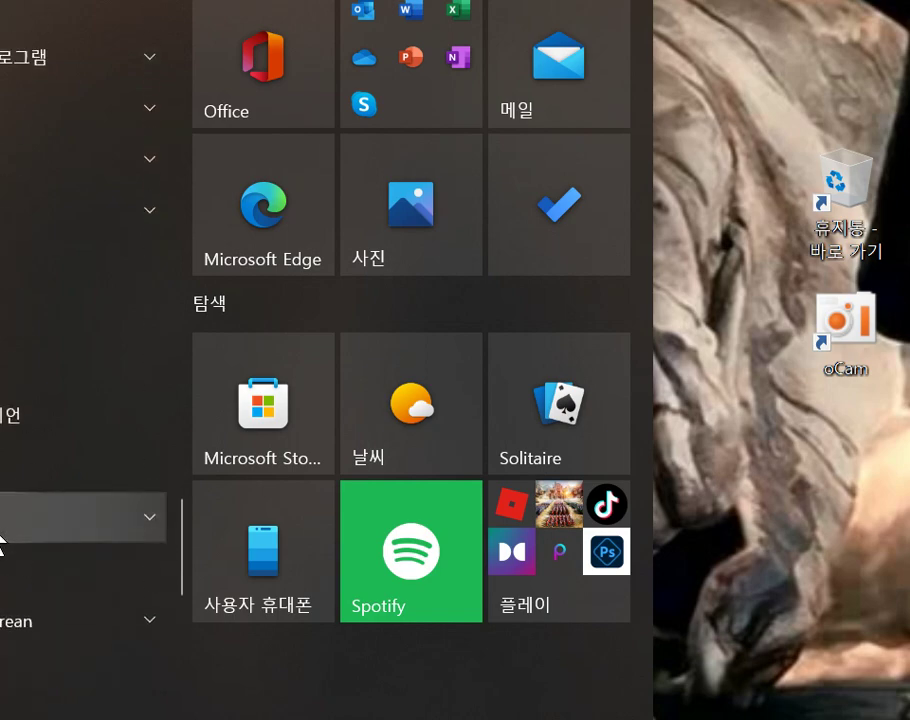
pyautogui.press('Escape')
pyautogui.press('super')
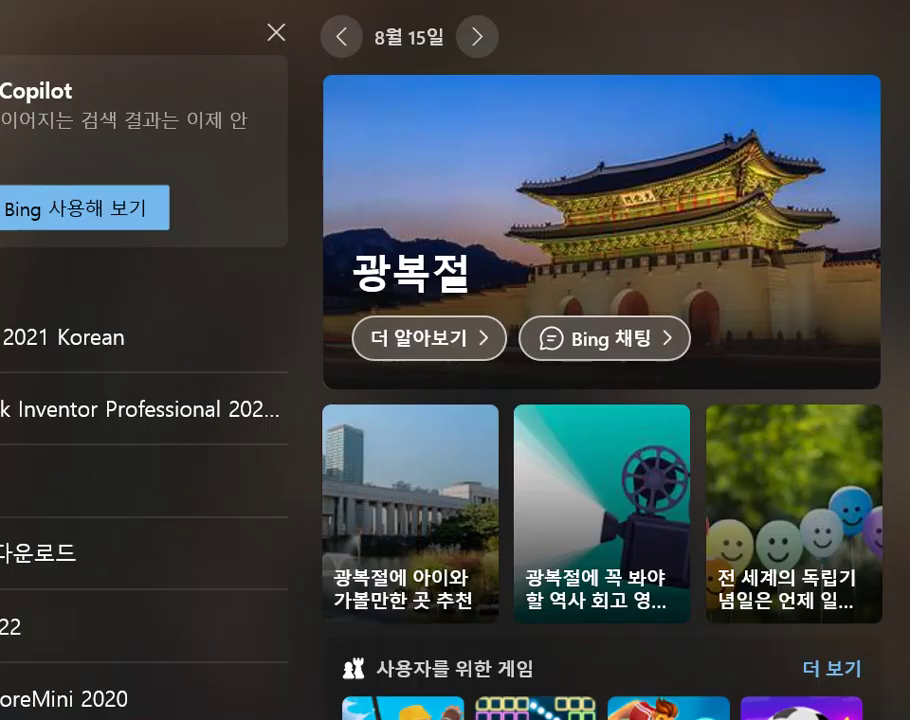
# Step: Search 'inventor', cancel removing recent file 배치2, and launch Inventor Professional 2021
pyautogui.press('super')
pyautogui.write('ntor')
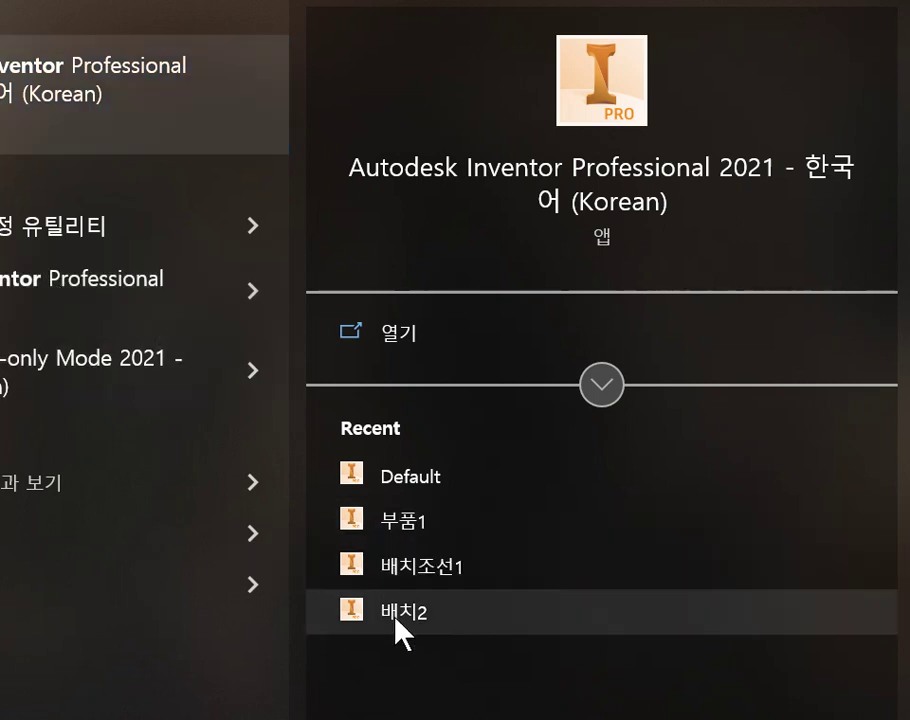
pyautogui.click(396, 618)
pyautogui.click(728, 73)
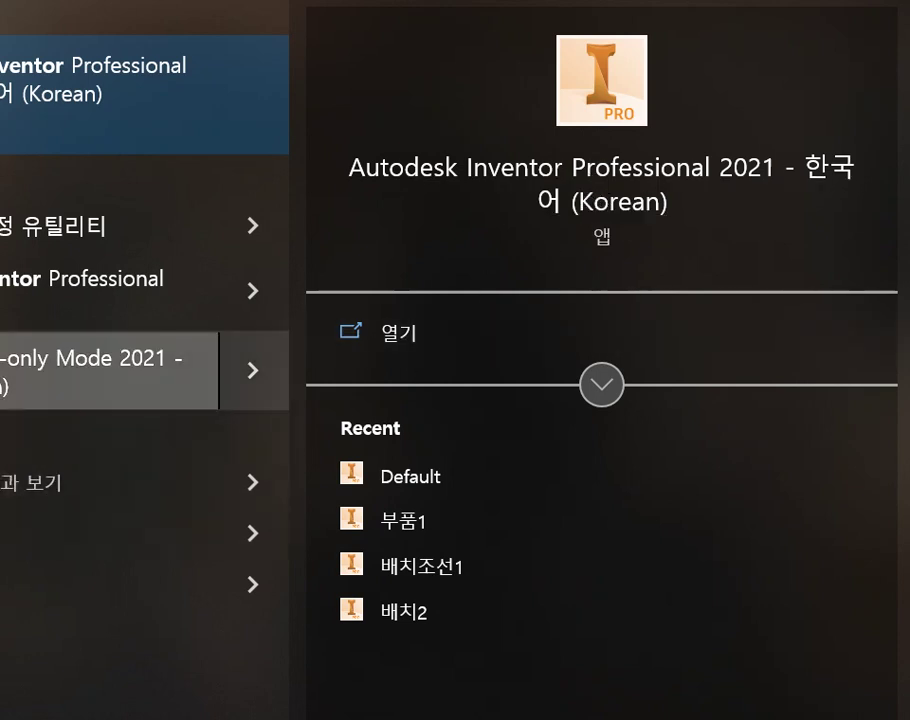
pyautogui.click(31, 295)
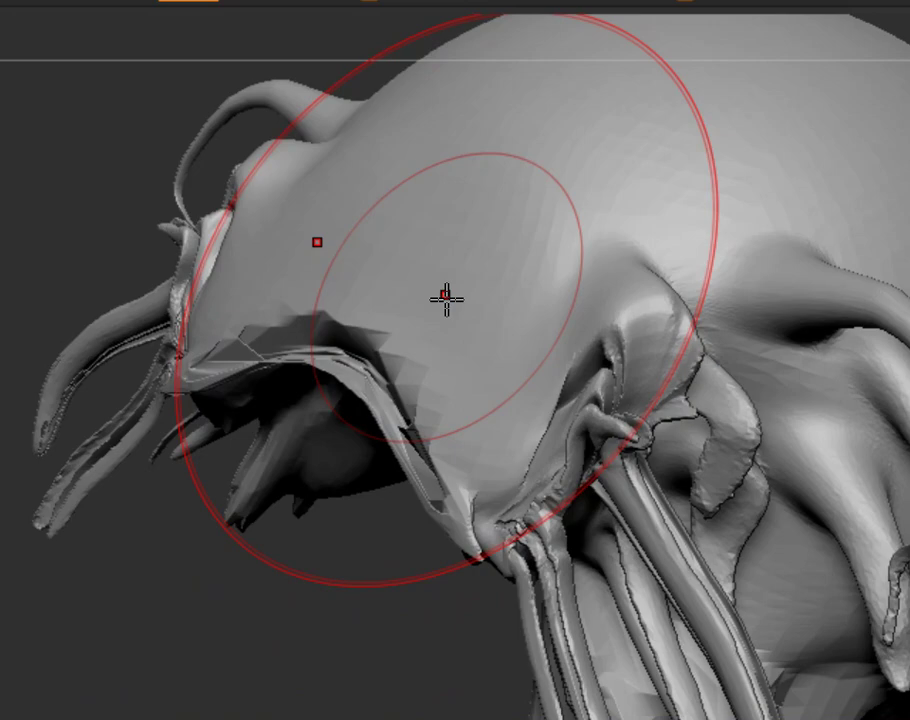
# Step: Orbit the tentacled creature to view its head and underside, then begin saving with Ctrl+S
pyautogui.moveTo(446, 297)
pyautogui.mouseDown()
pyautogui.moveTo(583, 315)
pyautogui.moveTo(540, 325)
pyautogui.moveTo(540, 315)
pyautogui.moveTo(485, 293)
pyautogui.moveTo(514, 274)
pyautogui.moveTo(524, 289)
pyautogui.moveTo(611, 189)
pyautogui.moveTo(532, 350)
pyautogui.moveTo(585, 299)
pyautogui.mouseUp()
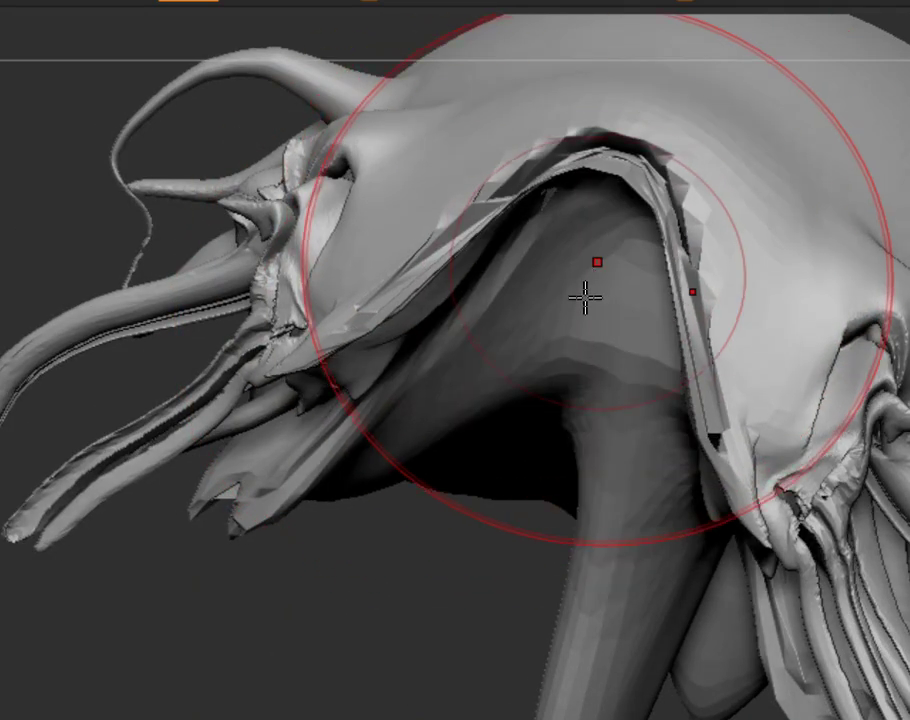
pyautogui.moveTo(631, 262)
pyautogui.mouseDown()
pyautogui.moveTo(687, 162)
pyautogui.moveTo(500, 345)
pyautogui.moveTo(538, 305)
pyautogui.moveTo(548, 321)
pyautogui.moveTo(568, 315)
pyautogui.moveTo(351, 219)
pyautogui.mouseUp()
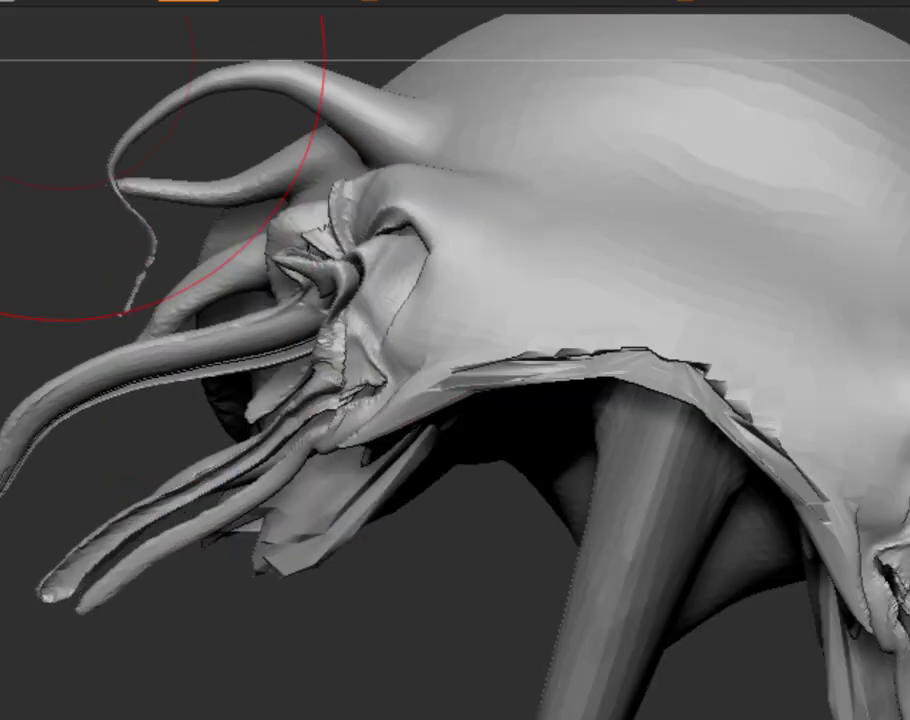
pyautogui.hotkey('ctrl', 's')
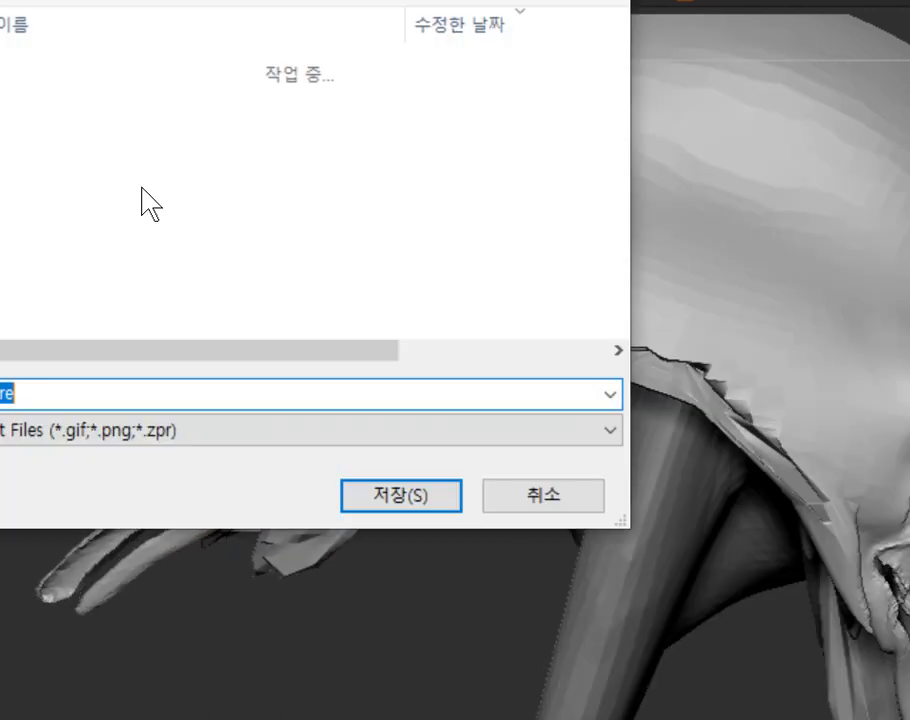
# Step: Save the ZBrush project as NewSphere4 (.zpr), agreeing to the save-changes prompts
pyautogui.click(201, 393)
pyautogui.write('3')
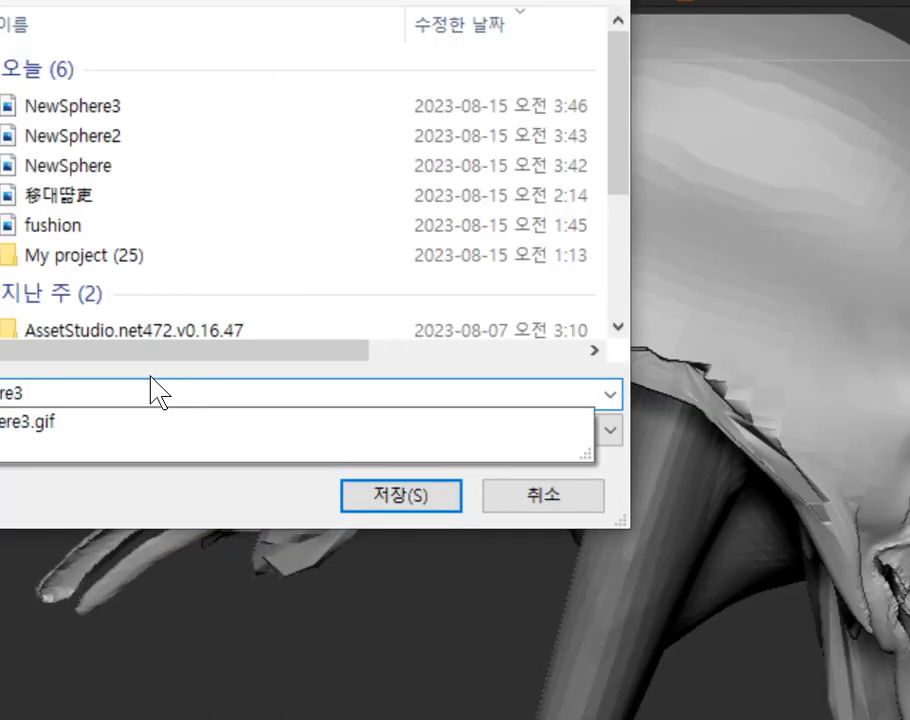
pyautogui.click(60, 388)
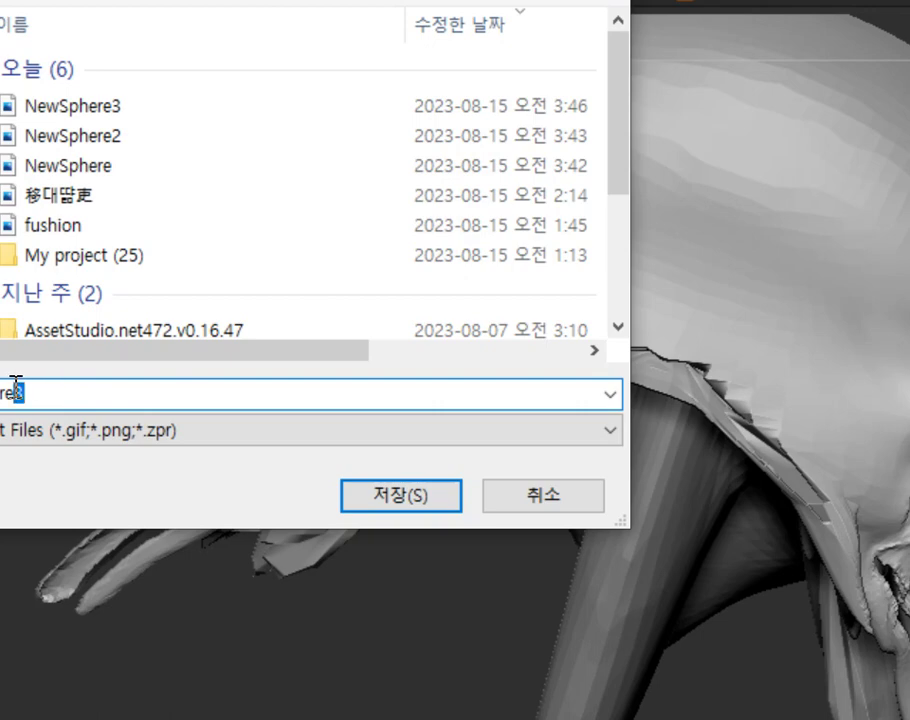
pyautogui.click(362, 508)
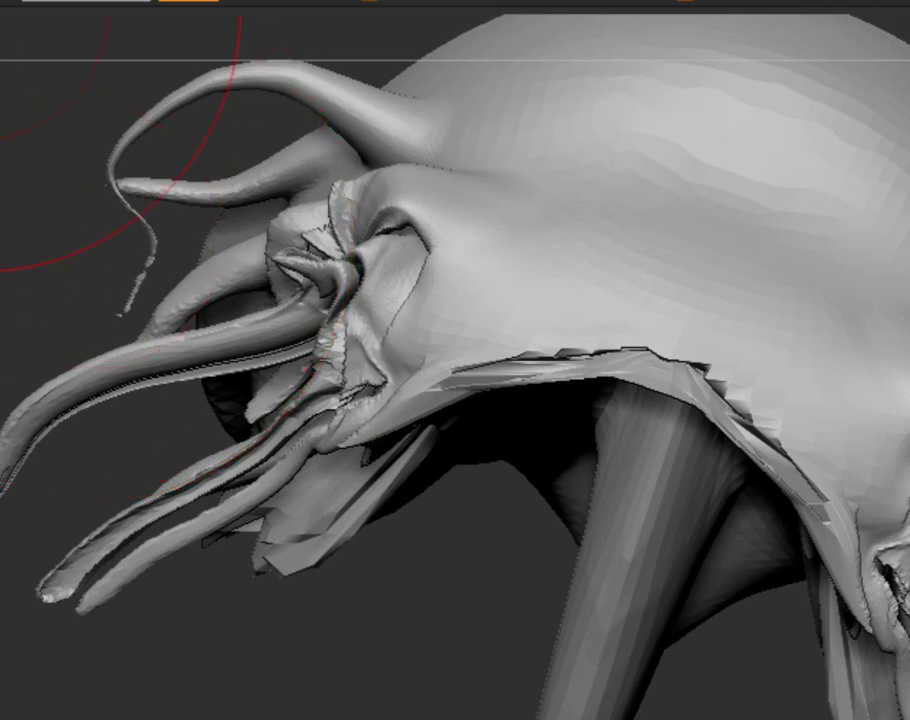
pyautogui.click(112, 4)
pyautogui.click(626, 484)
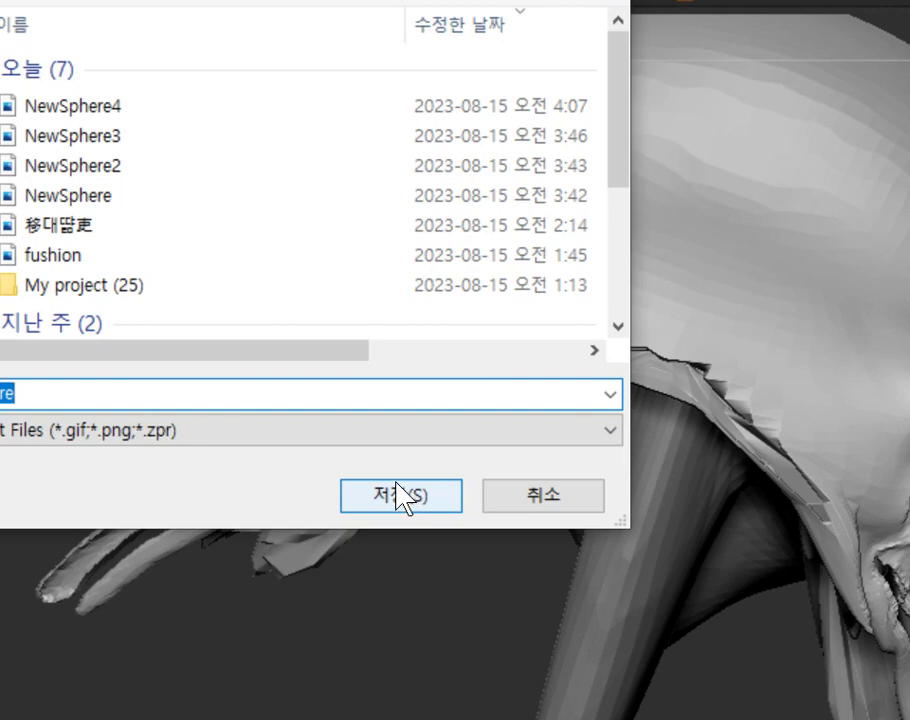
pyautogui.click(405, 494)
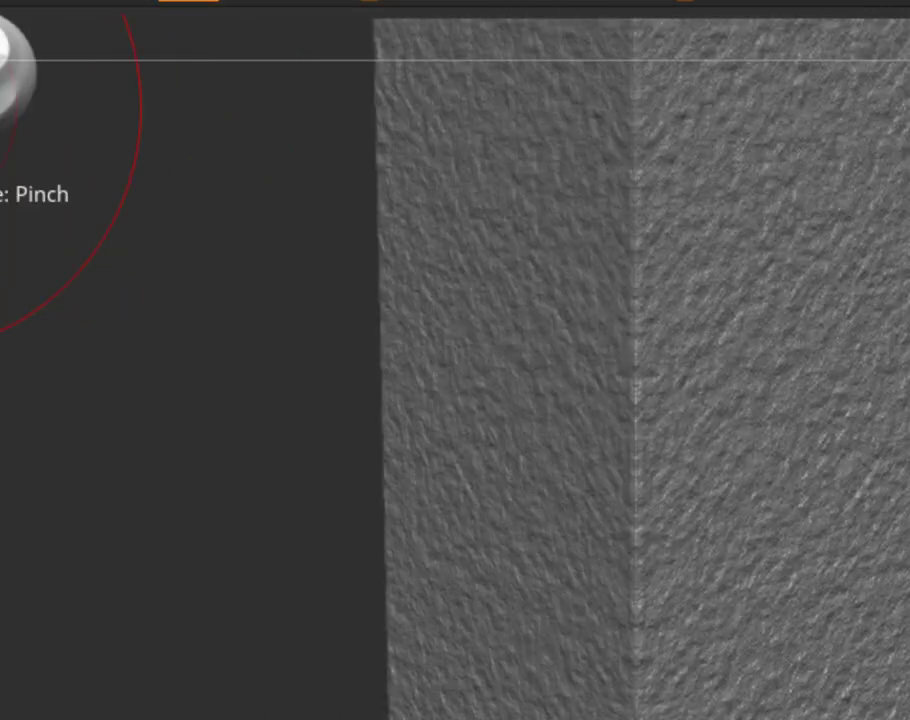
# Step: Pinch a sharp crease along the seam, pull out a nose-like bulge, and smooth the upper neck
pyautogui.moveTo(595, 217)
pyautogui.mouseDown()
pyautogui.moveTo(727, 227)
pyautogui.moveTo(504, 240)
pyautogui.moveTo(536, 382)
pyautogui.moveTo(585, 203)
pyautogui.mouseUp()
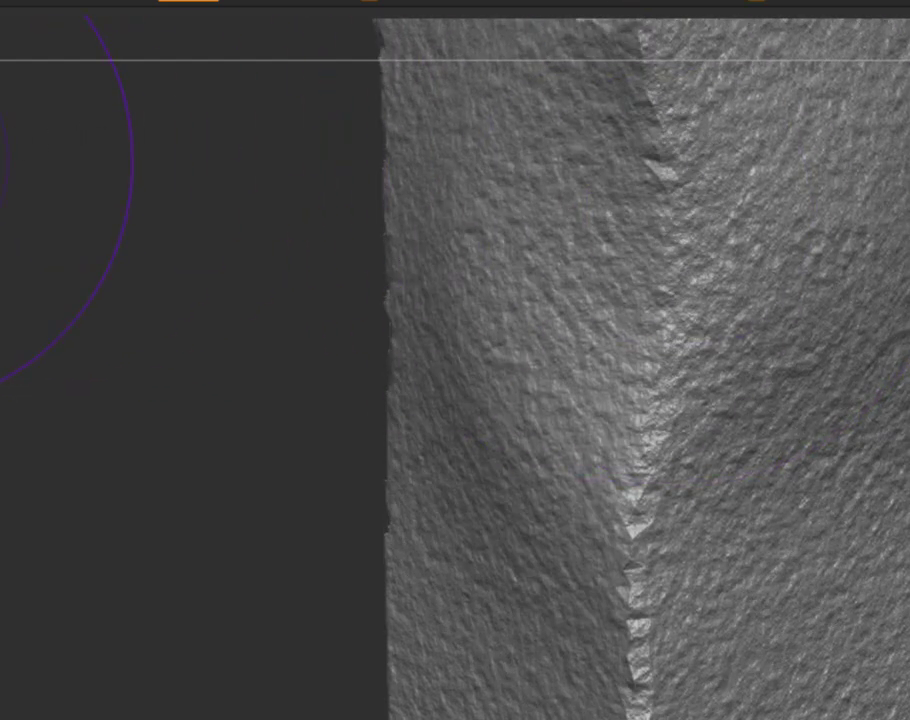
pyautogui.moveTo(445, 209)
pyautogui.mouseDown()
pyautogui.moveTo(290, 256)
pyautogui.moveTo(449, 412)
pyautogui.moveTo(483, 181)
pyautogui.moveTo(448, 298)
pyautogui.moveTo(463, 285)
pyautogui.moveTo(447, 200)
pyautogui.mouseUp()
pyautogui.moveTo(340, 440); pyautogui.dragTo(508, 357)
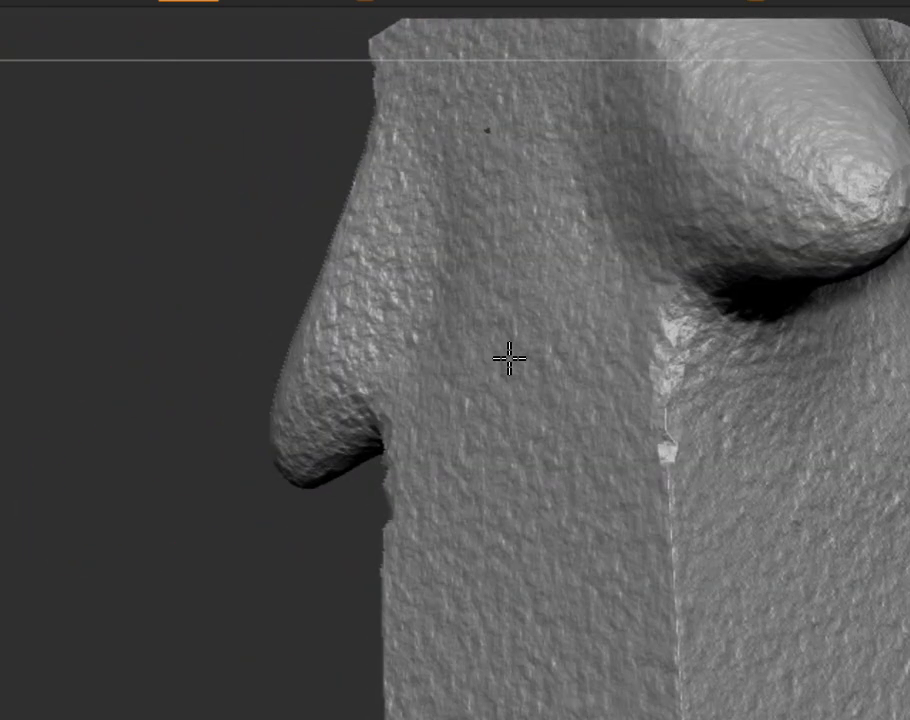
pyautogui.moveTo(695, 406)
pyautogui.mouseDown()
pyautogui.moveTo(770, 418)
pyautogui.moveTo(840, 473)
pyautogui.moveTo(792, 471)
pyautogui.moveTo(656, 380)
pyautogui.moveTo(603, 492)
pyautogui.moveTo(642, 262)
pyautogui.moveTo(628, 223)
pyautogui.moveTo(622, 443)
pyautogui.mouseUp()
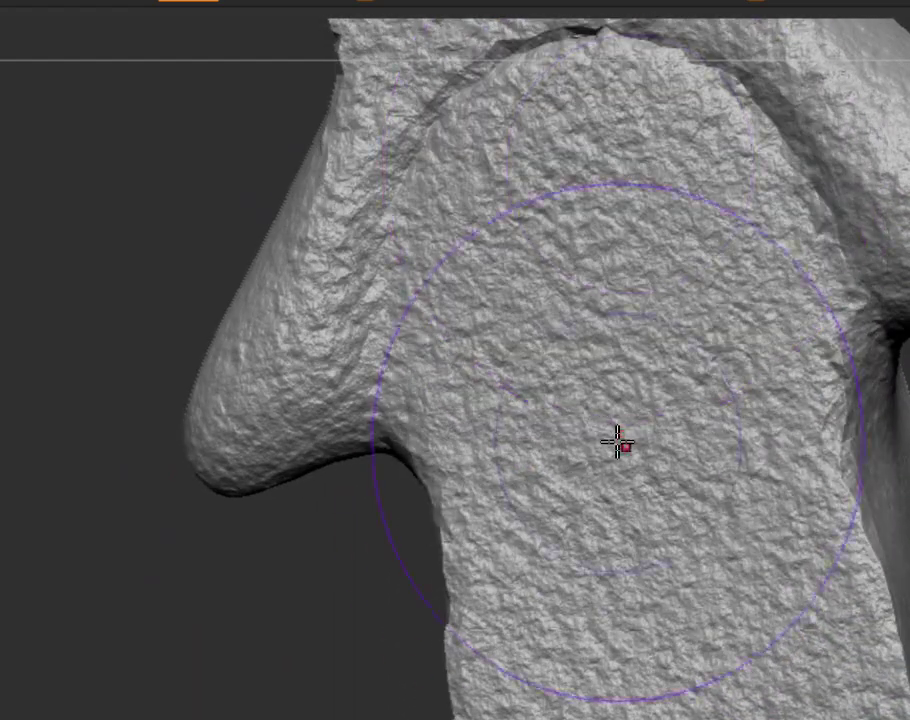
pyautogui.moveTo(628, 242)
pyautogui.keyDown('shift'); pyautogui.mouseDown()
pyautogui.moveTo(646, 126)
pyautogui.moveTo(591, 152)
pyautogui.moveTo(470, 140)
pyautogui.mouseUp(); pyautogui.keyUp('shift')
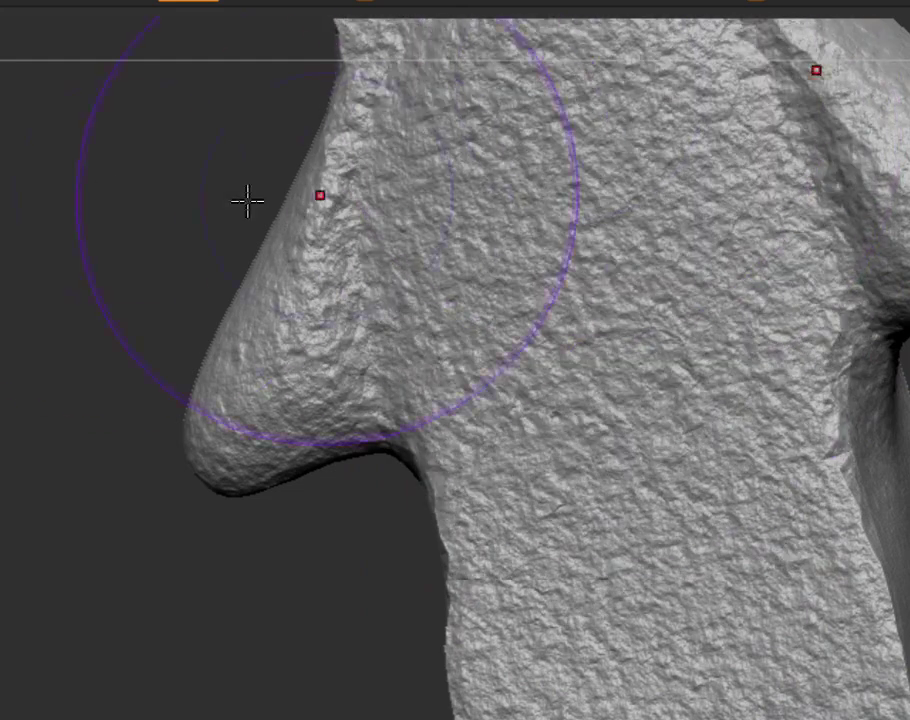
# Step: With the Move brush, pull the nose bridge and tip down and to the left
pyautogui.press('b')
pyautogui.press('m')
pyautogui.press('v')
pyautogui.moveTo(303, 299)
pyautogui.mouseDown()
pyautogui.moveTo(250, 264)
pyautogui.moveTo(111, 336)
pyautogui.moveTo(162, 435)
pyautogui.moveTo(230, 473)
pyautogui.moveTo(532, 329)
pyautogui.moveTo(343, 493)
pyautogui.moveTo(498, 471)
pyautogui.moveTo(522, 376)
pyautogui.moveTo(585, 217)
pyautogui.moveTo(585, 228)
pyautogui.moveTo(315, 480)
pyautogui.moveTo(305, 545)
pyautogui.moveTo(412, 481)
pyautogui.mouseUp()
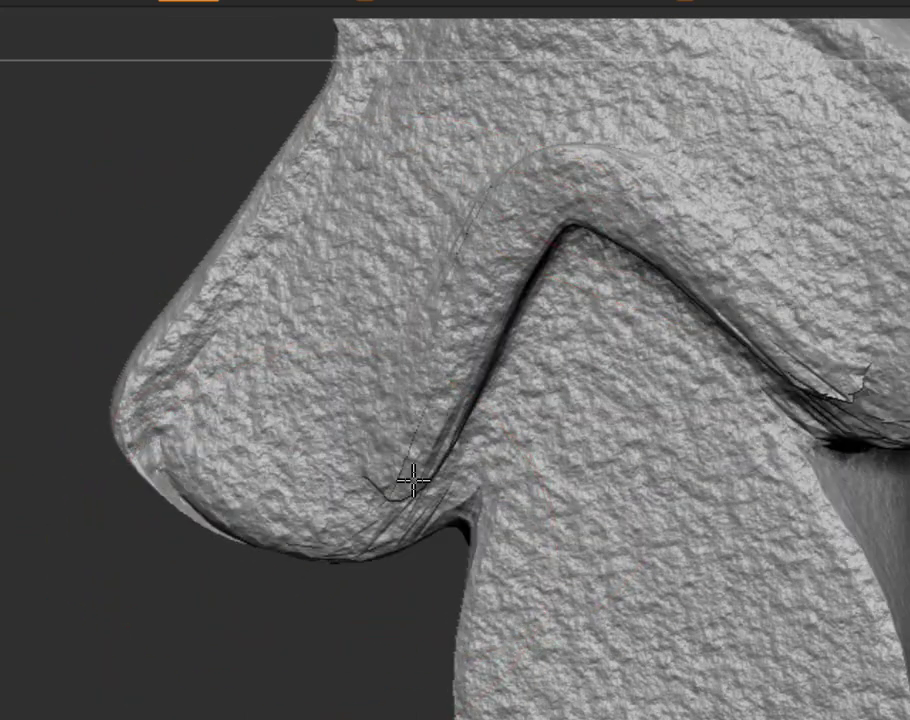
pyautogui.moveTo(183, 468); pyautogui.dragTo(125, 612)
# Step: With Snake Hook, resculpt the crease into a sharper fold and reshape the lower-left tip
pyautogui.press('b')
pyautogui.press('s')
pyautogui.press('h')
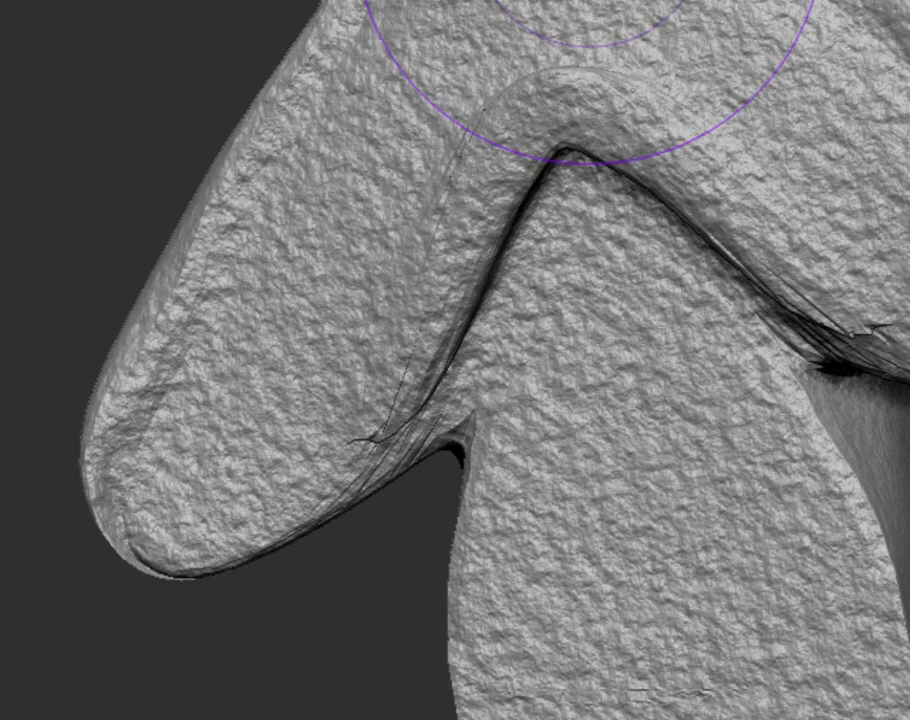
pyautogui.moveTo(284, 260)
pyautogui.mouseDown()
pyautogui.moveTo(329, 246)
pyautogui.moveTo(309, 290)
pyautogui.mouseUp()
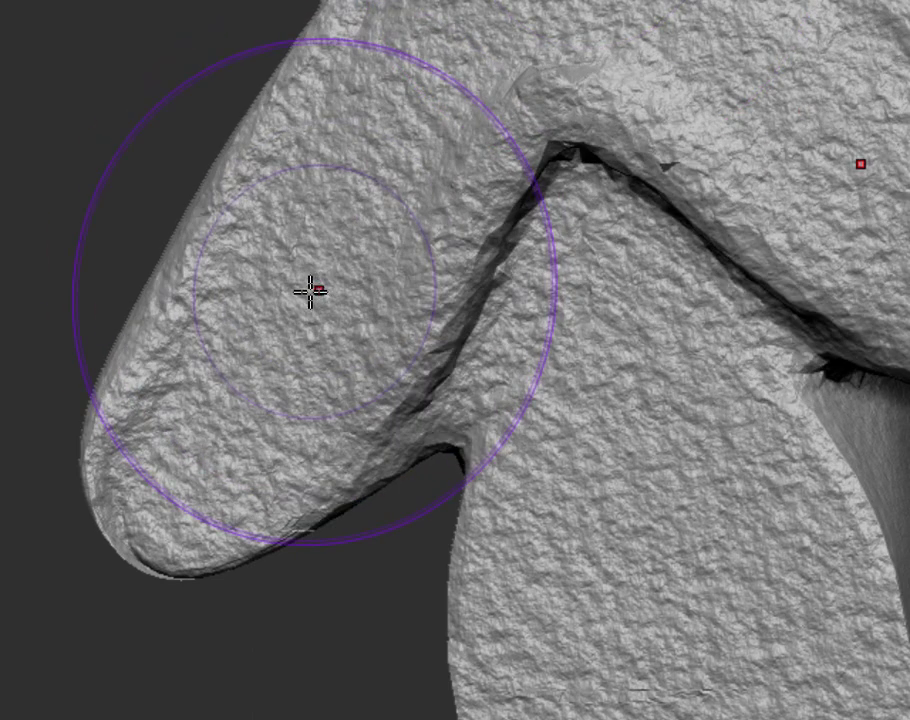
pyautogui.moveTo(290, 197)
pyautogui.mouseDown()
pyautogui.moveTo(311, 138)
pyautogui.moveTo(560, 90)
pyautogui.mouseUp()
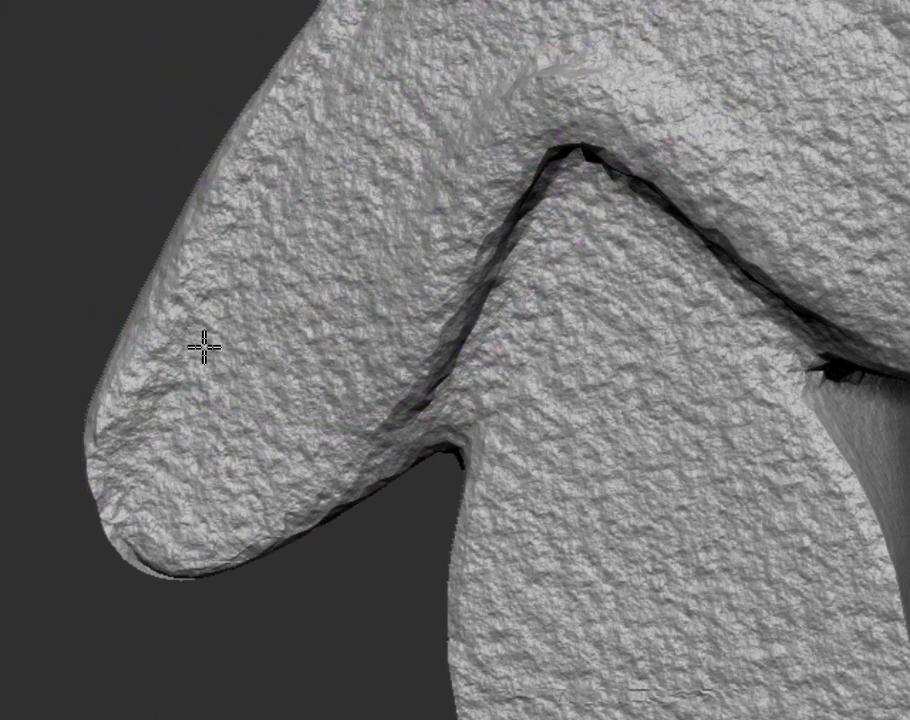
pyautogui.moveTo(204, 347); pyautogui.dragTo(112, 438)
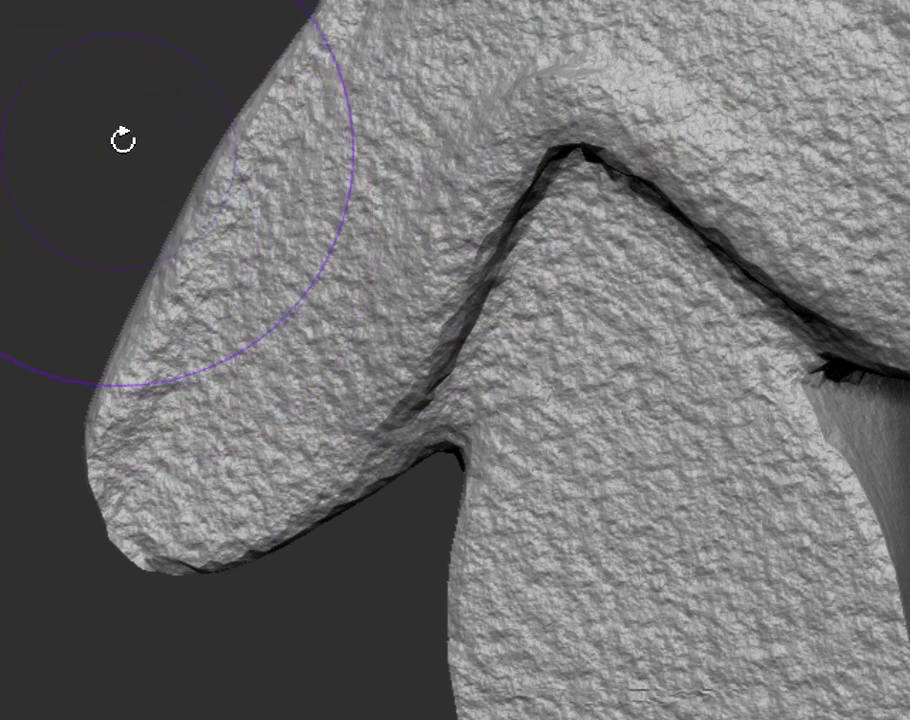
# Step: Enlarge the brush and broadly smooth the crease and finger surface, undoing the last stroke
pyautogui.press(']')
pyautogui.moveTo(331, 122)
pyautogui.keyDown('shift'); pyautogui.mouseDown()
pyautogui.moveTo(173, 195)
pyautogui.moveTo(256, 264)
pyautogui.moveTo(228, 282)
pyautogui.moveTo(276, 311)
pyautogui.mouseUp(); pyautogui.keyUp('shift')
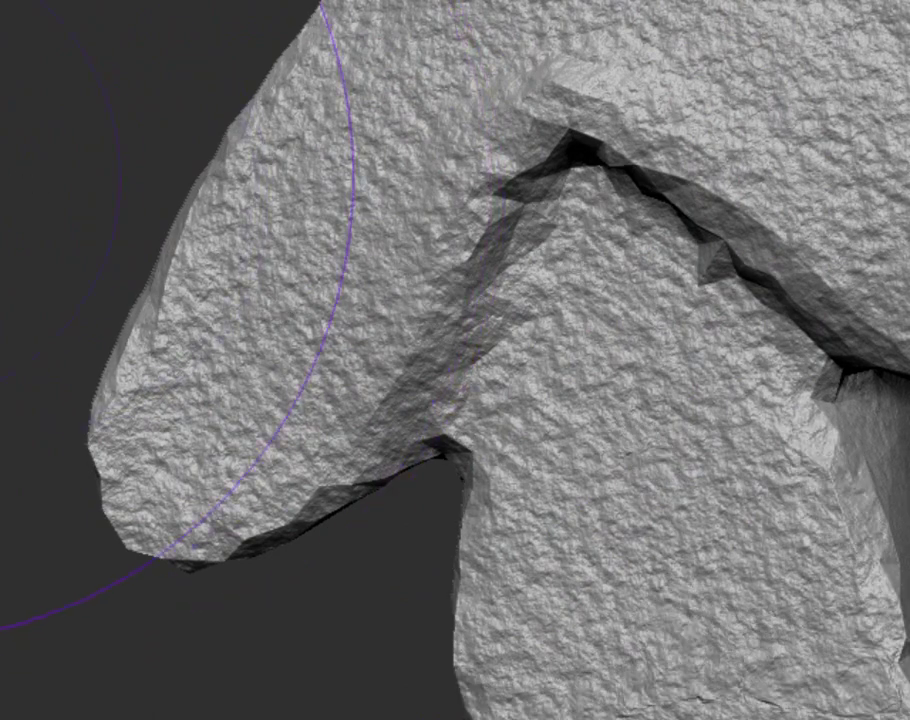
pyautogui.moveTo(211, 281)
pyautogui.keyDown('shift'); pyautogui.mouseDown()
pyautogui.moveTo(155, 284)
pyautogui.moveTo(146, 270)
pyautogui.moveTo(37, 262)
pyautogui.moveTo(340, 223)
pyautogui.mouseUp(); pyautogui.keyUp('shift')
pyautogui.hotkey('ctrl', 'z')
pyautogui.moveTo(300, 252)
pyautogui.mouseDown(button='right')
pyautogui.moveTo(469, 146)
pyautogui.moveTo(400, 246)
pyautogui.moveTo(431, 289)
pyautogui.moveTo(561, 288)
pyautogui.moveTo(559, 238)
pyautogui.moveTo(540, 227)
pyautogui.mouseUp(button='right')
pyautogui.moveTo(522, 475)
pyautogui.mouseDown(button='right')
pyautogui.moveTo(524, 573)
pyautogui.moveTo(461, 483)
pyautogui.moveTo(512, 585)
pyautogui.moveTo(543, 584)
pyautogui.mouseUp(button='right')
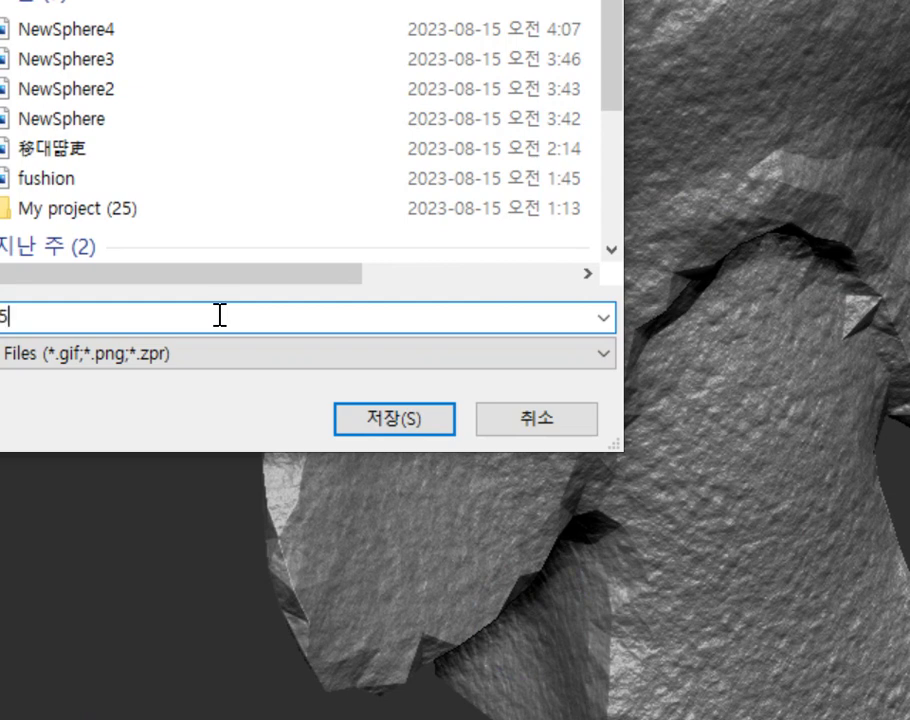
# Step: Save the sculpt again, then quit ZBrush, answering 예(Y) to keep the changes
pyautogui.click(405, 419)
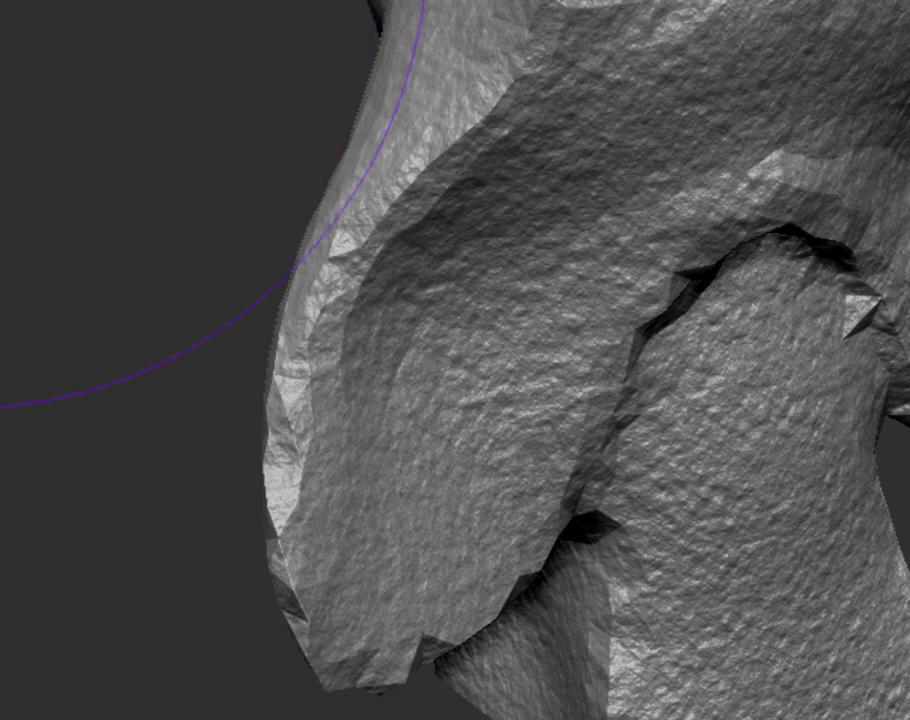
pyautogui.hotkey('alt', 'F4')
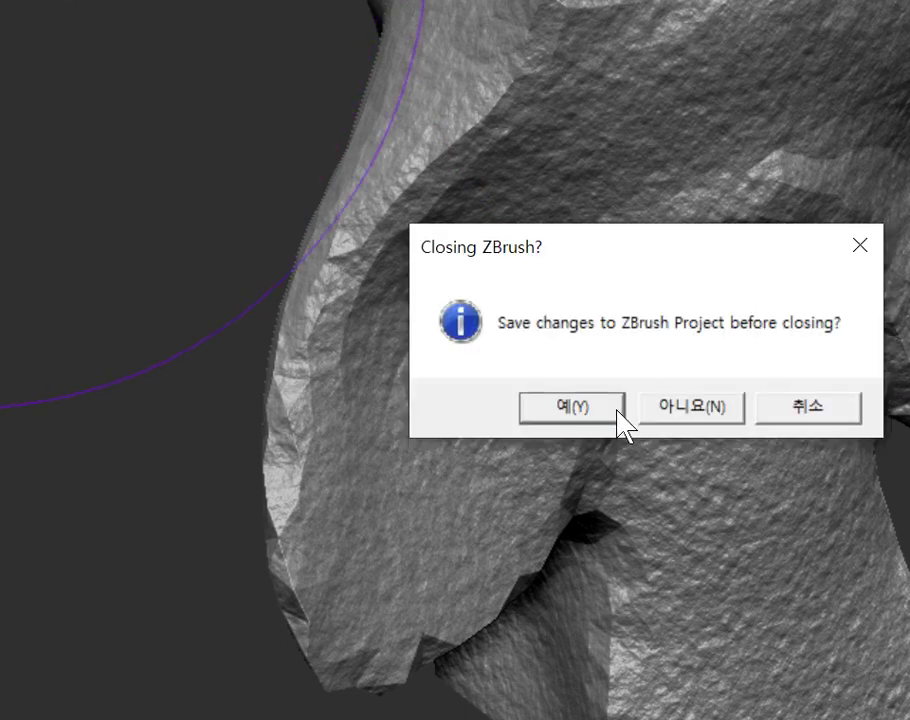
pyautogui.click(617, 410)
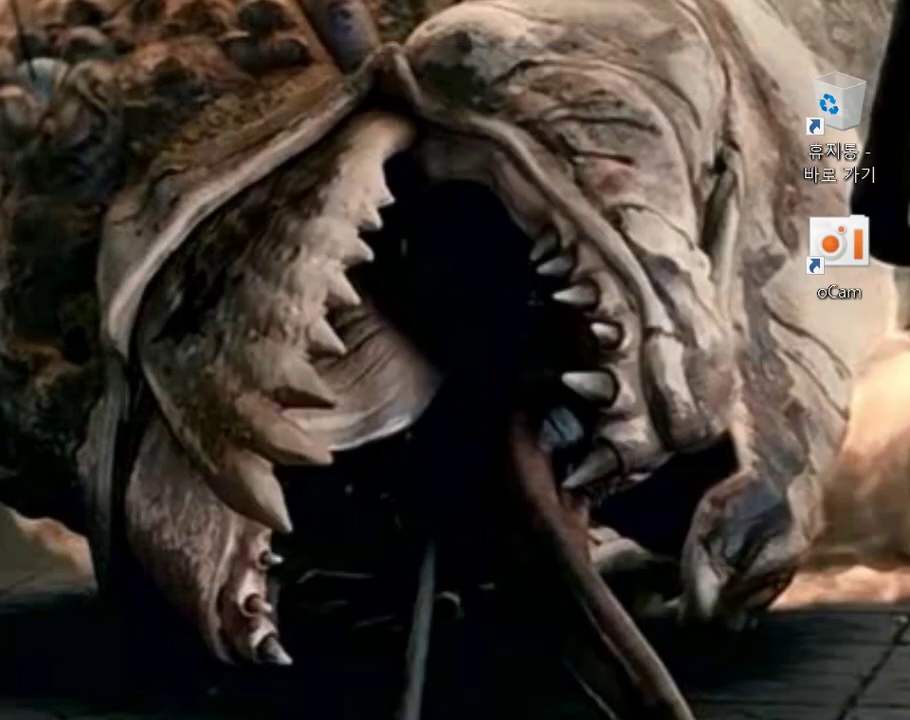
# Step: Open the Start menu and scroll through its app list
pyautogui.moveTo(106, 134); pyautogui.dragTo(315, 280)
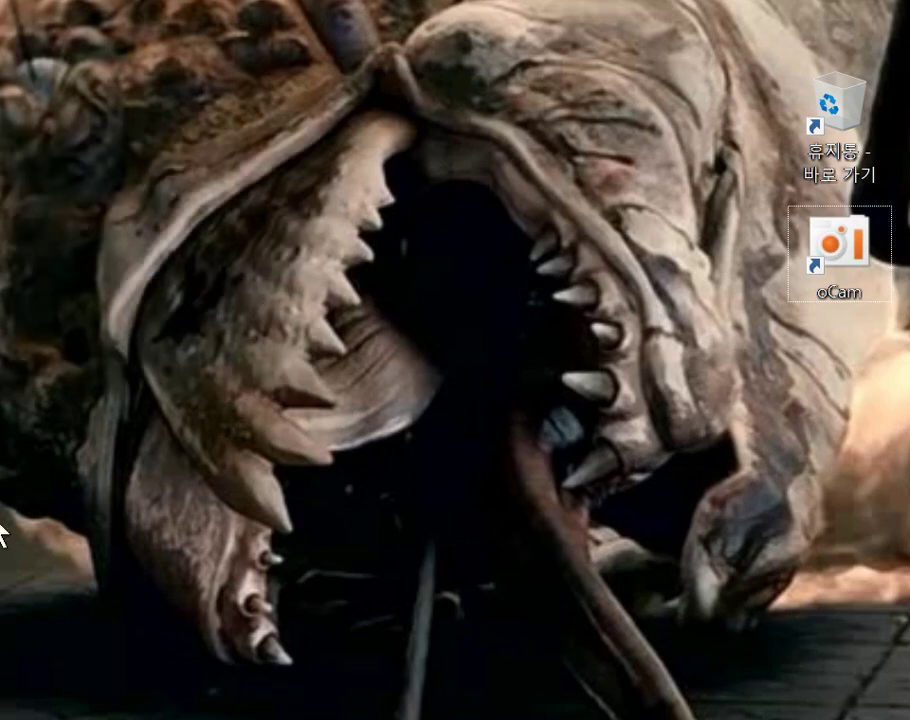
pyautogui.press('super')
pyautogui.press('super')
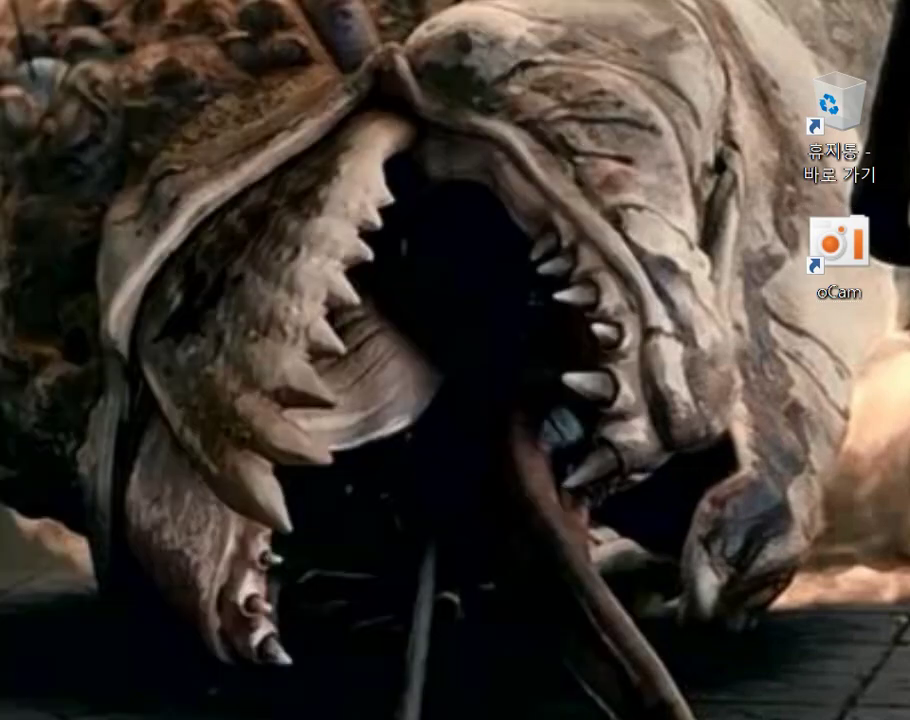
pyautogui.press('super')
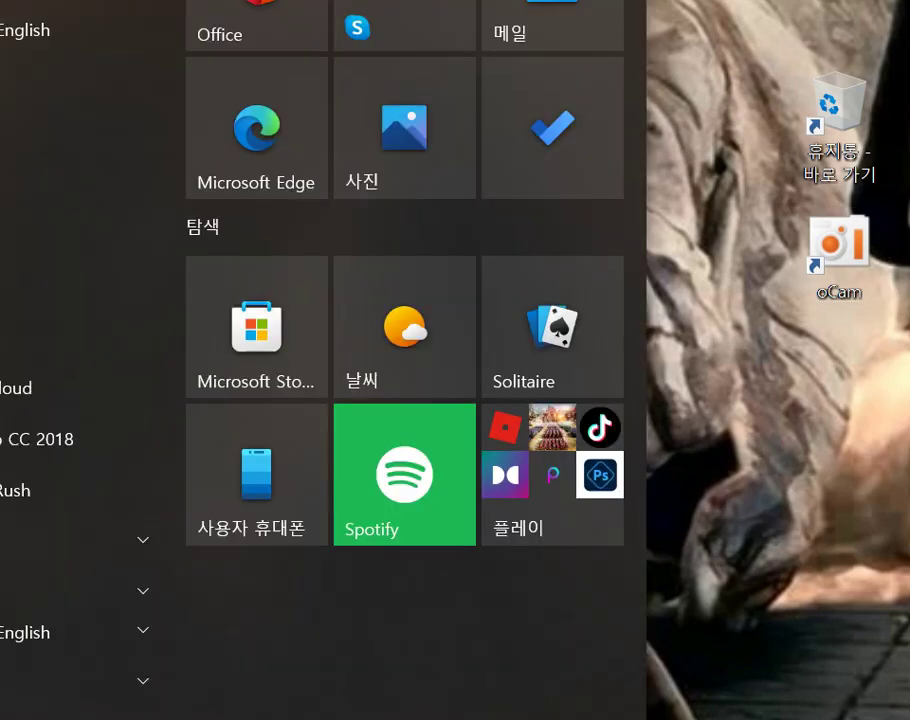
pyautogui.scroll(-10, 60, 75)
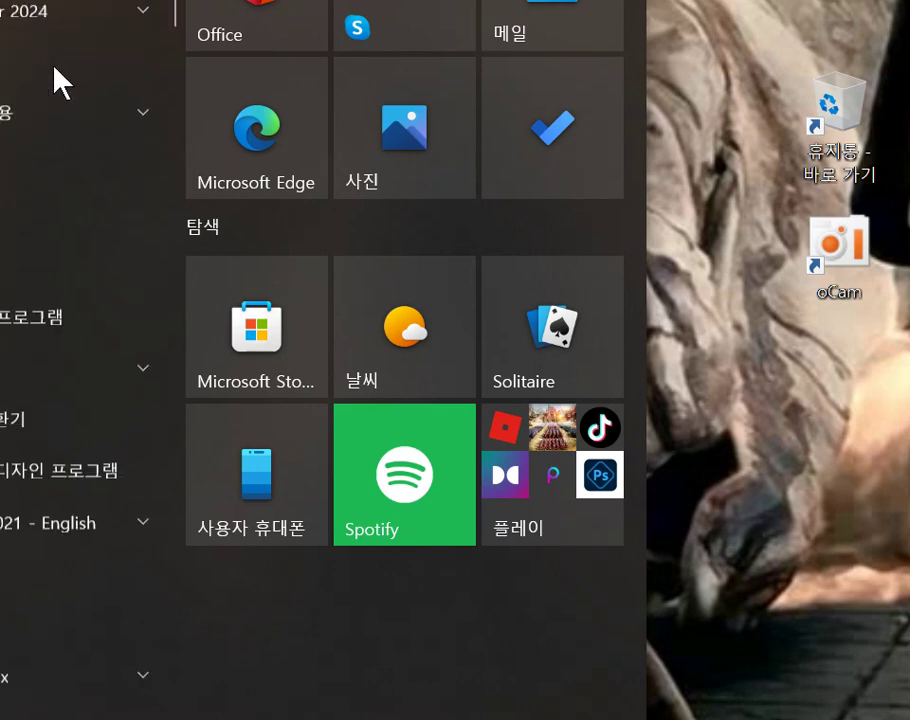
pyautogui.scroll(1, 54, 68)
pyautogui.scroll(-5, 61, 200)
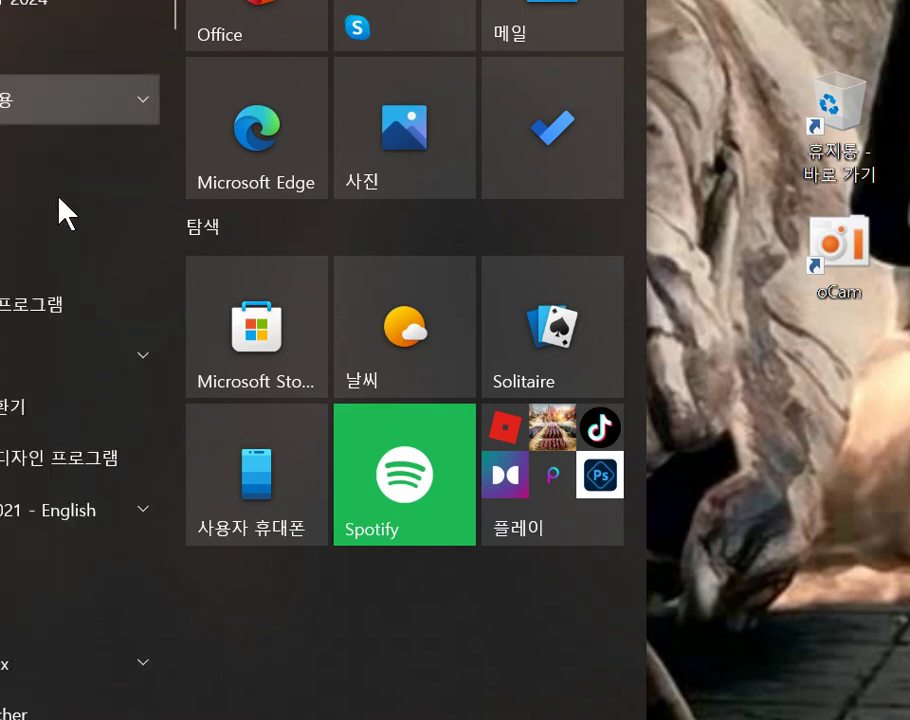
pyautogui.scroll(-7, 62, 190)
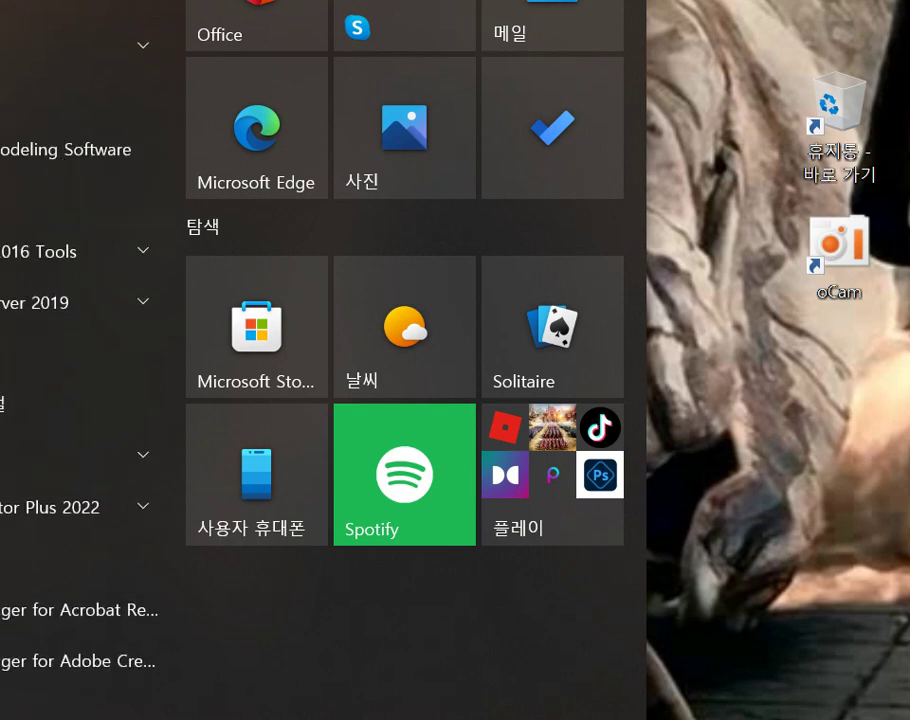
# Step: Search Windows for 그림판 (Paint), then close the search panel
pyautogui.press('super+s')
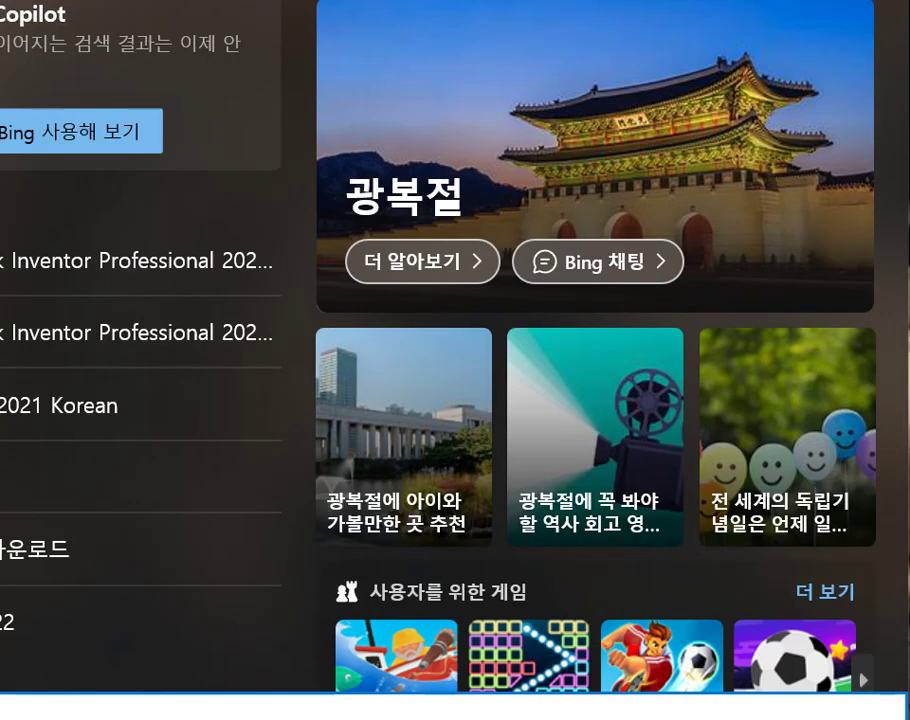
pyautogui.write('그림판')
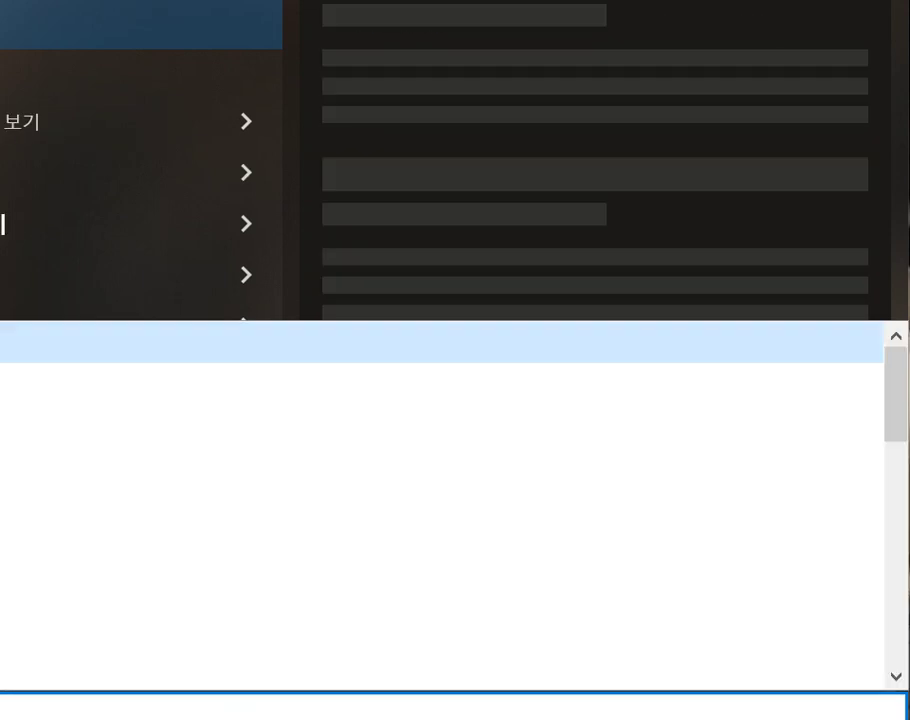
pyautogui.press('Escape')
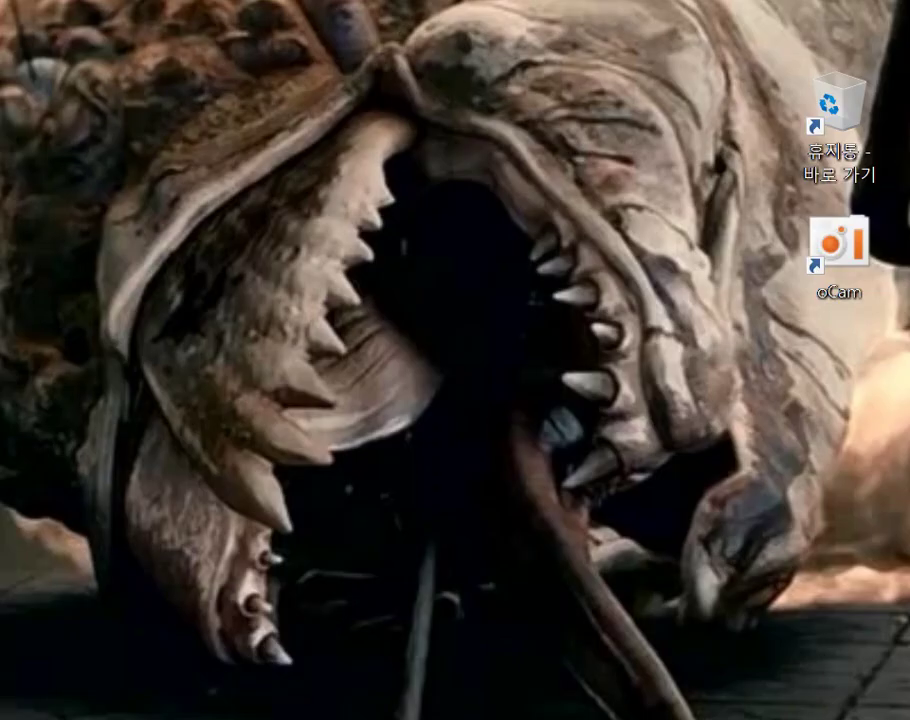
# Step: Search 'inventor', open the ZBrush project found in Downloads, and bring up the Start menu again
pyautogui.press('super')
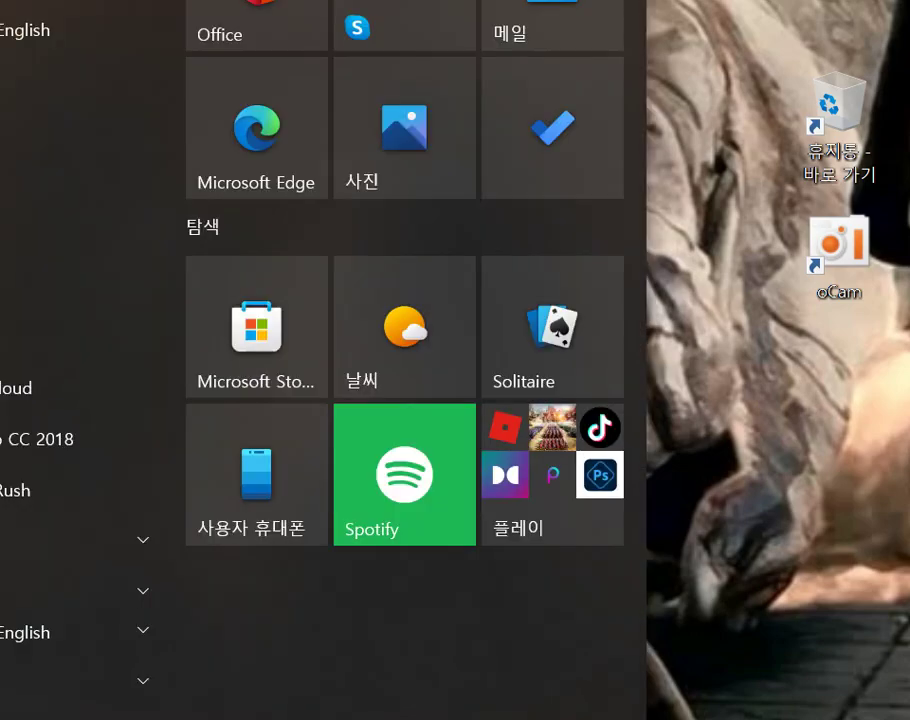
pyautogui.press('super+s')
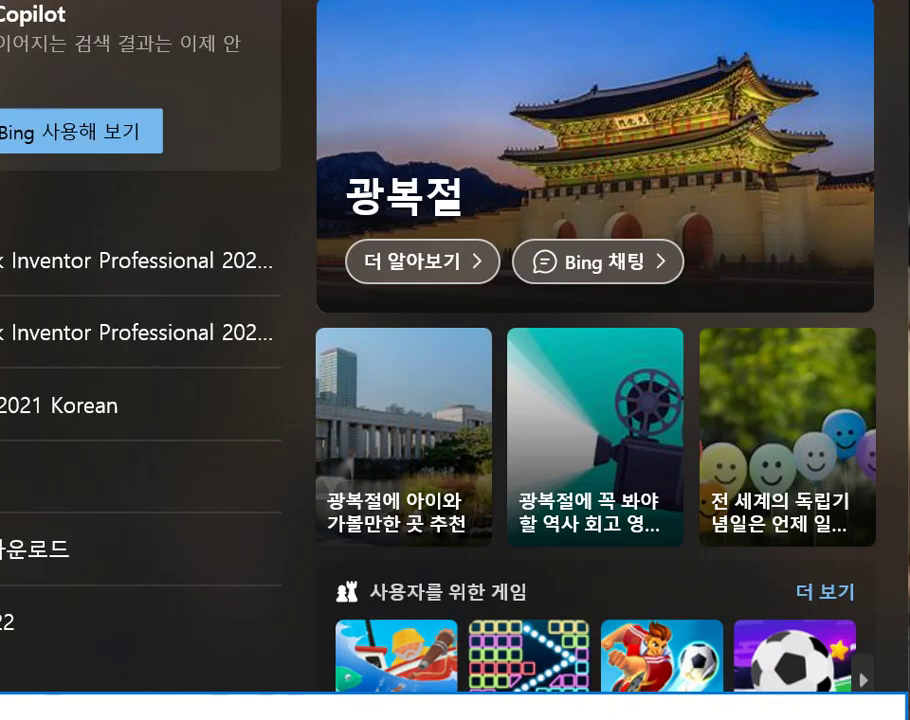
pyautogui.write('inventor')
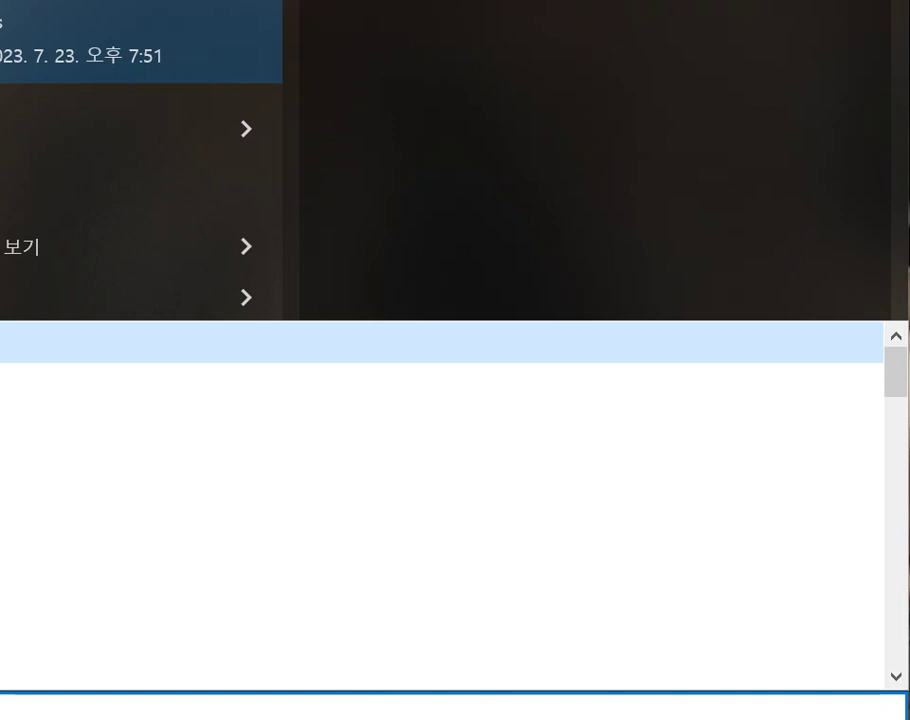
pyautogui.scroll(-5, 120, 180)
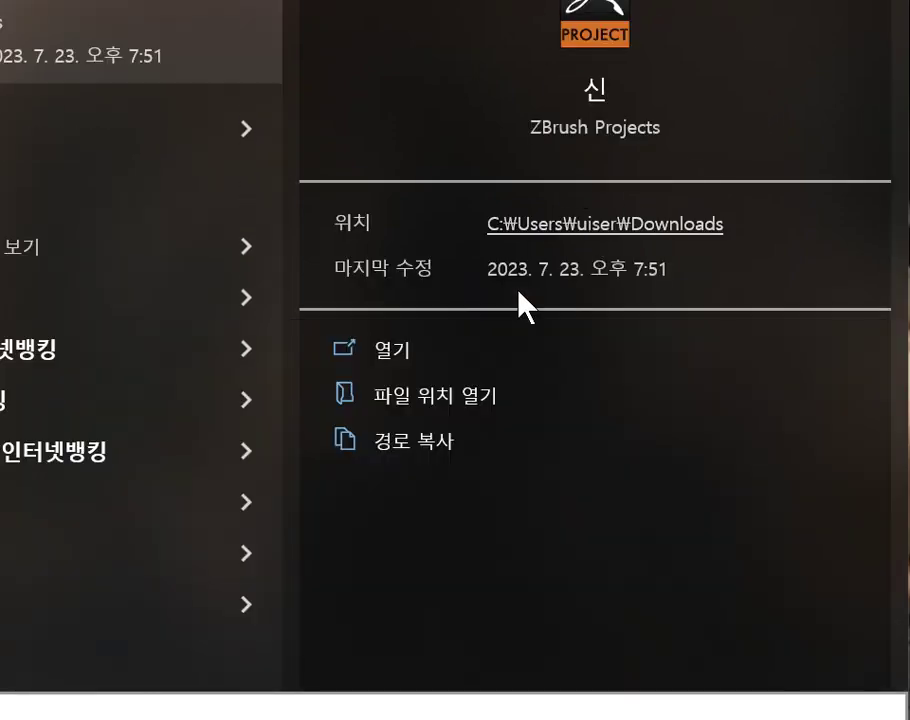
pyautogui.click(470, 350)
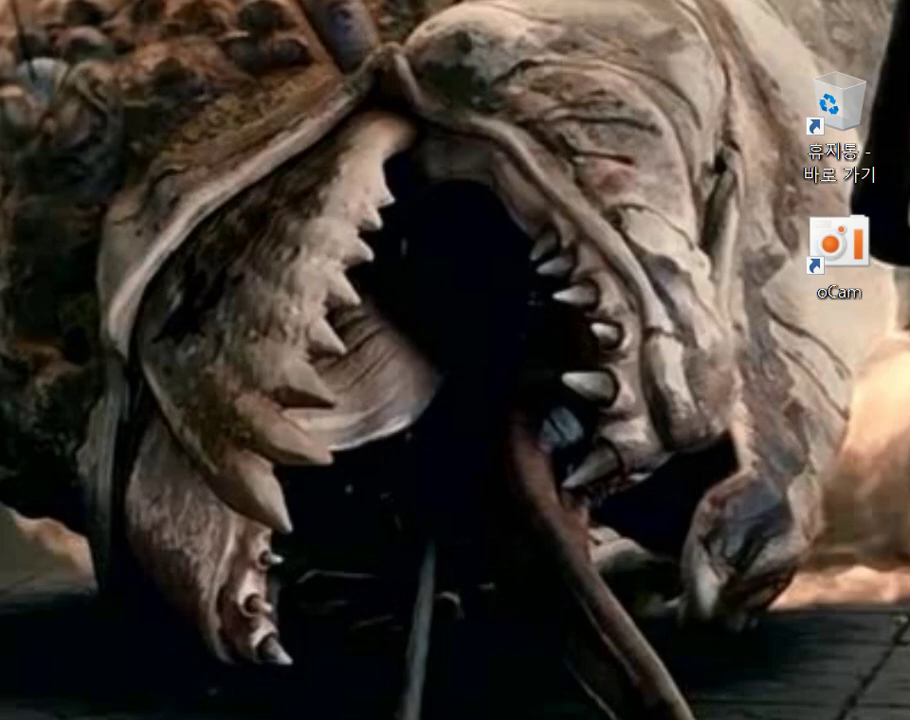
pyautogui.press('super')
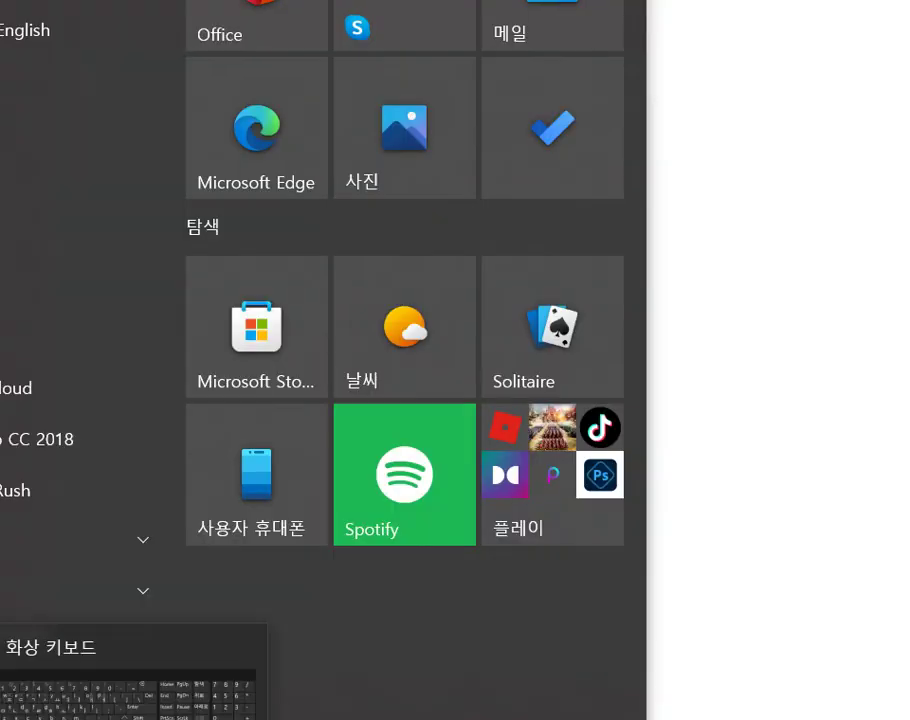
# Step: In ZWCAD, draw a chain of line segments from the corner endpoint to the circle's centre
pyautogui.click(390, 640)
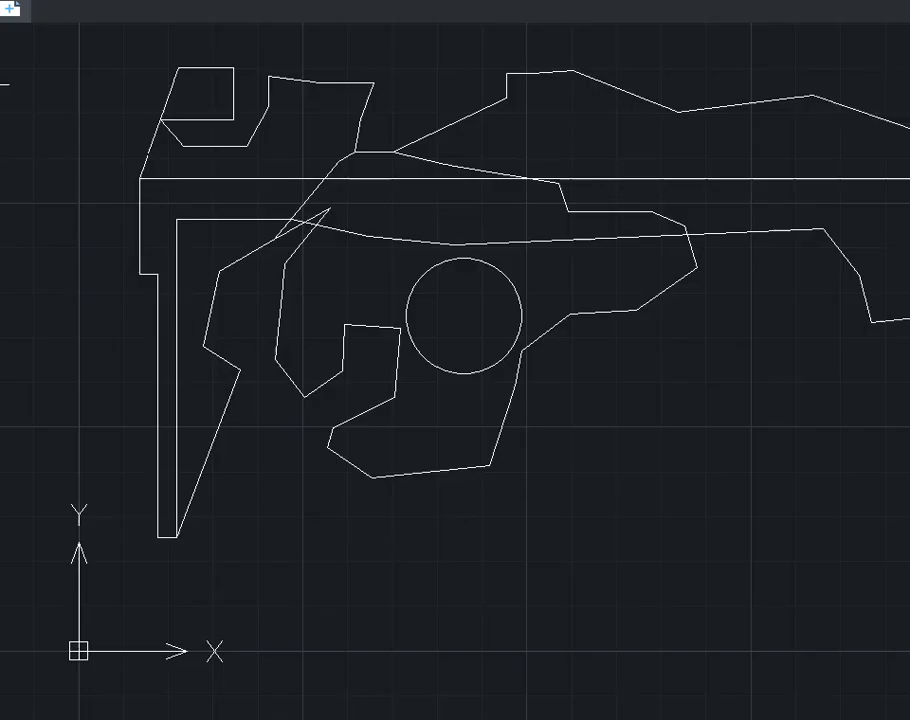
pyautogui.click(140, 178)
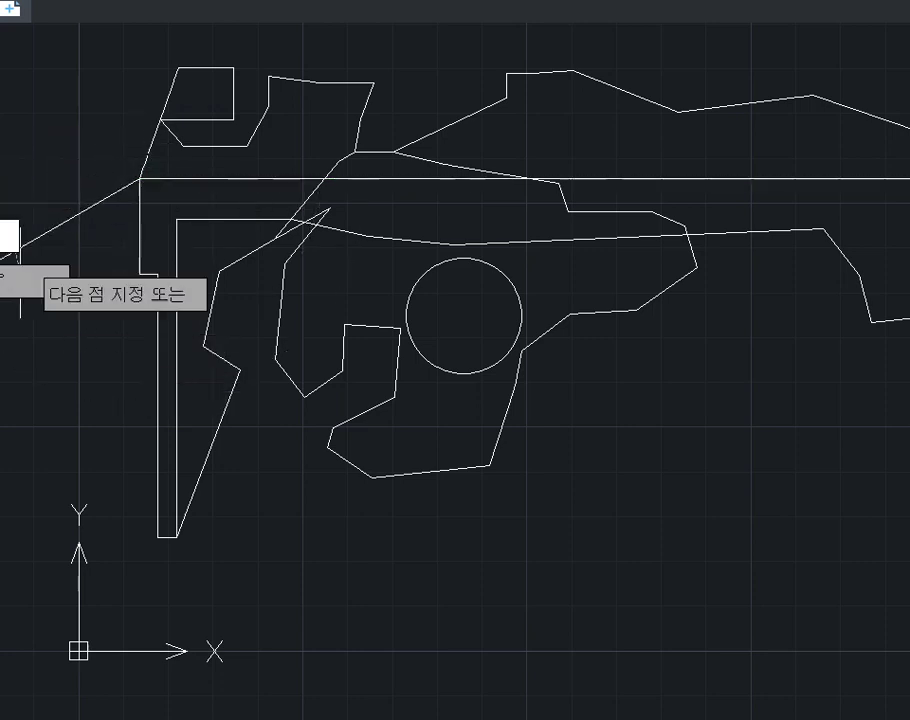
pyautogui.click(140, 271)
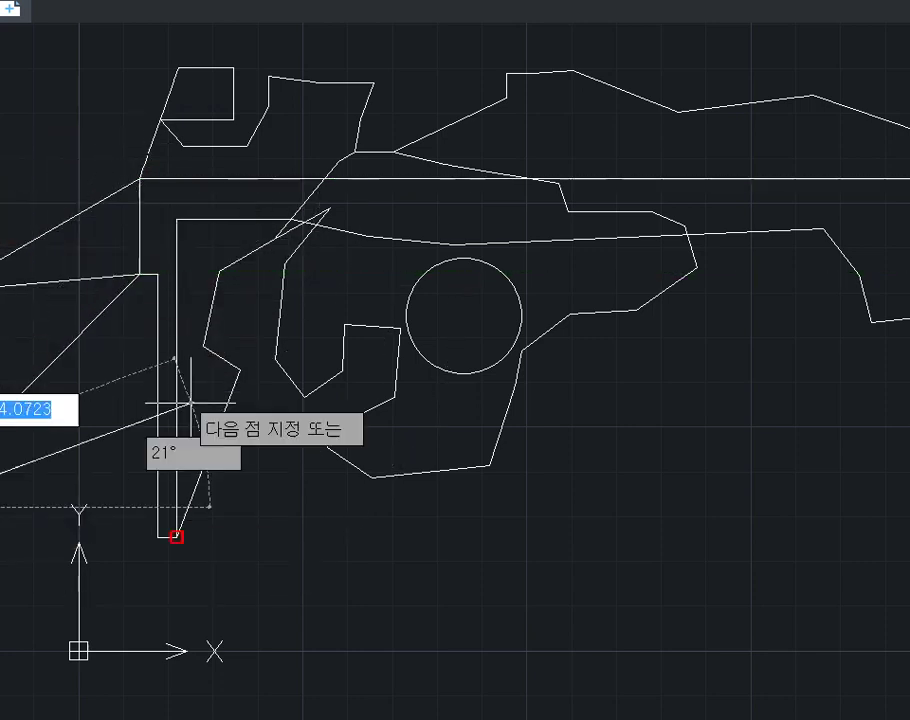
pyautogui.click(240, 370)
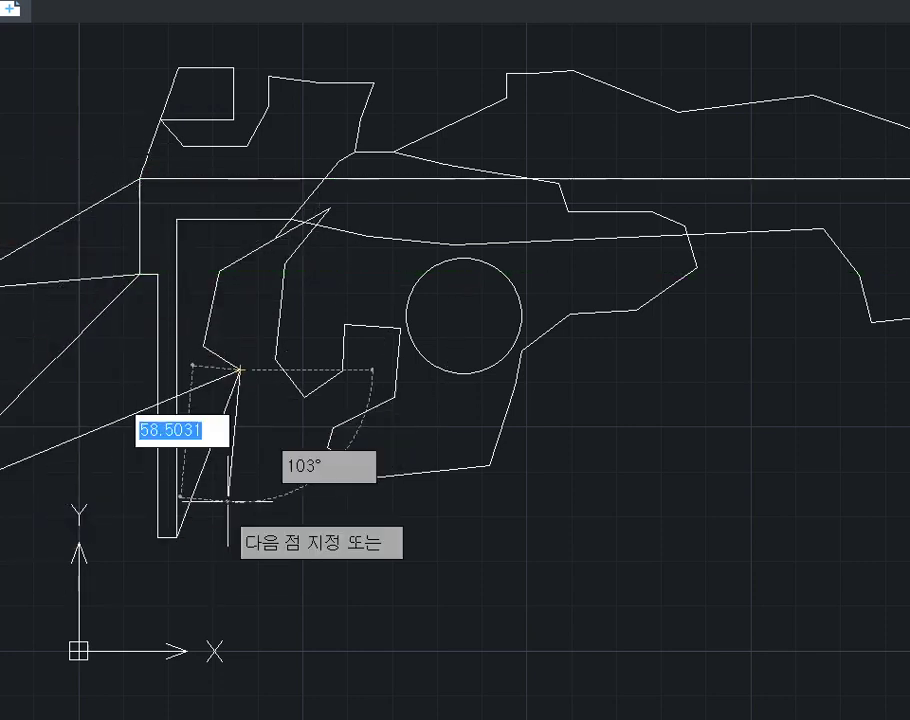
pyautogui.click(320, 688)
pyautogui.click(328, 447)
pyautogui.click(412, 607)
pyautogui.click(525, 628)
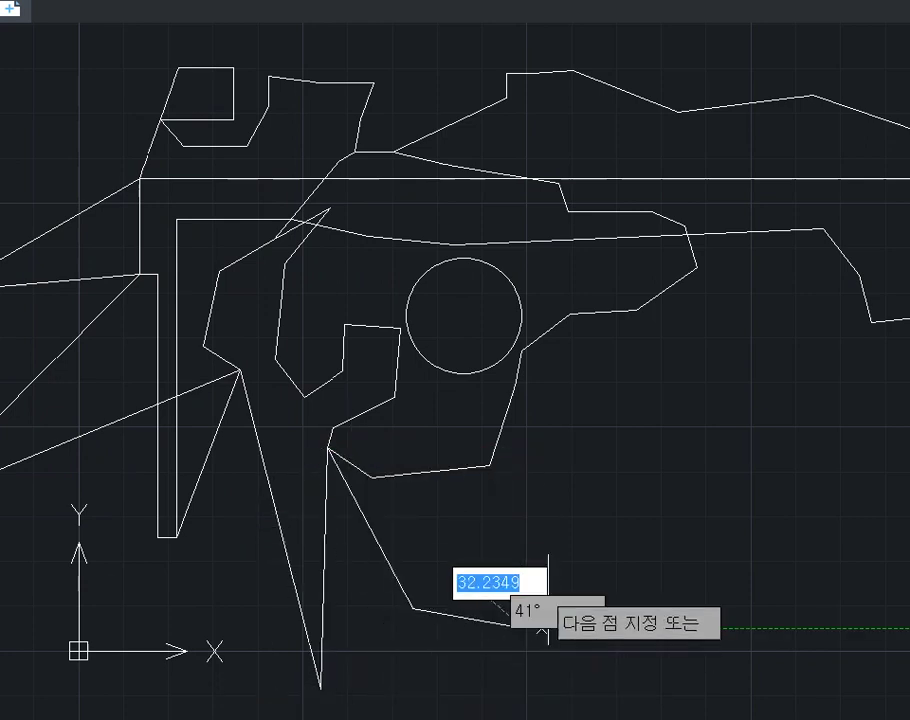
pyautogui.click(547, 592)
pyautogui.click(432, 532)
pyautogui.click(432, 478)
pyautogui.click(463, 316)
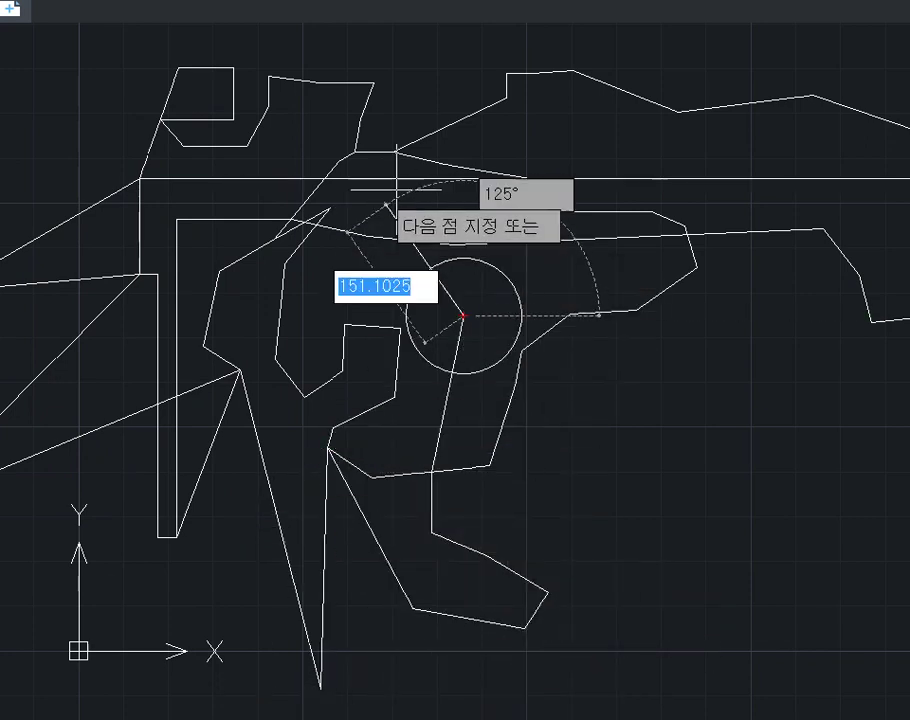
# Step: Continue the line chain from the top of the drawing across to the right edge
pyautogui.click(411, 40)
pyautogui.click(485, 40)
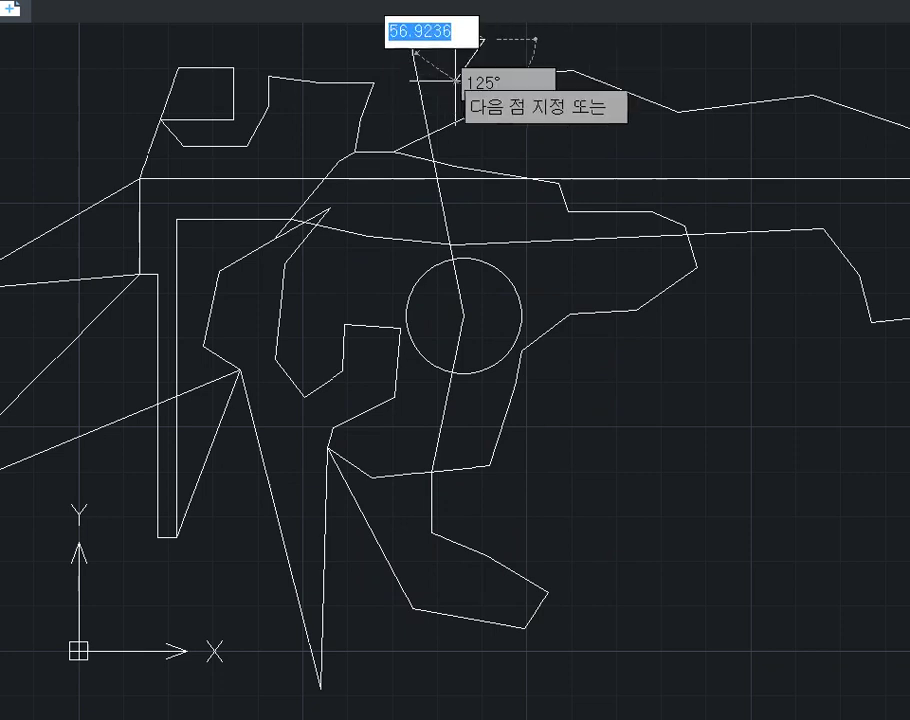
pyautogui.click(455, 80)
pyautogui.click(620, 380)
pyautogui.click(648, 510)
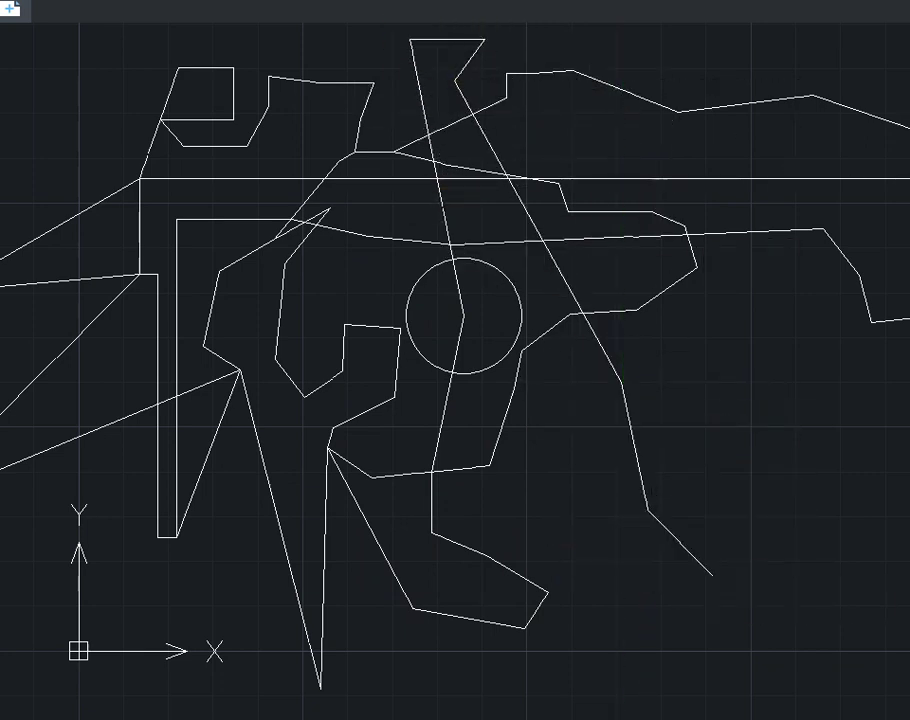
pyautogui.click(712, 575)
pyautogui.click(770, 500)
pyautogui.click(743, 444)
pyautogui.click(739, 401)
pyautogui.click(788, 362)
pyautogui.click(868, 362)
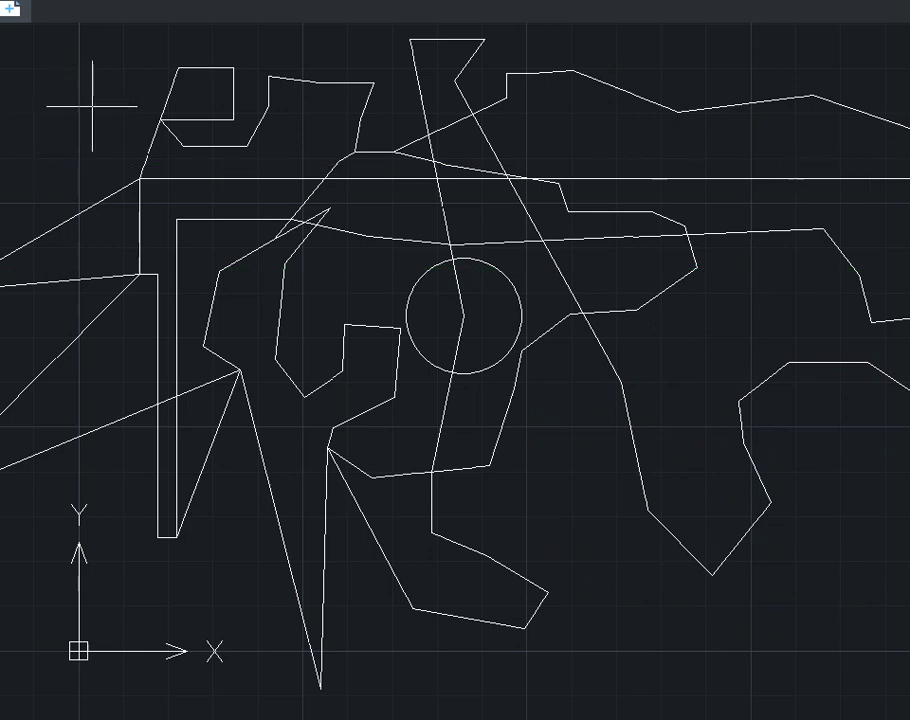
# Step: Draw a long horizontal line leftward from the corner vertex to the drawing edge
pyautogui.click(160, 120)
pyautogui.click(0, 119)
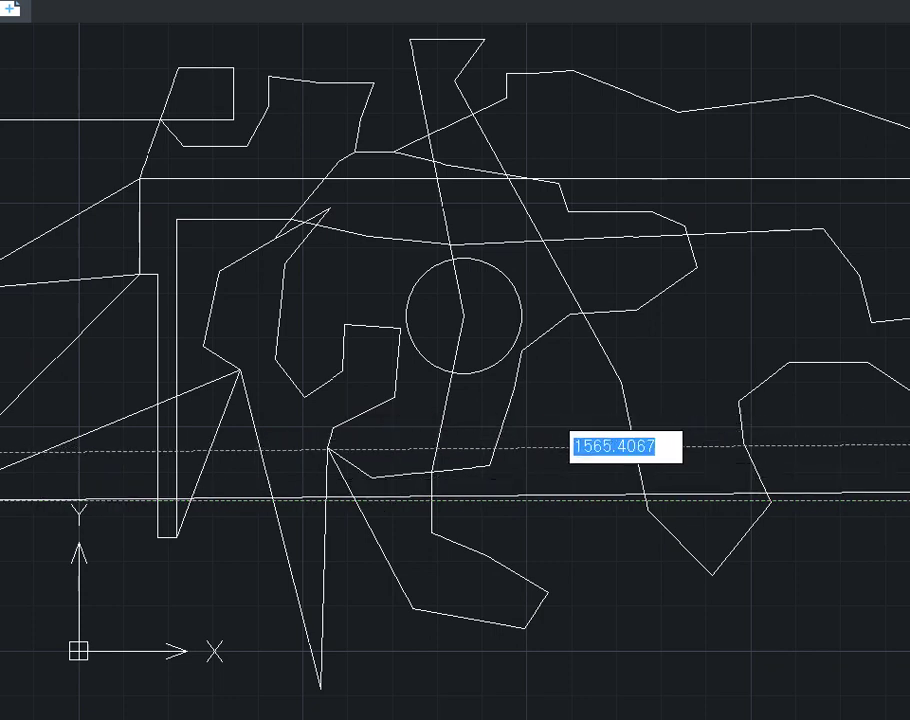
pyautogui.press('Return')
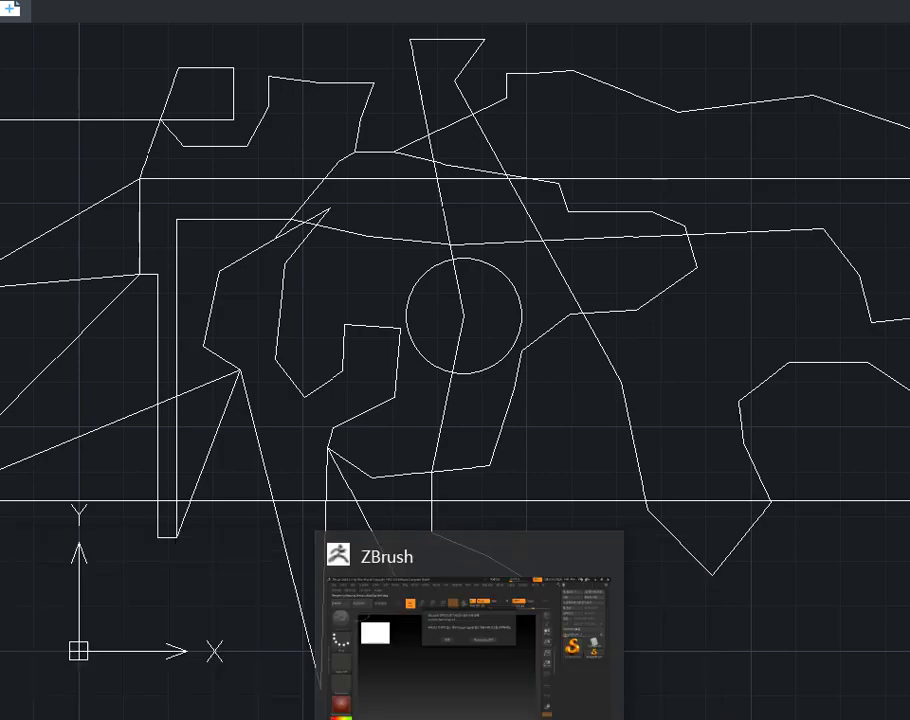
# Step: Bring ZBrush to the front and exit it from its license-error dialog (종료)
pyautogui.click(469, 718)
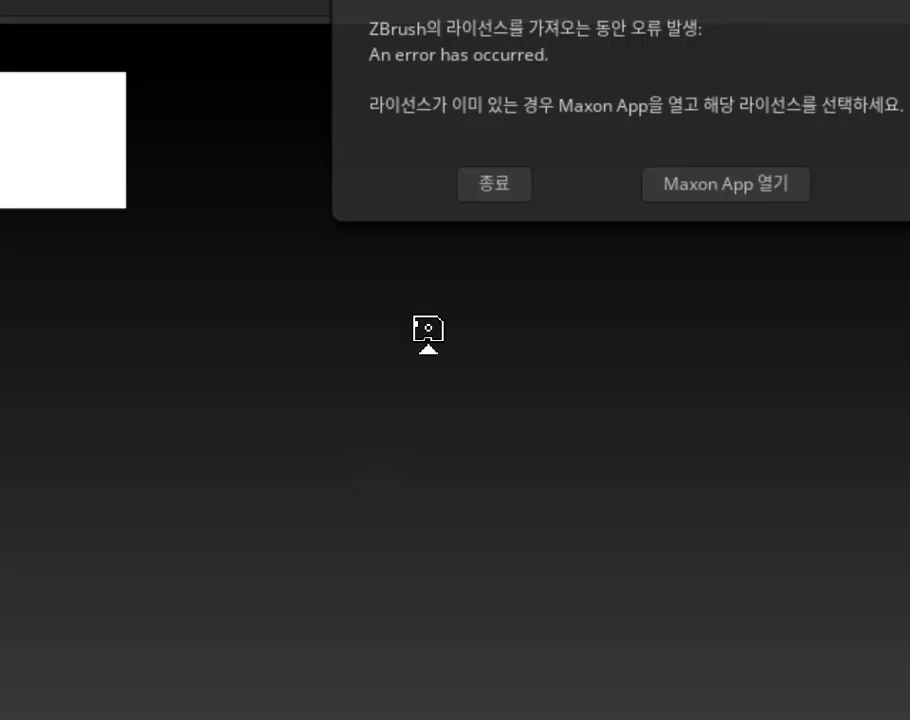
pyautogui.click(482, 195)
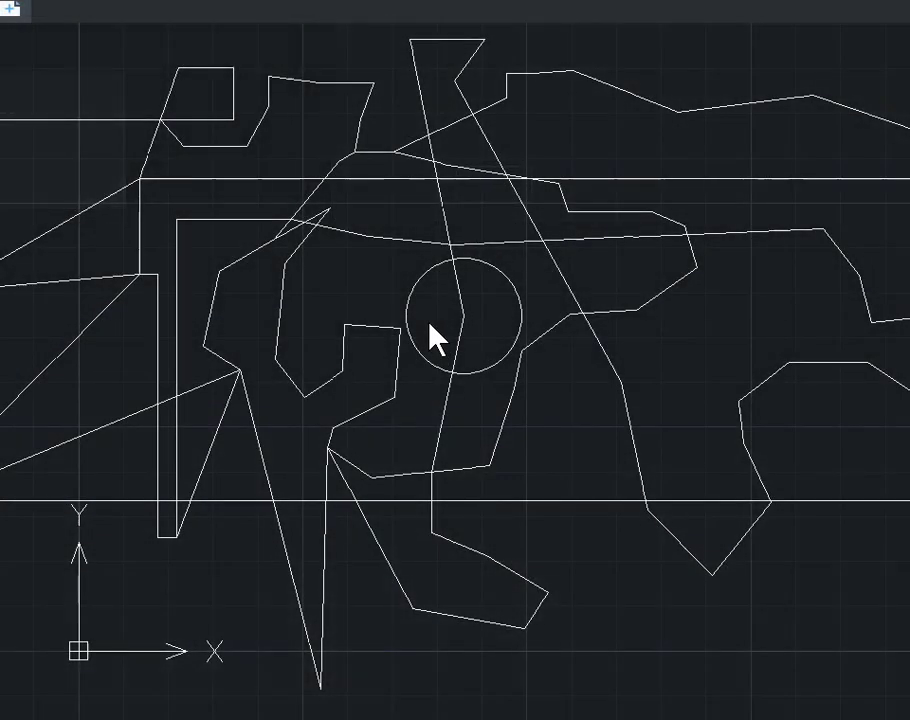
pyautogui.moveTo(327, 719)
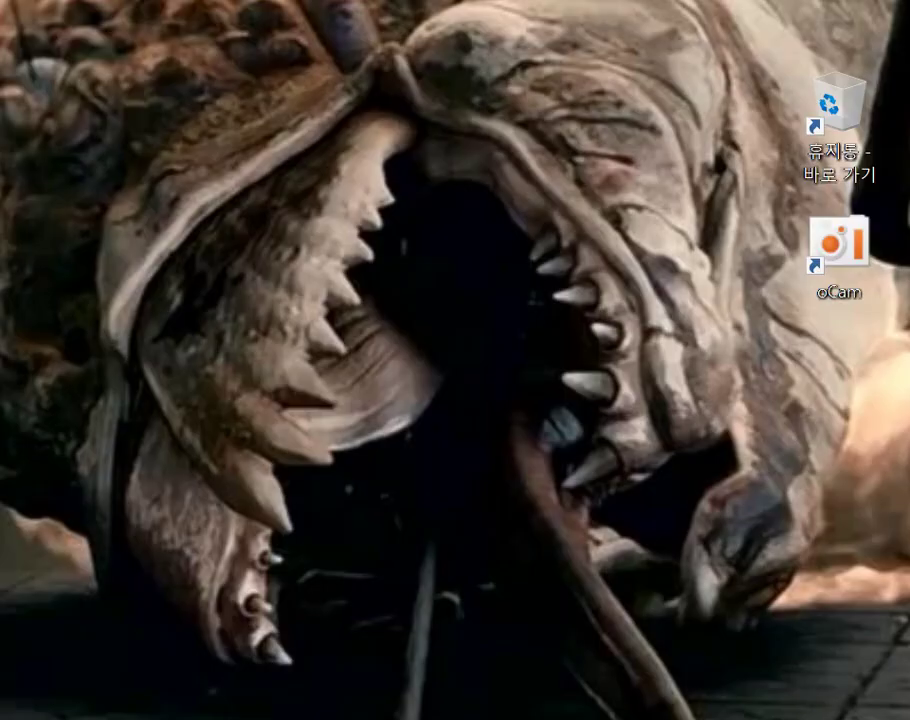
# Step: Open the Start menu and scroll down through the installed programs list
pyautogui.moveTo(731, 416); pyautogui.dragTo(2, 2)
pyautogui.moveTo(640, 538); pyautogui.dragTo(2, 2)
pyautogui.press('super')
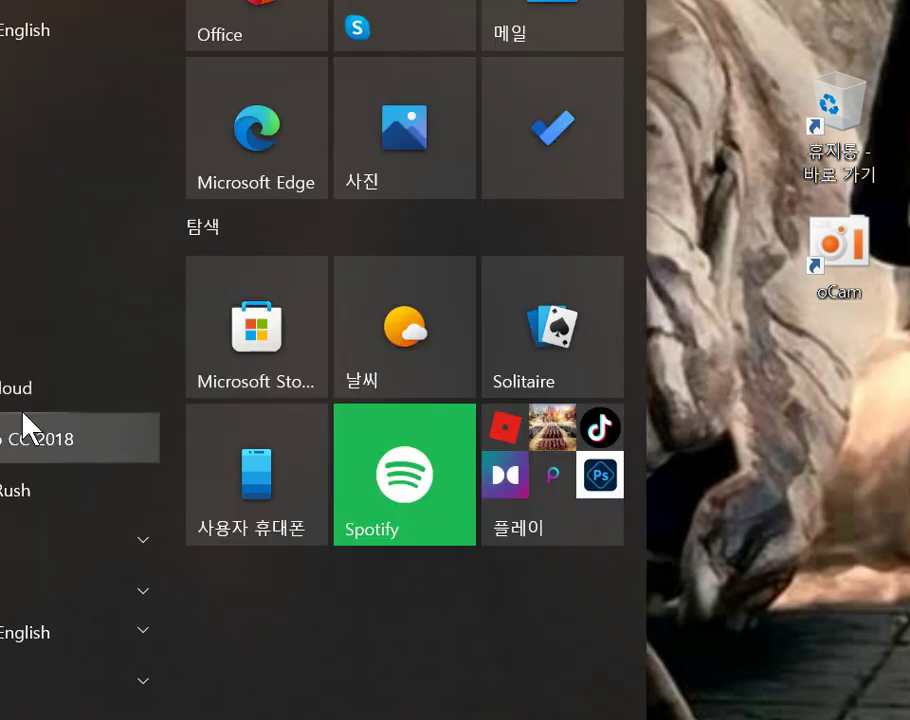
pyautogui.scroll(-8, 25, 410)
pyautogui.scroll(-10, 33, 412)
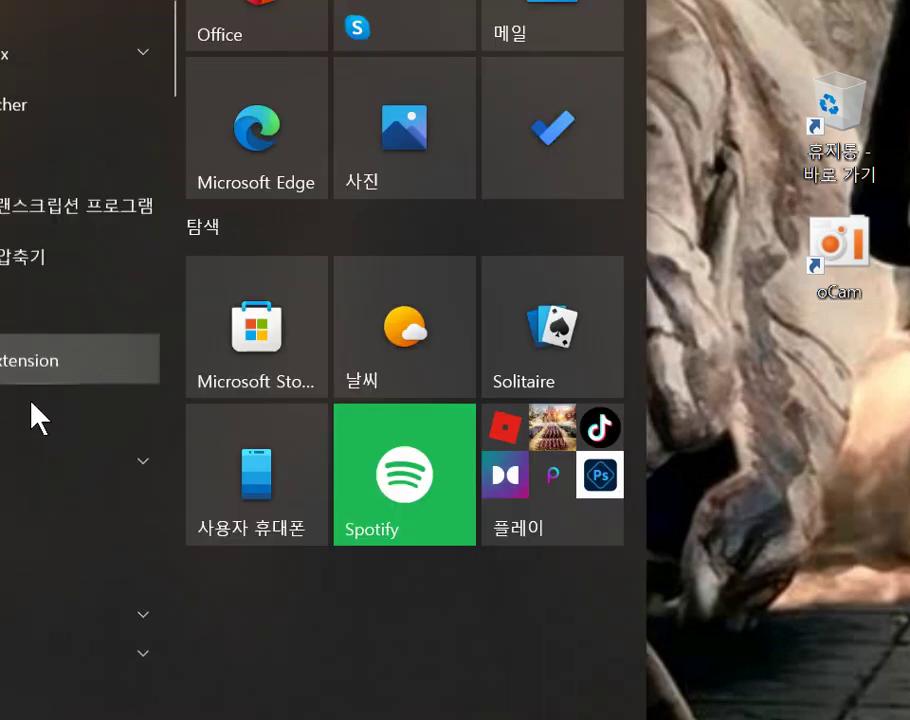
pyautogui.scroll(-10, 27, 399)
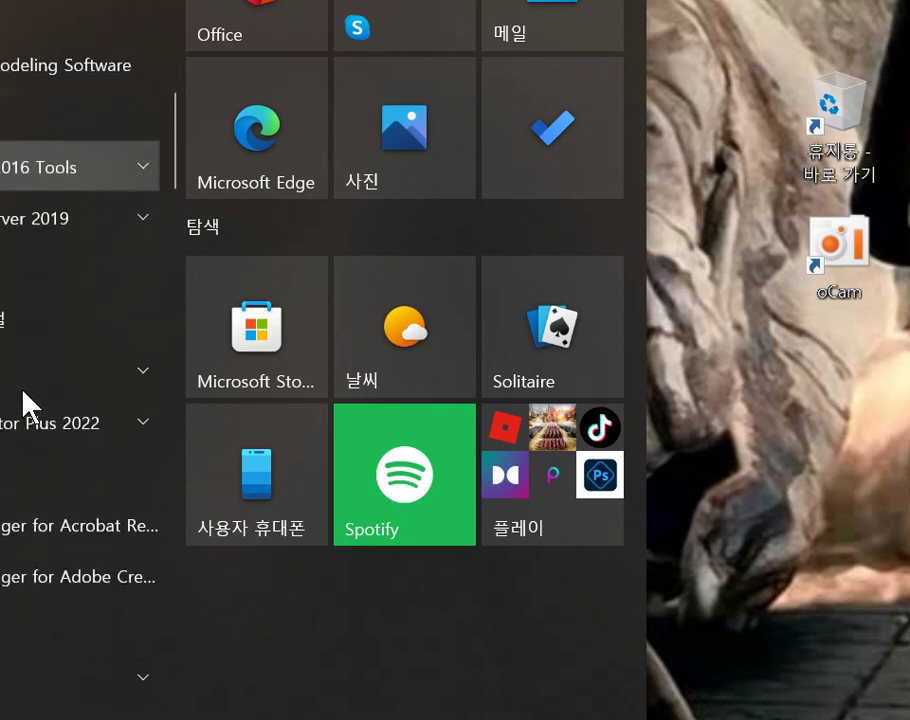
pyautogui.scroll(-5, 27, 398)
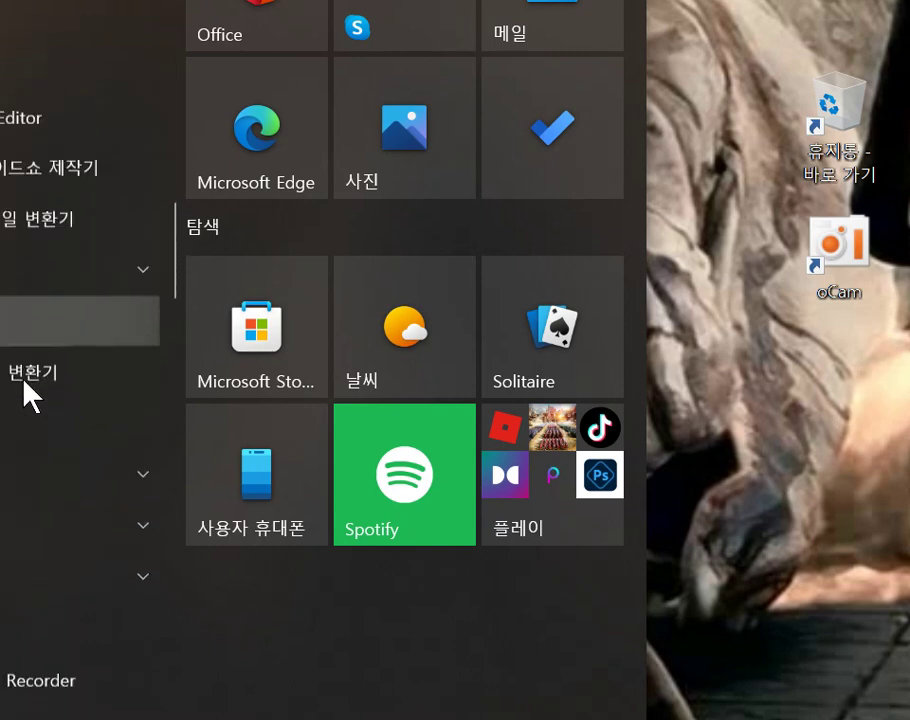
pyautogui.scroll(-5, 27, 398)
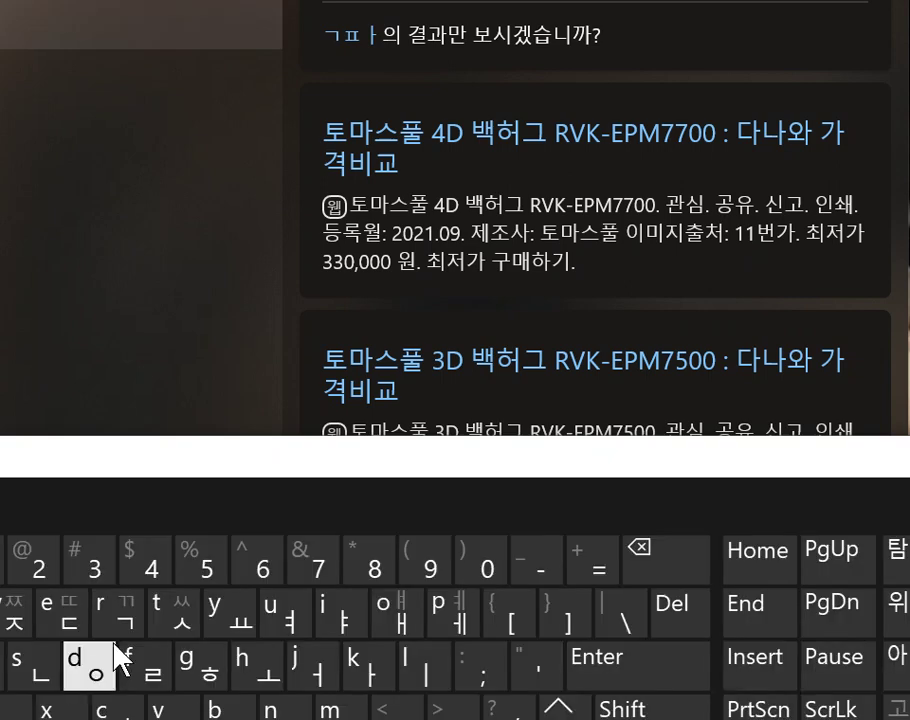
# Step: Move the on-screen keyboard higher, delete the last search character, and close the search panel
pyautogui.moveTo(303, 473); pyautogui.dragTo(300, 153)
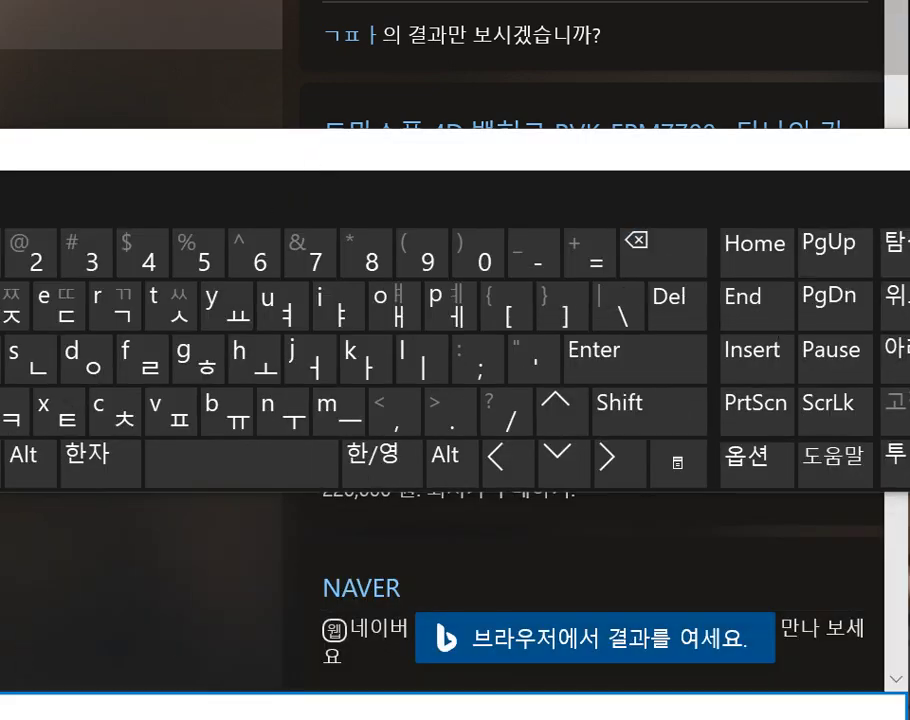
pyautogui.click(700, 260)
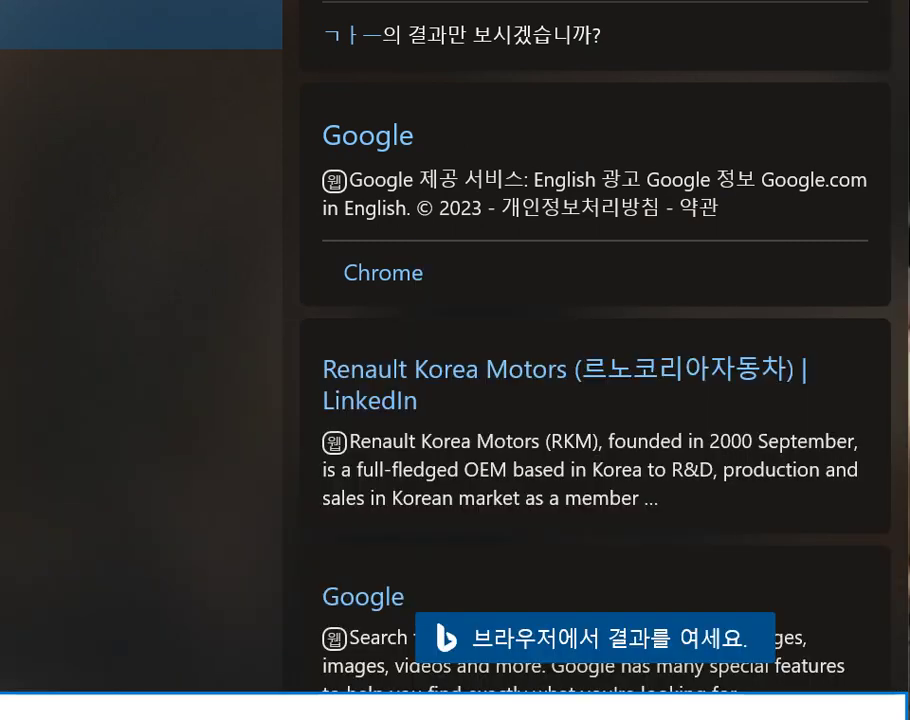
pyautogui.press('Escape')
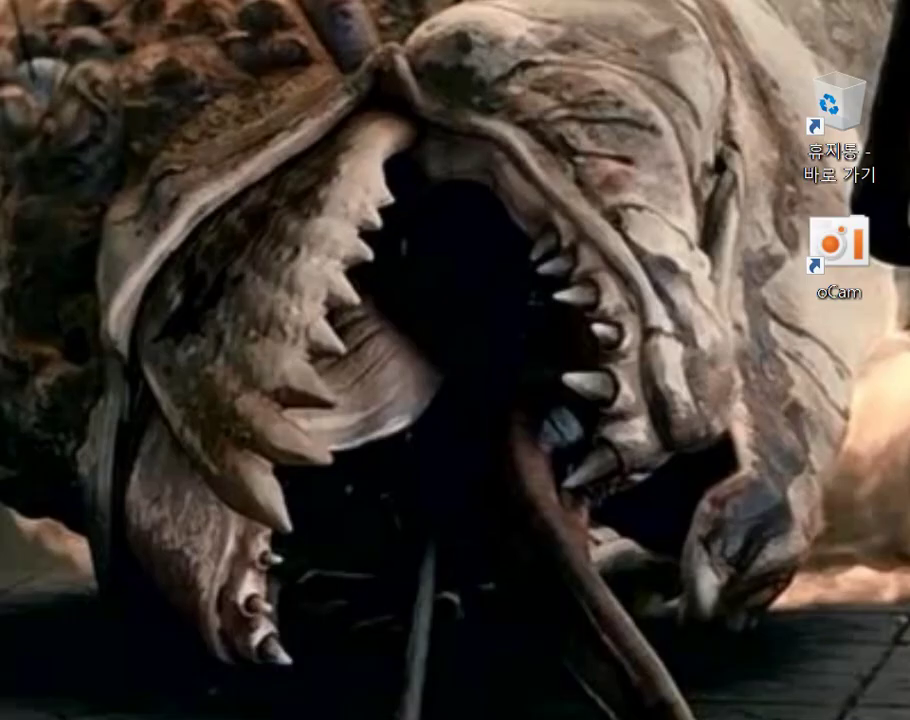
# Step: Reopen the Start menu and scroll the app list down and back up
pyautogui.press('super')
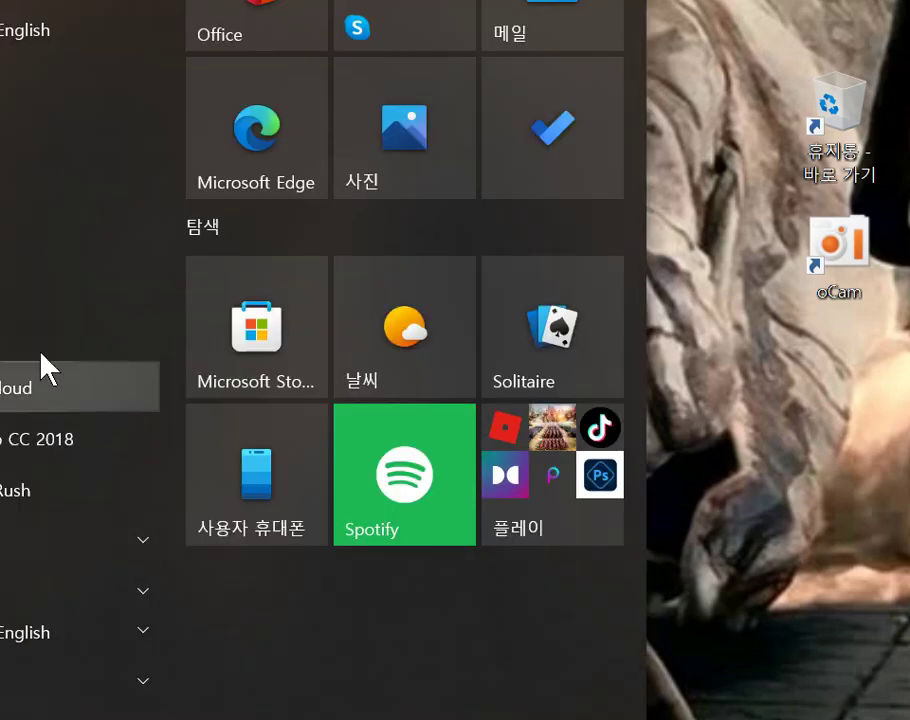
pyautogui.scroll(-5, 20, 254)
pyautogui.scroll(3, 20, 254)
pyautogui.scroll(-1, 4, 255)
pyautogui.scroll(3, 6, 256)
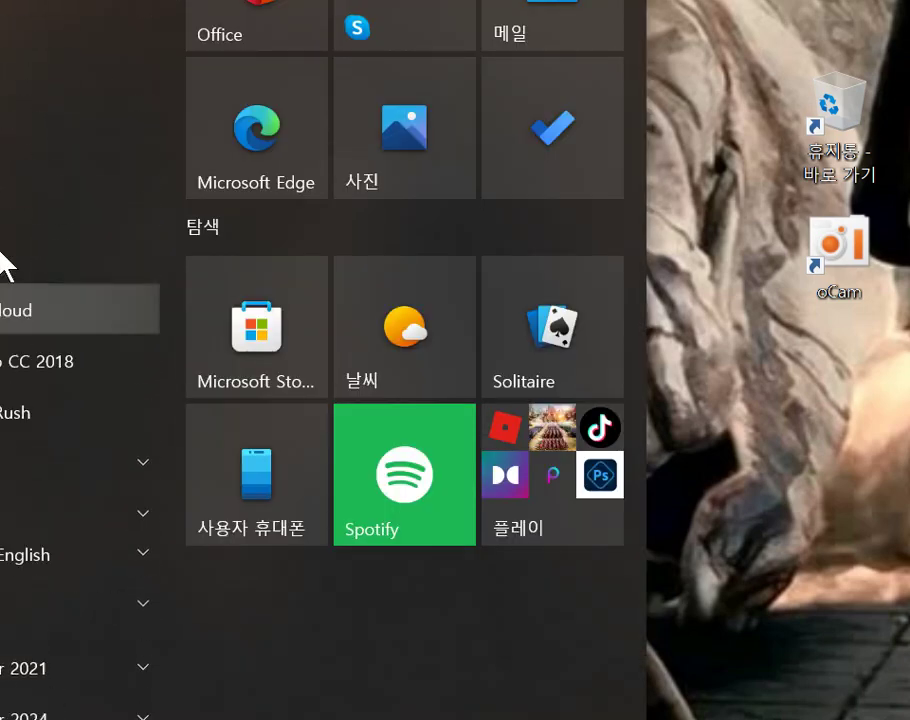
pyautogui.scroll(-6, 6, 260)
pyautogui.moveTo(181, 2); pyautogui.dragTo(49, 432)
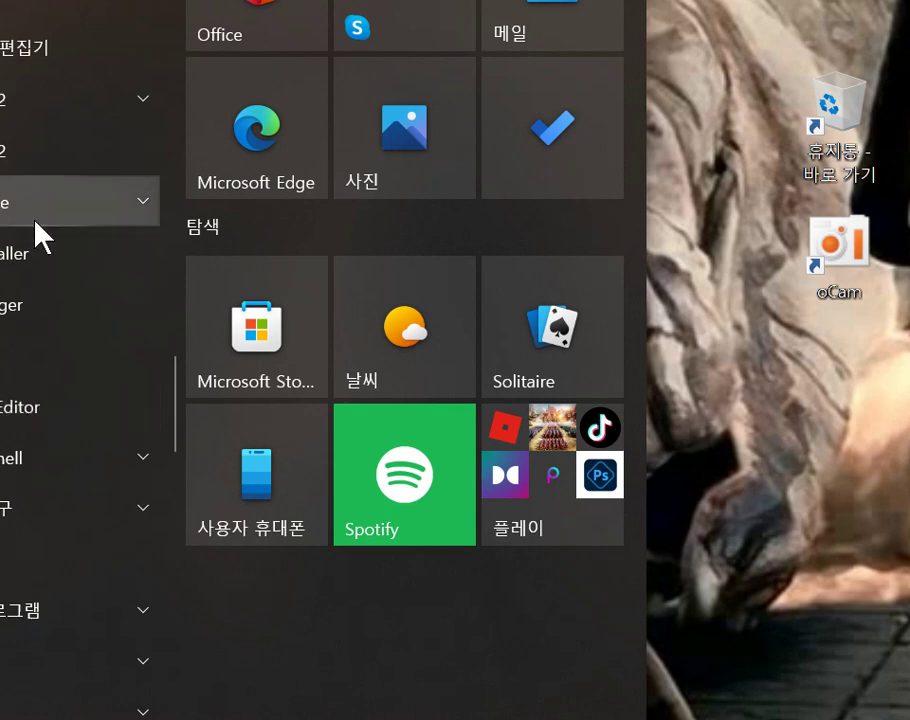
pyautogui.scroll(3, 35, 237)
pyautogui.scroll(5, 26, 262)
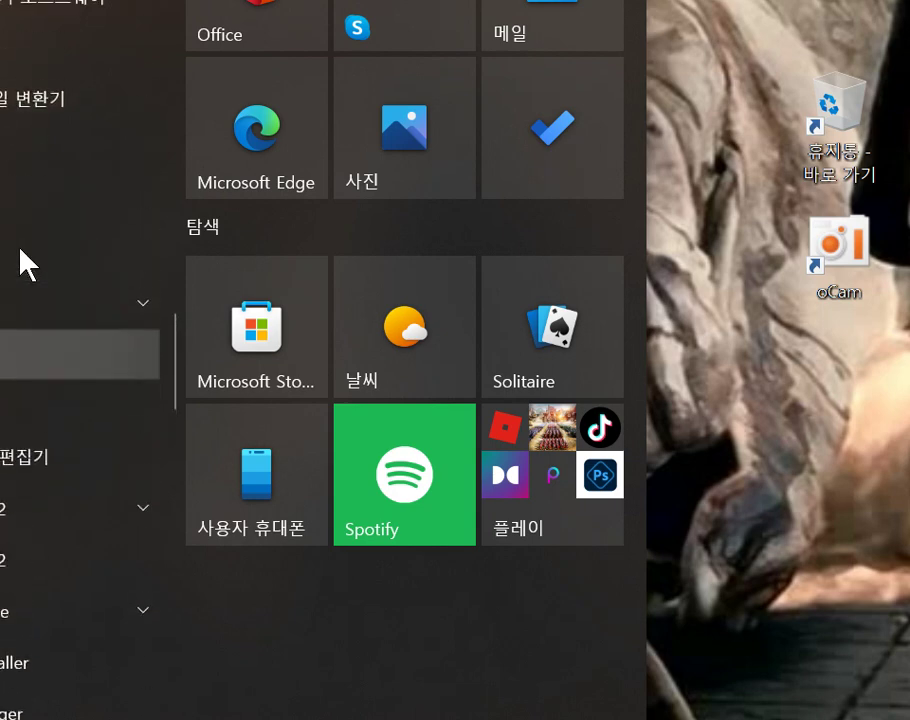
pyautogui.scroll(5, 10, 268)
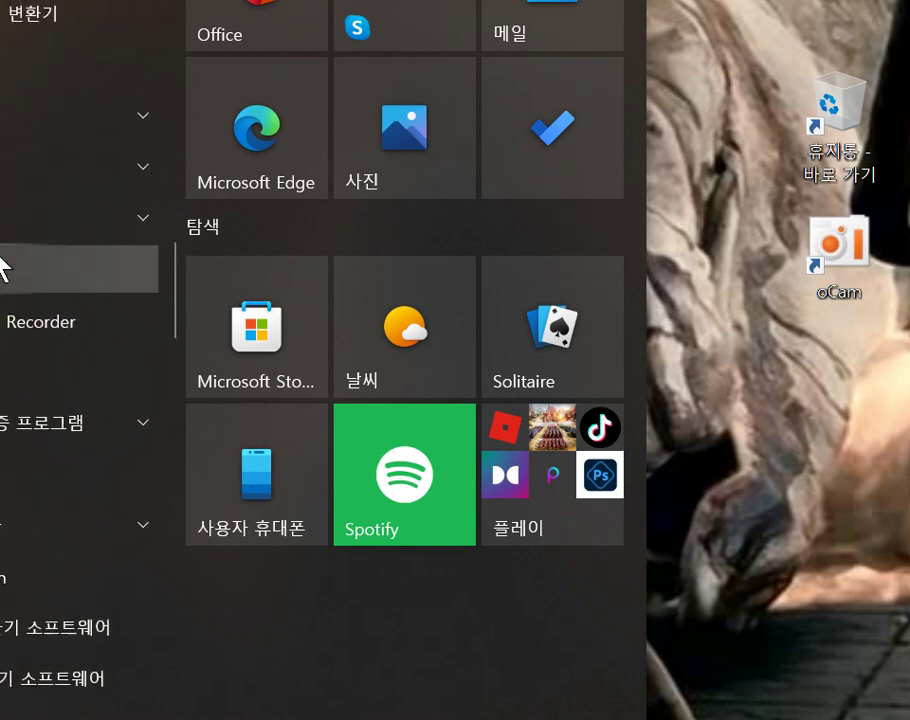
pyautogui.scroll(5, 2, 262)
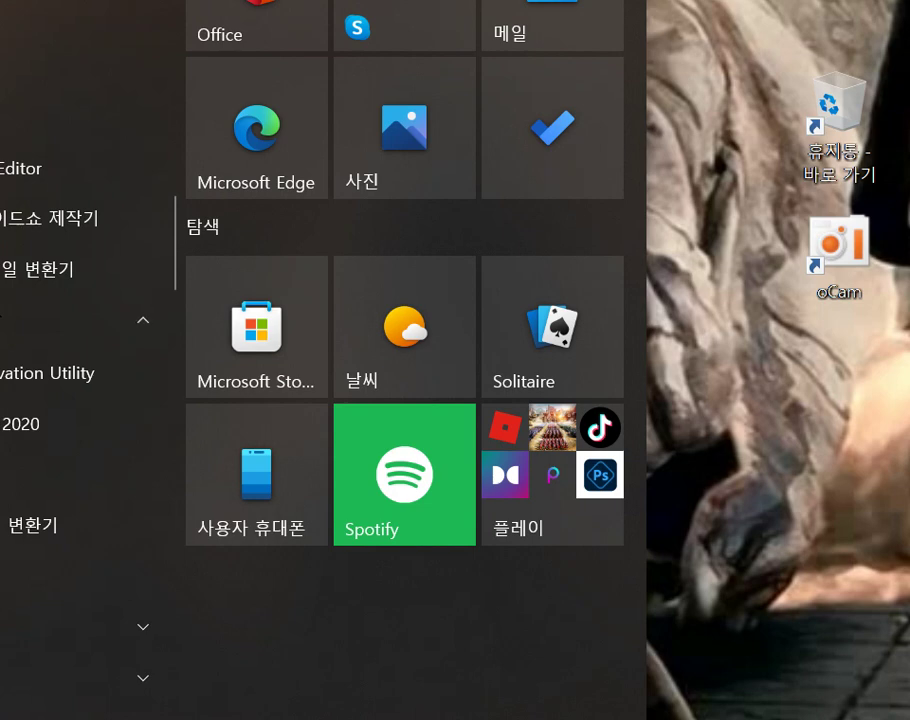
# Step: Collapse the expanded program folder and scroll back to the top of the app list
pyautogui.click(60, 320)
pyautogui.scroll(3, 60, 300)
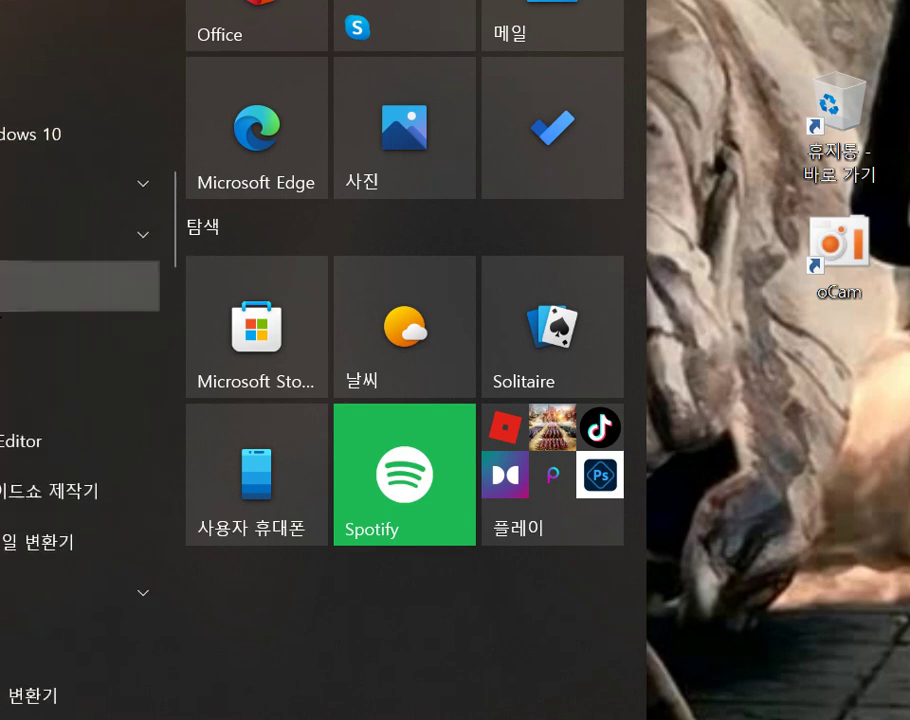
pyautogui.scroll(3, 60, 300)
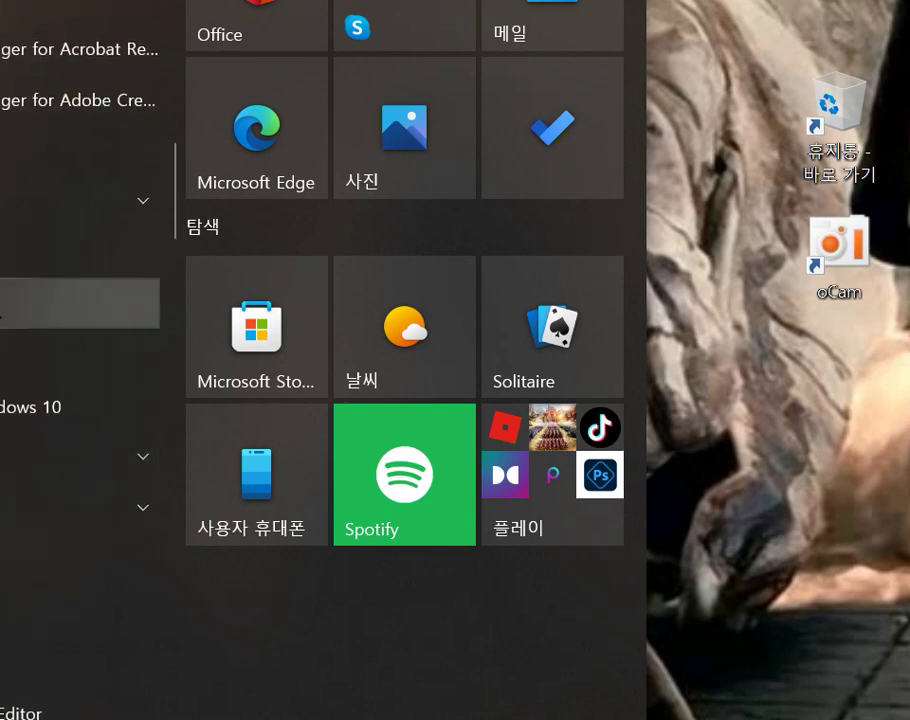
pyautogui.scroll(3, 60, 300)
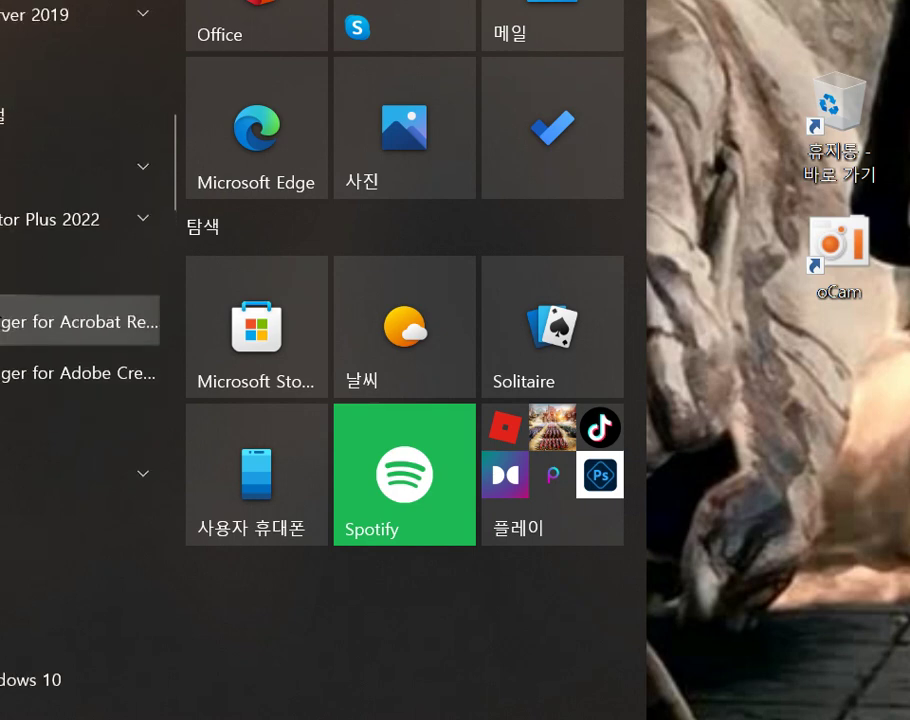
pyautogui.scroll(2, 80, 310)
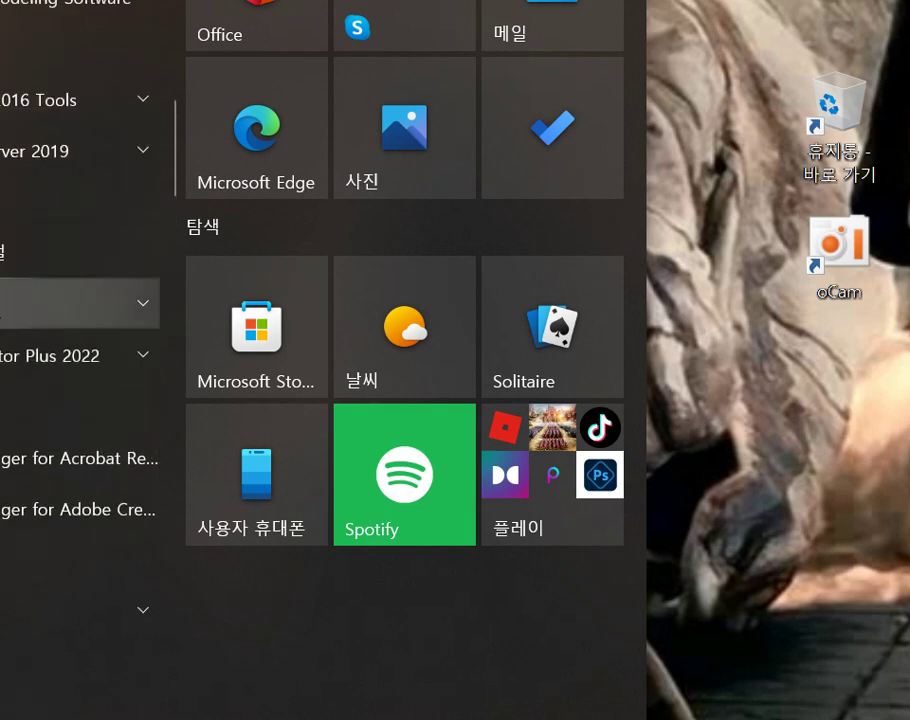
pyautogui.scroll(6, 80, 303)
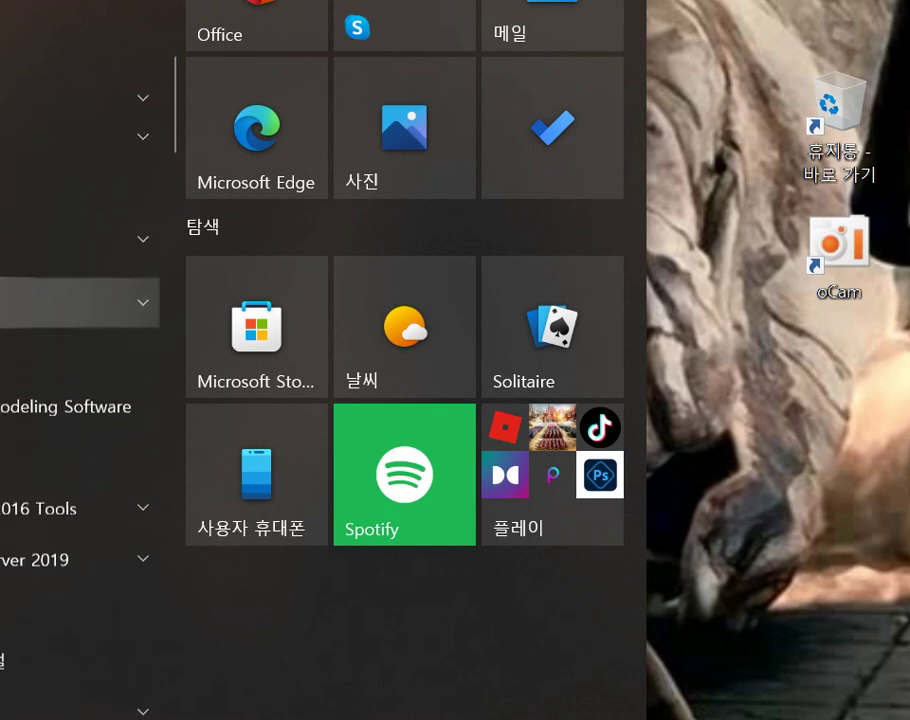
pyautogui.scroll(4, 80, 303)
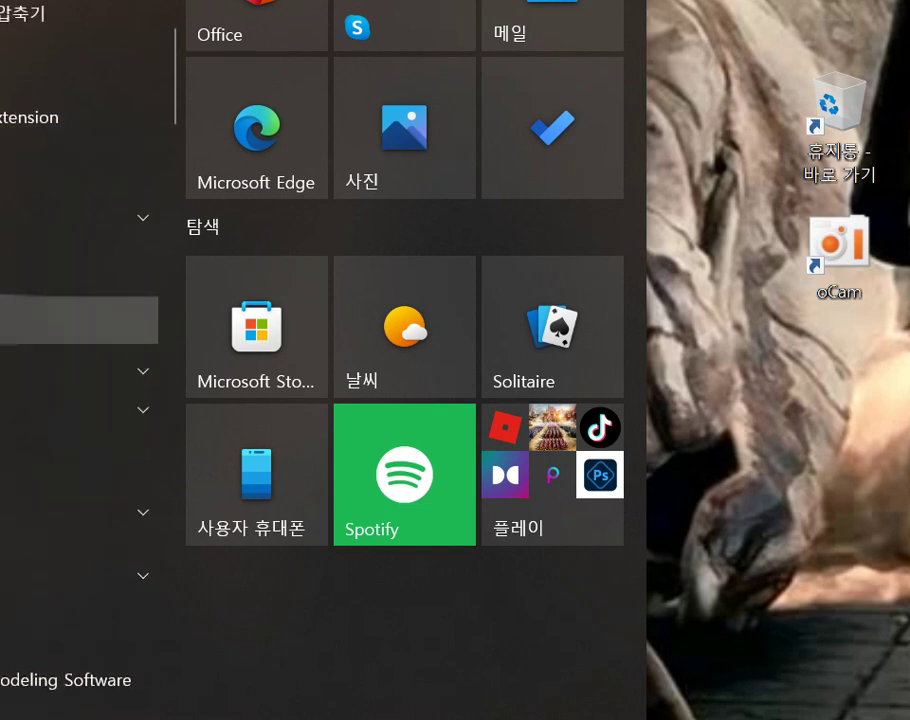
pyautogui.scroll(8, 80, 320)
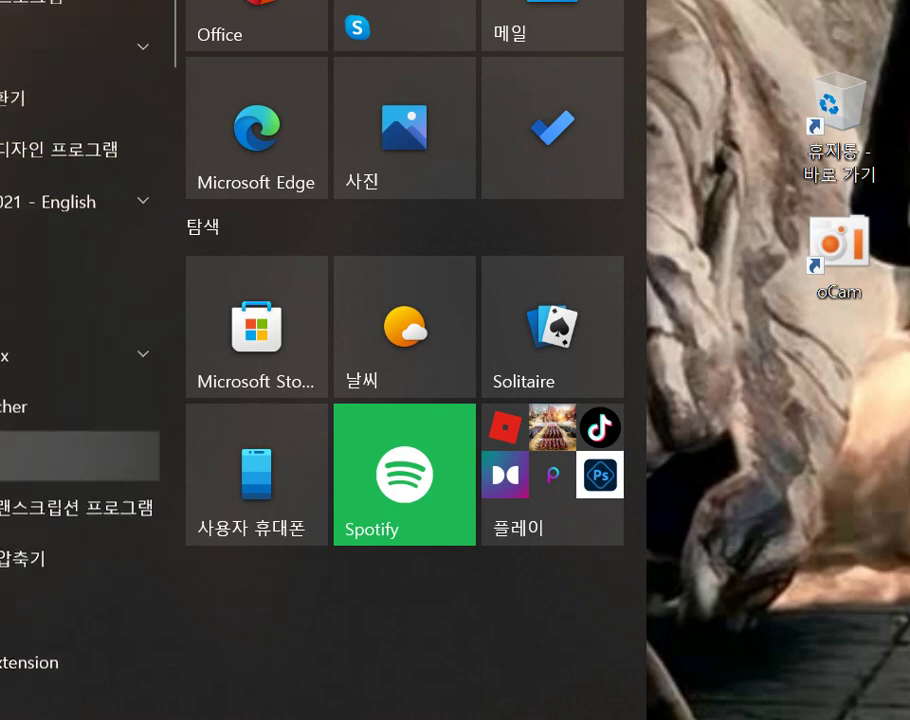
pyautogui.scroll(6, 80, 310)
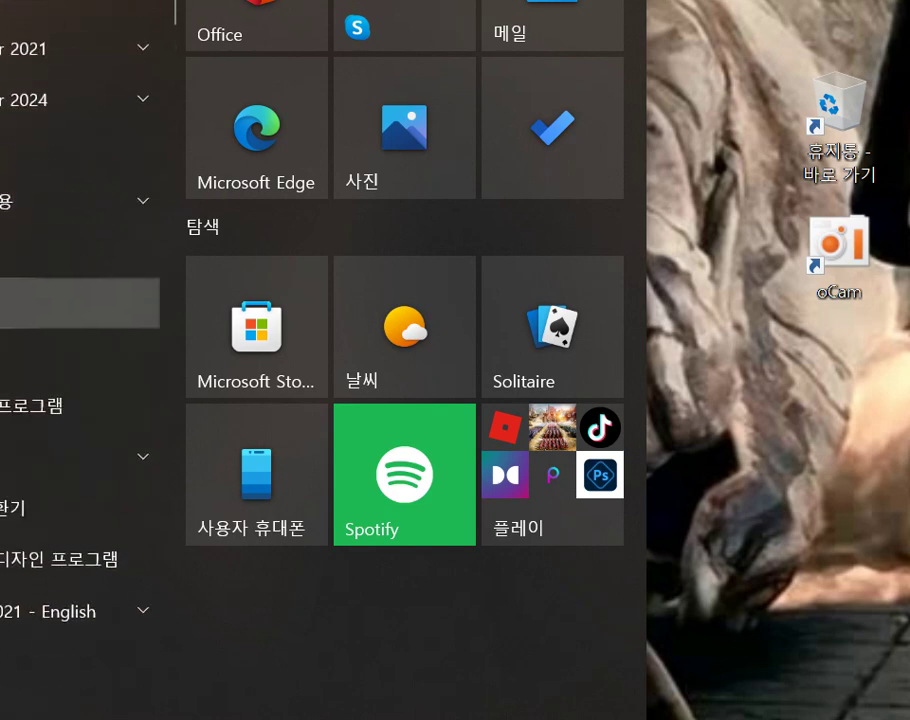
pyautogui.scroll(2, 80, 303)
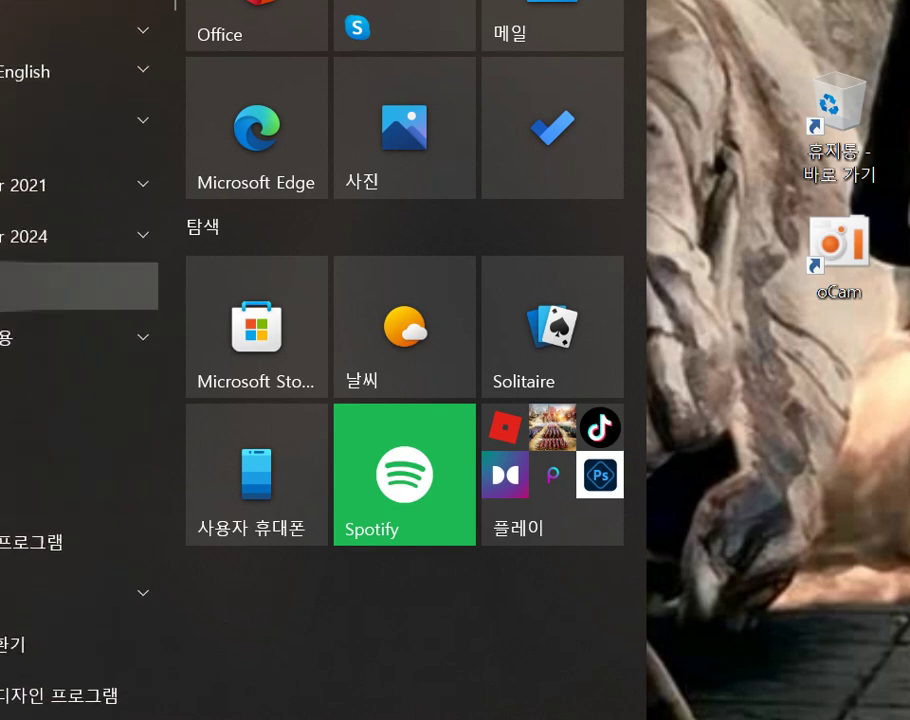
pyautogui.scroll(2, 80, 315)
# Step: Expand and collapse a couple of app folders to look at their programs
pyautogui.click(80, 166)
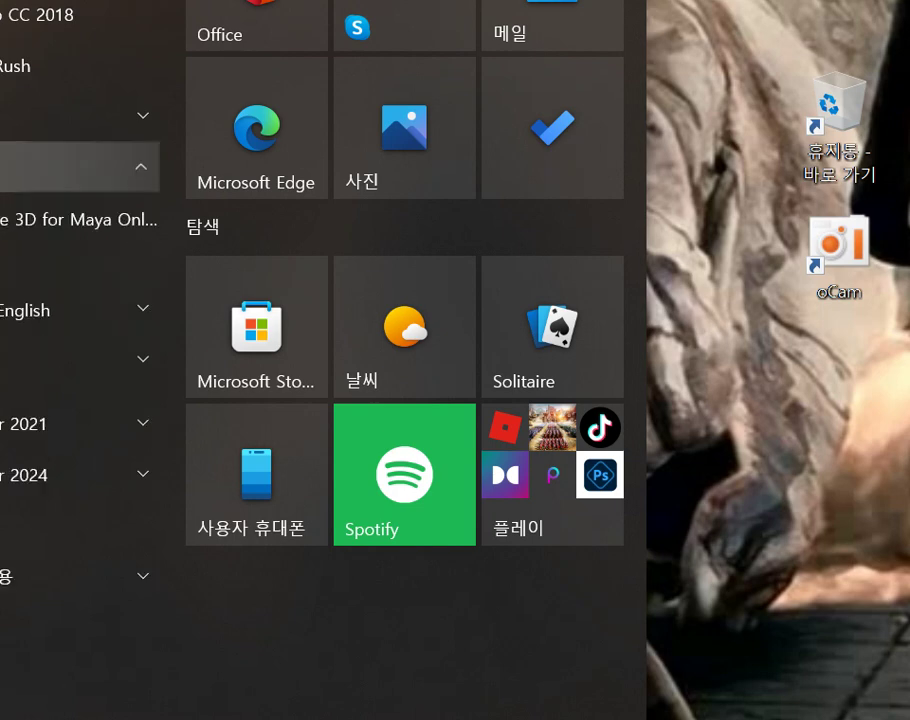
pyautogui.click(80, 116)
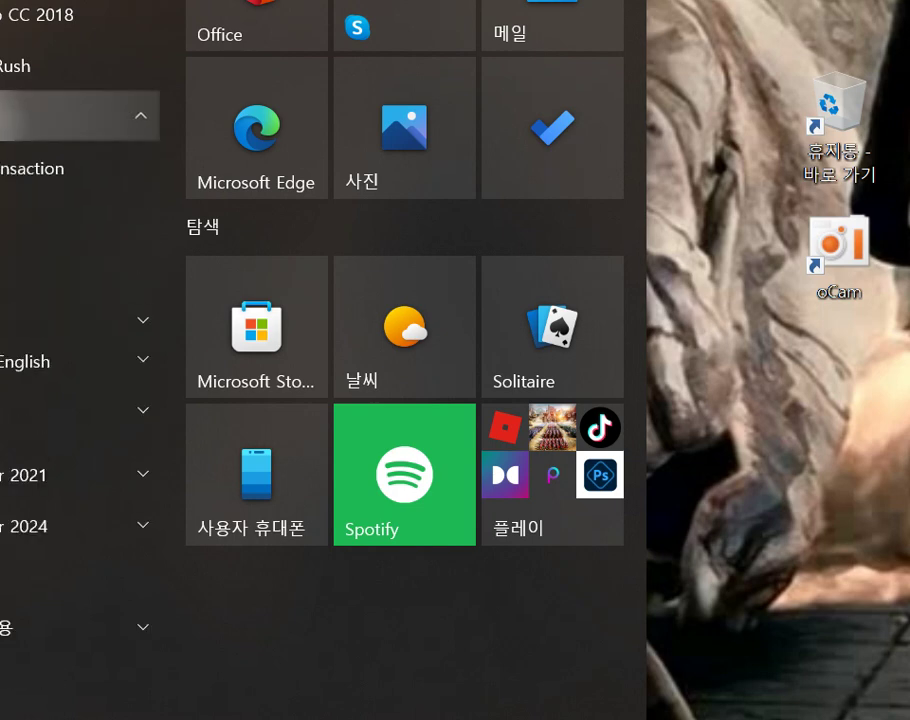
pyautogui.click(80, 116)
# Step: Launch File Explorer from the Start menu on the Documents (문서) folder
pyautogui.scroll(3, 80, 132)
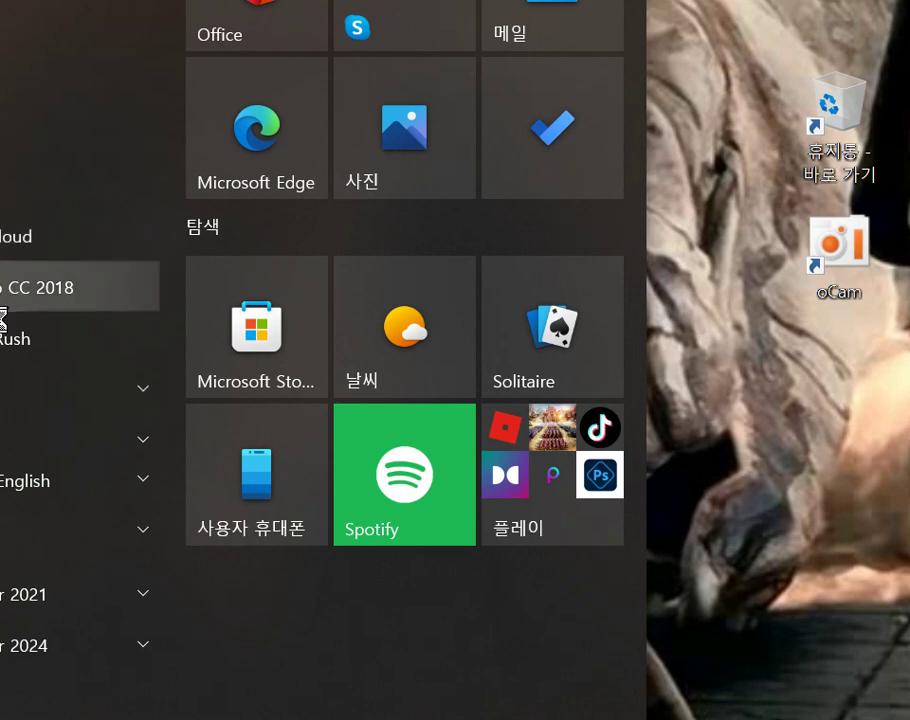
pyautogui.scroll(2, 28, 305)
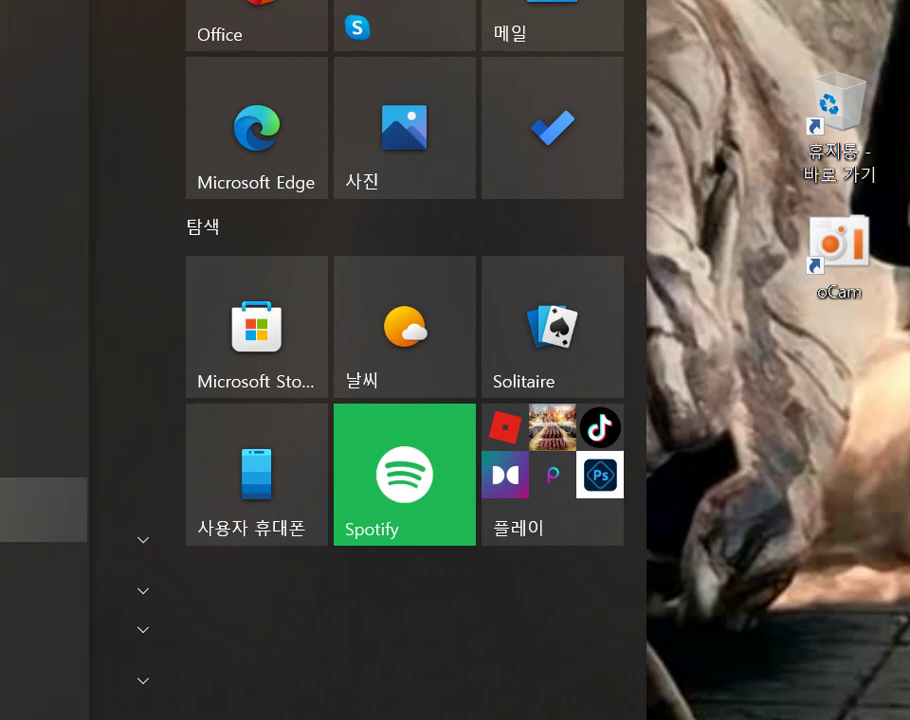
pyautogui.click(20, 362)
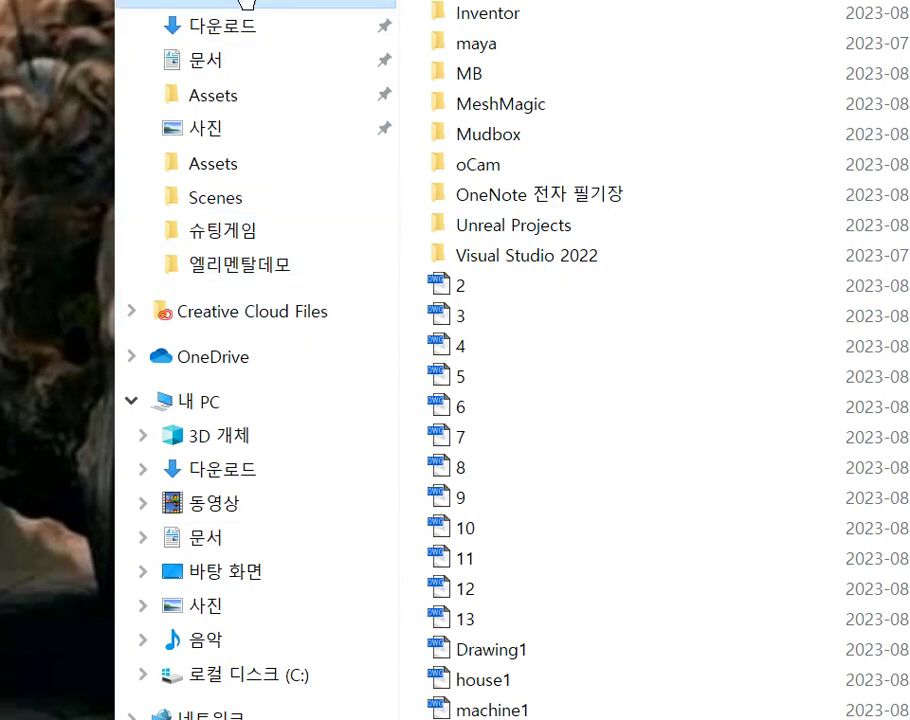
# Step: View the Desktop contents, then return to the Documents folder
pyautogui.click(246, 3)
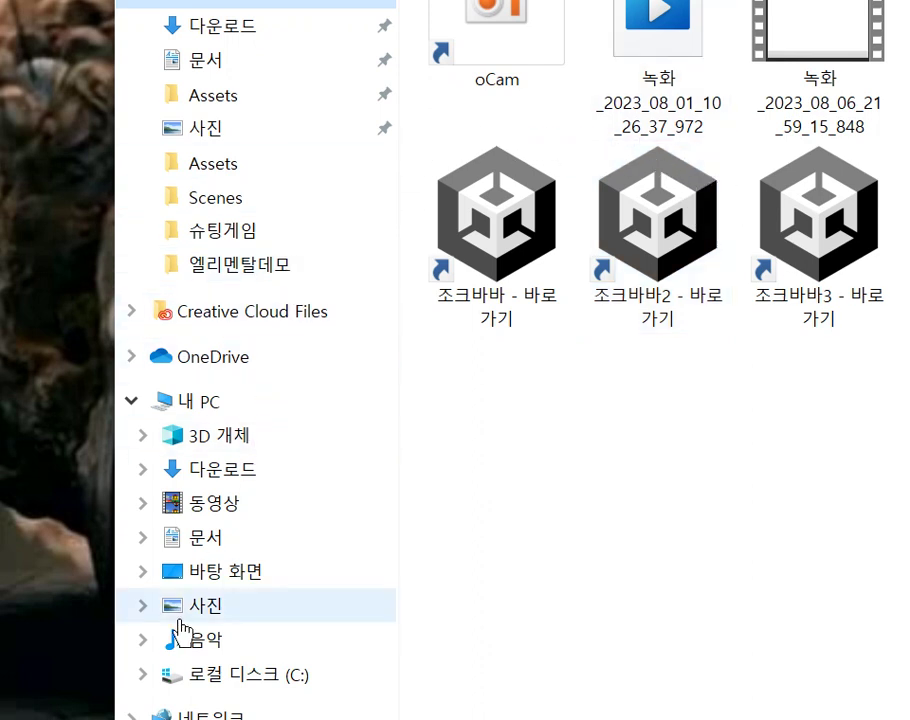
pyautogui.click(210, 537)
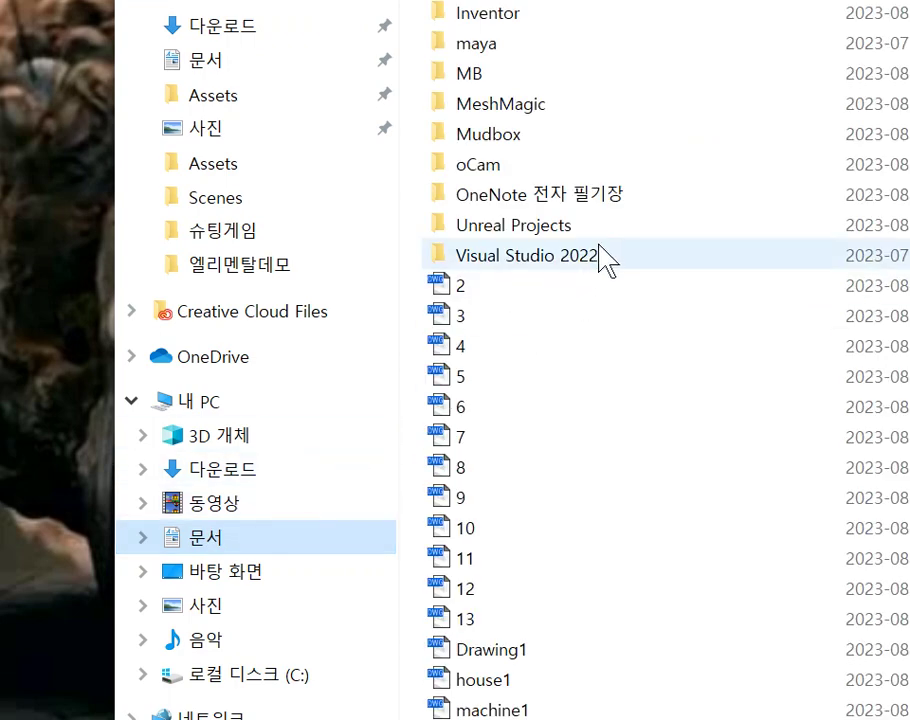
pyautogui.scroll(-5, 595, 262)
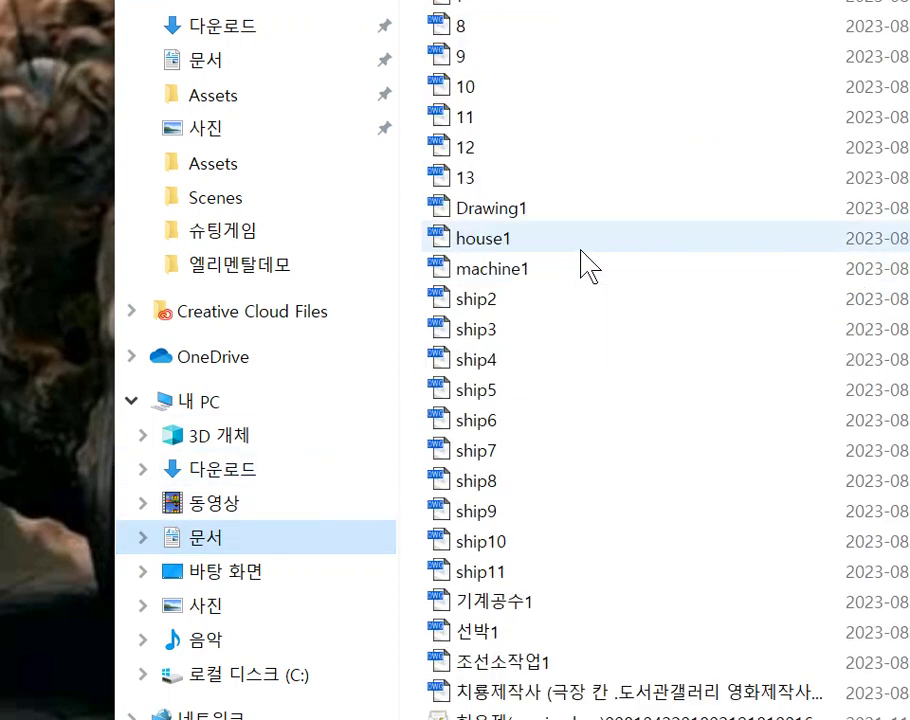
pyautogui.scroll(5, 585, 262)
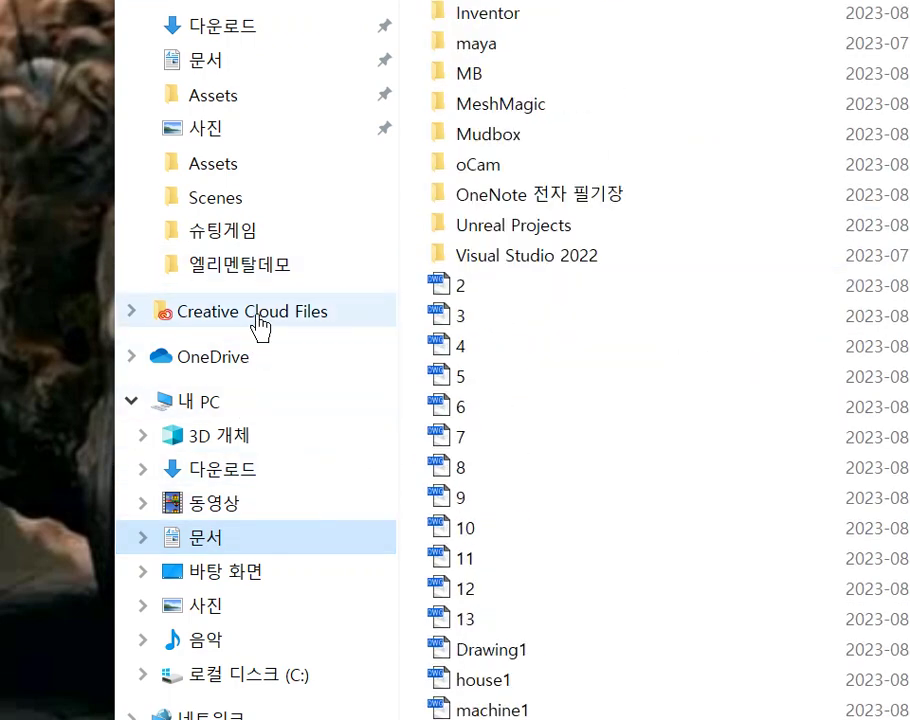
# Step: Browse 엘리멘탈데모, 슈팅게임, Scenes and both Assets folders, ending in Downloads (다운로드)
pyautogui.click(250, 262)
pyautogui.click(246, 246)
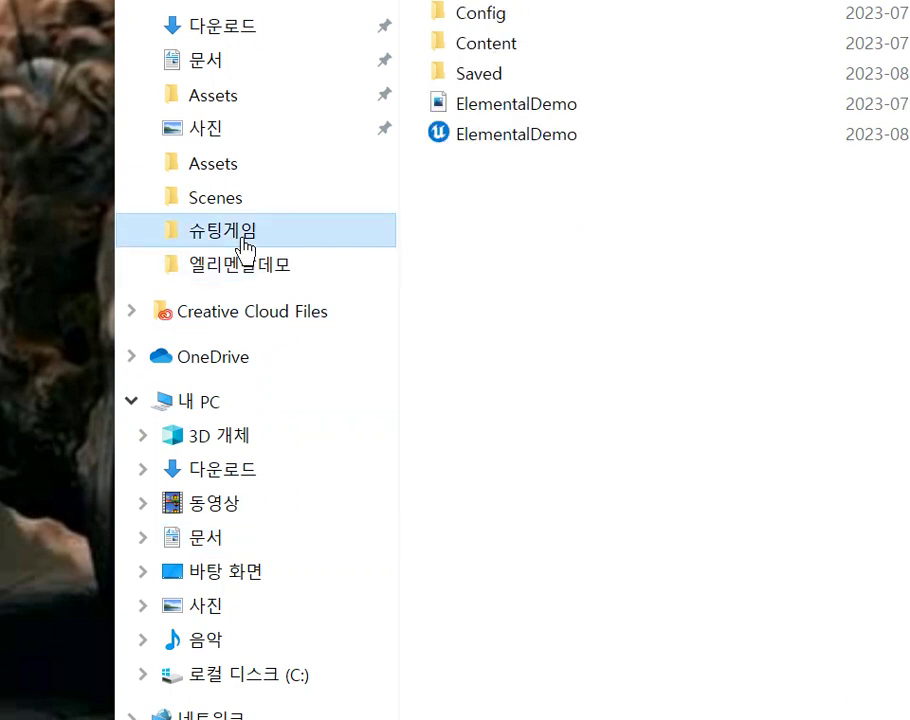
pyautogui.click(240, 205)
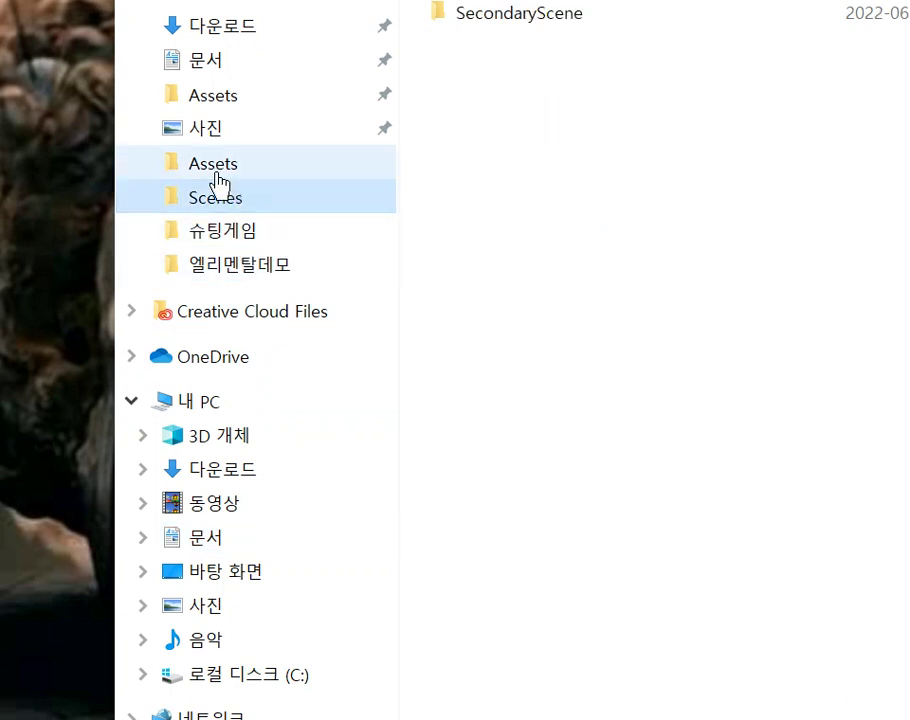
pyautogui.click(218, 163)
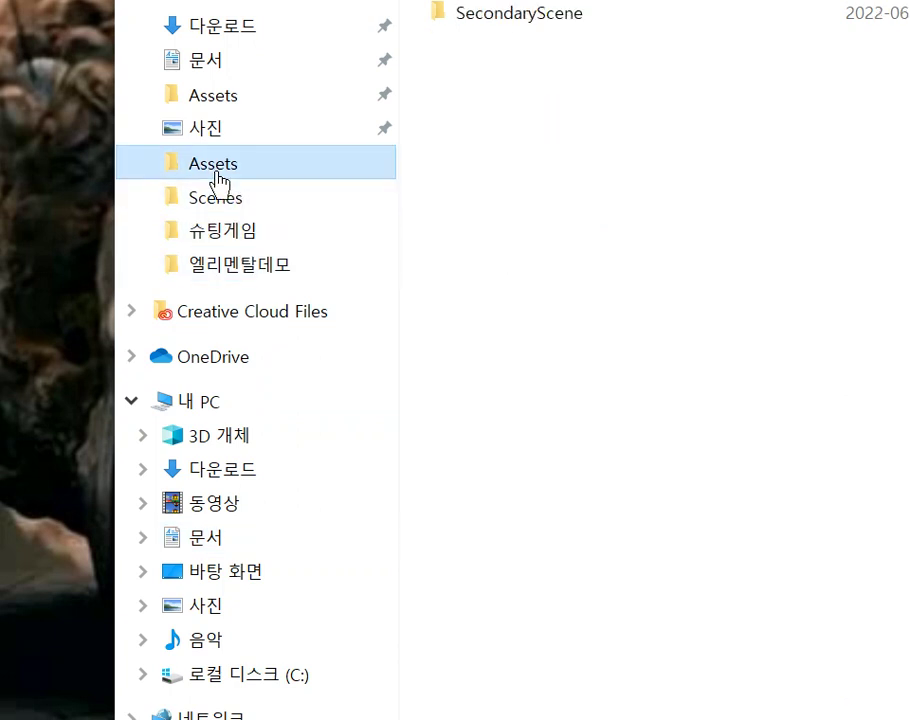
pyautogui.click(241, 100)
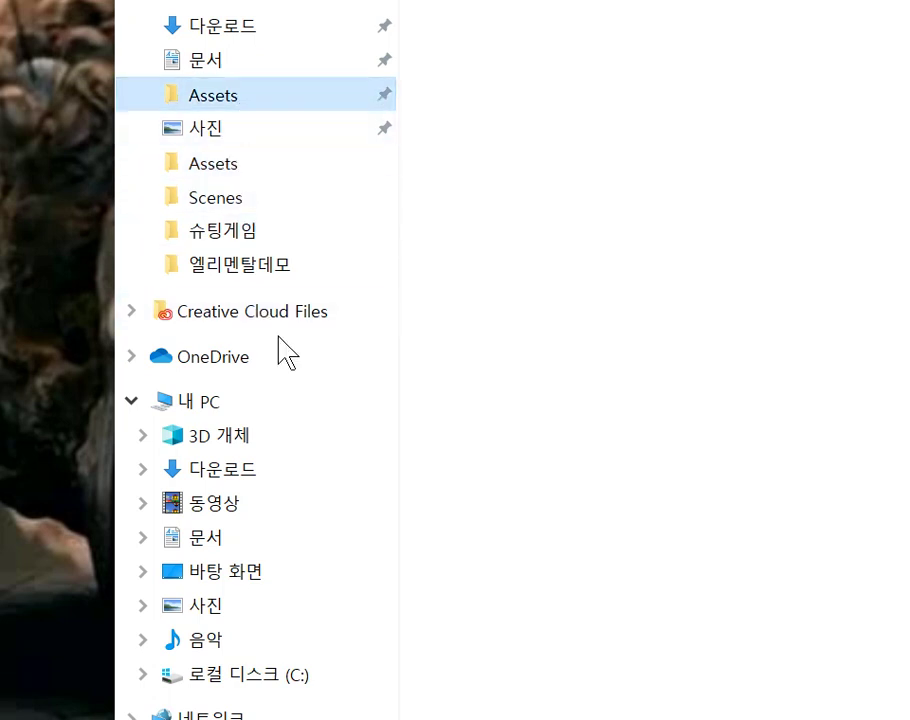
pyautogui.click(218, 470)
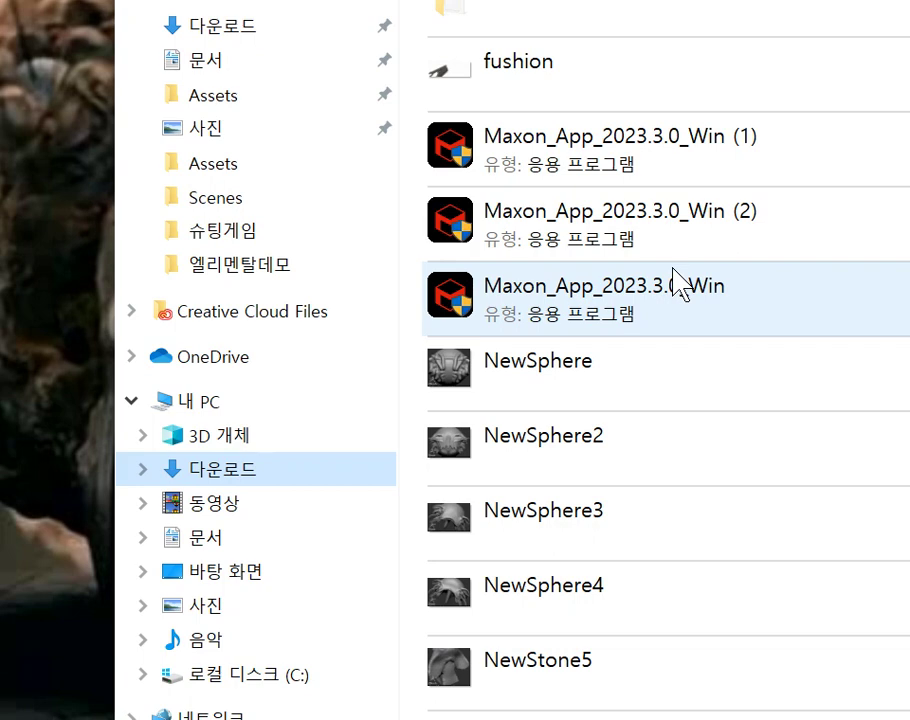
# Step: Scroll Downloads and select the Maya_2024_ML_setup_webinstall (1) installer
pyautogui.scroll(-5, 676, 283)
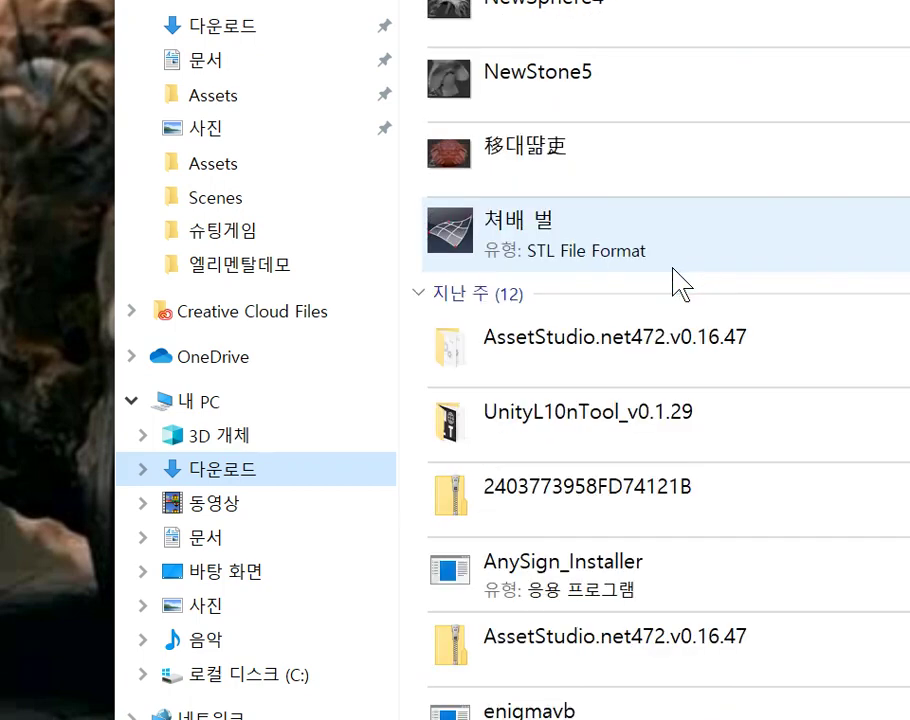
pyautogui.scroll(-8, 676, 283)
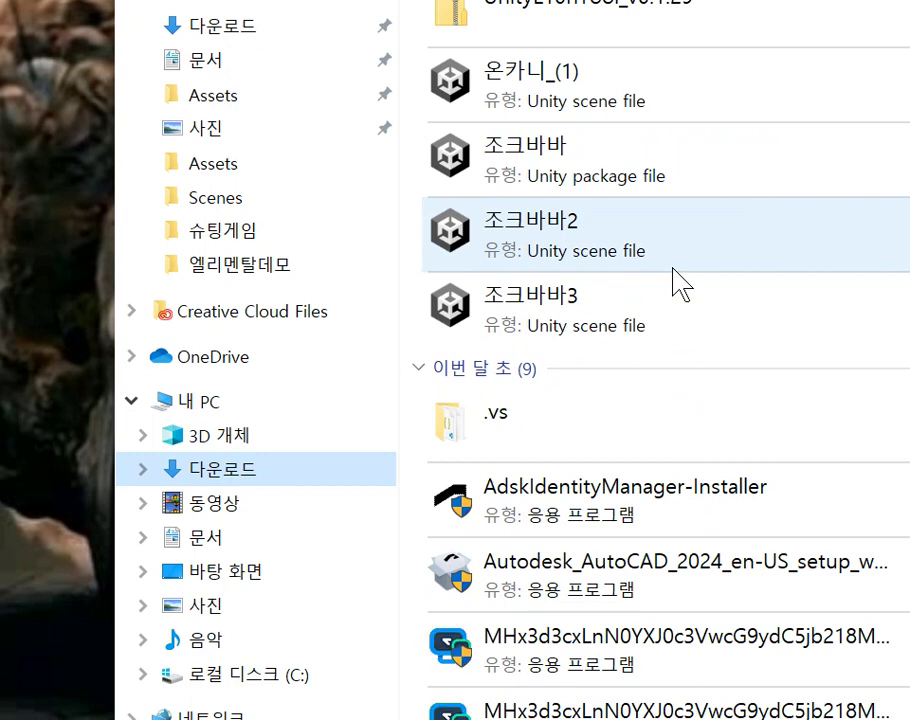
pyautogui.scroll(-4, 676, 283)
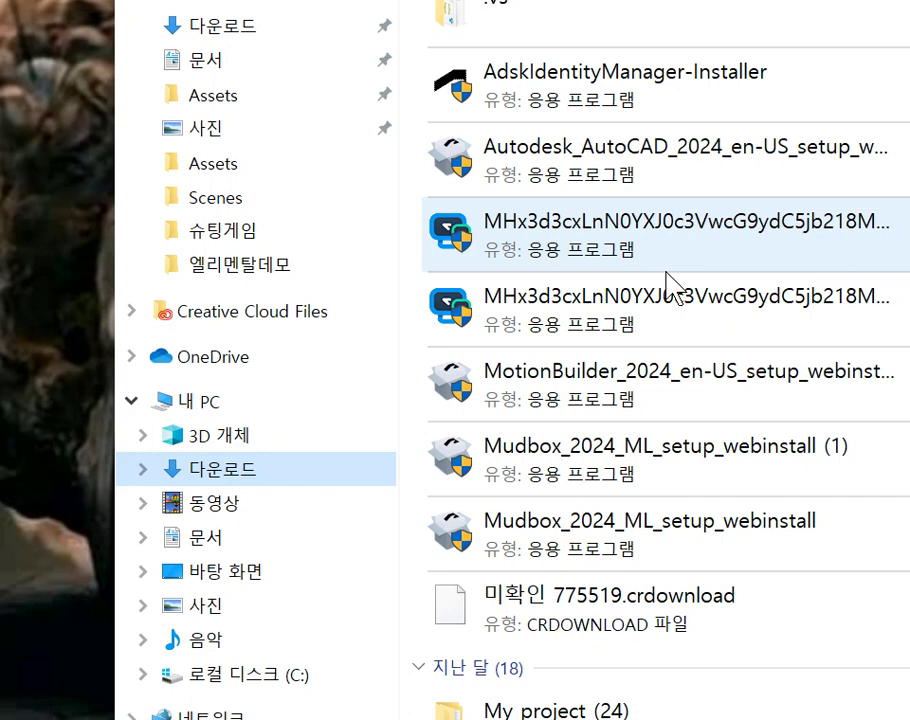
pyautogui.scroll(-6, 662, 290)
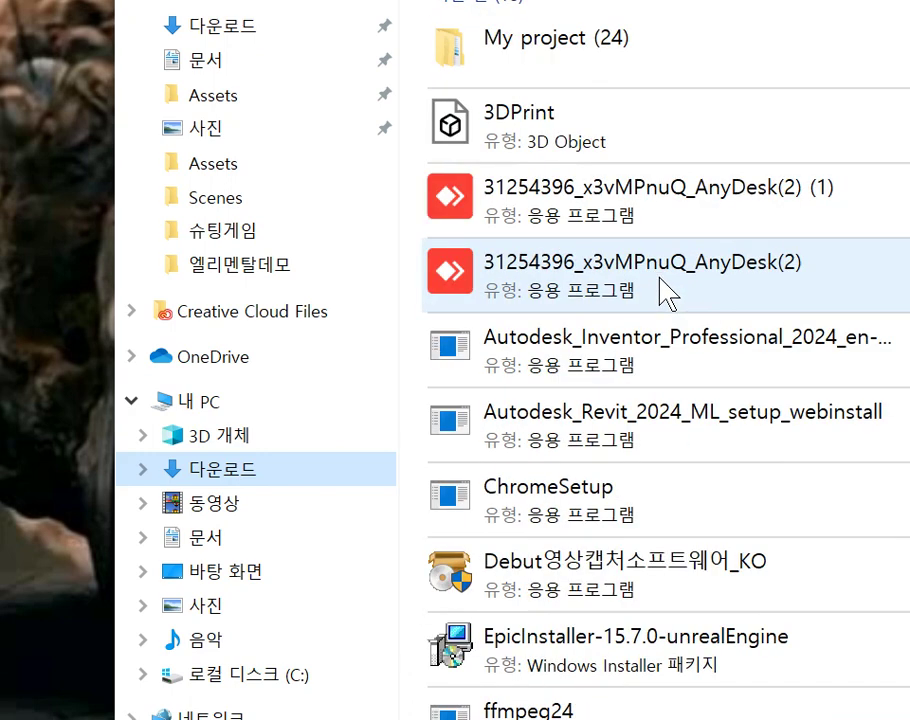
pyautogui.scroll(-2, 662, 290)
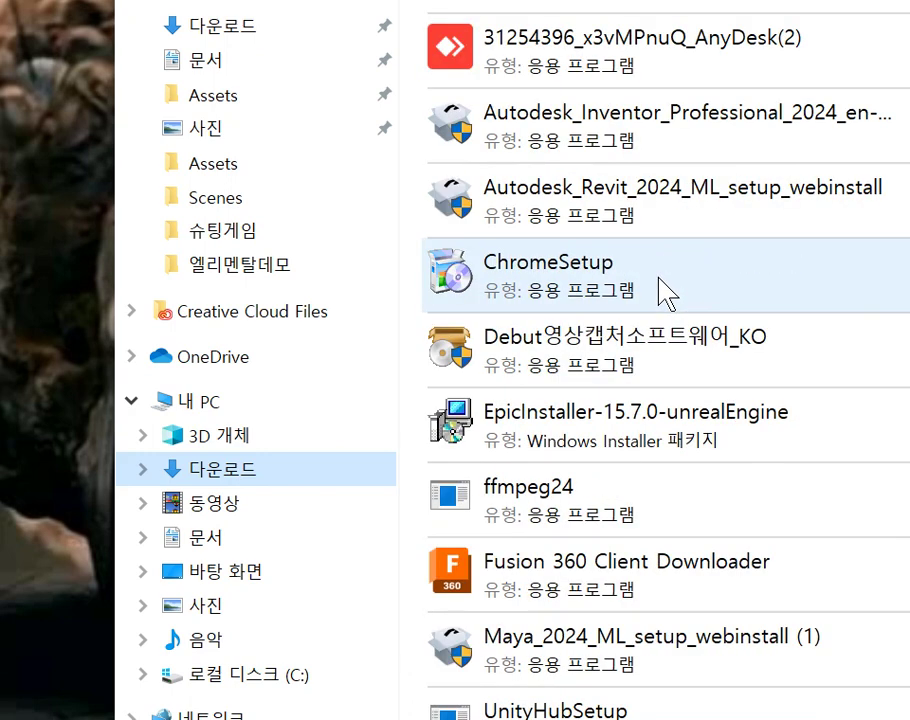
pyautogui.click(510, 652)
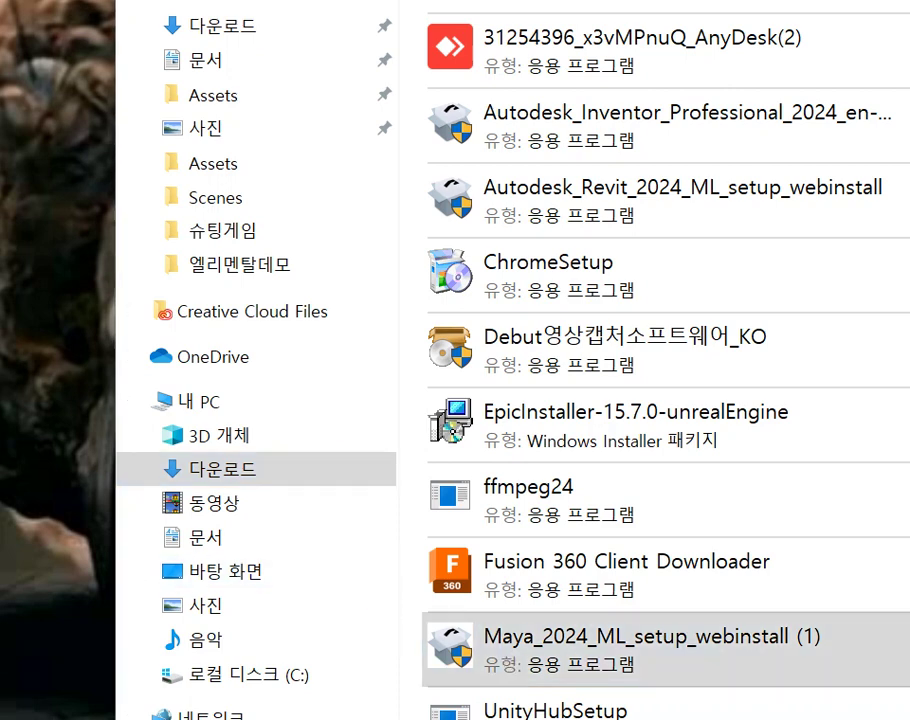
# Step: Create a shortcut to the Maya installer, then run the Maya 2024 web installer
pyautogui.rightClick(5, 5)
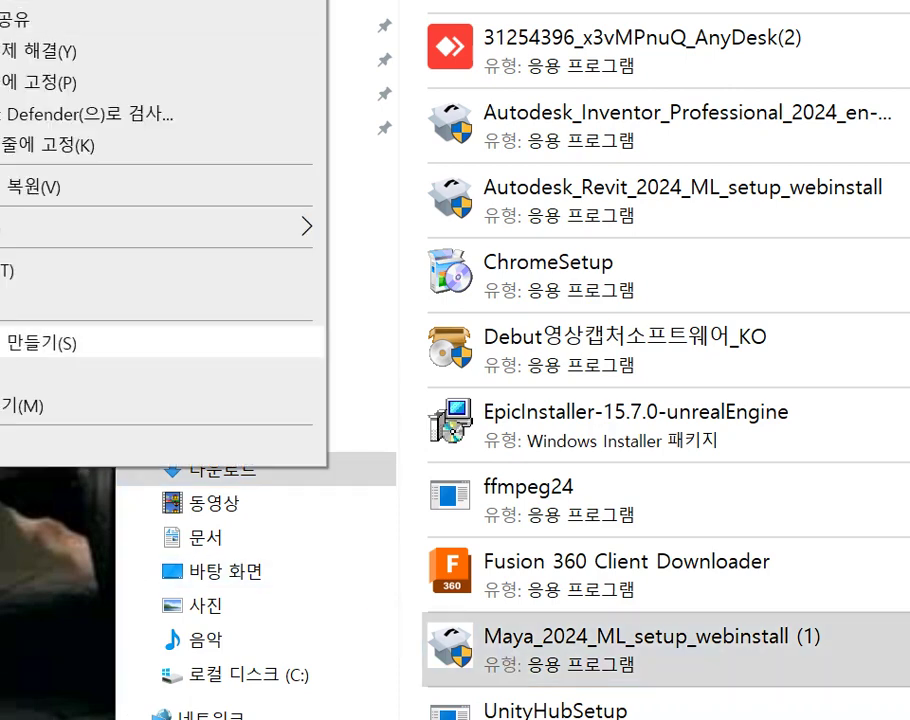
pyautogui.click(175, 341)
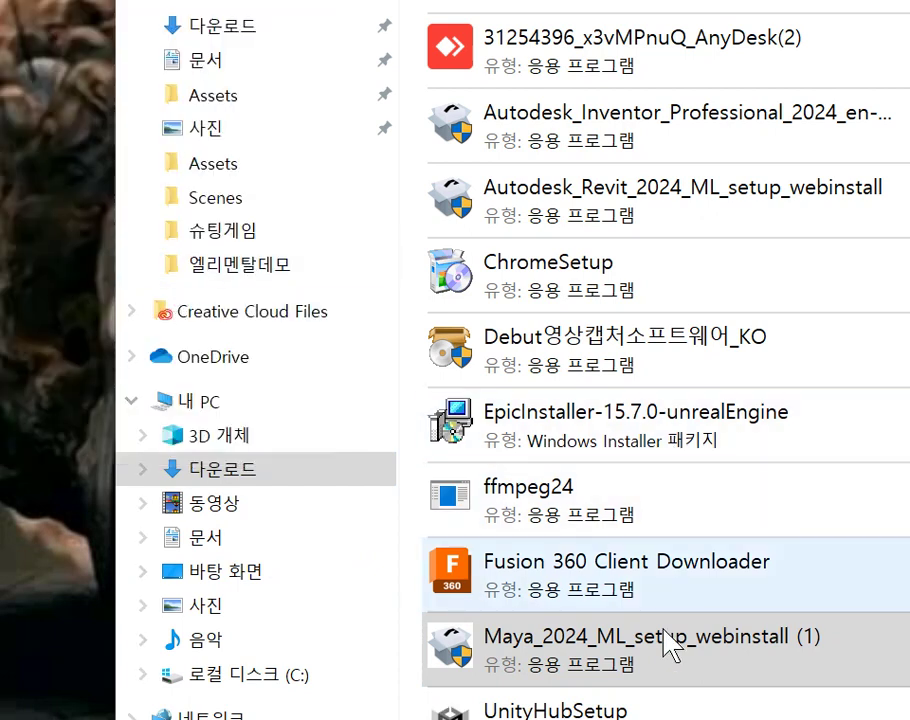
pyautogui.click(636, 654)
pyautogui.doubleClick(632, 646)
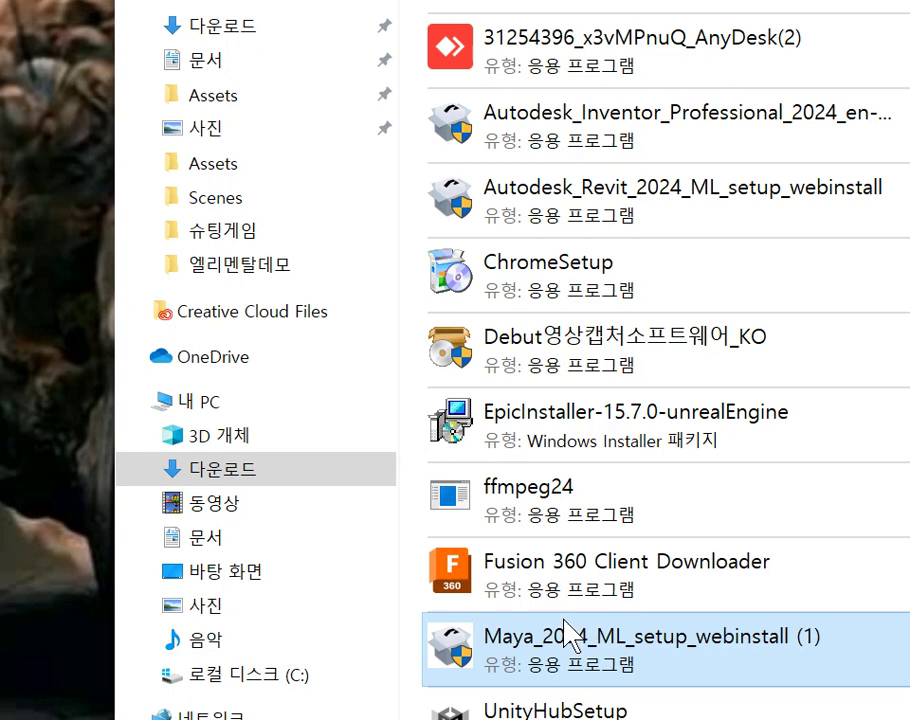
# Step: Wait for the Autodesk installer splash to show Preparing... for Maya 2024
pyautogui.scroll(-5, 632, 556)
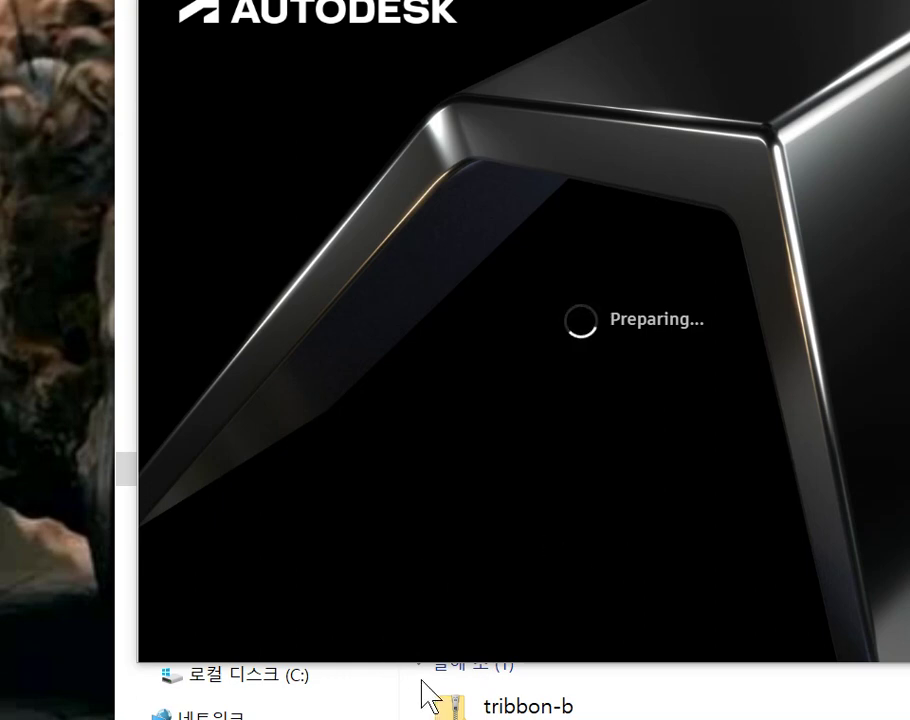
# Step: In Windows Search, trim the query with on-screen Backspace and reveal the ZBrushCoreMini 2020 result
pyautogui.press('super')
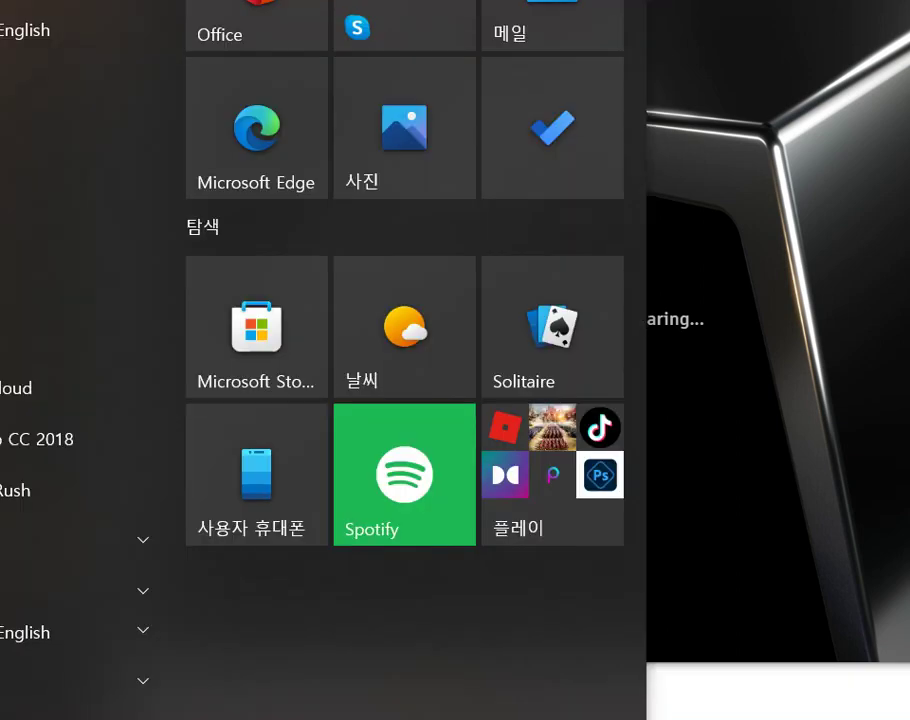
pyautogui.press('Escape')
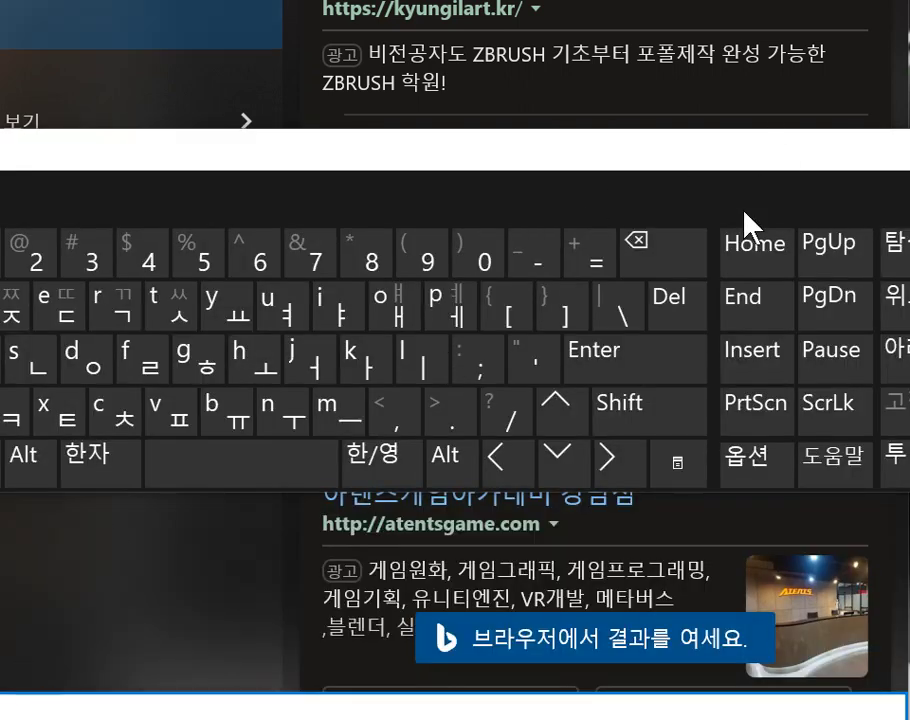
pyautogui.click(686, 262)
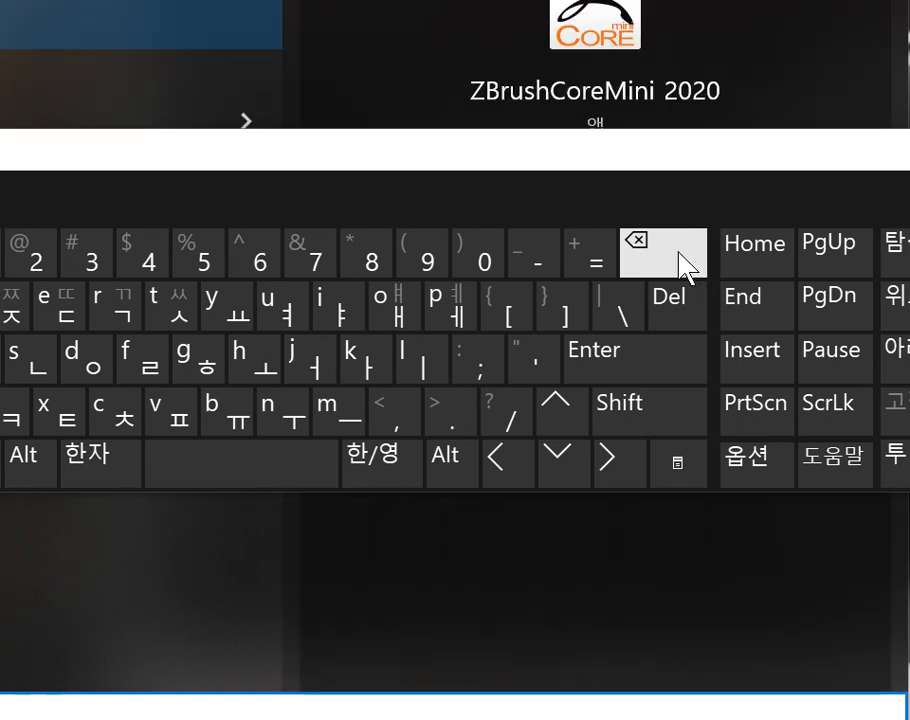
pyautogui.click(686, 262)
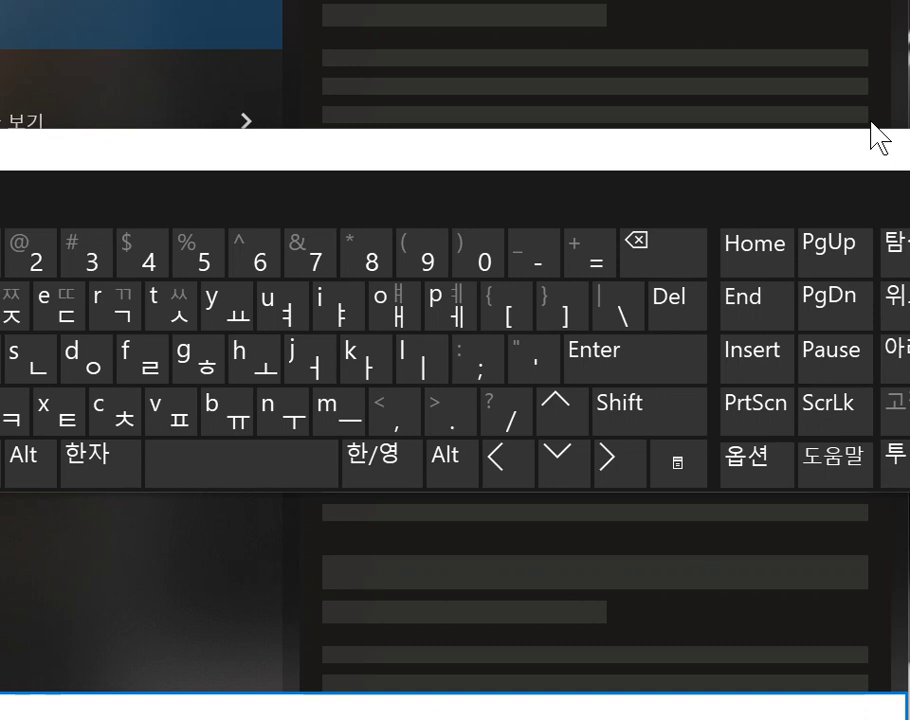
pyautogui.click(663, 262)
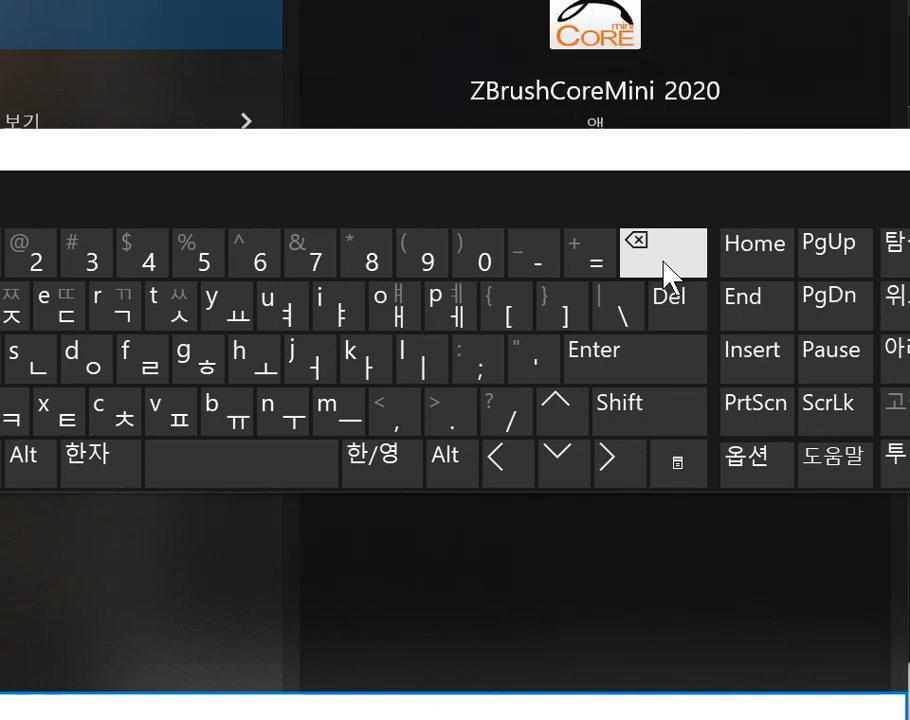
pyautogui.moveTo(676, 136); pyautogui.dragTo(724, 246)
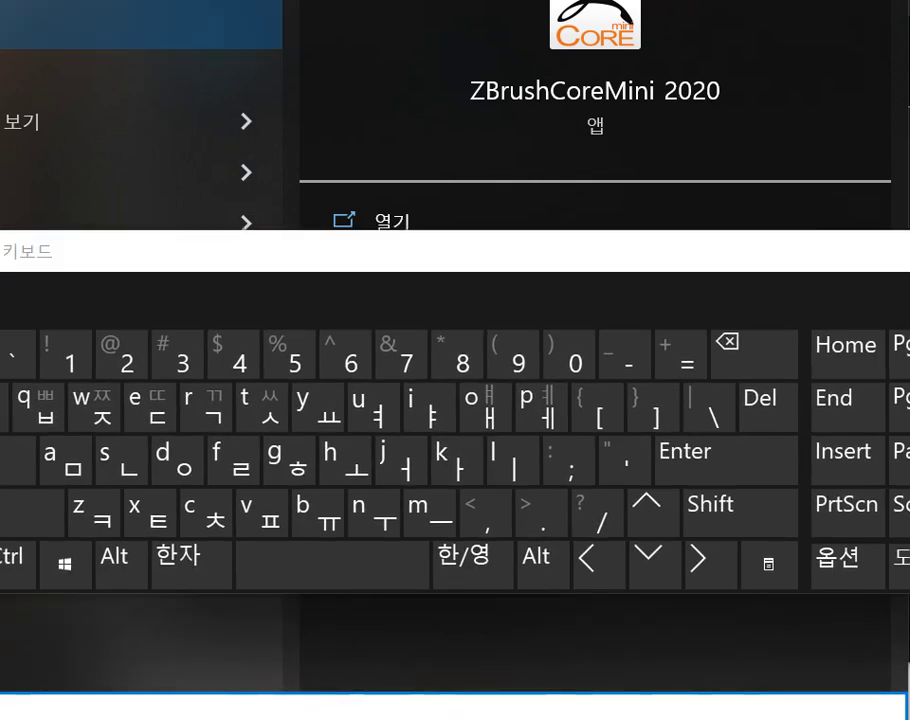
pyautogui.press('Escape')
# Step: Hide the on-screen keyboard and start installing the Arnold renderer and Bifrost components
pyautogui.press('ctrl+super+o')
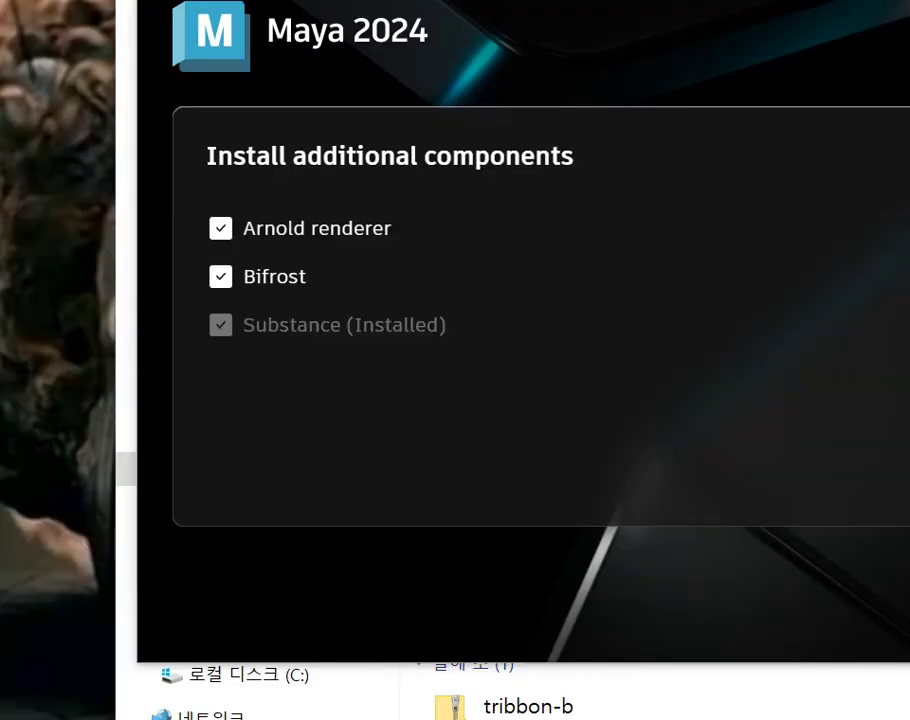
pyautogui.press('Return')
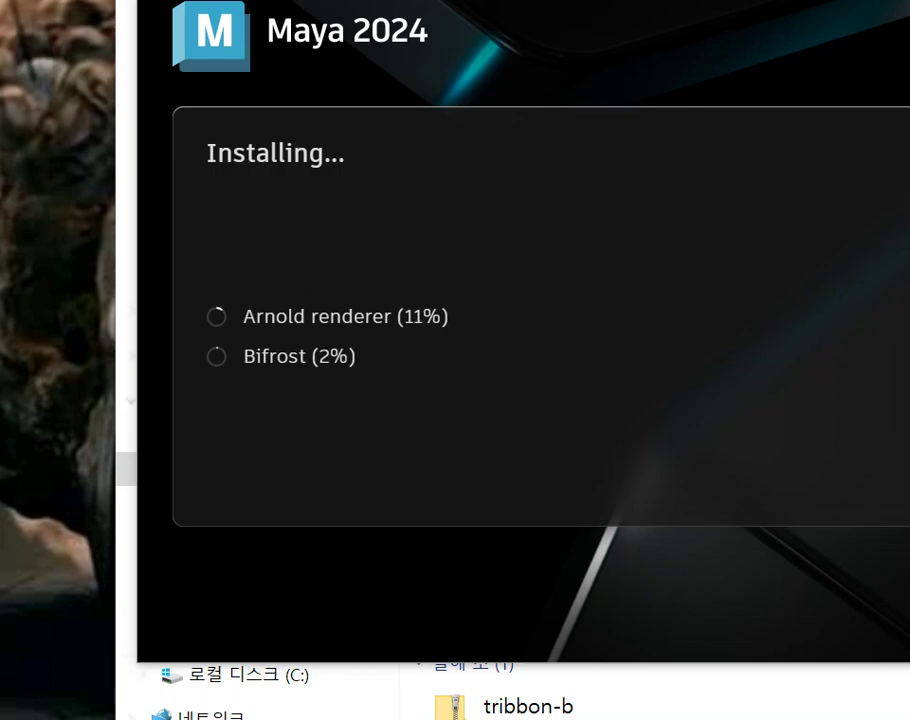
pyautogui.press('super')
pyautogui.press('super')
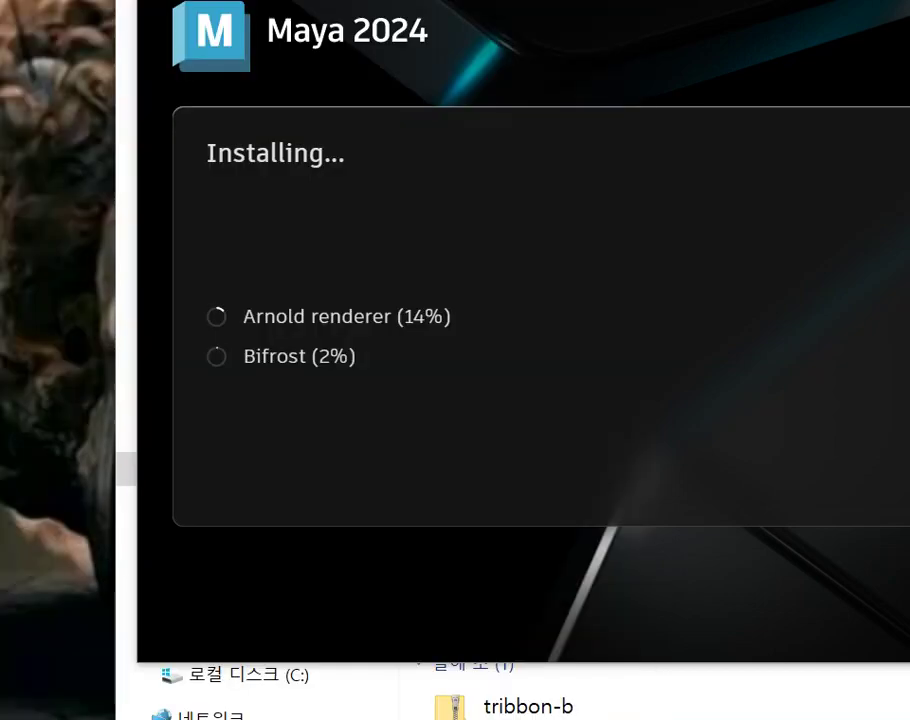
pyautogui.press('super+s')
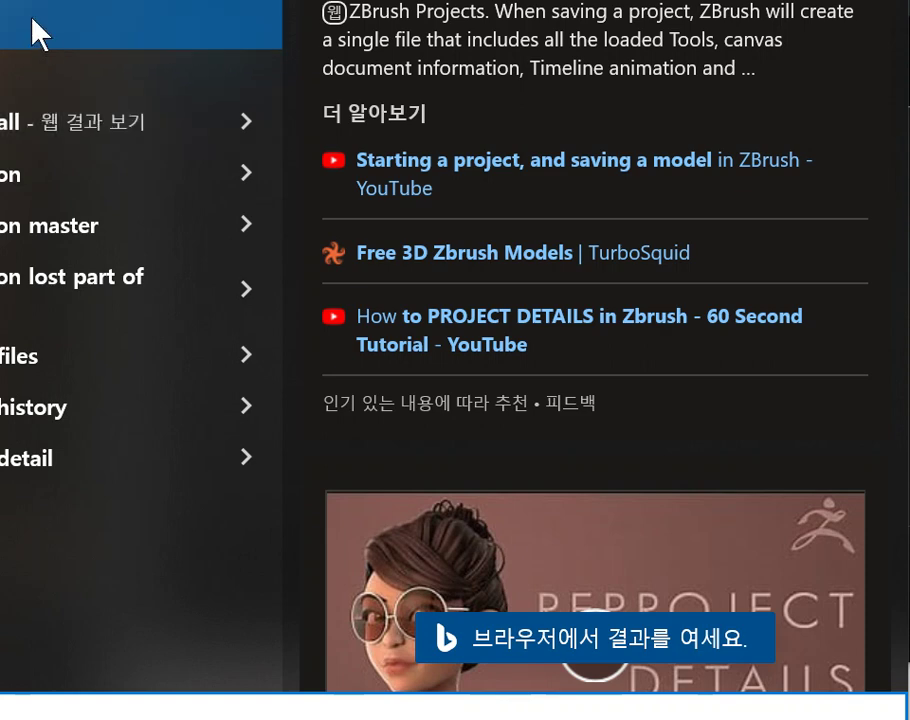
# Step: Search for 'zbrush project' and carry the search into File Explorer
pyautogui.write('ed')
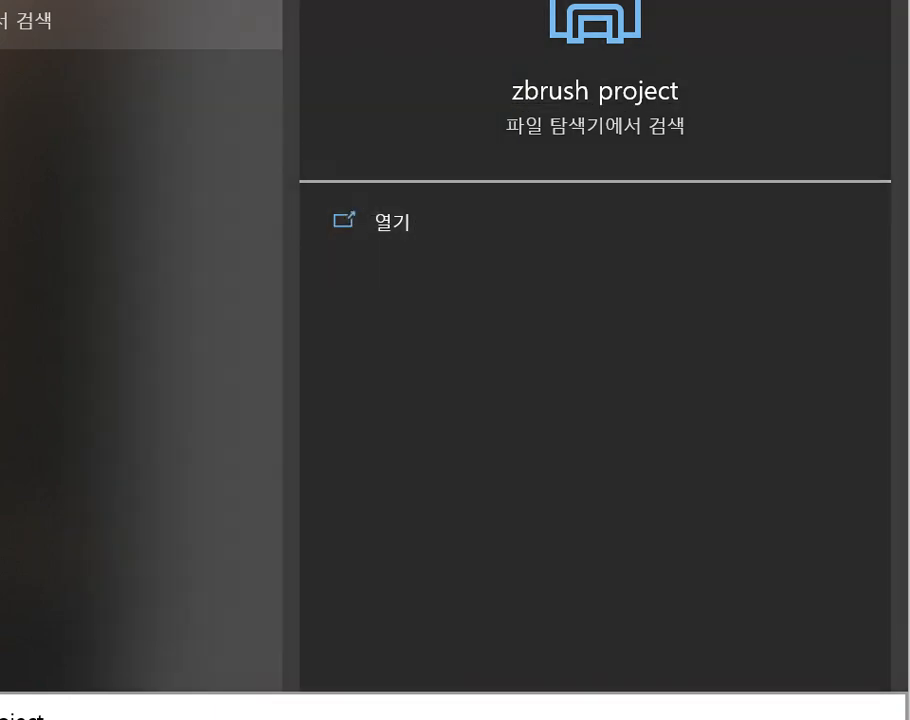
pyautogui.press('Return')
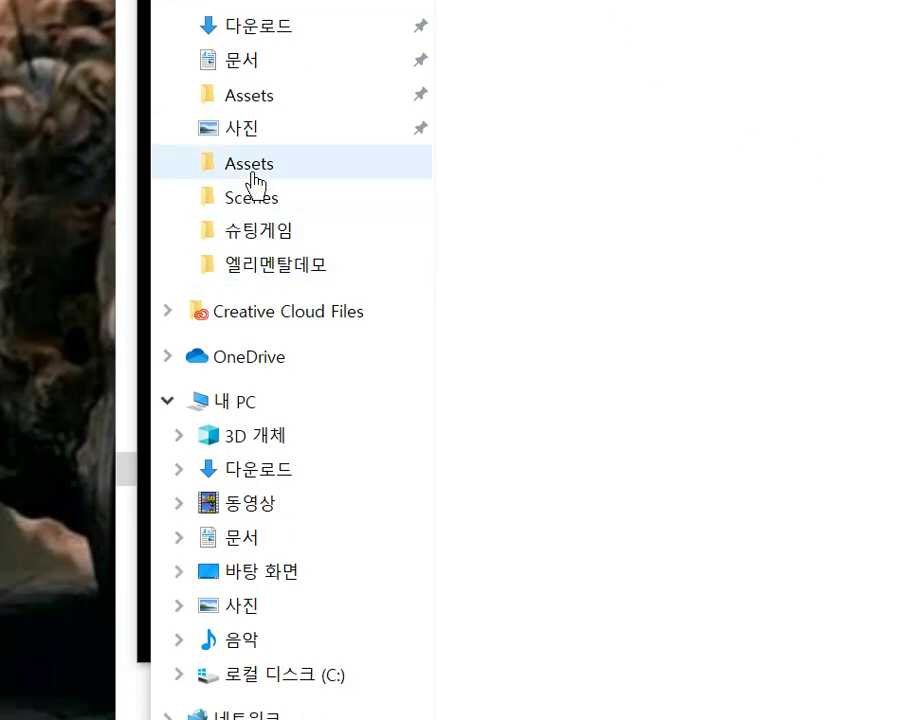
# Step: Go to Downloads and open the ZBrush project file 신
pyautogui.click(282, 38)
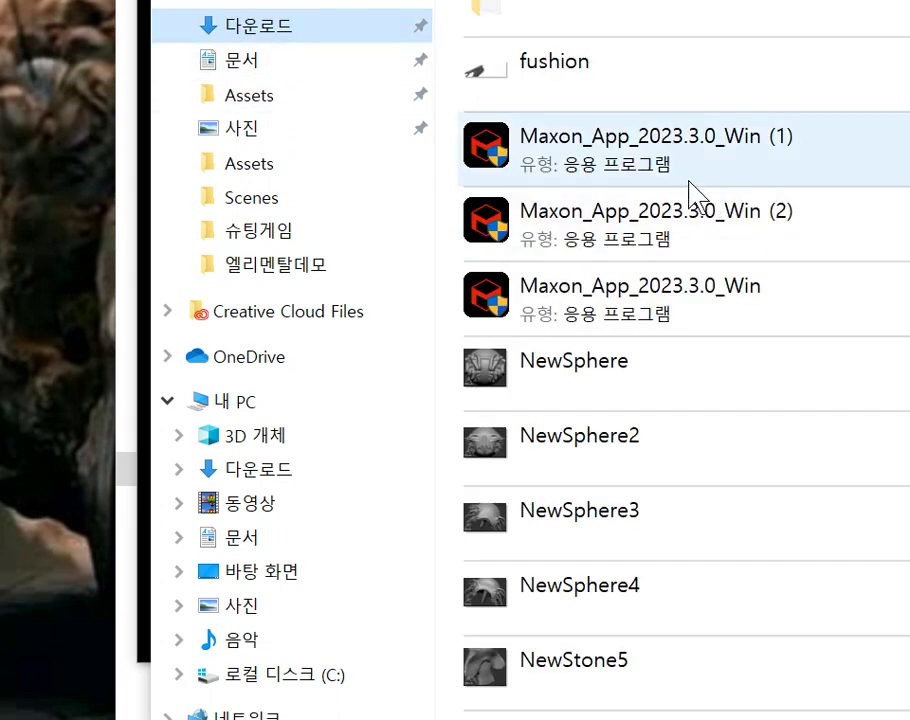
pyautogui.scroll(-10, 690, 265)
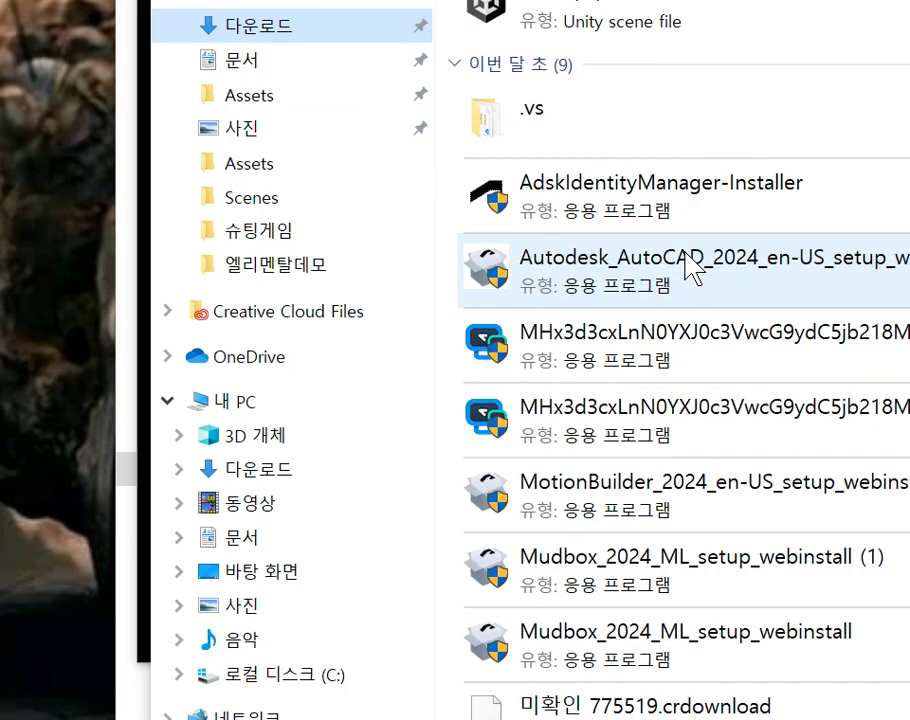
pyautogui.scroll(-9, 672, 262)
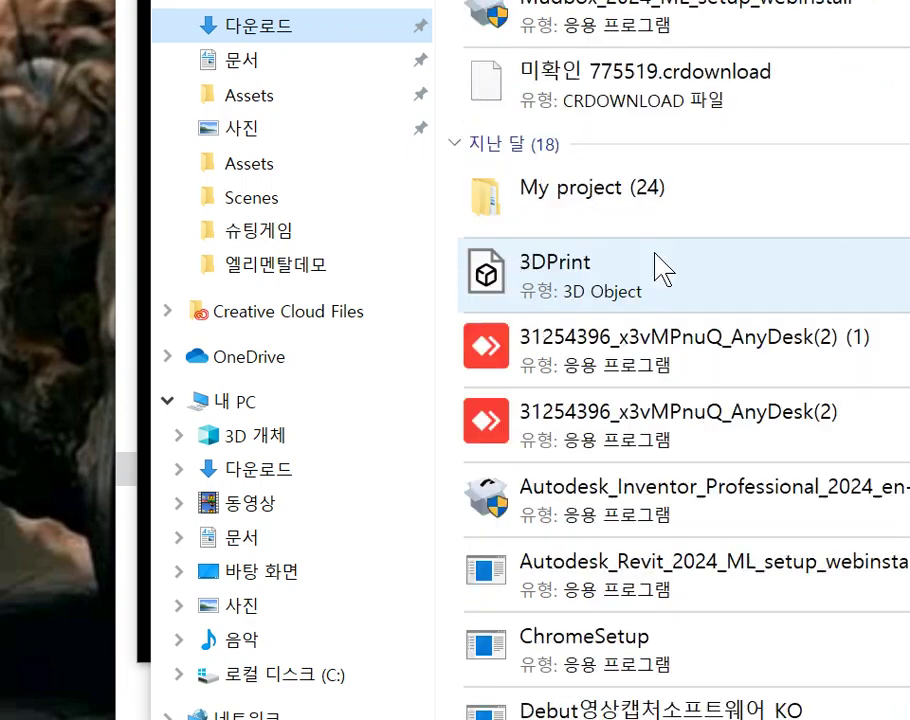
pyautogui.scroll(-3, 645, 268)
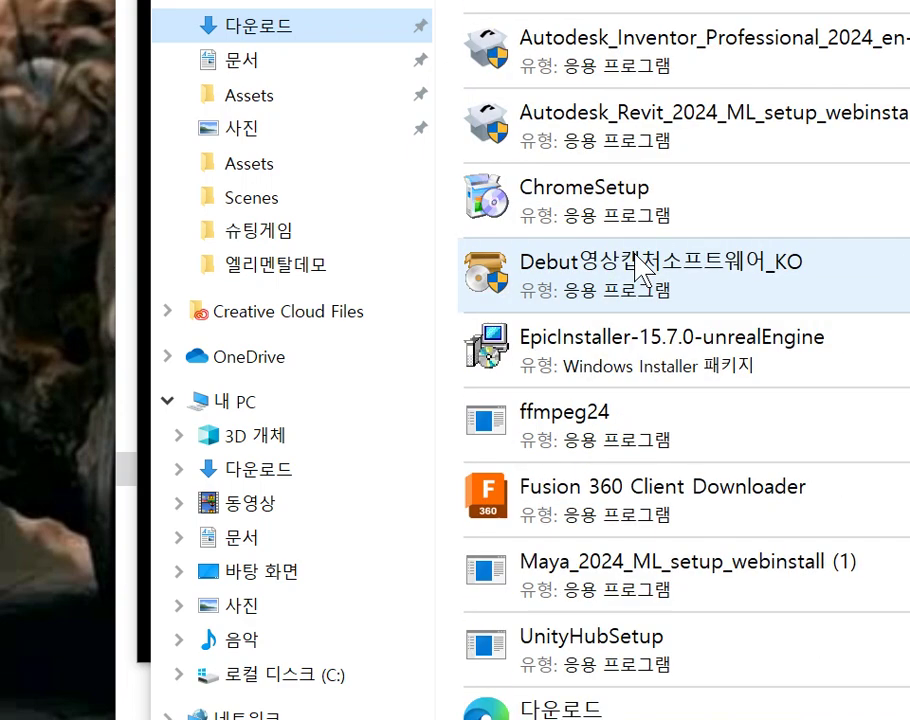
pyautogui.scroll(-3, 640, 270)
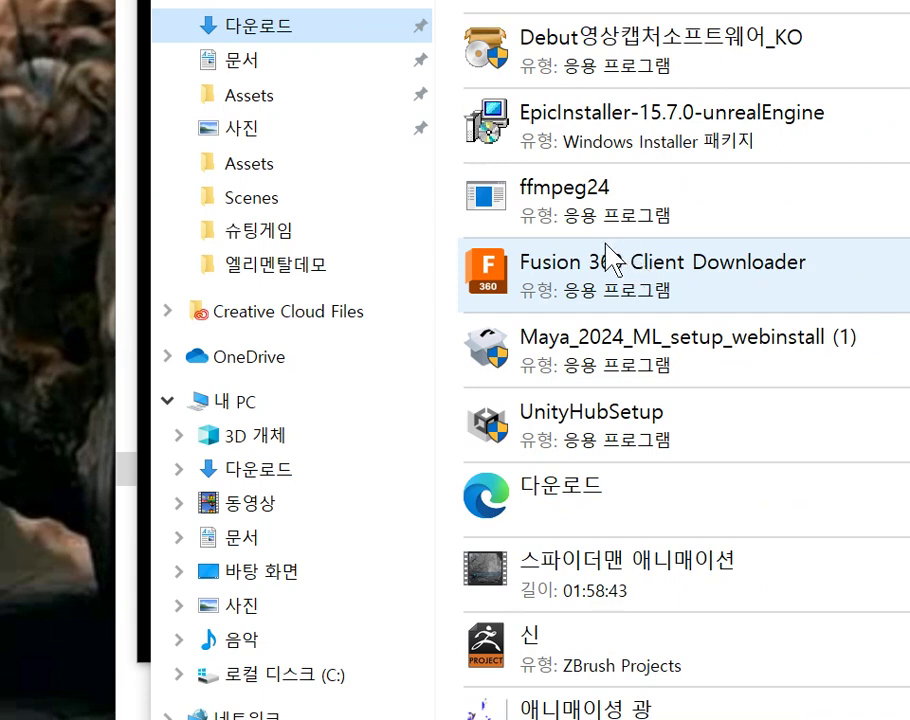
pyautogui.scroll(-3, 620, 260)
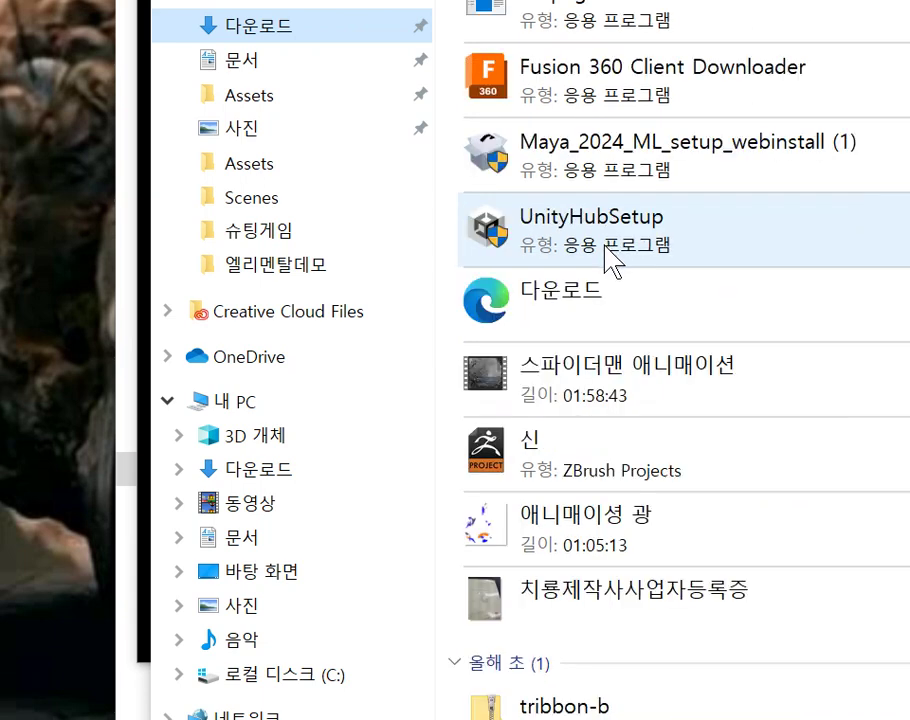
pyautogui.doubleClick(537, 455)
# Step: Bring up the options for 신, dismiss them, and scroll back up the list
pyautogui.rightClick(537, 440)
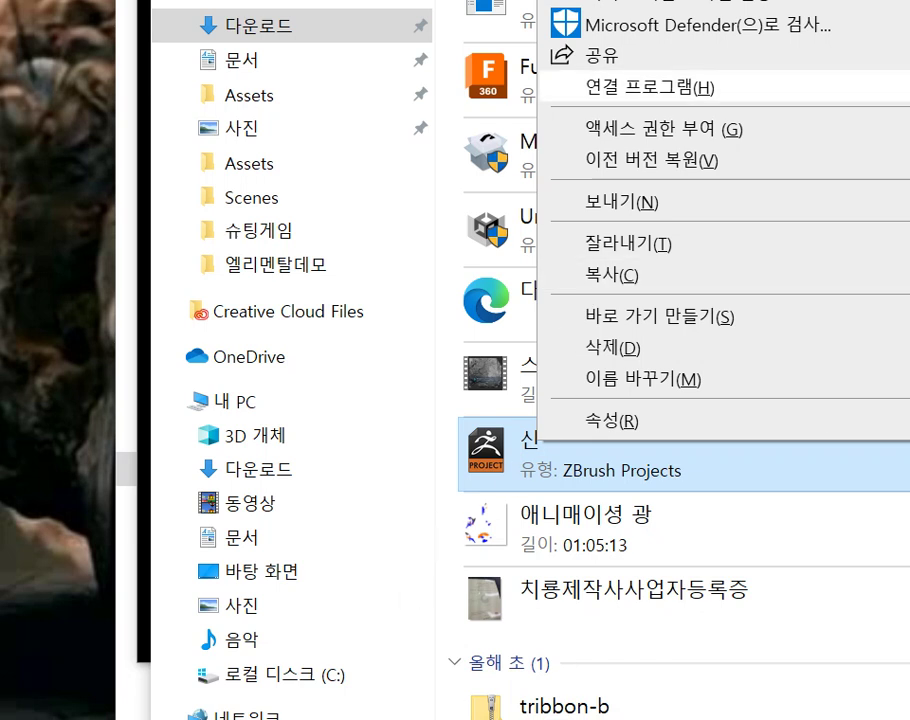
pyautogui.click(494, 380)
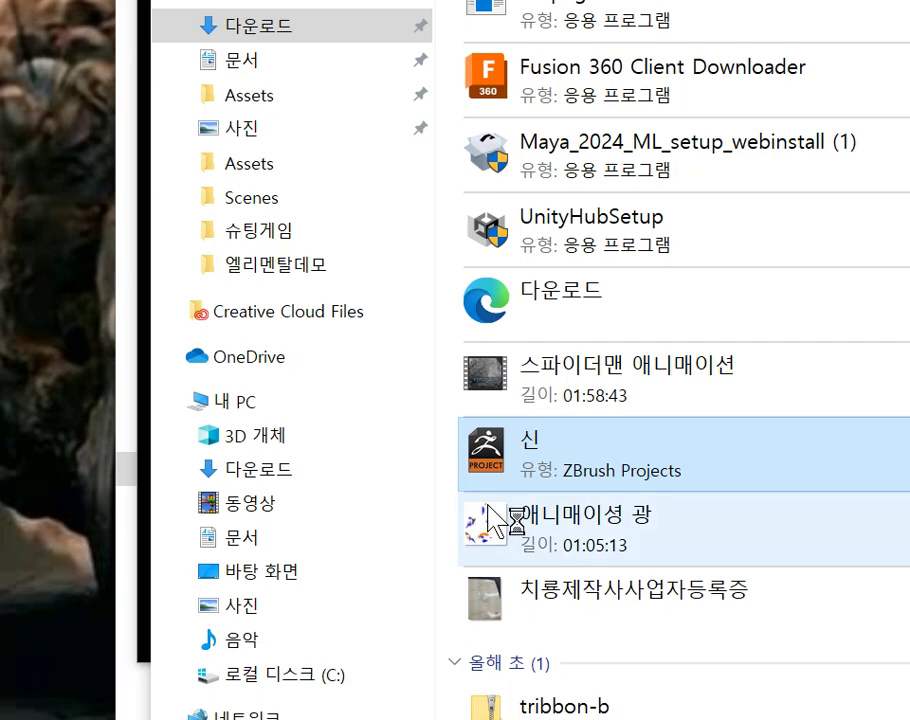
pyautogui.scroll(10, 492, 522)
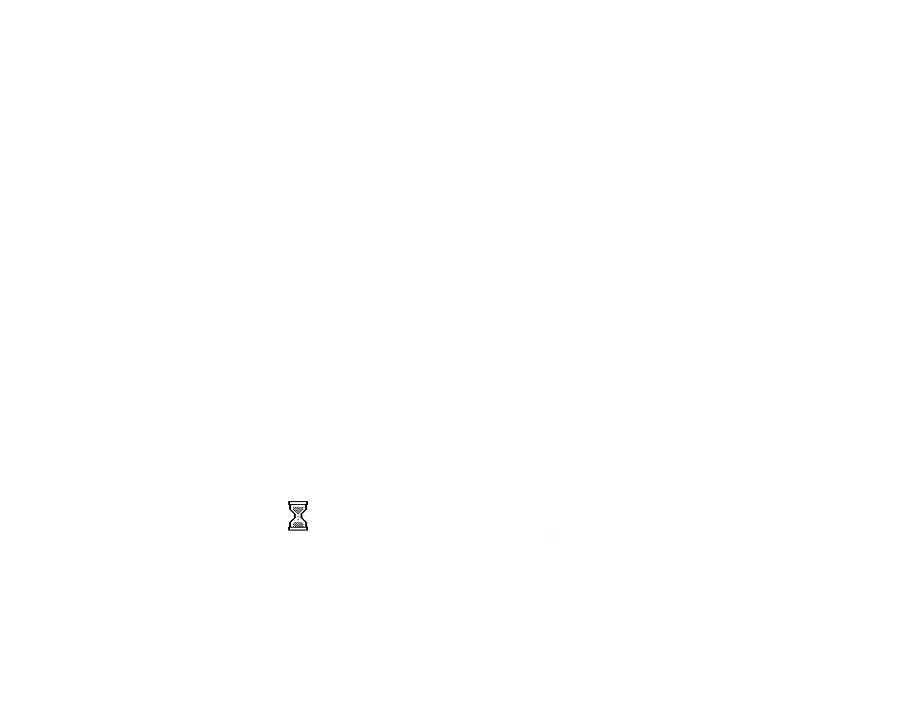
# Step: Force-close the unresponsive ZBrush Executable with 프로그램 닫기 (Close program)
pyautogui.hotkey('alt', 'Tab')
pyautogui.hotkey('alt', 'Tab')
pyautogui.hotkey('alt', 'Tab')
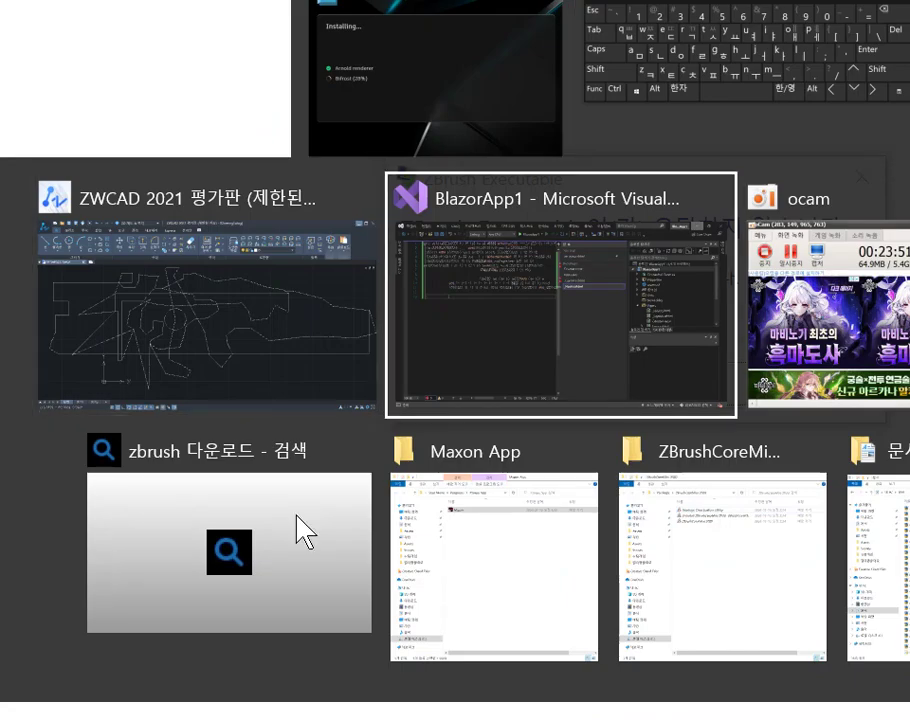
pyautogui.hotkey('alt', 'Tab')
pyautogui.press('Escape')
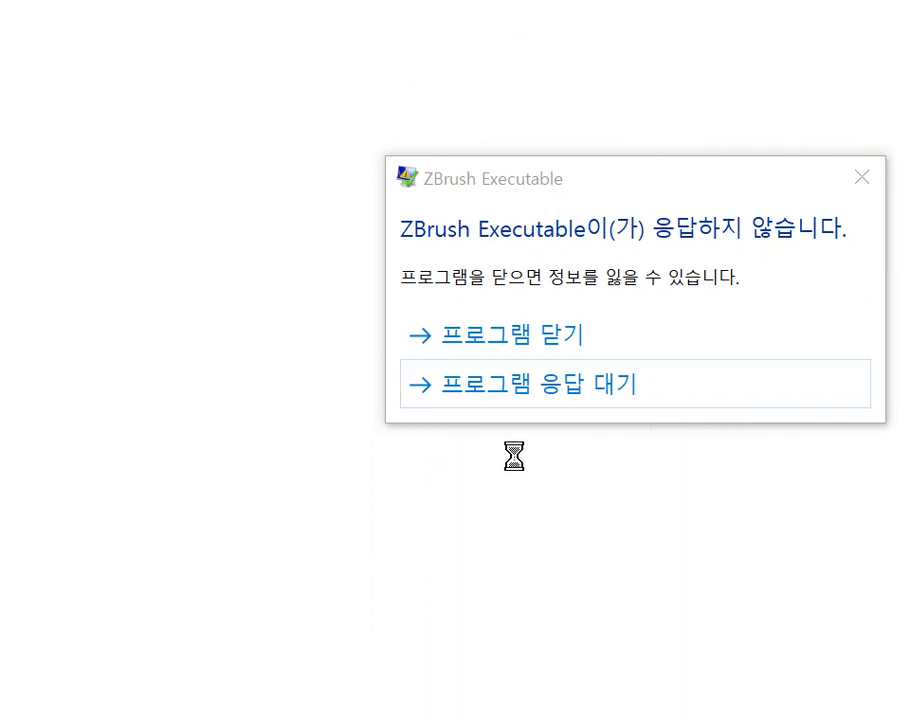
pyautogui.click(516, 335)
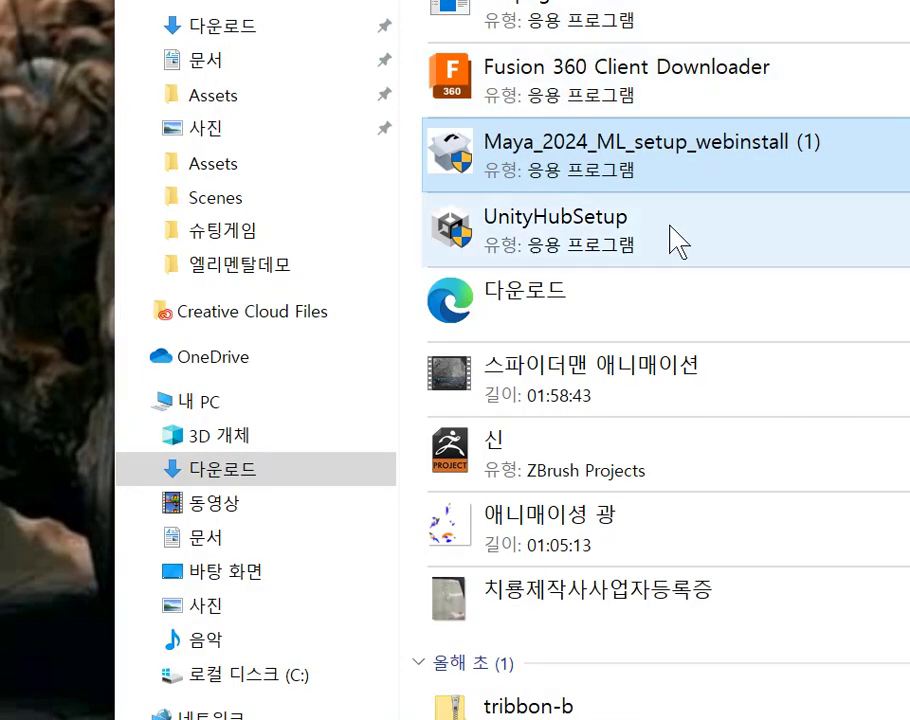
# Step: Open the Unity project folder at the top of Downloads, then show the desktop
pyautogui.scroll(10, 672, 240)
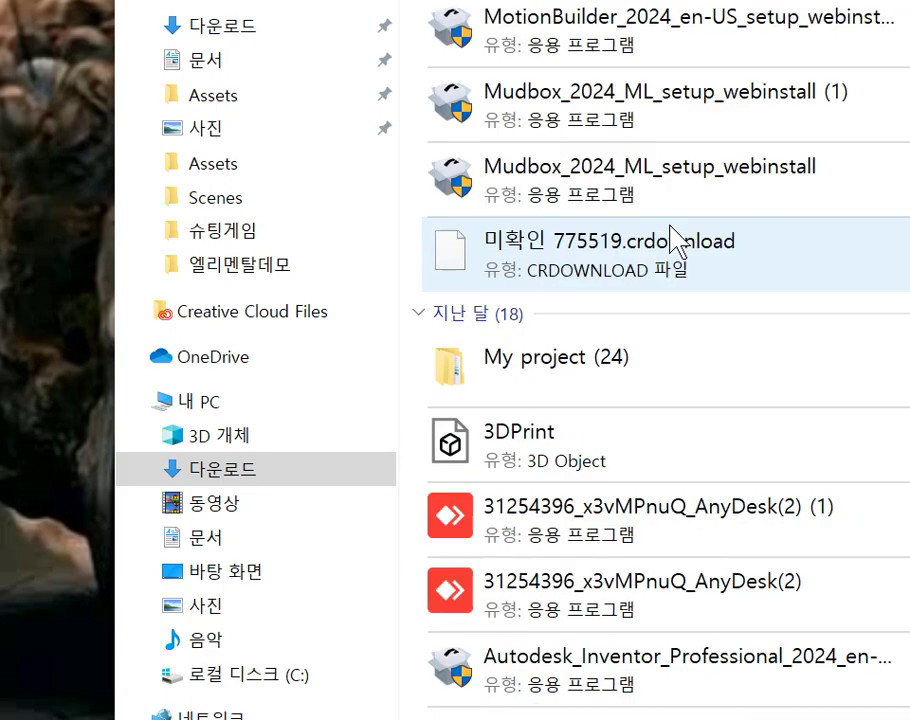
pyautogui.scroll(8, 672, 240)
pyautogui.scroll(10, 672, 240)
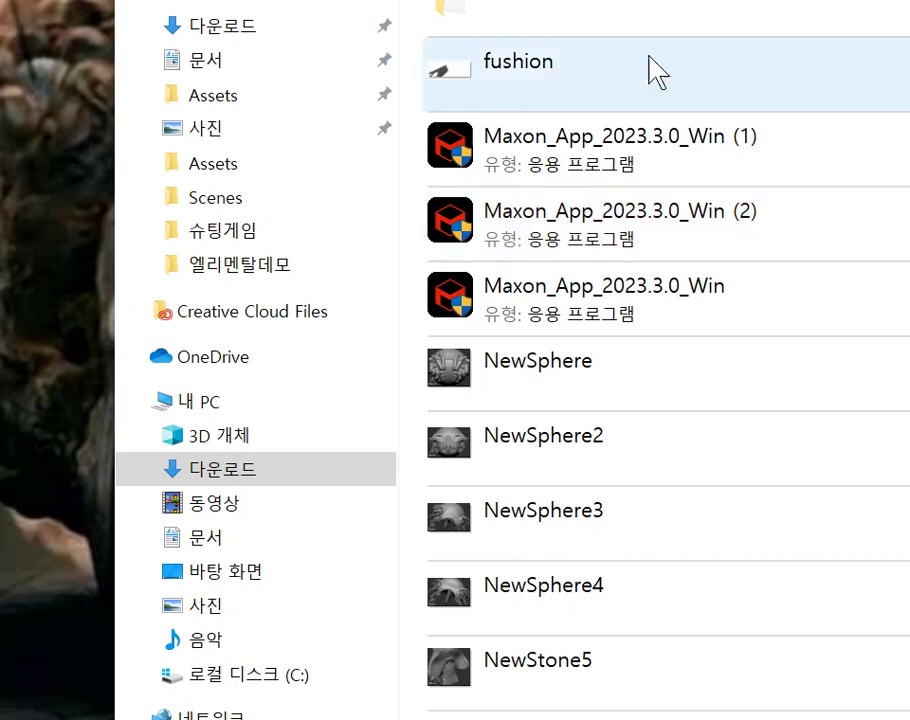
pyautogui.doubleClick(646, 20)
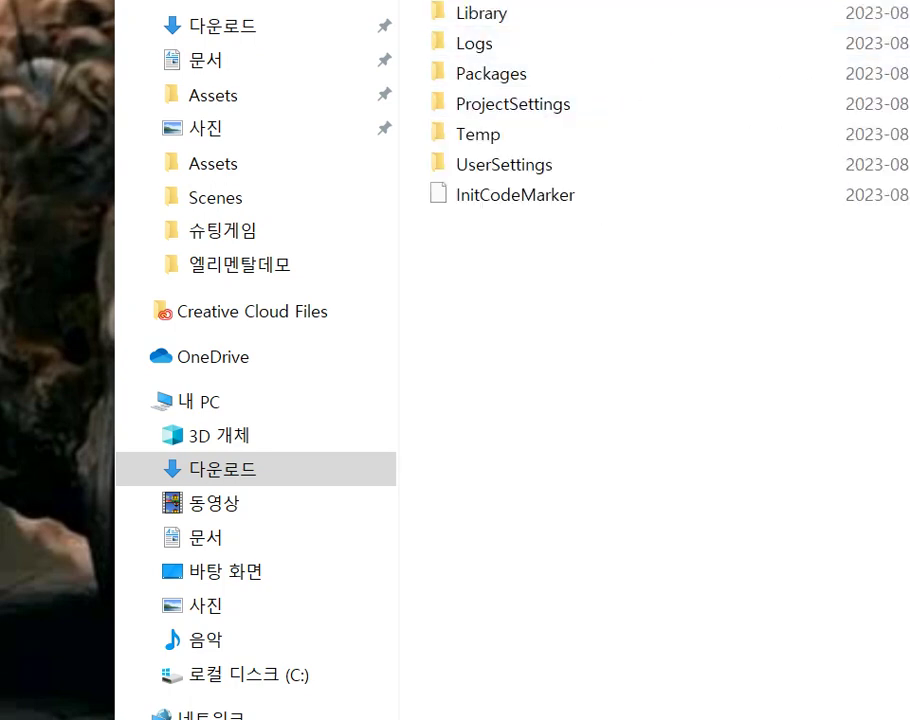
pyautogui.press('super+d')
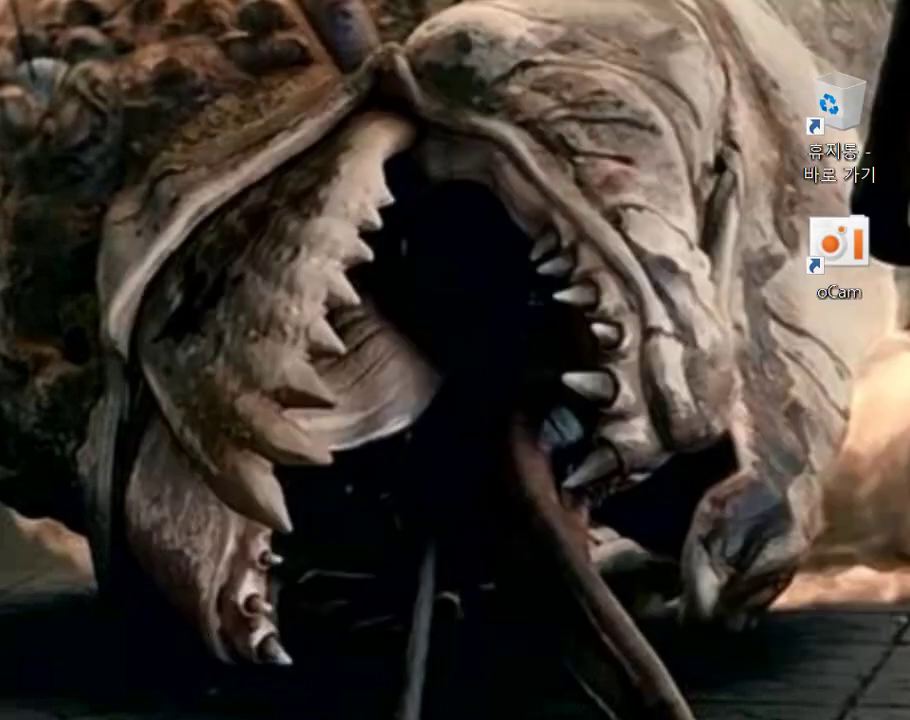
# Step: In the Start menu's All apps list, expand the Autodesk Inventor 2024 folder
pyautogui.press('super')
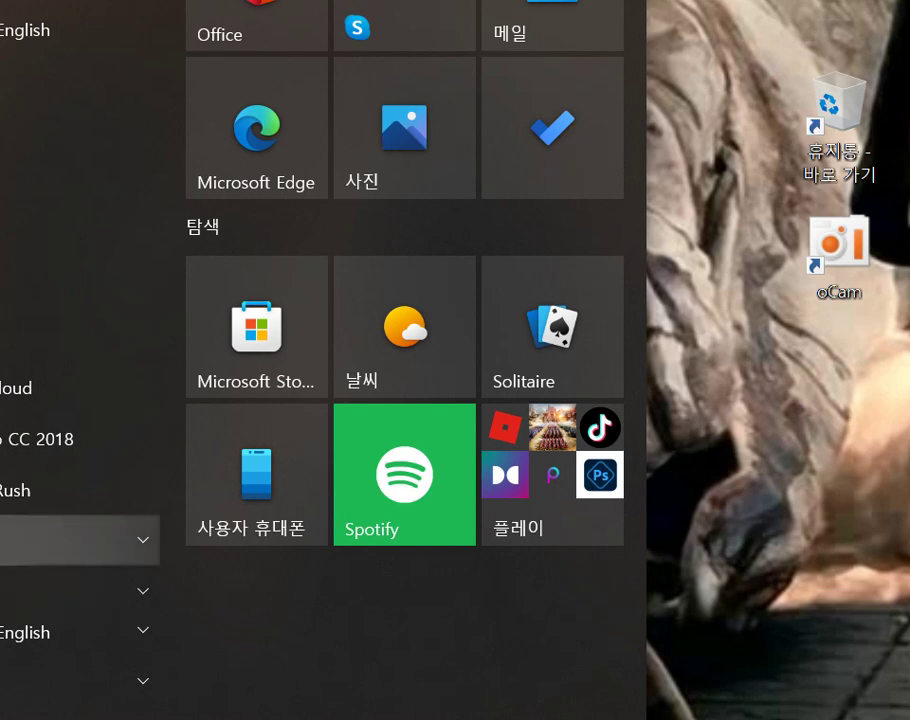
pyautogui.scroll(-2, 80, 500)
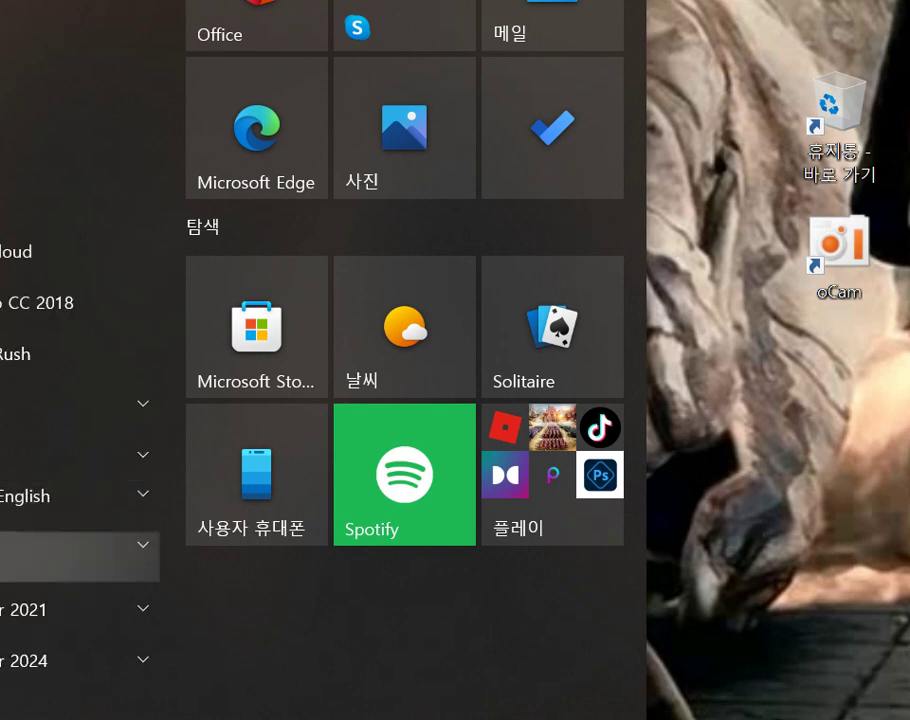
pyautogui.click(80, 544)
pyautogui.scroll(-4, 80, 520)
pyautogui.scroll(-2, 80, 399)
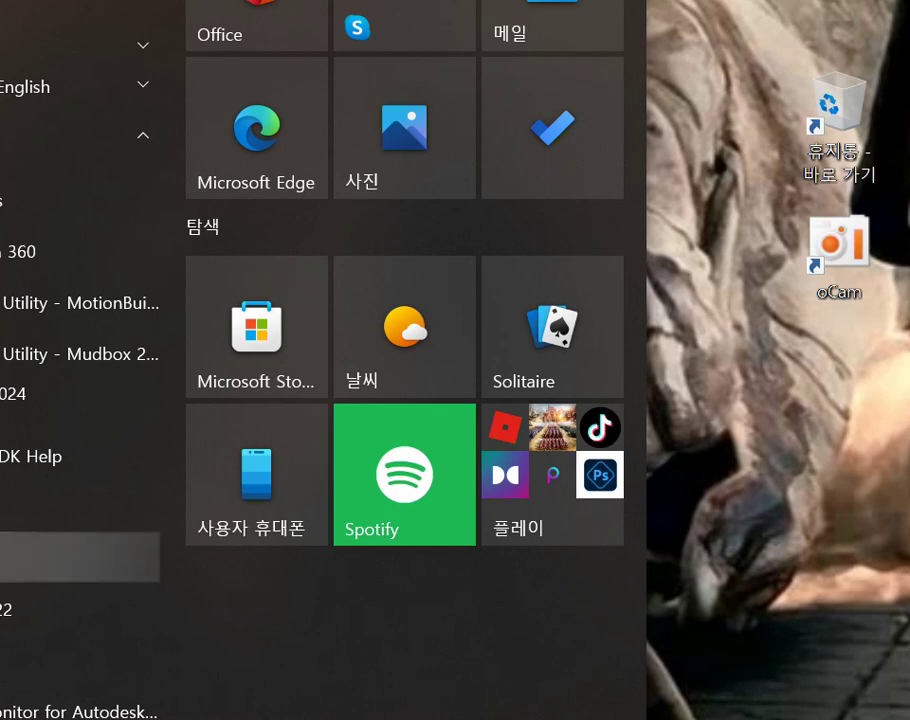
pyautogui.scroll(-4, 80, 550)
pyautogui.click(5, 541)
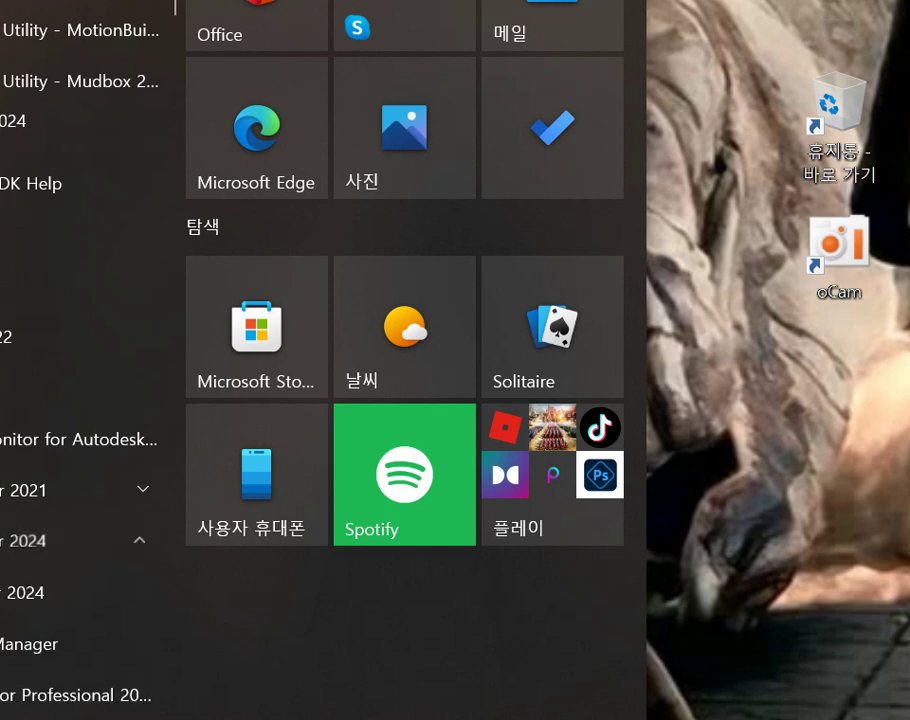
pyautogui.scroll(-2, 4, 545)
pyautogui.scroll(-2, 5, 548)
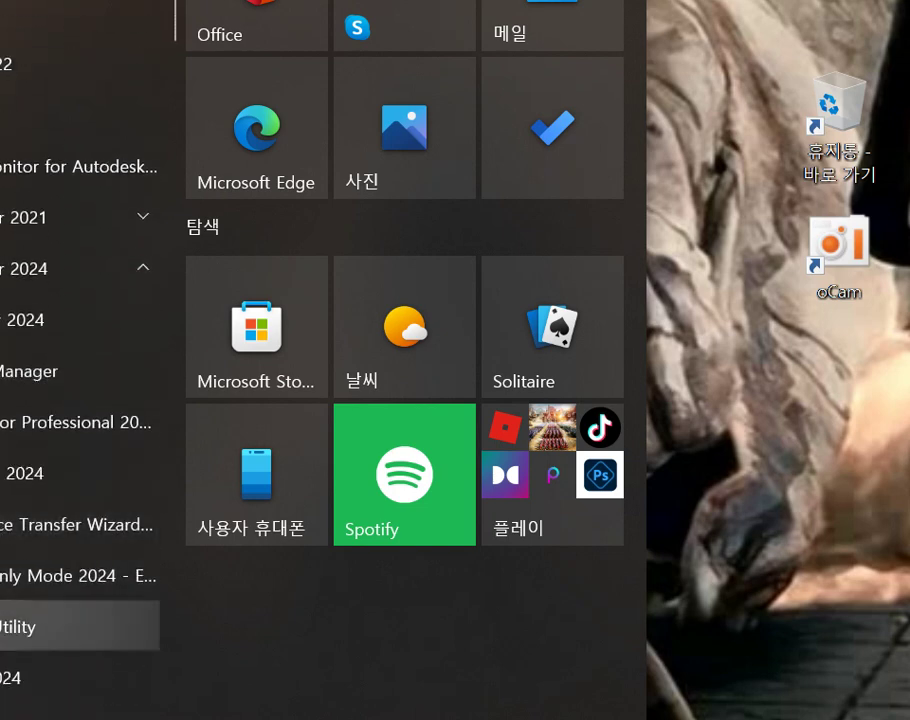
# Step: Reset Inventor 2024 to default settings with Autodesk Inventor Reset, then close the utility
pyautogui.click(3, 626)
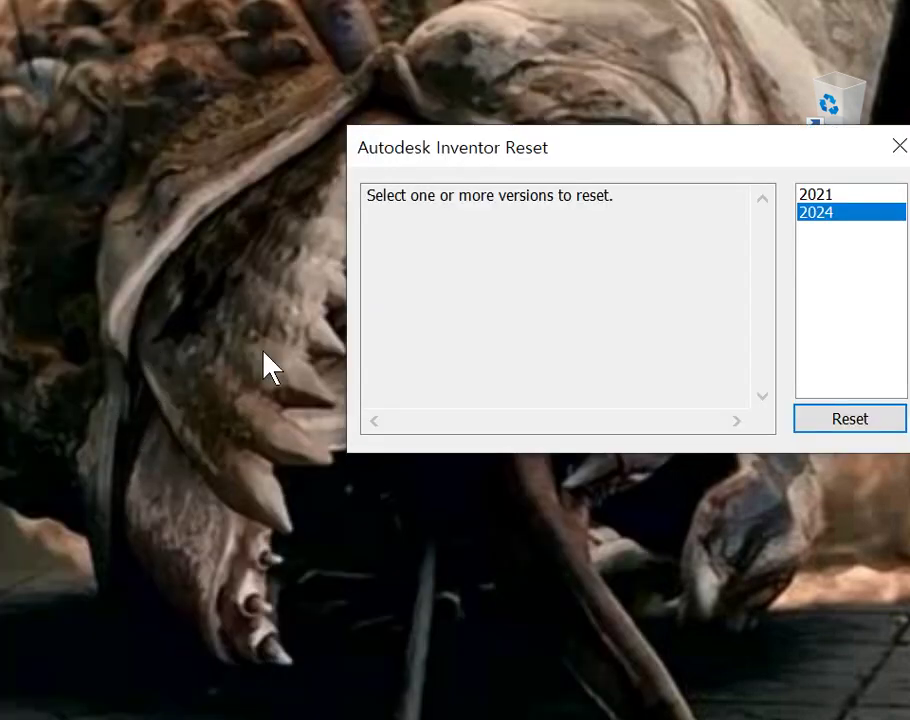
pyautogui.click(819, 420)
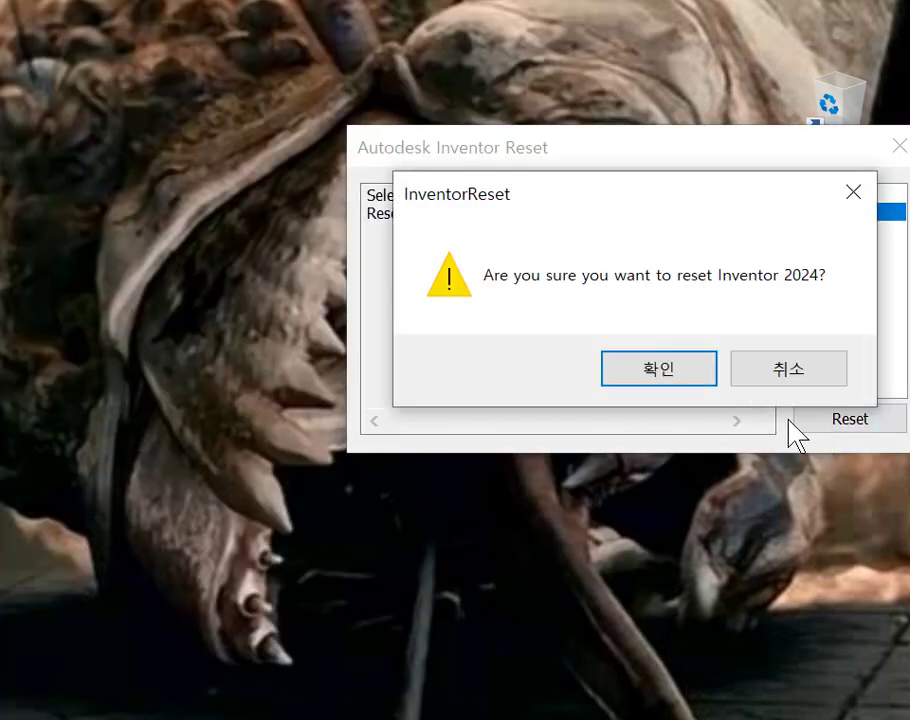
pyautogui.click(630, 372)
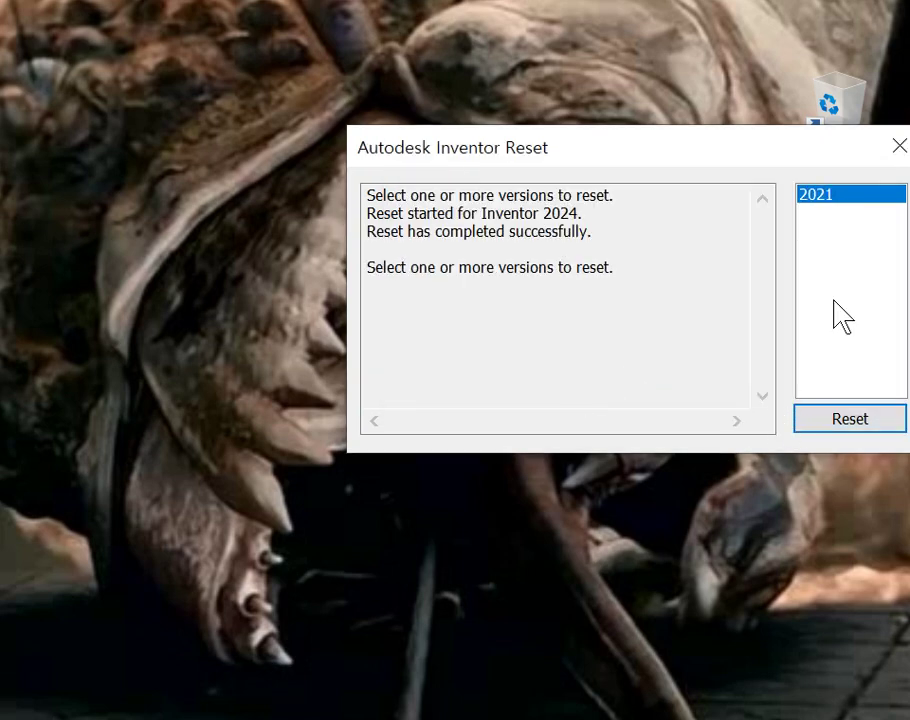
pyautogui.click(893, 147)
pyautogui.press('super')
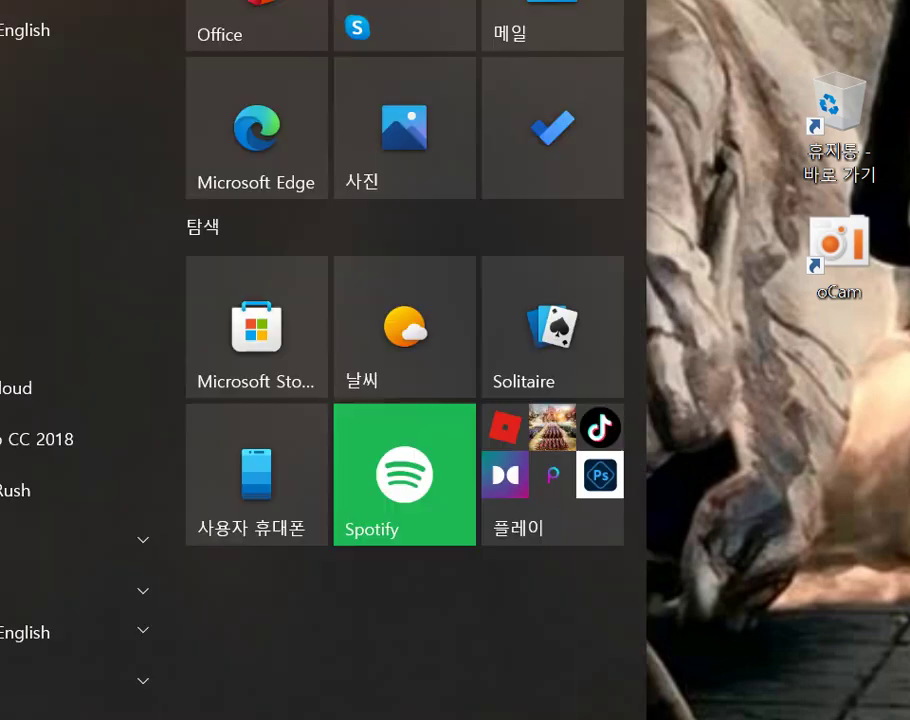
# Step: Find and expand the Inventor 2021 program folder in the Start menu
pyautogui.scroll(-10, 60, 476)
pyautogui.scroll(-10, 60, 480)
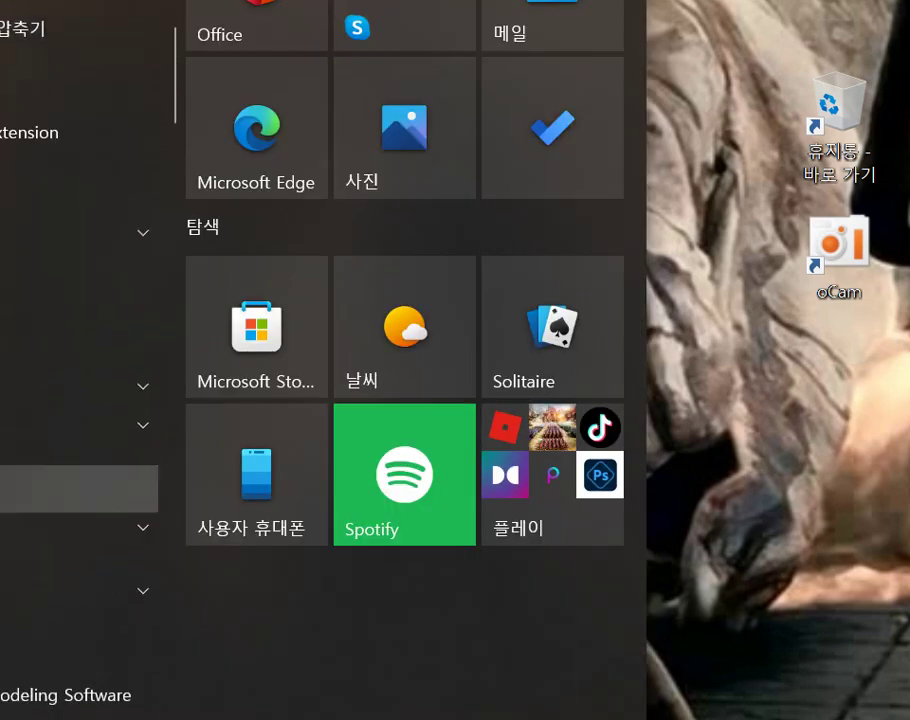
pyautogui.scroll(3, 60, 500)
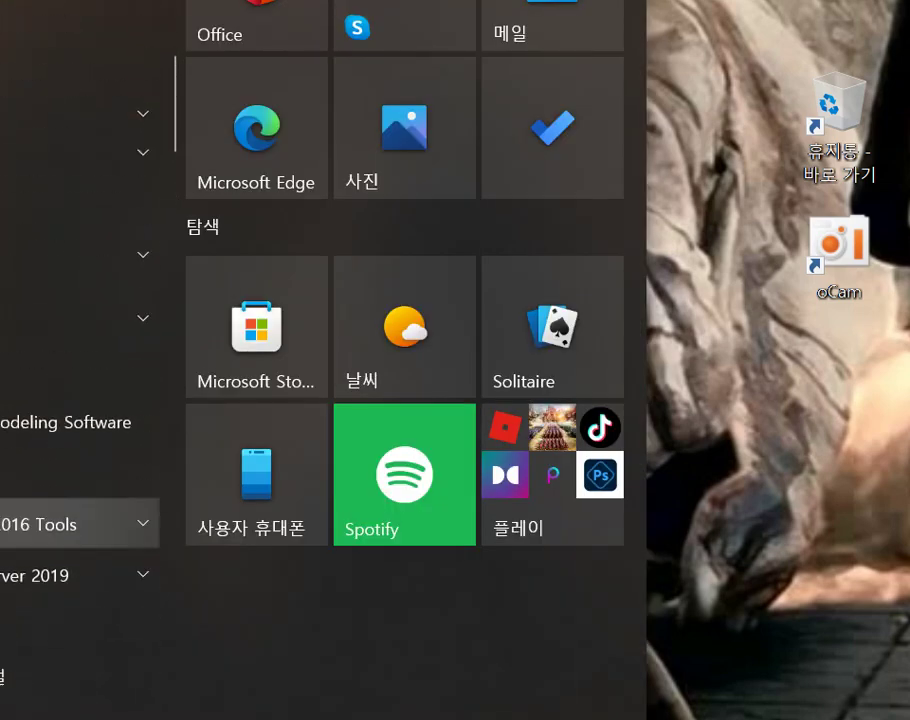
pyautogui.scroll(-6, 60, 505)
pyautogui.scroll(-10, 60, 500)
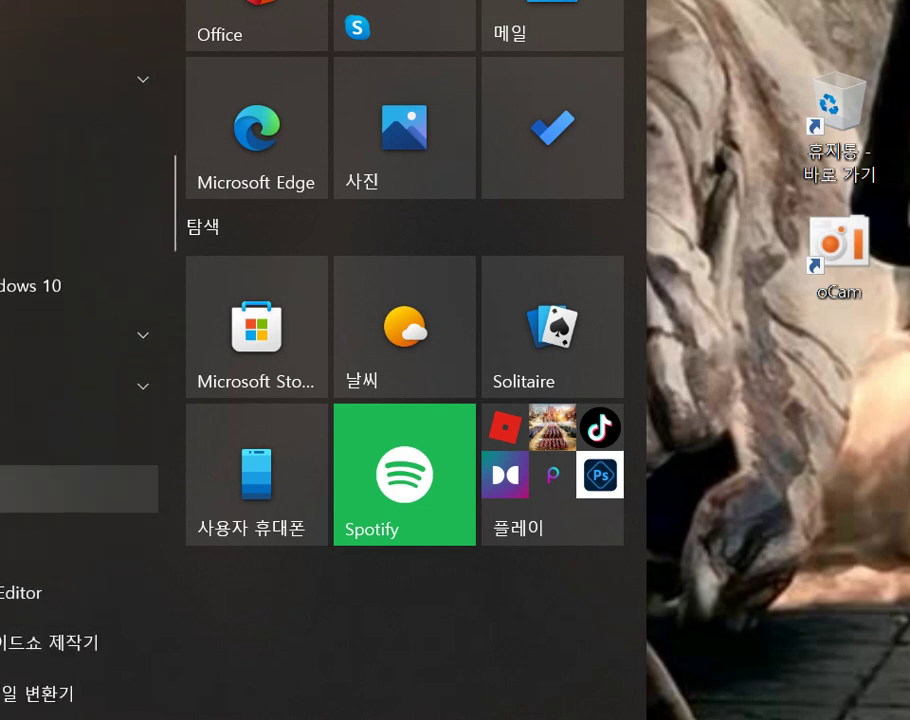
pyautogui.scroll(-10, 60, 510)
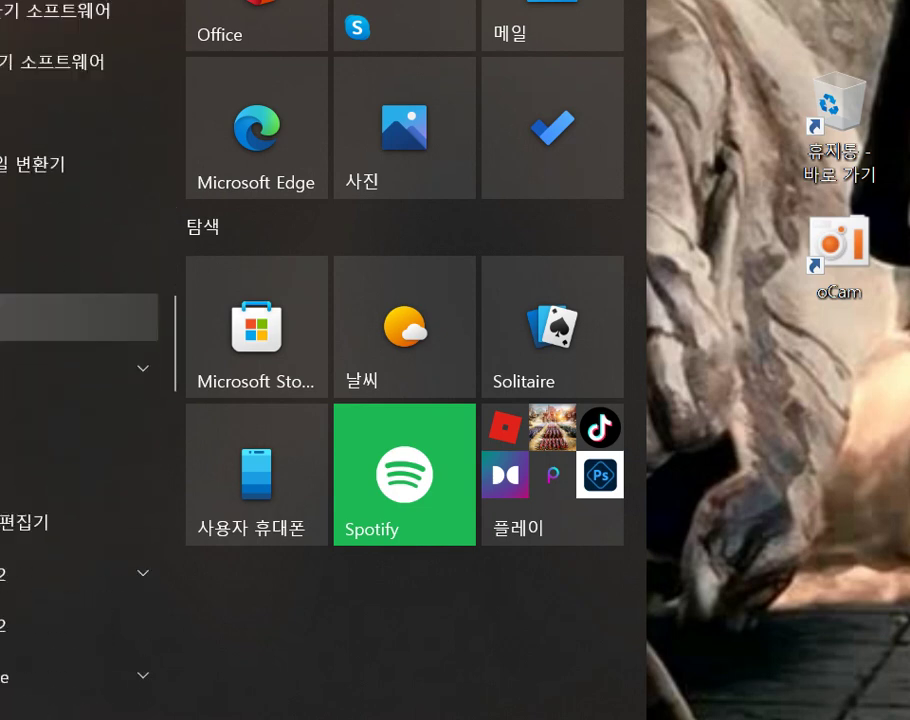
pyautogui.scroll(-10, 60, 400)
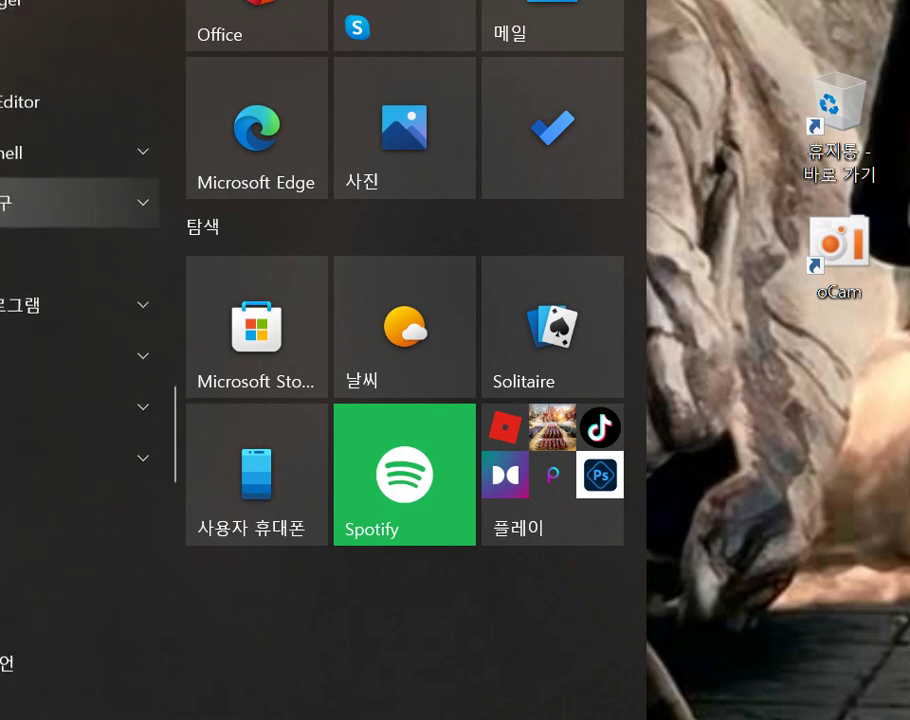
pyautogui.scroll(-8, 60, 400)
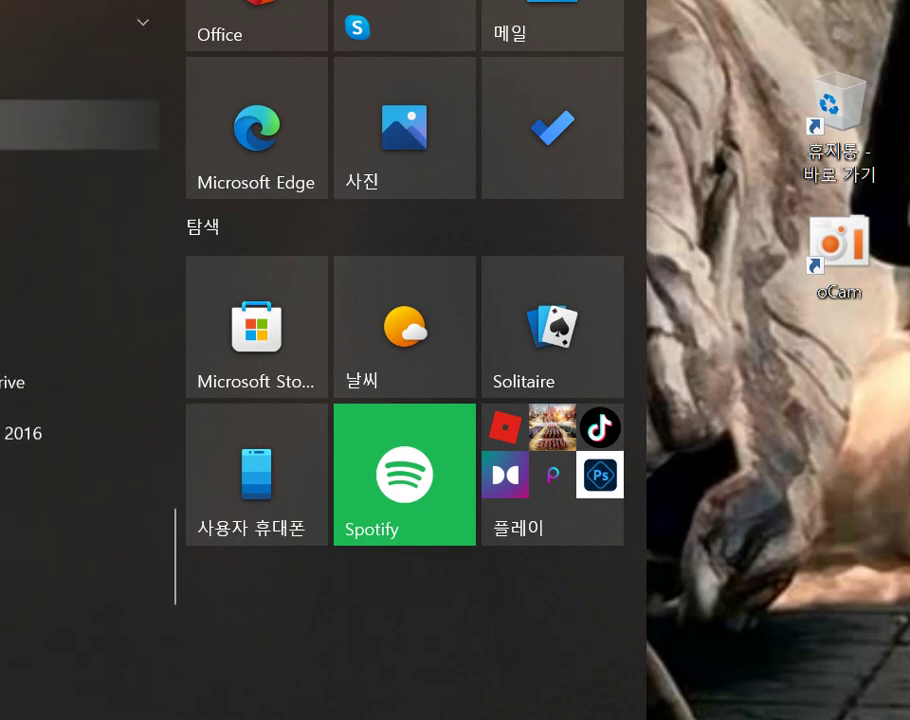
pyautogui.scroll(15, 60, 400)
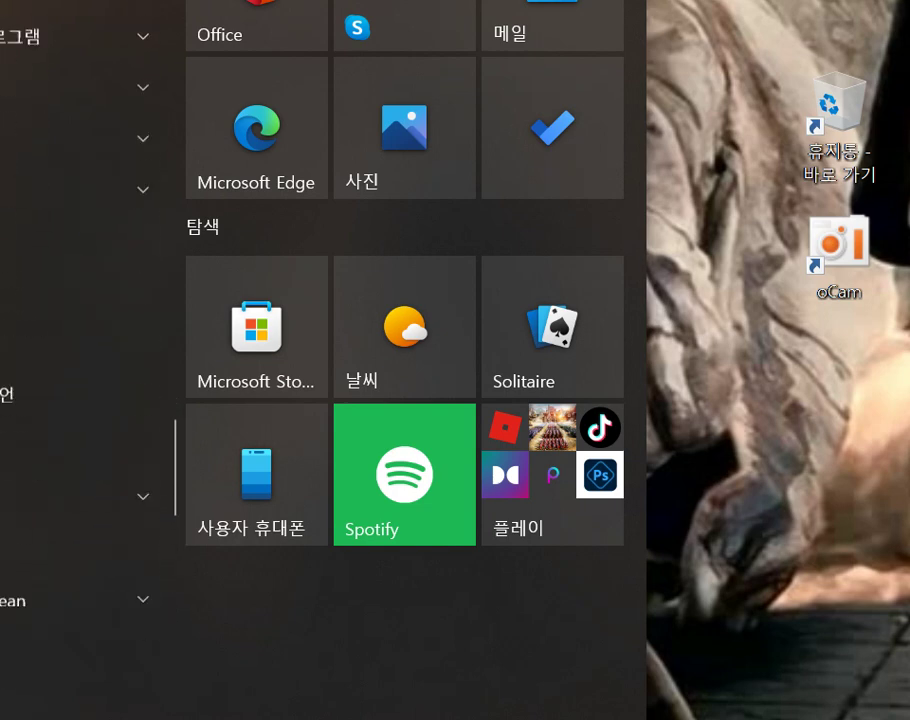
pyautogui.scroll(10, 40, 640)
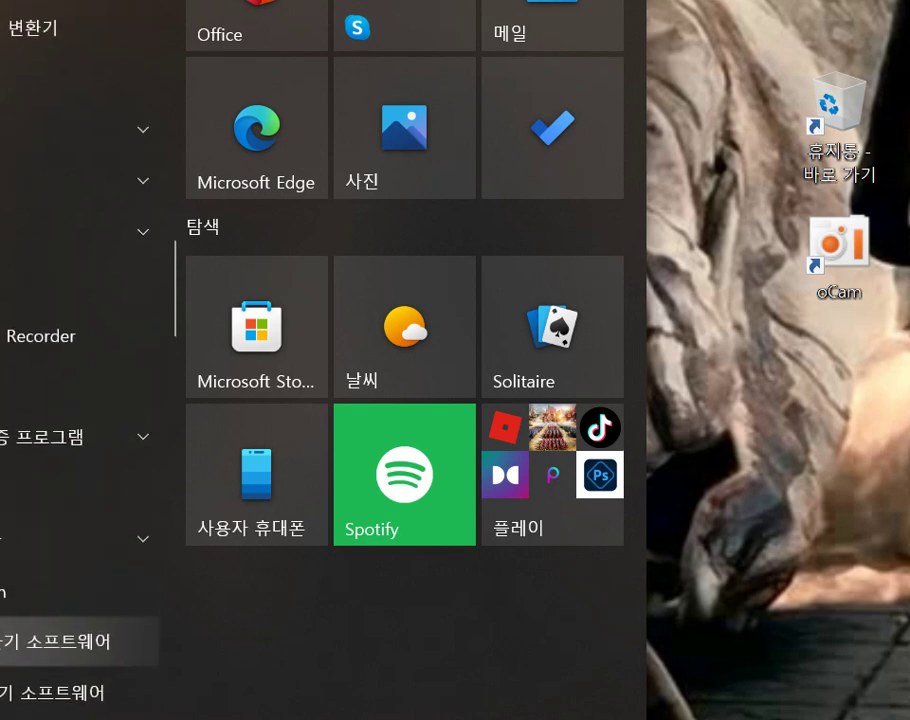
pyautogui.scroll(10, 60, 700)
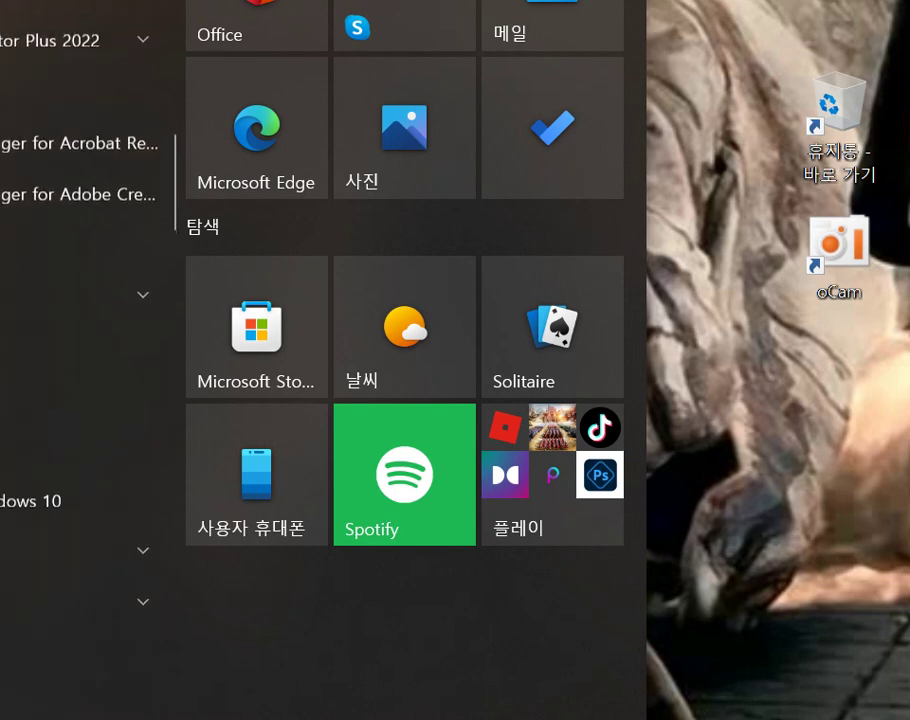
pyautogui.scroll(10, 60, 700)
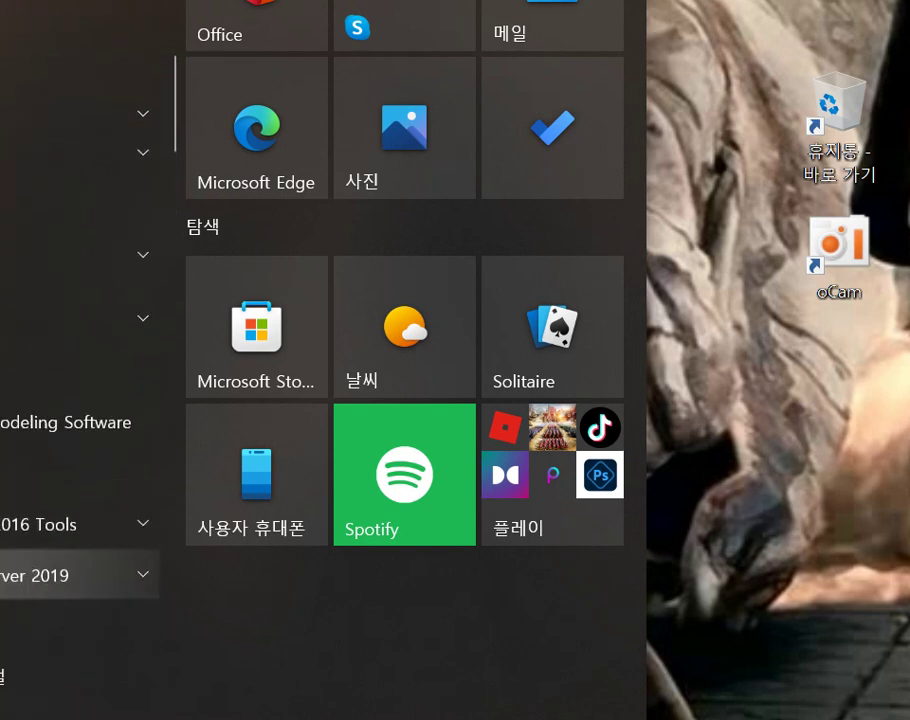
pyautogui.scroll(10, 60, 505)
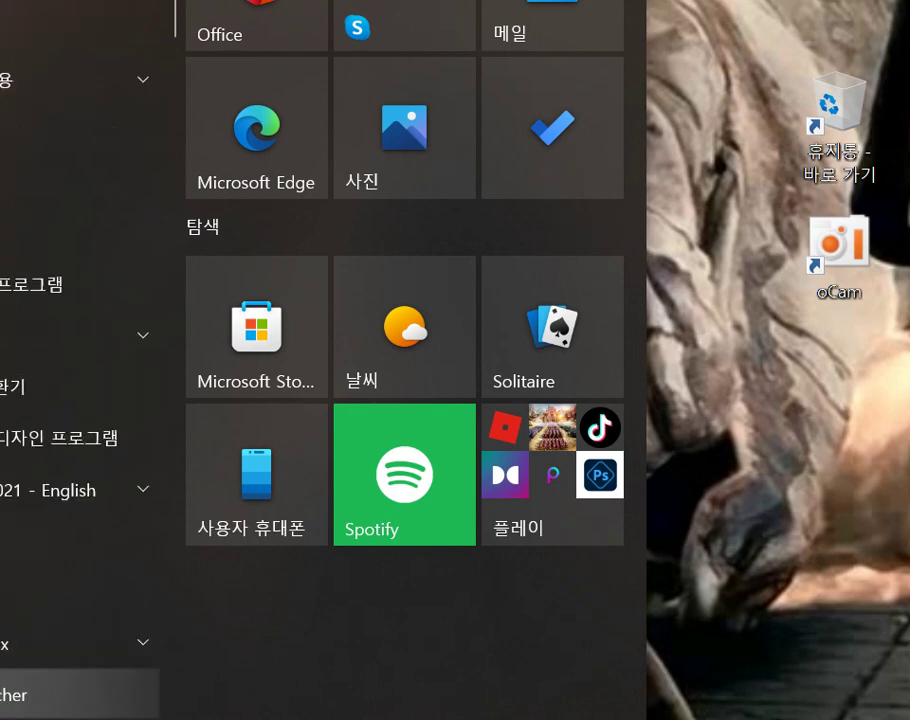
pyautogui.scroll(5, 60, 505)
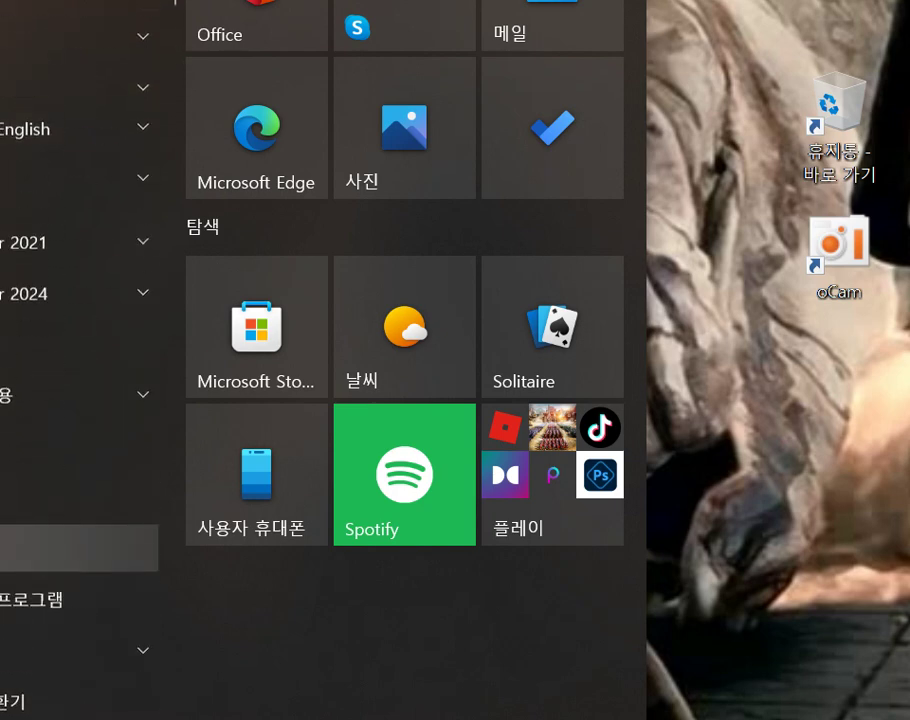
pyautogui.click(60, 469)
# Step: Expand the Inventor 2024 folder and launch its 2024 mode entry
pyautogui.scroll(-3, 60, 440)
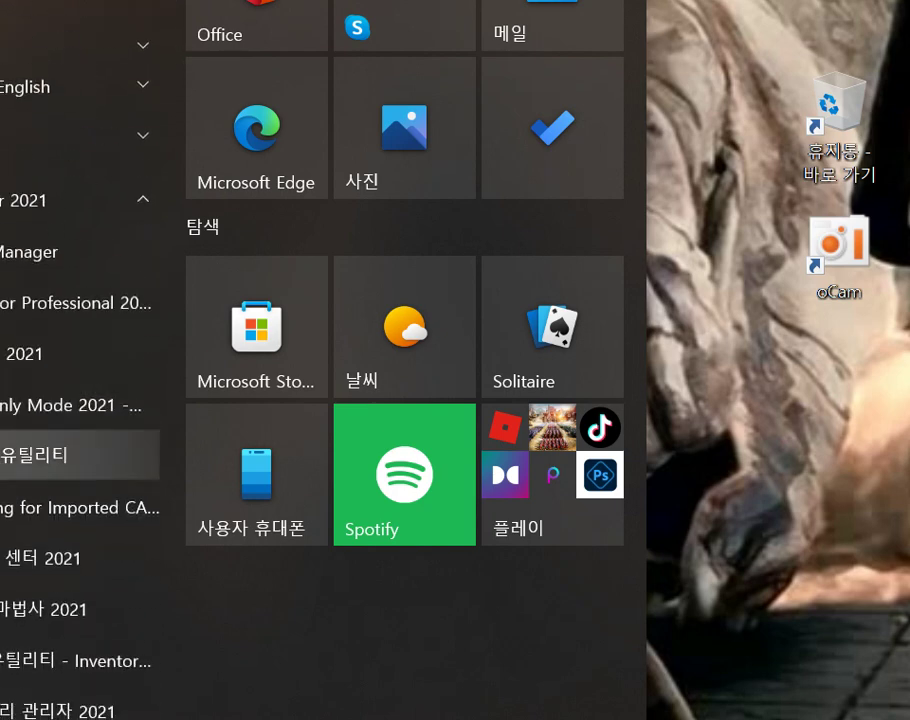
pyautogui.scroll(-5, 60, 560)
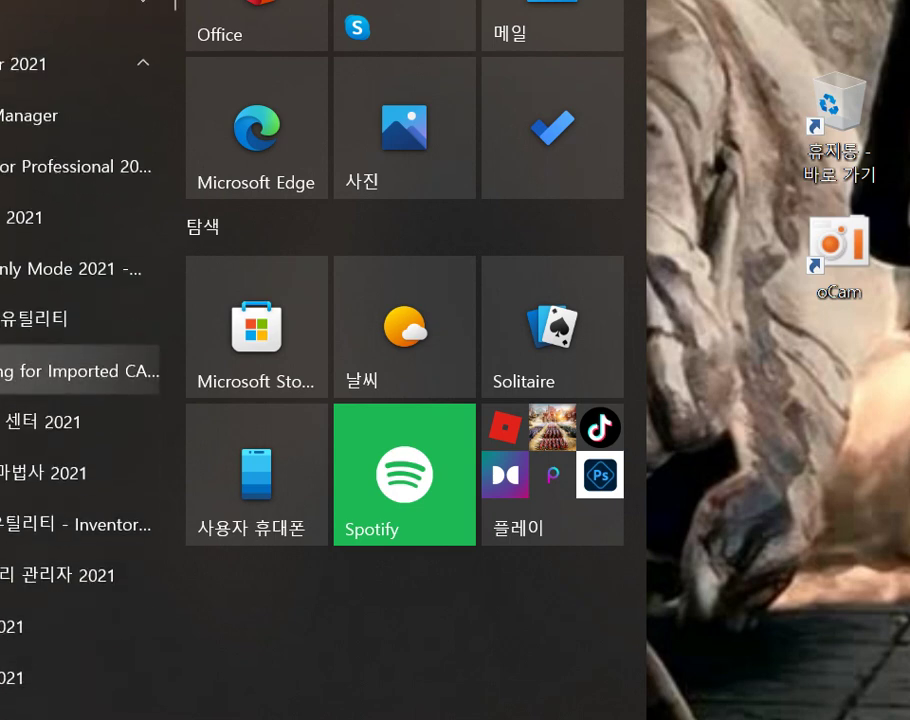
pyautogui.scroll(5, 80, 578)
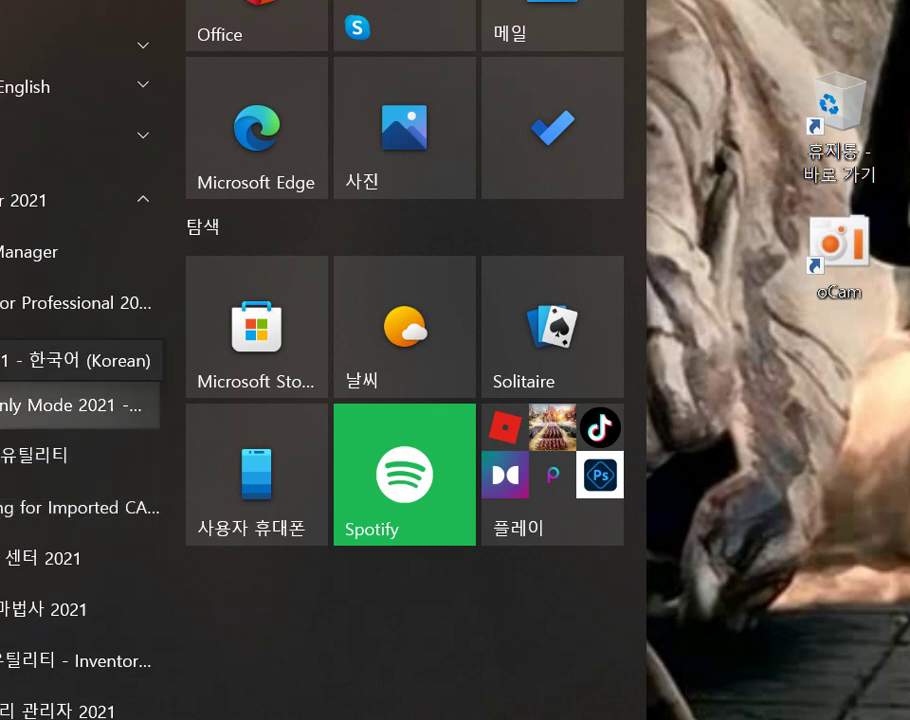
pyautogui.scroll(-8, 80, 430)
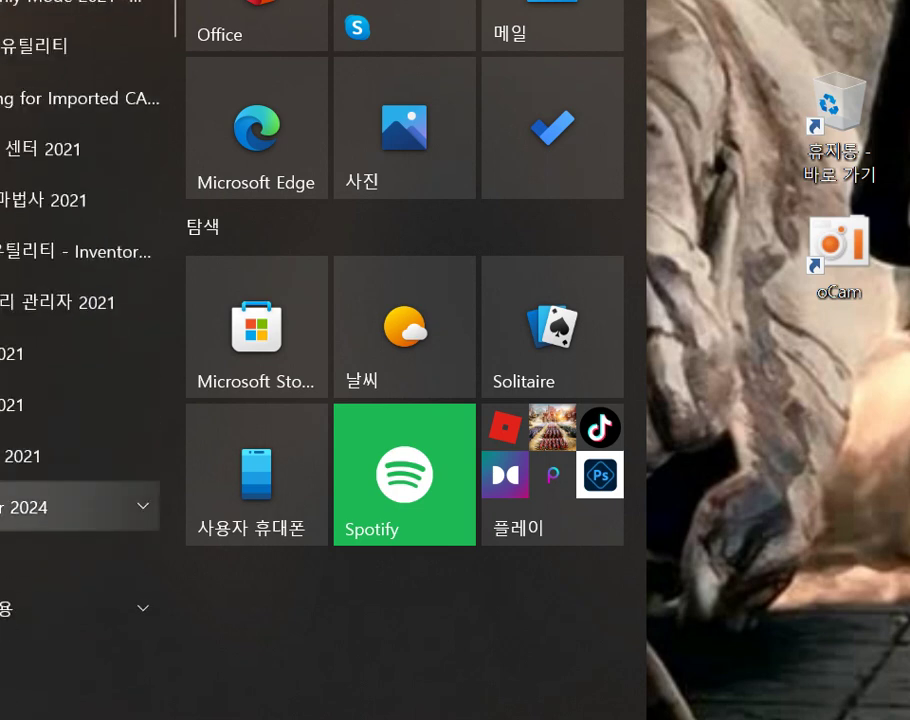
pyautogui.click(80, 507)
pyautogui.scroll(-3, 80, 473)
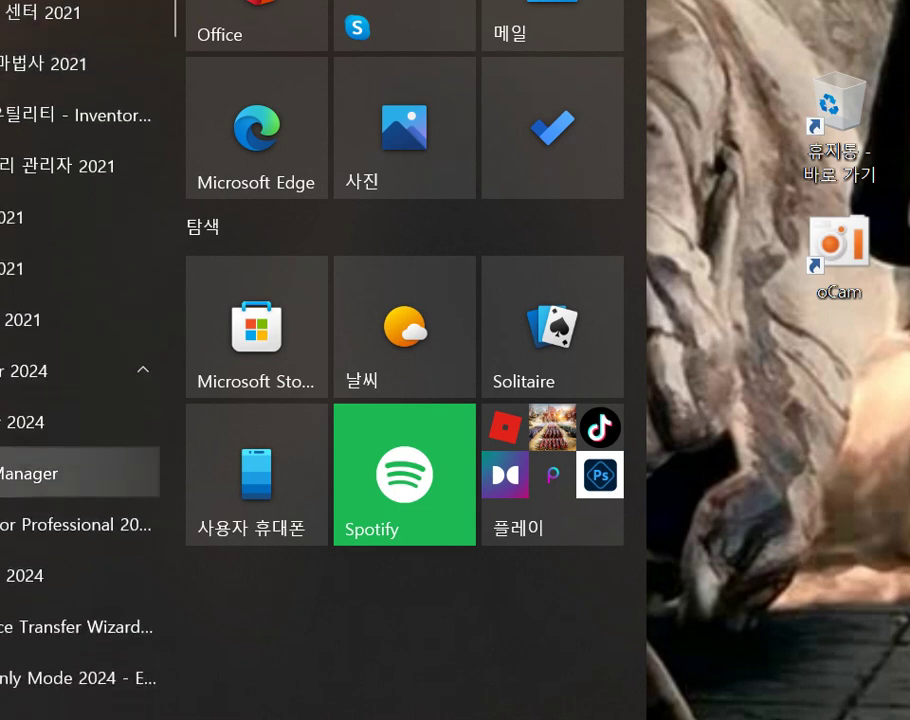
pyautogui.scroll(-3, 80, 473)
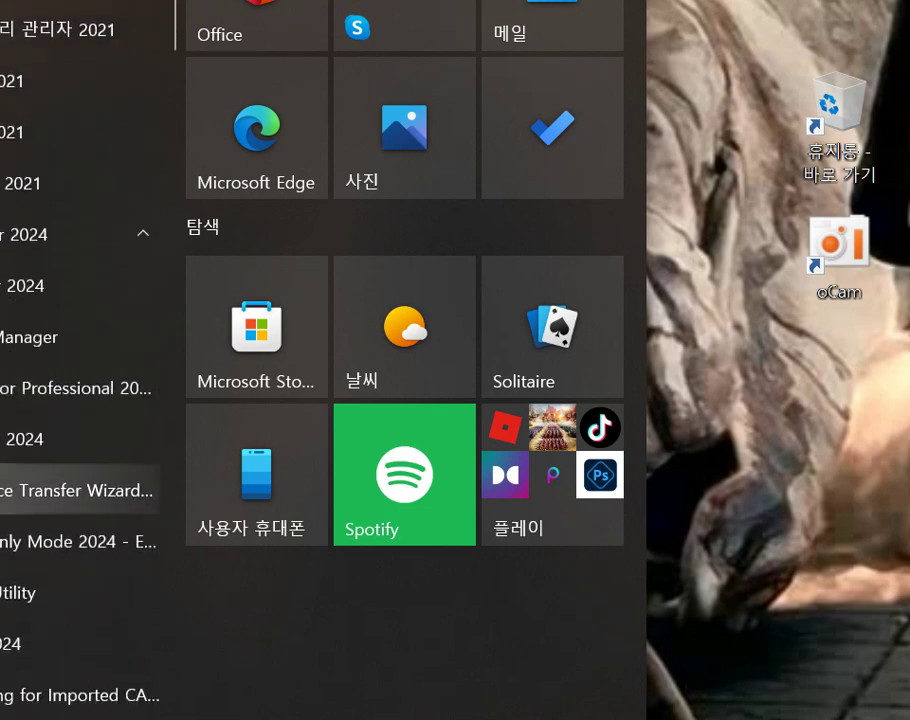
pyautogui.click(80, 541)
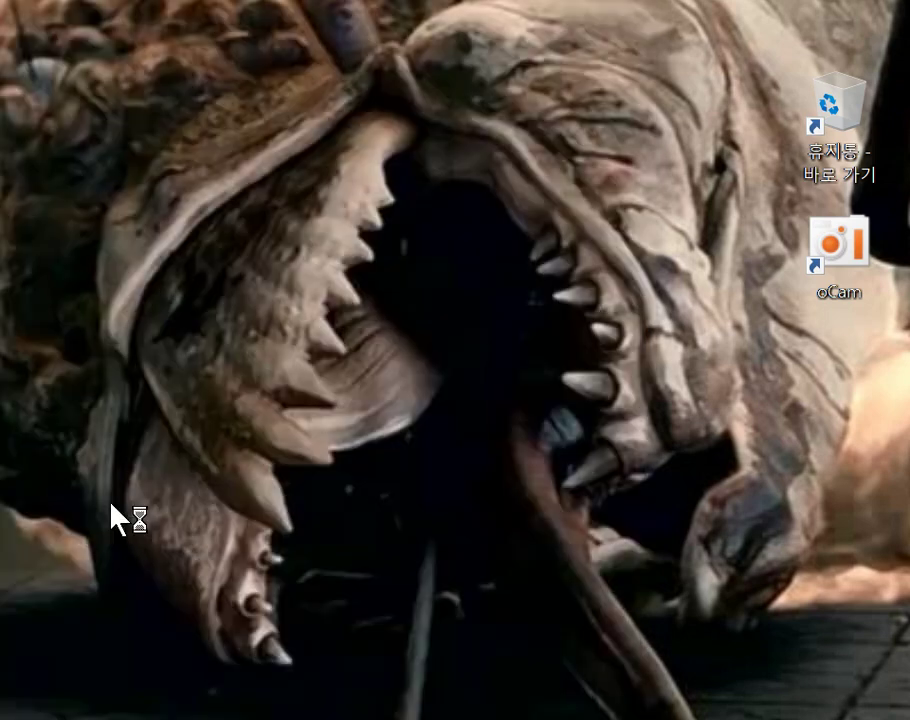
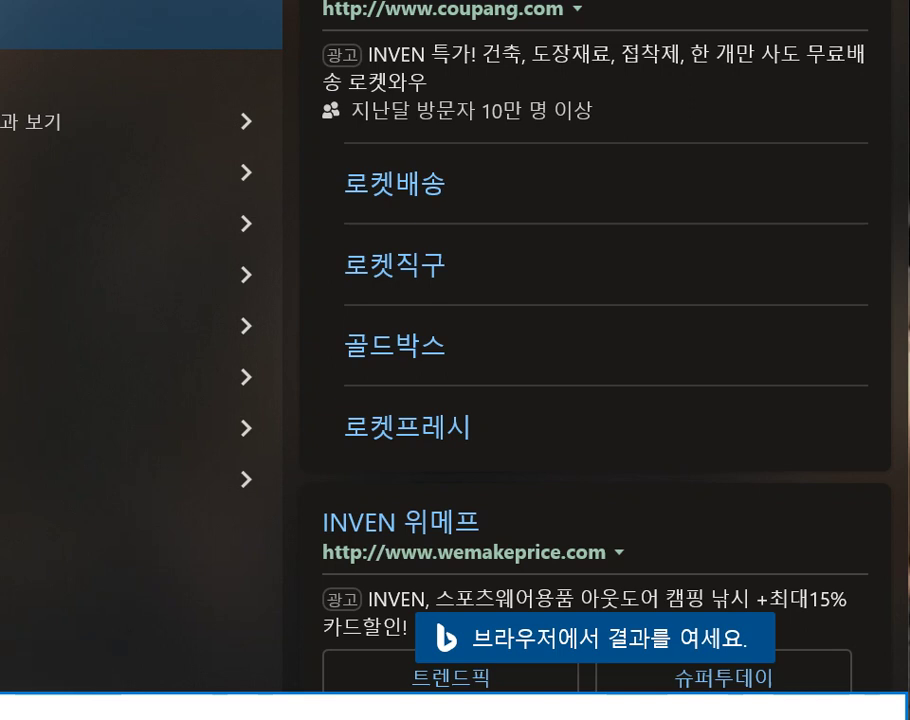
# Step: Trim the search query with the on-screen keyboard and launch Autodesk Inventor Professional 2021 - 한국어 (Korean)
pyautogui.press('ctrl+super+o')
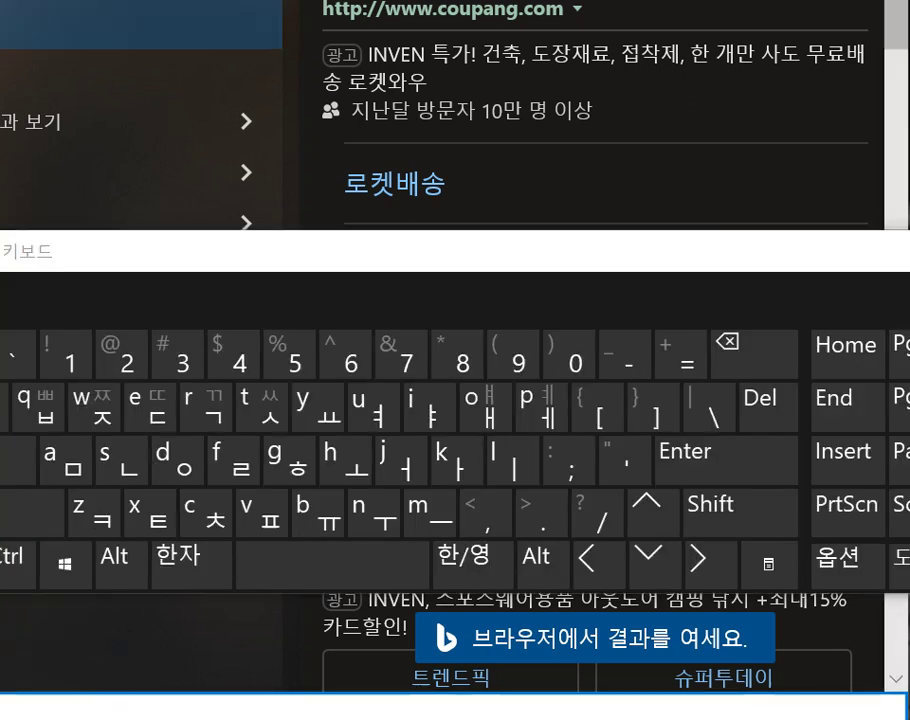
pyautogui.click(727, 349)
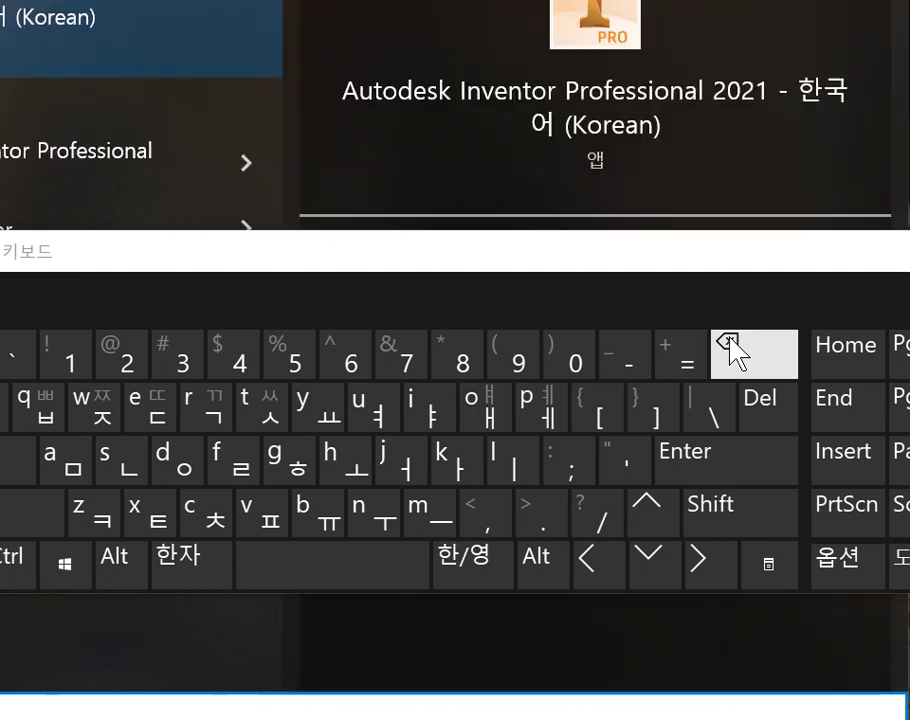
pyautogui.press('ctrl')
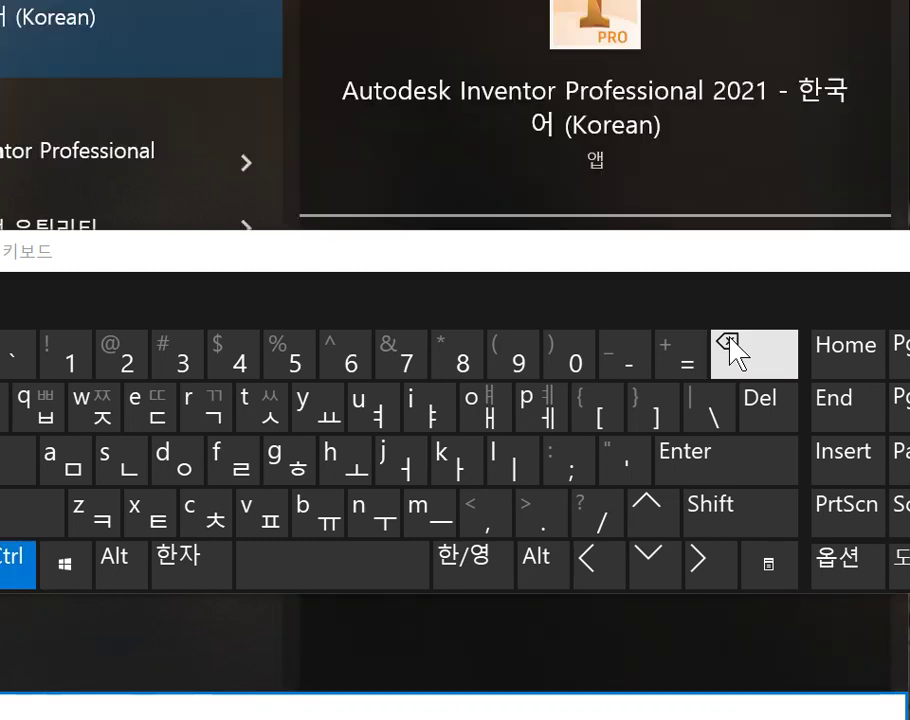
pyautogui.click(778, 466)
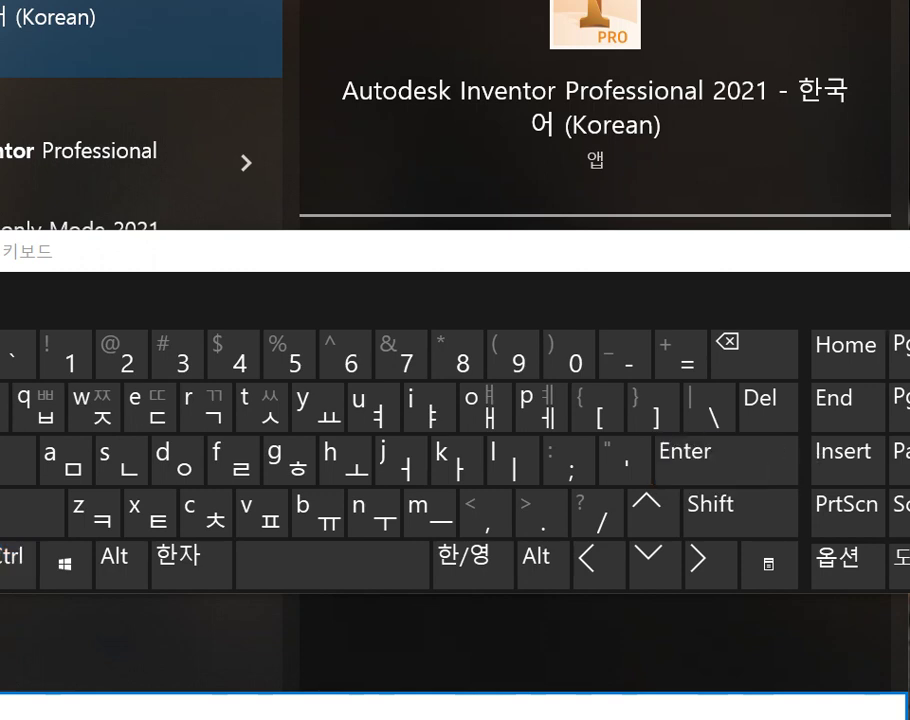
# Step: Open the Start menu and scroll down through the installed apps list
pyautogui.press('super')
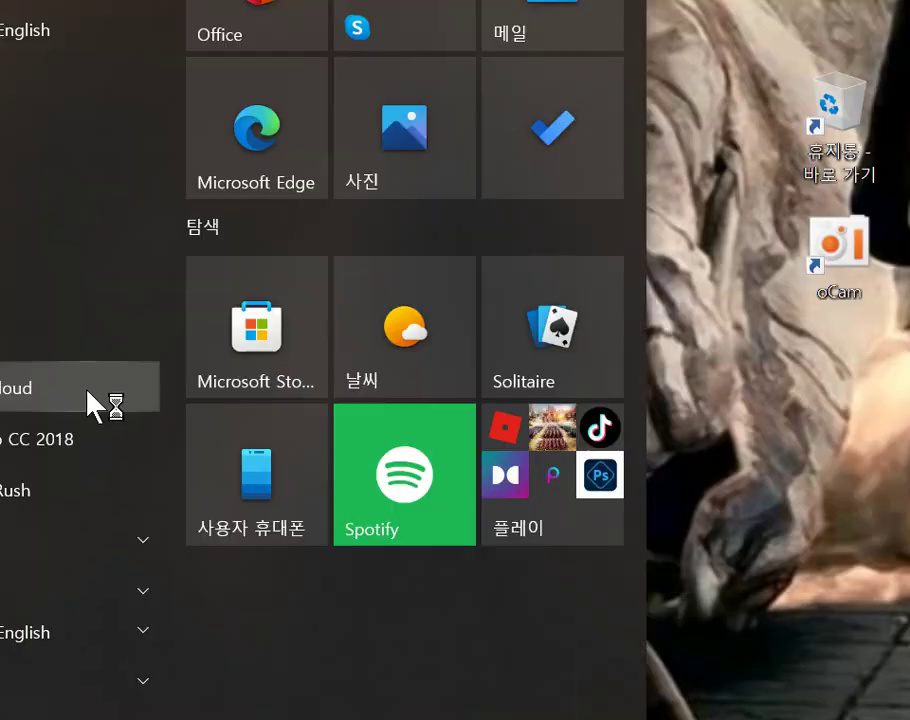
pyautogui.scroll(-3, 88, 443)
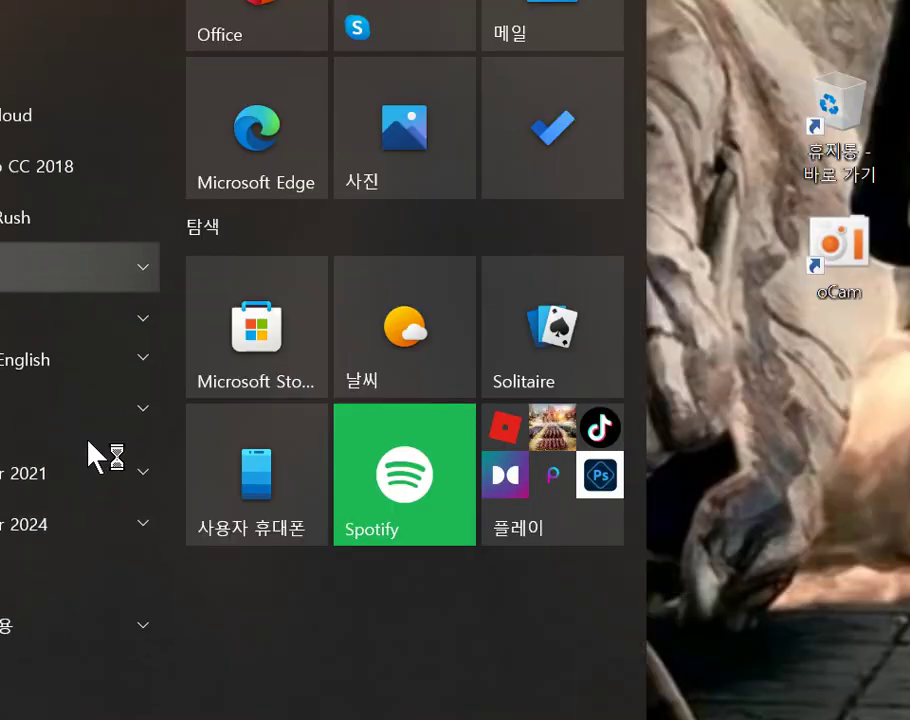
pyautogui.scroll(3, 88, 443)
pyautogui.scroll(-10, 90, 444)
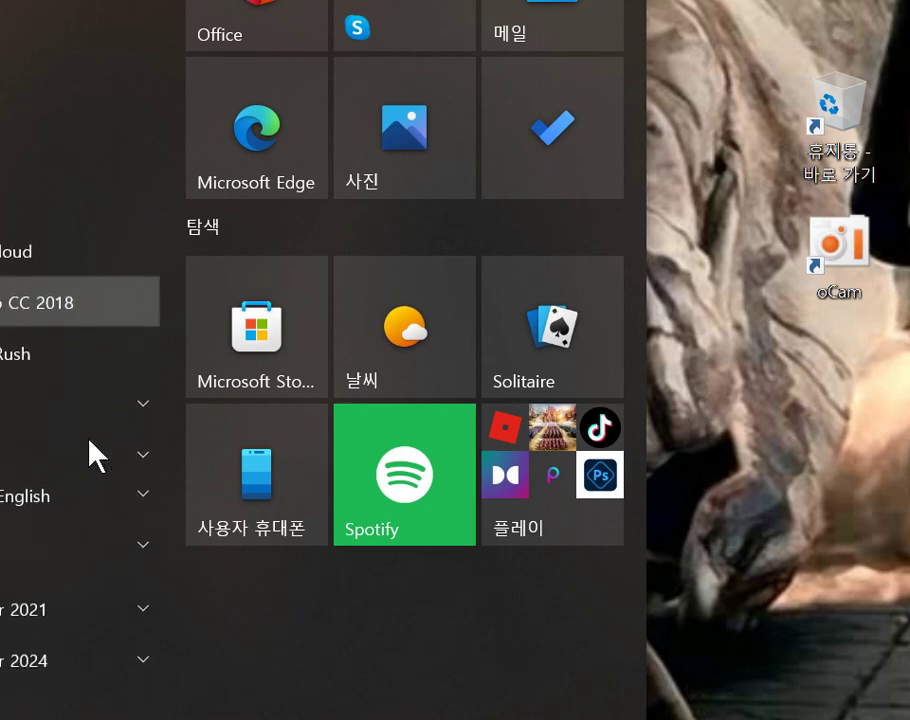
pyautogui.scroll(-9, 95, 455)
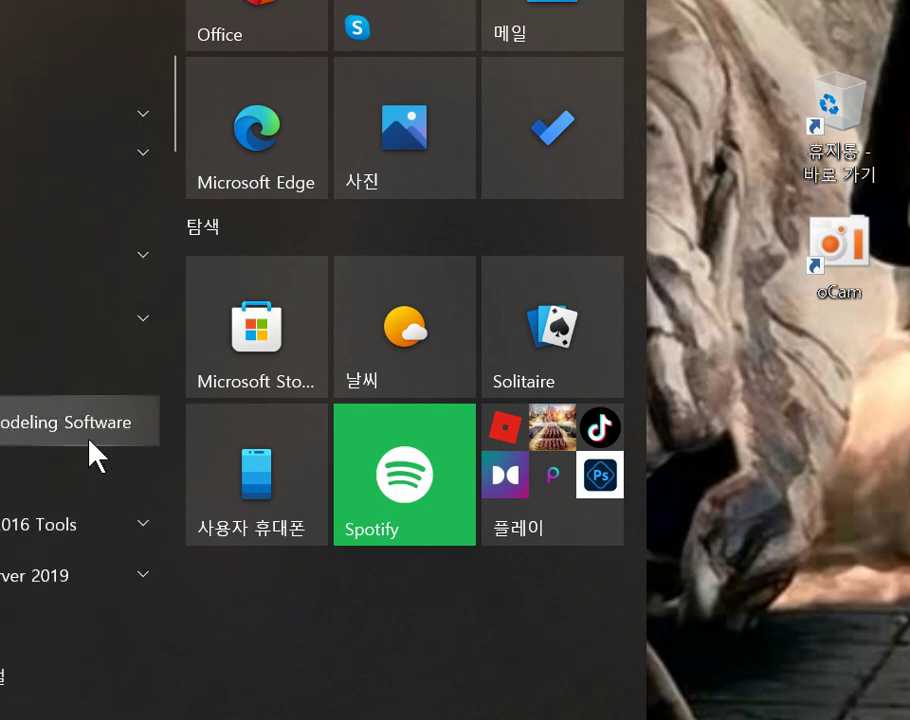
pyautogui.scroll(-1, 89, 443)
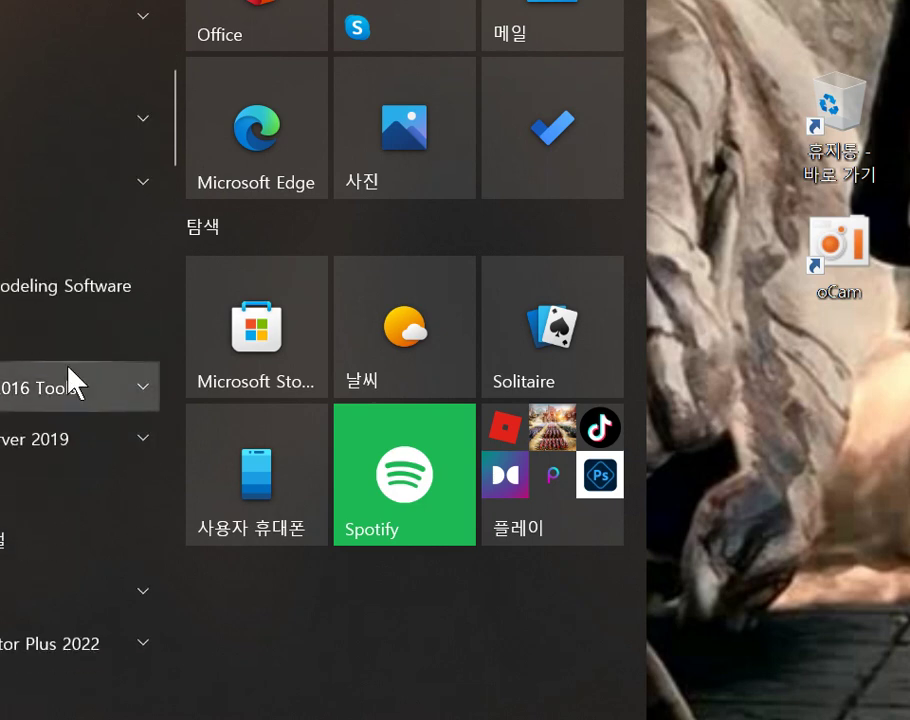
pyautogui.scroll(-2, 30, 427)
pyautogui.scroll(-6, 30, 430)
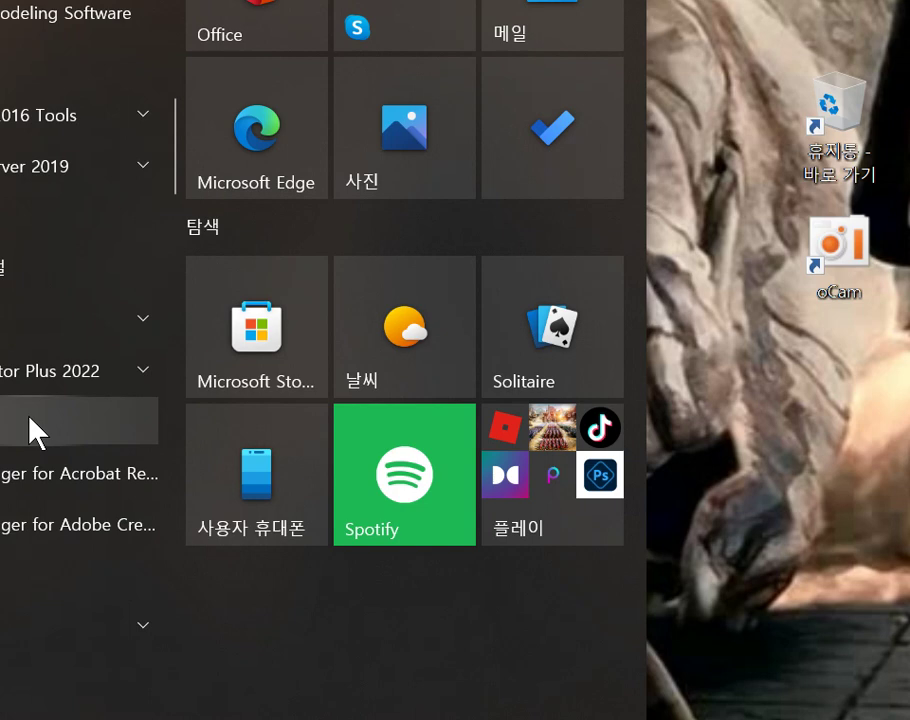
pyautogui.scroll(-2, 29, 418)
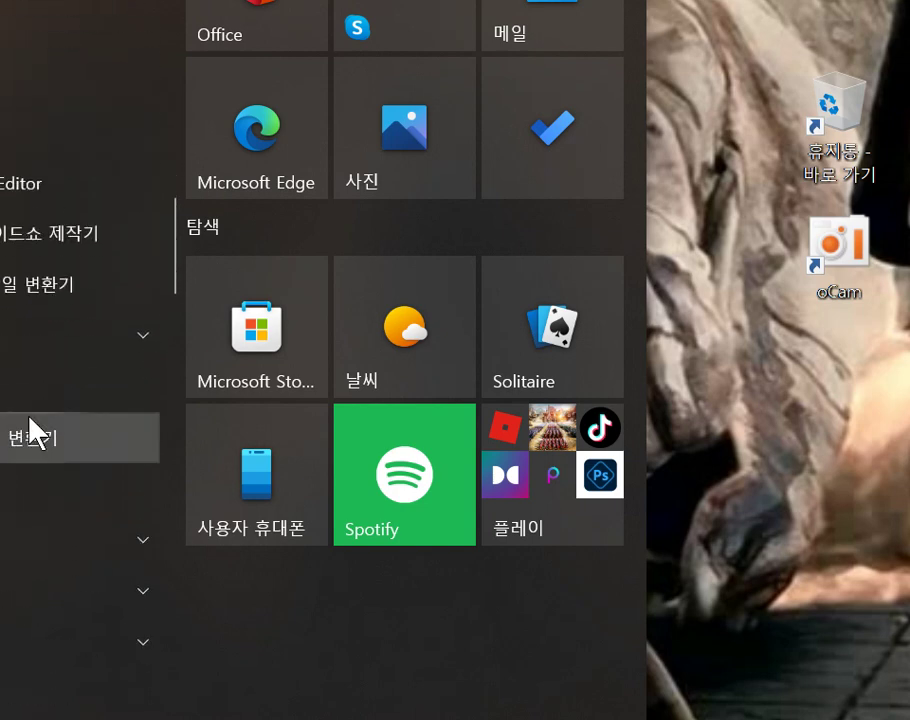
# Step: Expand and collapse several program folders in the app list, including the one above Recorder
pyautogui.click(18, 337)
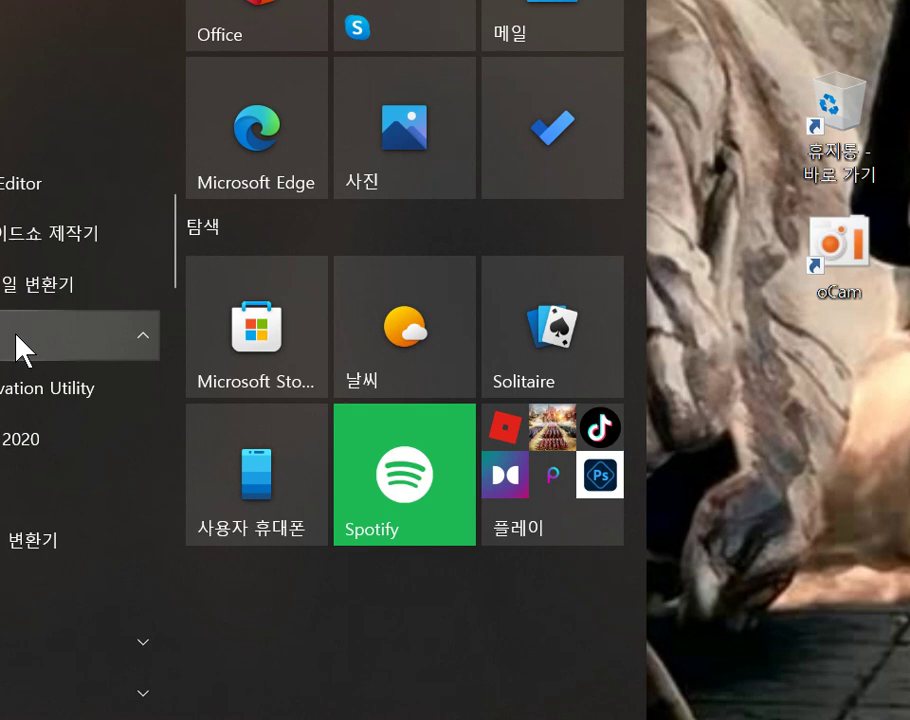
pyautogui.click(16, 335)
pyautogui.scroll(-2, 16, 335)
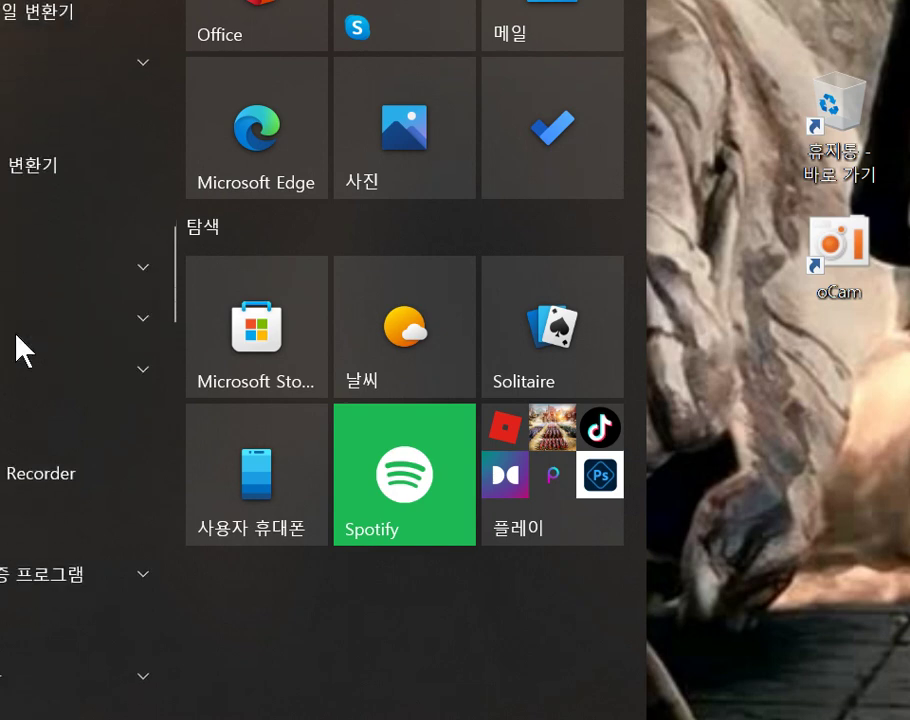
pyautogui.click(12, 323)
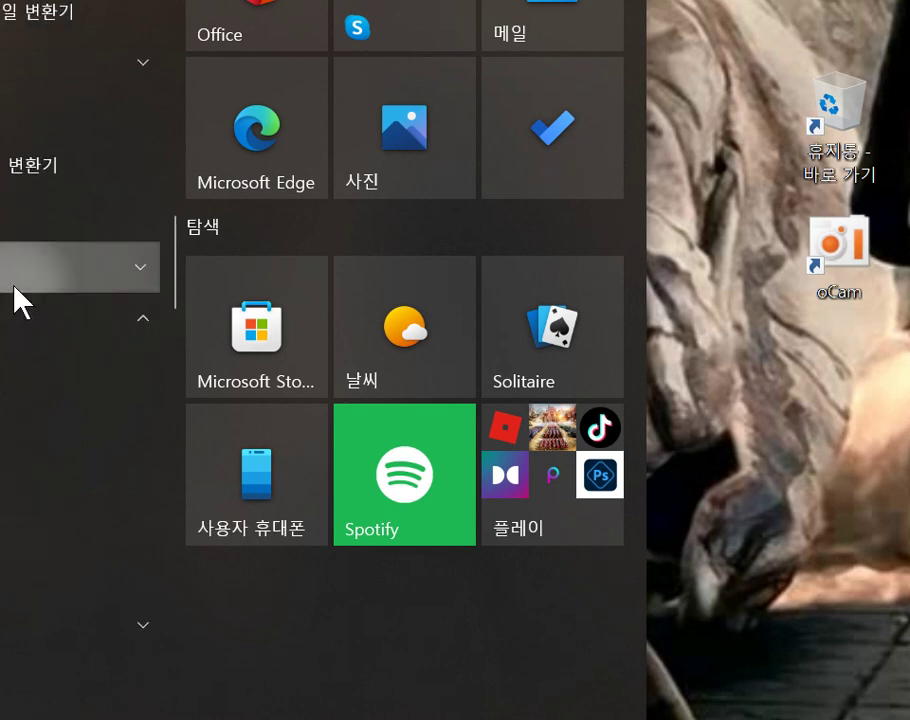
pyautogui.click(12, 287)
pyautogui.click(12, 286)
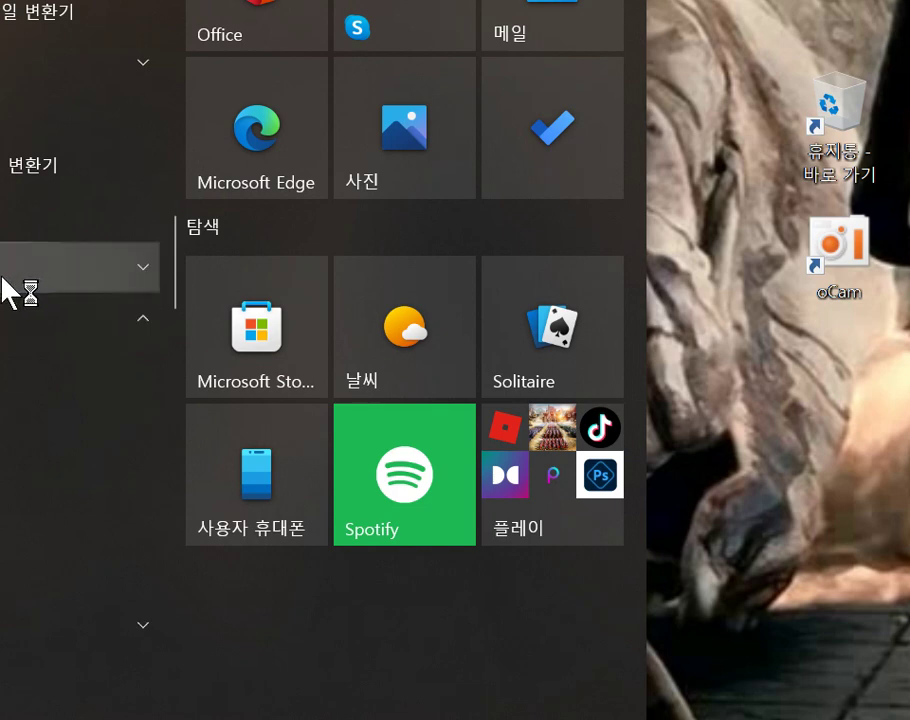
pyautogui.click(12, 314)
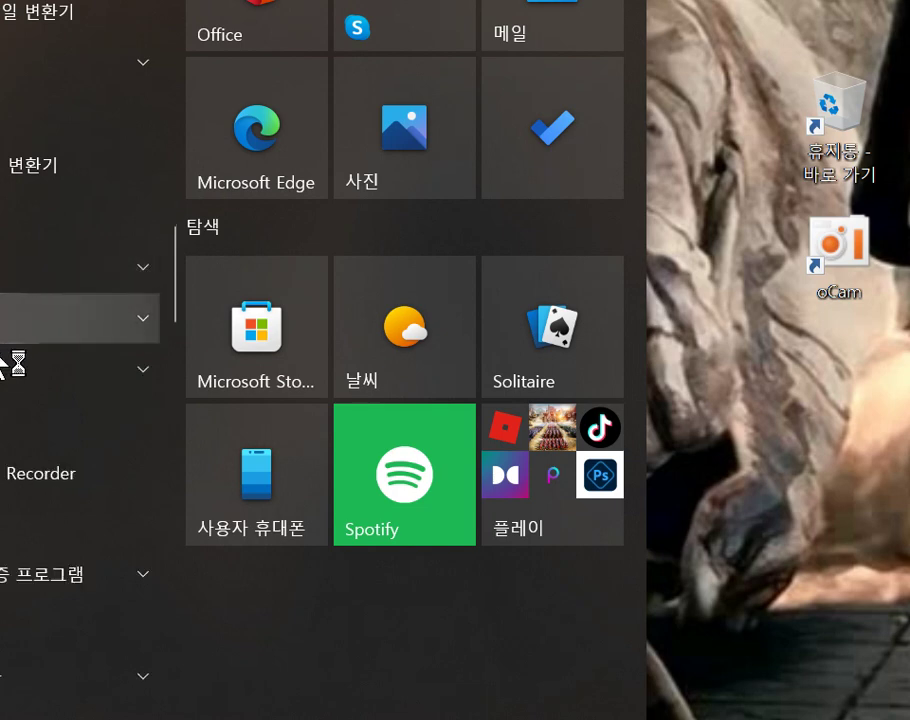
pyautogui.scroll(-5, 33, 430)
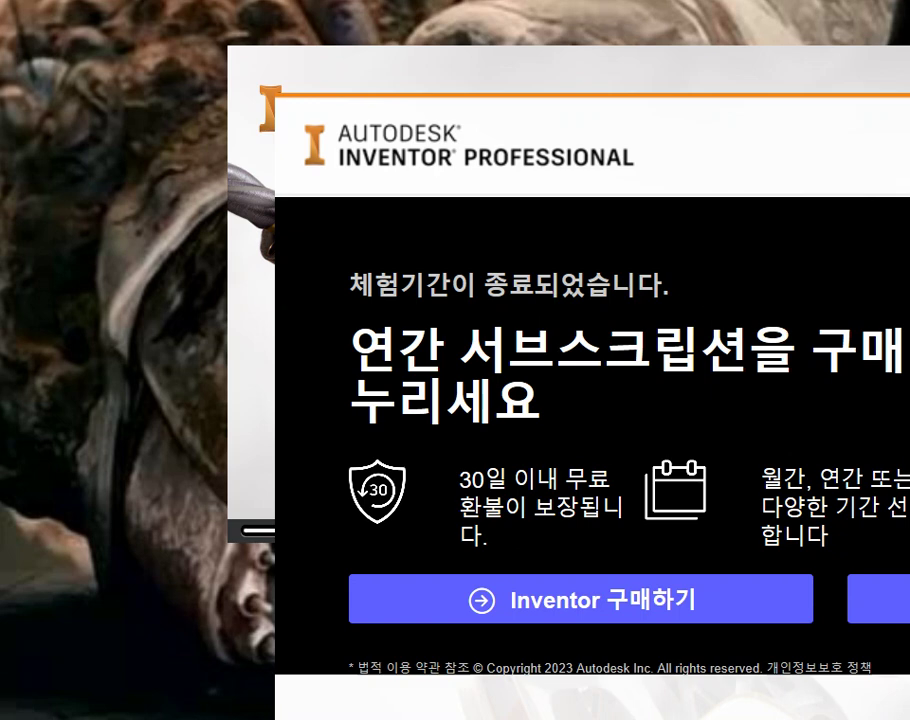
# Step: Dismiss the trial-expired notice, switch license (전환), confirm sign-out (계속) and acknowledge the license error (확인)
pyautogui.click(861, 584)
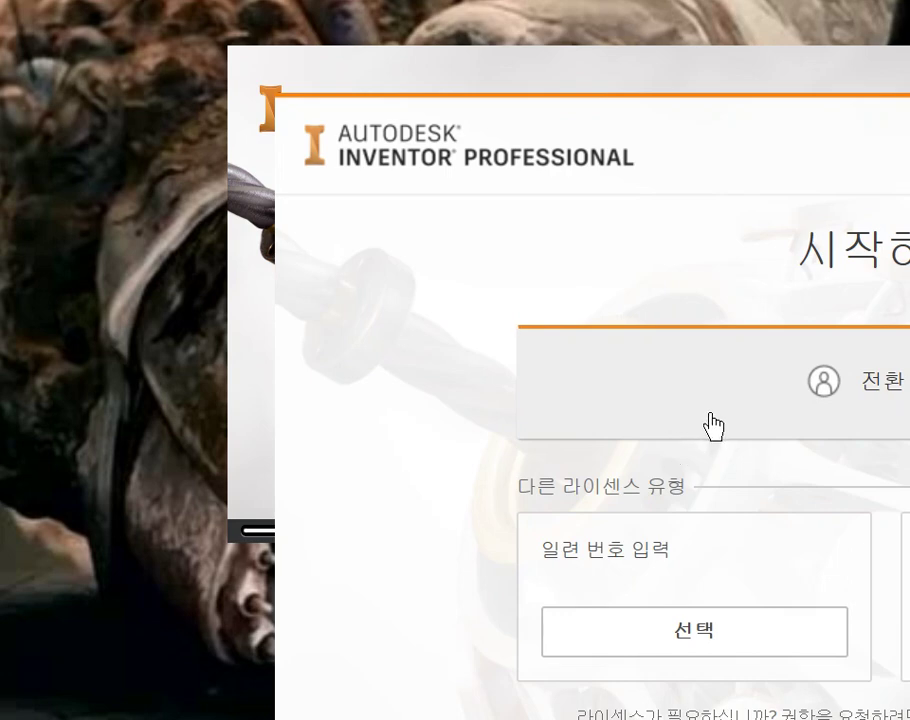
pyautogui.click(710, 423)
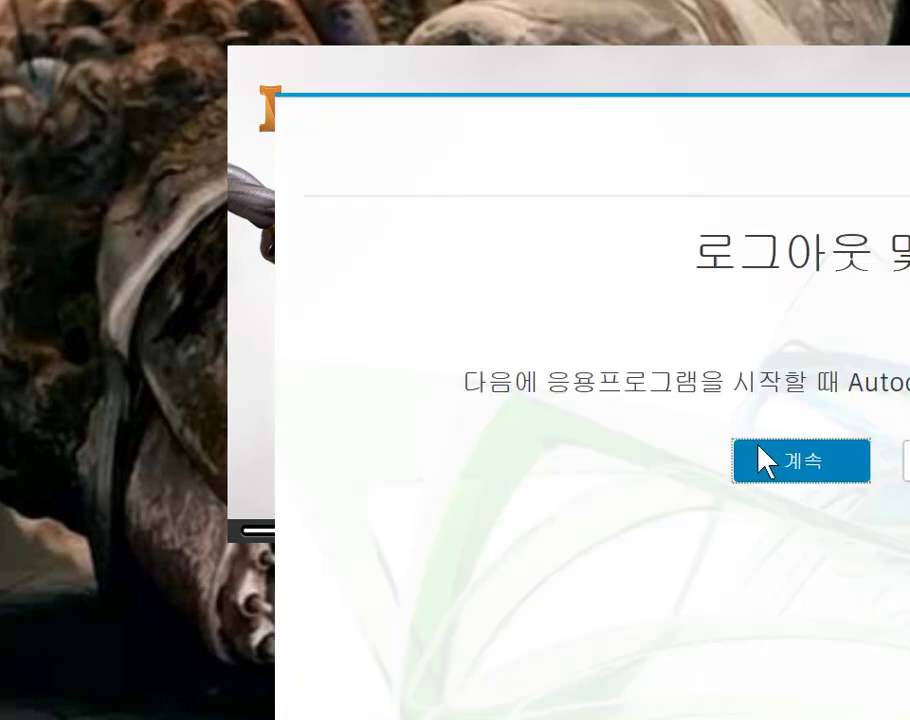
pyautogui.click(750, 451)
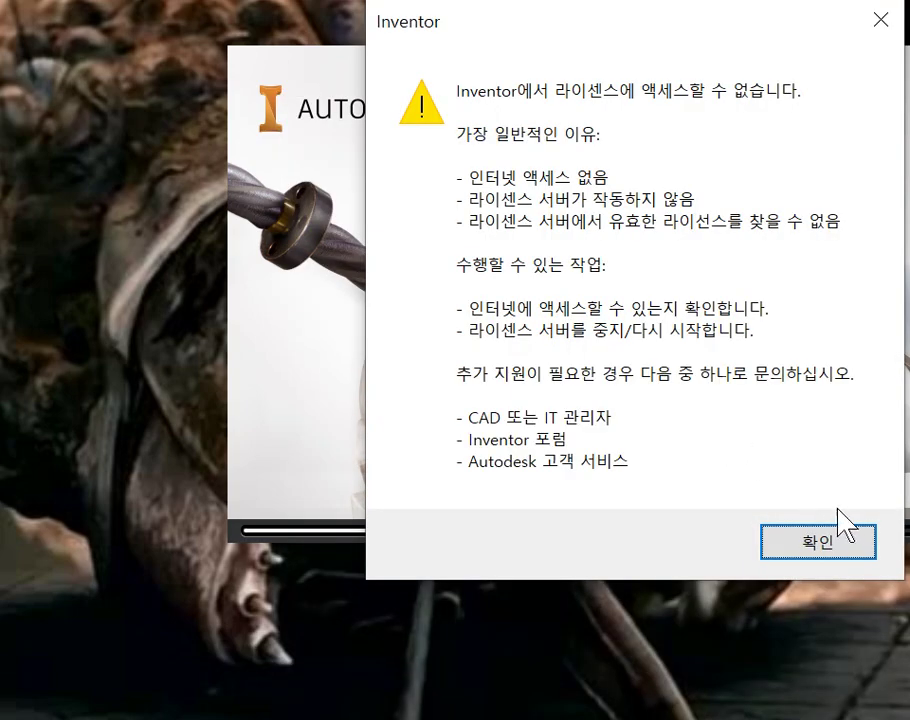
pyautogui.click(831, 528)
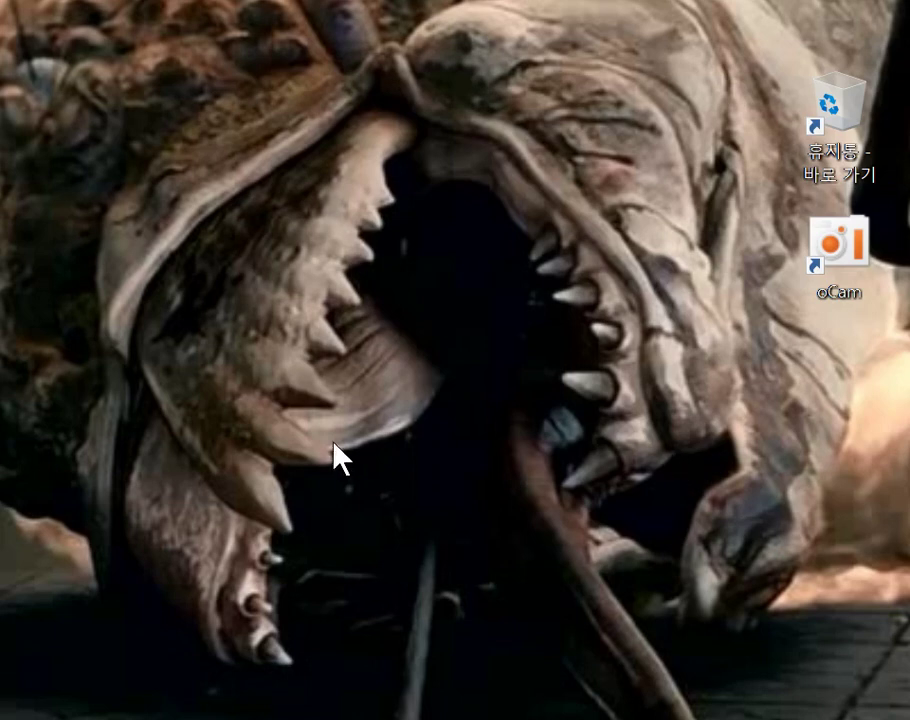
# Step: Expand the Python 3.10 folder in the Start menu and launch Python 3.10 (64-bit)
pyautogui.press('super')
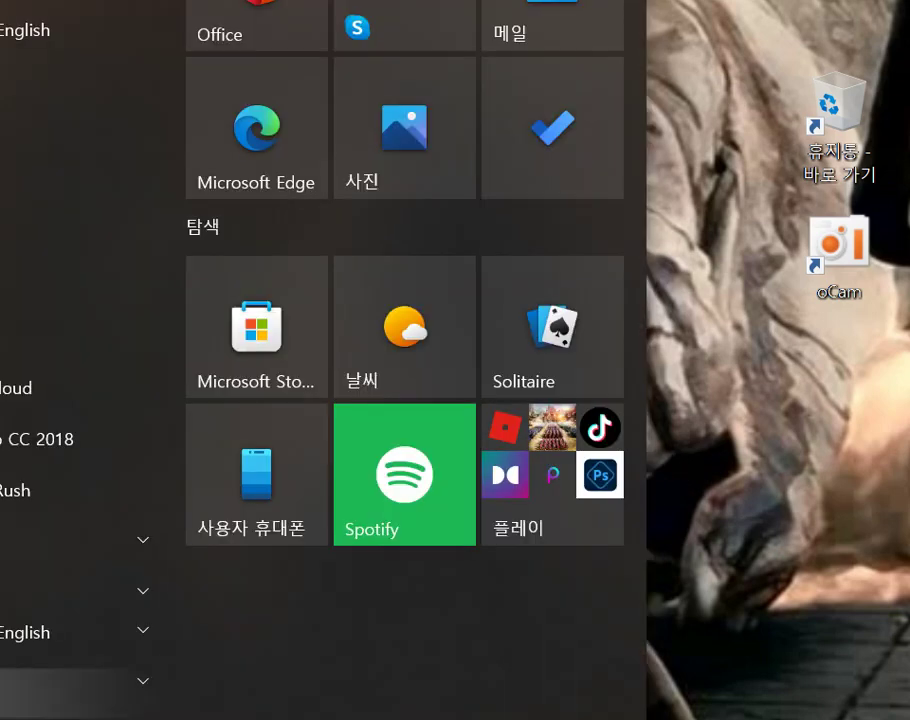
pyautogui.scroll(-5, 60, 400)
pyautogui.scroll(-5, 60, 450)
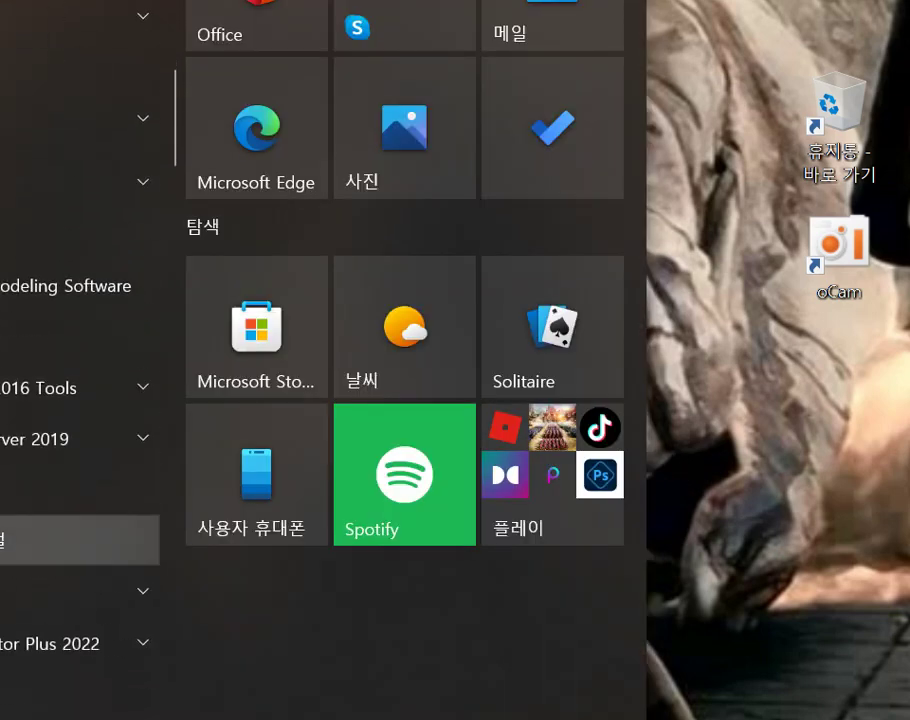
pyautogui.scroll(-10, 60, 400)
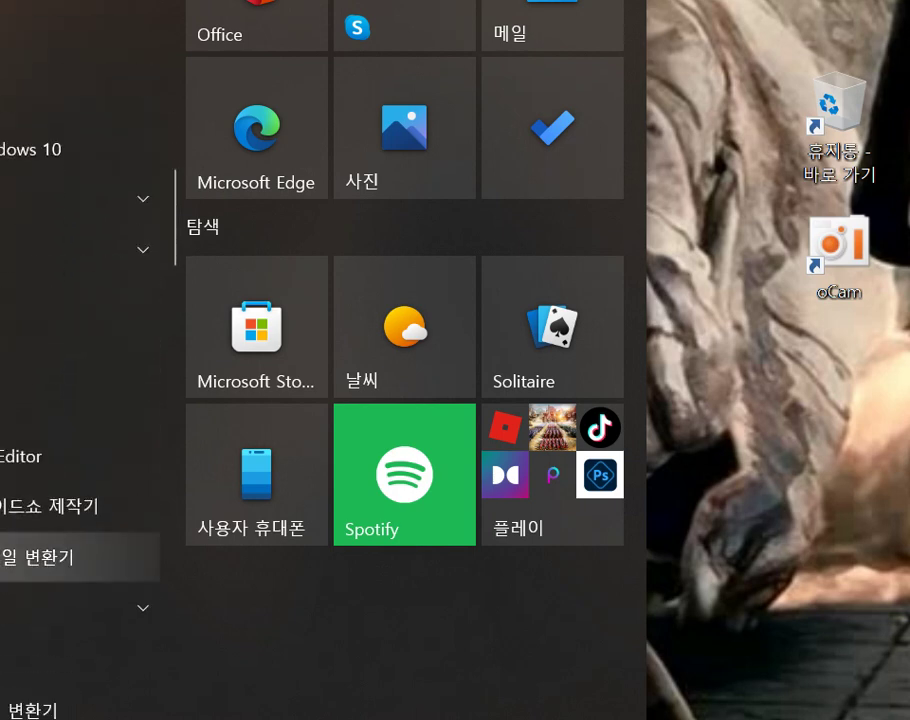
pyautogui.scroll(-8, 60, 420)
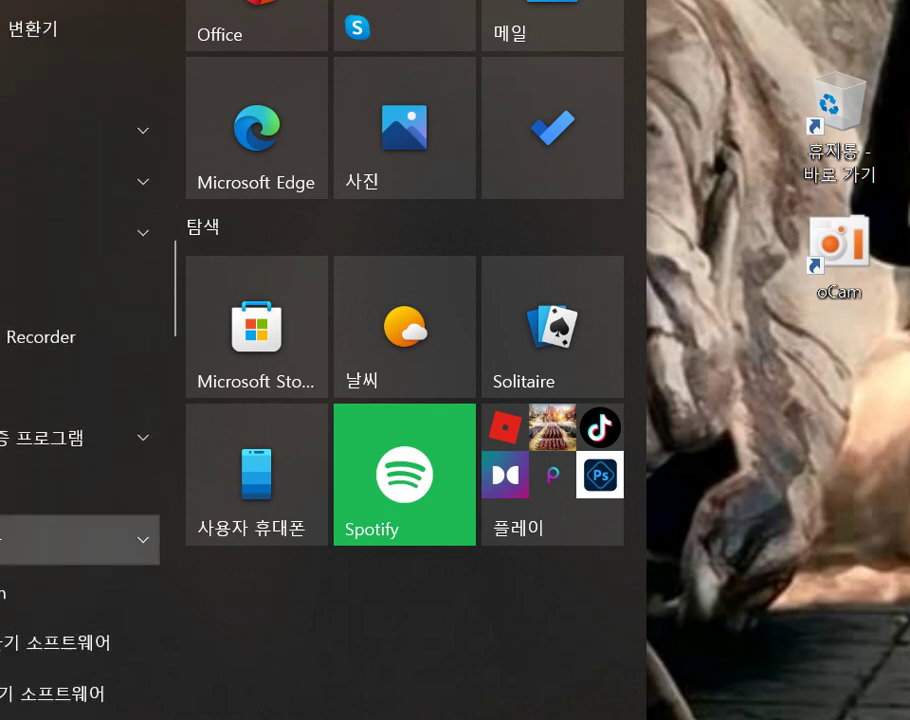
pyautogui.click(80, 232)
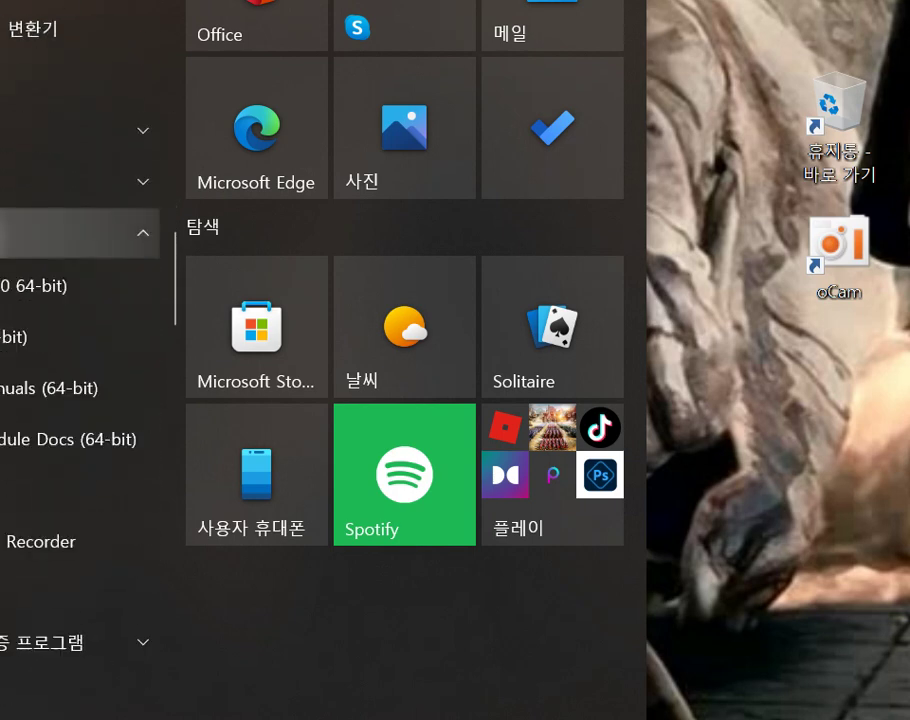
pyautogui.click(2, 345)
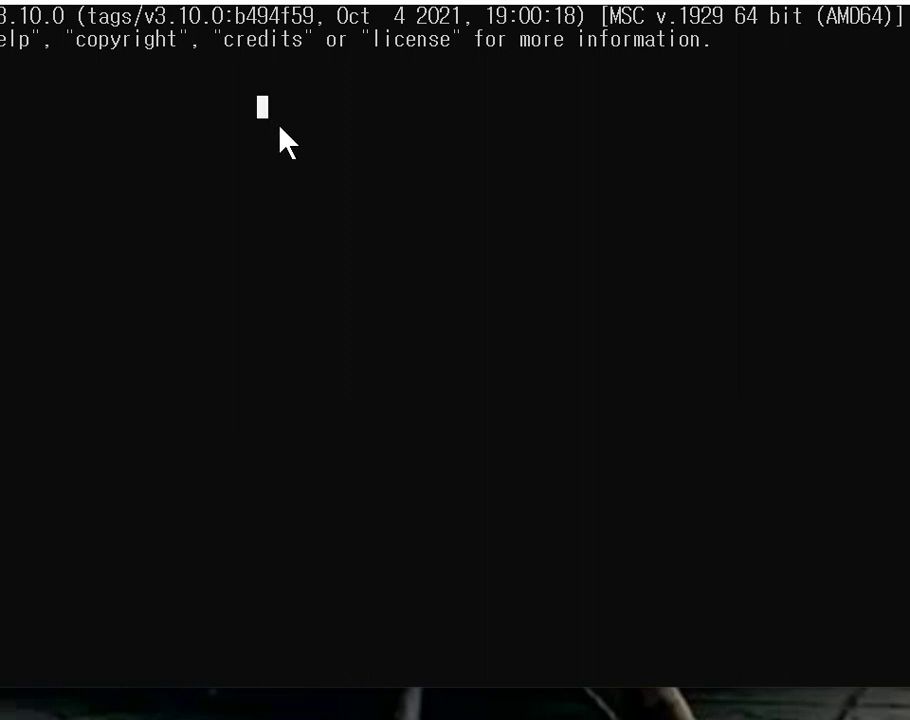
# Step: Enter the line '01 010 1 py w w w w w w w w wing' into the Python console
pyautogui.write('01 010 1 py')
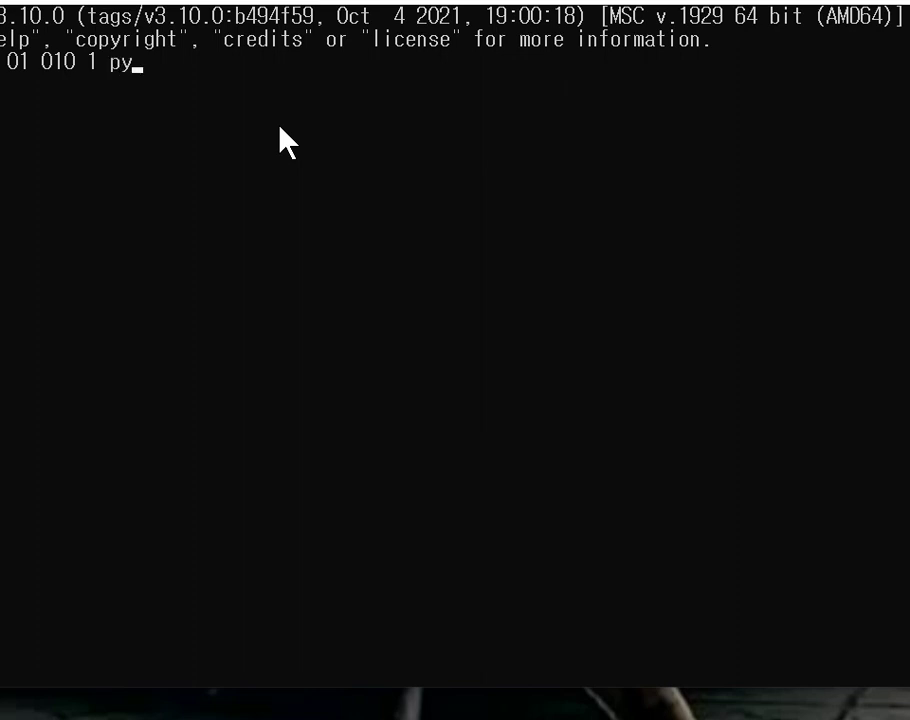
pyautogui.write('  w w w w w w w w w')
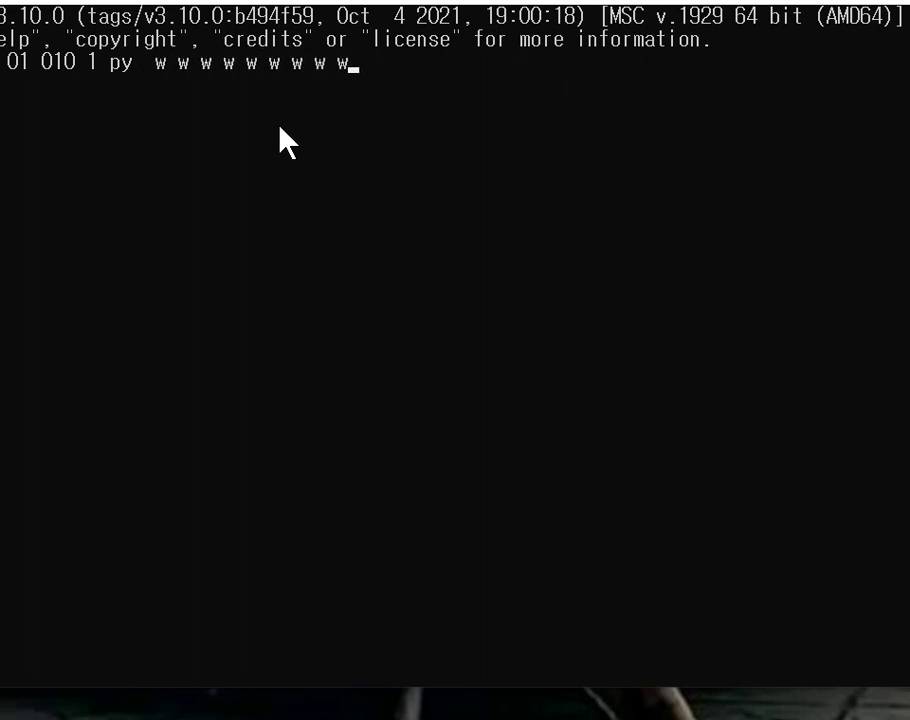
pyautogui.write('ing')
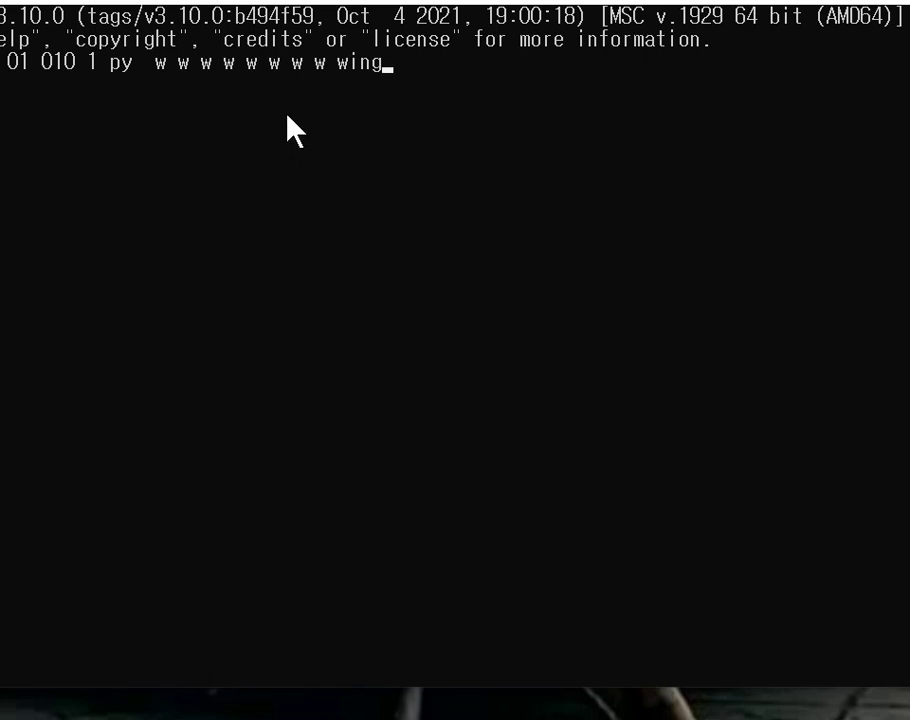
pyautogui.press('ctrl+super+o')
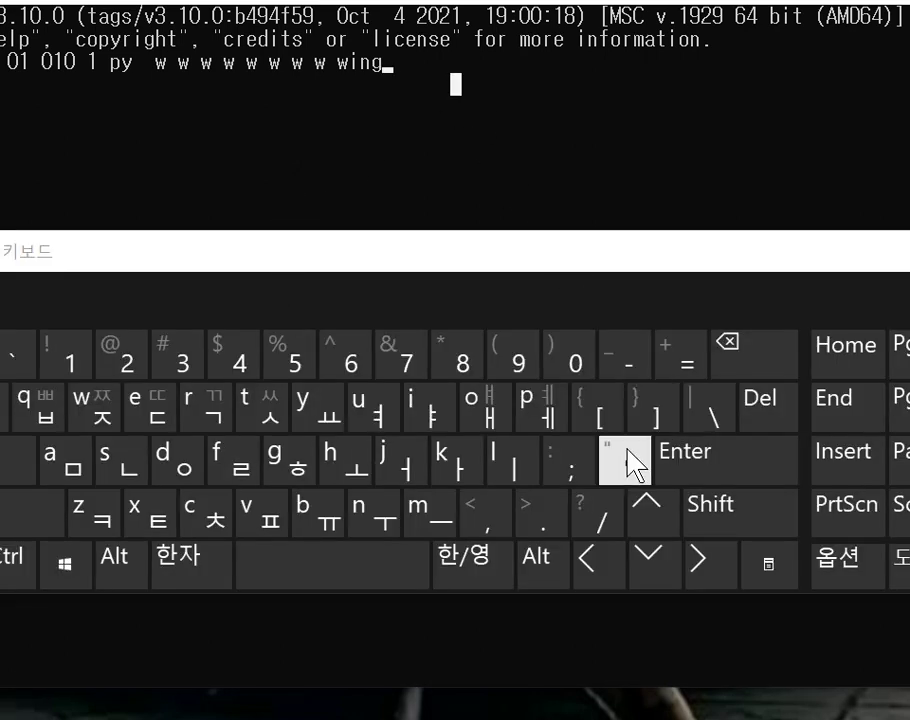
pyautogui.click(676, 466)
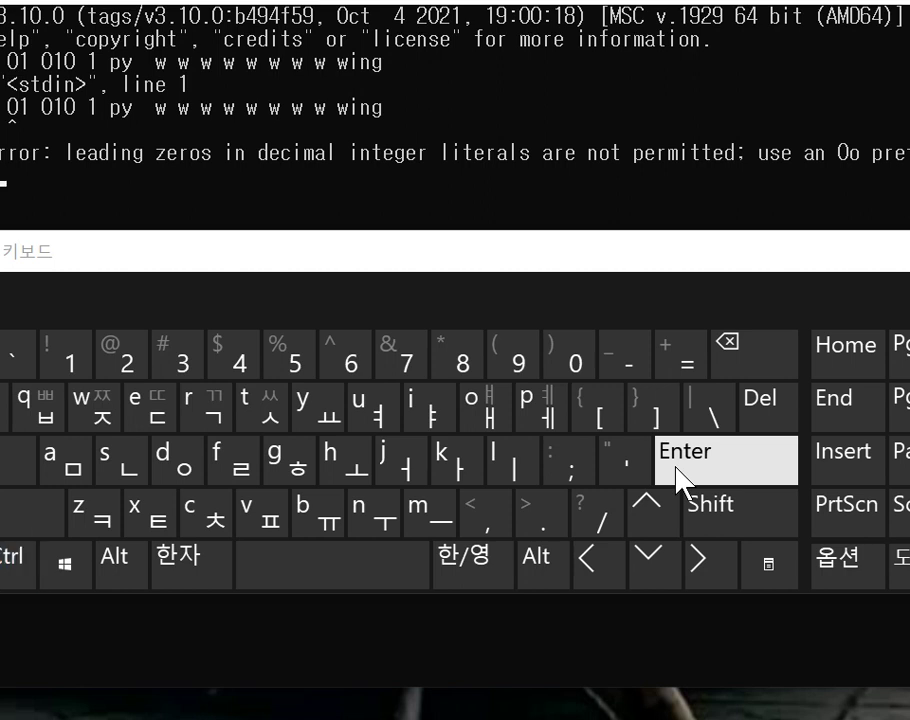
pyautogui.write('10 10 10 10  ')
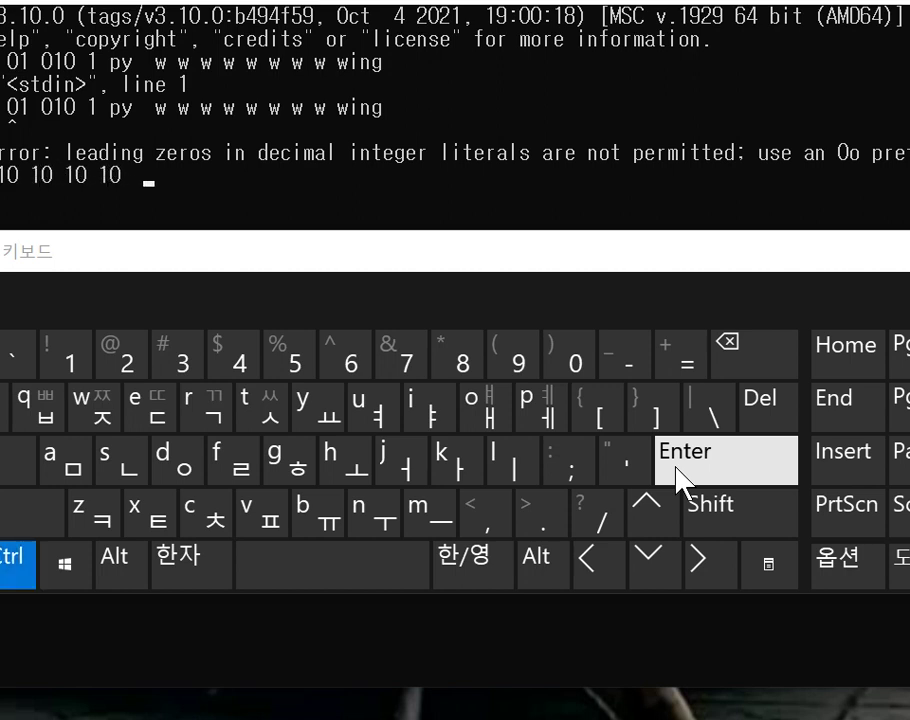
pyautogui.write(' publci')
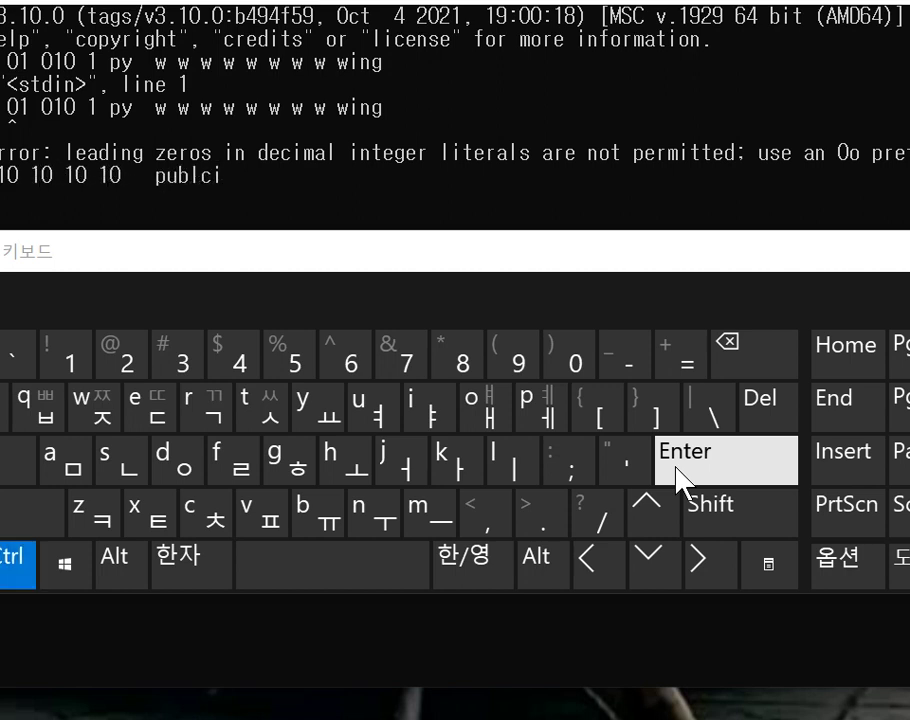
pyautogui.write(' 22')
pyautogui.click(725, 372)
pyautogui.click(725, 372)
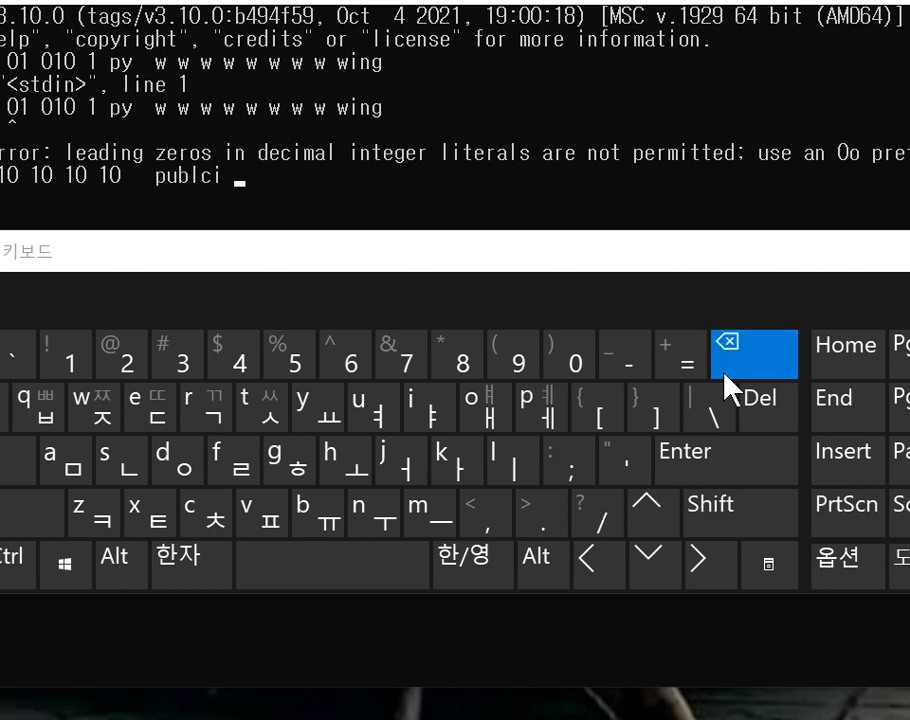
pyautogui.click(725, 372)
pyautogui.click(725, 372)
pyautogui.click(725, 372)
pyautogui.write('ic')
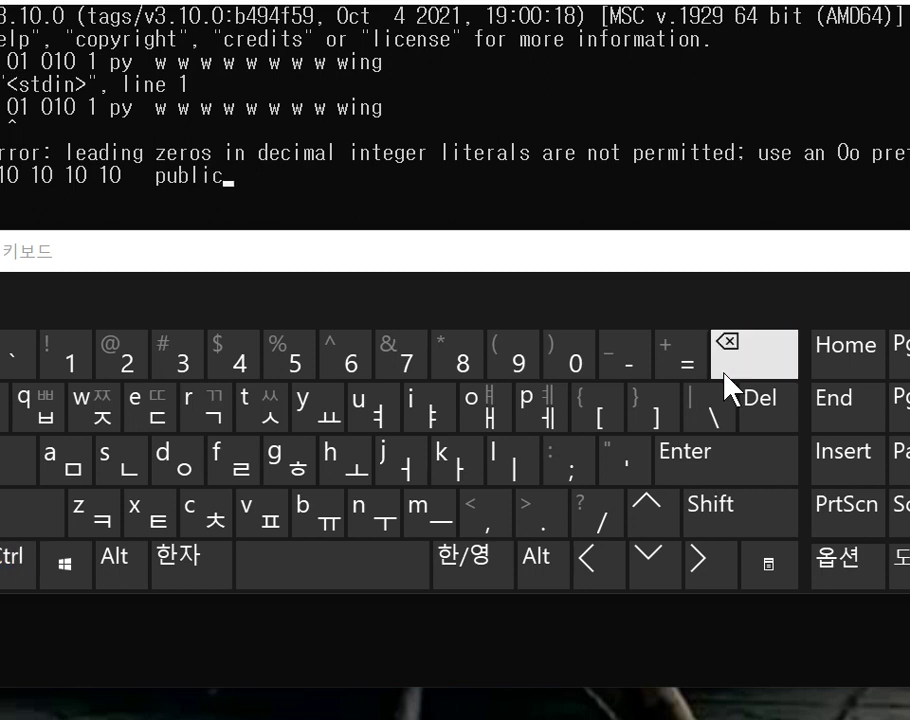
pyautogui.write(' 022020 1-')
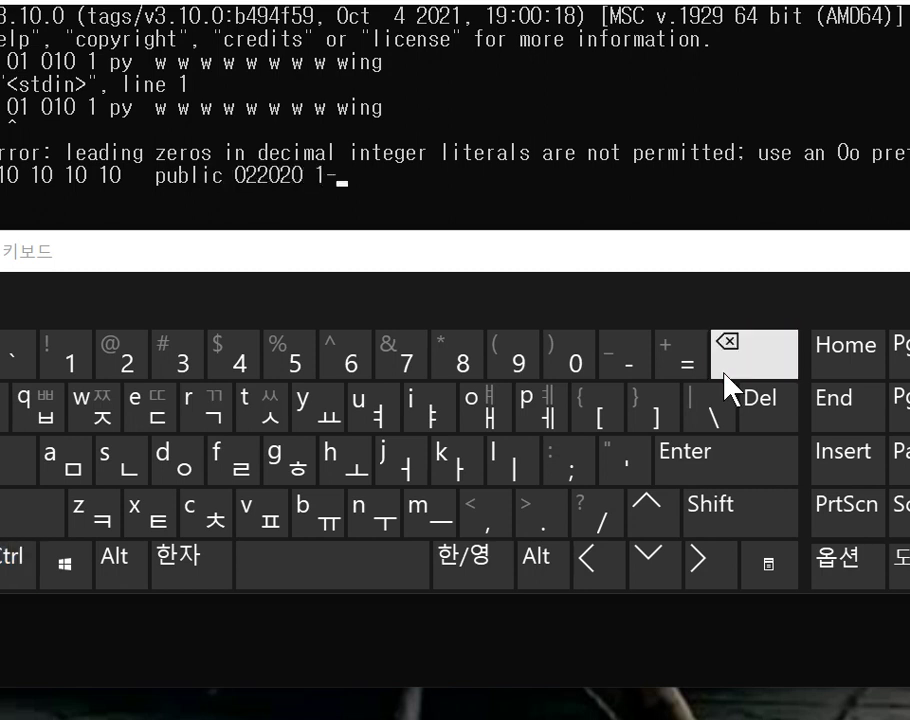
pyautogui.write(' 10 10 un')
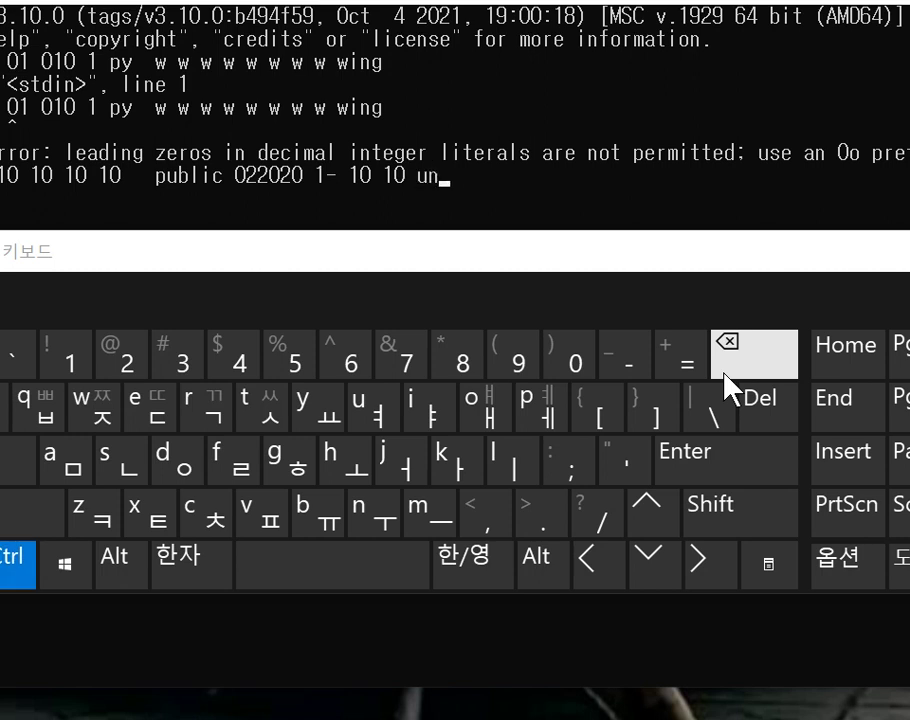
pyautogui.write('ix')
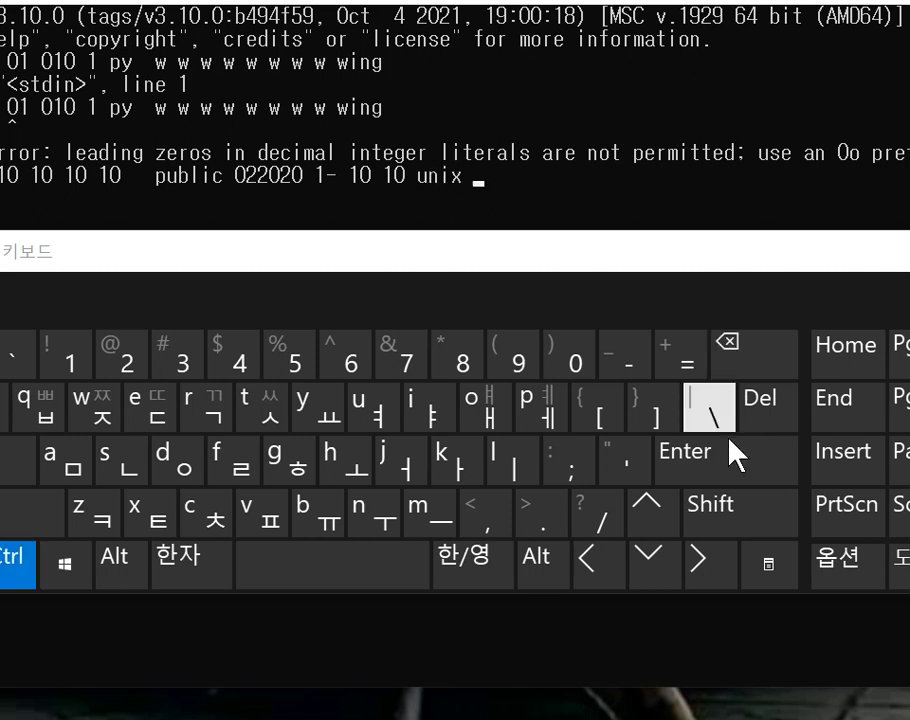
pyautogui.click(729, 439)
# Step: Reposition the on-screen keyboard, show the desktop and open the Start menu
pyautogui.moveTo(595, 266); pyautogui.dragTo(503, 482)
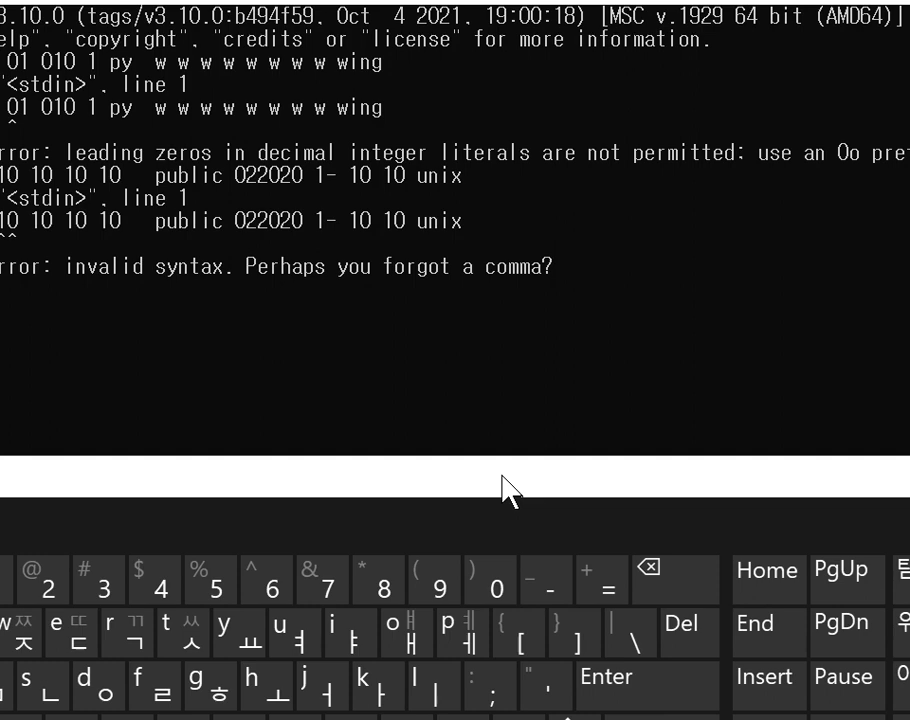
pyautogui.moveTo(503, 477); pyautogui.dragTo(490, 410)
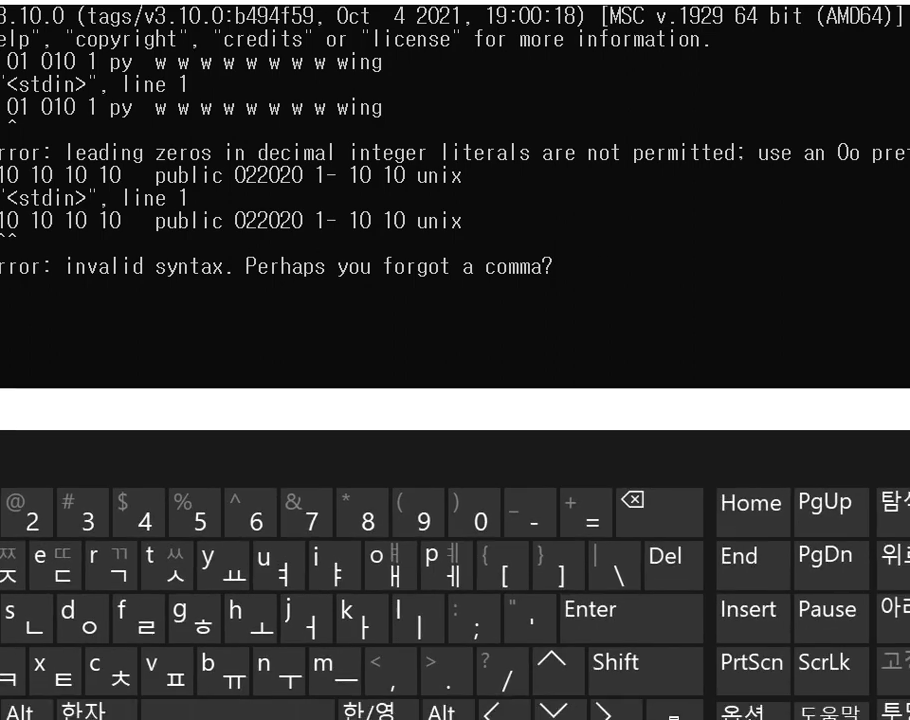
pyautogui.press('super+d')
pyautogui.press('super')
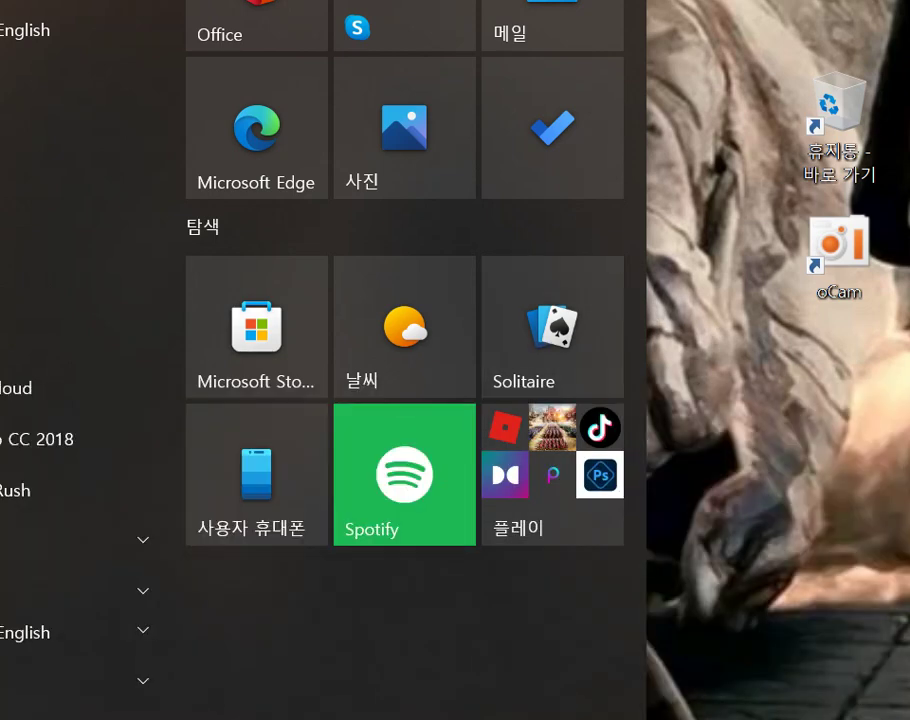
# Step: Scroll the app list and expand the Microsoft SQL Server 2019 folder
pyautogui.scroll(-10, 12, 420)
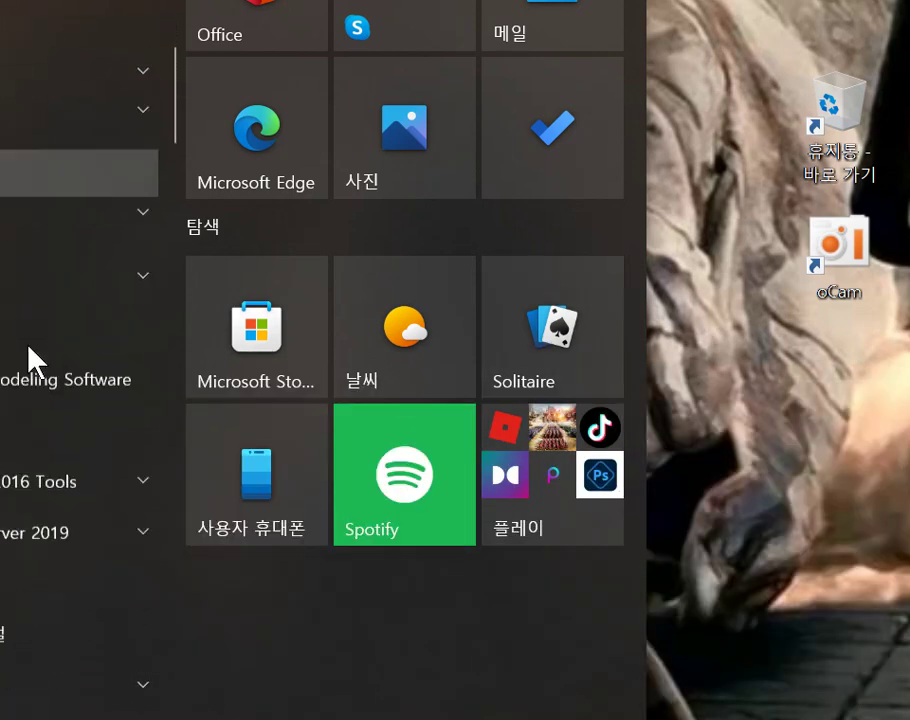
pyautogui.scroll(-4, 28, 347)
pyautogui.scroll(2, 20, 349)
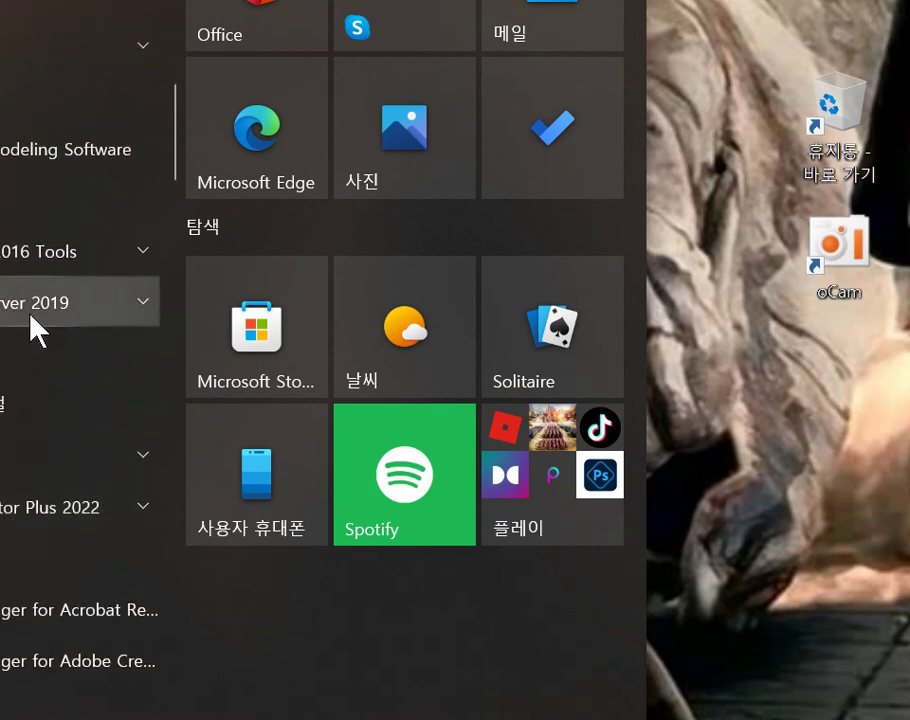
pyautogui.click(35, 325)
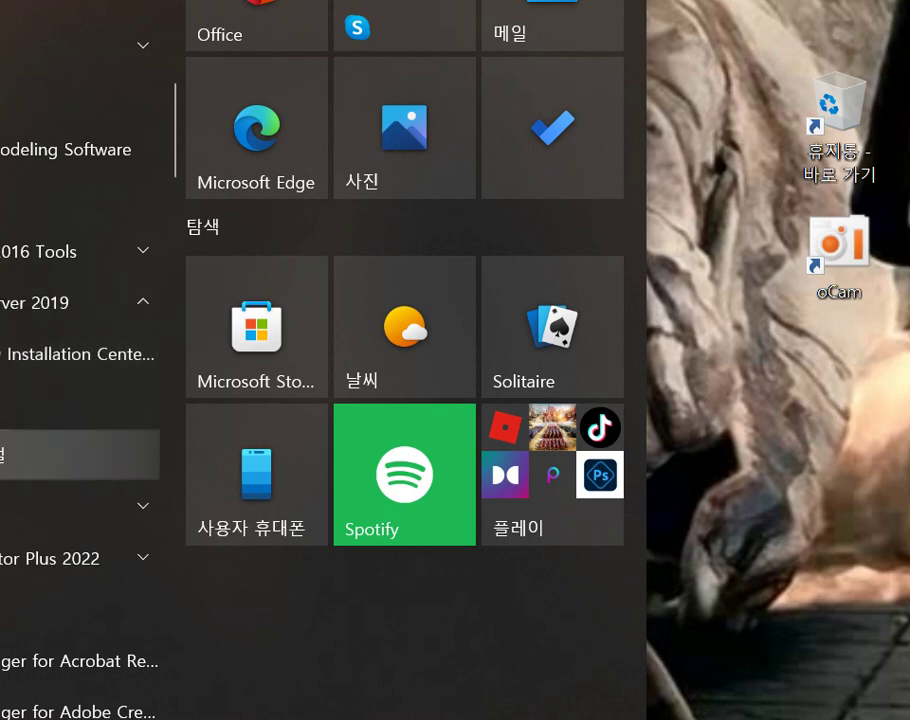
# Step: Launch SQL Server Installation Center and open the 'SQL Server 업데이트를 적용하는 방법' guide
pyautogui.click(40, 354)
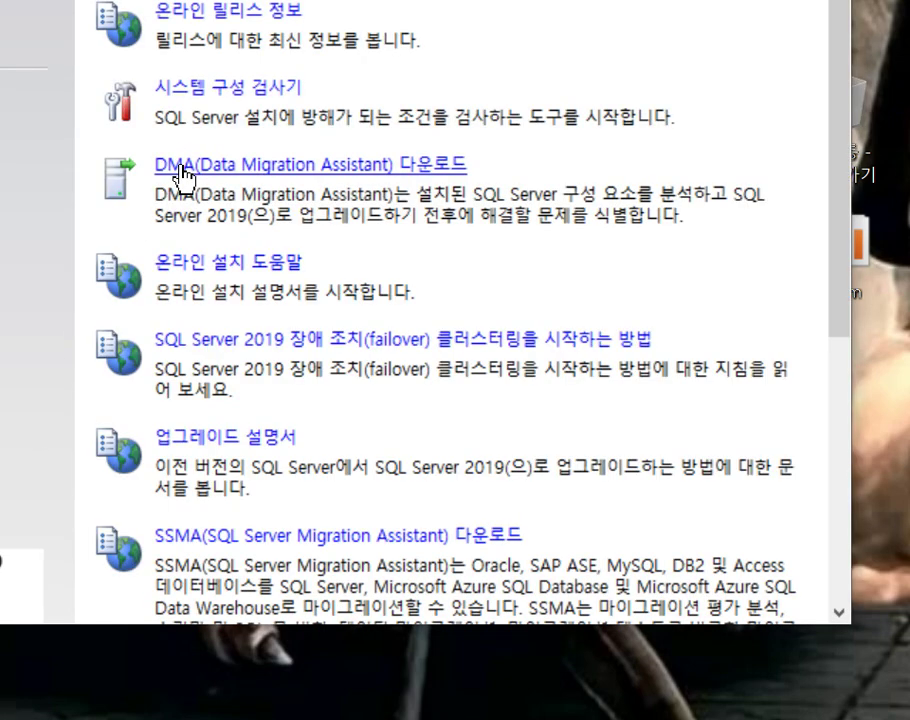
pyautogui.scroll(-5, 272, 118)
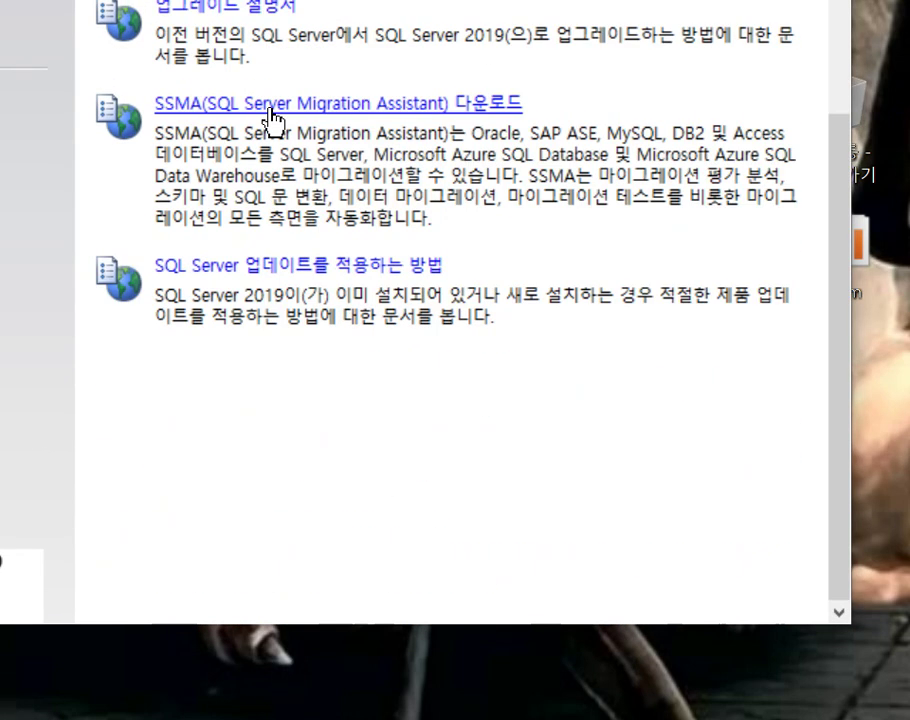
pyautogui.scroll(1, 290, 260)
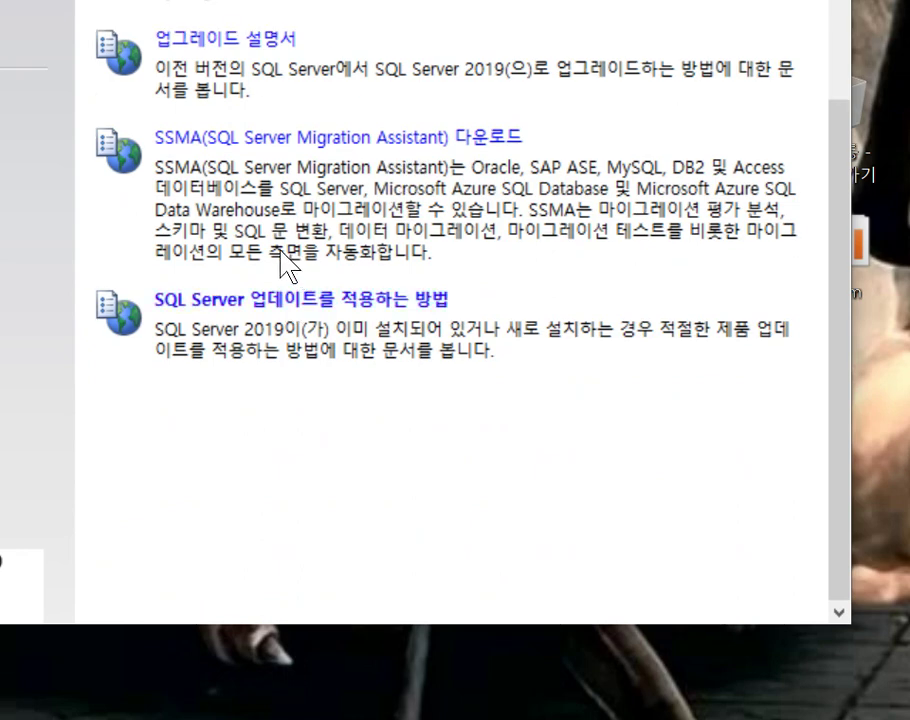
pyautogui.click(232, 303)
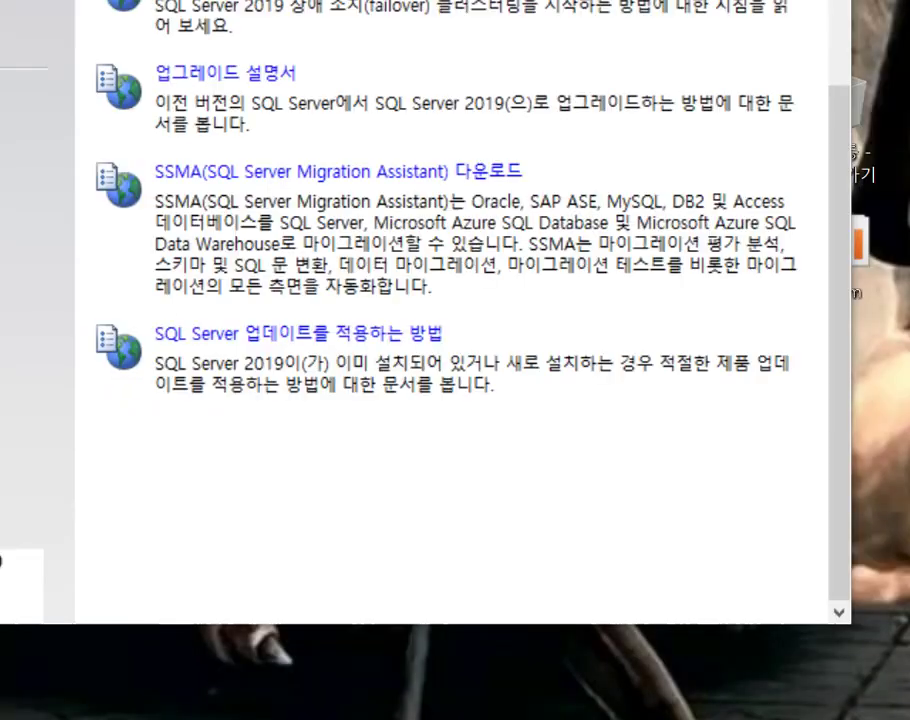
pyautogui.scroll(1, 437, 152)
pyautogui.scroll(1, 437, 152)
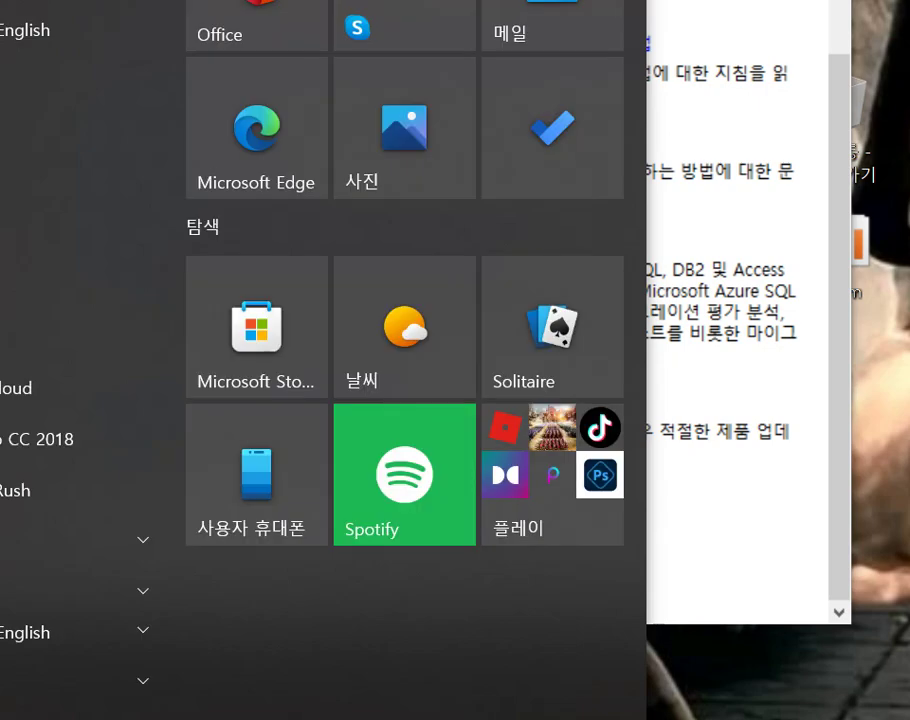
# Step: Expand the Python 3.10 folder and launch Python 3.10 Module Docs (64-bit)
pyautogui.scroll(-5, 50, 310)
pyautogui.scroll(-8, 70, 360)
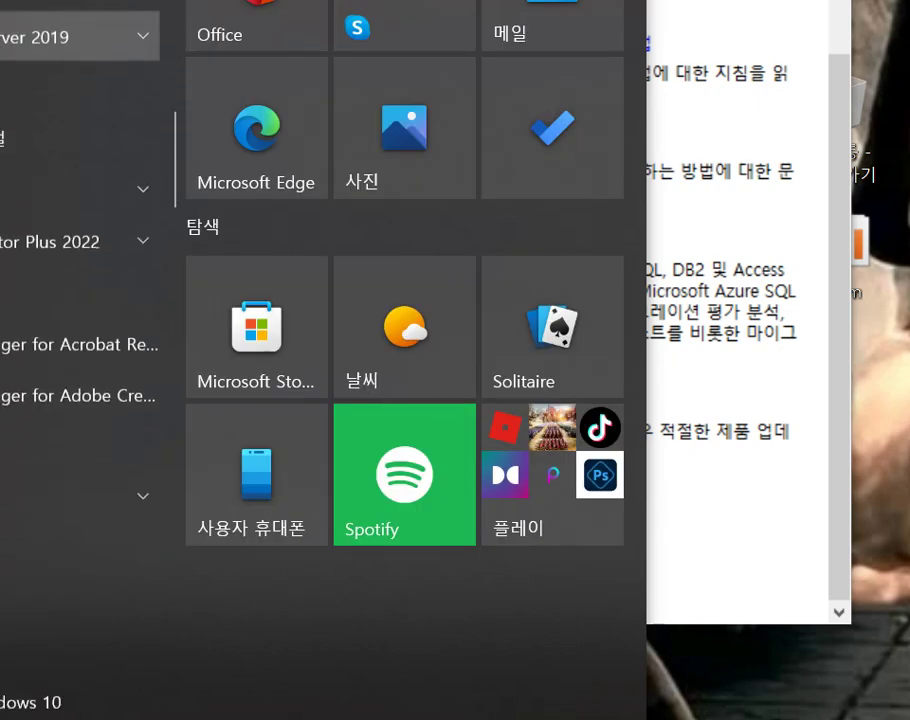
pyautogui.scroll(3, 80, 400)
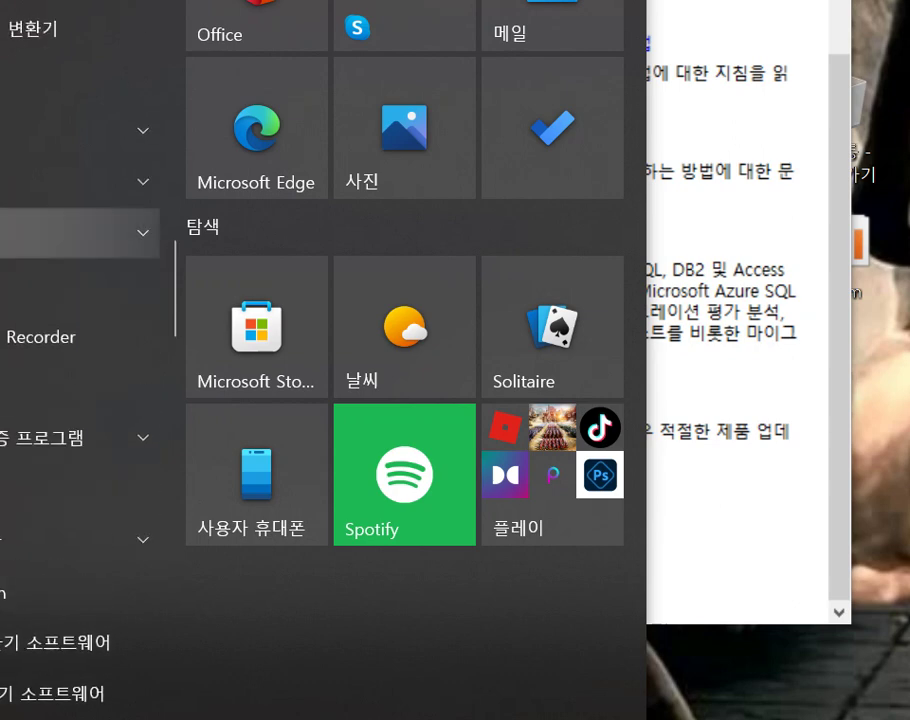
pyautogui.click(80, 233)
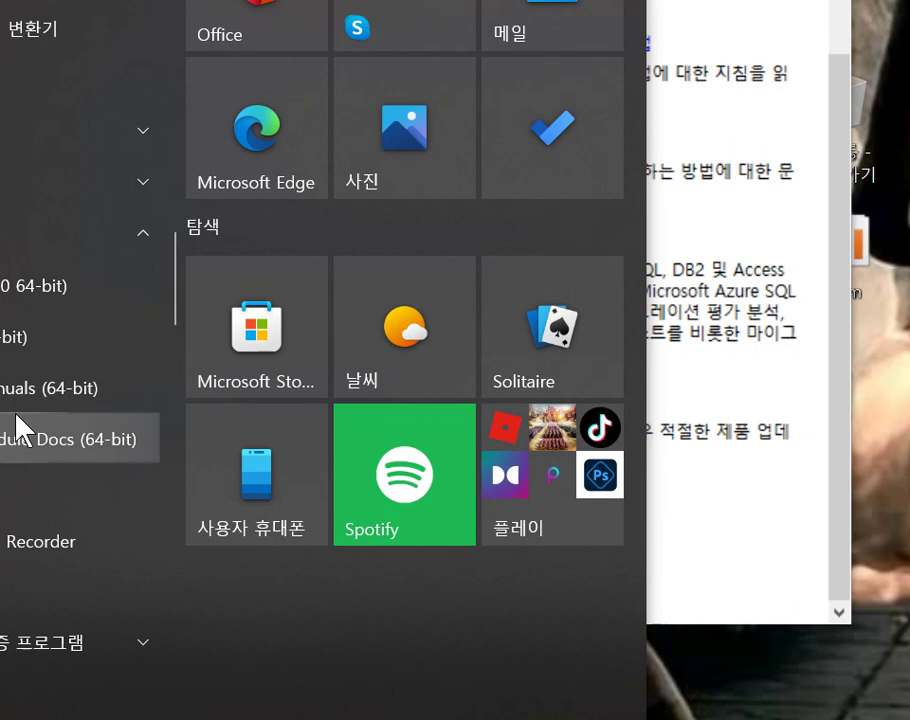
pyautogui.click(136, 427)
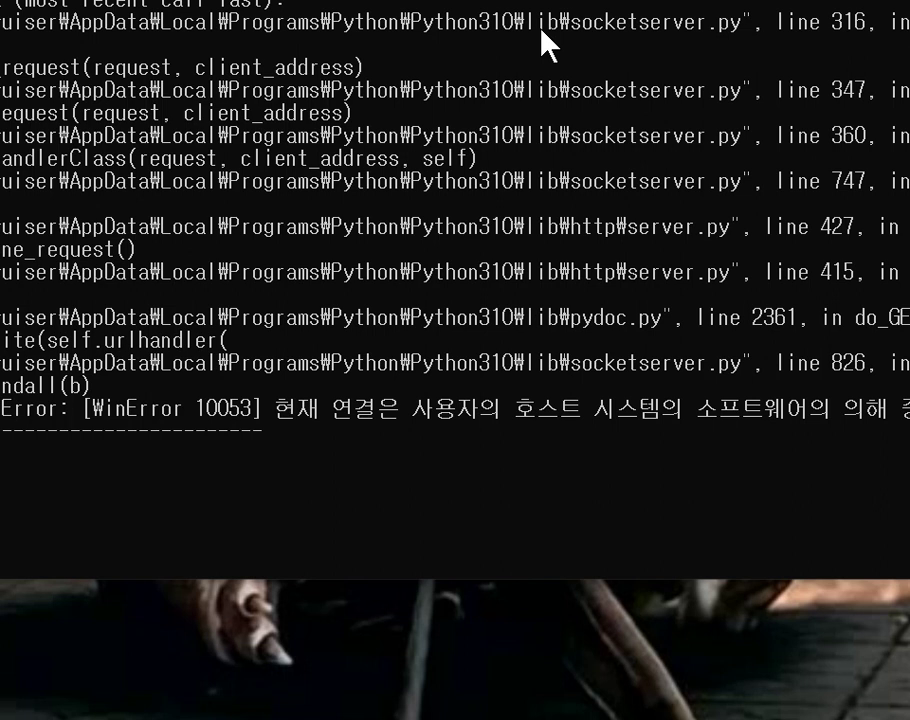
pyautogui.write('0 10 public')
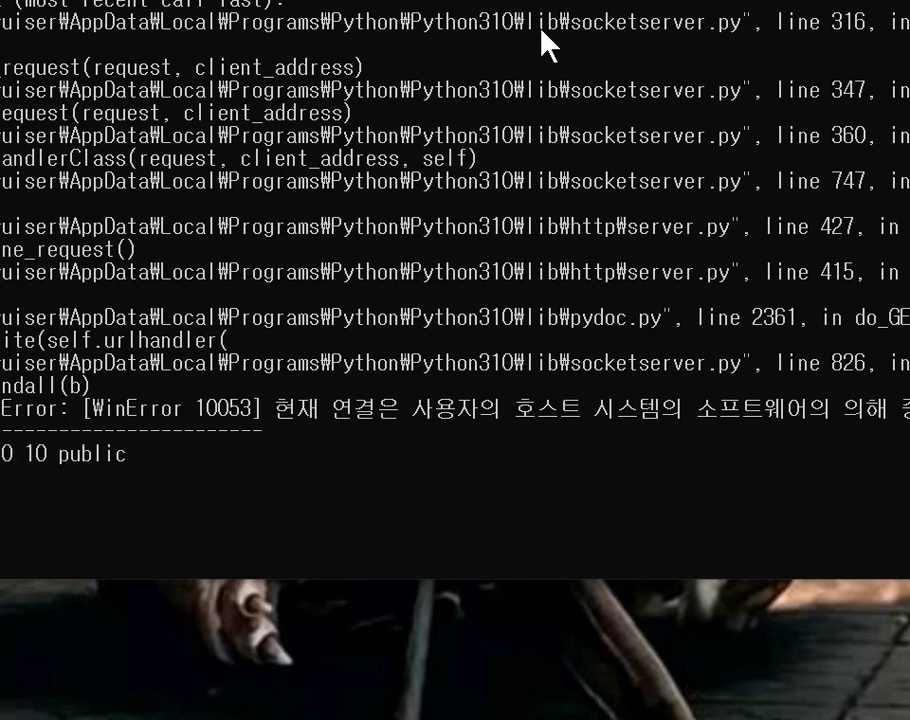
pyautogui.write(' 022020202')
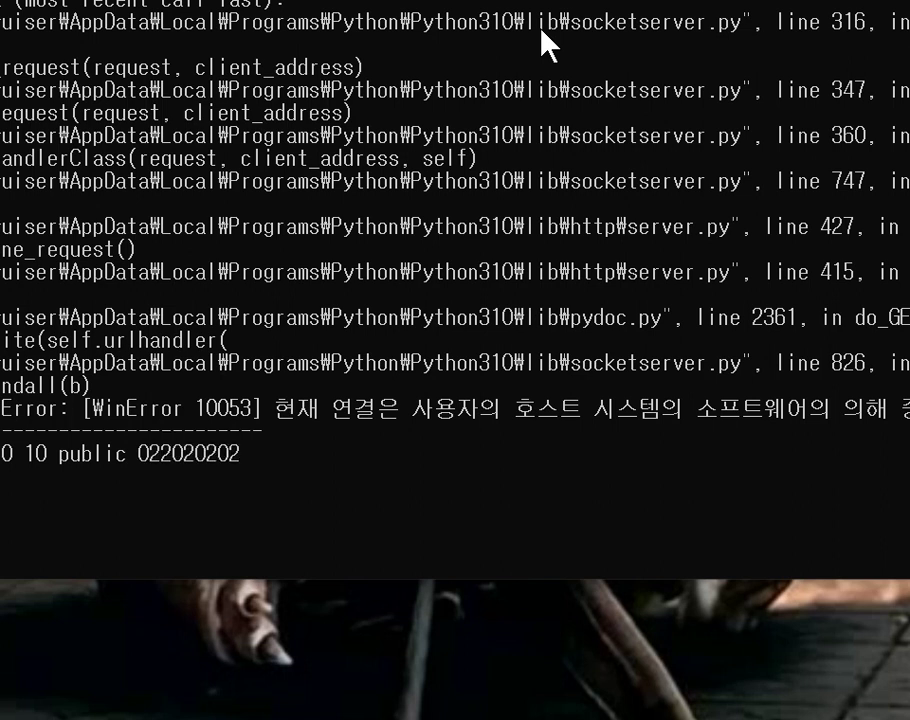
pyautogui.write(' 1 10 10.i')
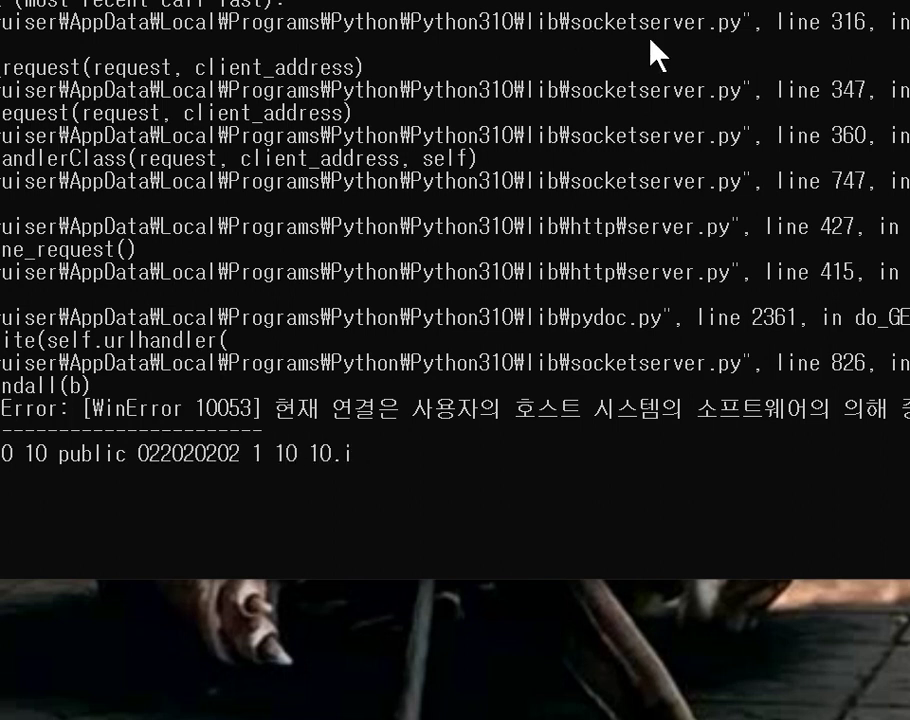
pyautogui.write(' linux')
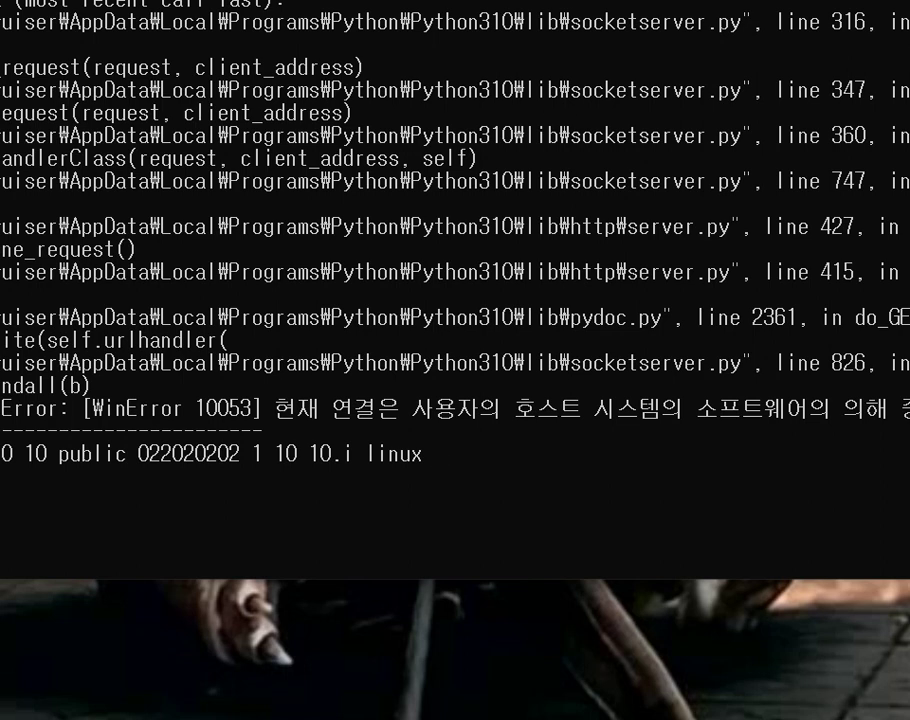
pyautogui.press('ctrl+super+o')
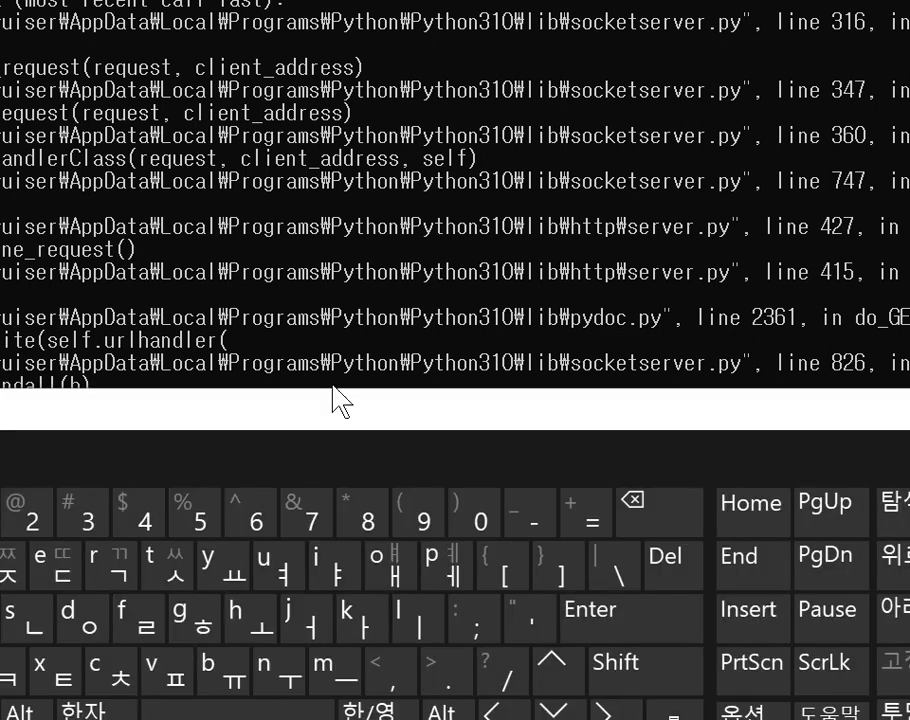
pyautogui.moveTo(319, 396); pyautogui.dragTo(349, 0)
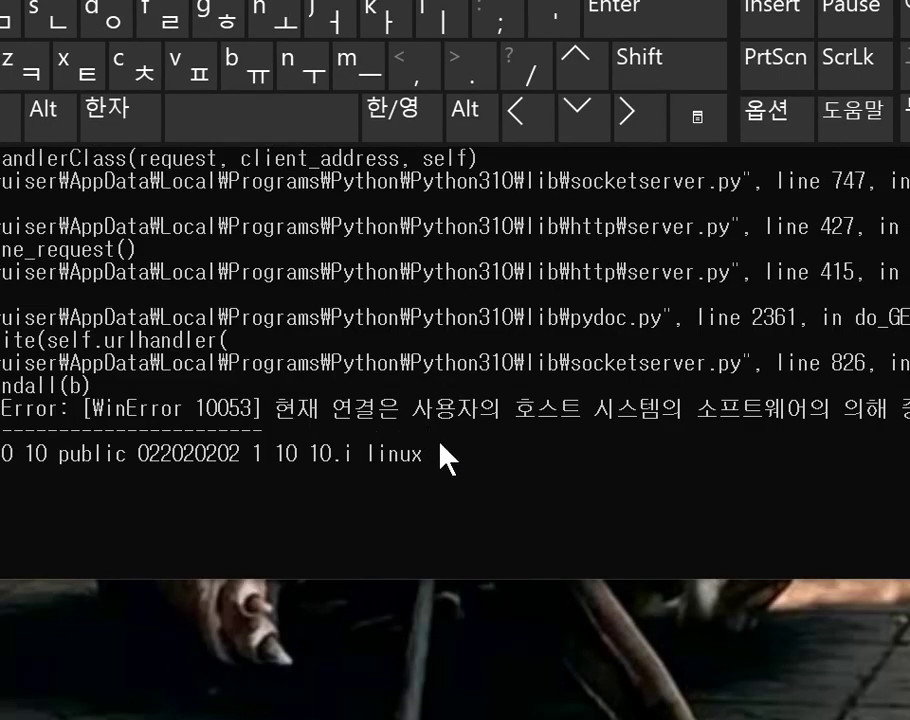
pyautogui.click(706, 18)
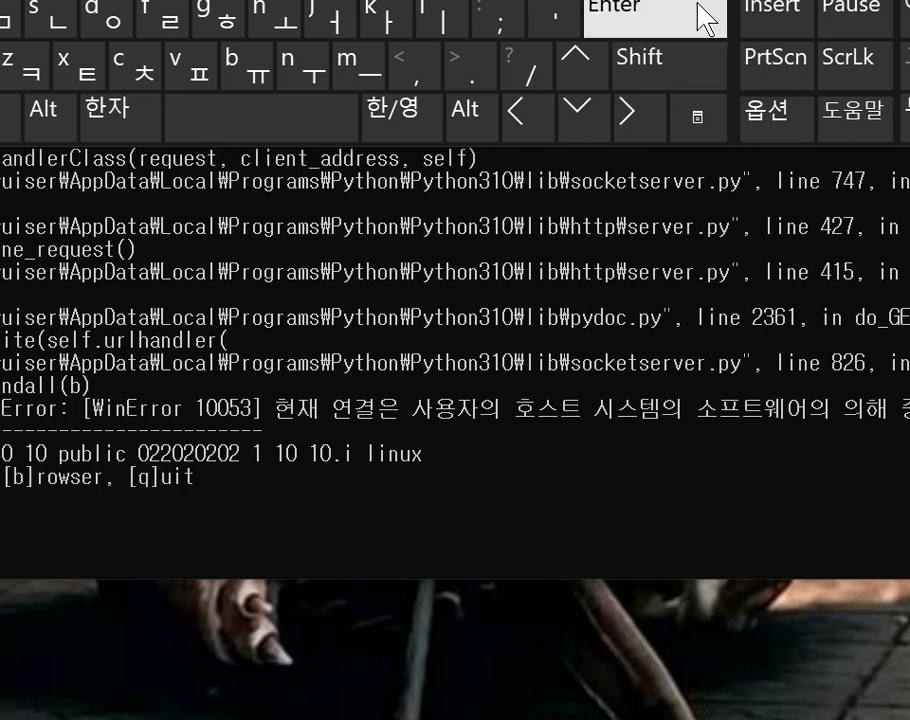
pyautogui.write('21 01 0 ')
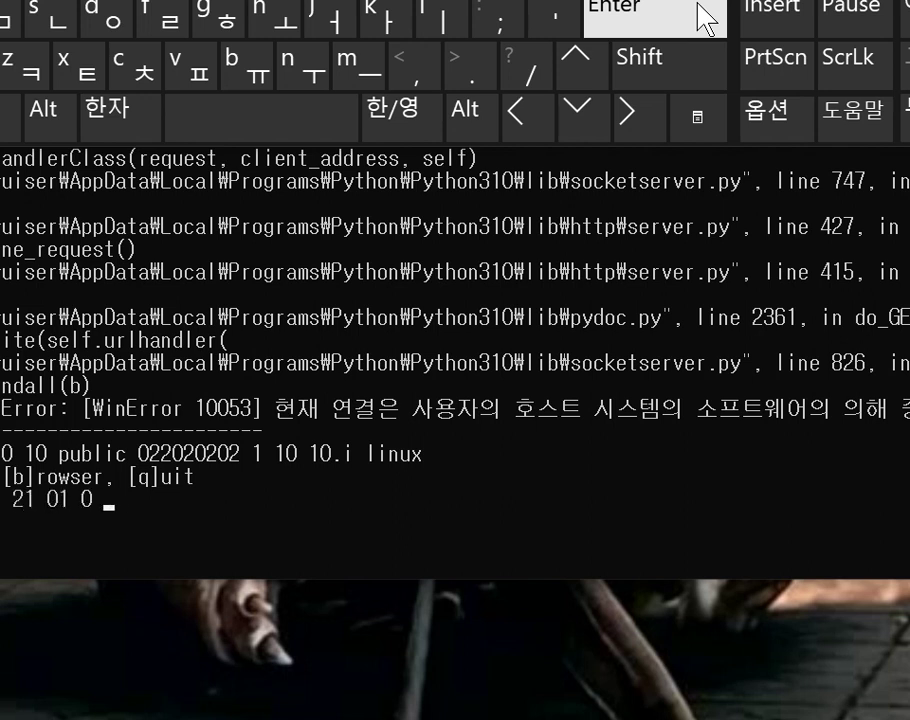
pyautogui.write('10 unix fuc')
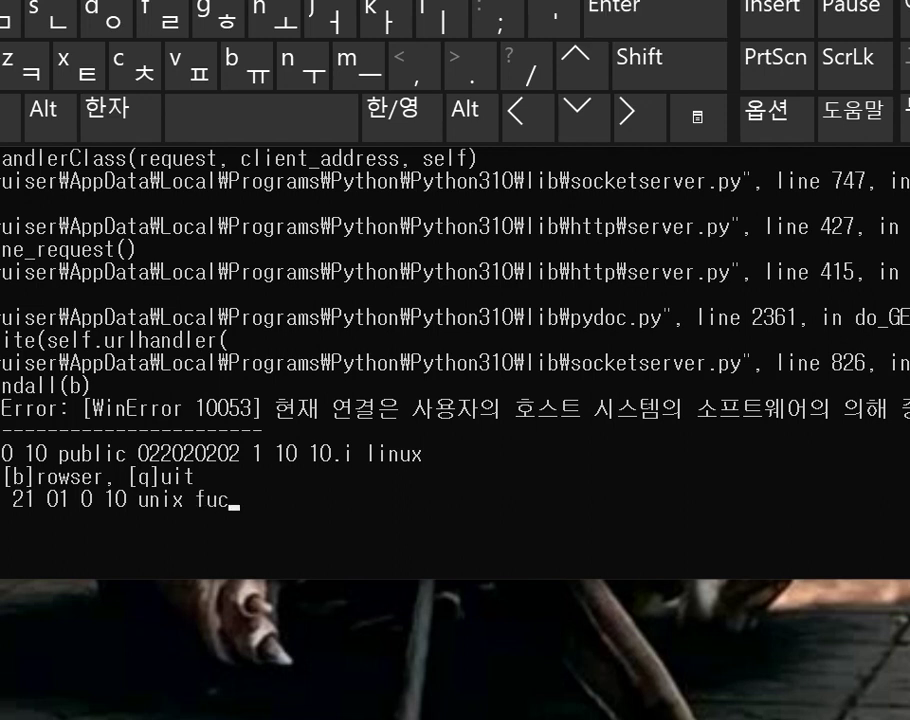
pyautogui.press('BackSpace')
pyautogui.write('nction')
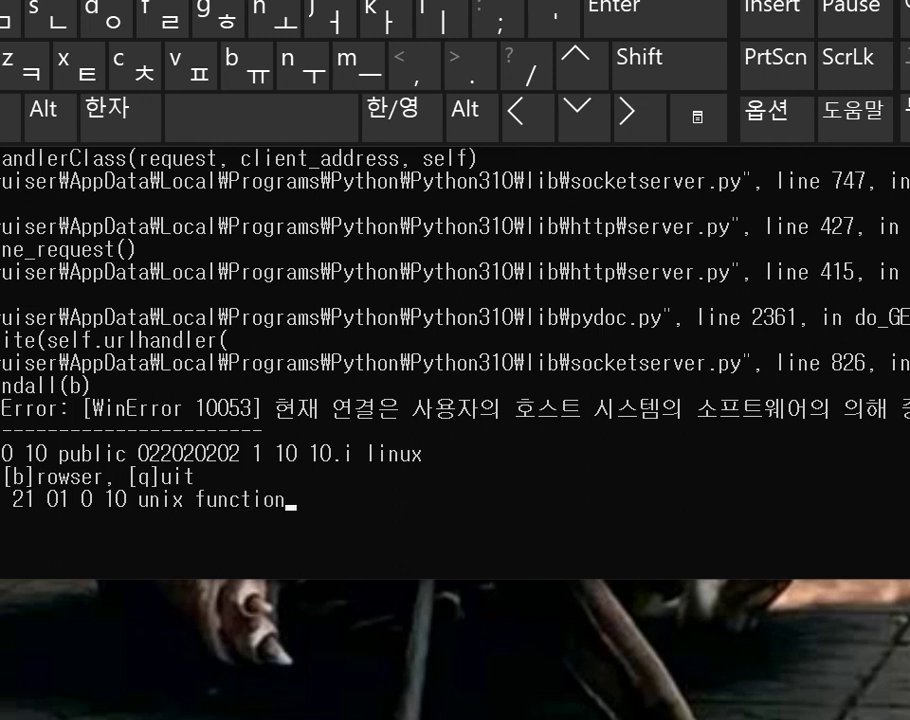
pyautogui.write(' 1 10 10 10 10 10')
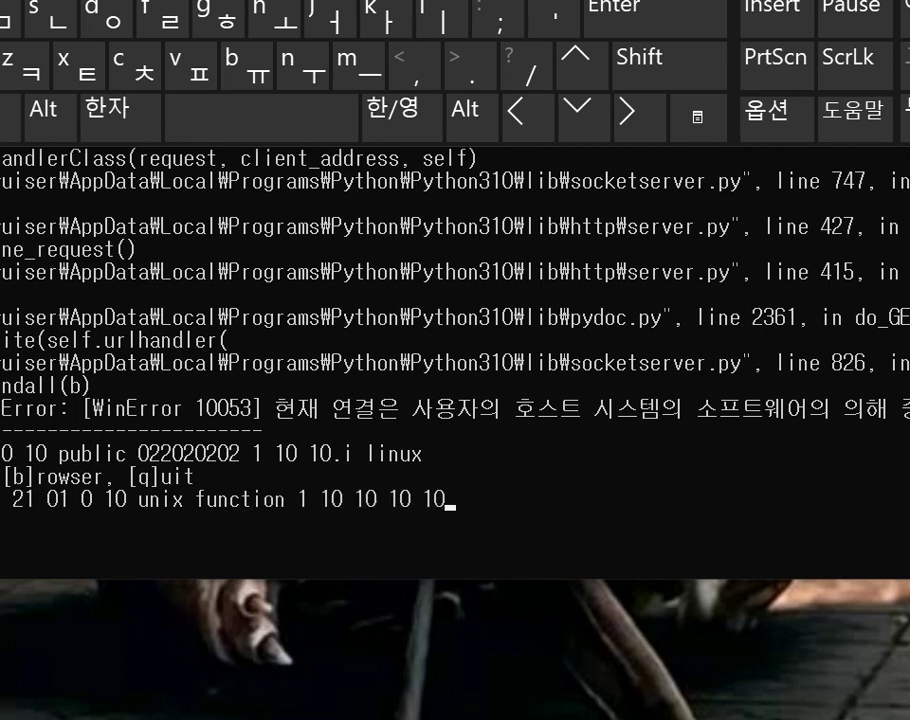
pyautogui.click(711, 13)
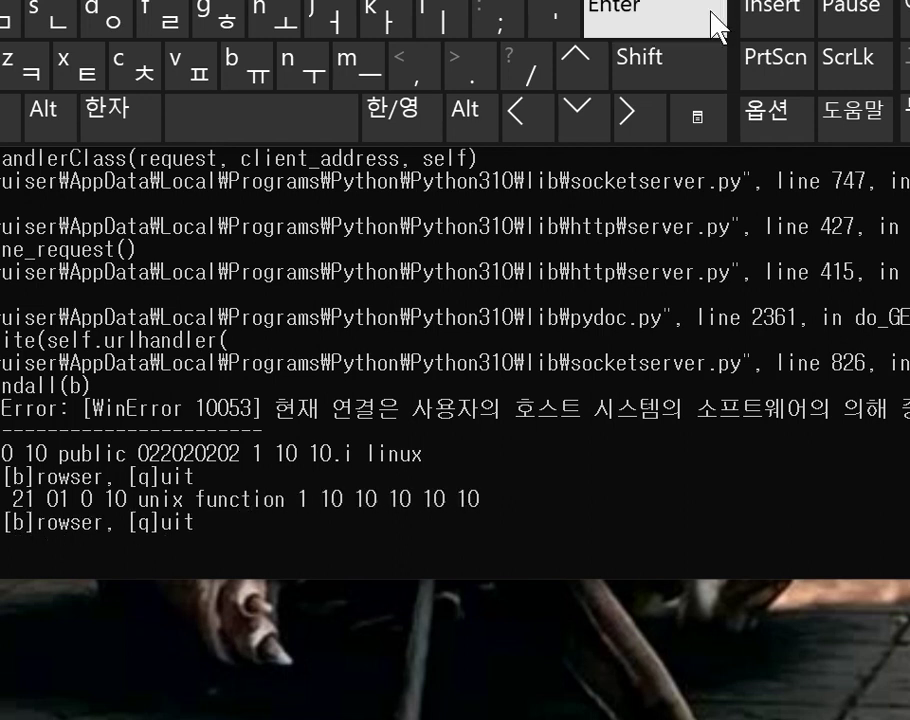
pyautogui.write('0 10 1022 p')
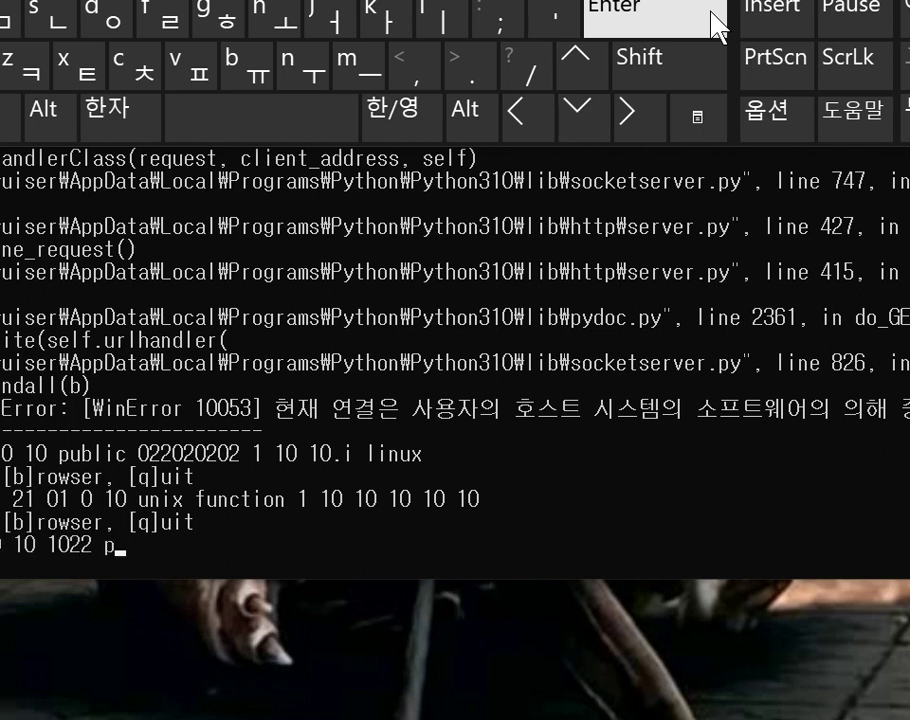
pyautogui.write('ublic 2020')
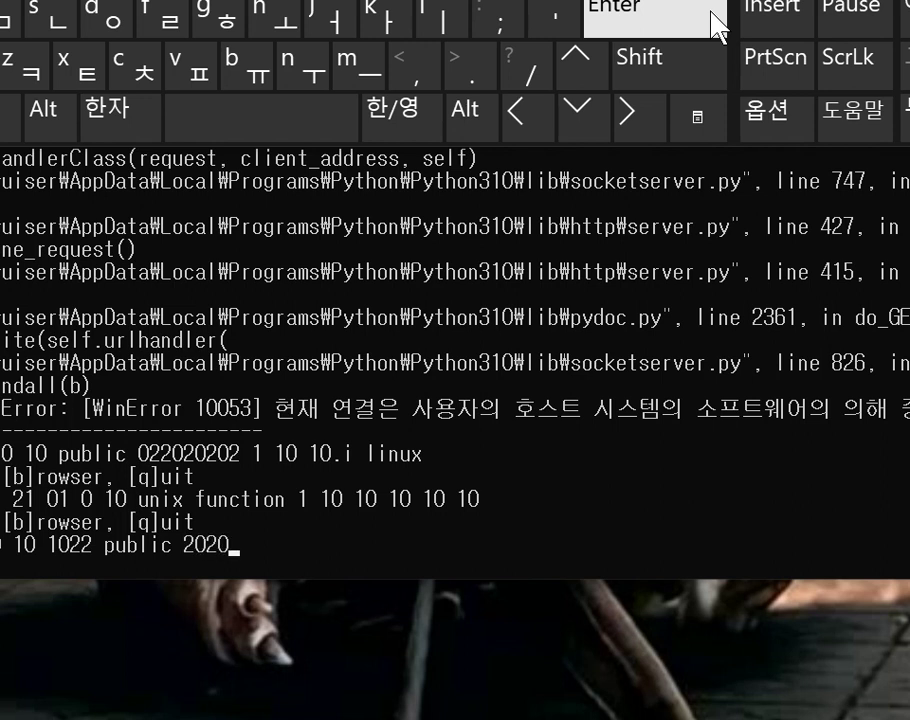
pyautogui.write('2020 1 10 10 10 ')
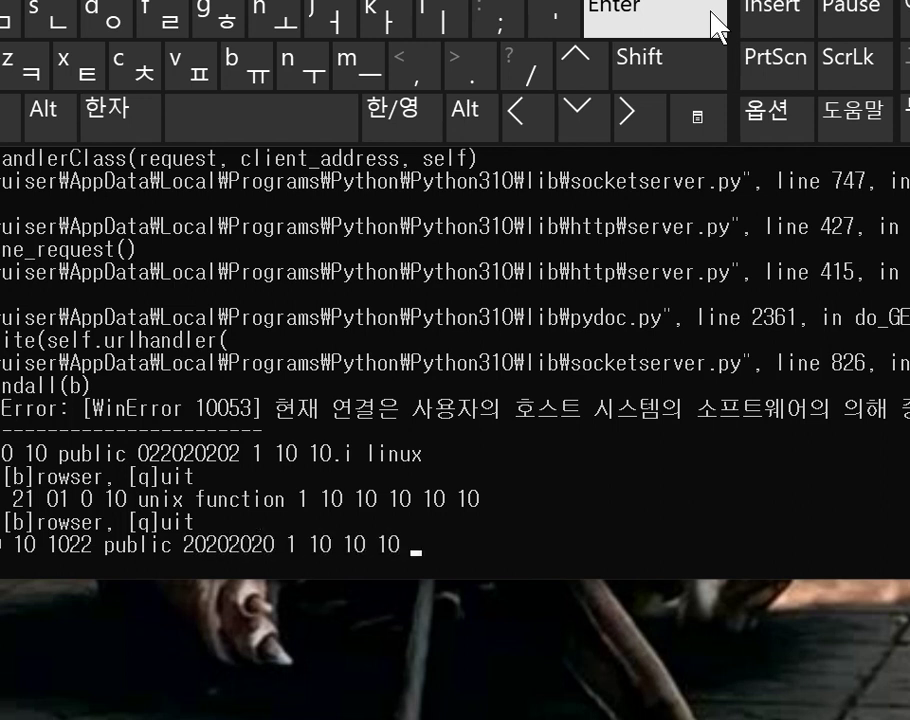
pyautogui.write('unix2222 10 10 10 10 10')
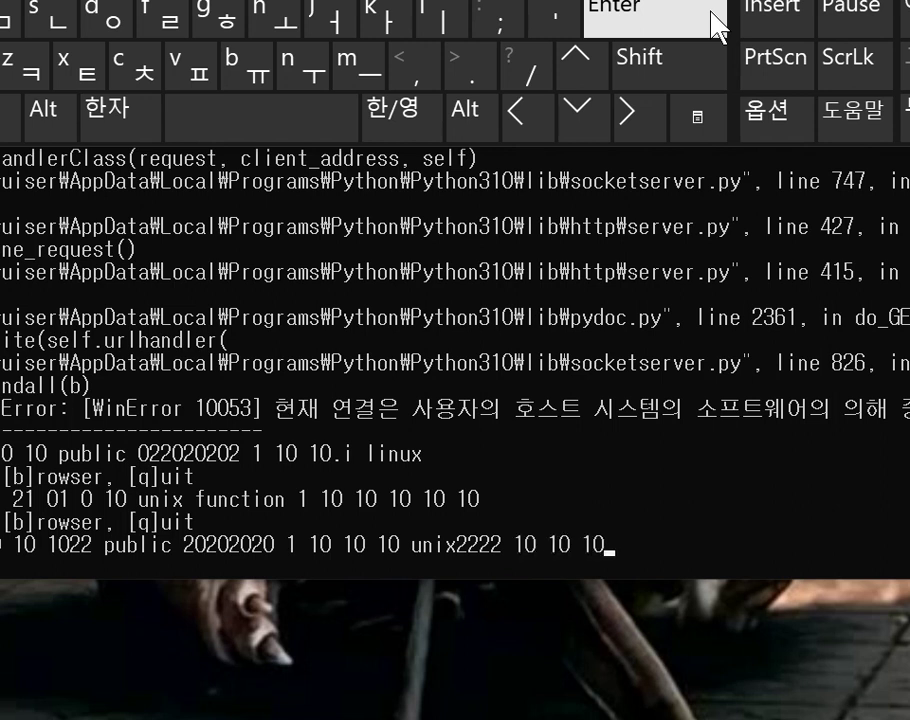
pyautogui.click(716, 27)
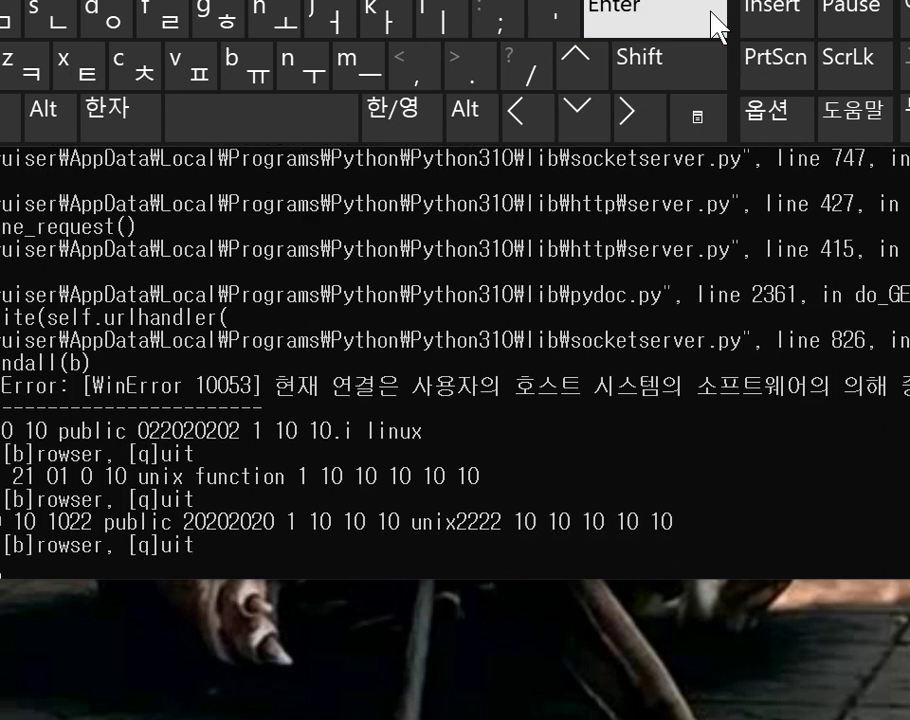
pyautogui.write('1111 ####@@@')
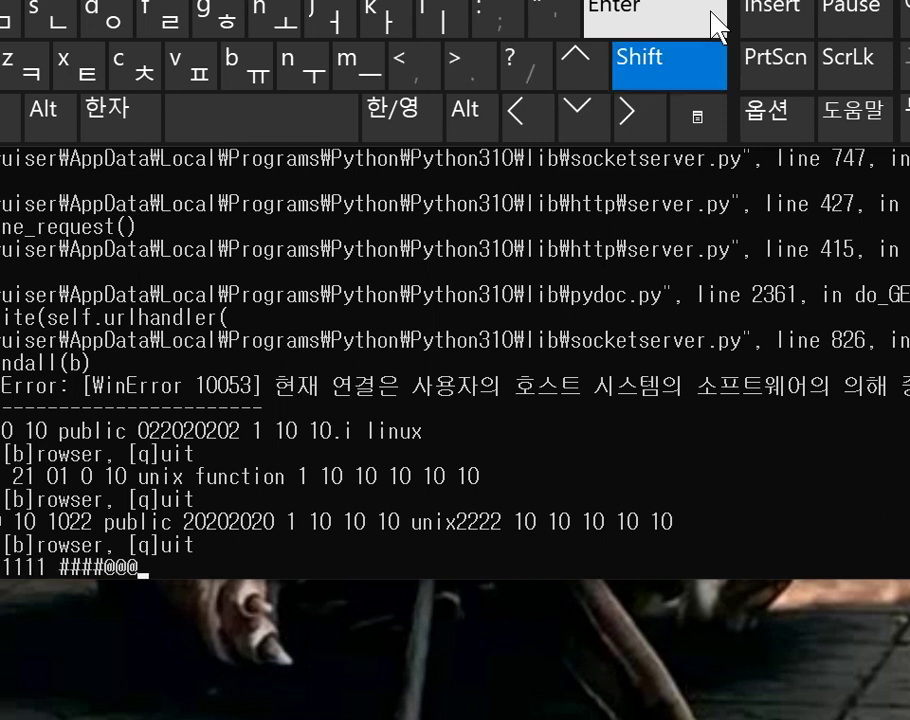
pyautogui.write('@101010110 ')
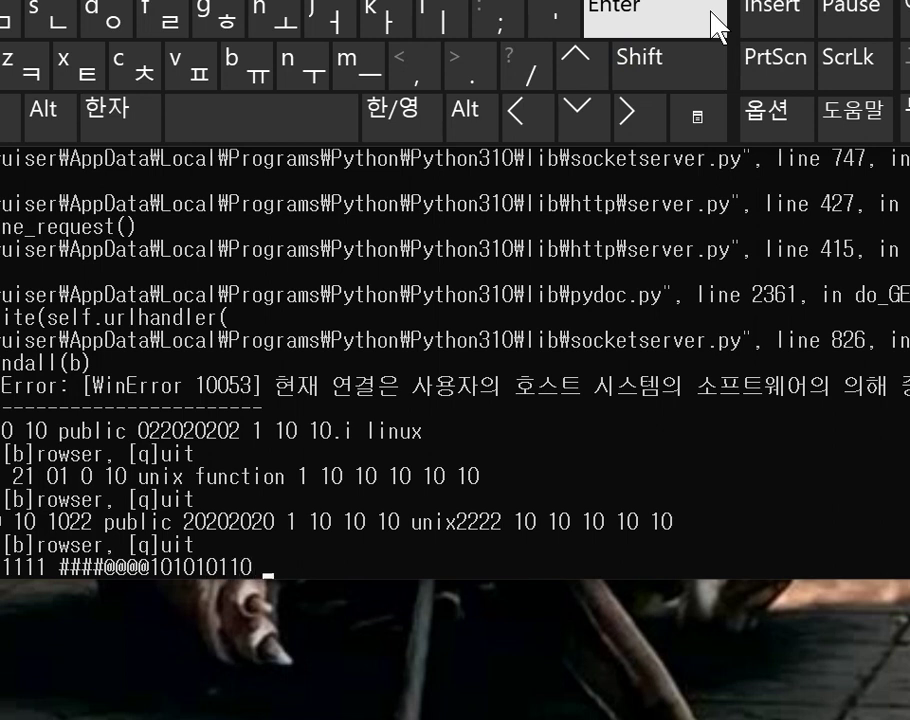
pyautogui.write('public ')
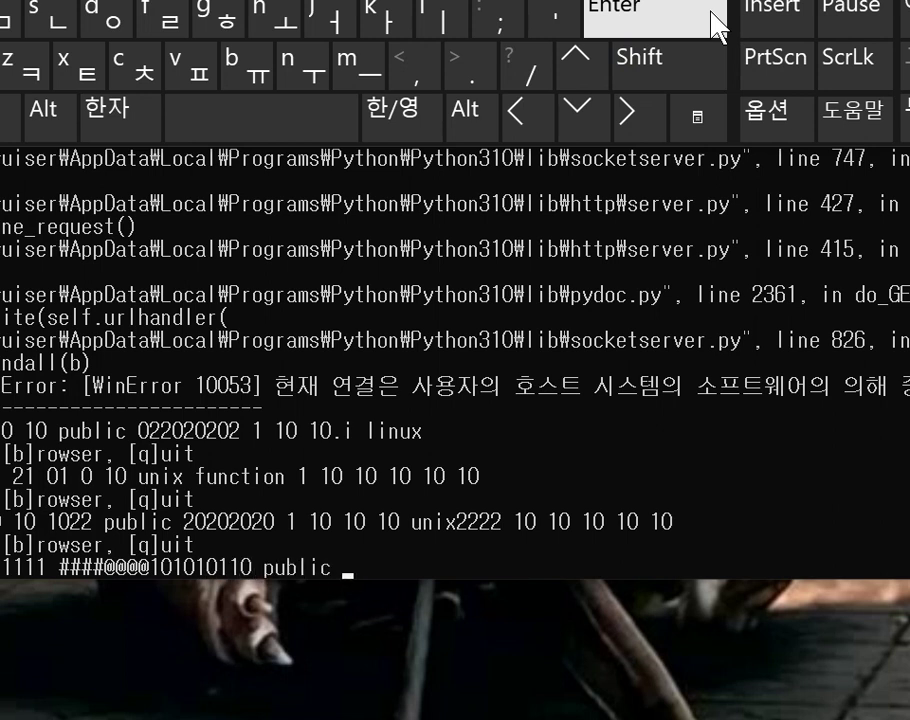
pyautogui.write('20 20 021 10 10 ')
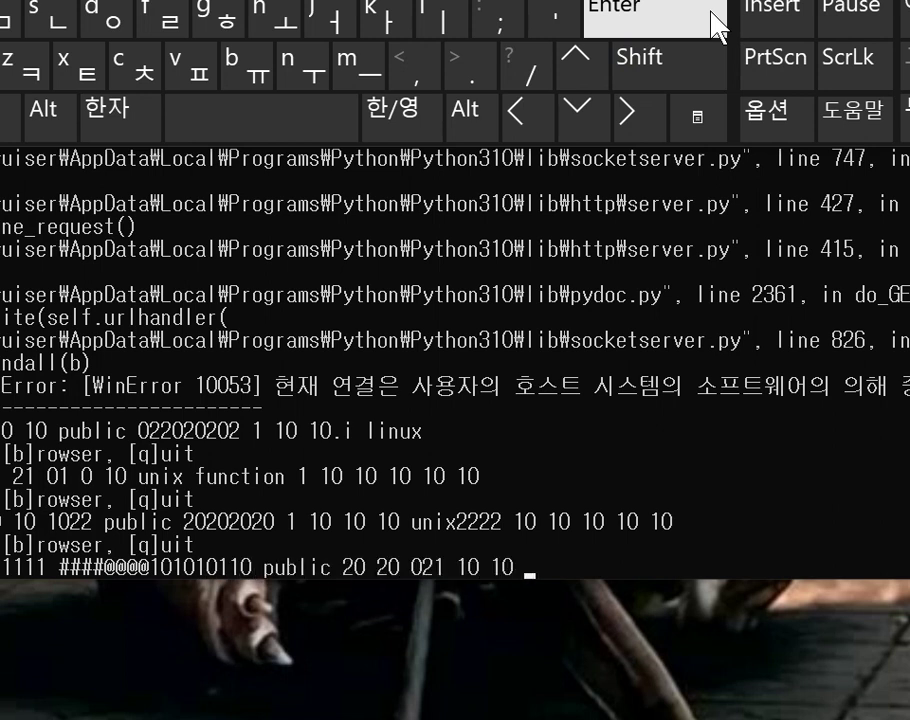
pyautogui.write('public 2')
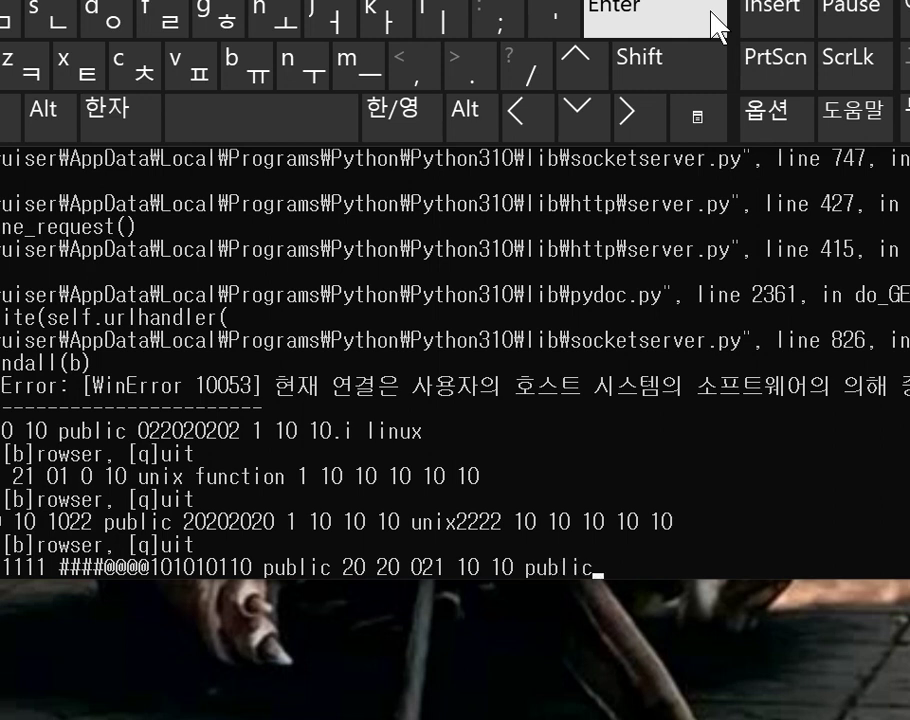
pyautogui.write('2222 i')
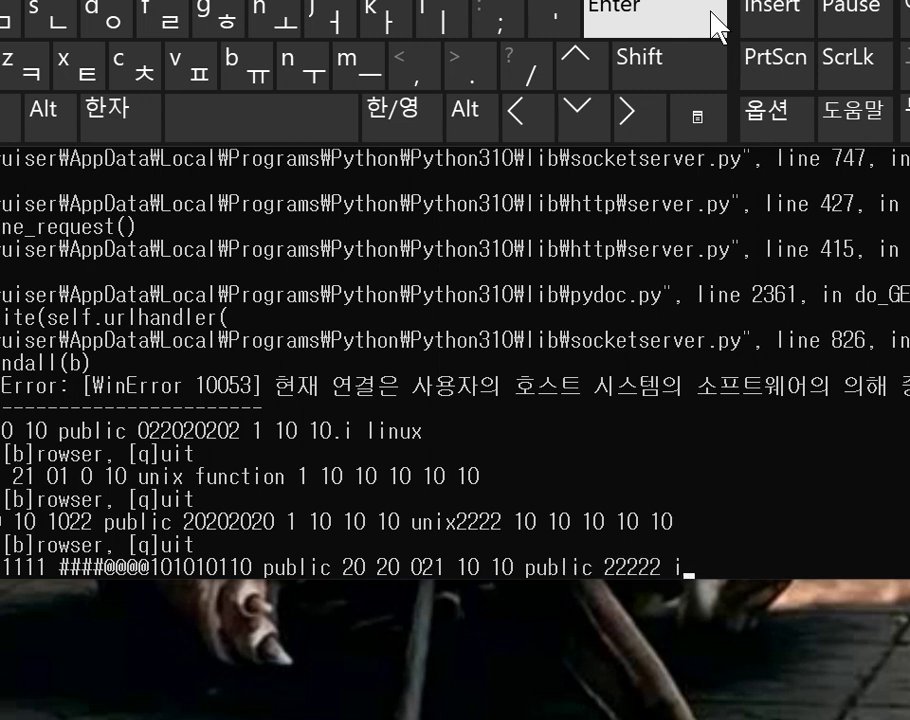
pyautogui.write(' unix')
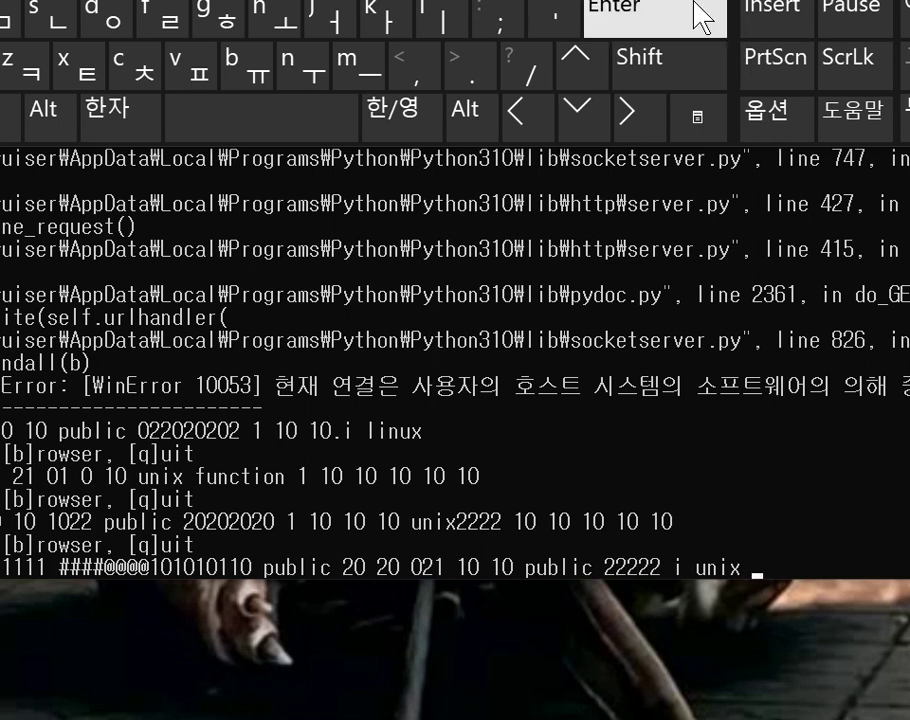
pyautogui.click(700, 18)
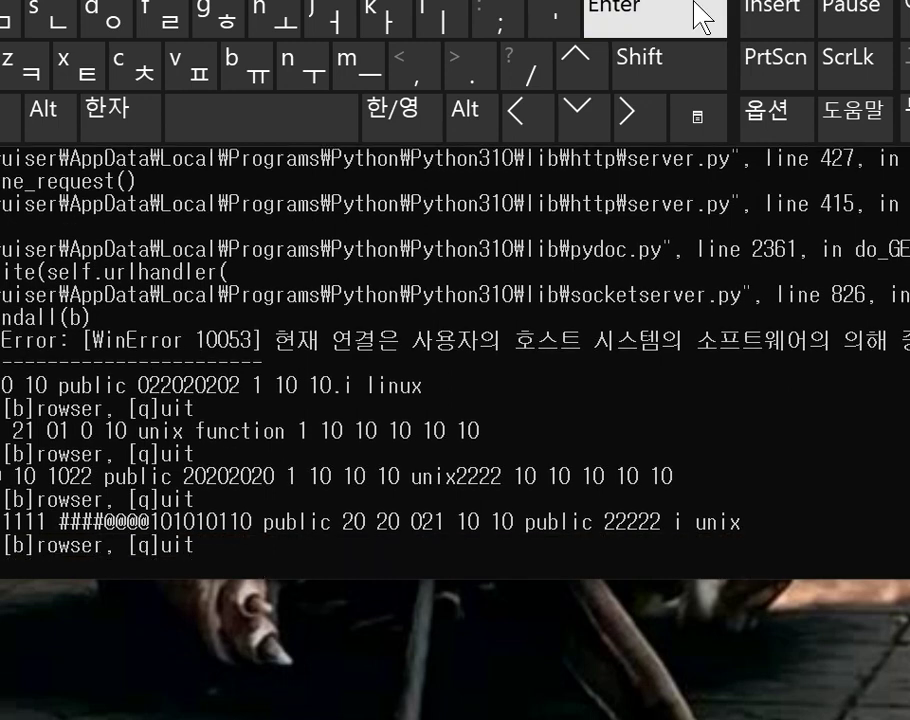
# Step: Enter a line with '$4$$$$' symbols, an empty line, then a line ending 'w w w w w ww'
pyautogui.write('01 10 022 10')
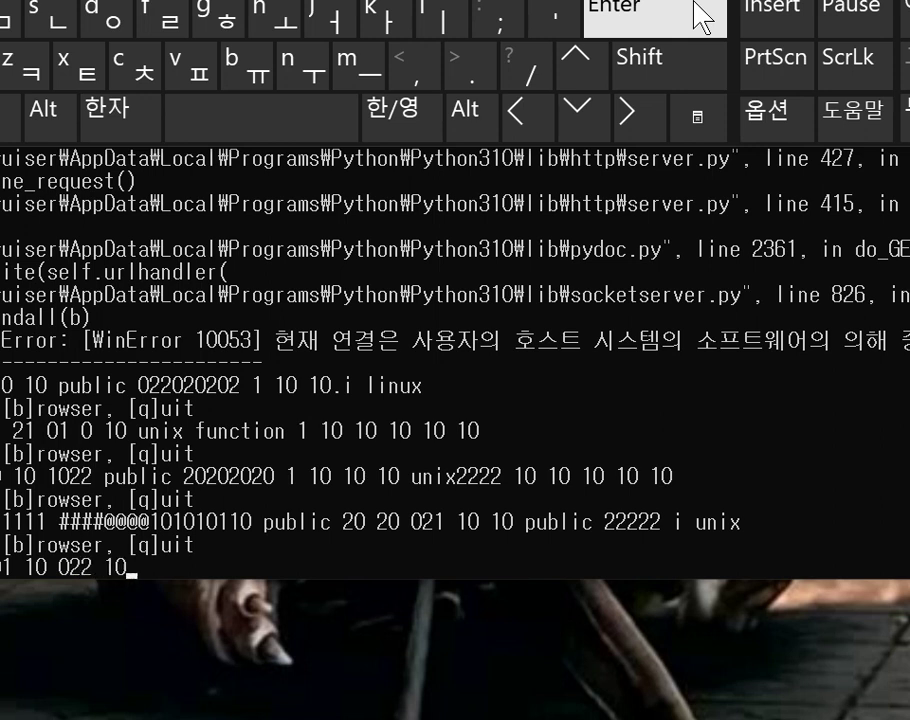
pyautogui.write(' 1 10 10 10')
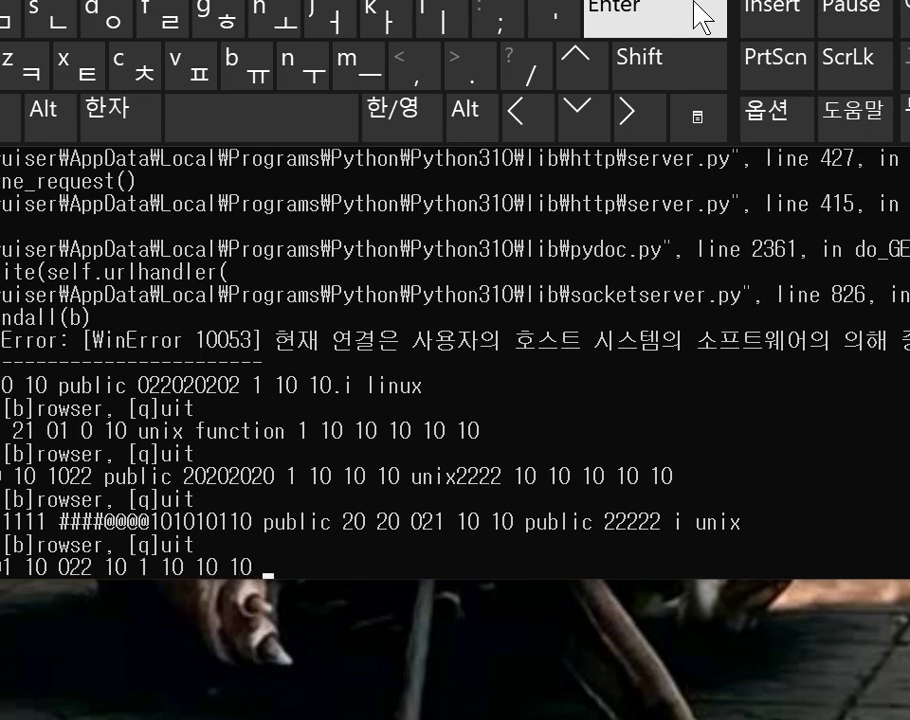
pyautogui.write(' 22.22.2.2.2. 1')
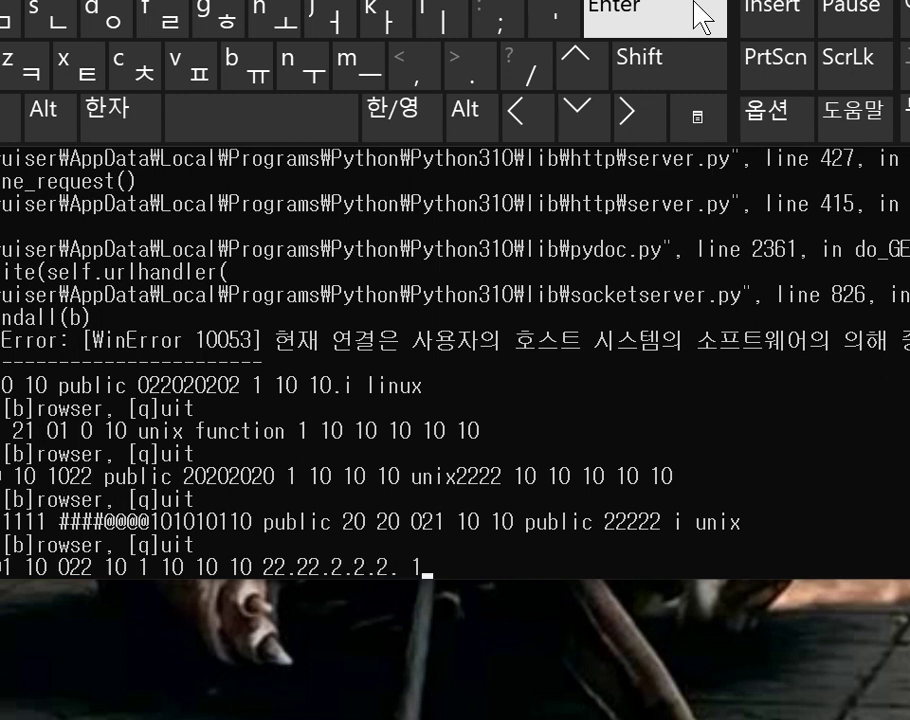
pyautogui.write('0 10 10 10 10')
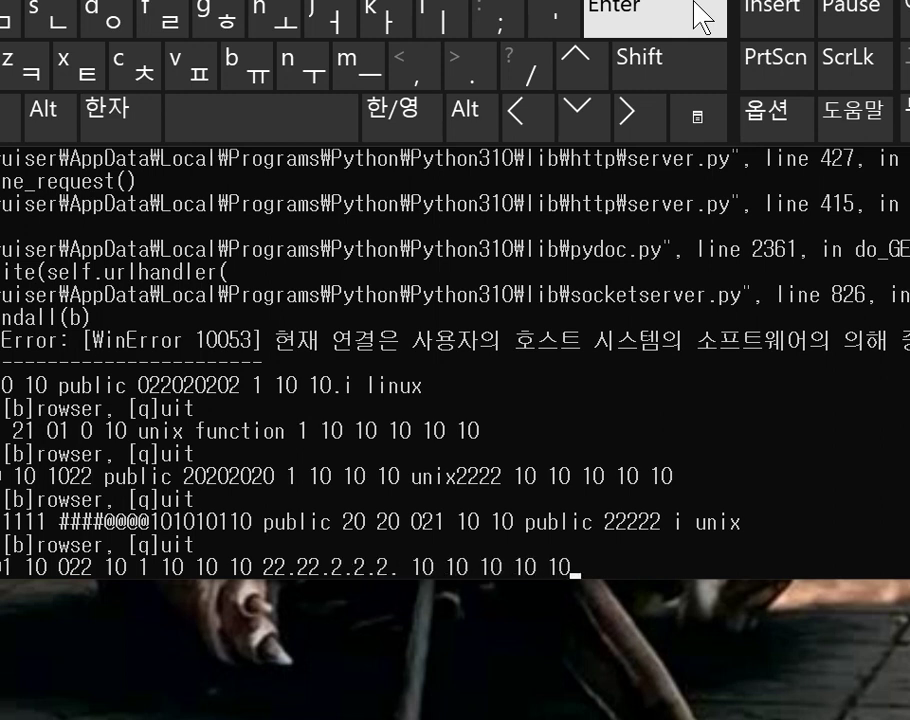
pyautogui.press('shift')
pyautogui.write('$4$$$$')
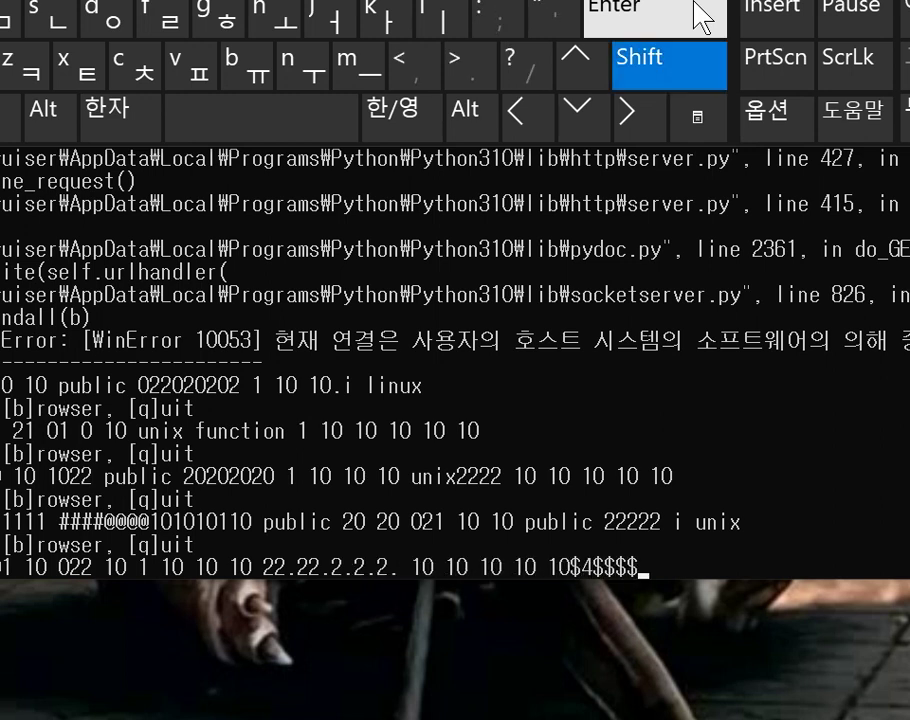
pyautogui.write(' 10 101 12213')
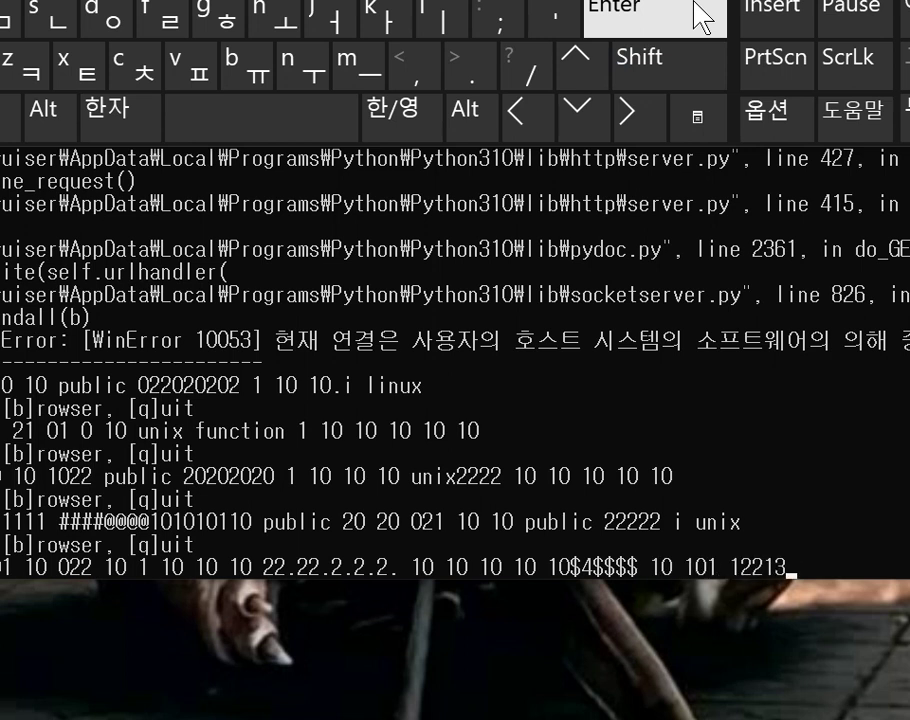
pyautogui.write('010 10909')
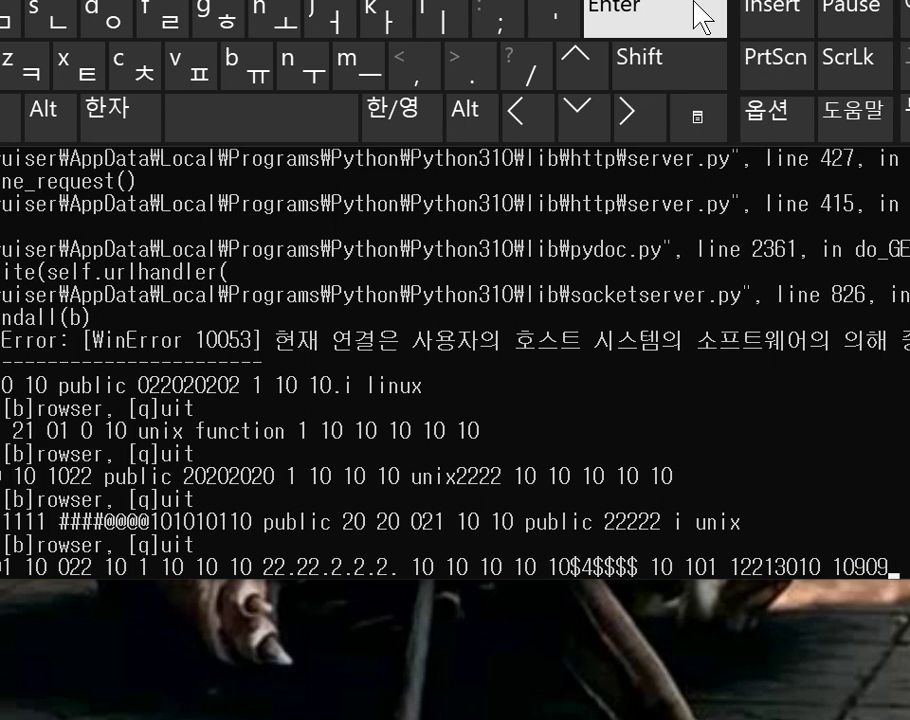
pyautogui.write('++')
pyautogui.click(695, 8)
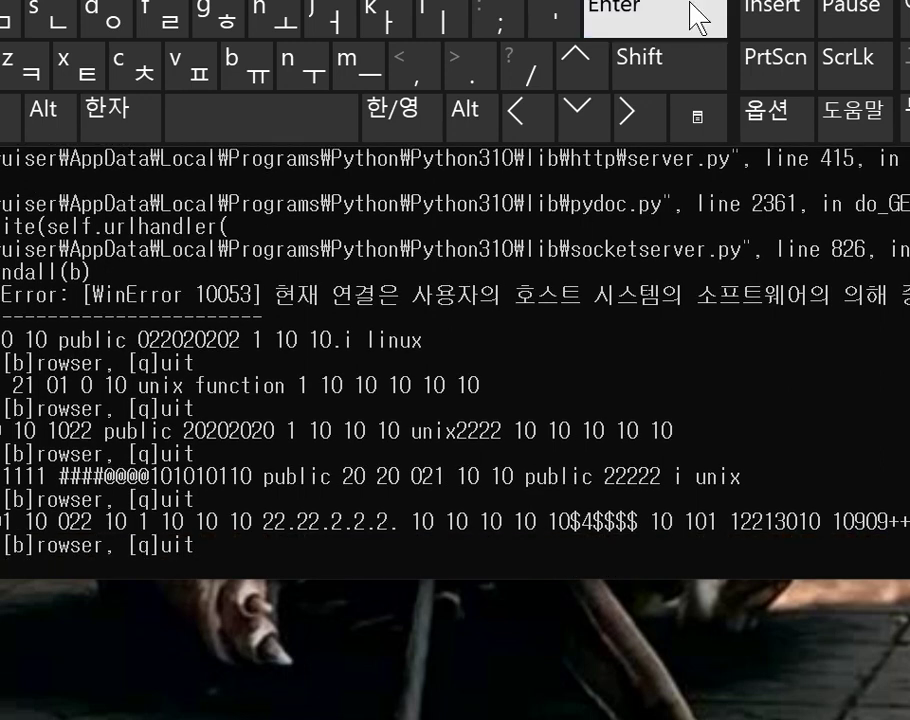
pyautogui.click(691, 8)
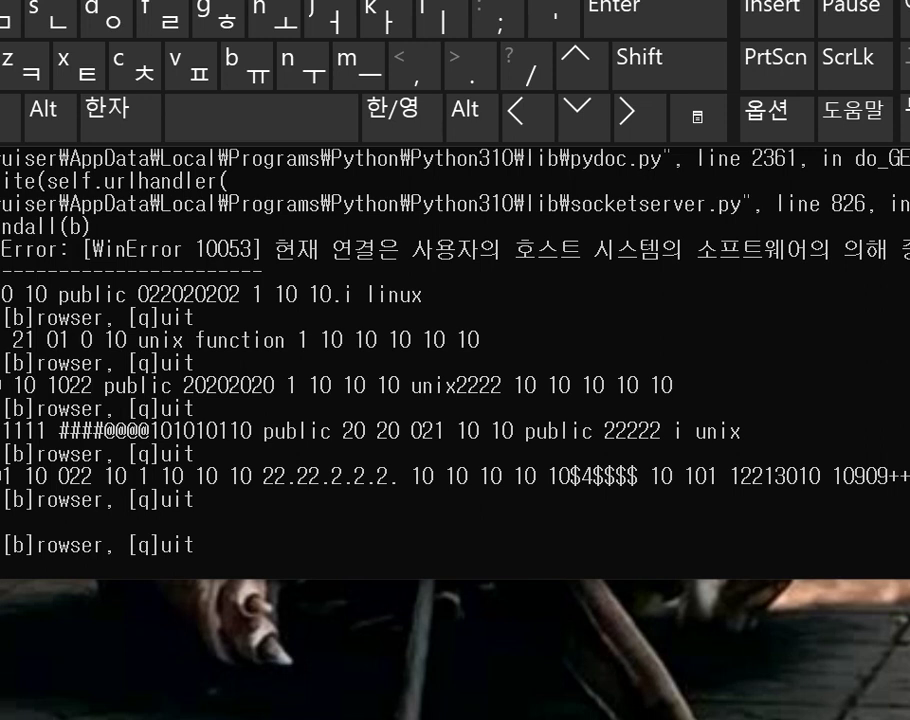
pyautogui.write('erj')
pyautogui.write('n 1010 10 222')
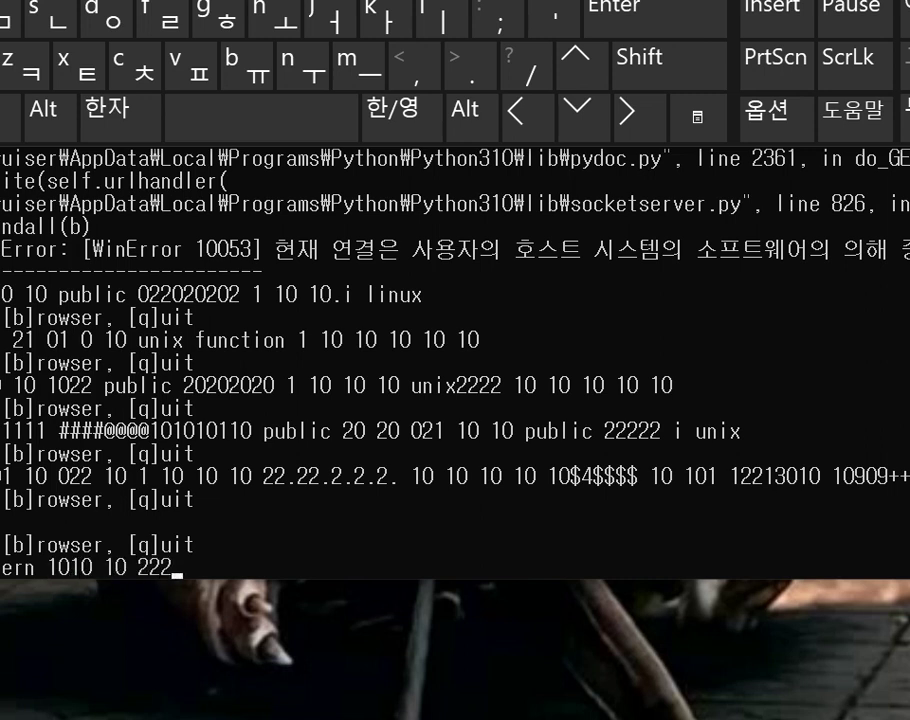
pyautogui.write('2 10 202221')
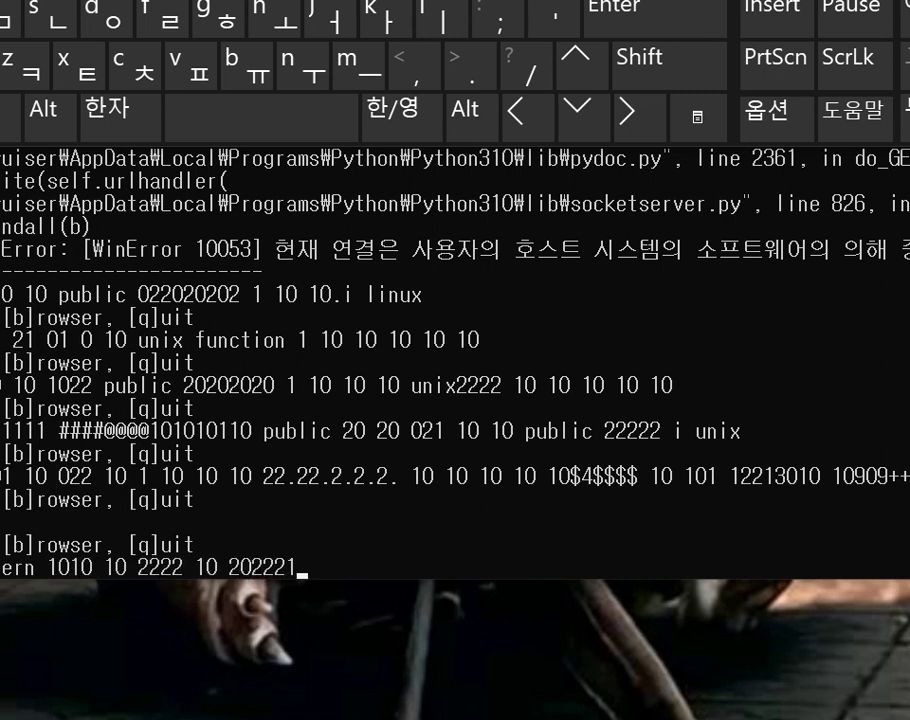
pyautogui.write('111 01 10 ')
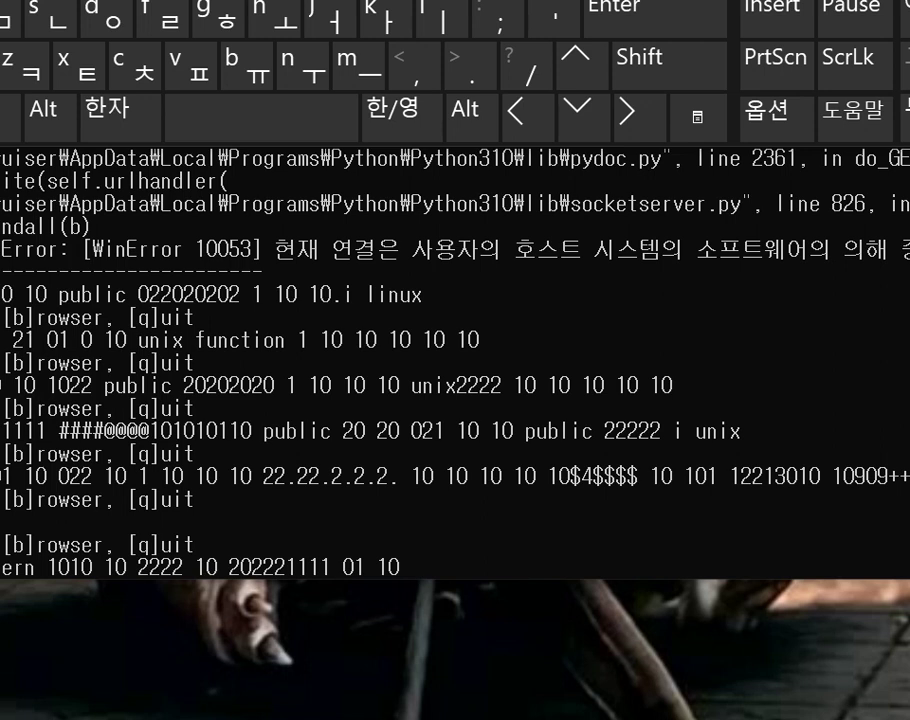
pyautogui.write(' 10 202  1 1')
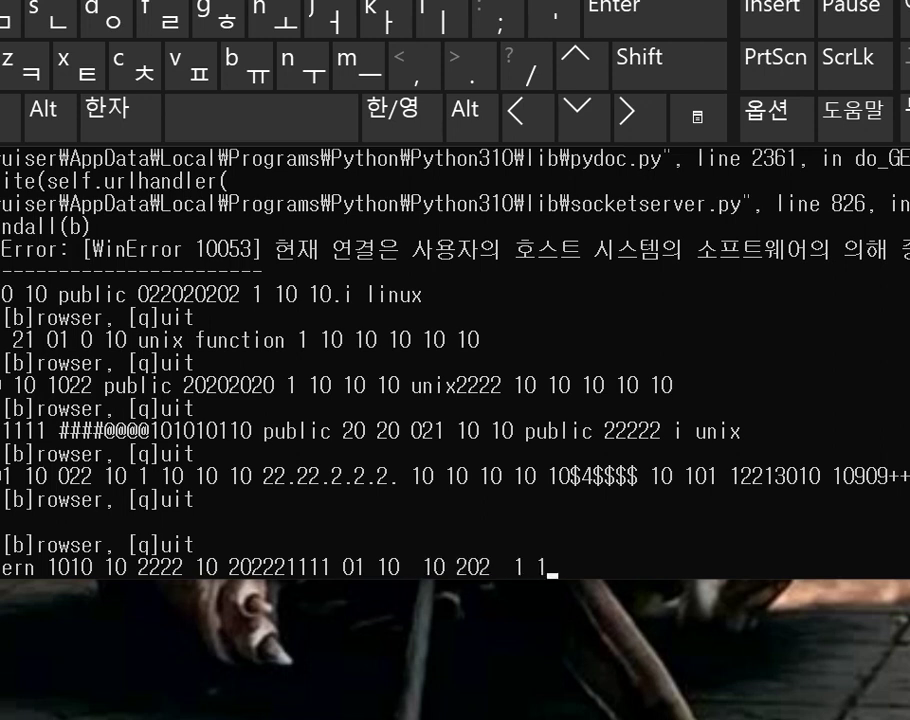
pyautogui.write(' 1 w w w w w ww')
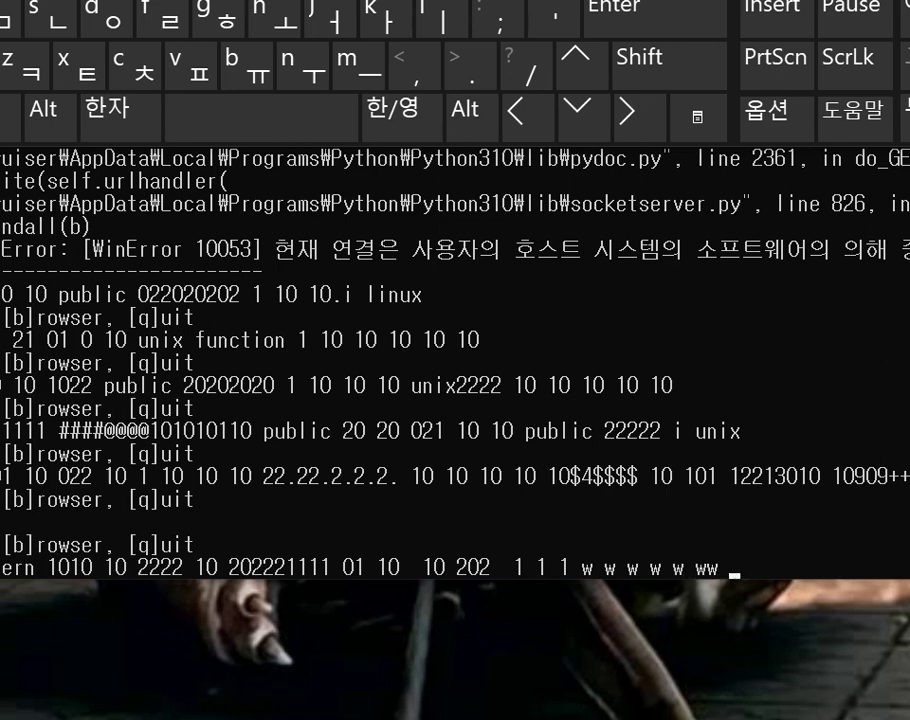
pyautogui.click(610, 30)
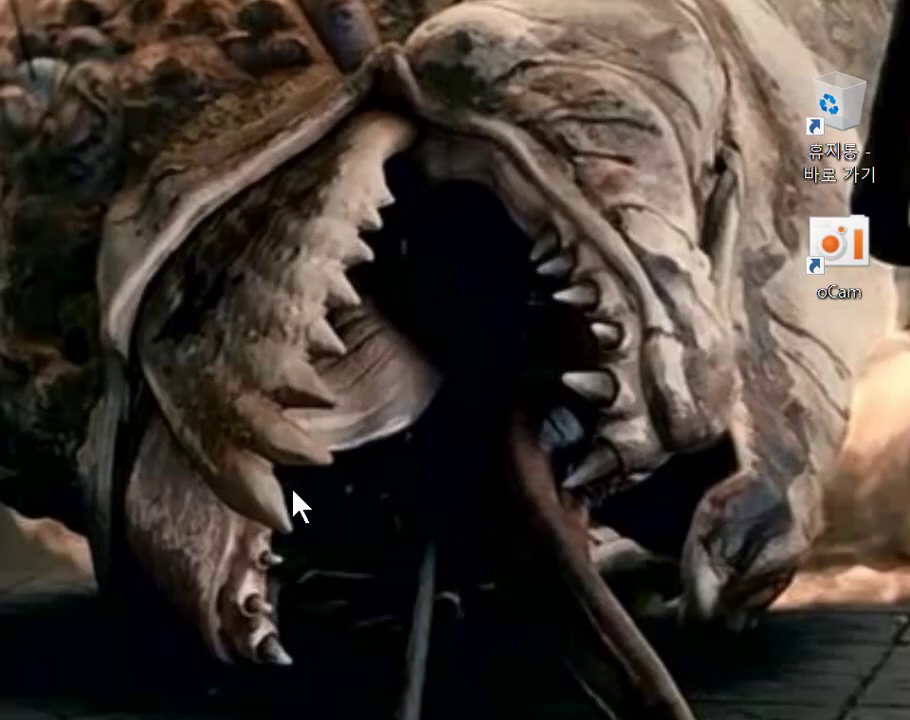
pyautogui.moveTo(290, 485); pyautogui.dragTo(28, 682)
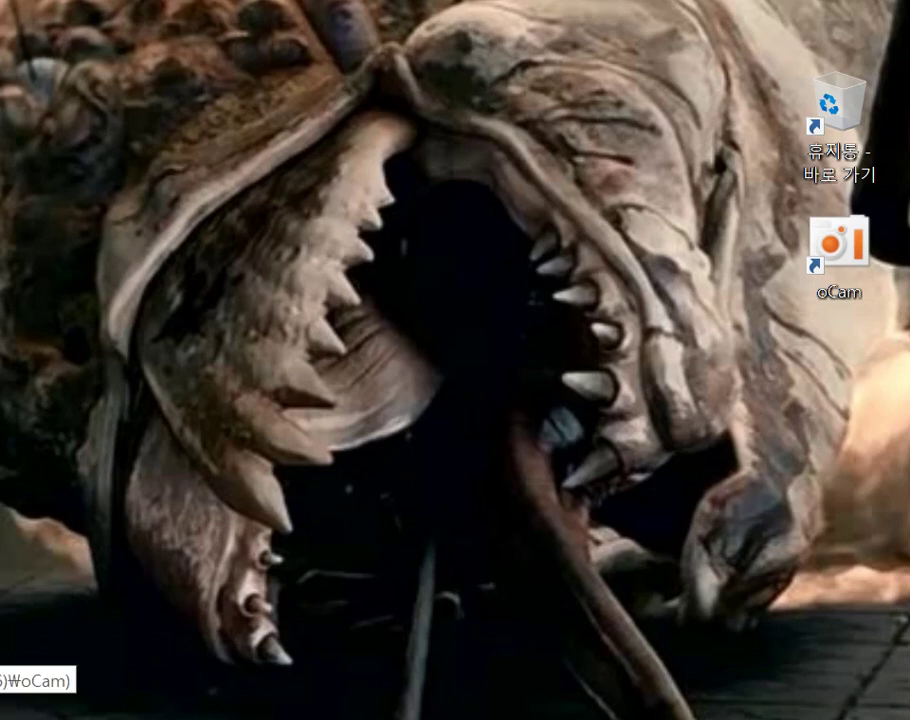
pyautogui.press('super')
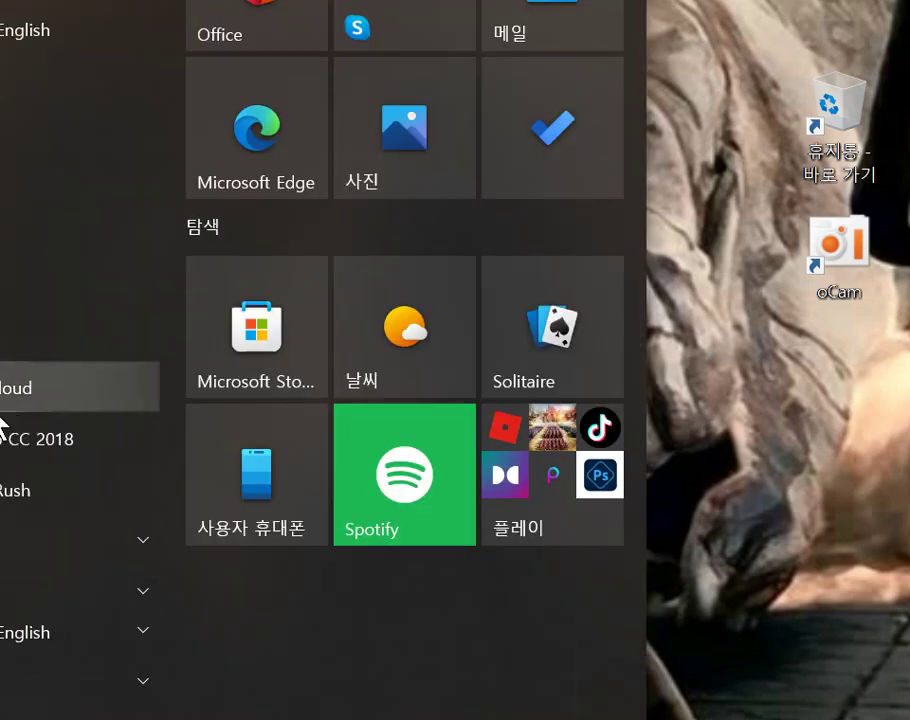
pyautogui.scroll(-10, 7, 413)
pyautogui.scroll(-8, 7, 413)
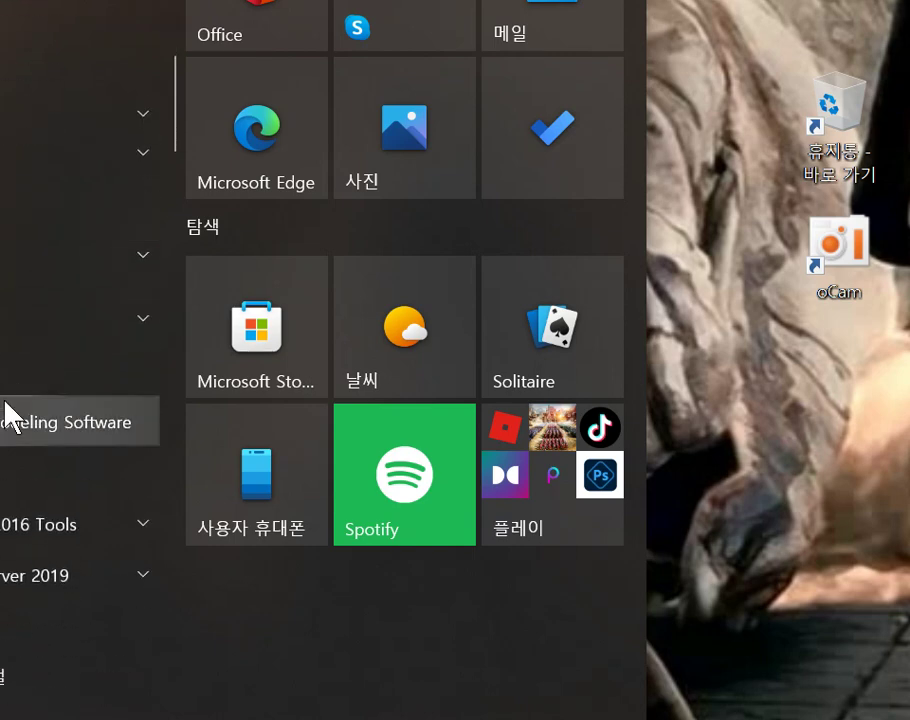
pyautogui.scroll(-7, 7, 413)
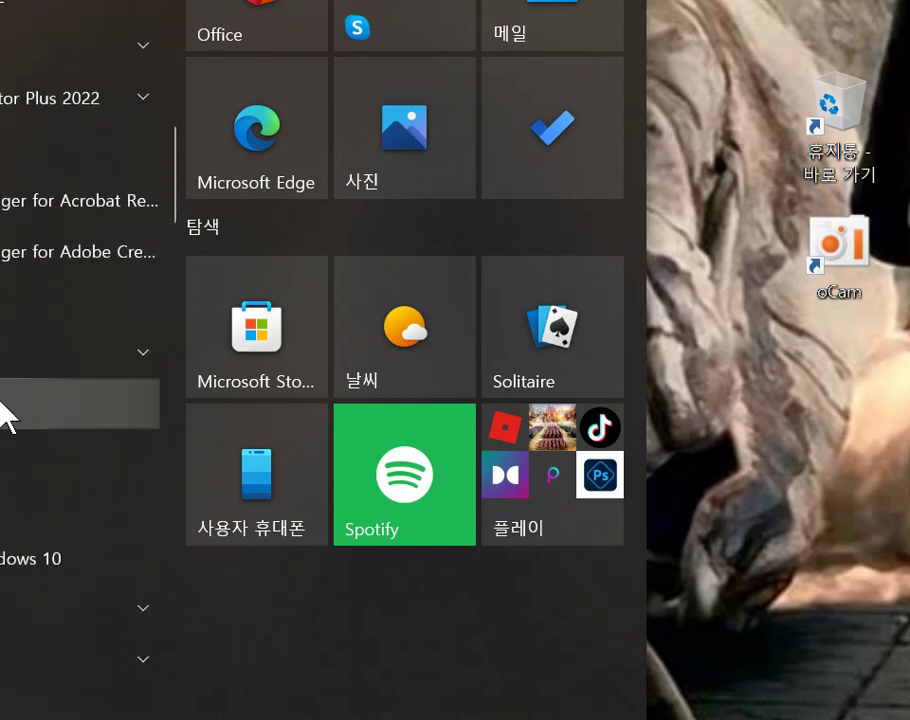
pyautogui.scroll(-4, 7, 413)
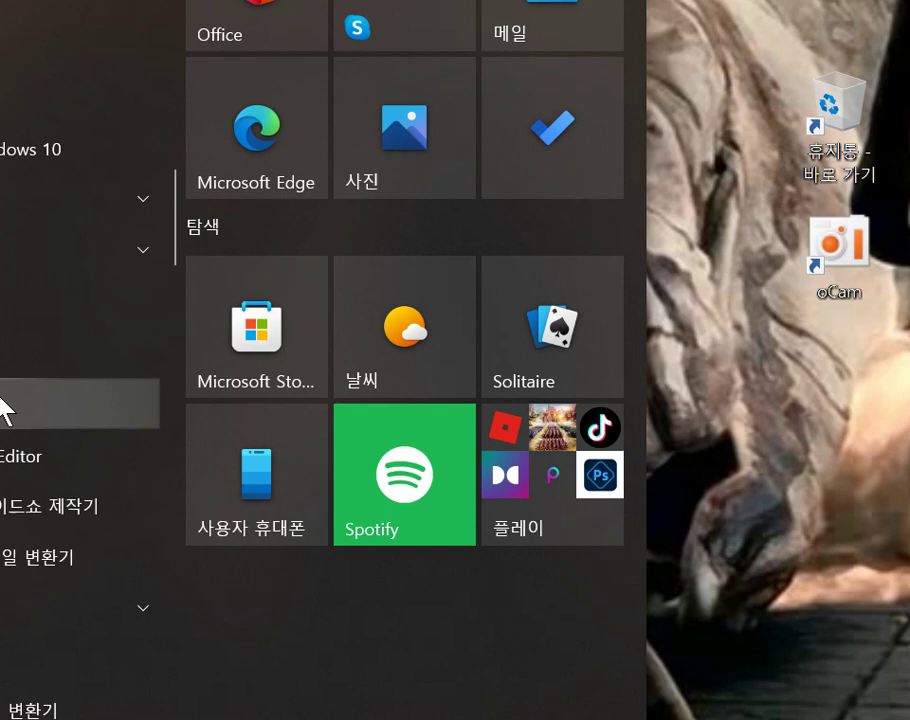
pyautogui.scroll(-4, 7, 413)
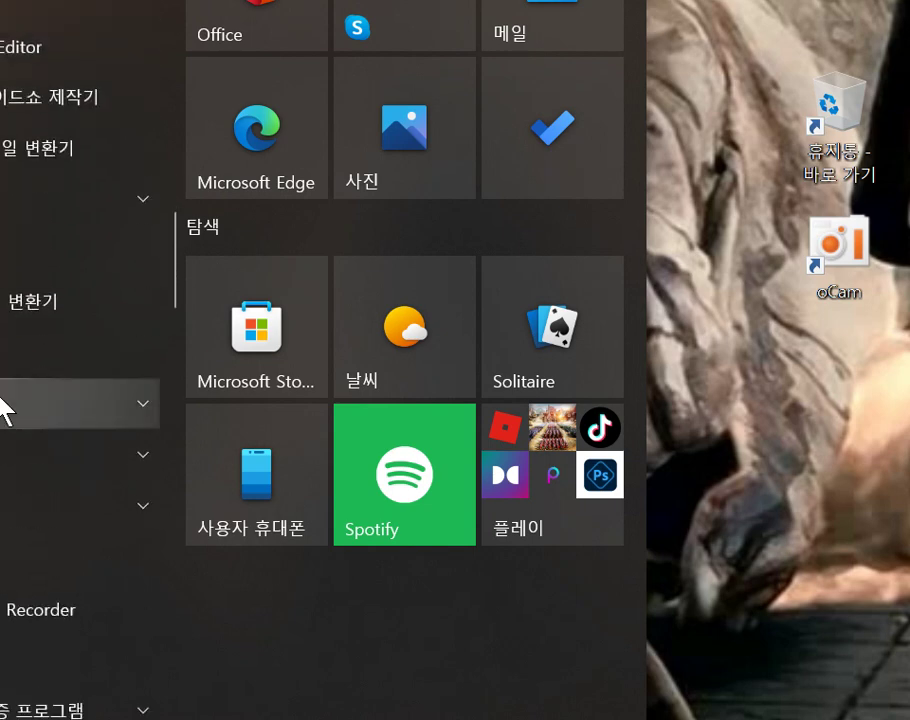
pyautogui.click(4, 455)
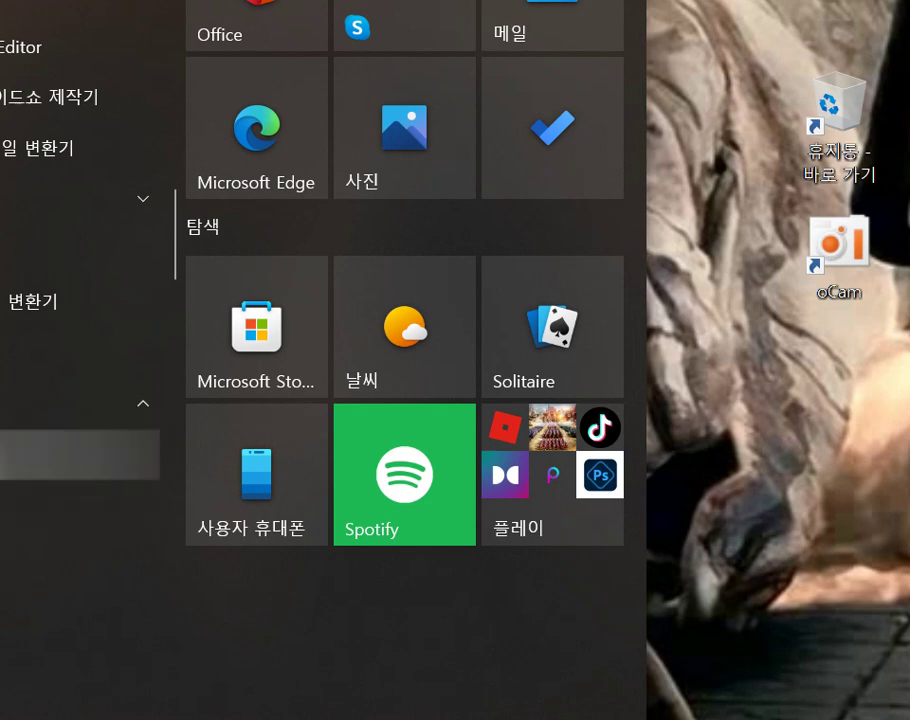
pyautogui.click(80, 454)
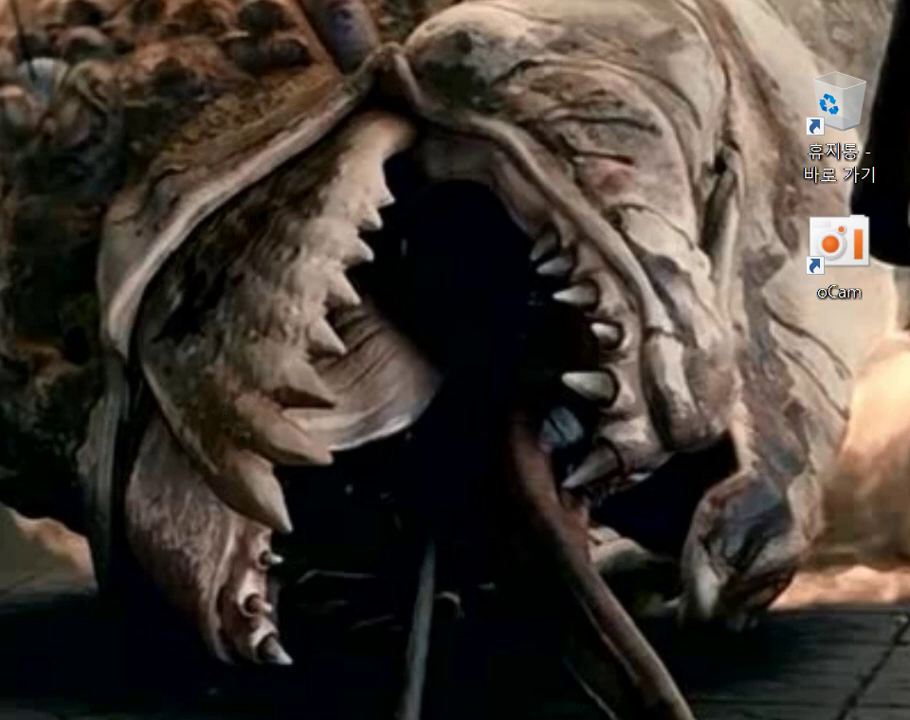
pyautogui.hotkey('alt', 'Tab')
pyautogui.hotkey('alt', 'Tab')
pyautogui.press('ctrl+super+o')
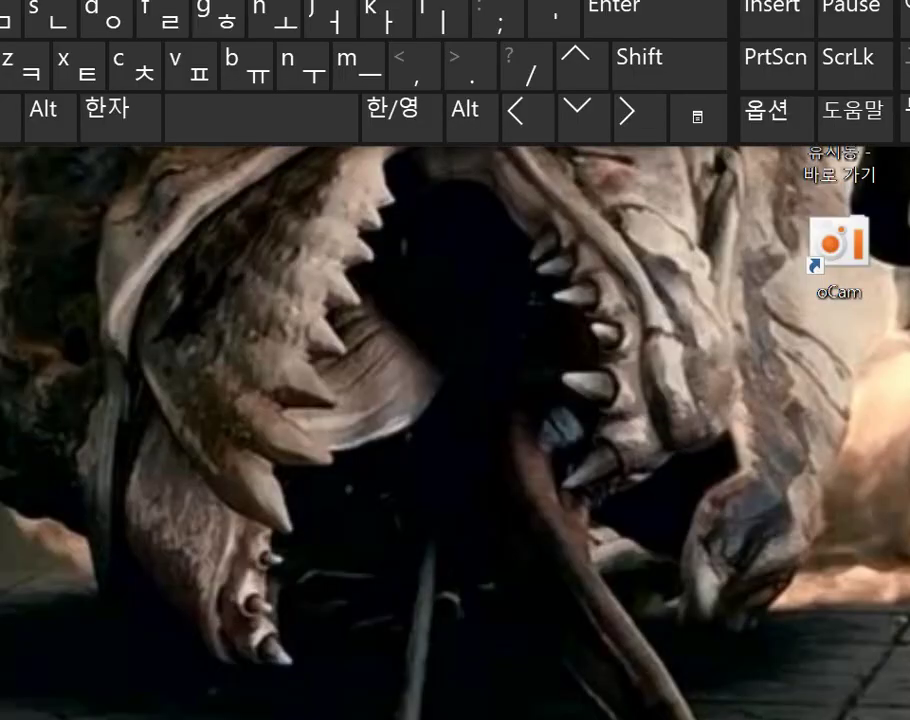
pyautogui.press('ctrl+super+o')
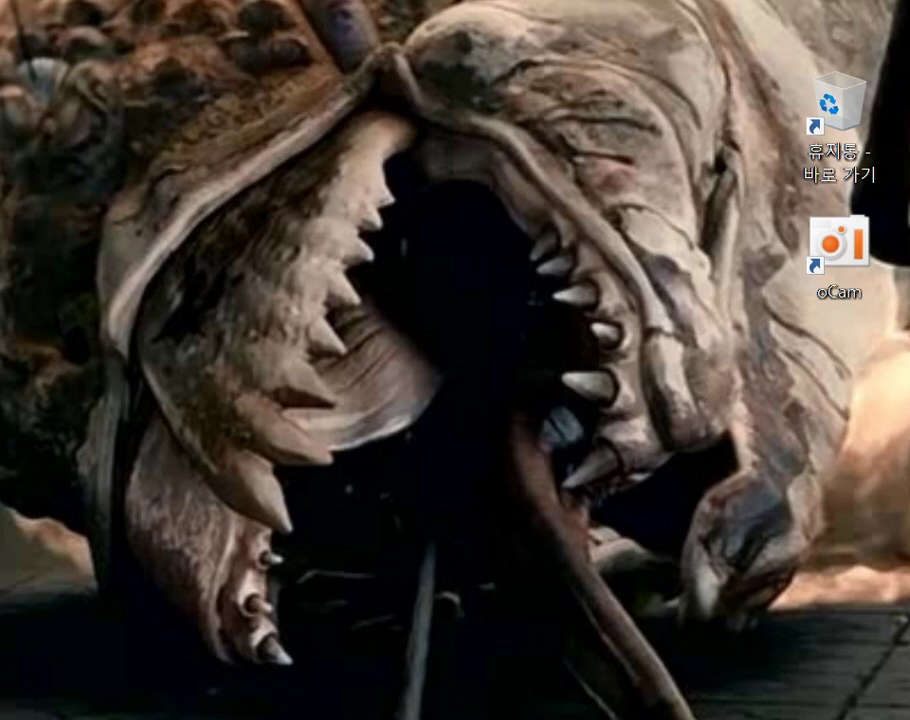
pyautogui.hotkey('alt', 'Tab')
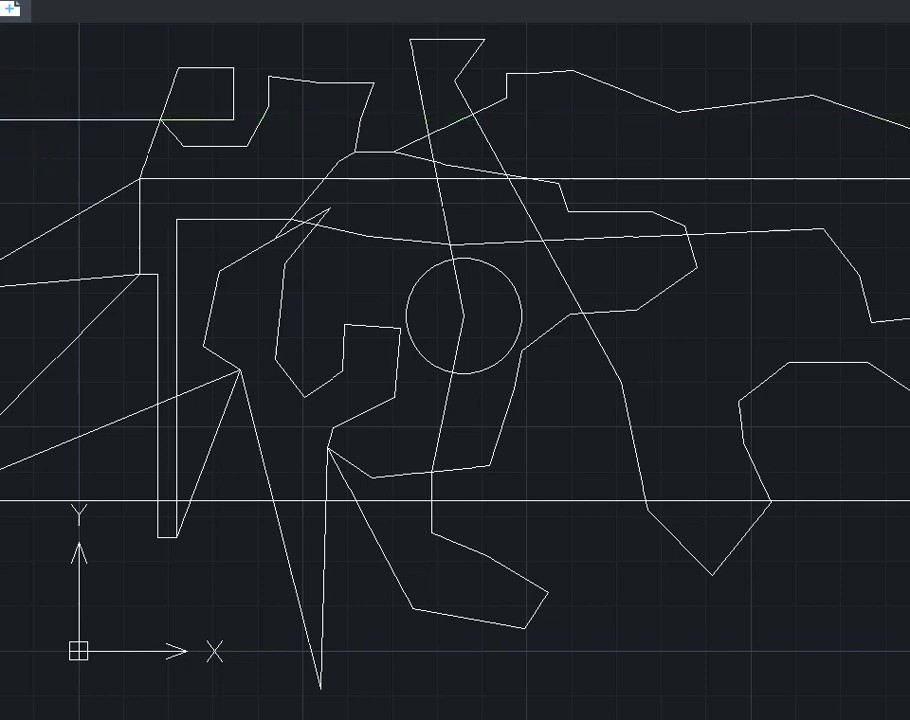
# Step: Add two more segments to the old sketch, cancel the line, and start Drawing2 from the ISO template
pyautogui.click(5, 119)
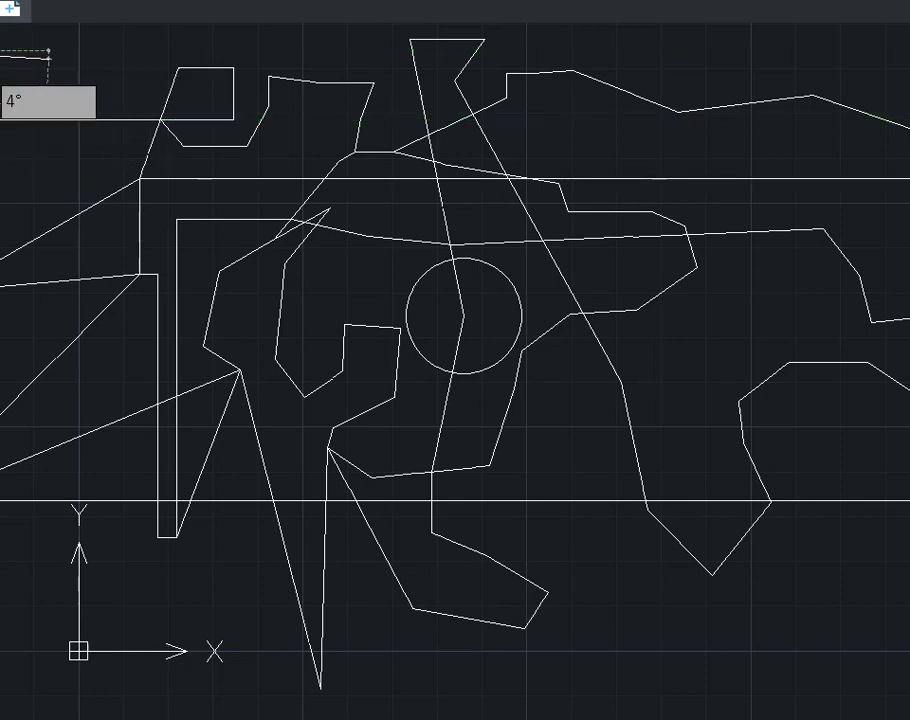
pyautogui.click(176, 67)
pyautogui.rightClick(176, 67)
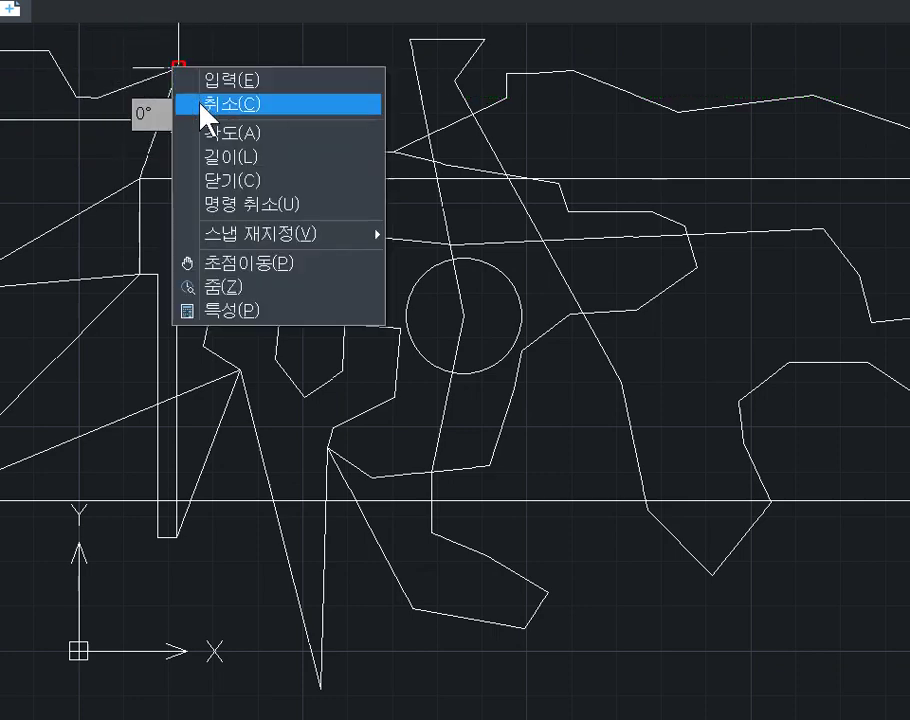
pyautogui.click(199, 101)
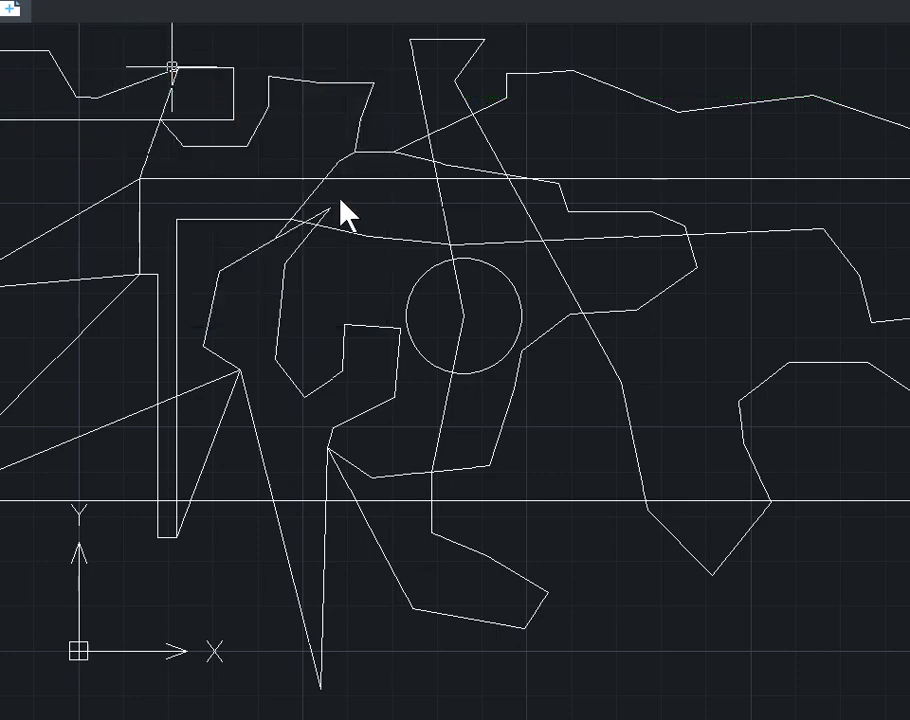
pyautogui.hotkey('ctrl', 'n')
pyautogui.press('Return')
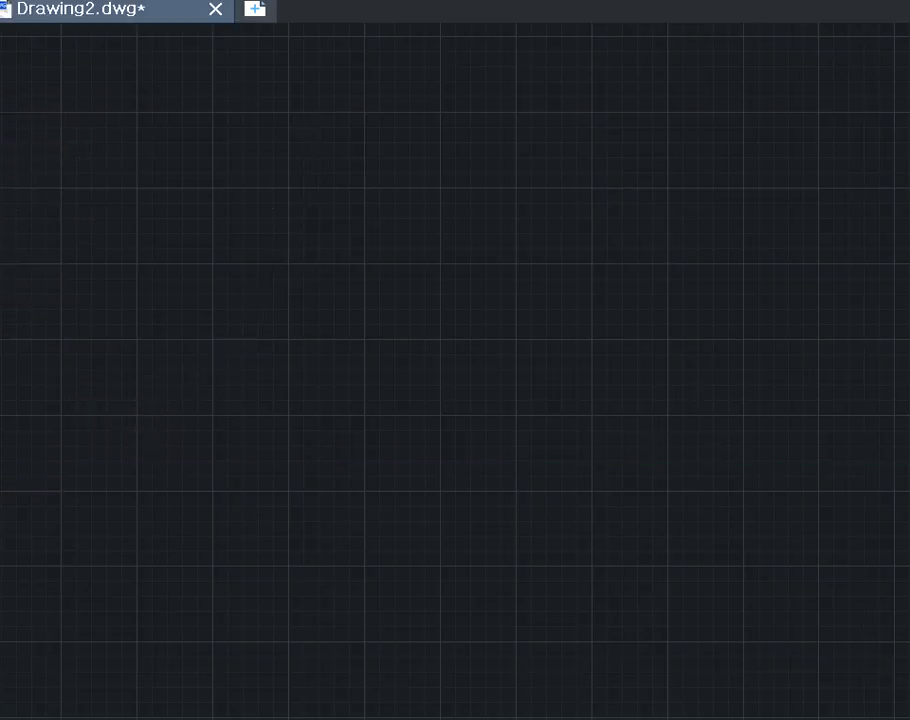
# Step: Draw the jagged lower-right part of the outline in Drawing2
pyautogui.click(520, 455)
pyautogui.click(711, 499)
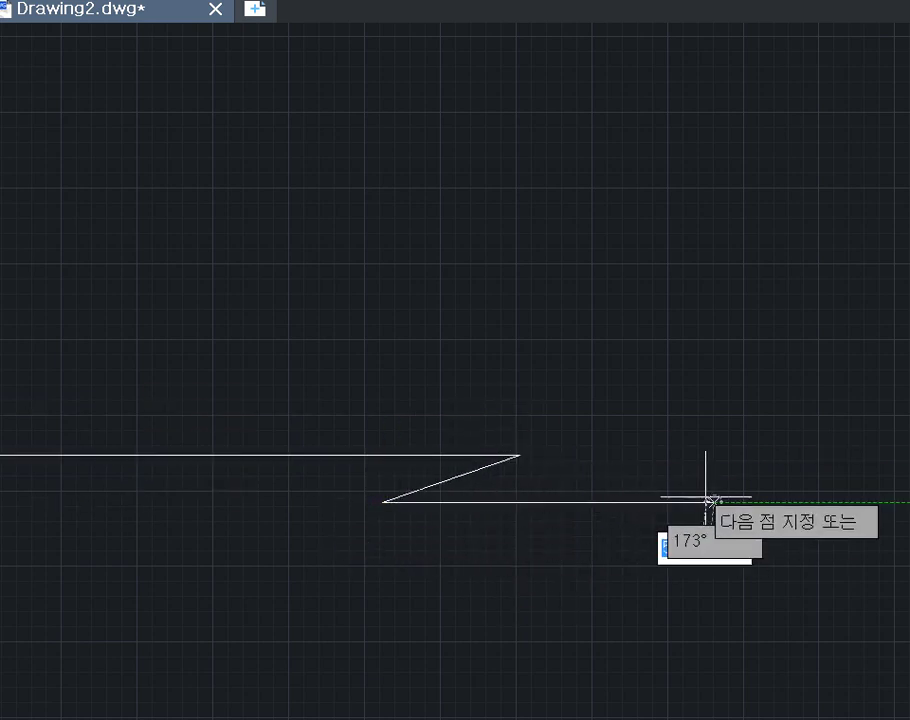
pyautogui.click(529, 479)
pyautogui.click(592, 430)
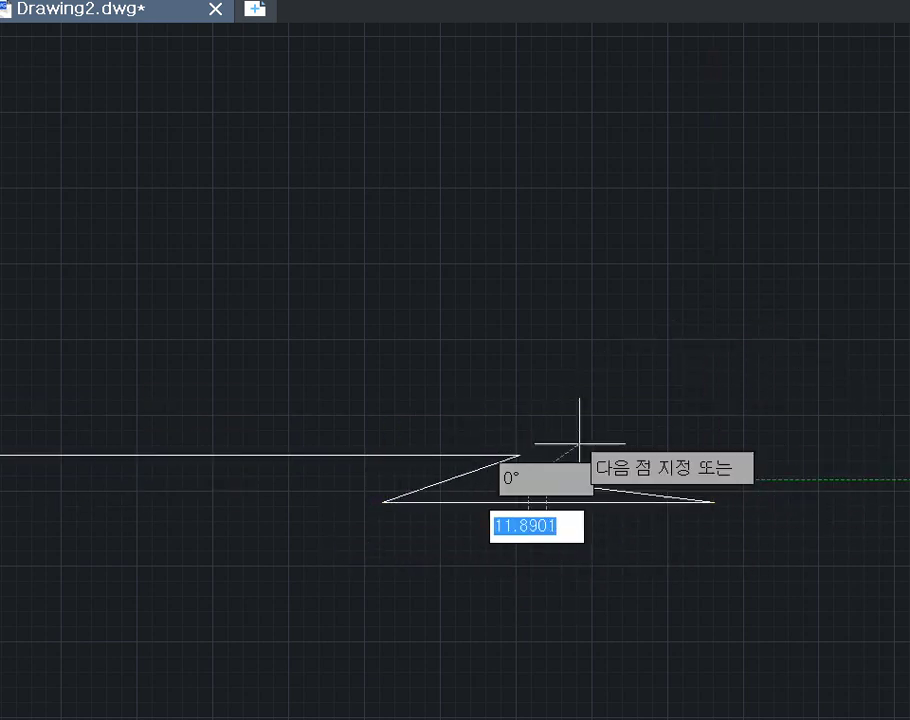
pyautogui.click(583, 410)
pyautogui.click(662, 423)
pyautogui.click(678, 457)
pyautogui.click(715, 476)
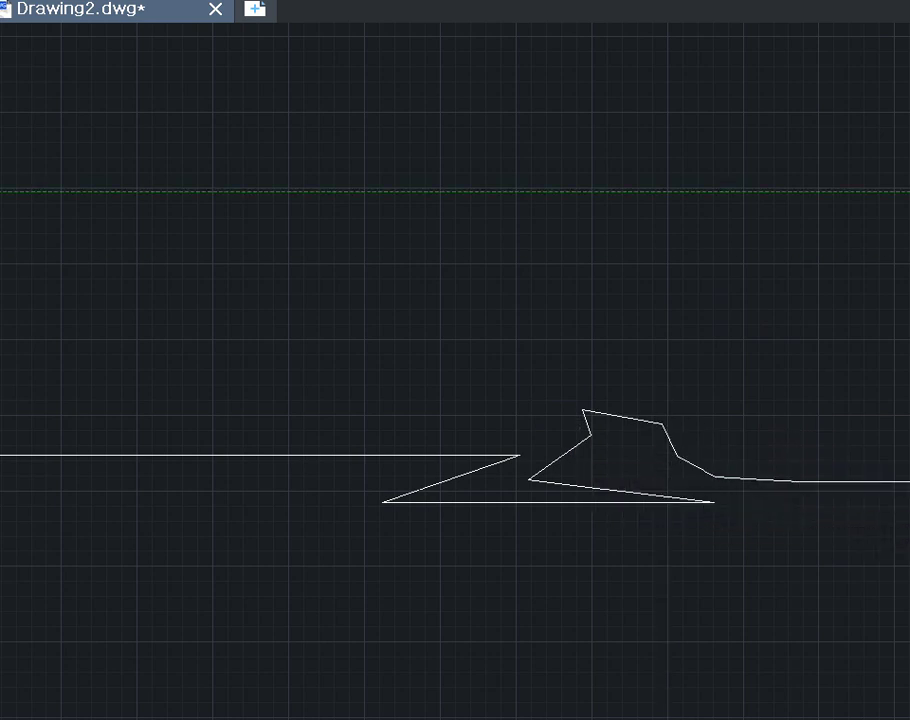
# Step: Carry the outline up the right side and across the top to the left edge, then end the polyline
pyautogui.click(742, 148)
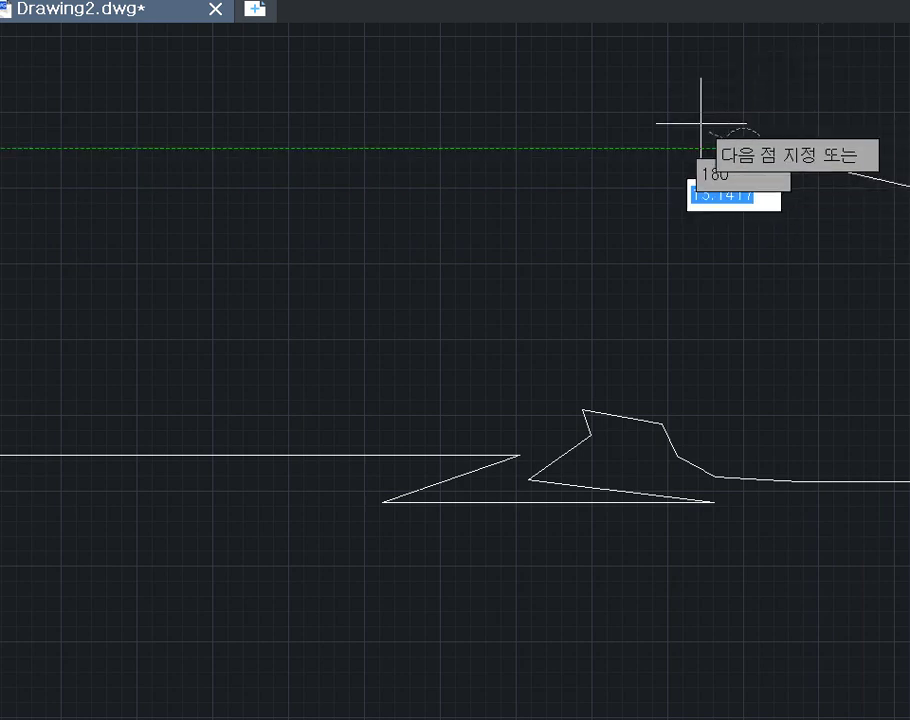
pyautogui.click(676, 117)
pyautogui.click(429, 136)
pyautogui.click(289, 143)
pyautogui.click(92, 143)
pyautogui.click(42, 123)
pyautogui.click(1, 117)
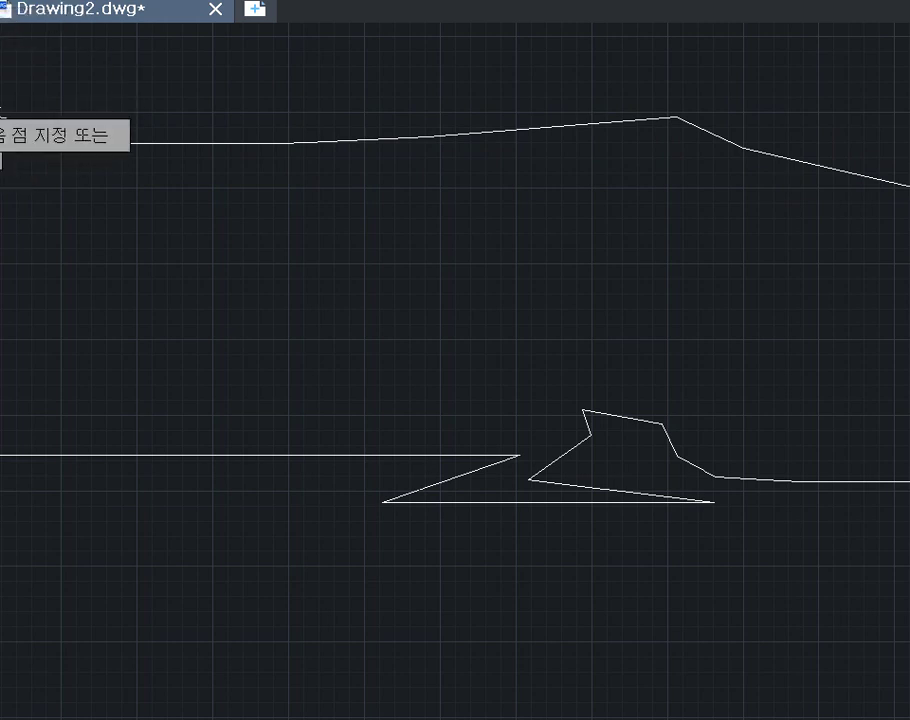
pyautogui.rightClick(46, 110)
pyautogui.click(95, 148)
# Step: Draw a horizontal line across to the right edge and a segment back to the left edge
pyautogui.press('space')
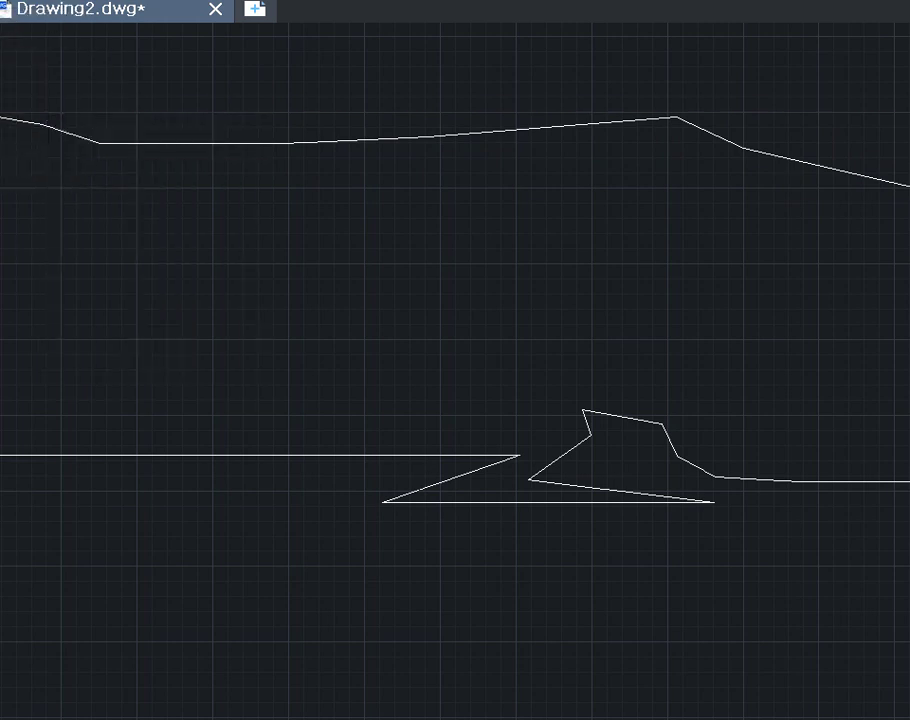
pyautogui.click(1, 352)
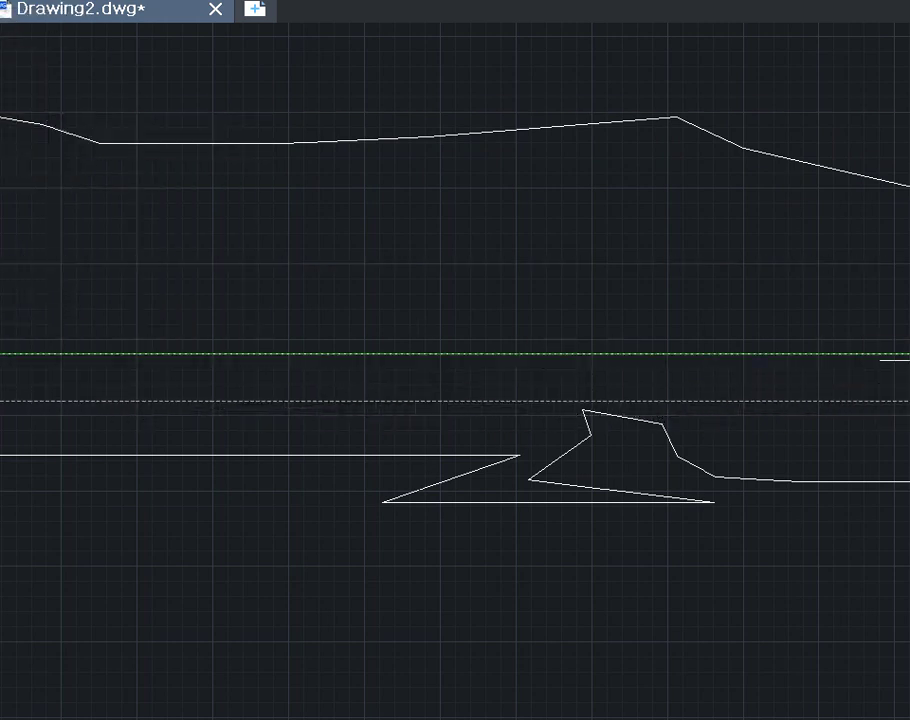
pyautogui.click(905, 353)
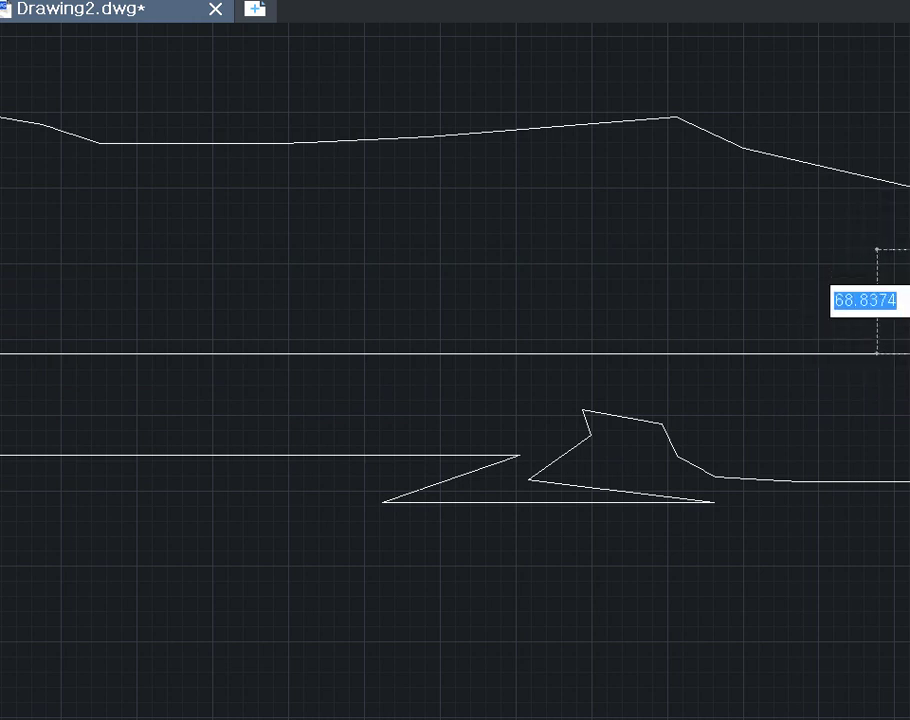
pyautogui.click(909, 248)
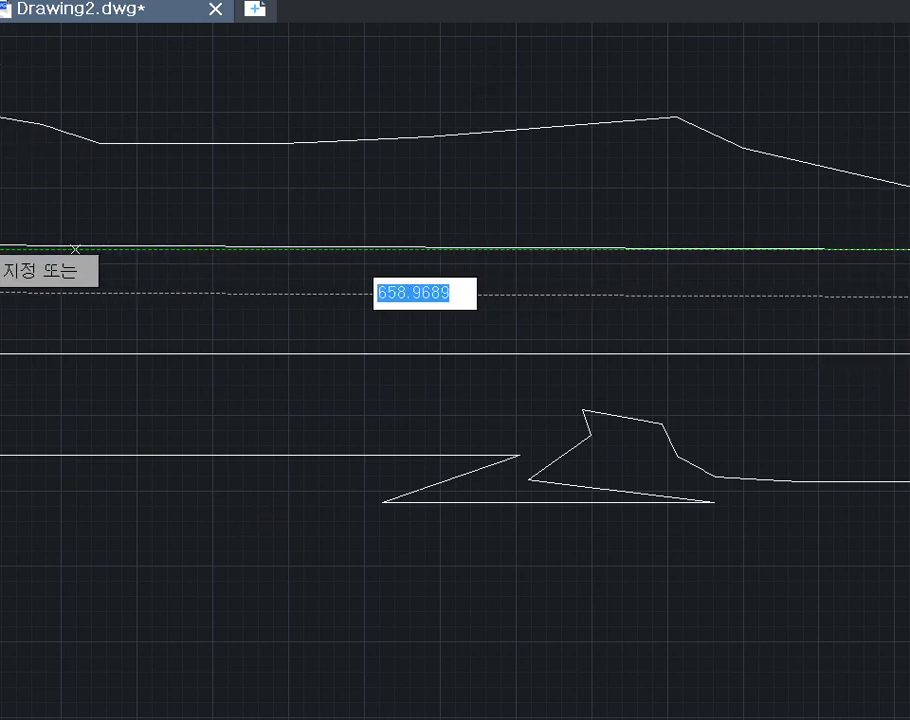
pyautogui.click(0, 256)
pyautogui.rightClick(0, 246)
pyautogui.click(12, 298)
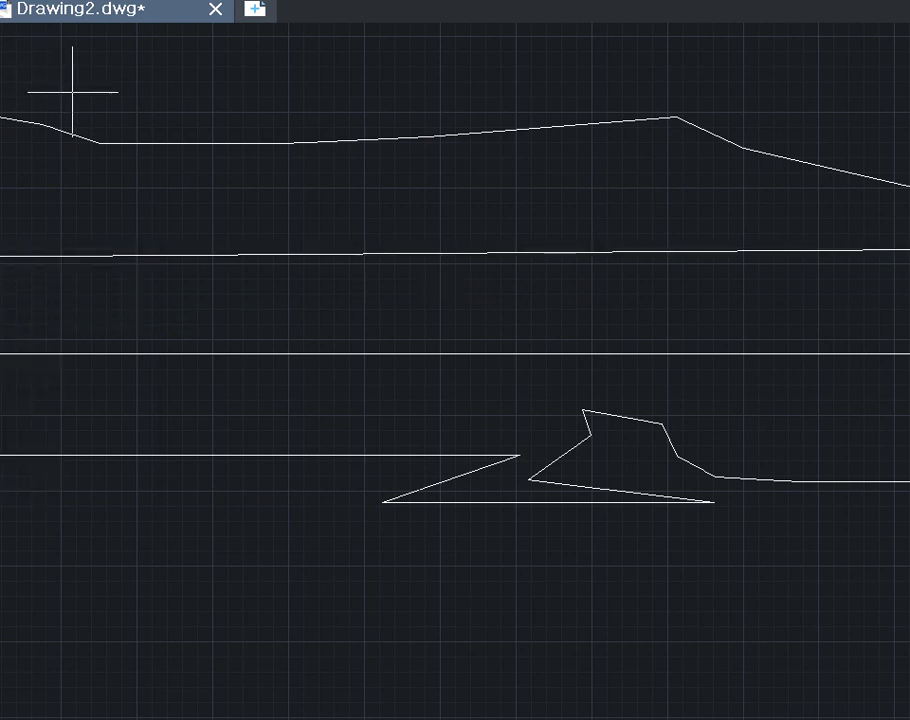
# Step: Draw a small rectangle at the top-left vertex down onto the outline, then cancel the line
pyautogui.press('space')
pyautogui.click(41, 124)
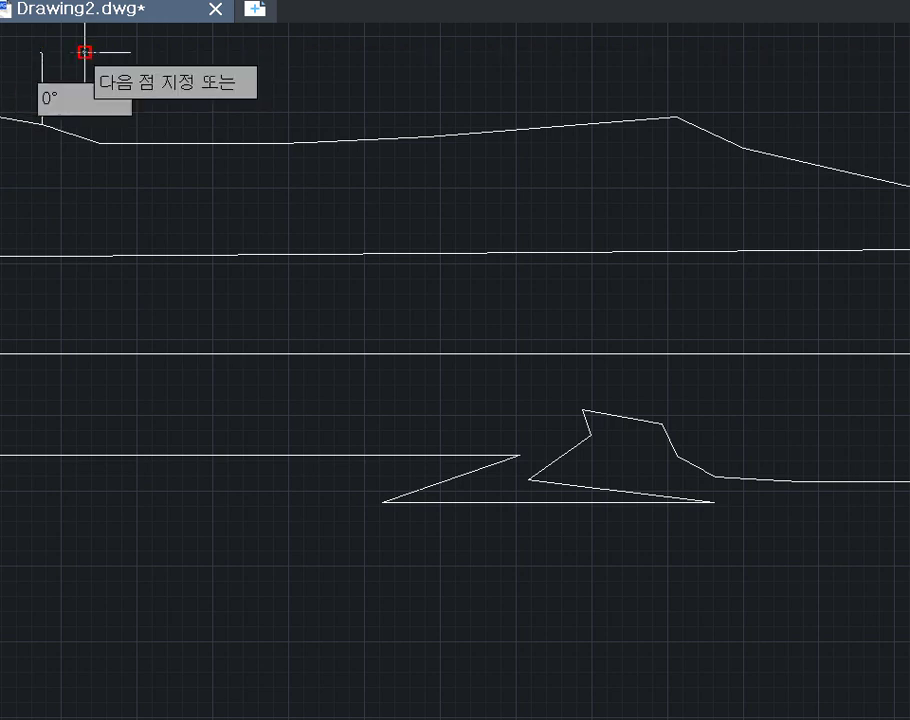
pyautogui.click(84, 52)
pyautogui.click(84, 137)
pyautogui.rightClick(84, 137)
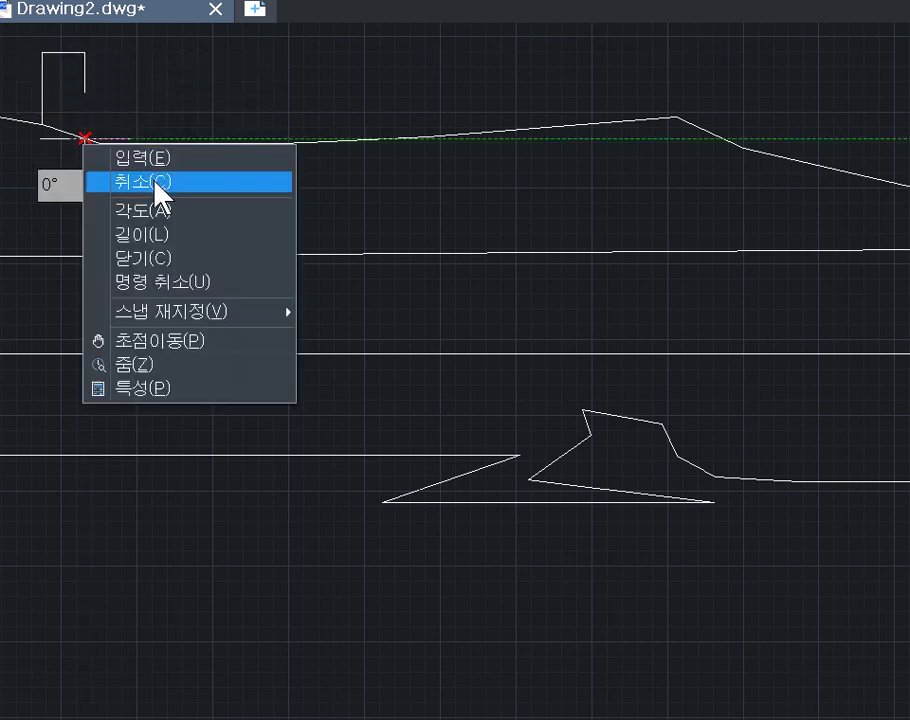
pyautogui.click(152, 180)
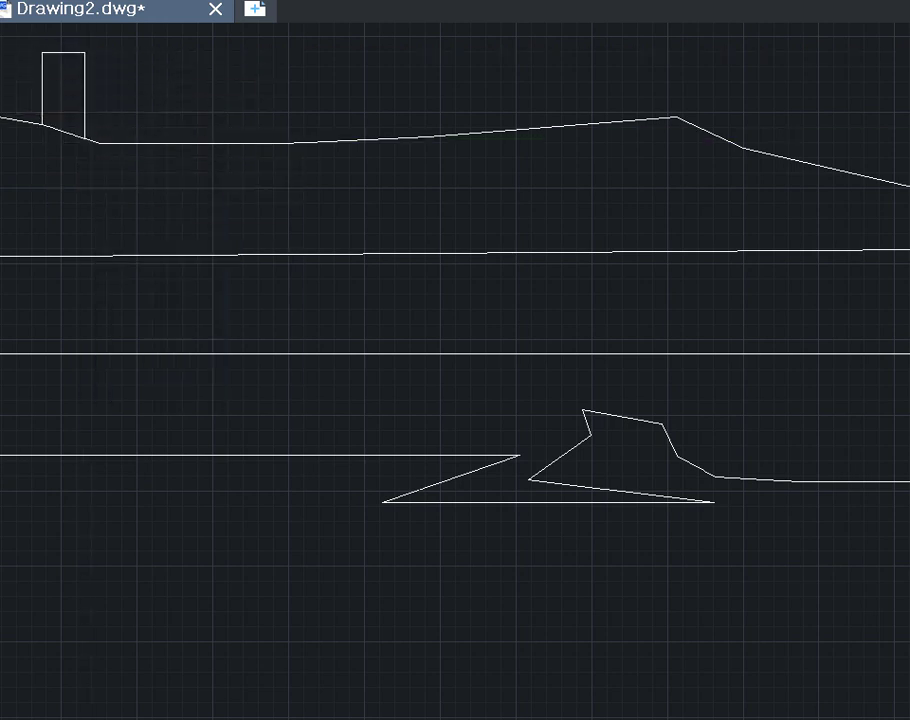
# Step: Start a new polyline from the left edge with a small parallelogram and corners around the slanted segment
pyautogui.press('space')
pyautogui.click(5, 490)
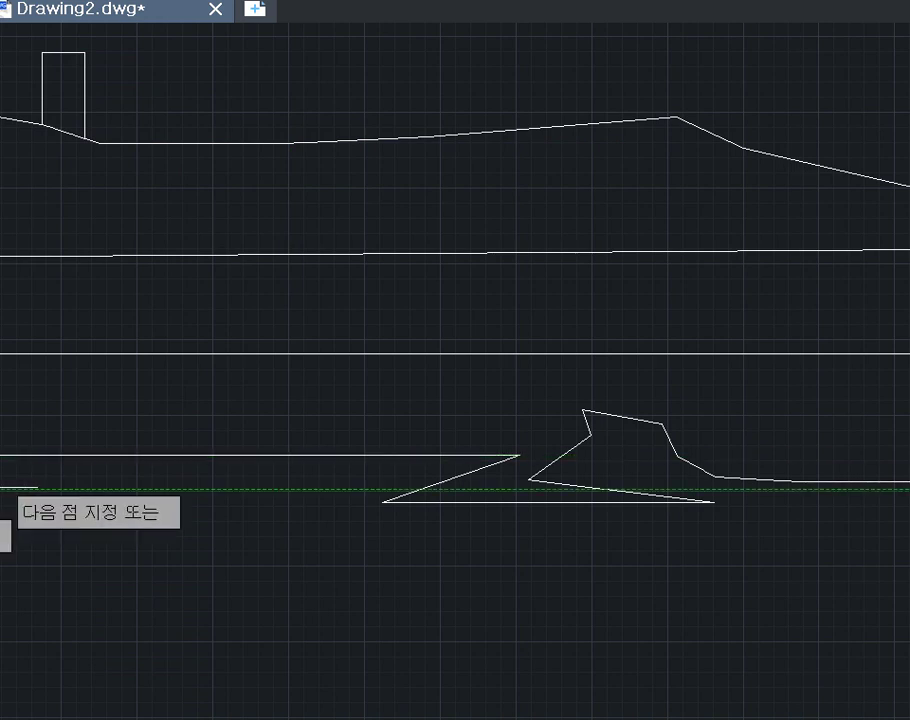
pyautogui.click(420, 489)
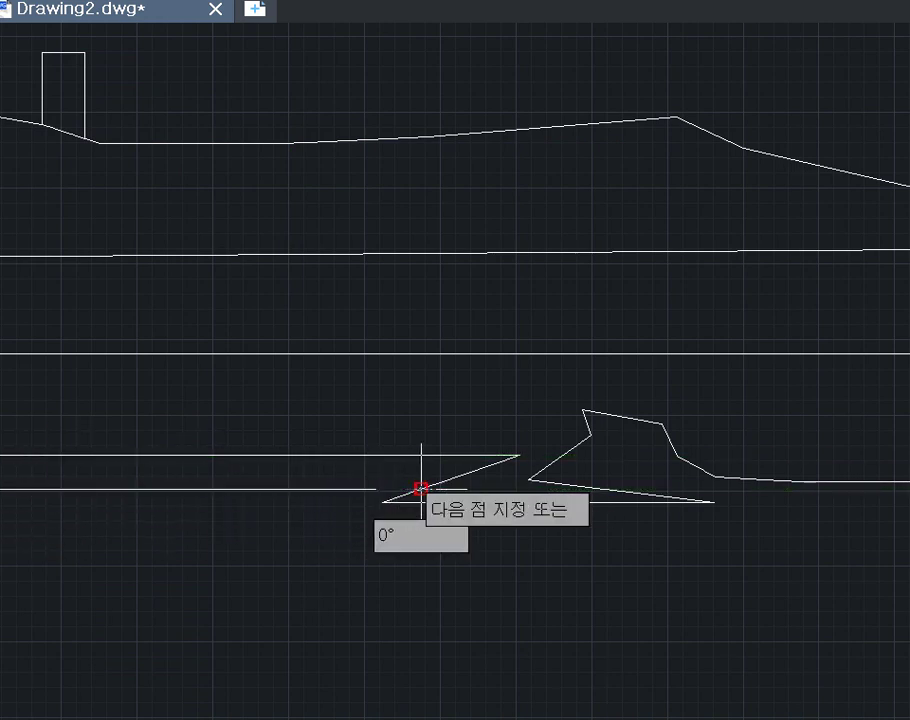
pyautogui.click(359, 399)
pyautogui.click(266, 398)
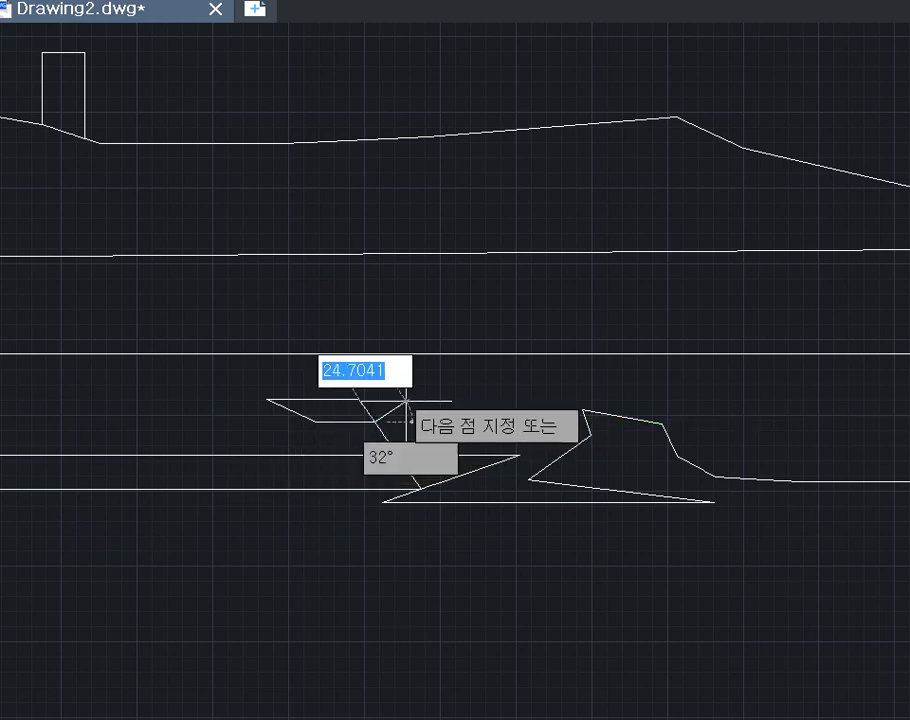
pyautogui.click(438, 377)
pyautogui.click(405, 377)
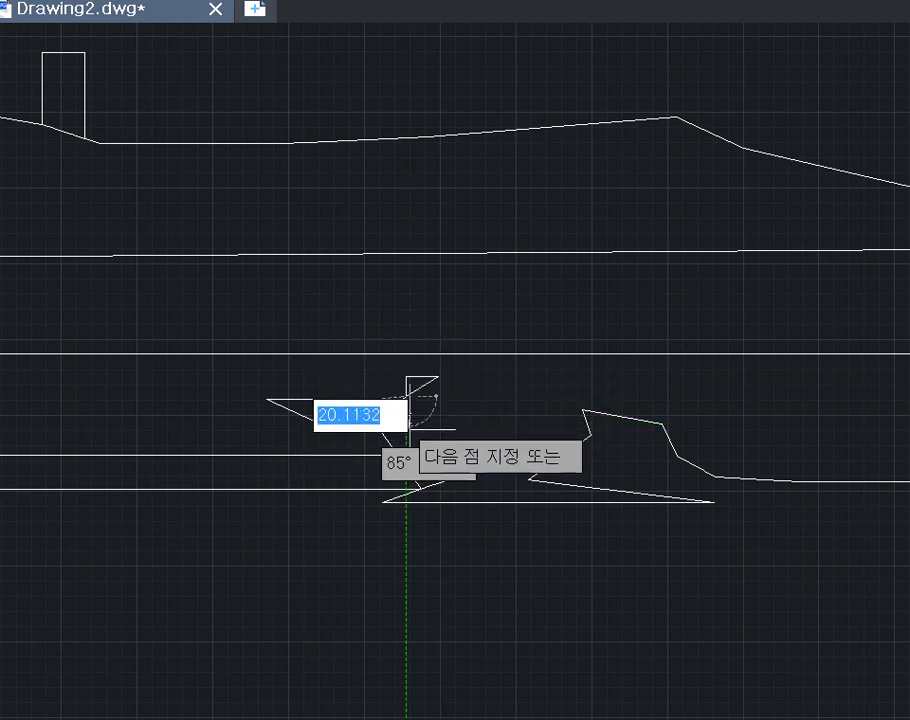
pyautogui.click(398, 455)
pyautogui.click(435, 455)
pyautogui.click(471, 425)
pyautogui.click(471, 390)
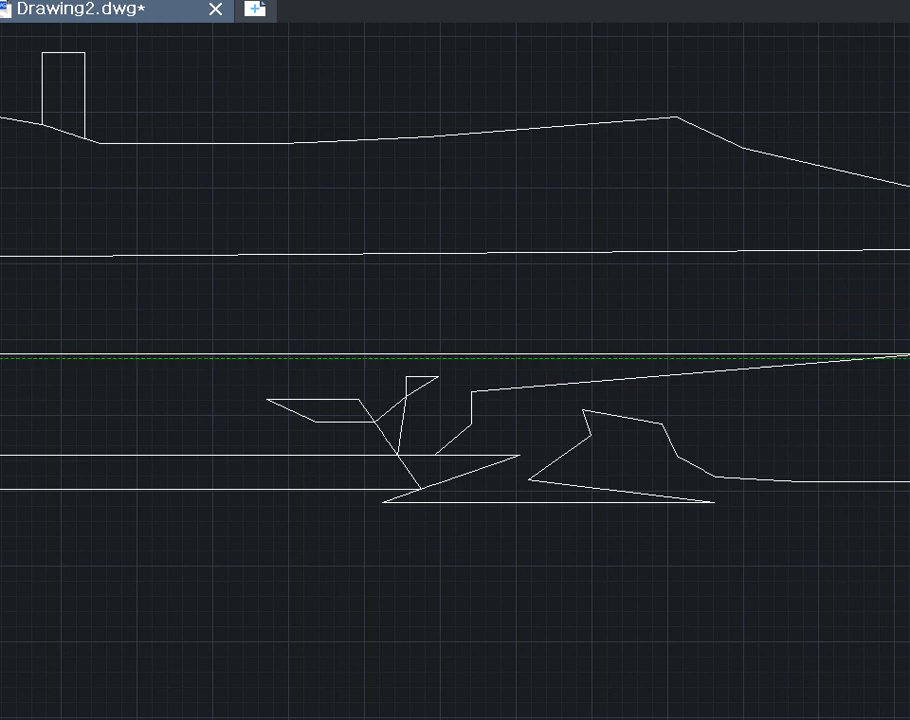
# Step: Extend the polyline to the right and lower right, finish it, and bring up template selection
pyautogui.click(893, 355)
pyautogui.click(715, 425)
pyautogui.click(715, 477)
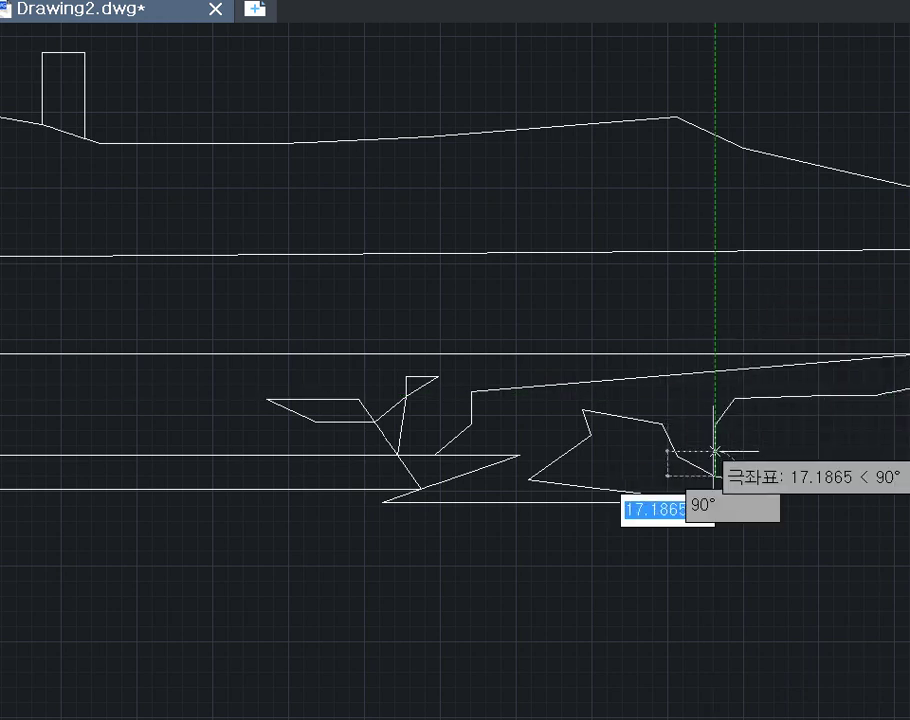
pyautogui.rightClick(585, 234)
pyautogui.press('Escape')
pyautogui.press('Escape')
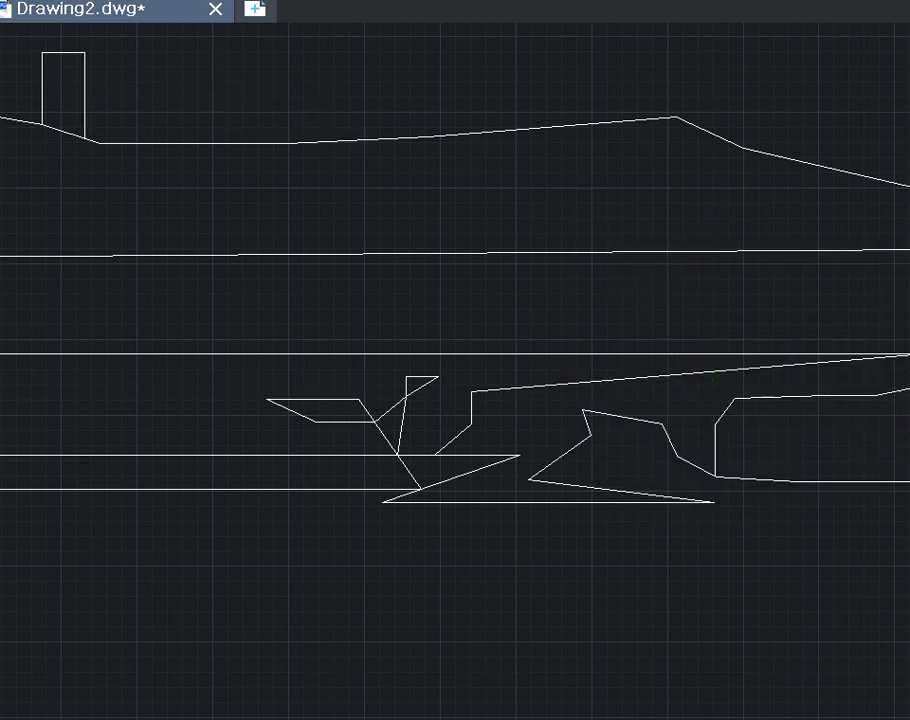
pyautogui.hotkey('ctrl', 'n')
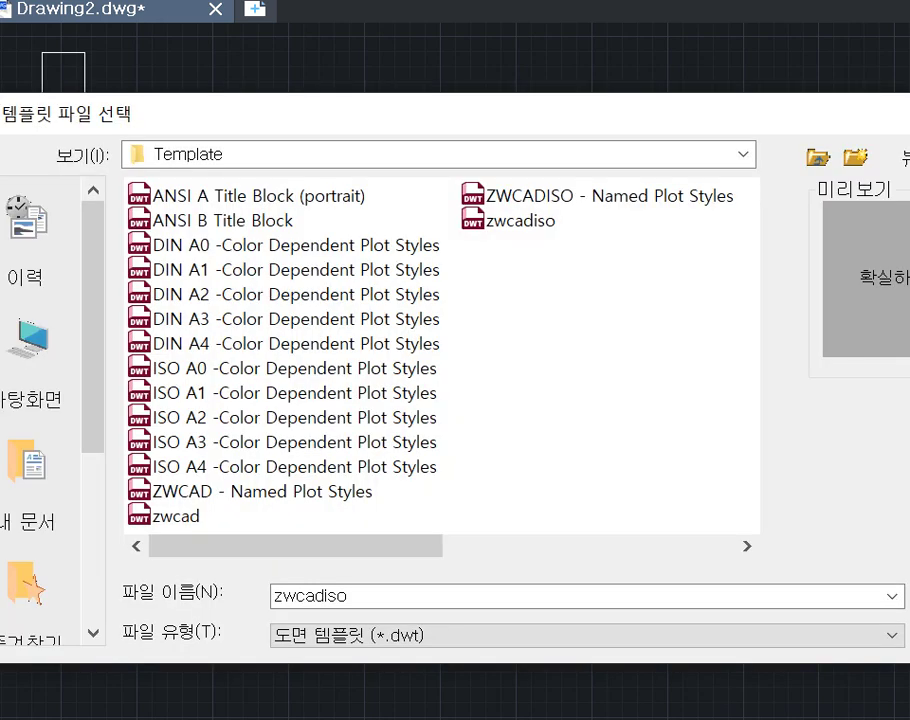
# Step: Accept the zwcadiso template for the new drawing, then open Windows search and start typing 'z'
pyautogui.press('Return')
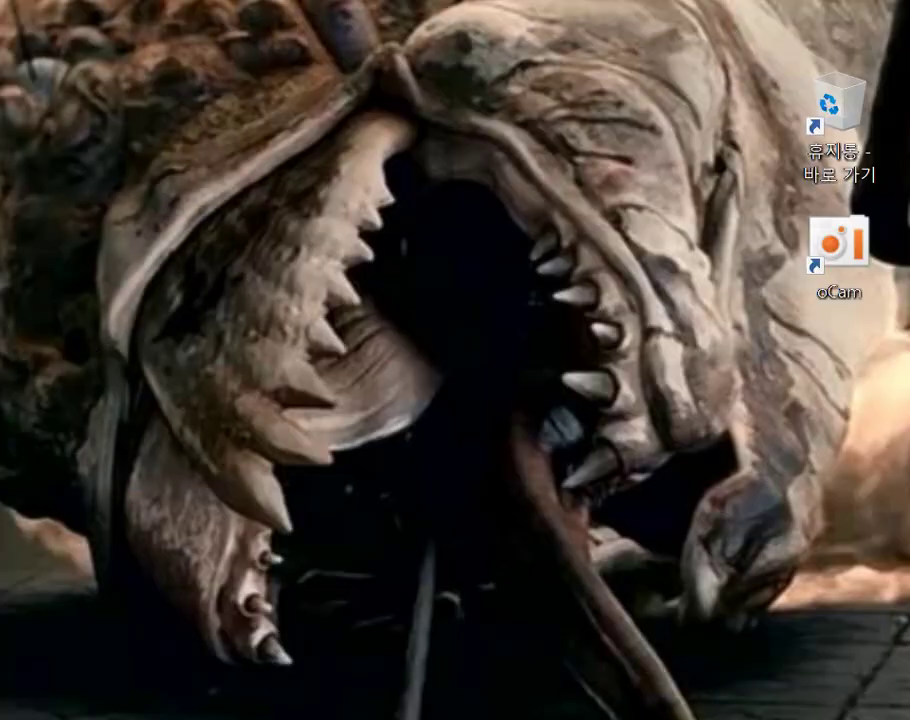
pyautogui.press('super')
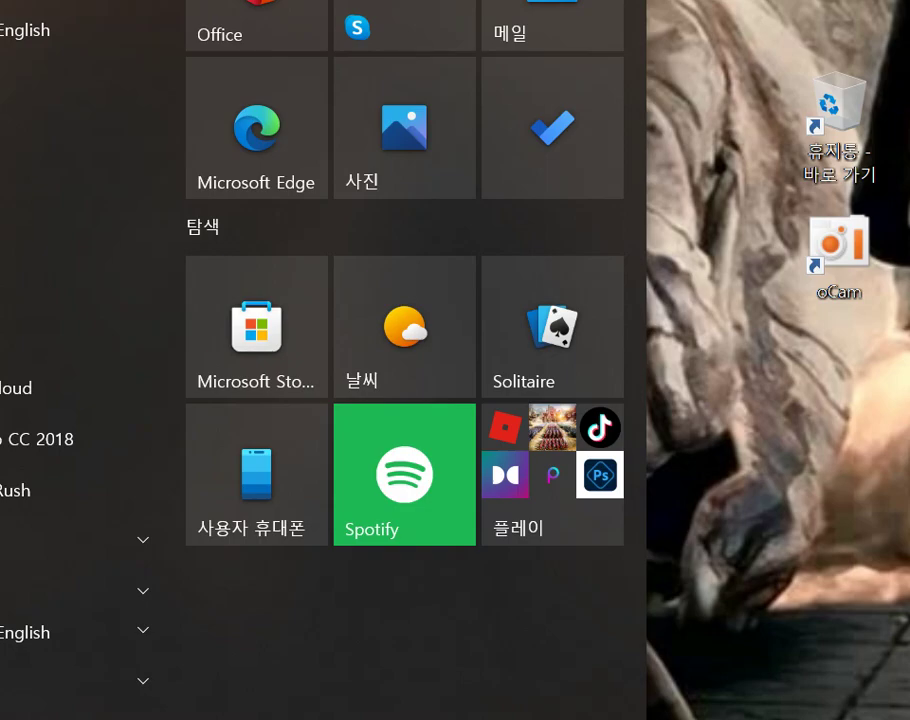
pyautogui.press('super+s')
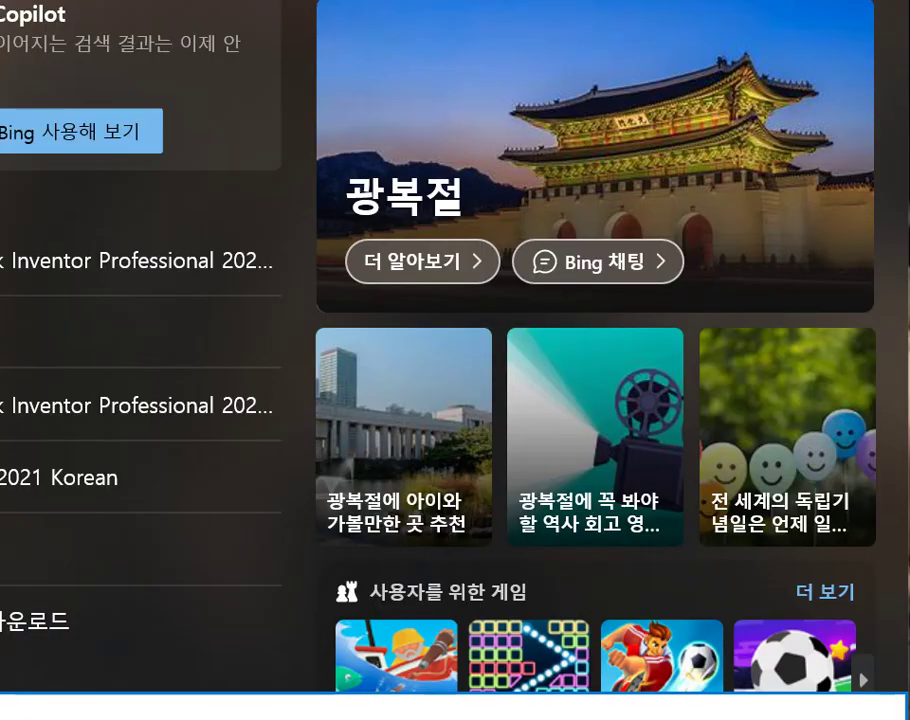
pyautogui.write('z')
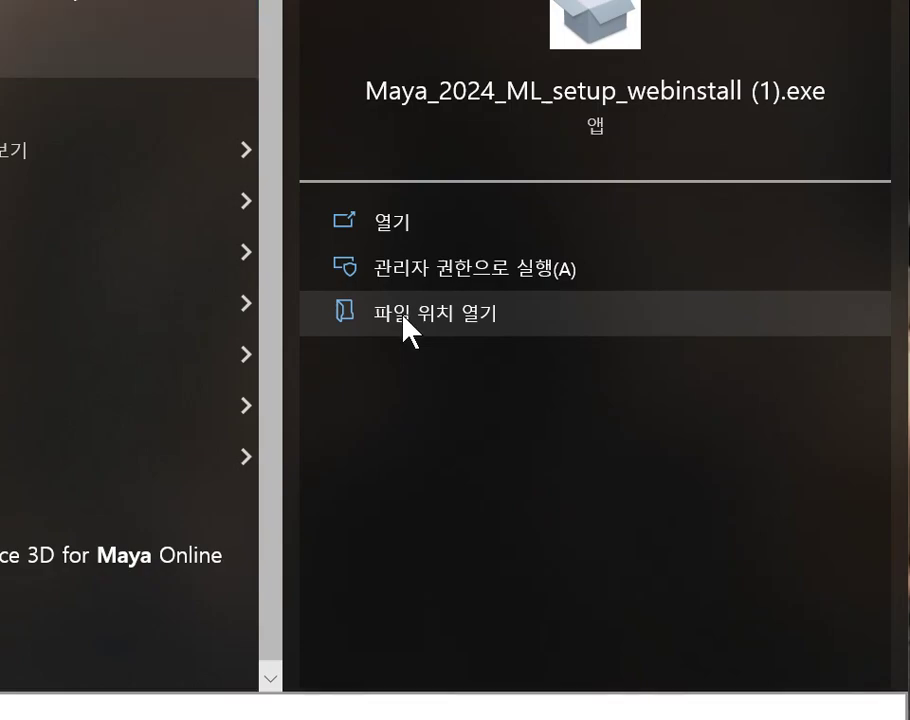
# Step: Open the Downloads folder holding the installer, launch Maya_2024_ML_setup, and bring up the Start menu
pyautogui.click(360, 330)
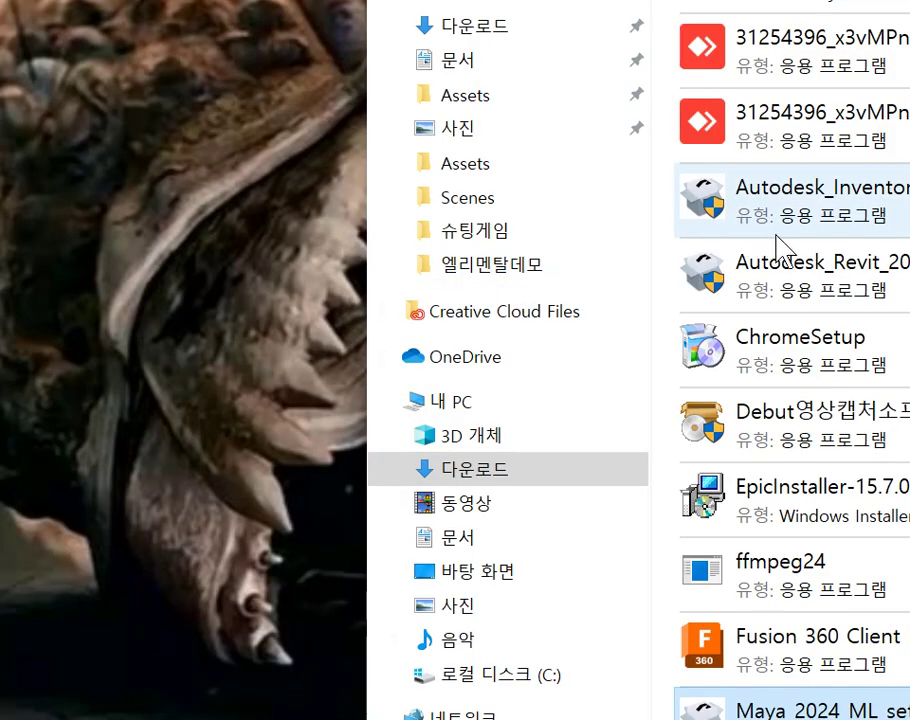
pyautogui.scroll(-5, 777, 240)
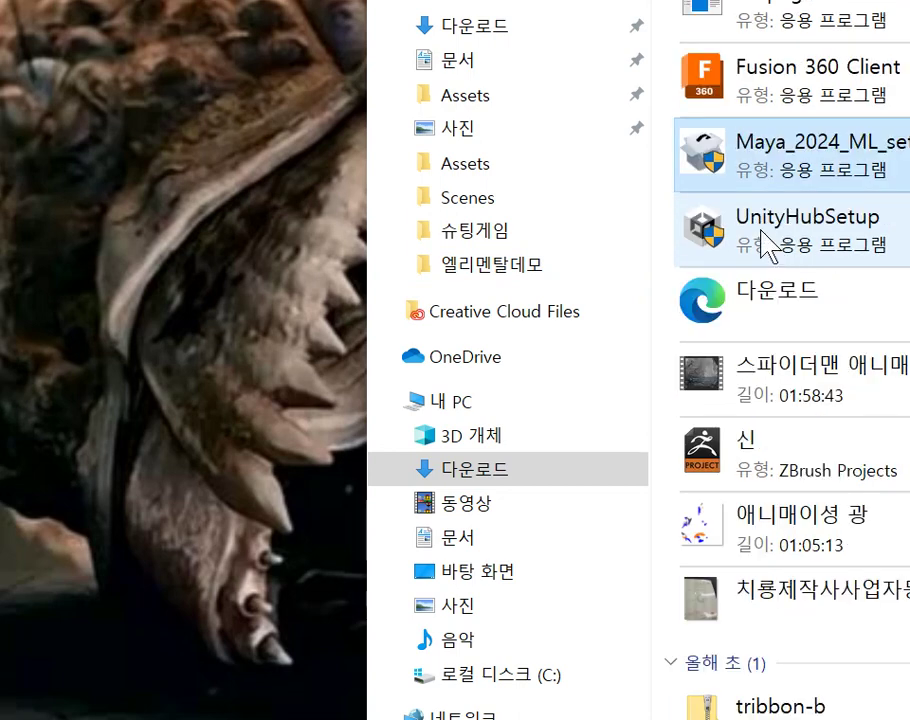
pyautogui.scroll(2, 762, 233)
pyautogui.doubleClick(768, 320)
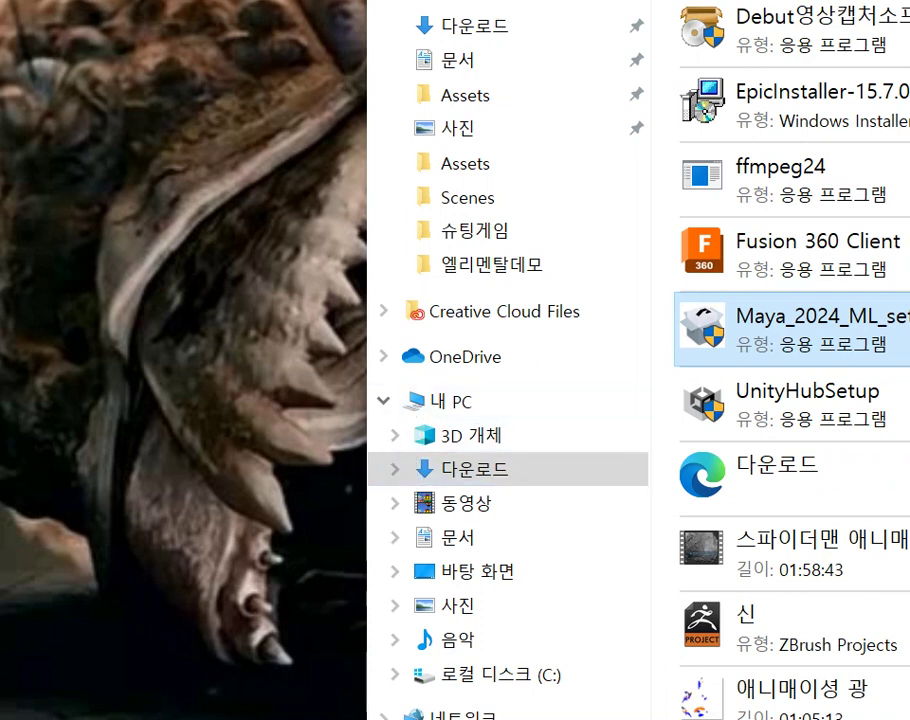
pyautogui.press('super')
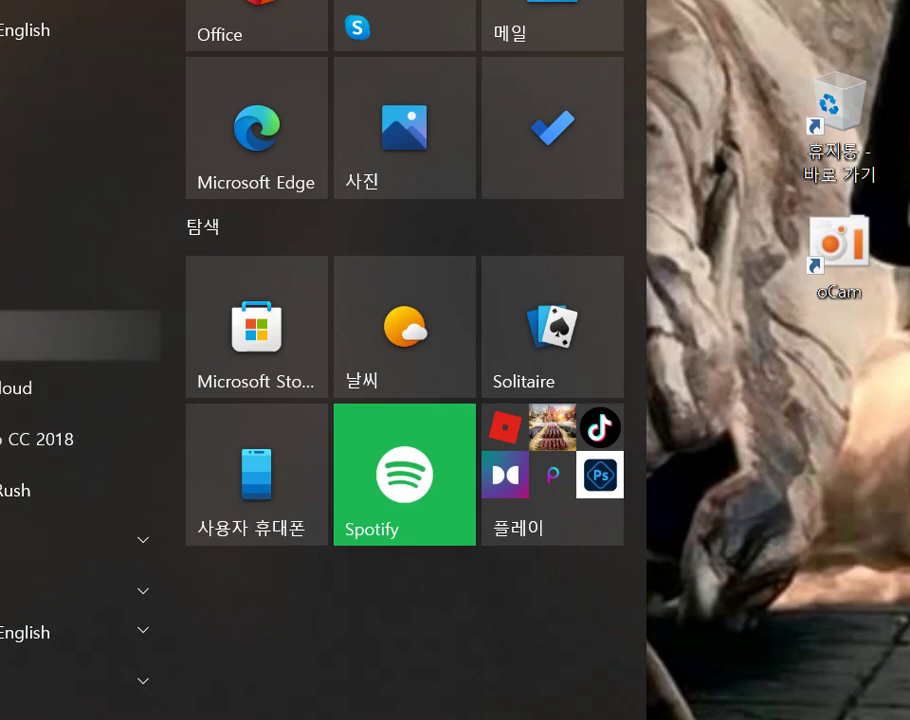
# Step: Scroll through the Start menu app list while the Maya 2024 installer loads
pyautogui.scroll(-5, 60, 300)
pyautogui.scroll(-15, 60, 300)
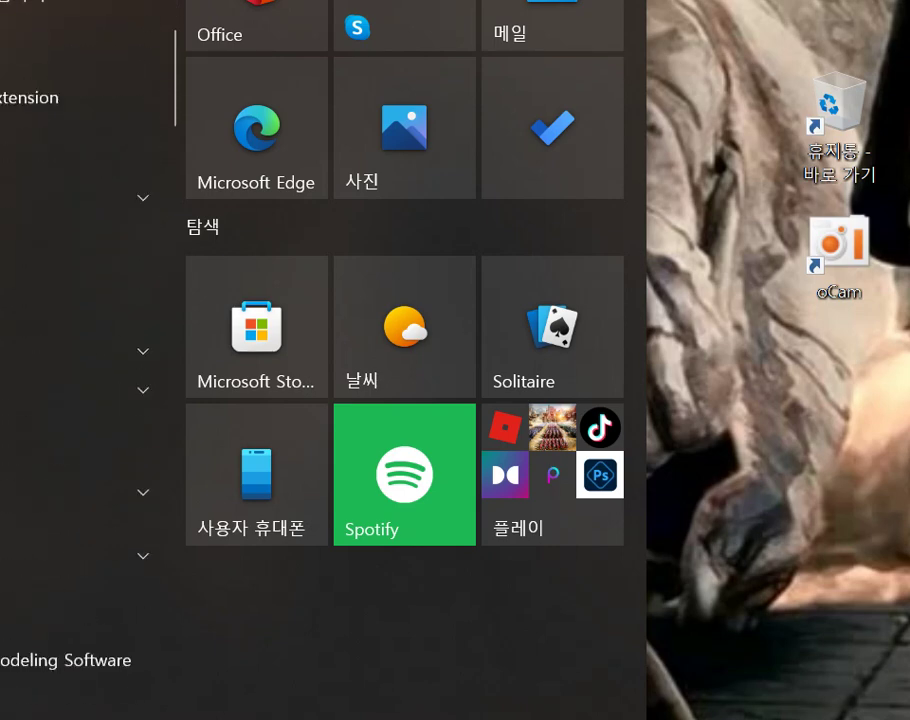
pyautogui.scroll(1, 40, 330)
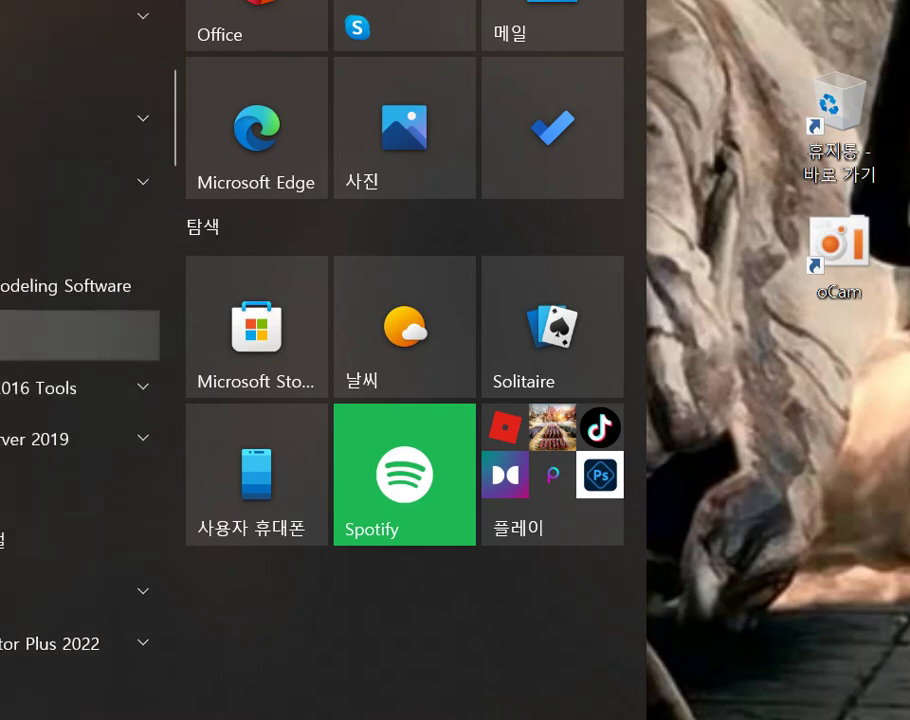
pyautogui.scroll(-3, 15, 350)
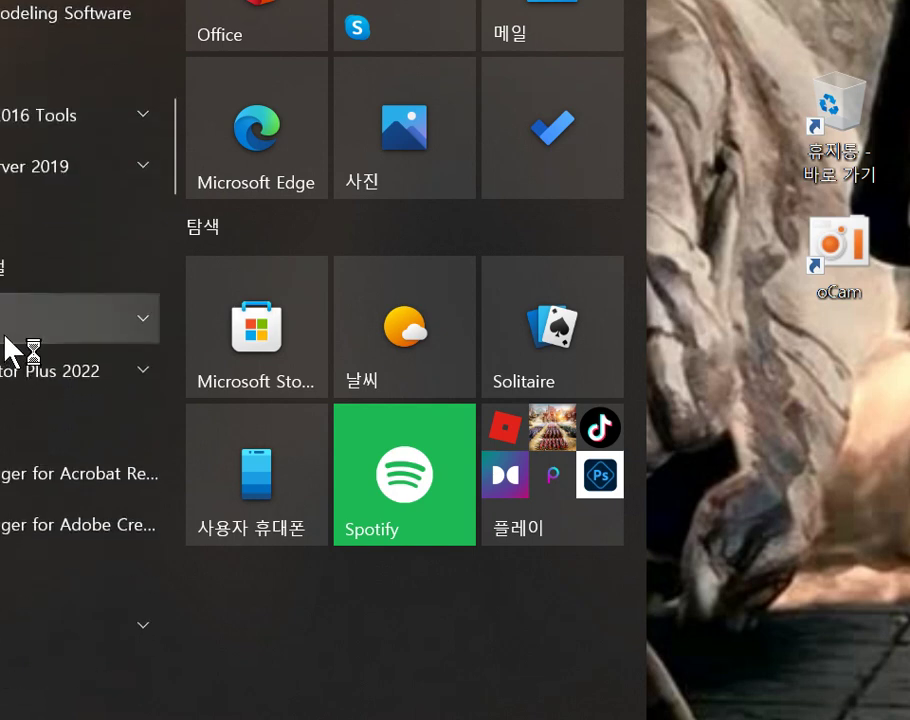
pyautogui.scroll(-5, 8, 350)
pyautogui.scroll(-7, 10, 350)
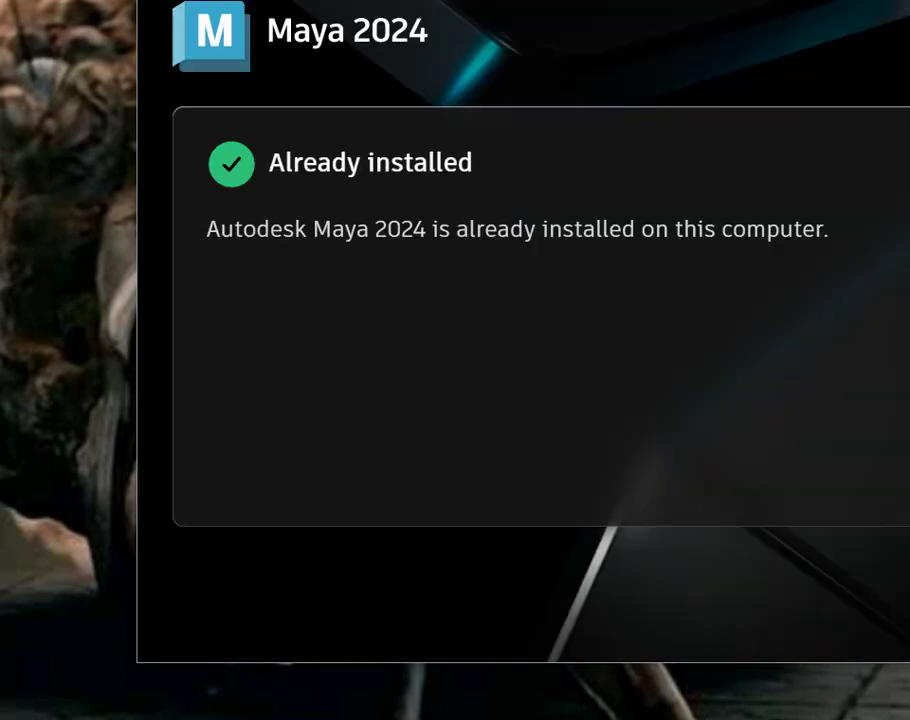
# Step: Search Windows for 'auto' to find AutoCAD 2024, then close the search panel
pyautogui.press('super')
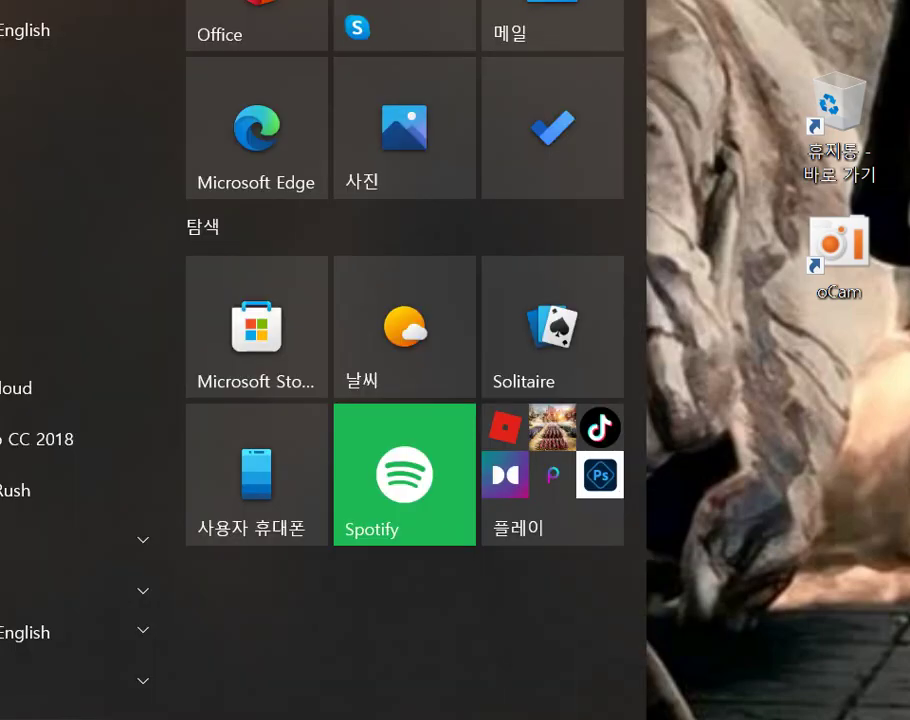
pyautogui.press('super')
pyautogui.press('super+s')
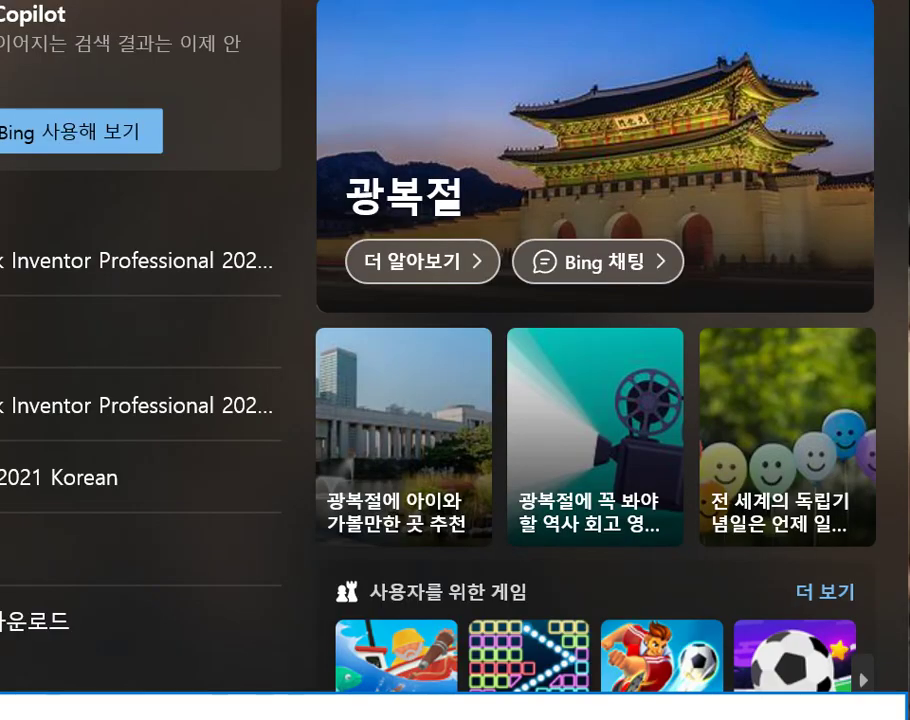
pyautogui.write('auto')
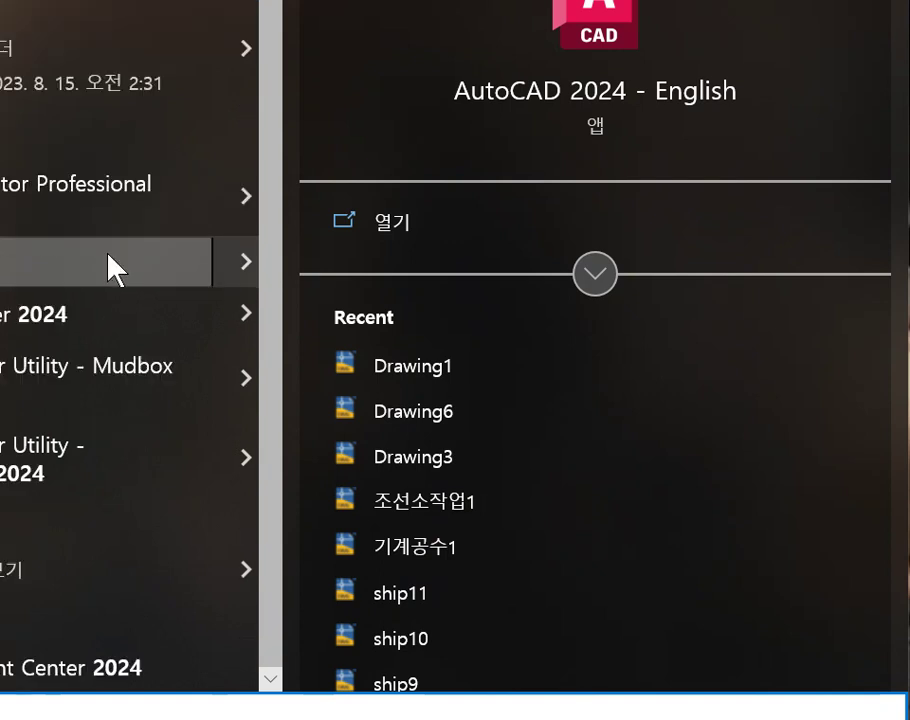
pyautogui.scroll(1, 95, 295)
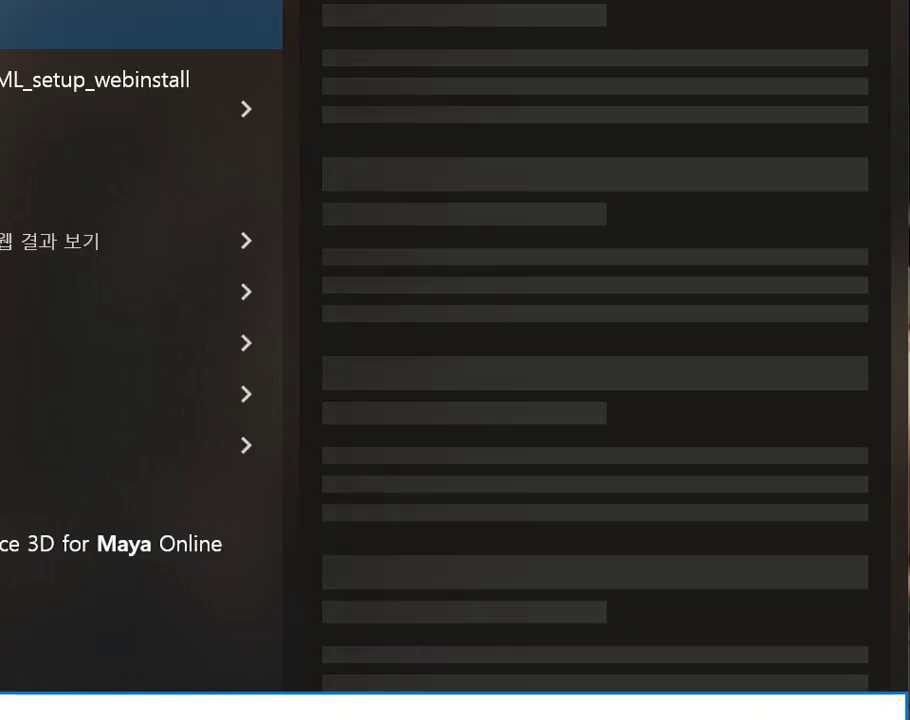
pyautogui.press('Escape')
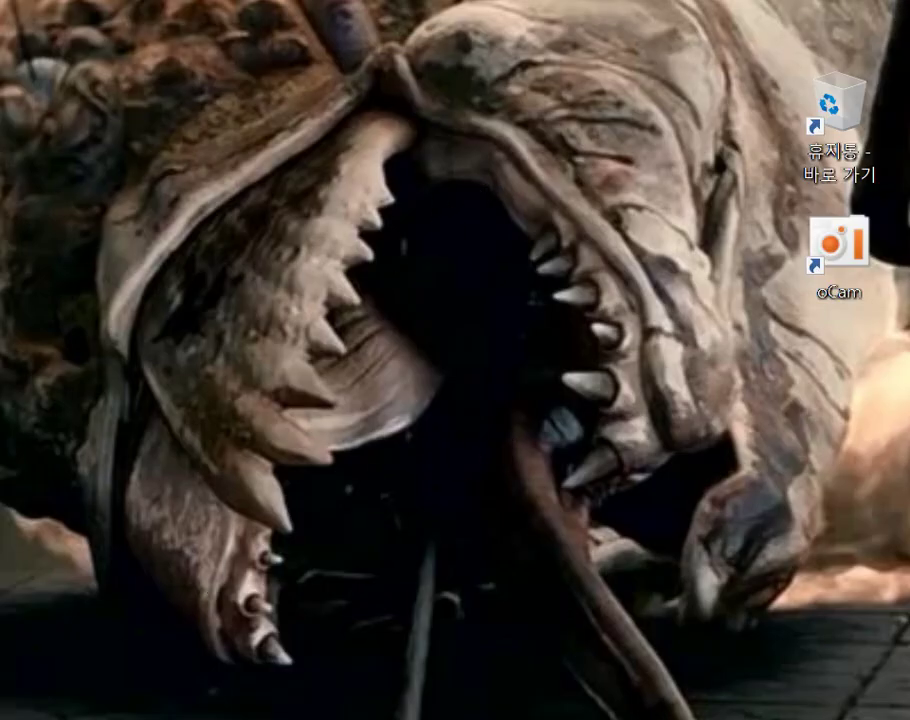
# Step: Open File Explorer, visit the maya folder in Documents, then switch to the Downloads folder
pyautogui.press('super')
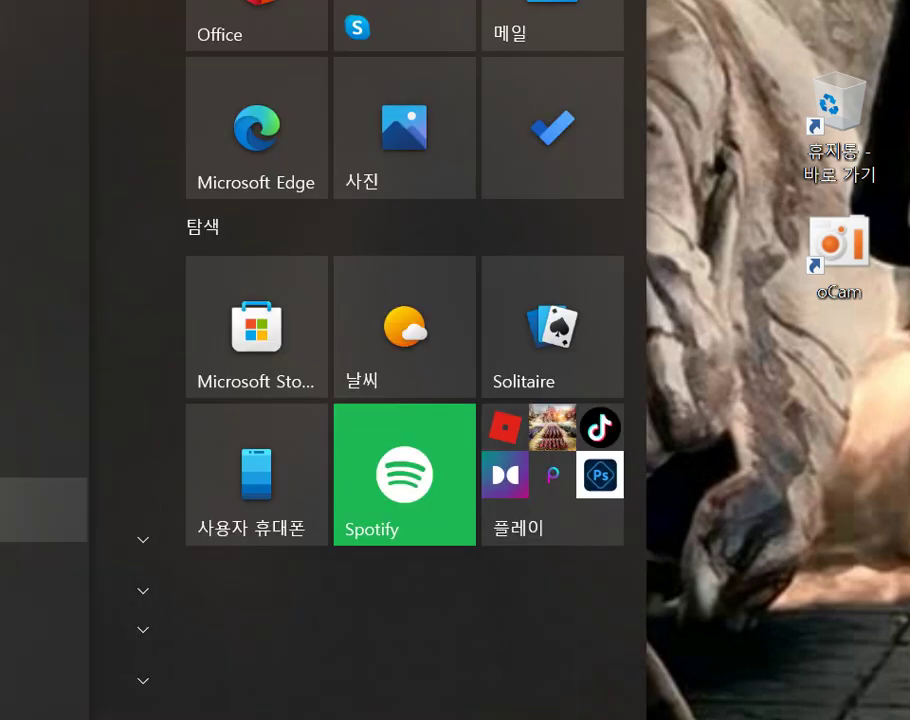
pyautogui.press('Return')
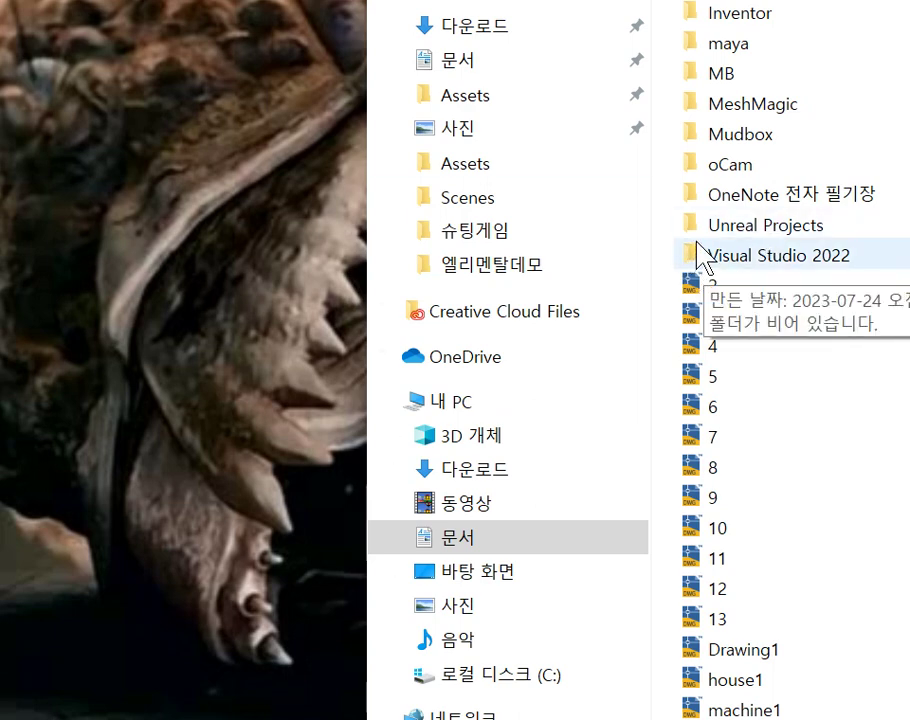
pyautogui.doubleClick(713, 47)
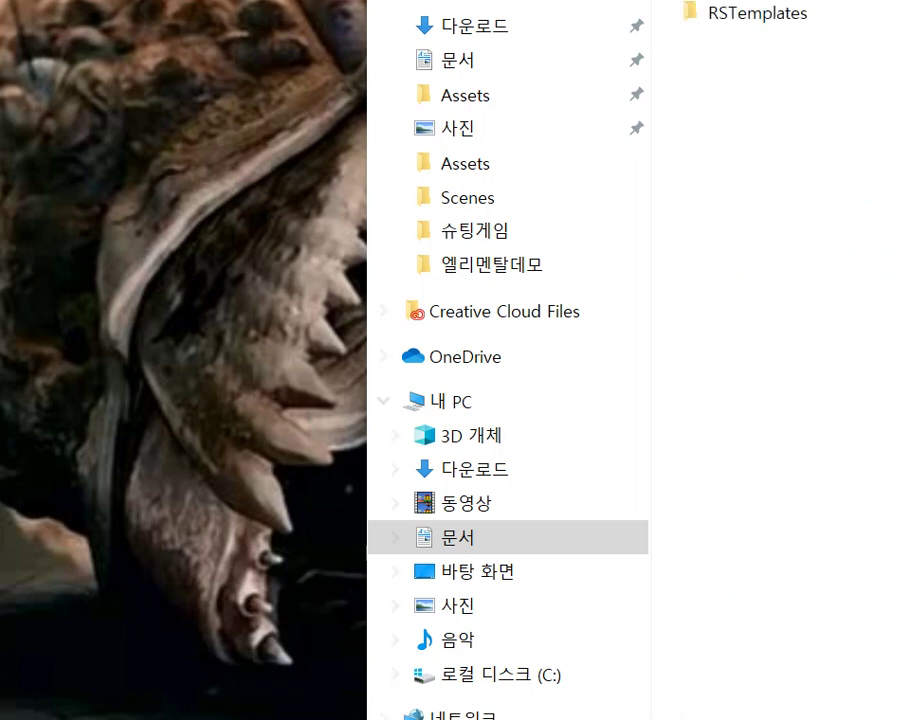
pyautogui.click(446, 466)
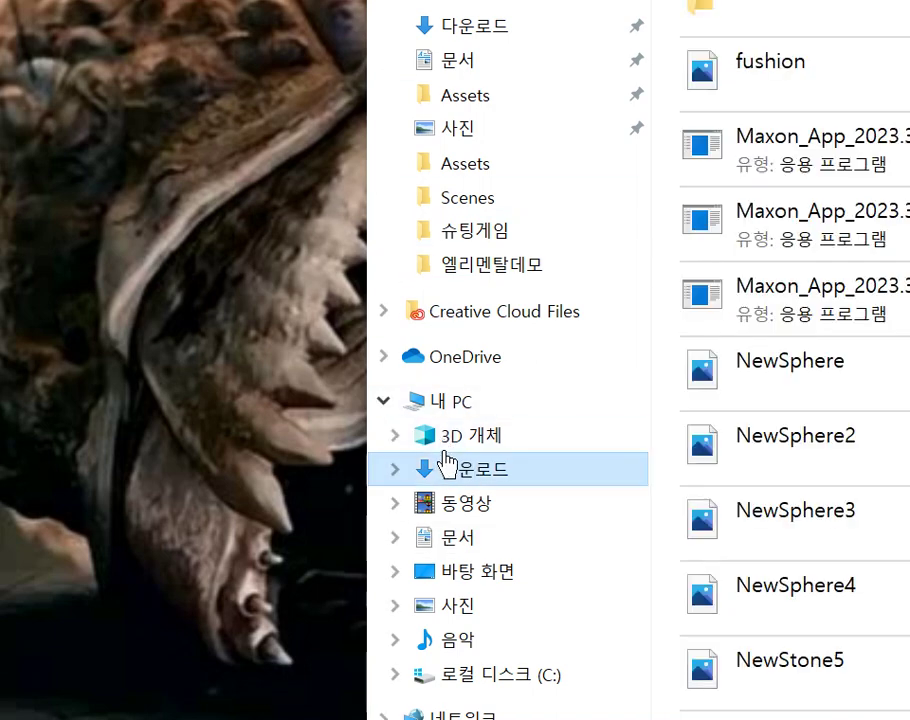
# Step: Scroll through the Downloads installers and select Maya_2024_ML_setup
pyautogui.scroll(-6, 713, 150)
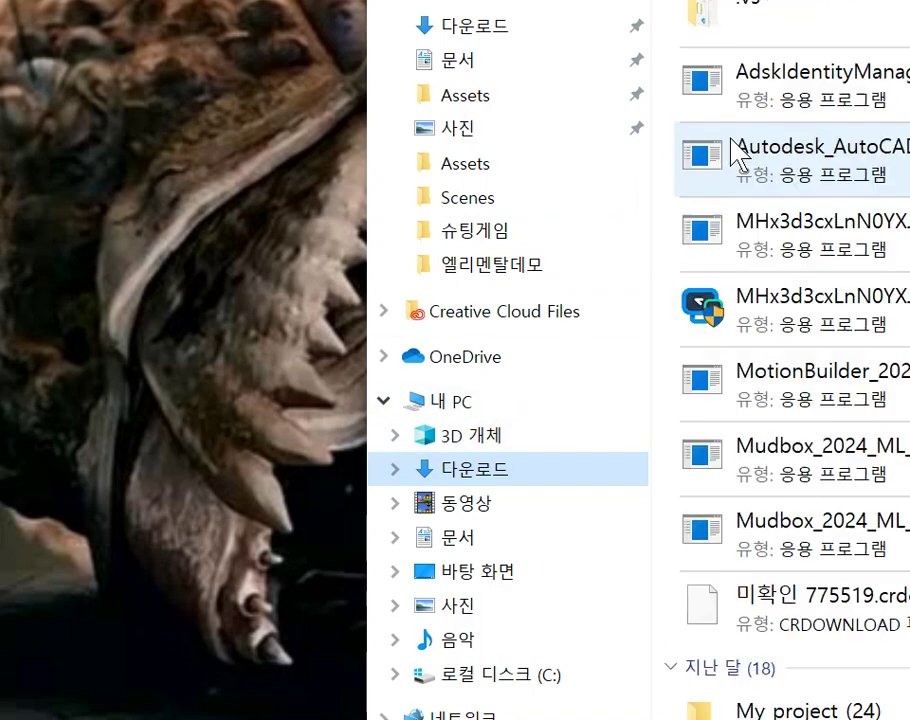
pyautogui.scroll(-3, 737, 153)
pyautogui.scroll(-3, 737, 153)
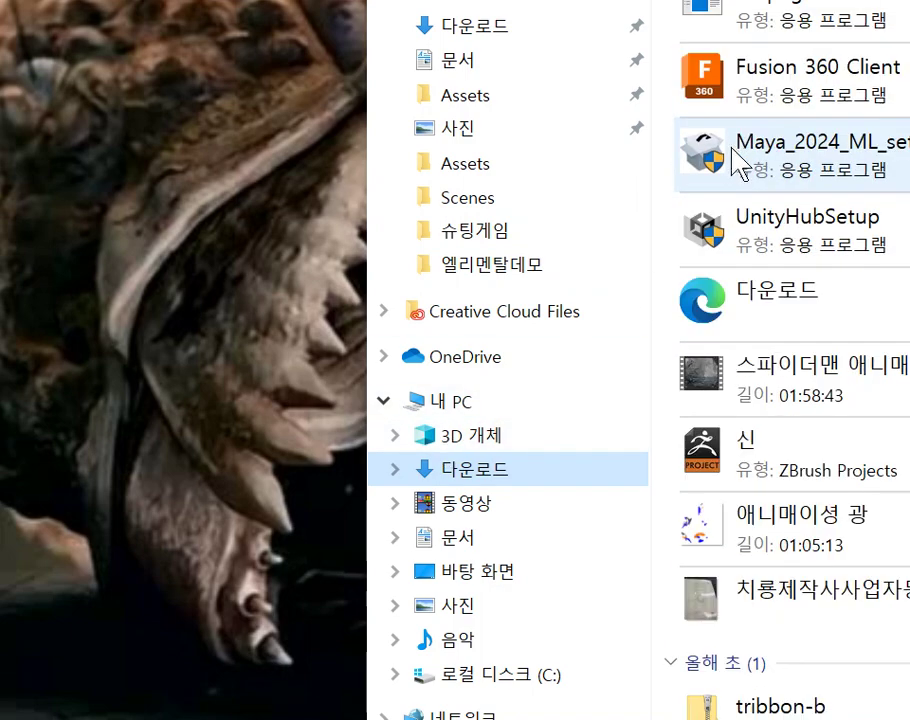
pyautogui.scroll(6, 774, 246)
pyautogui.scroll(-2, 770, 250)
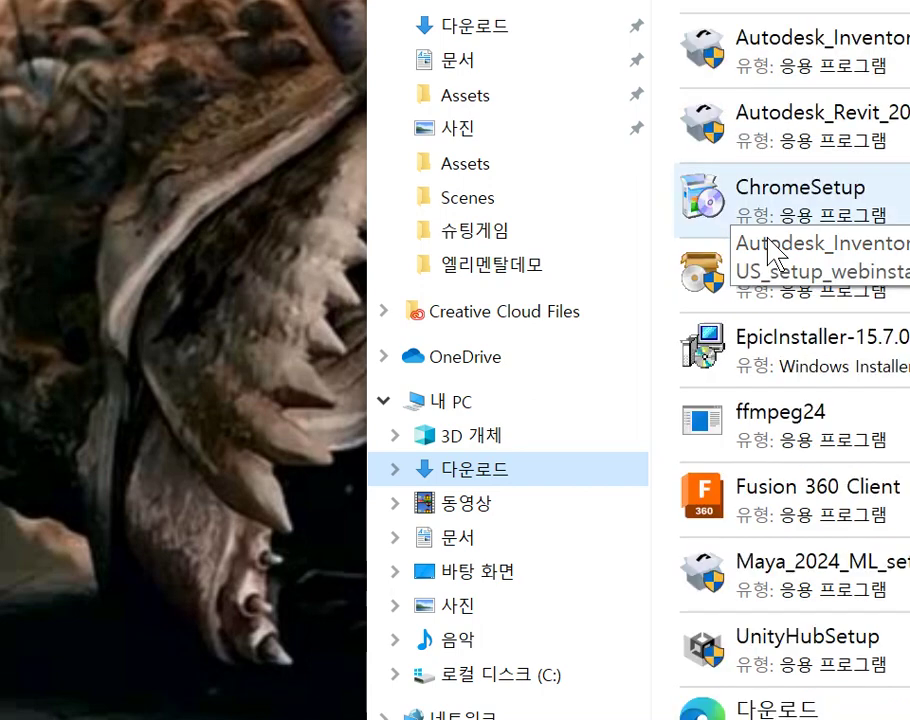
pyautogui.scroll(-3, 772, 240)
pyautogui.scroll(9, 770, 238)
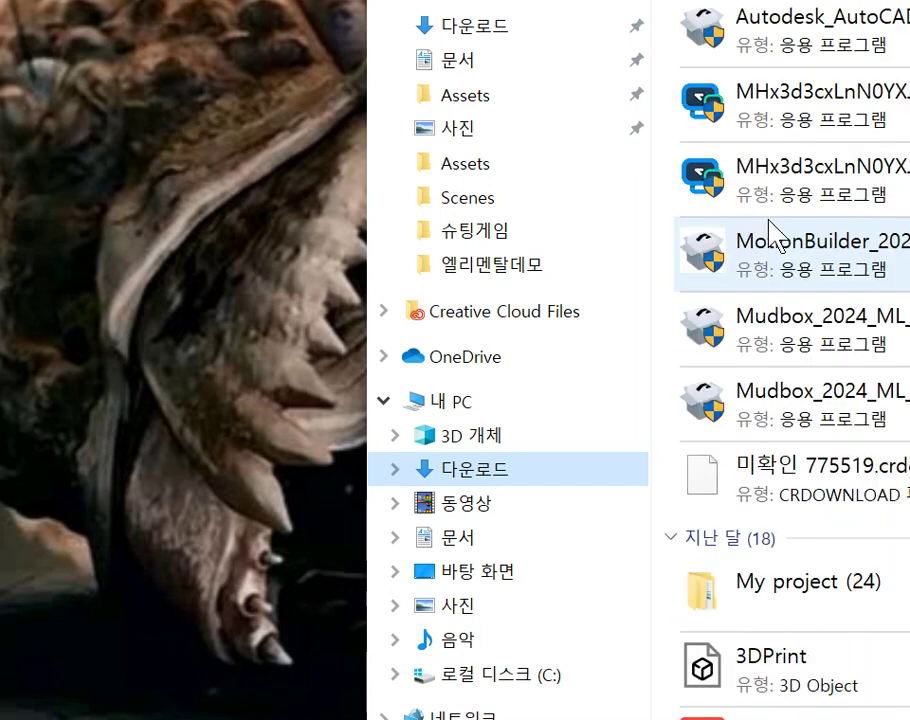
pyautogui.scroll(2, 770, 238)
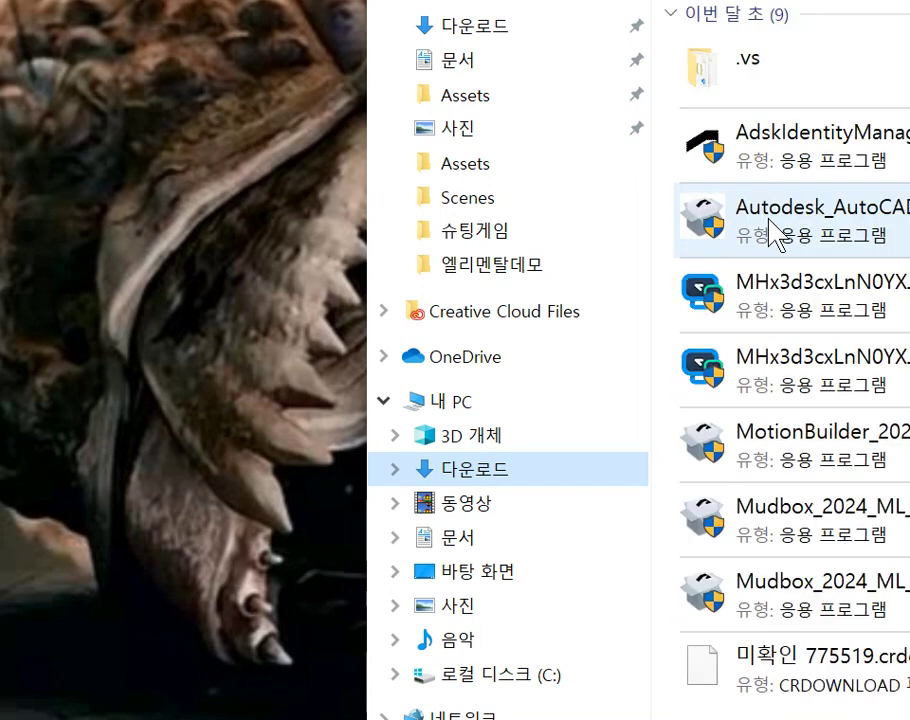
pyautogui.scroll(8, 770, 222)
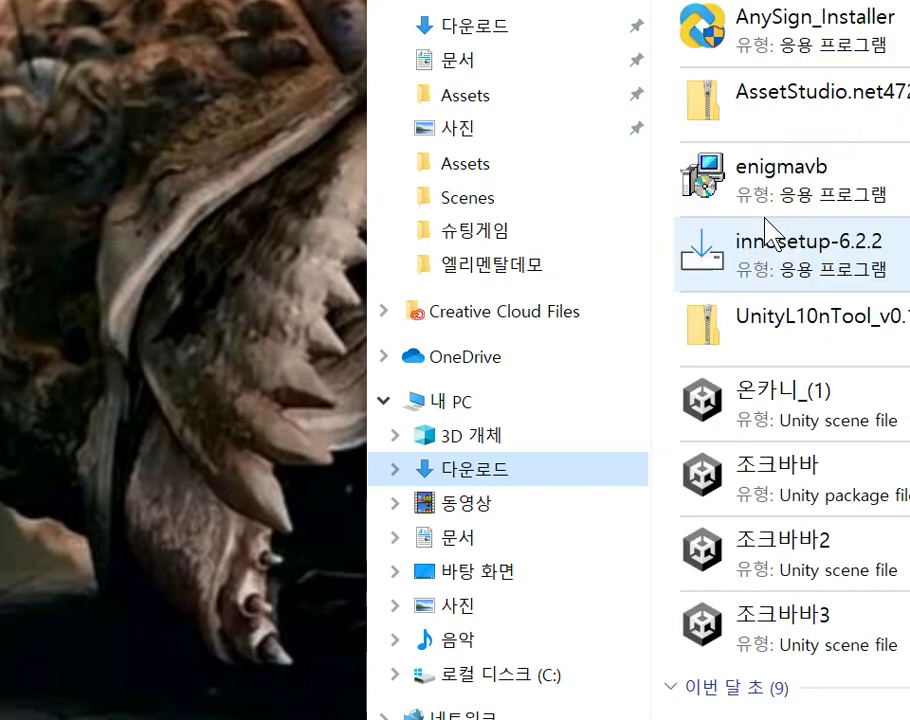
pyautogui.scroll(2, 765, 218)
pyautogui.scroll(12, 768, 225)
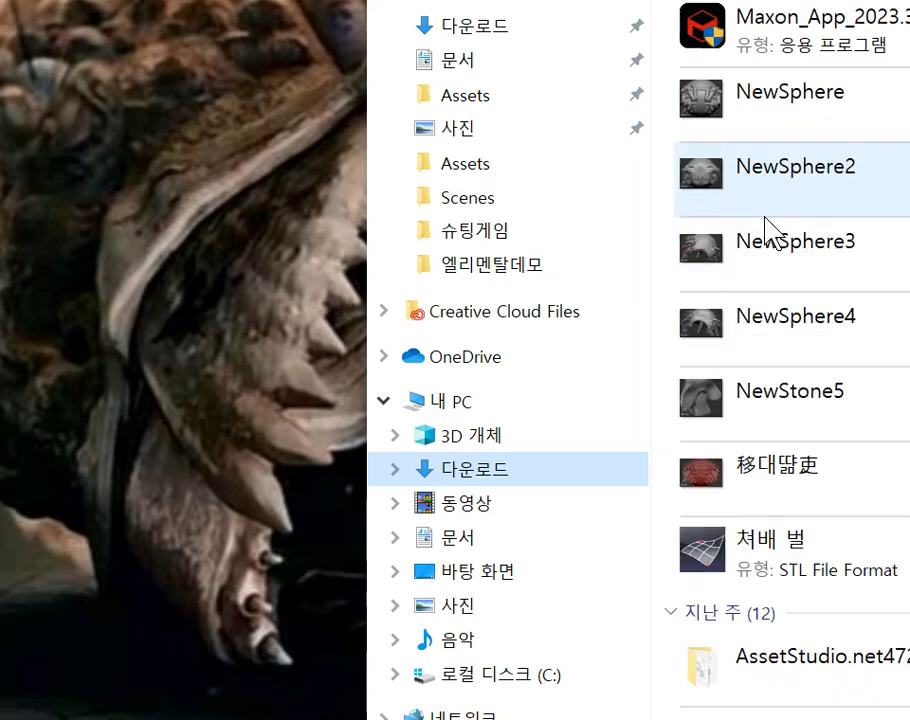
pyautogui.scroll(-18, 767, 225)
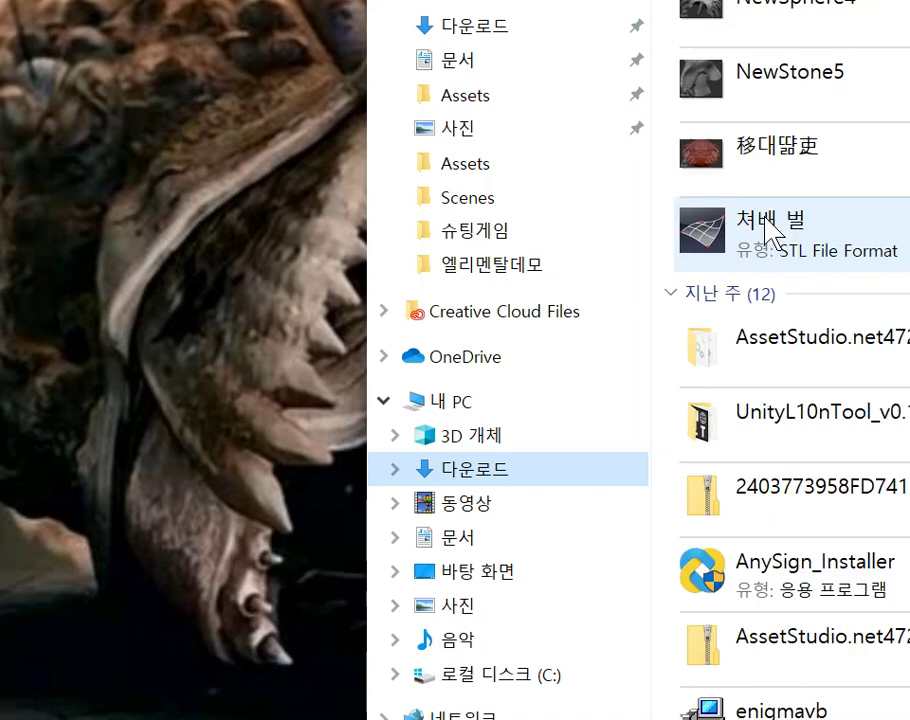
pyautogui.scroll(5, 768, 225)
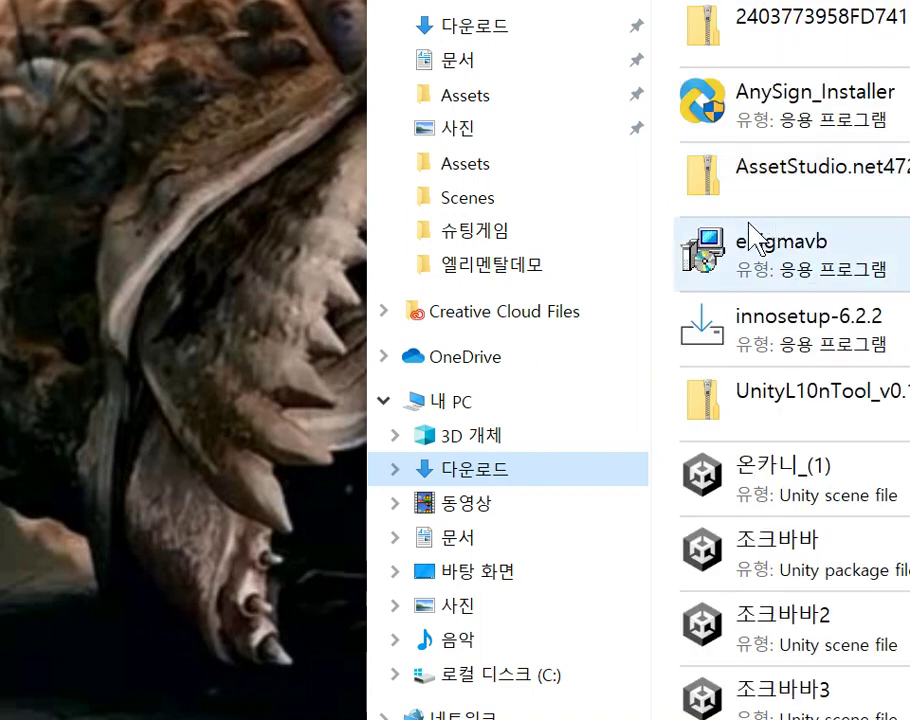
pyautogui.scroll(-5, 900, 280)
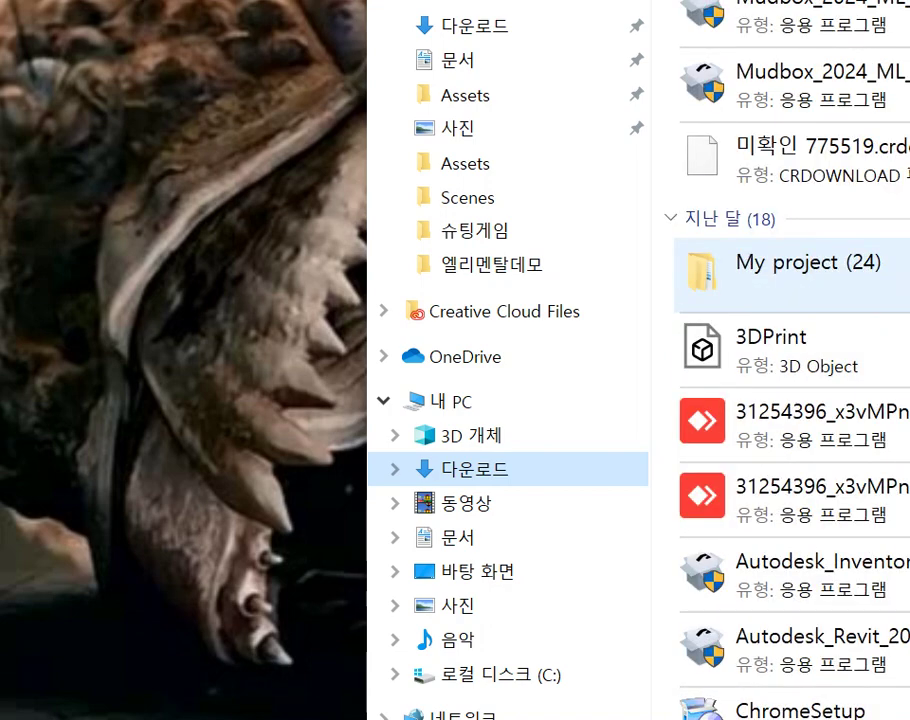
pyautogui.scroll(-3, 790, 275)
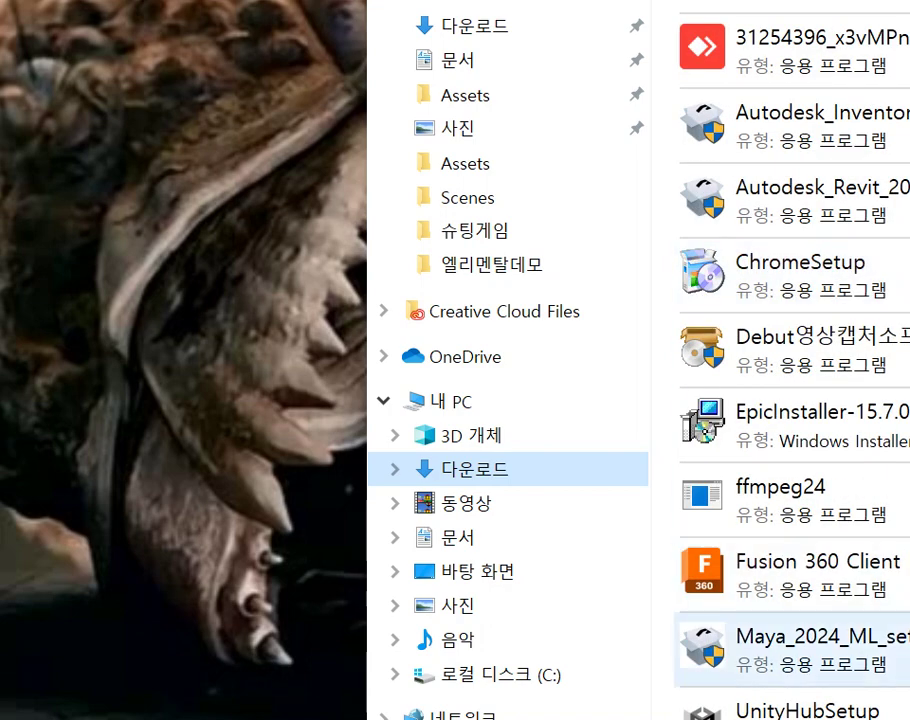
pyautogui.click(800, 648)
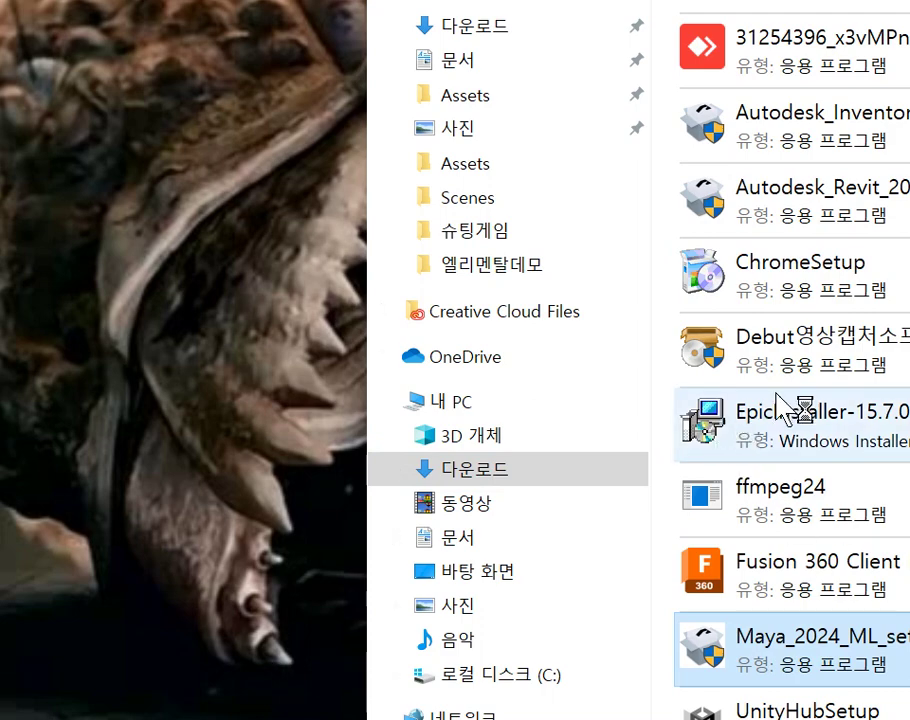
pyautogui.scroll(-3, 725, 400)
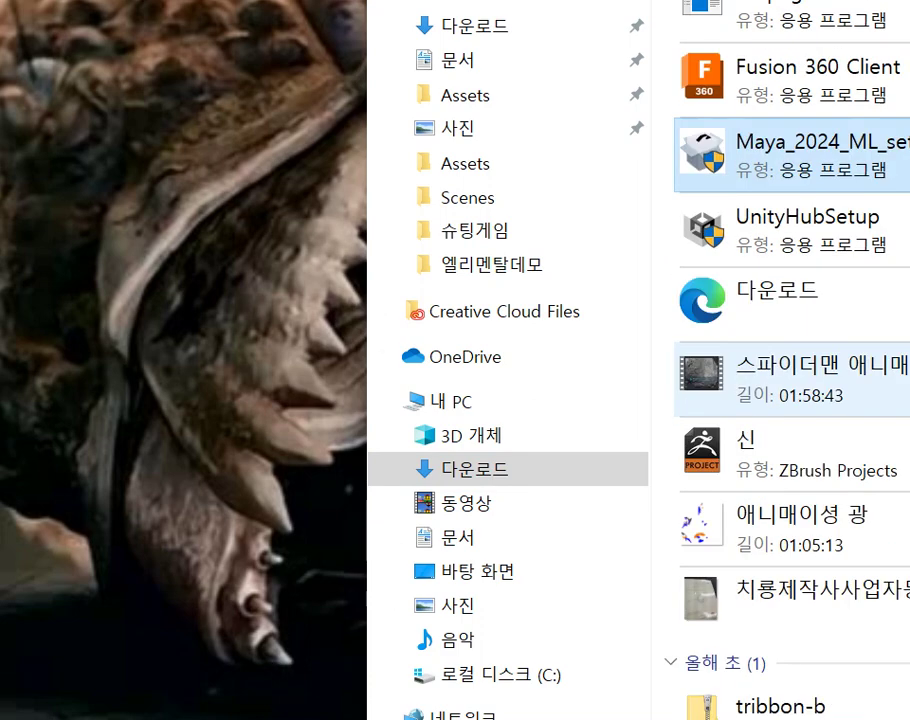
pyautogui.scroll(3, 790, 330)
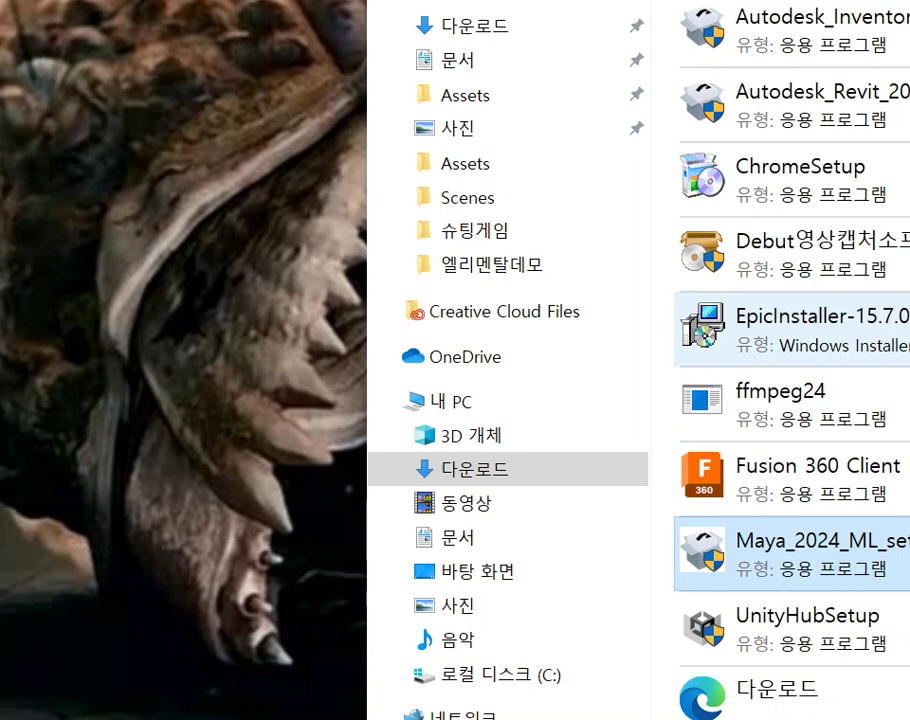
# Step: Run Maya_2024_ML_setup, close its 'already installed' notice, and reopen the Start menu
pyautogui.doubleClick(826, 545)
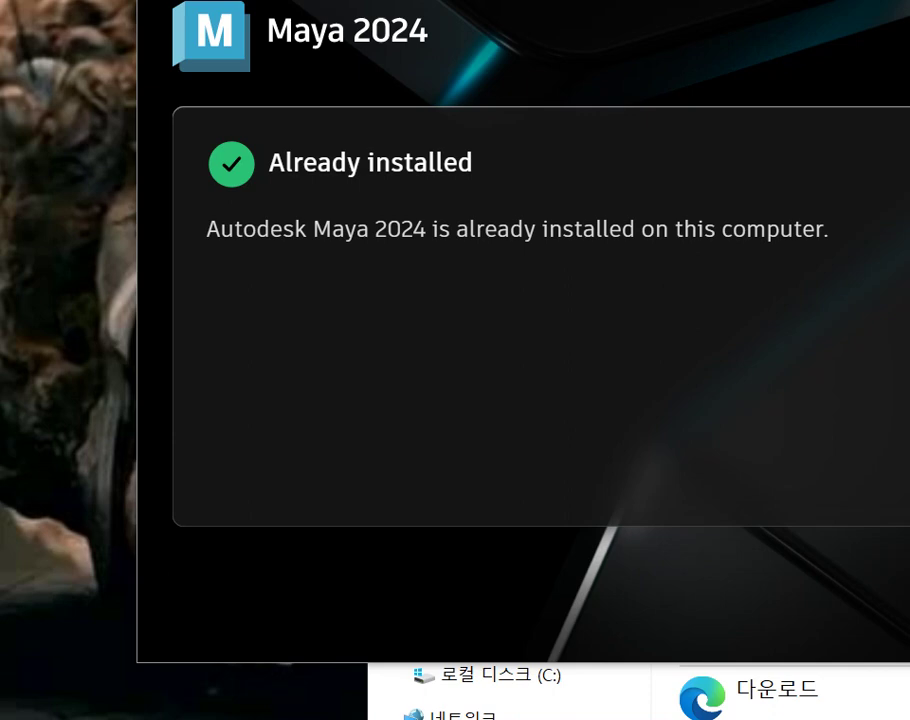
pyautogui.hotkey('alt', 'F4')
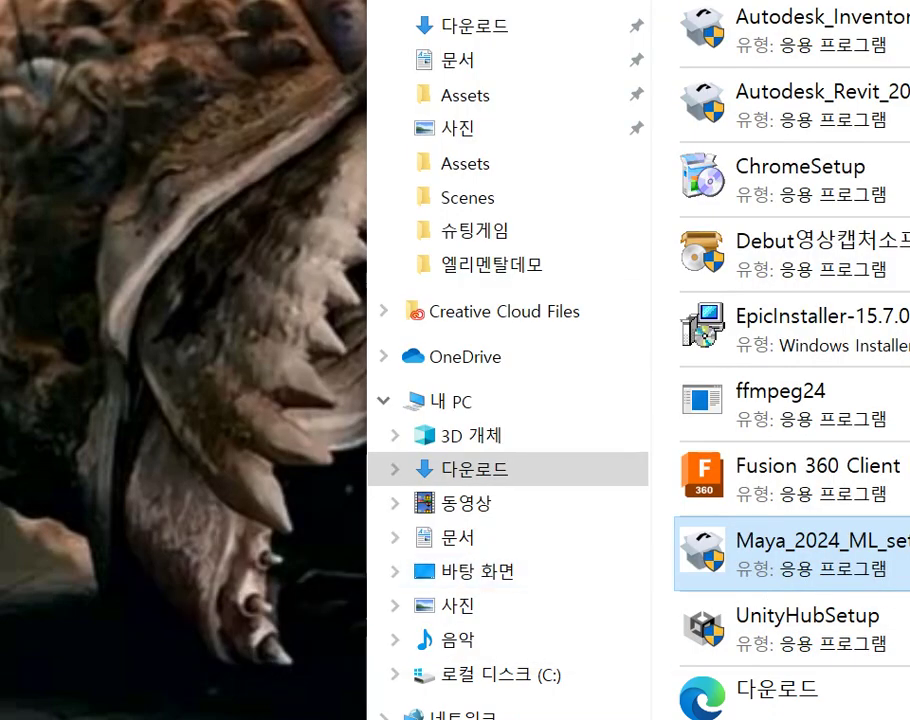
pyautogui.press('super')
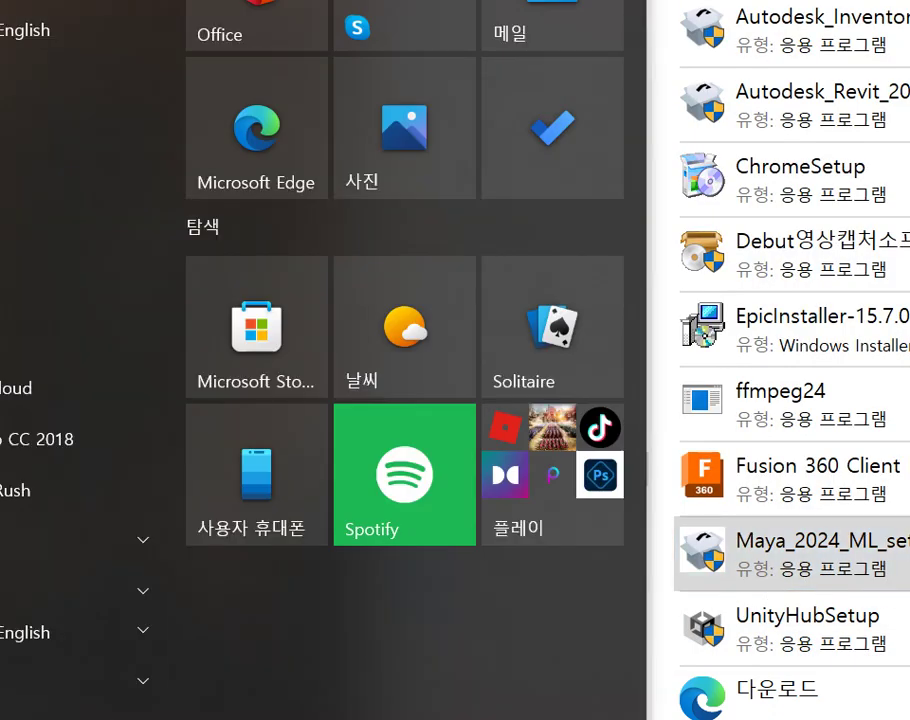
# Step: Search Windows for Maya and launch the Maya_2024_ML_setup_webinstall result
pyautogui.press('super+s')
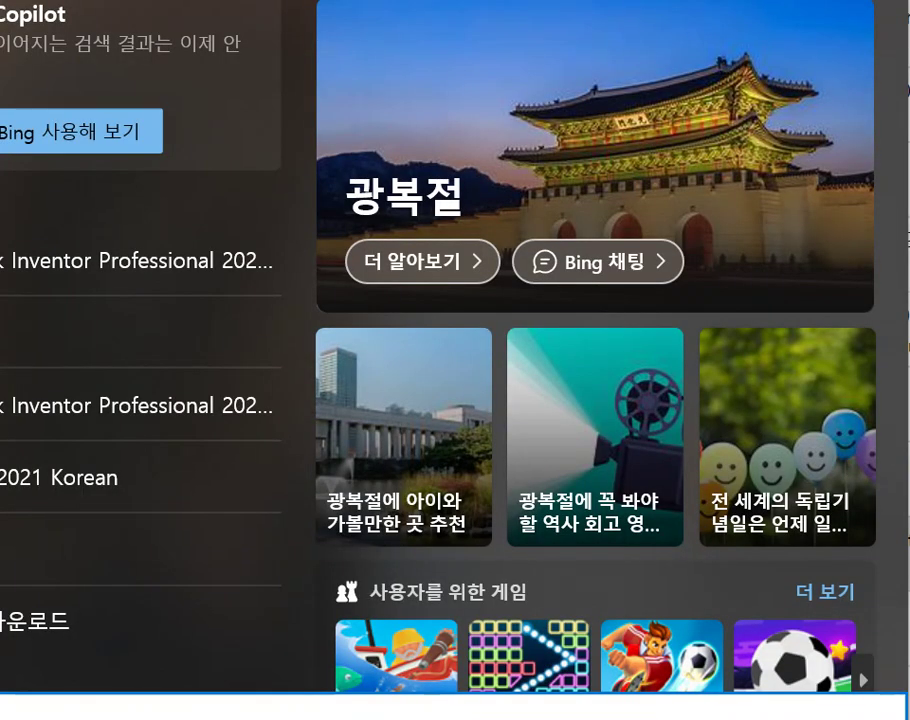
pyautogui.write('maxon')
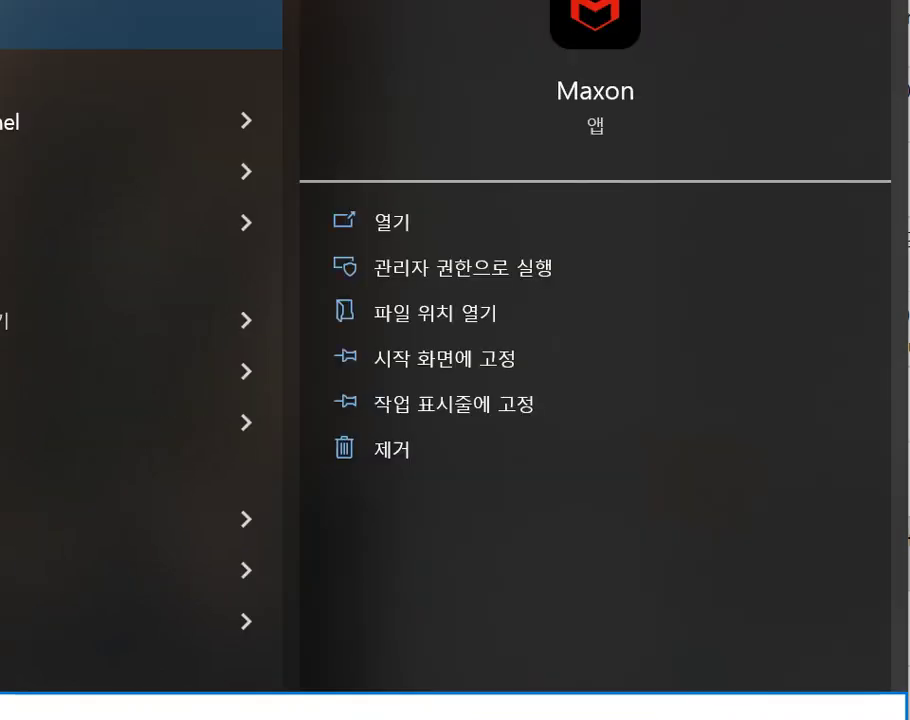
pyautogui.press('BackSpace')
pyautogui.press('BackSpace')
pyautogui.press('BackSpace')
pyautogui.write('ya')
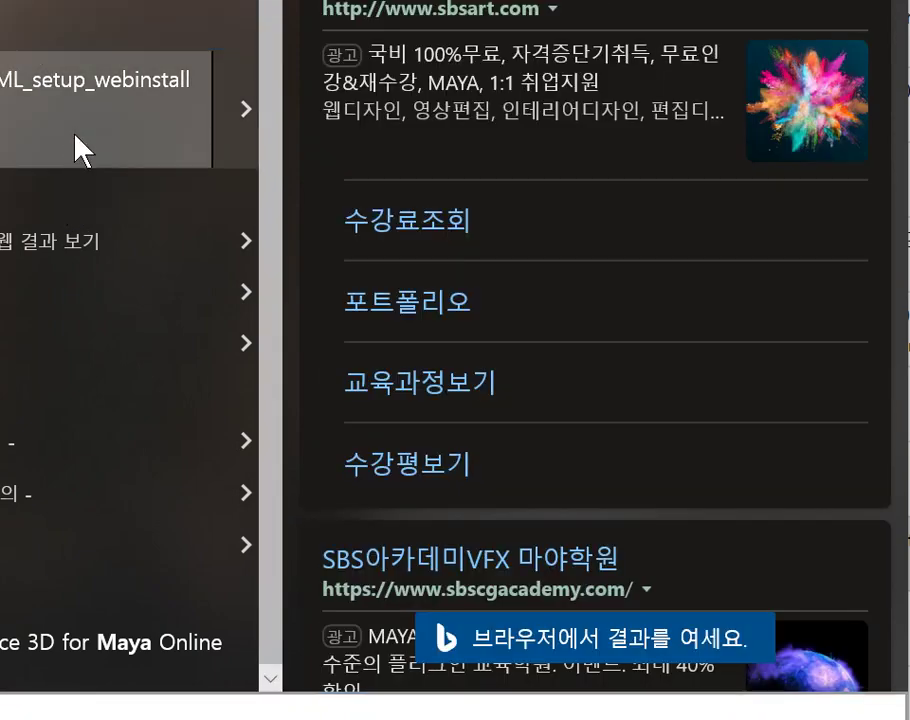
pyautogui.click(75, 150)
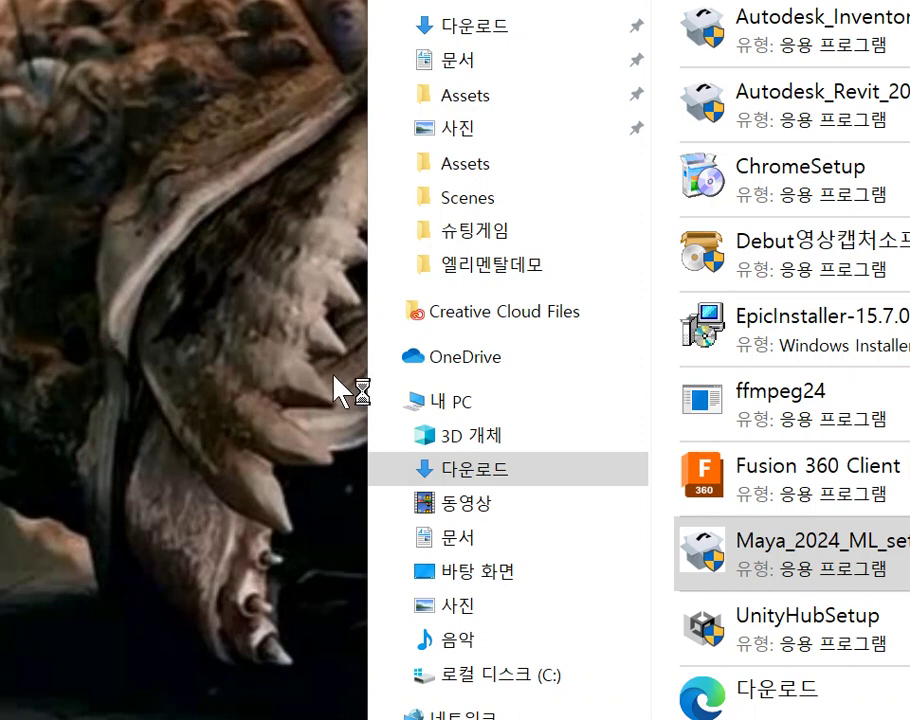
# Step: Scroll down the Downloads list and go to 로컬 디스크 (C:) in the navigation pane
pyautogui.scroll(-15, 676, 209)
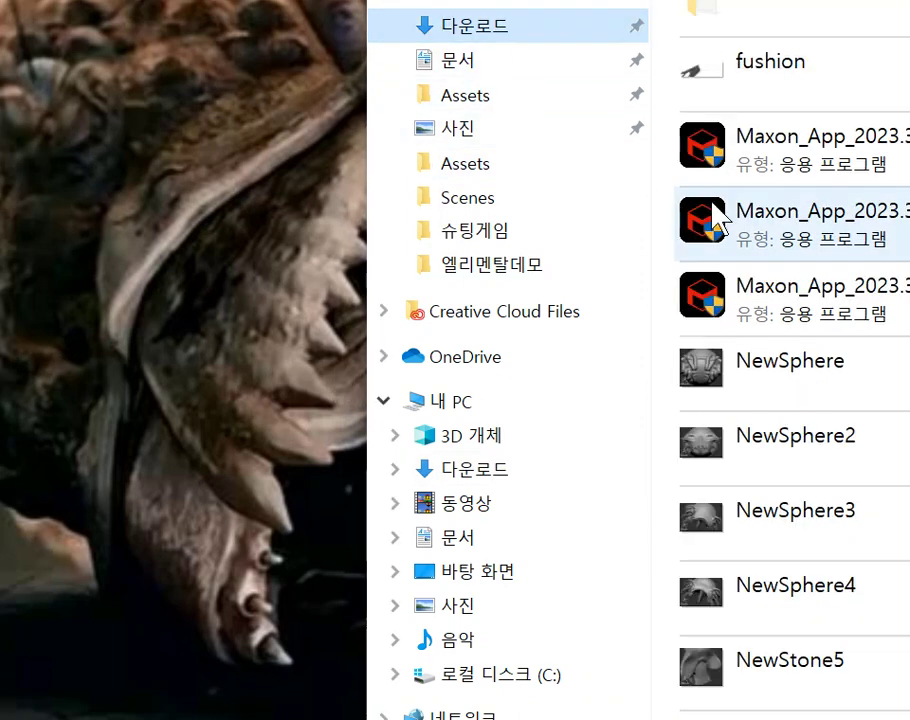
pyautogui.scroll(-10, 826, 155)
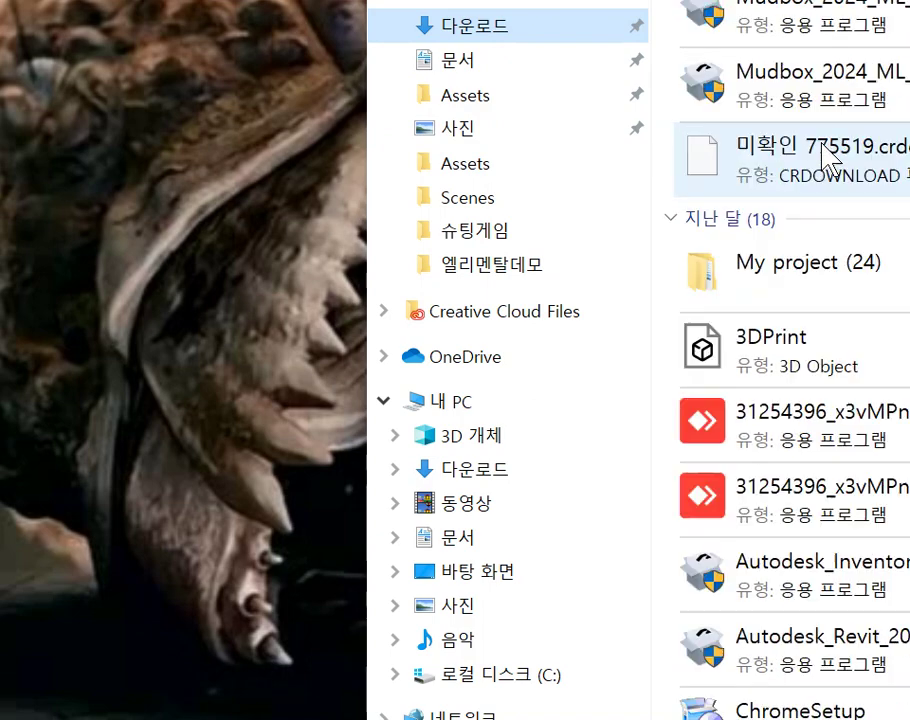
pyautogui.scroll(-5, 590, 400)
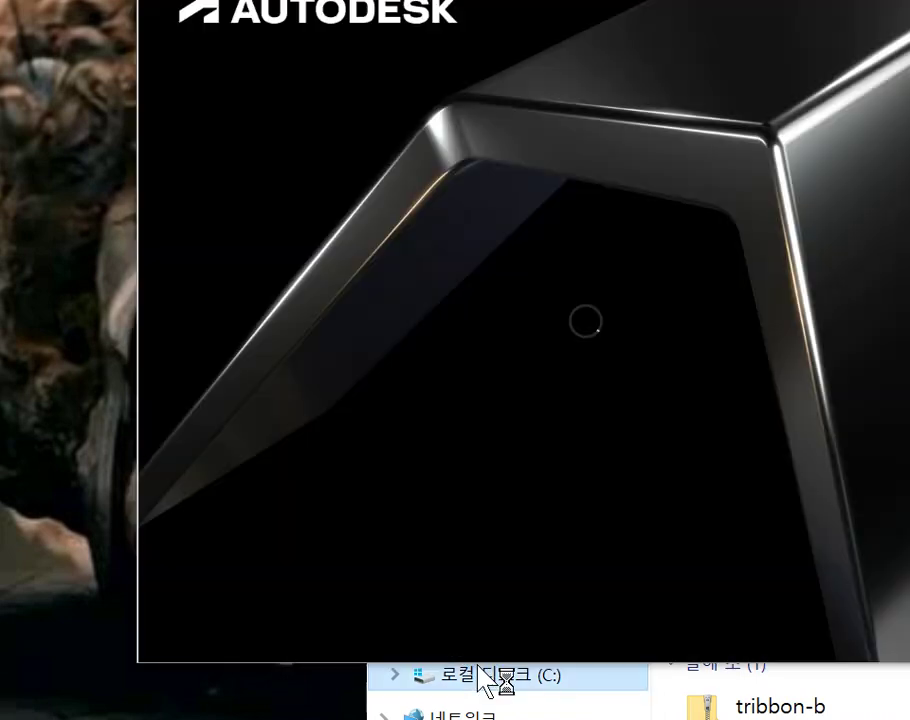
pyautogui.click(483, 675)
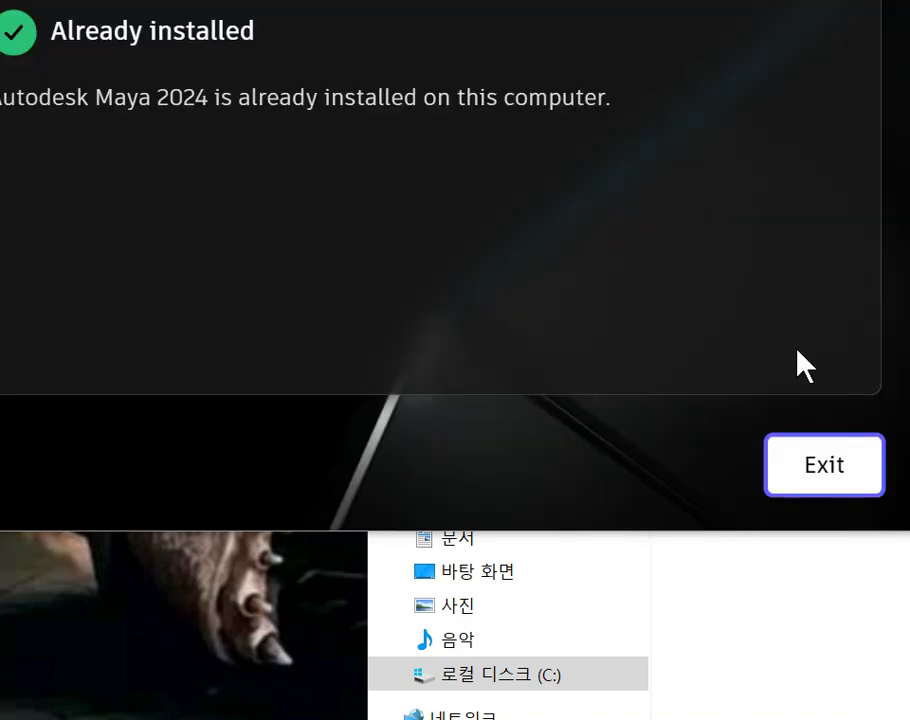
# Step: Exit the Maya already-installed notice and close File Explorer to reveal the desktop
pyautogui.click(794, 461)
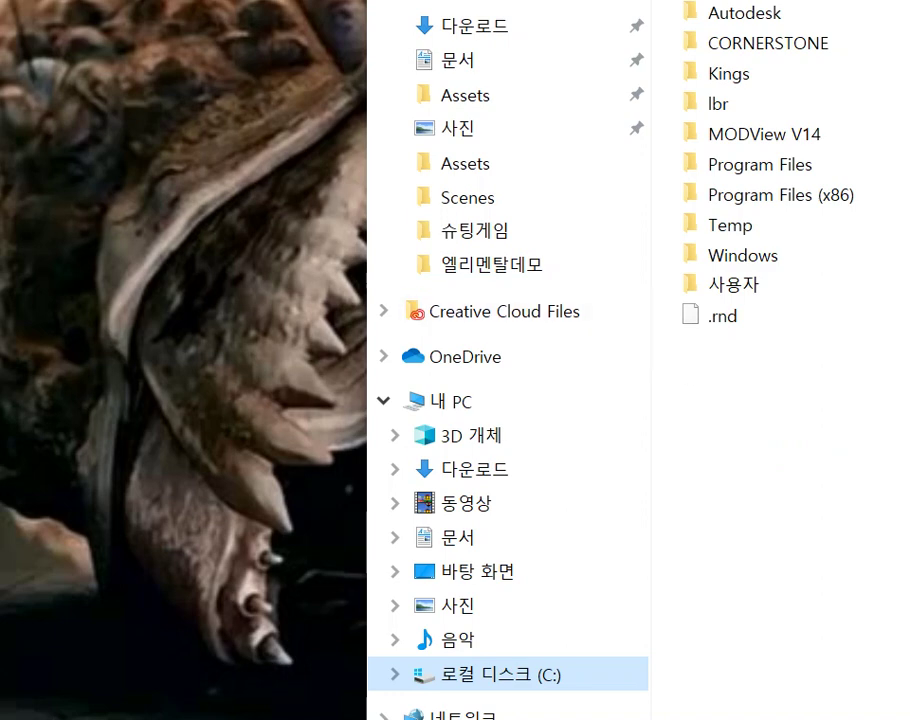
pyautogui.hotkey('alt', 'F4')
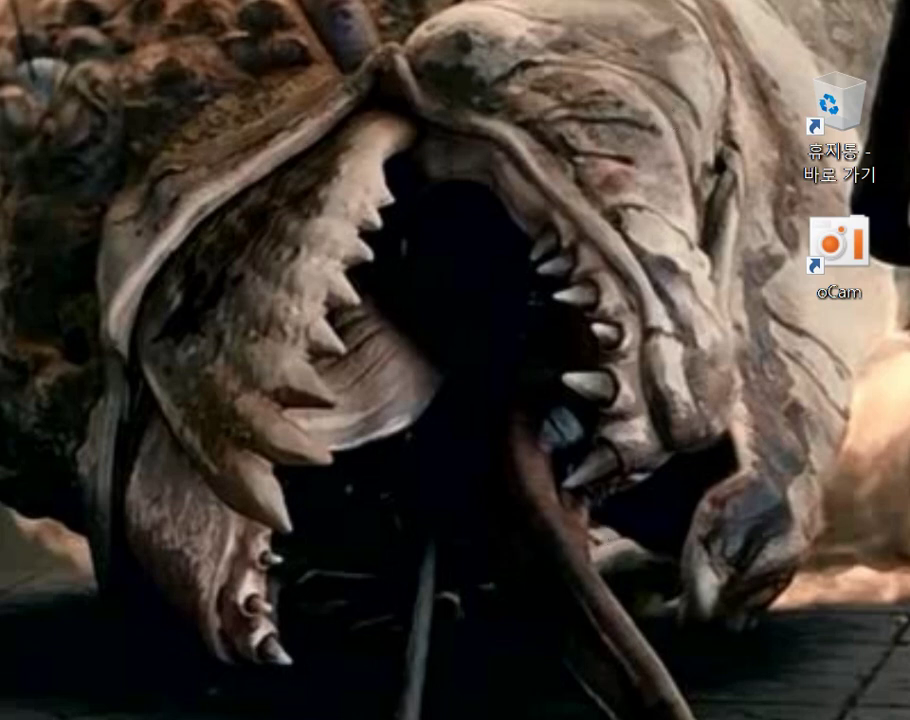
# Step: From the Start menu, open the maya folder in Documents, then switch to Downloads
pyautogui.press('super')
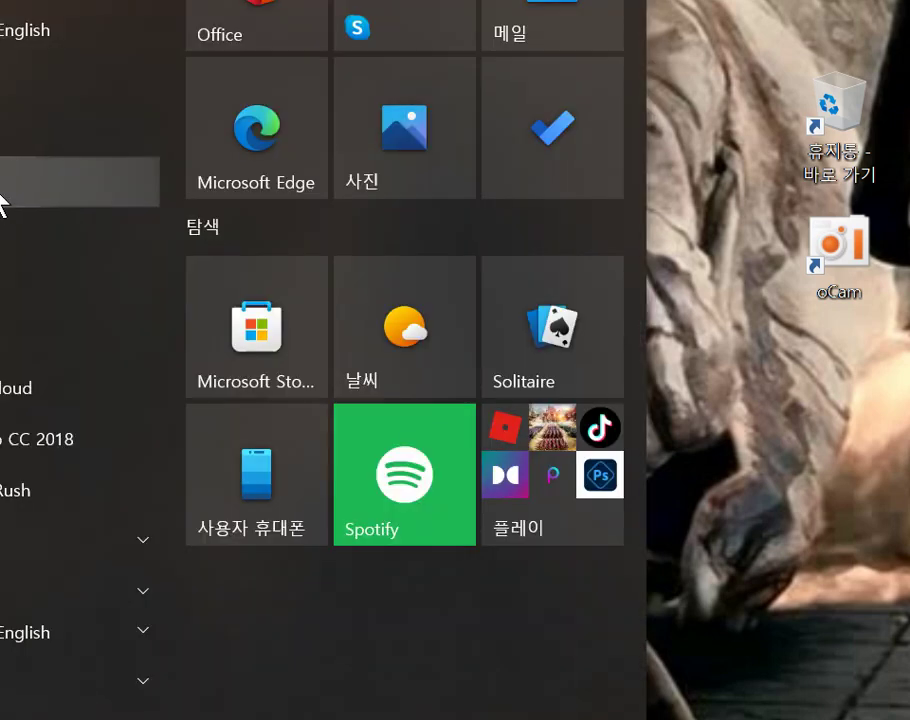
pyautogui.click(70, 470)
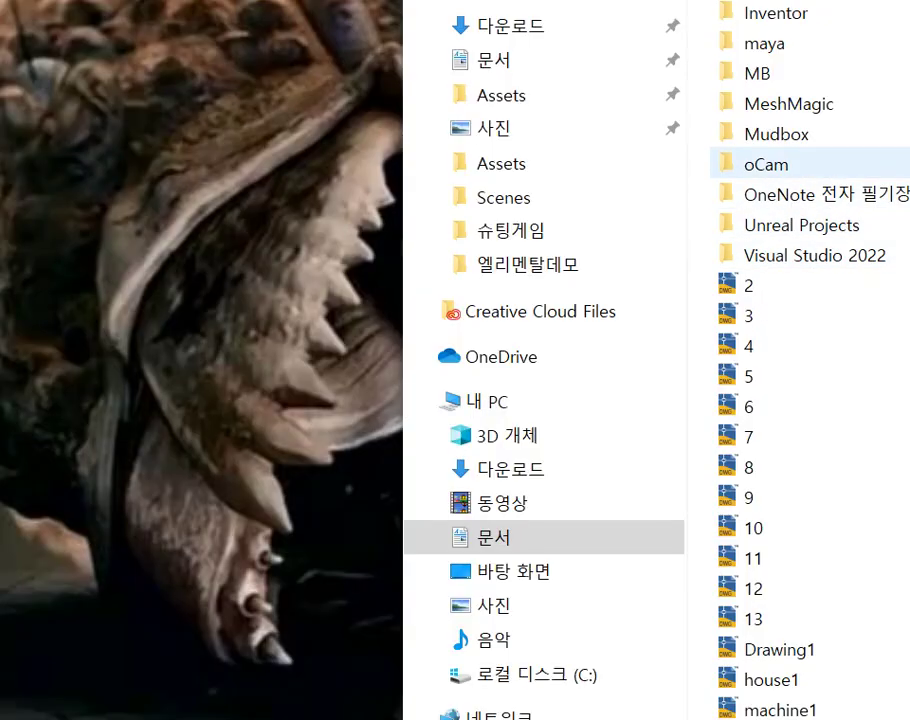
pyautogui.doubleClick(764, 43)
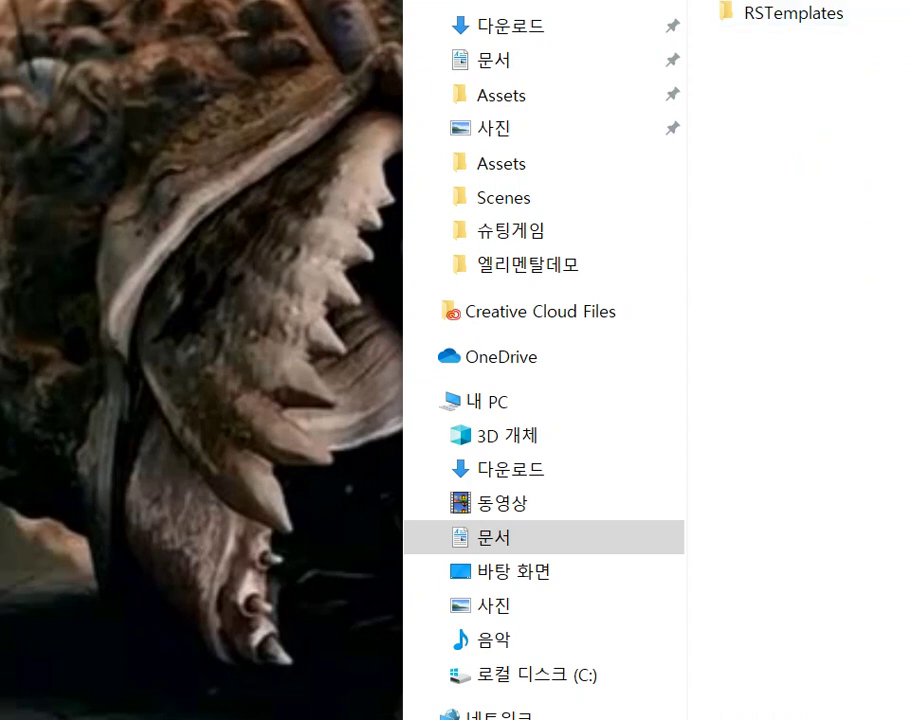
pyautogui.click(541, 30)
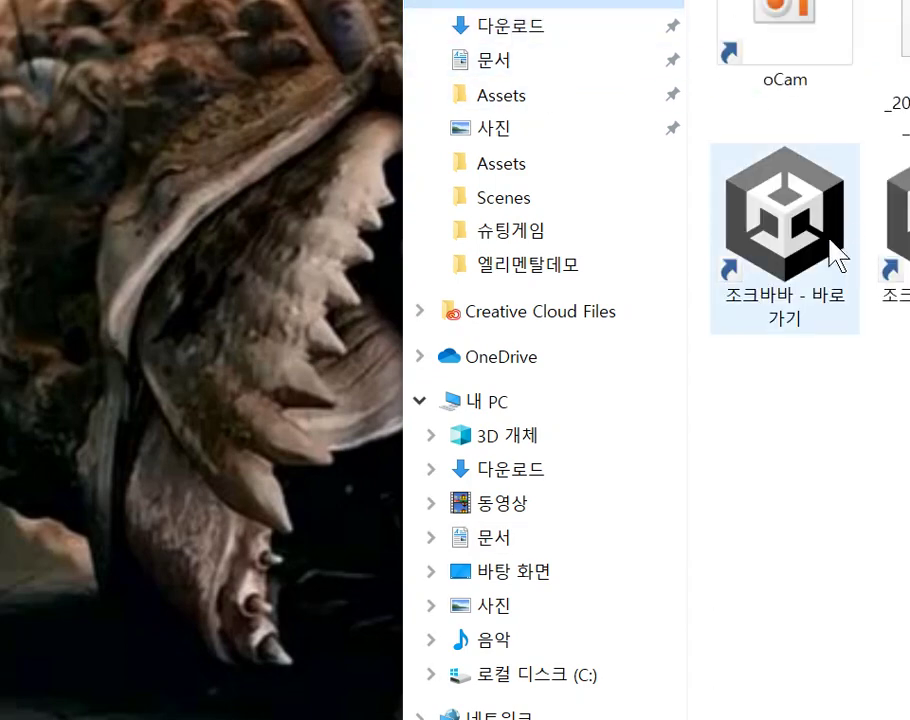
pyautogui.click(516, 488)
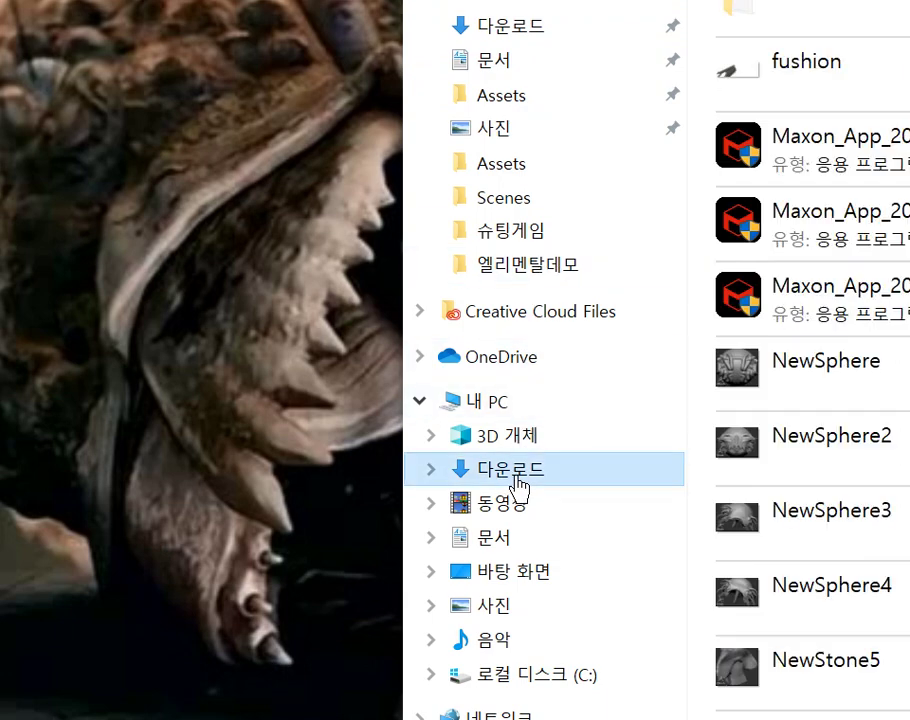
# Step: Browse via 동영상 and 문서 into Documents > maya > RSTemplates
pyautogui.click(518, 512)
pyautogui.click(520, 540)
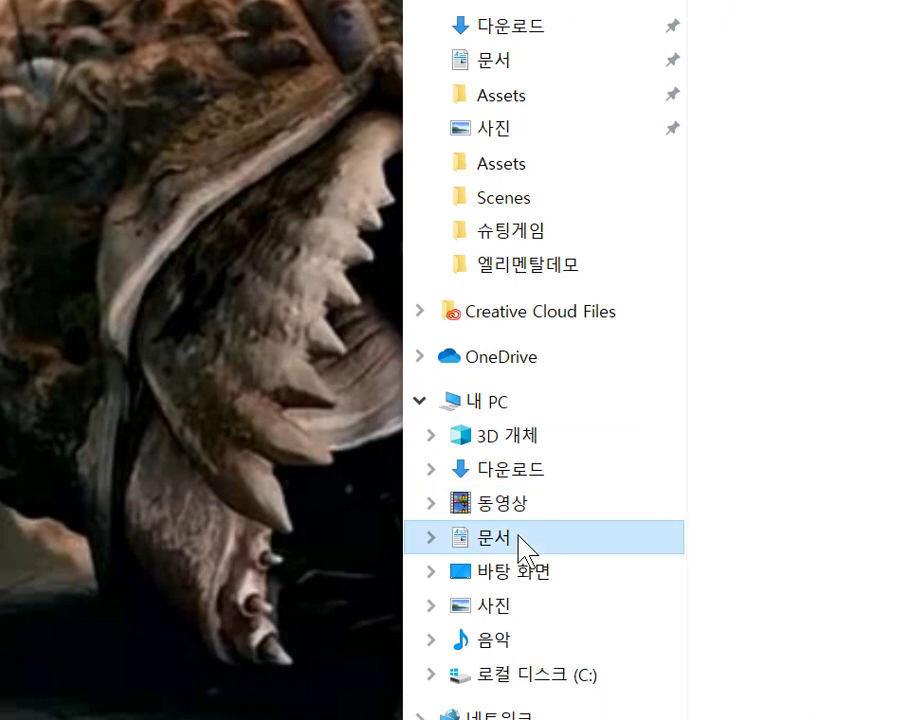
pyautogui.scroll(-5, 870, 320)
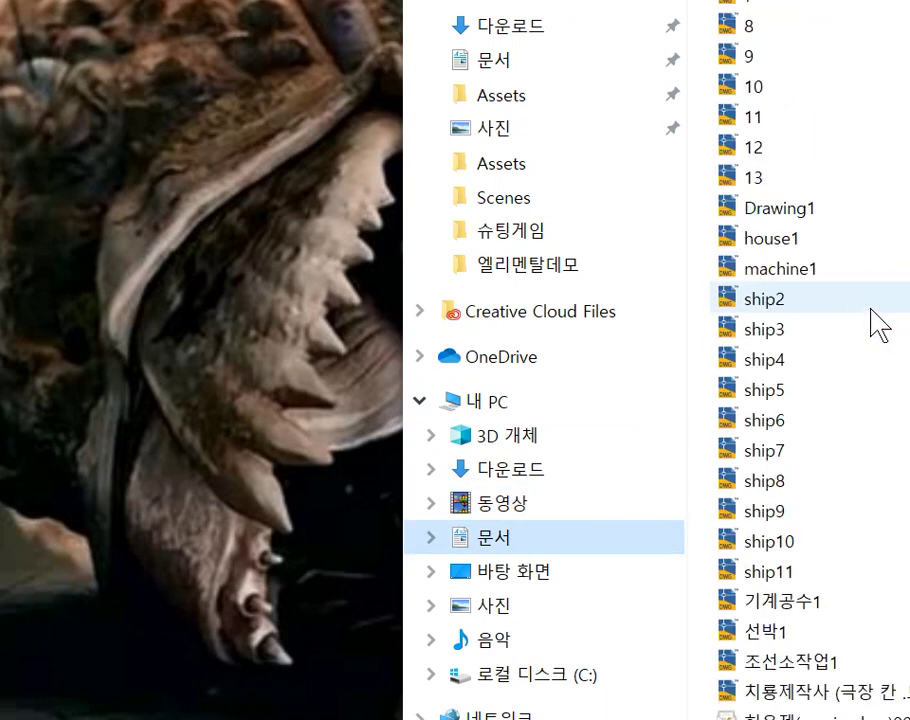
pyautogui.scroll(5, 866, 322)
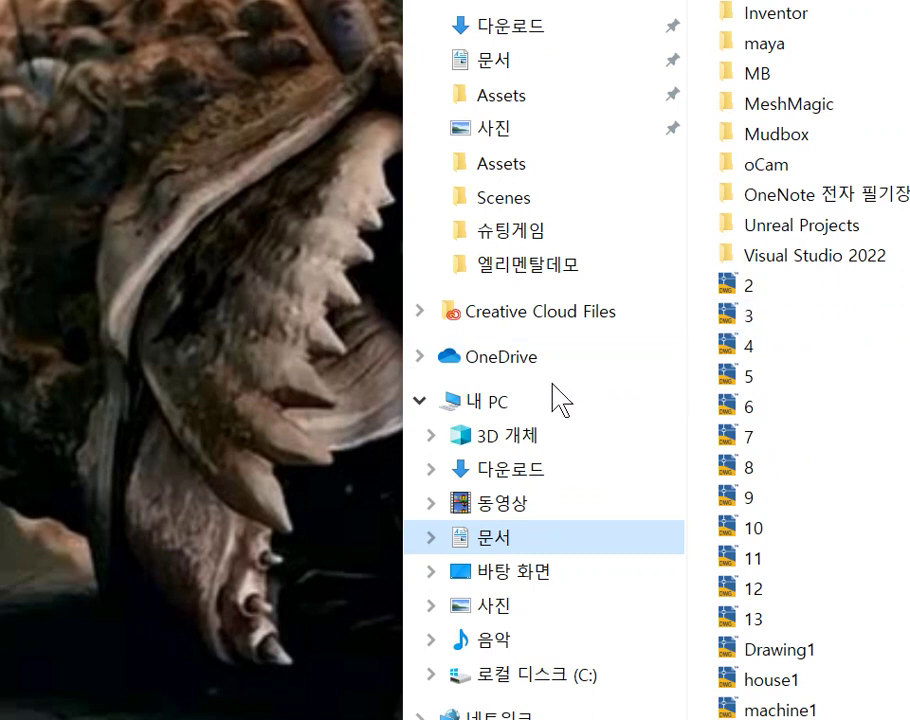
pyautogui.doubleClick(772, 44)
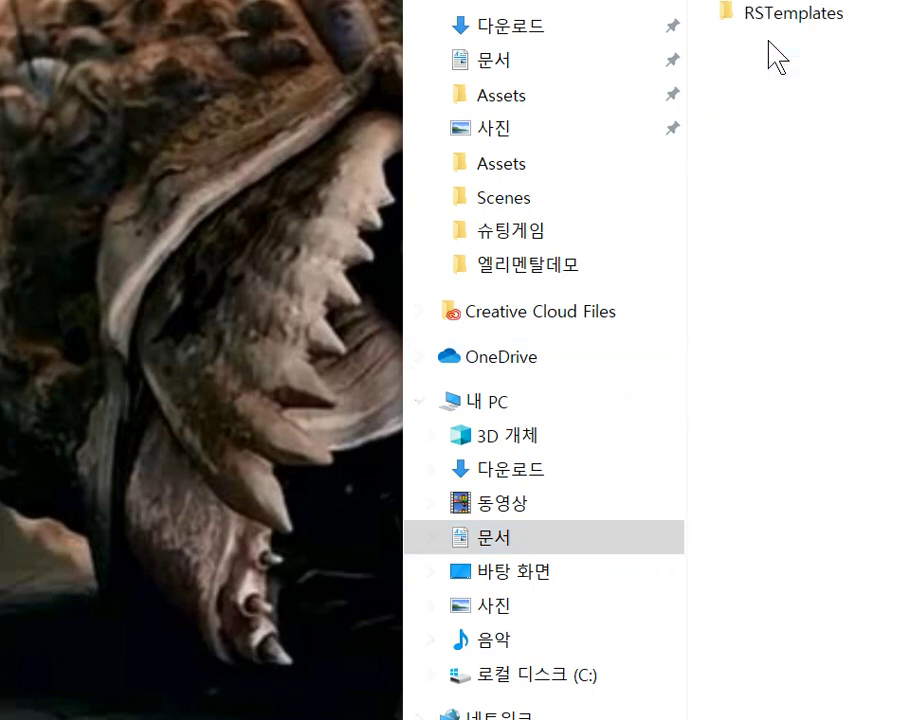
pyautogui.doubleClick(770, 16)
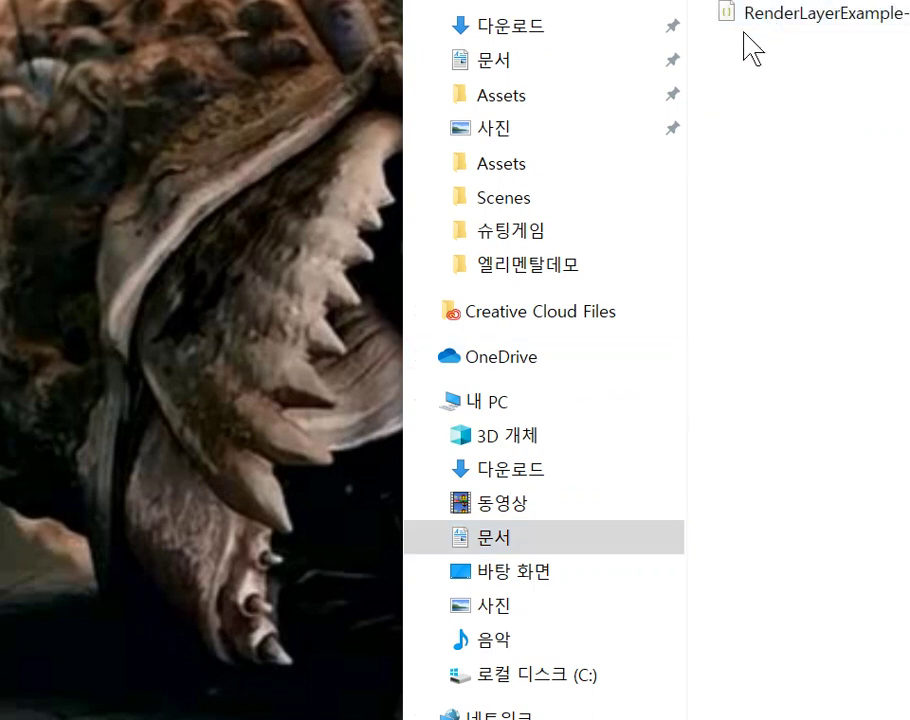
# Step: Go back to the maya folder, close File Explorer, and bring up the Start menu
pyautogui.hotkey('alt', 'Left')
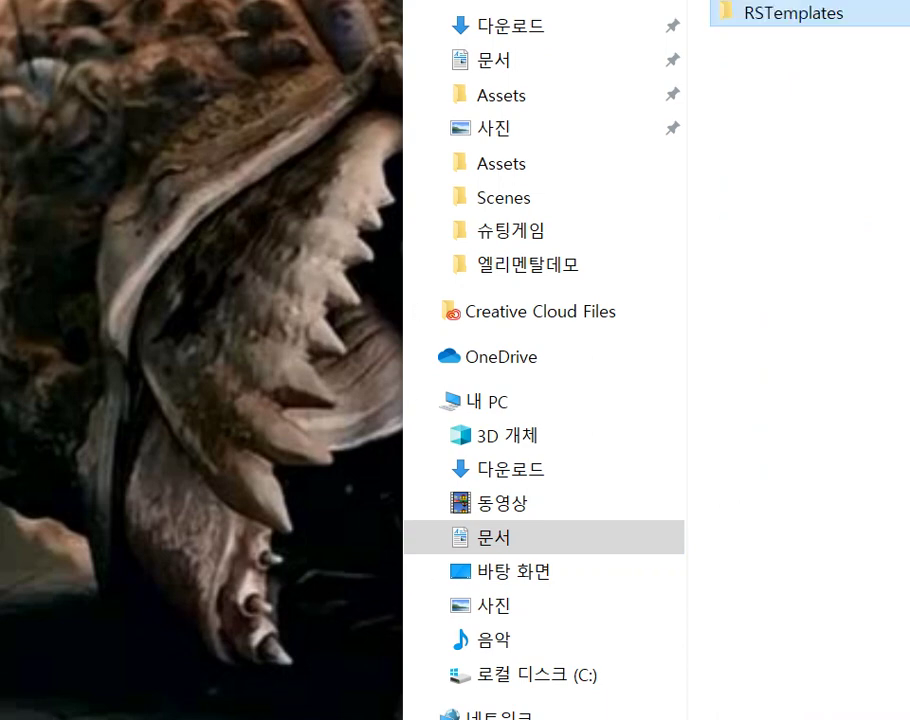
pyautogui.hotkey('alt', 'F4')
pyautogui.press('super')
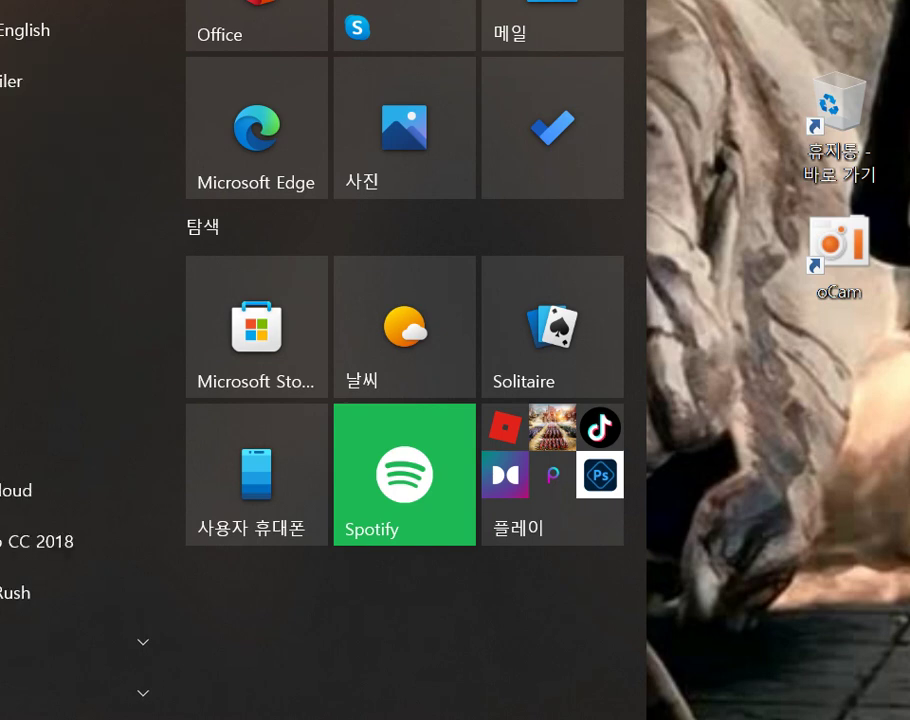
# Step: Scroll the Start app list, expand a program folder, then close Start and reopen File Explorer
pyautogui.scroll(-15, 80, 284)
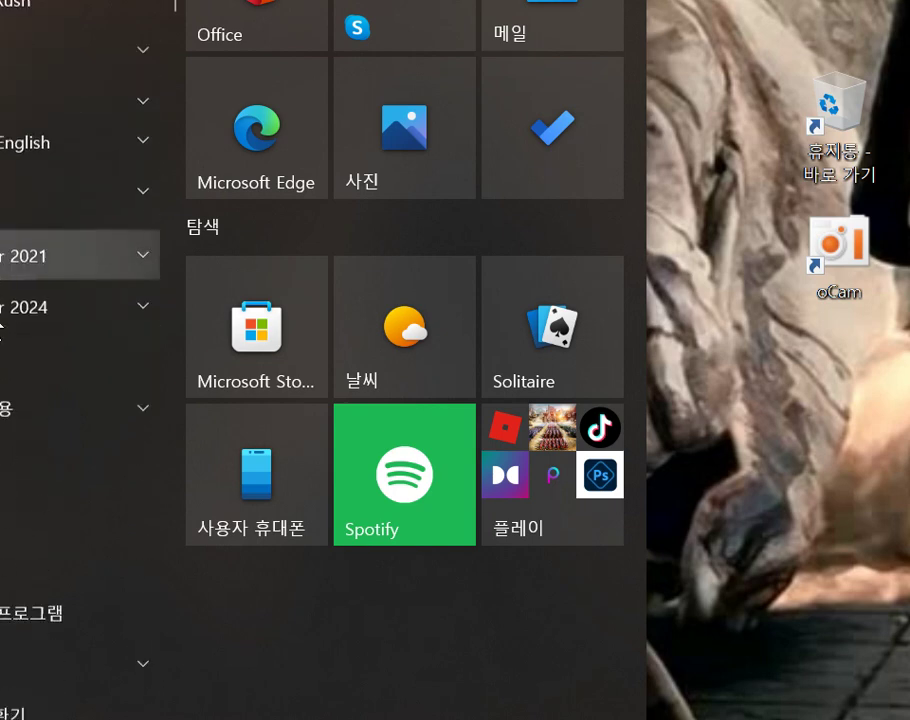
pyautogui.scroll(-15, 2, 333)
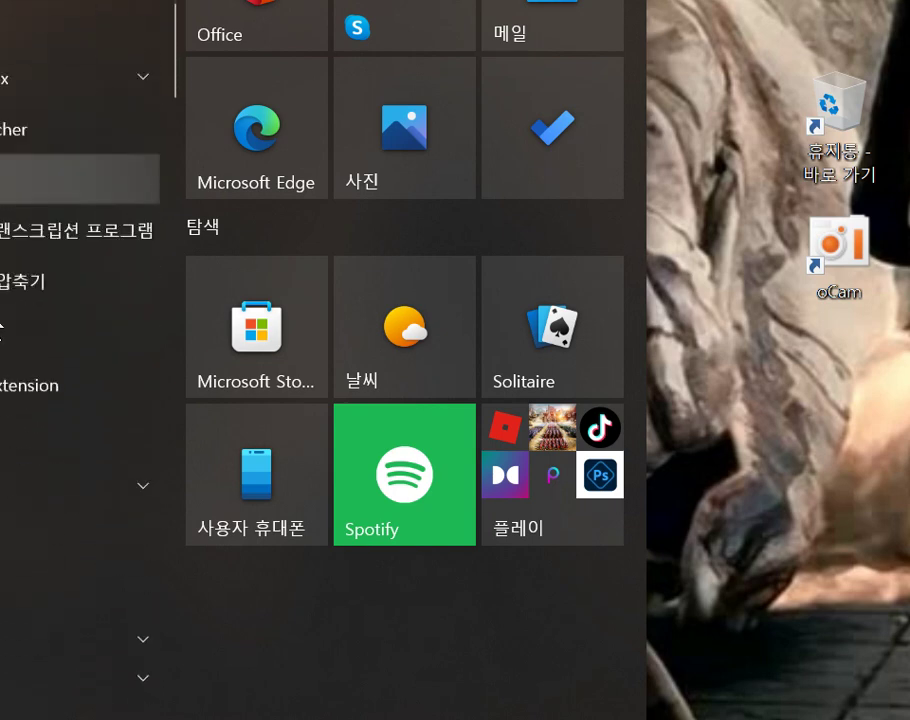
pyautogui.scroll(-3, 2, 333)
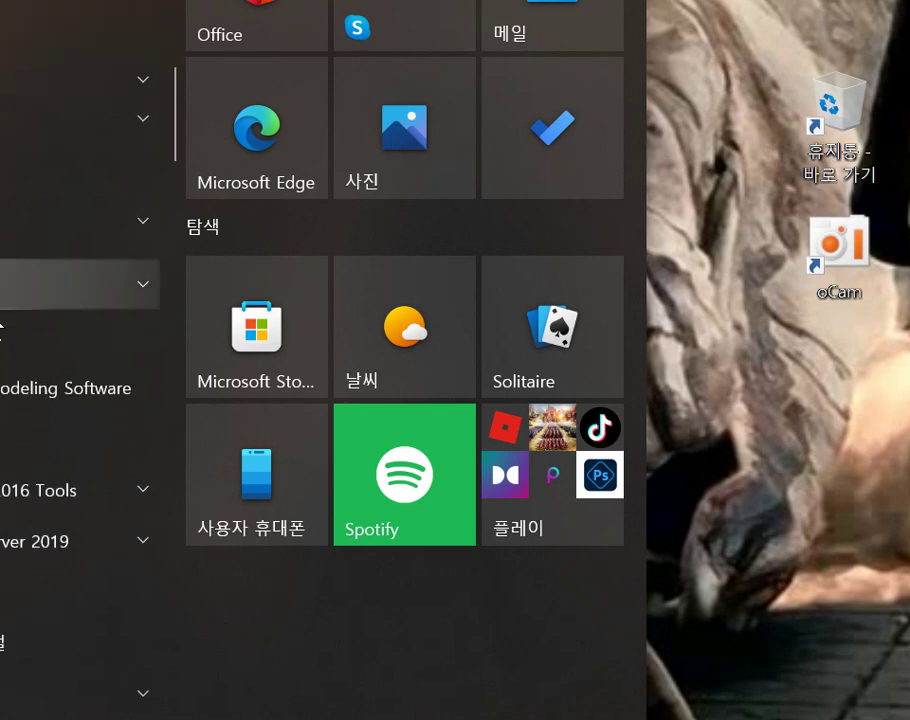
pyautogui.scroll(-12, 2, 330)
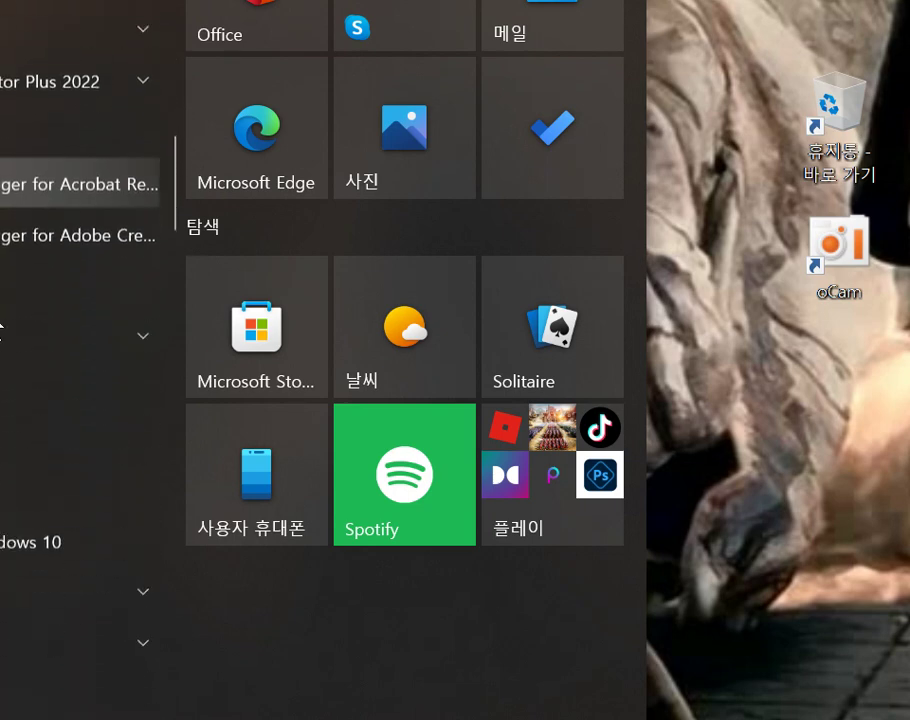
pyautogui.scroll(-18, 2, 330)
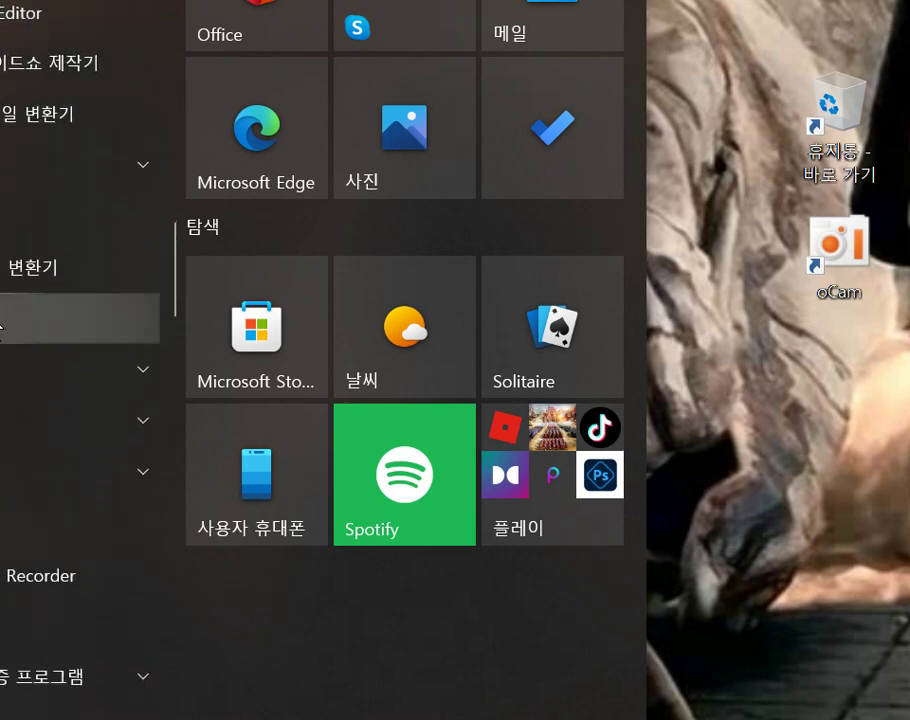
pyautogui.scroll(-20, 2, 327)
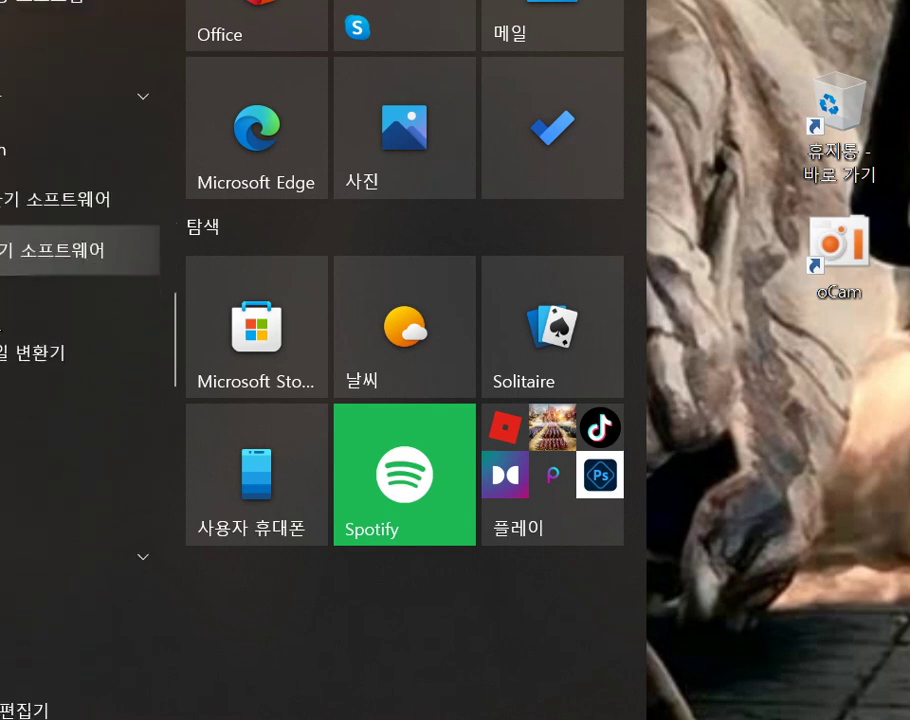
pyautogui.scroll(-12, 60, 300)
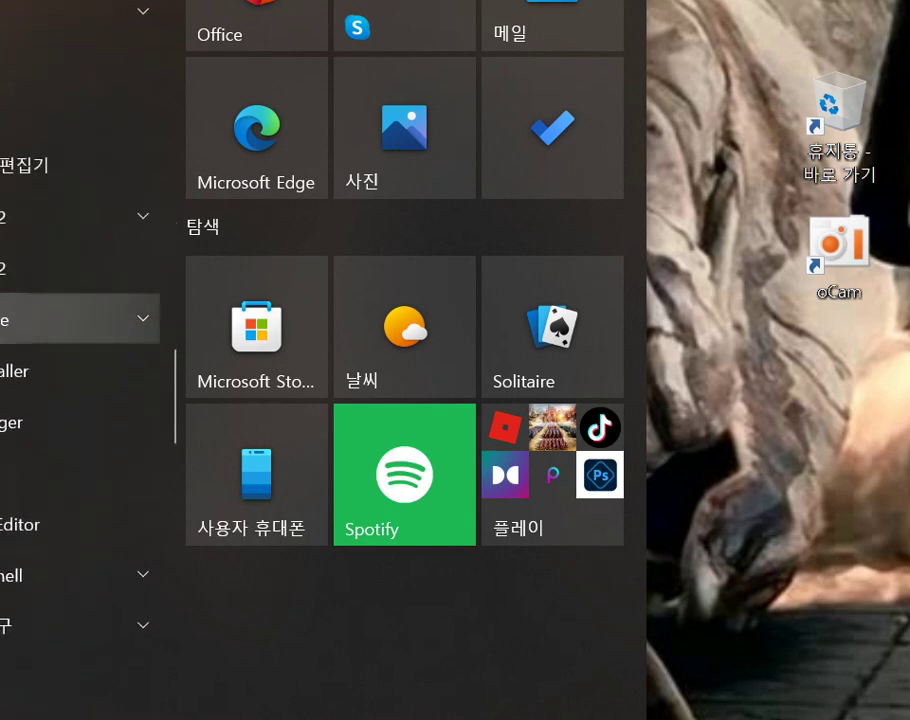
pyautogui.scroll(-3, 60, 310)
pyautogui.scroll(-10, 80, 360)
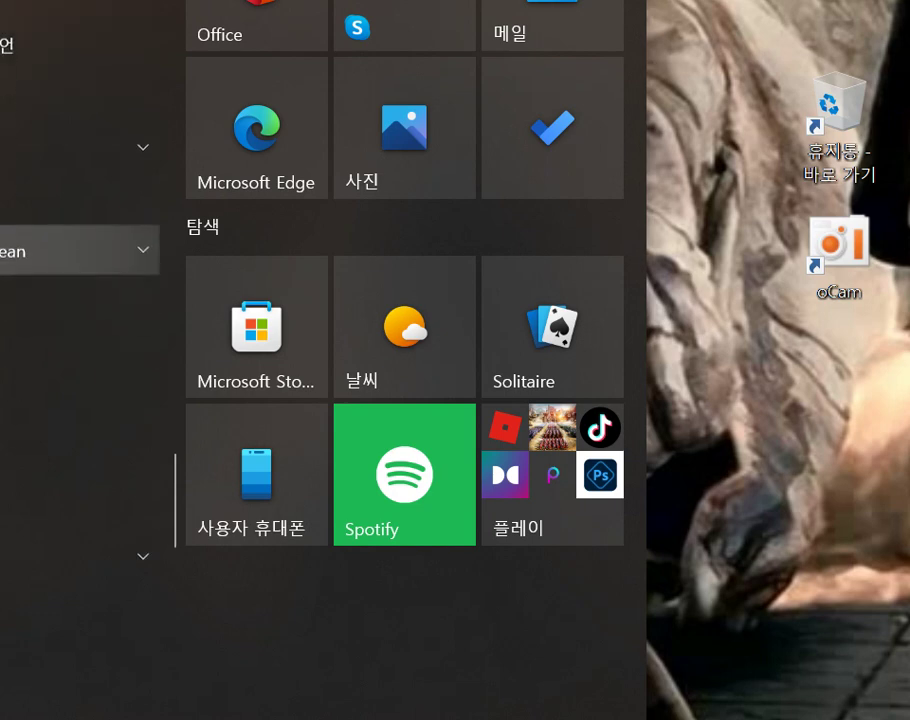
pyautogui.scroll(-8, 80, 360)
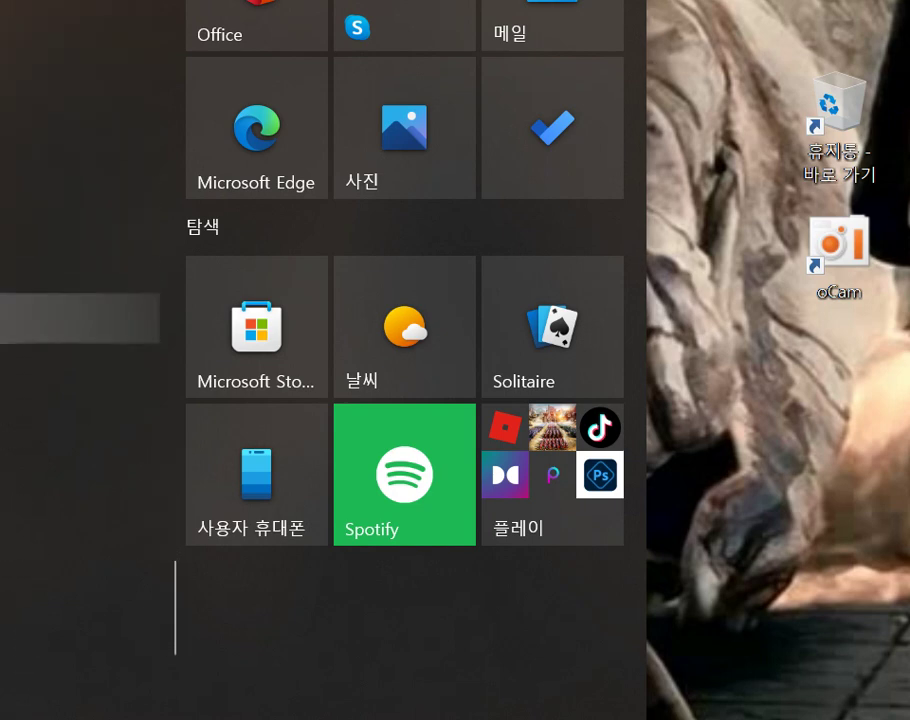
pyautogui.scroll(-2, 5, 300)
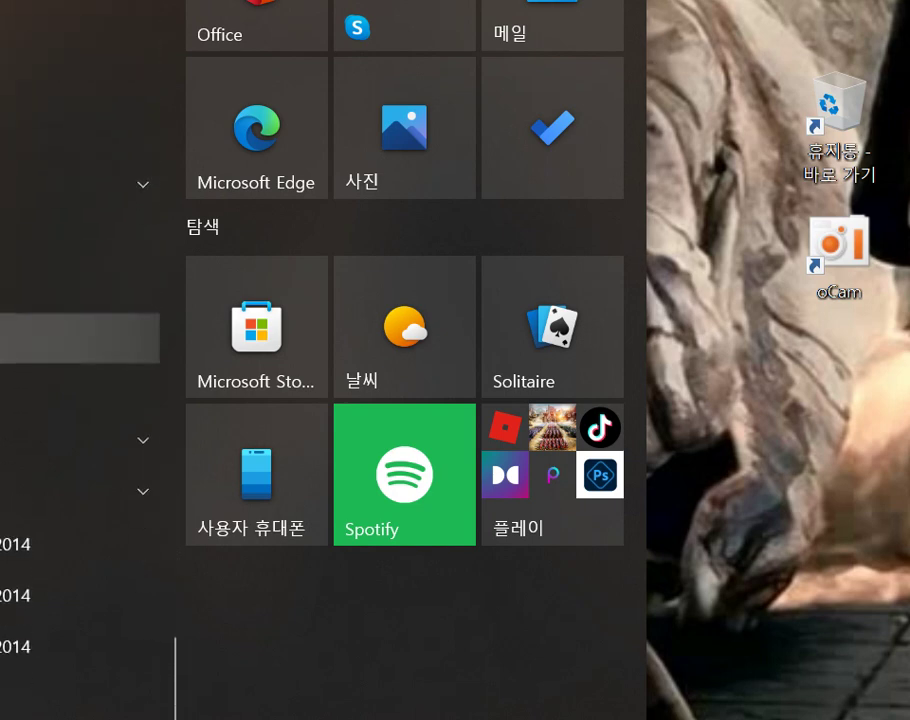
pyautogui.click(2, 453)
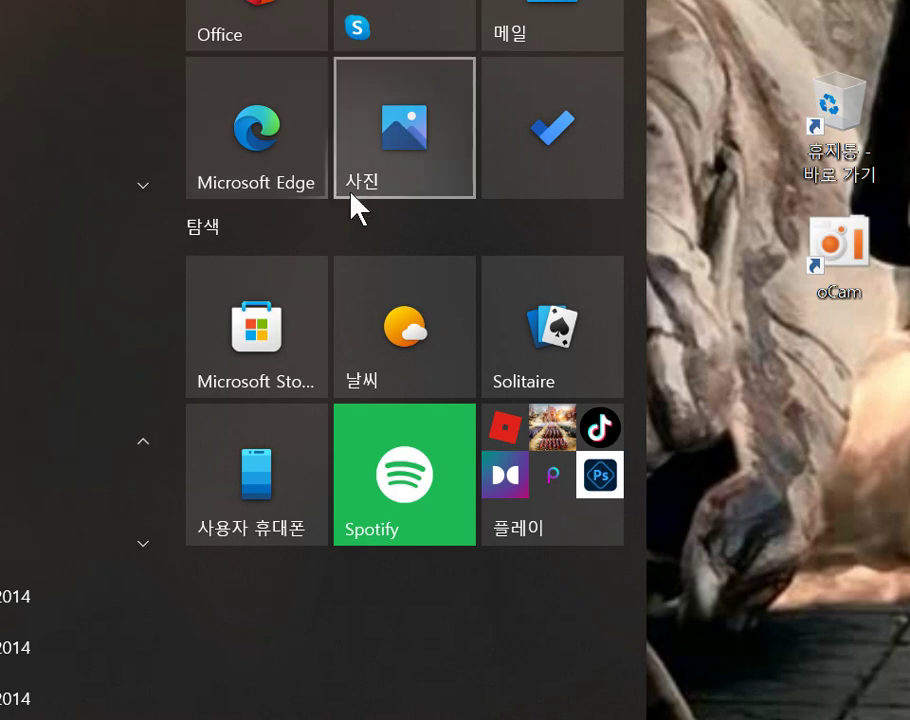
pyautogui.press('Escape')
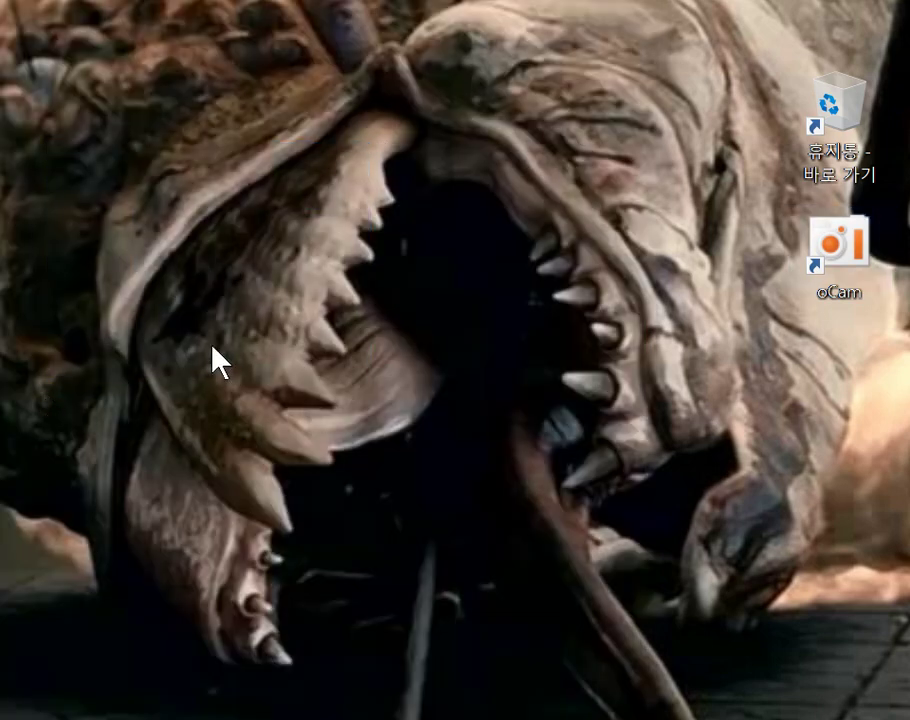
pyautogui.press('super')
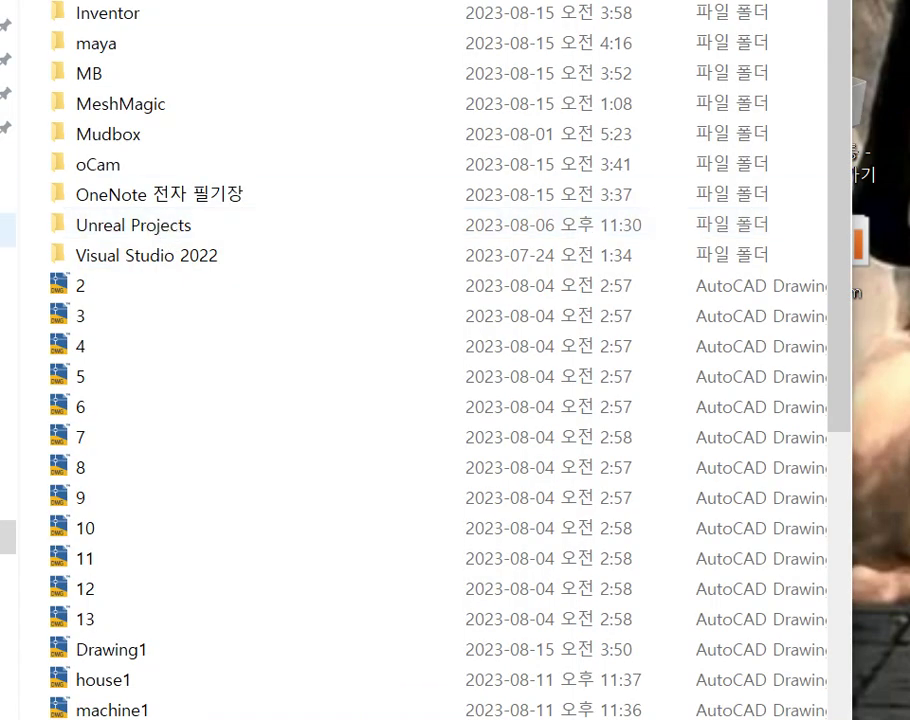
# Step: Go to Downloads and peek into the UnityL10nTool_v0.1.29 folder before returning
pyautogui.click(6, 93)
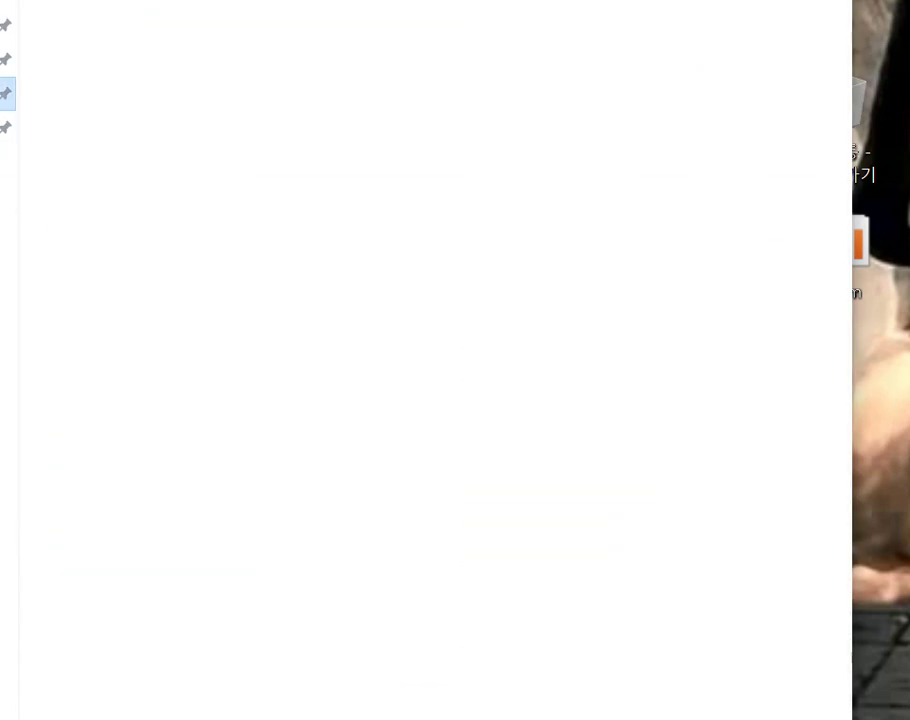
pyautogui.click(6, 24)
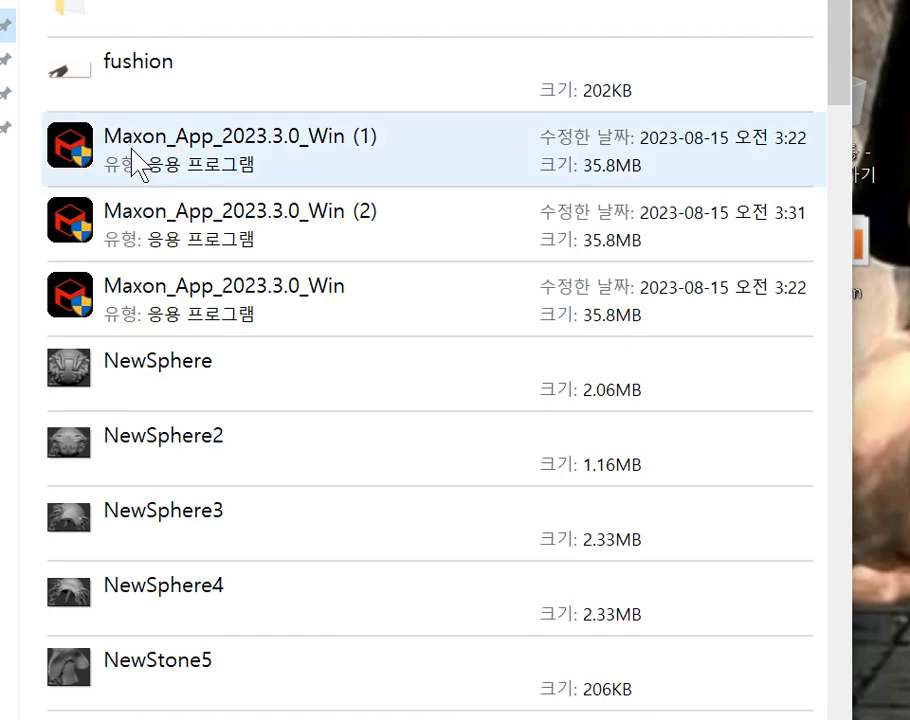
pyautogui.scroll(-8, 175, 298)
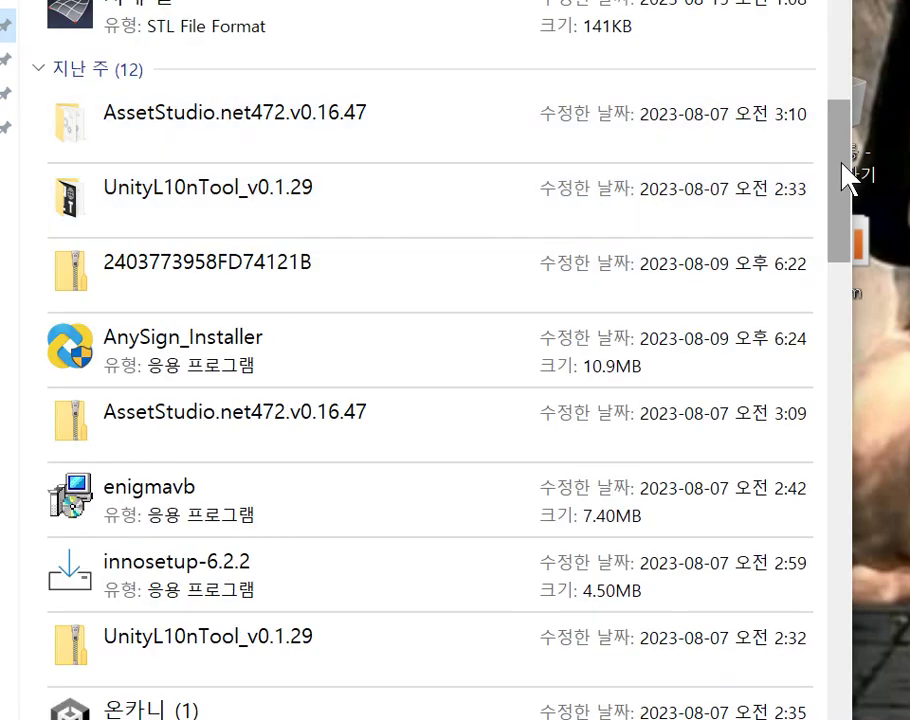
pyautogui.moveTo(841, 163); pyautogui.dragTo(755, 163)
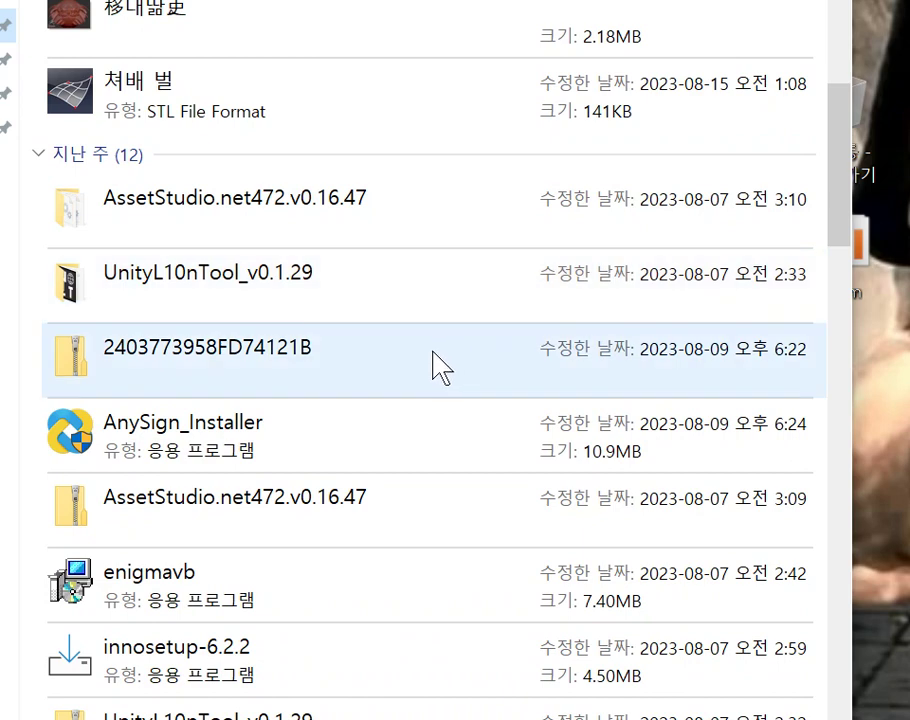
pyautogui.doubleClick(415, 310)
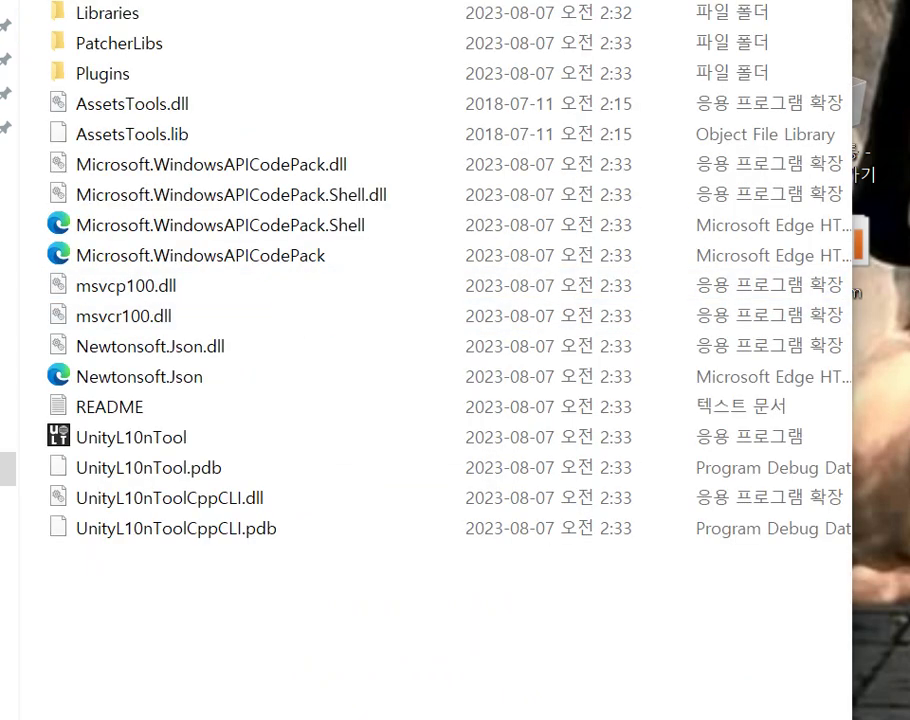
pyautogui.hotkey('alt', 'Left')
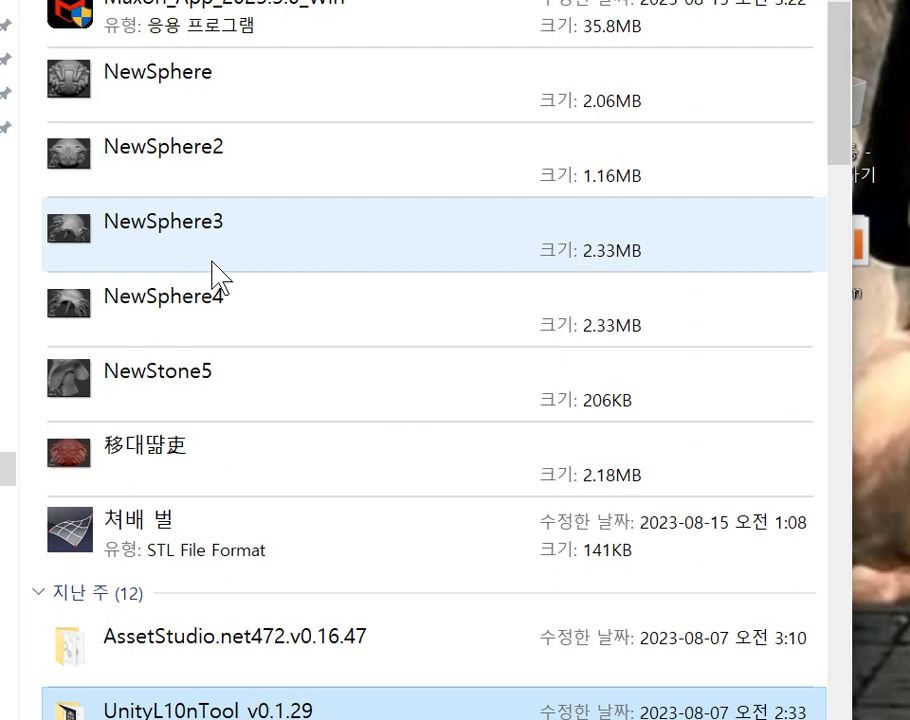
# Step: Find and launch AdskIdentityManager-Installer in Downloads, then dismiss its version-check message
pyautogui.scroll(3, 212, 278)
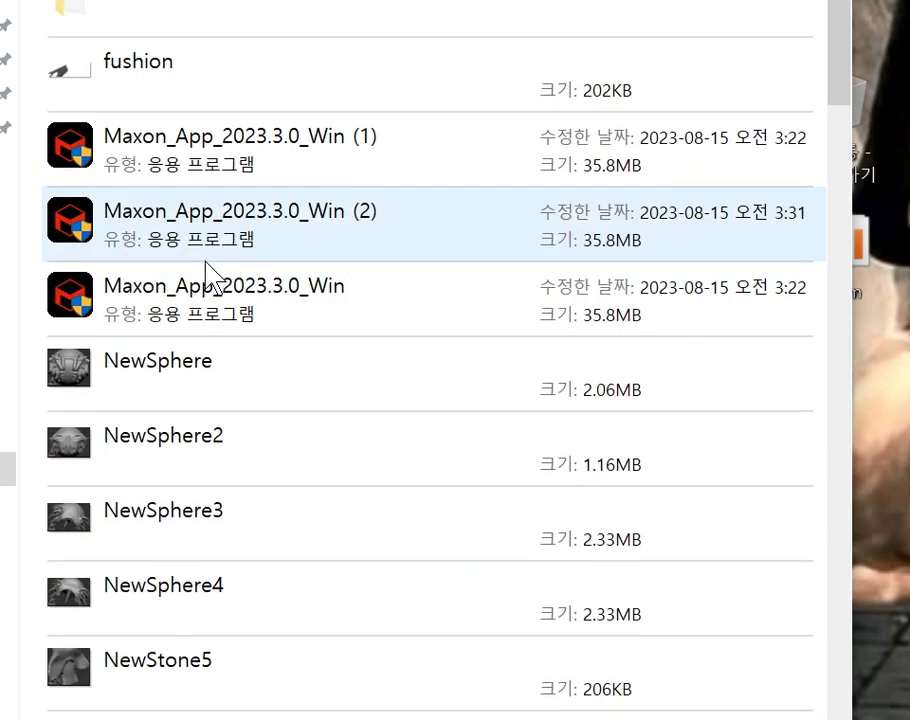
pyautogui.scroll(-7, 193, 318)
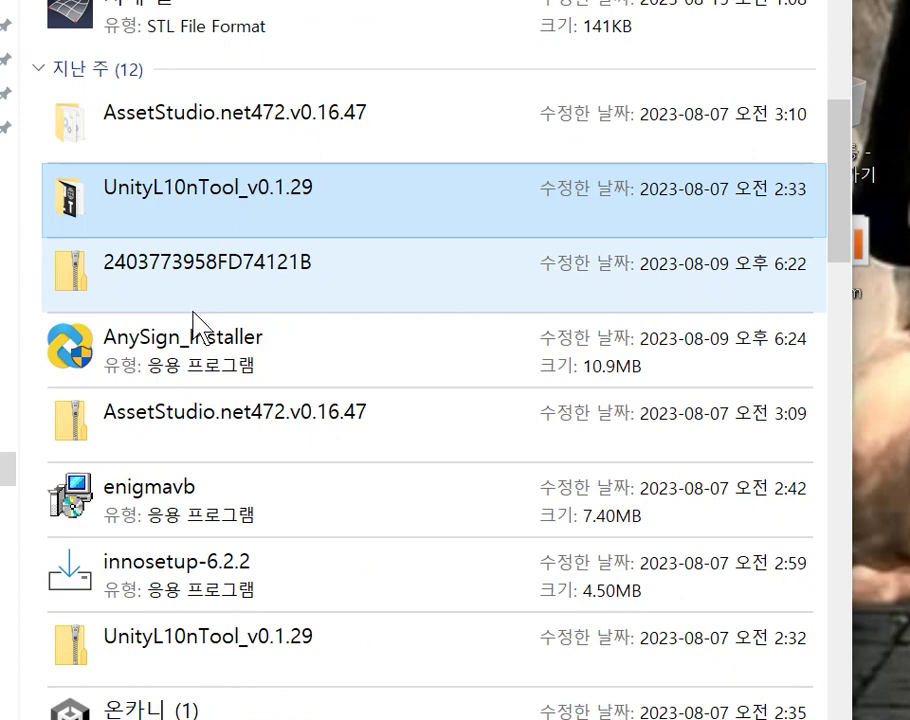
pyautogui.scroll(-4, 193, 318)
pyautogui.scroll(-8, 197, 325)
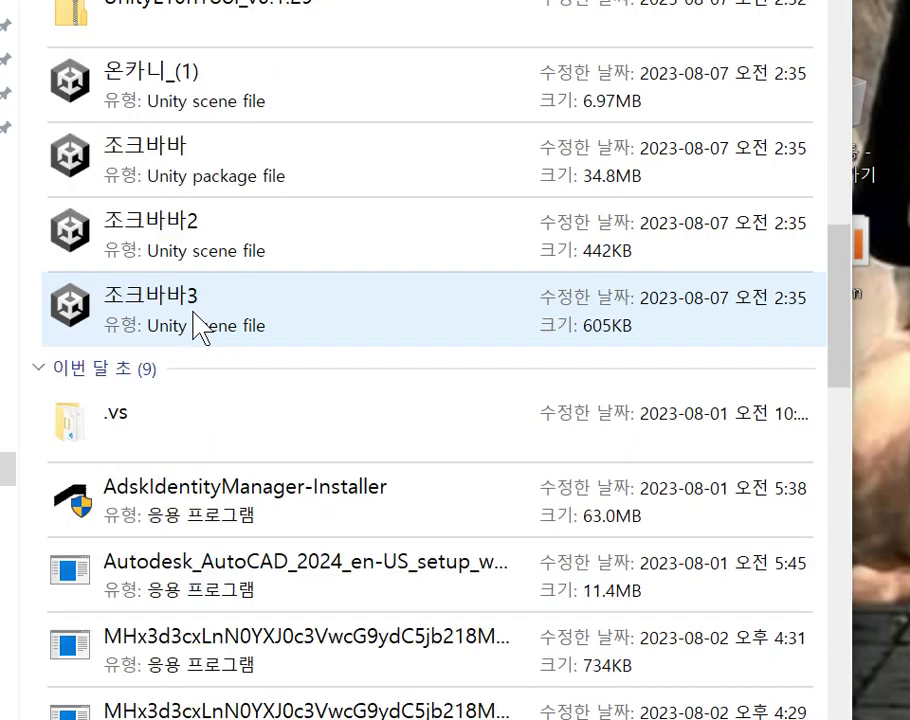
pyautogui.scroll(-4, 193, 318)
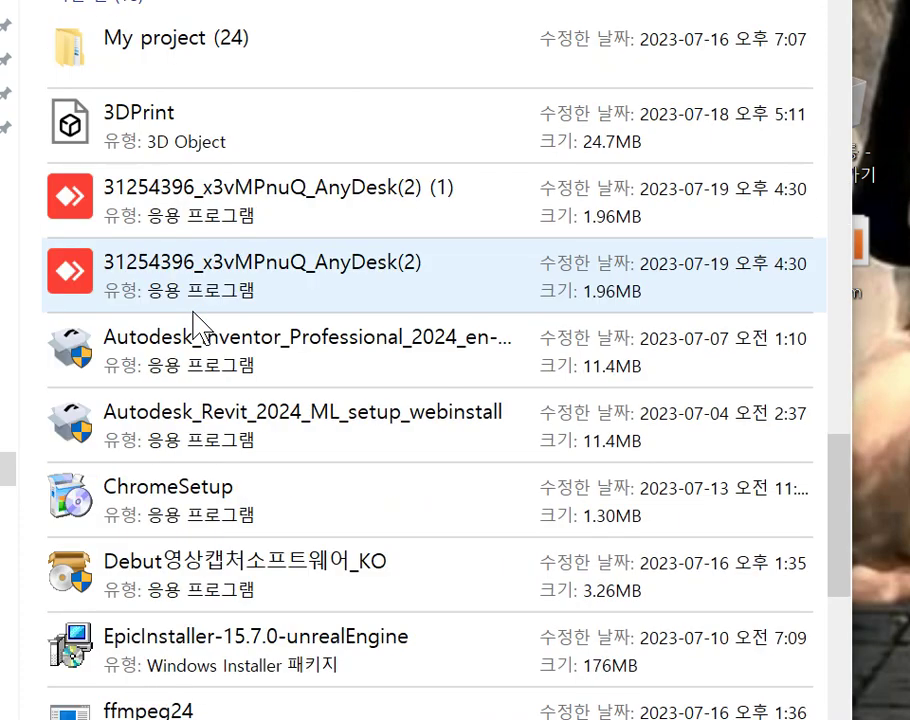
pyautogui.scroll(-7, 193, 312)
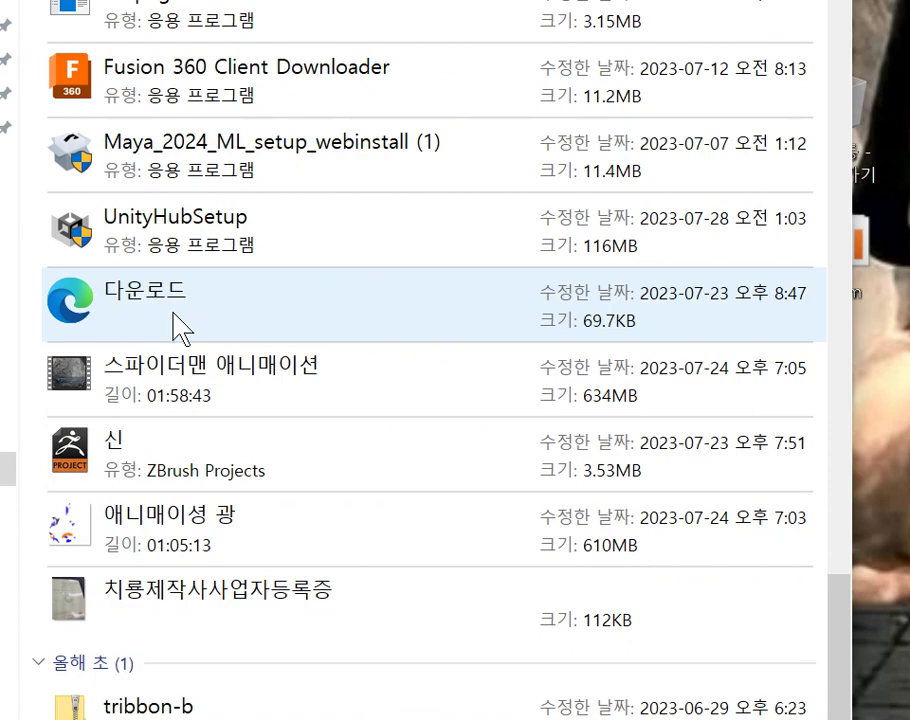
pyautogui.scroll(4, 180, 325)
pyautogui.scroll(2, 178, 325)
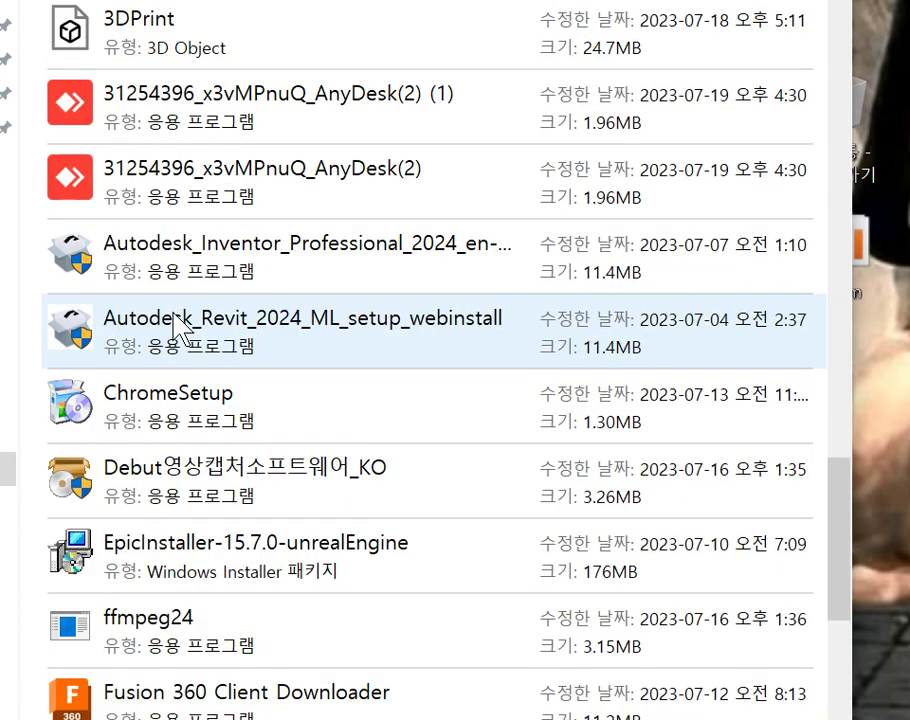
pyautogui.scroll(4, 173, 325)
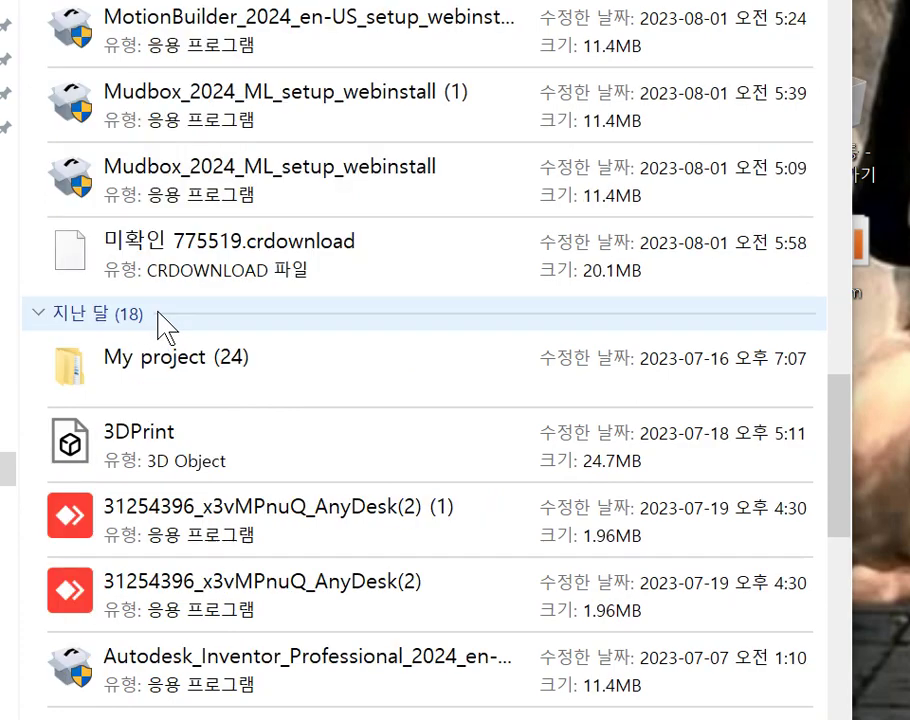
pyautogui.scroll(-4, 160, 325)
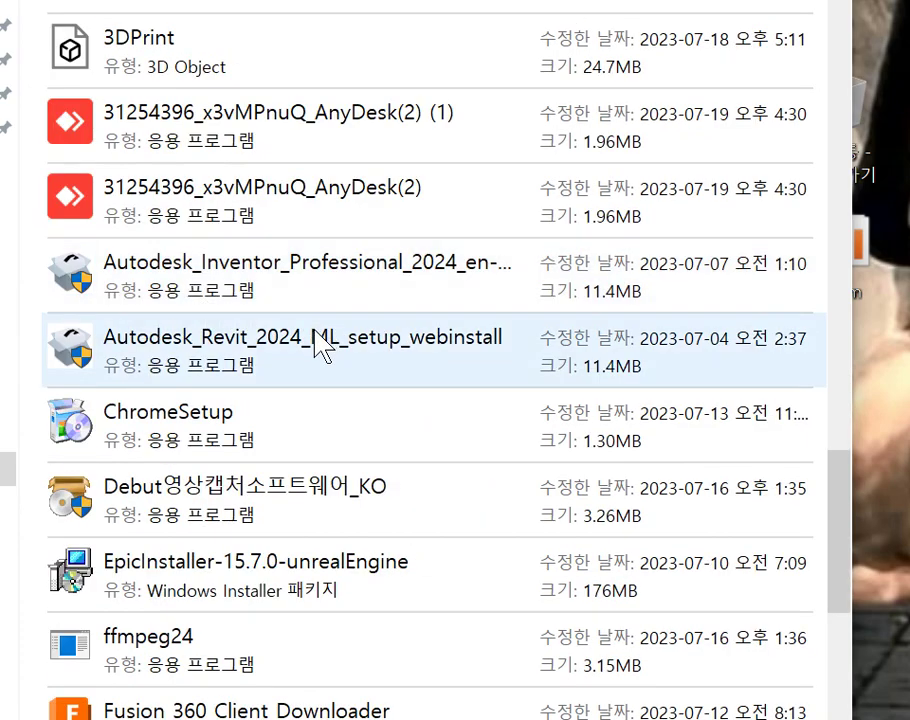
pyautogui.scroll(-4, 320, 350)
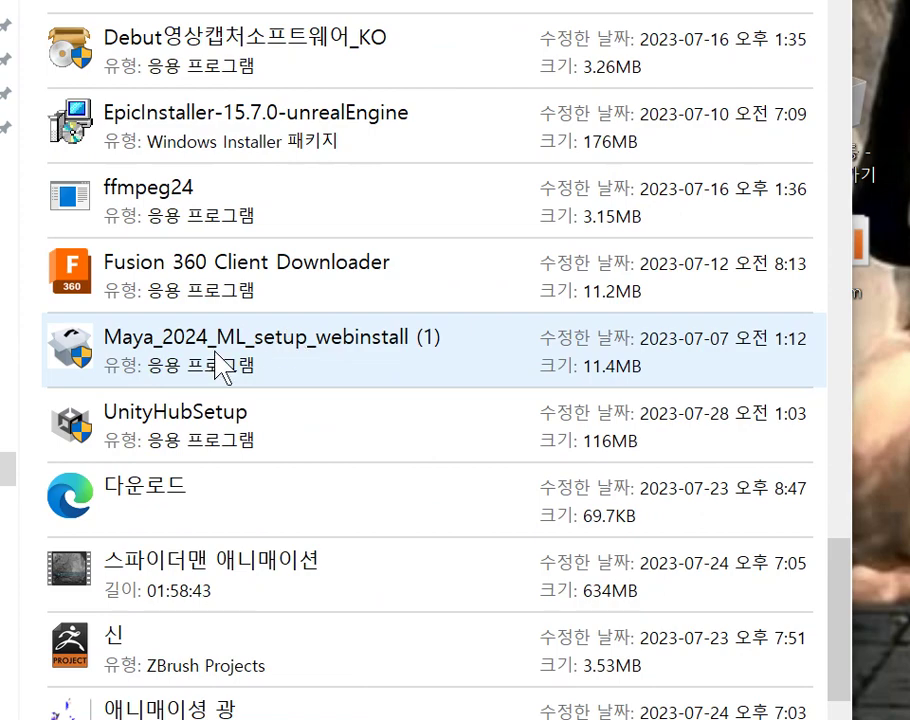
pyautogui.scroll(-2, 219, 366)
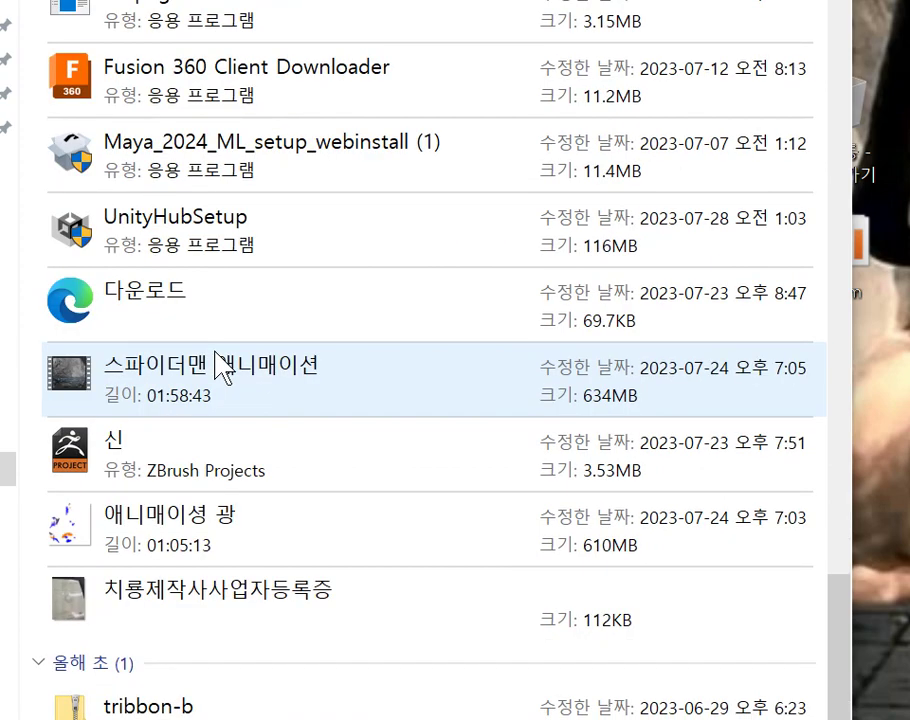
pyautogui.scroll(9, 219, 366)
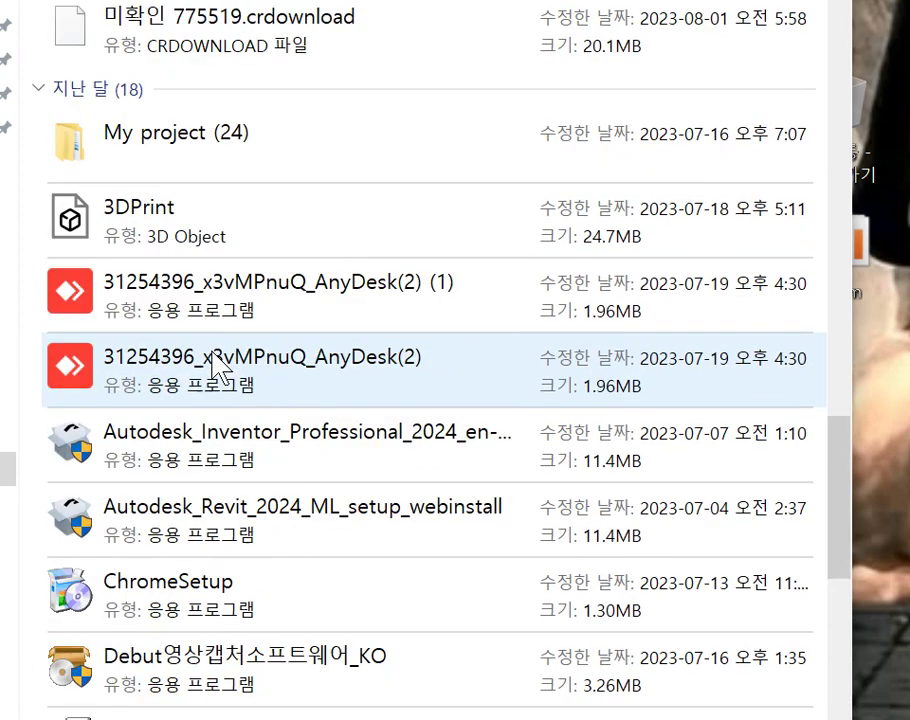
pyautogui.scroll(4, 213, 366)
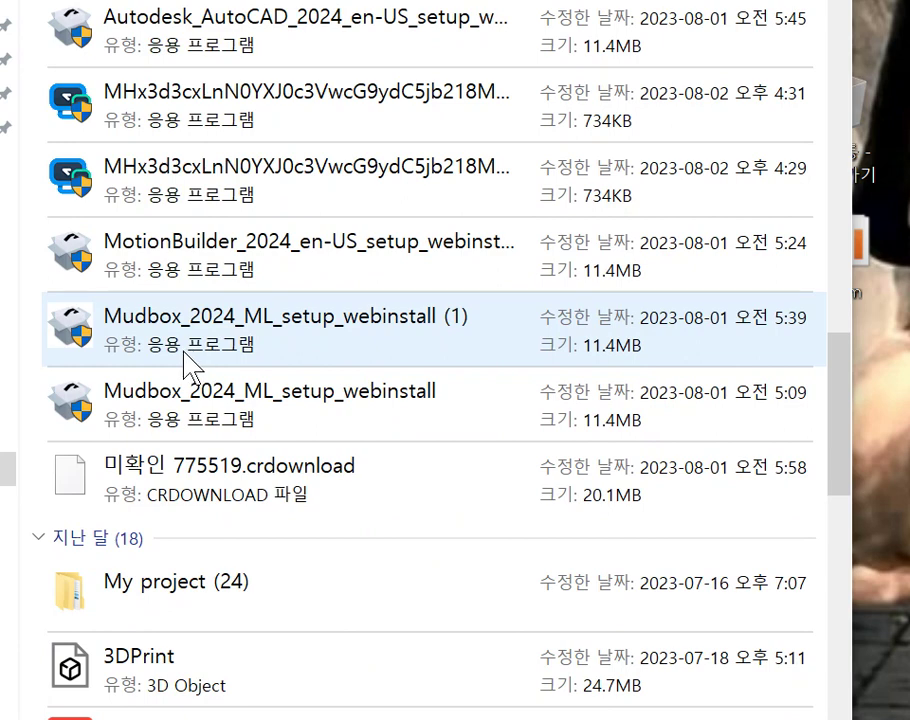
pyautogui.scroll(2, 184, 352)
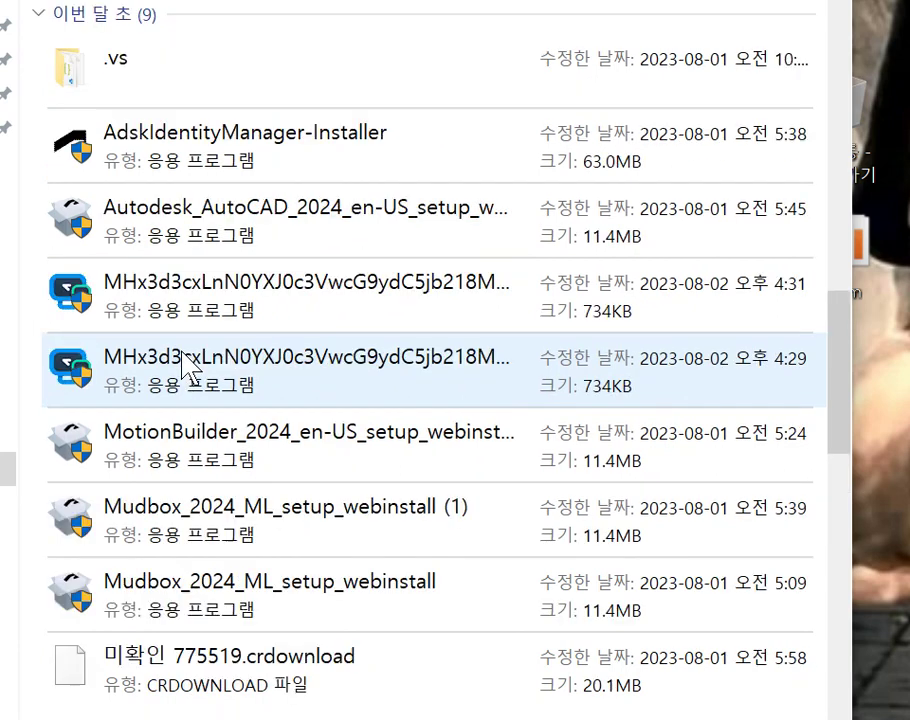
pyautogui.scroll(2, 184, 366)
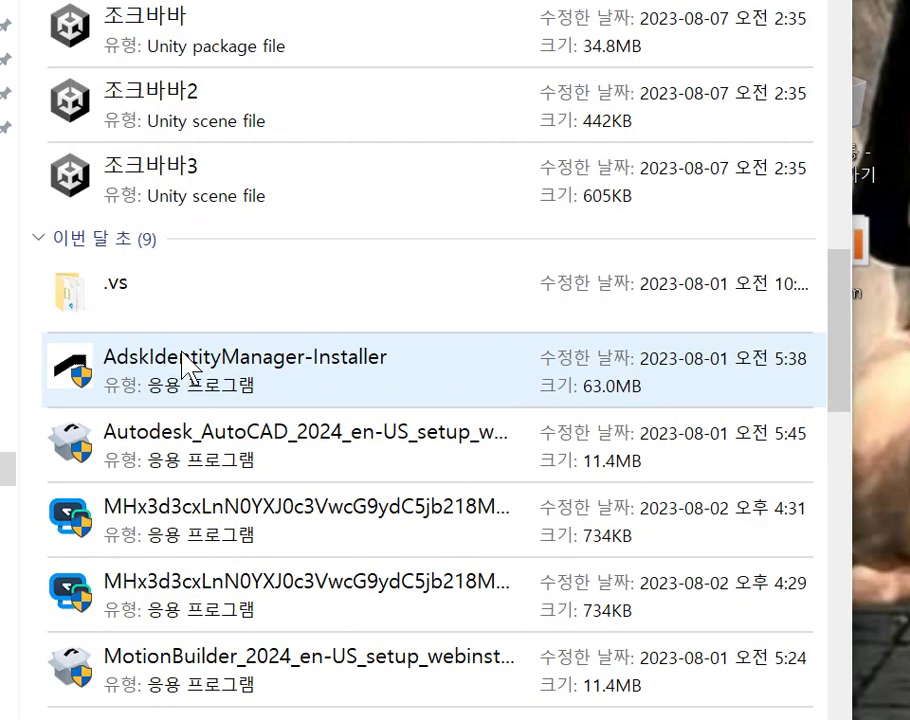
pyautogui.doubleClick(106, 392)
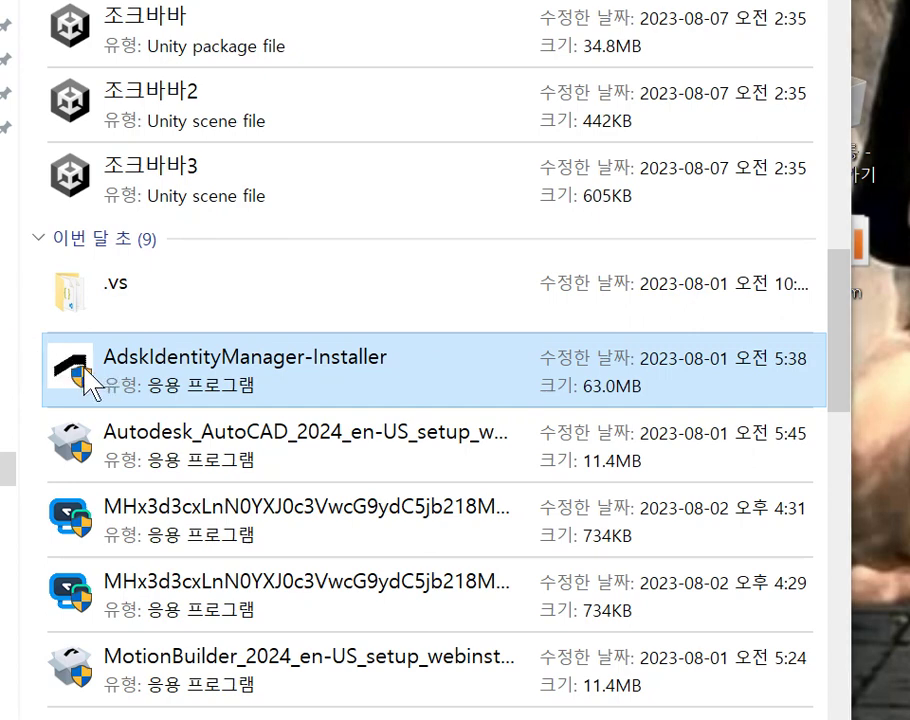
pyautogui.click(790, 406)
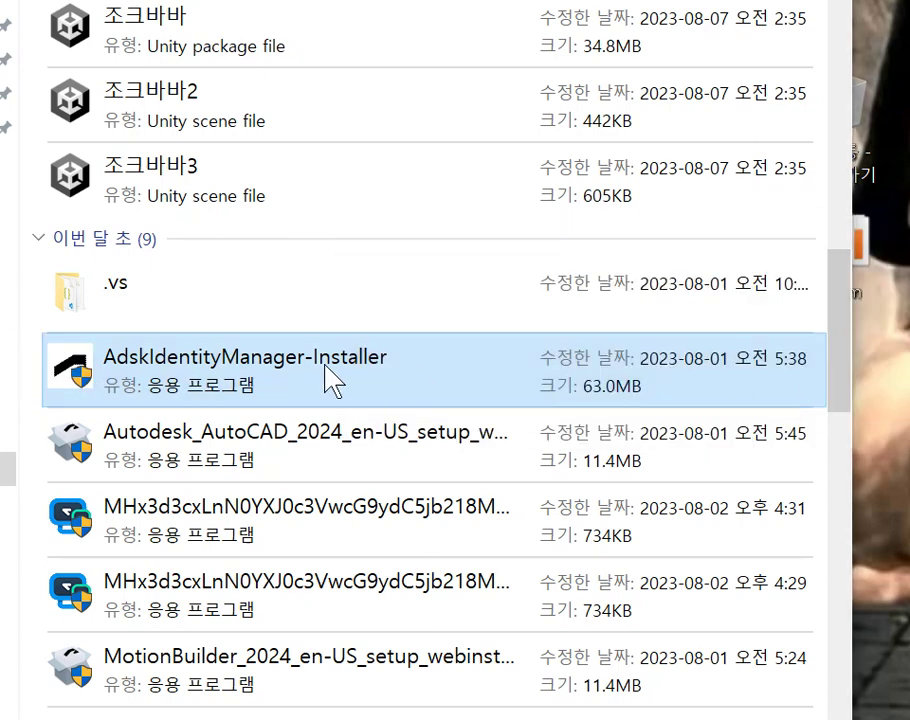
pyautogui.press('super+d')
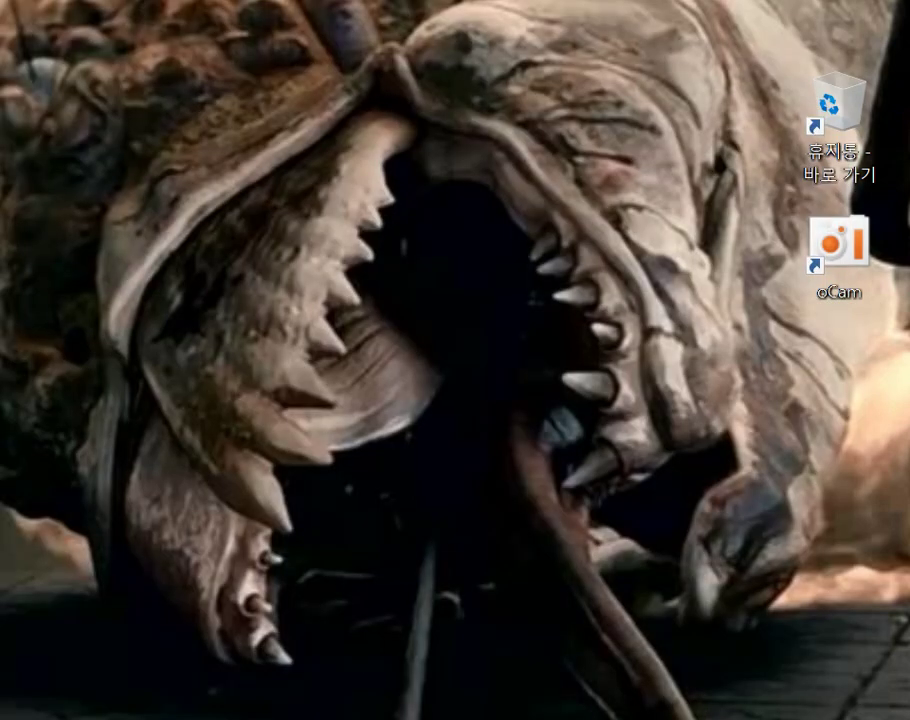
pyautogui.press('super')
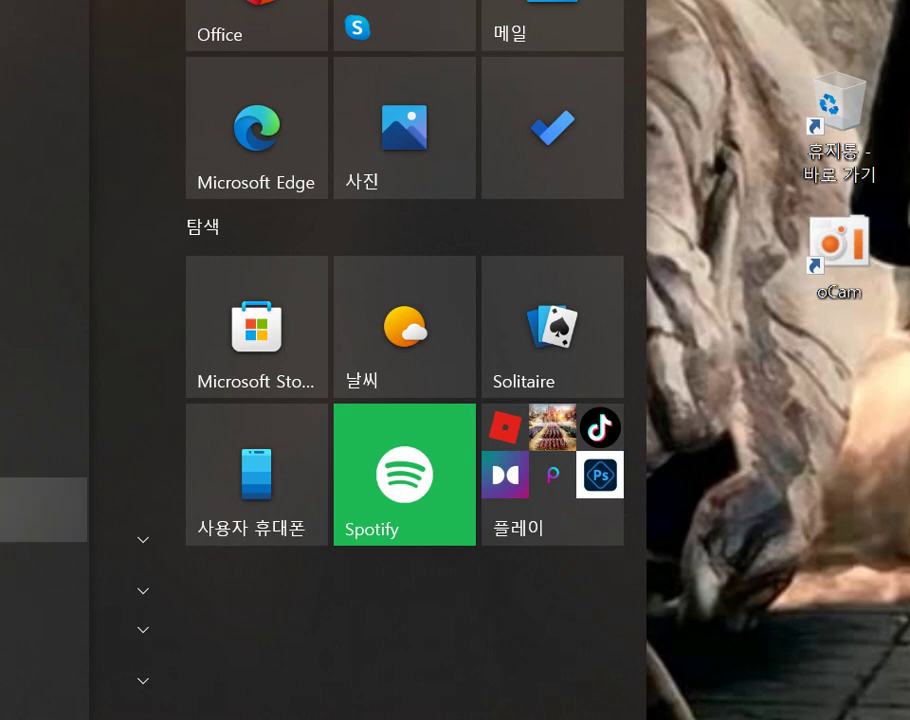
pyautogui.click(44, 509)
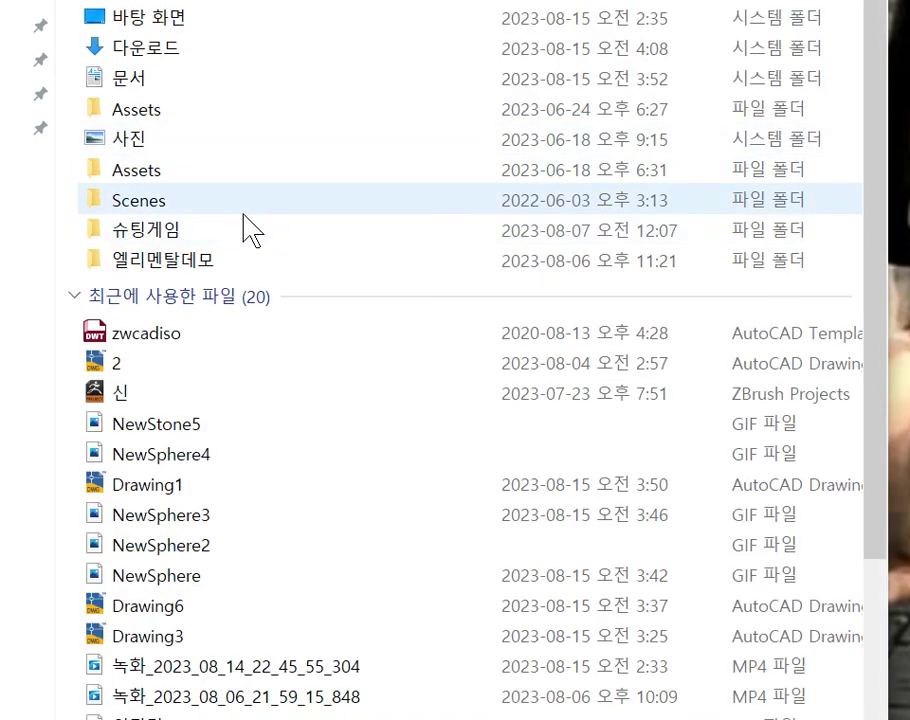
pyautogui.scroll(-2, 250, 230)
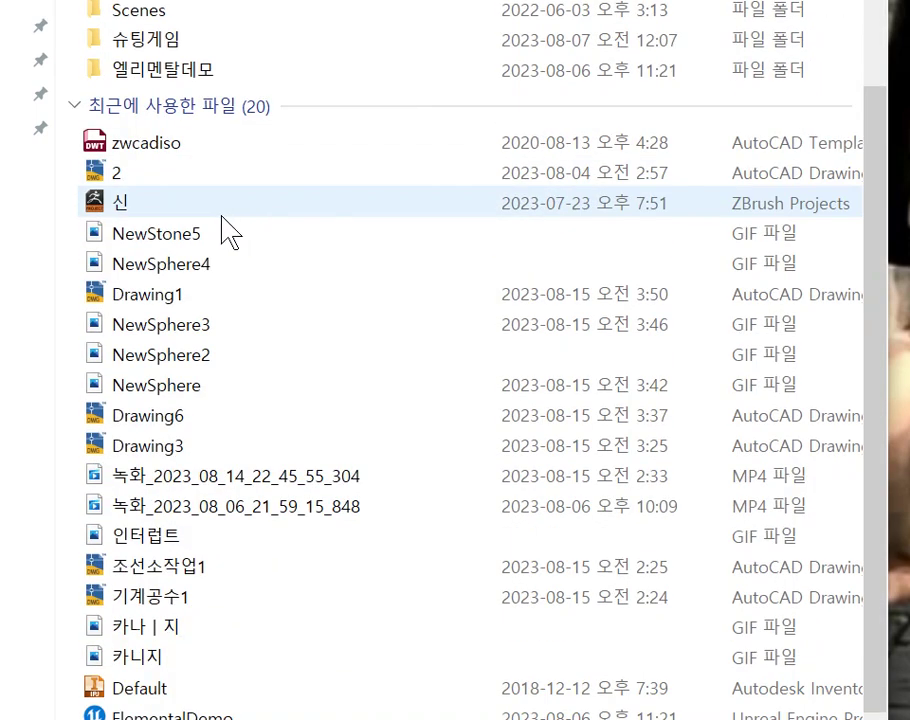
pyautogui.scroll(1, 228, 236)
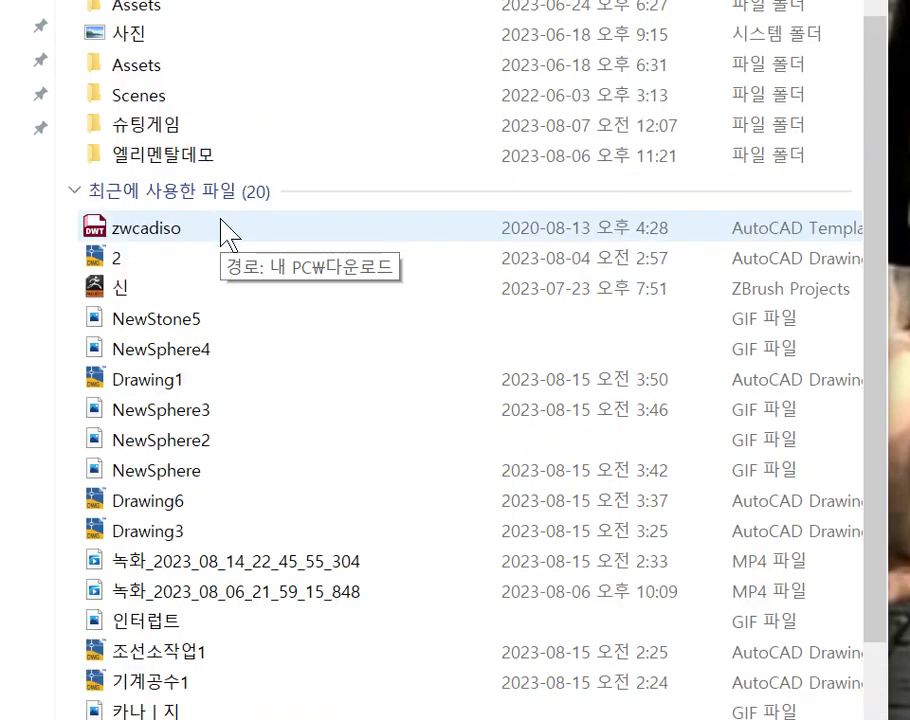
pyautogui.scroll(1, 212, 238)
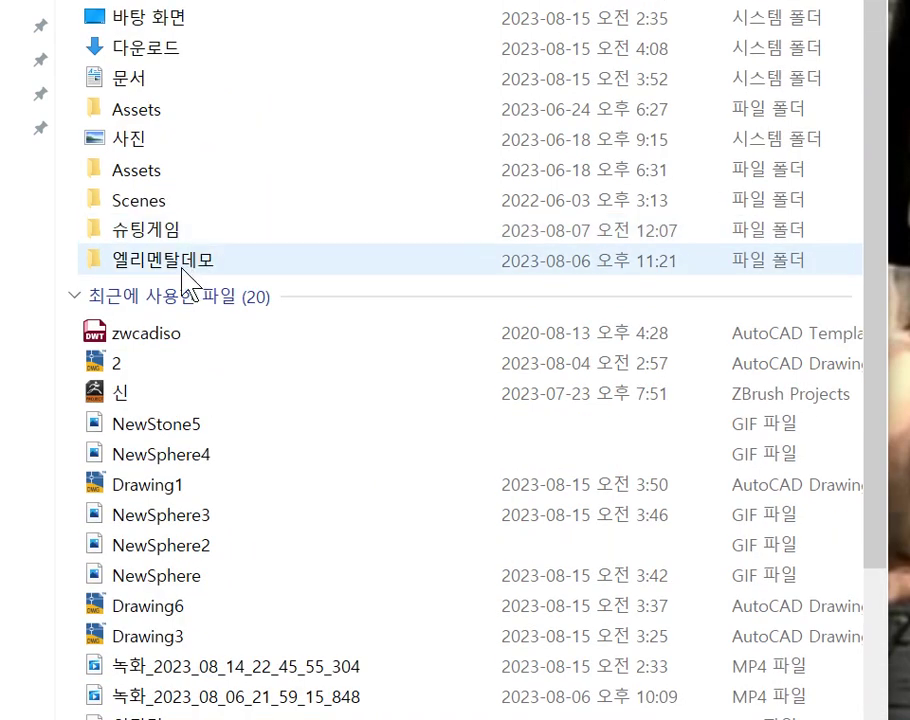
pyautogui.click(168, 52)
pyautogui.doubleClick(170, 55)
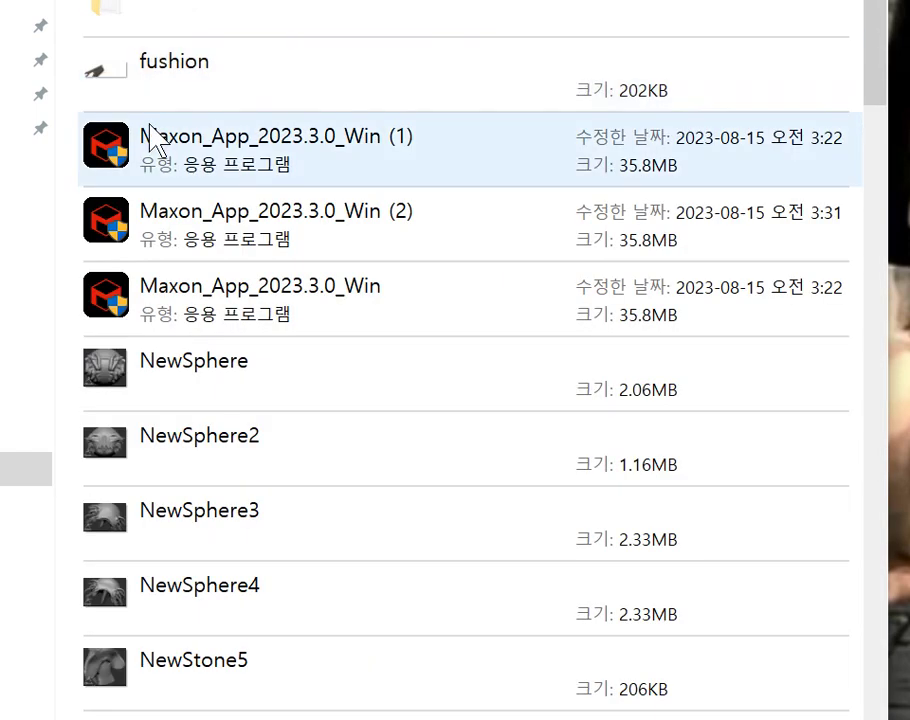
pyautogui.scroll(-8, 160, 255)
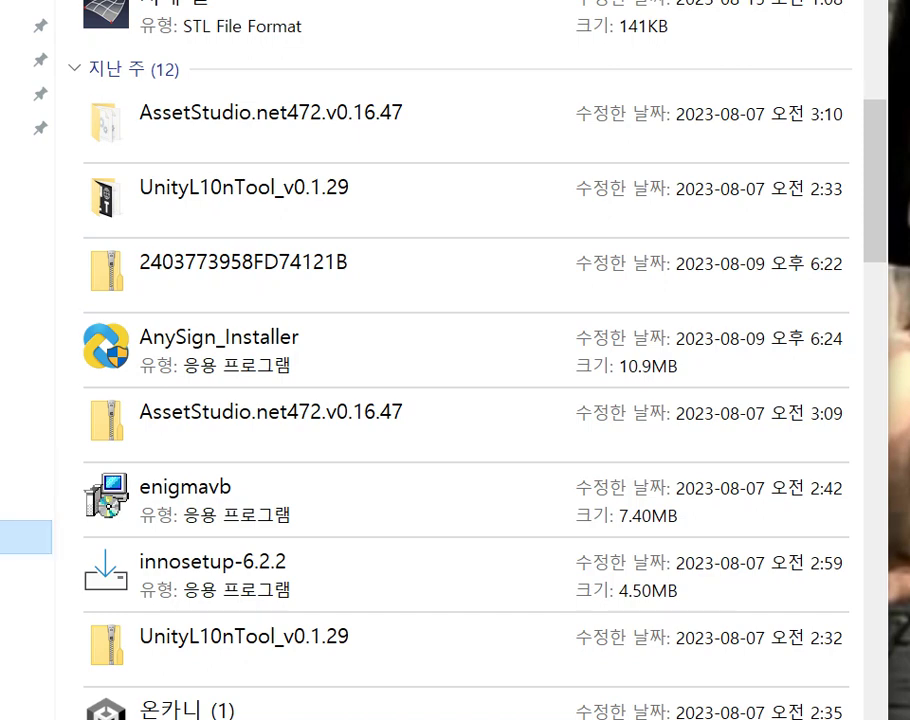
pyautogui.click(25, 537)
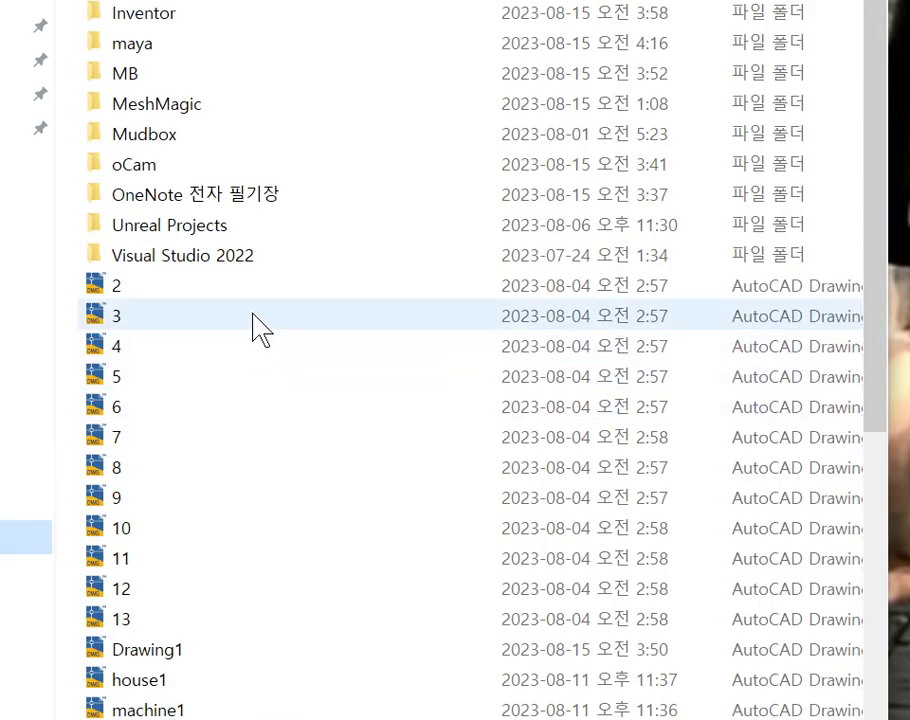
pyautogui.doubleClick(186, 52)
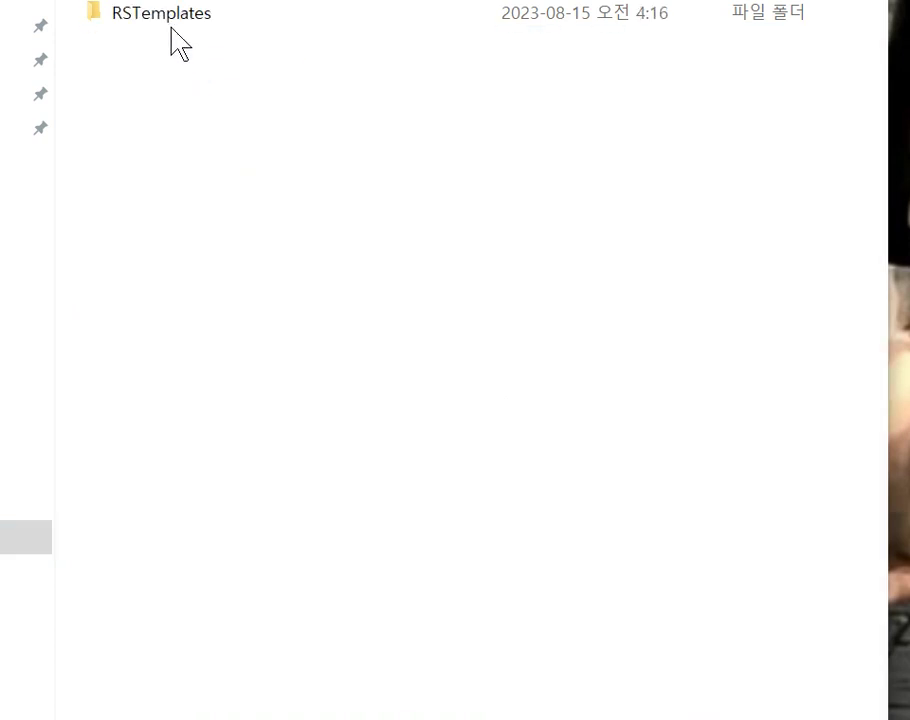
pyautogui.doubleClick(179, 37)
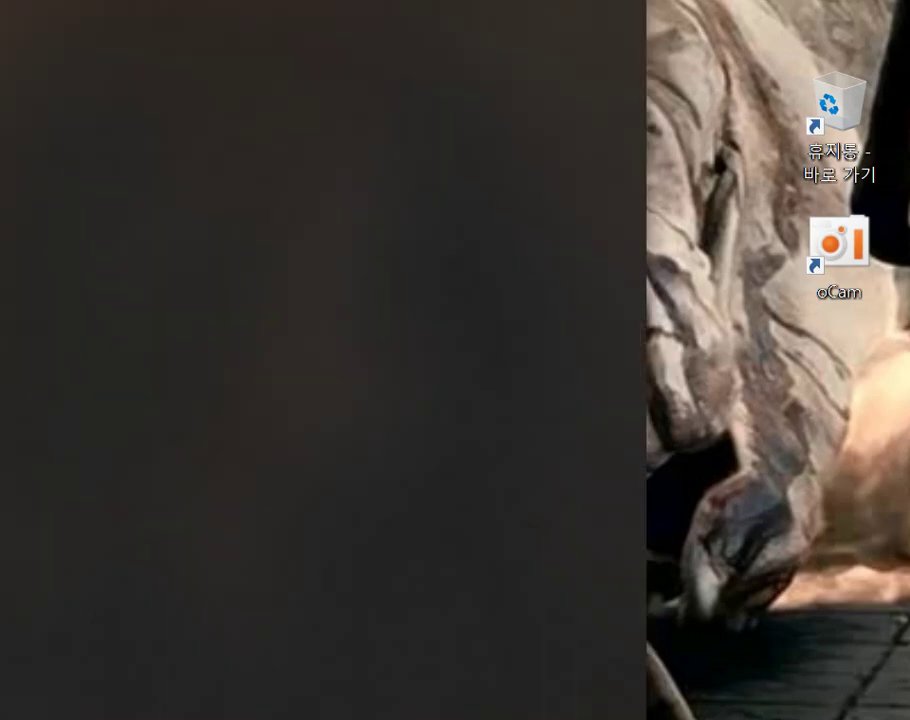
pyautogui.press('super+s')
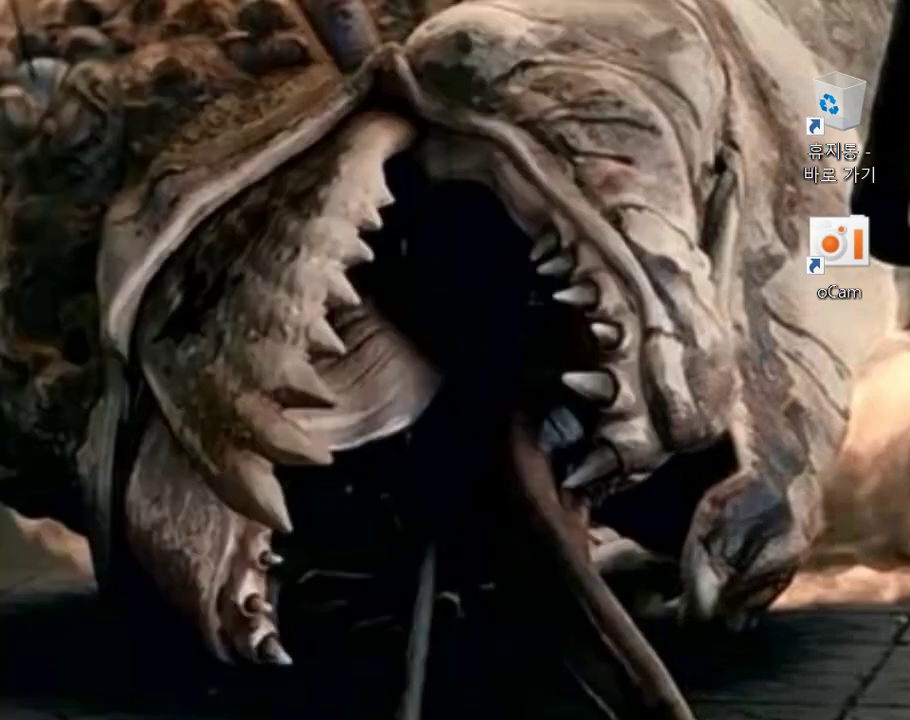
pyautogui.write('maya')
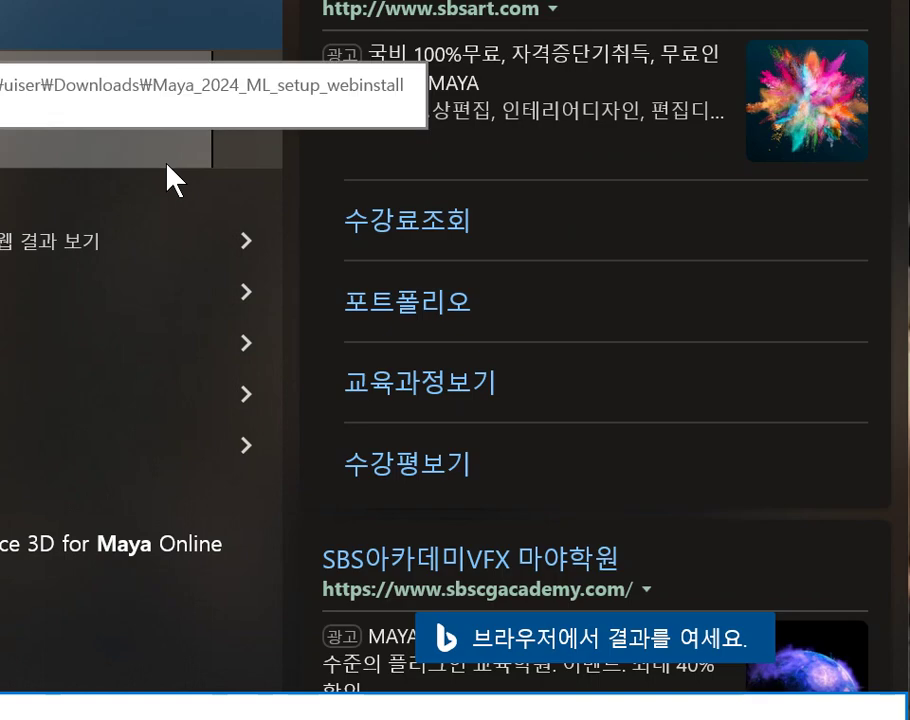
pyautogui.click(273, 133)
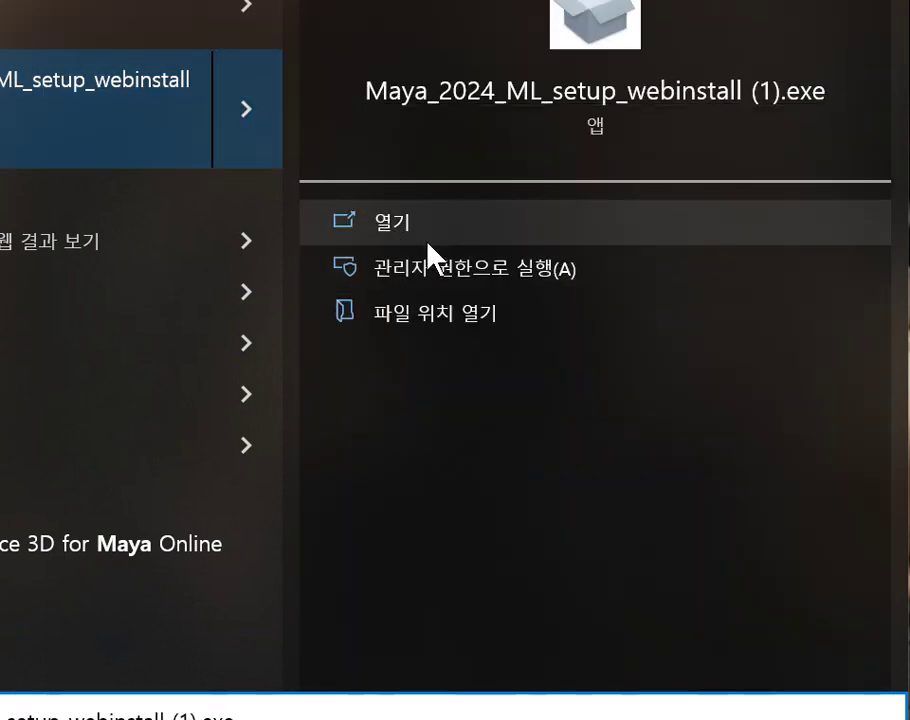
pyautogui.click(418, 328)
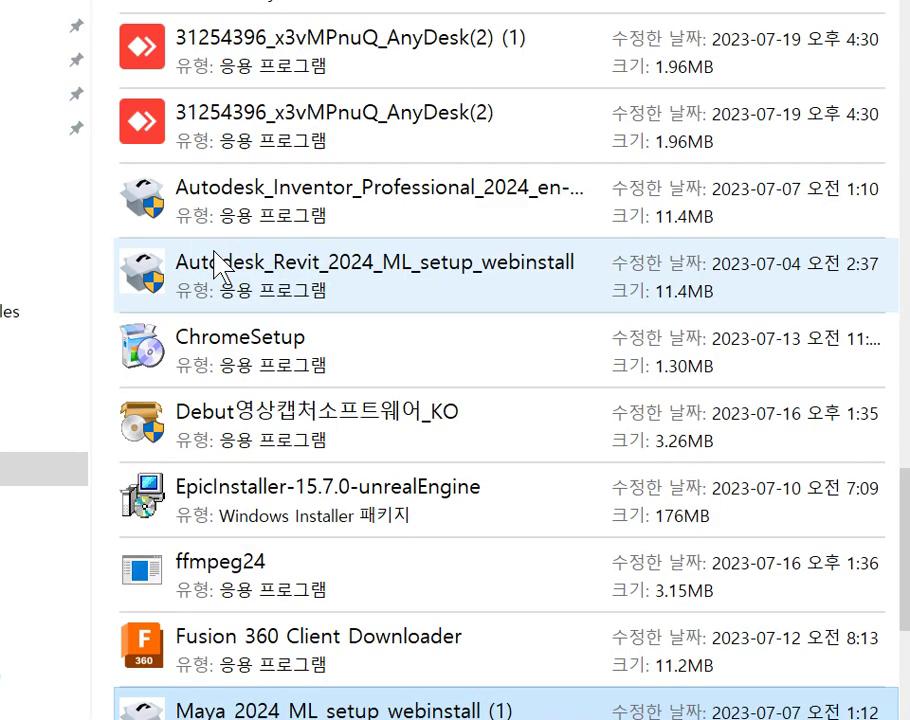
pyautogui.doubleClick(265, 292)
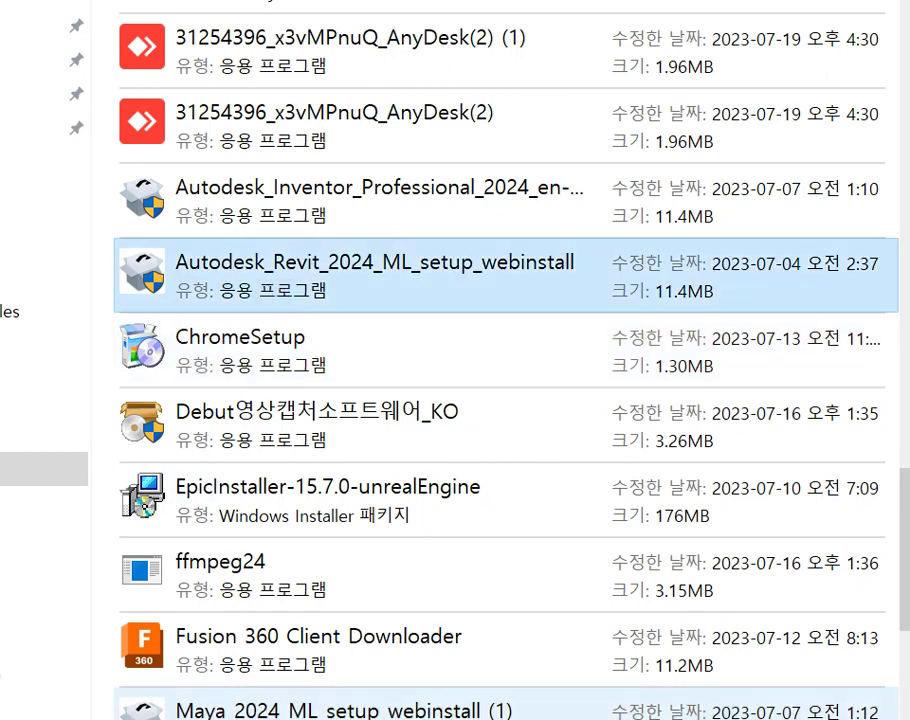
pyautogui.scroll(-6, 360, 420)
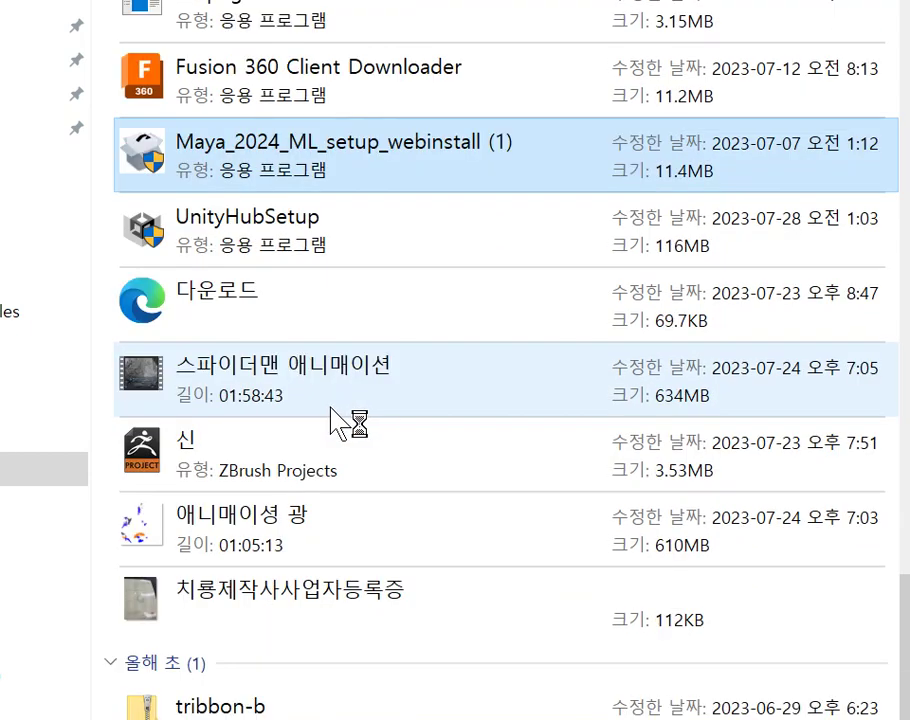
pyautogui.scroll(4, 333, 408)
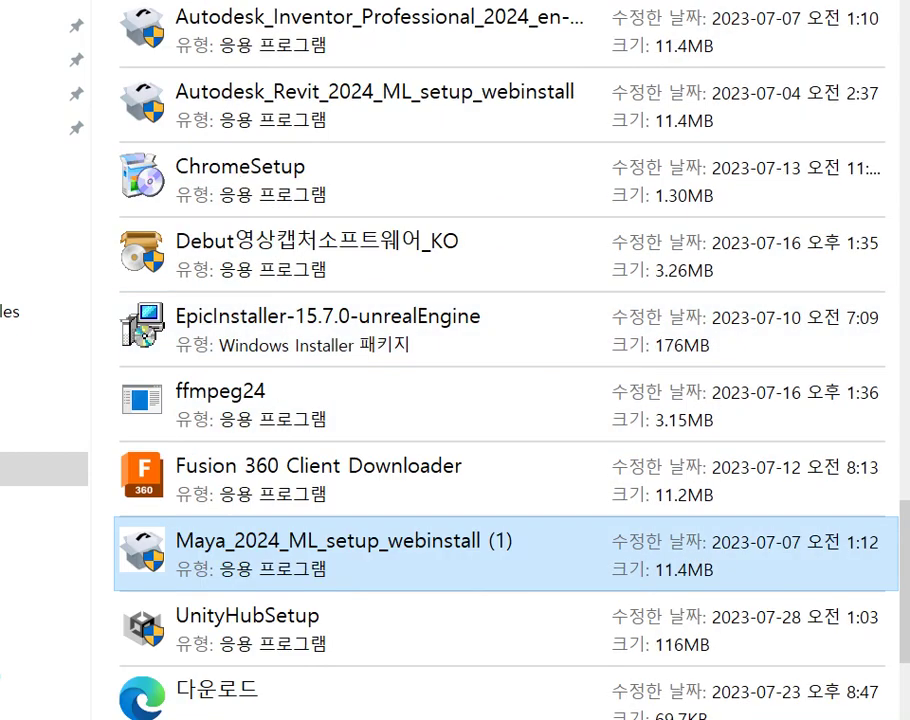
pyautogui.press('super+d')
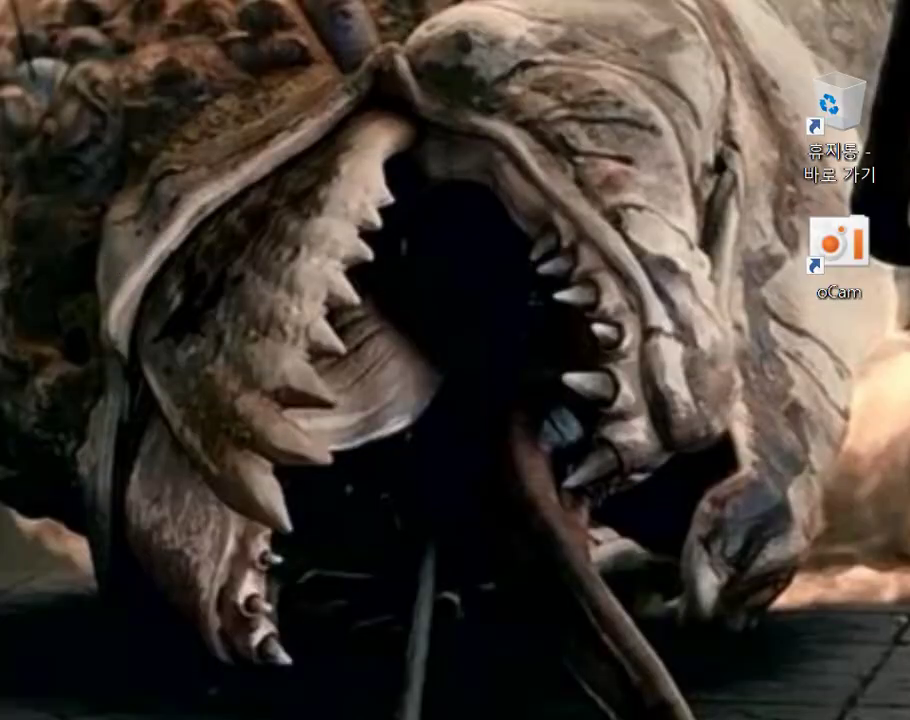
# Step: Launch the Autodesk Installer from the Start menu app list, reaching its 준비 중... screen
pyautogui.press('super')
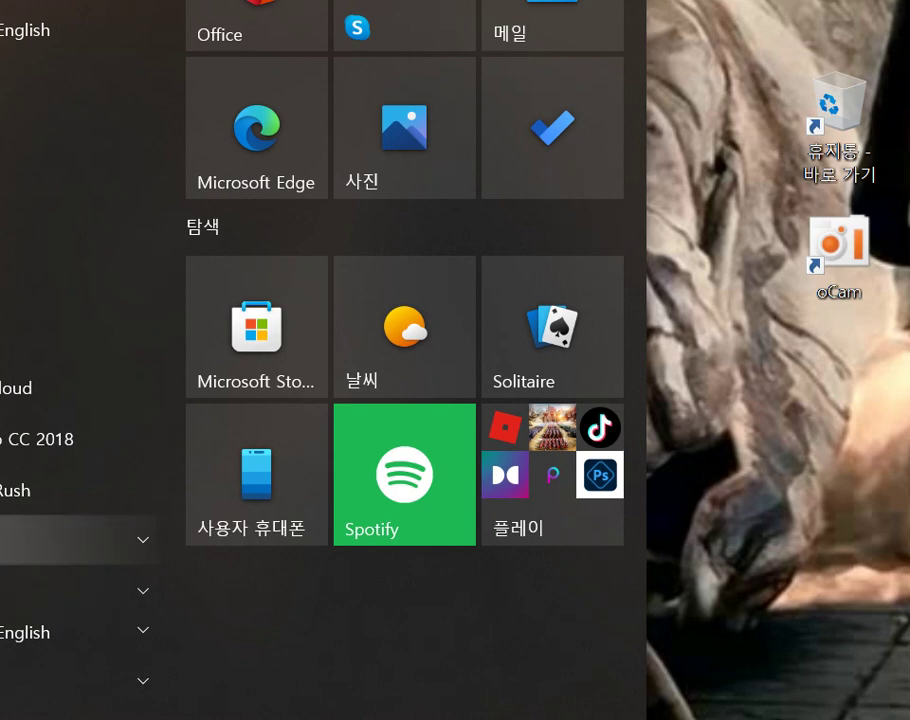
pyautogui.scroll(-6, 45, 358)
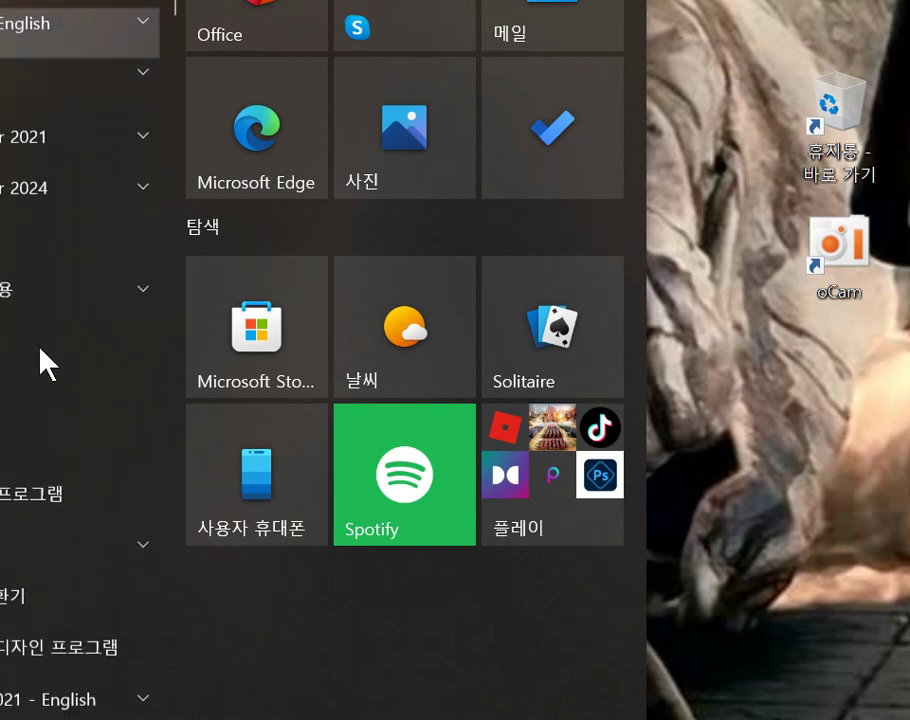
pyautogui.scroll(-8, 42, 352)
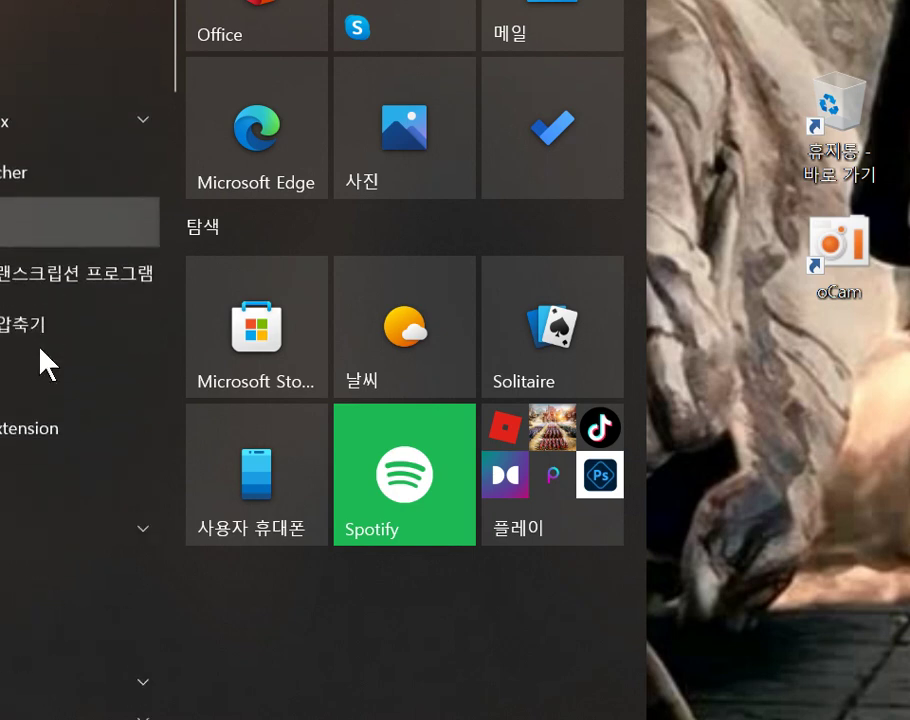
pyautogui.click(45, 362)
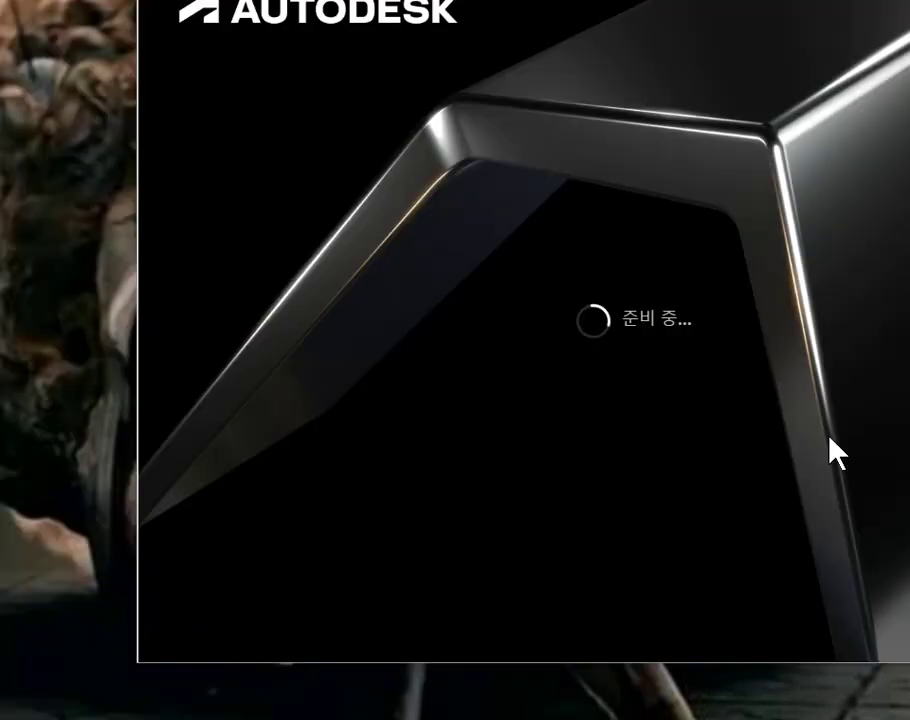
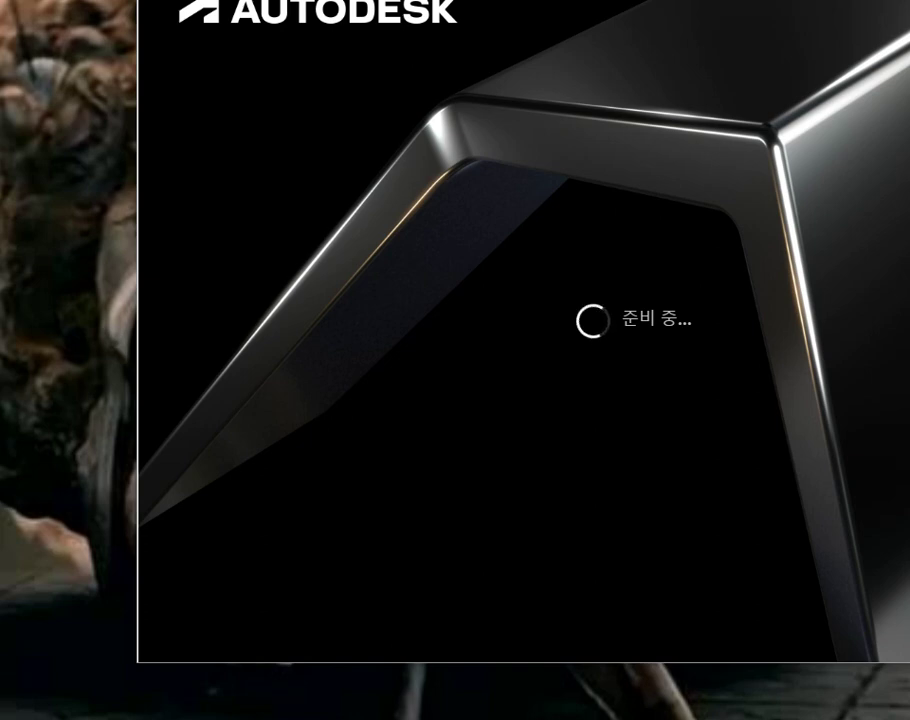
# Step: Leave the Autodesk installer preparing and bring up the Start menu to reach File Explorer
pyautogui.moveTo(430, 715)
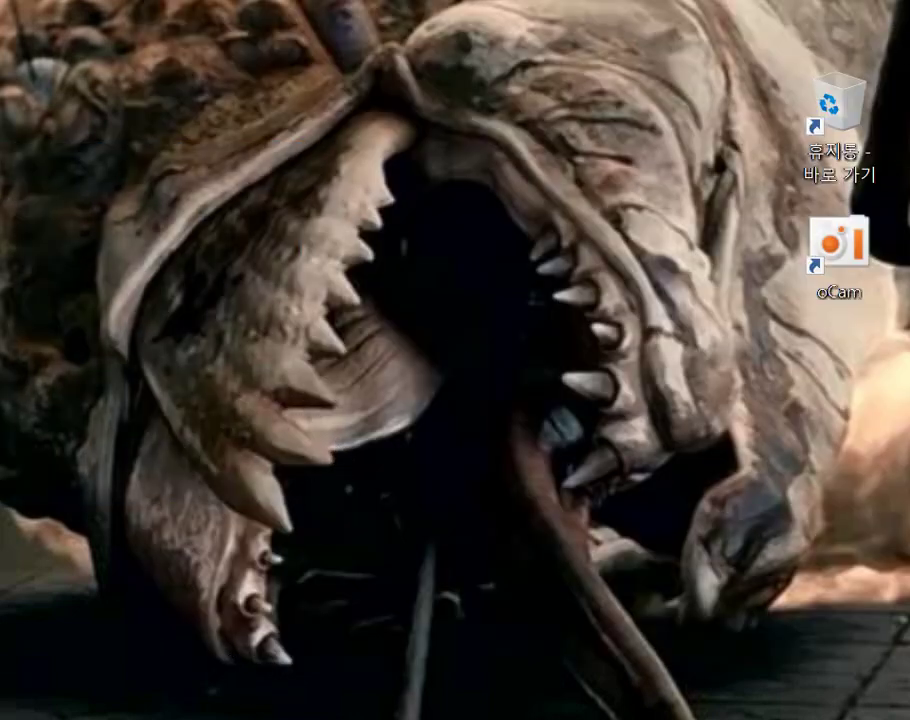
pyautogui.press('super')
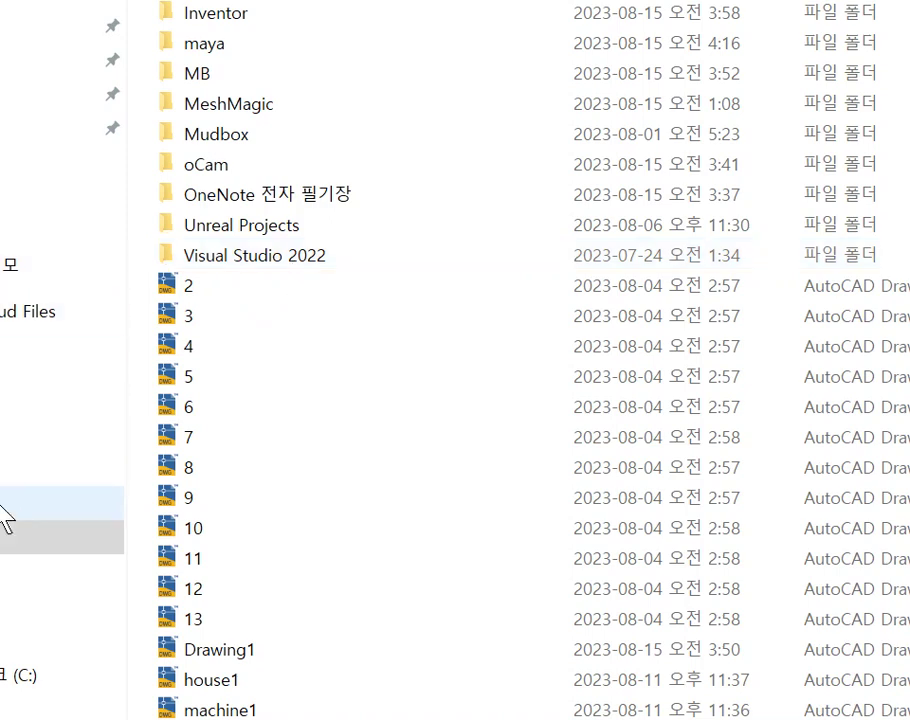
# Step: Browse the C: drive and look through the Program Files folder
pyautogui.click(9, 470)
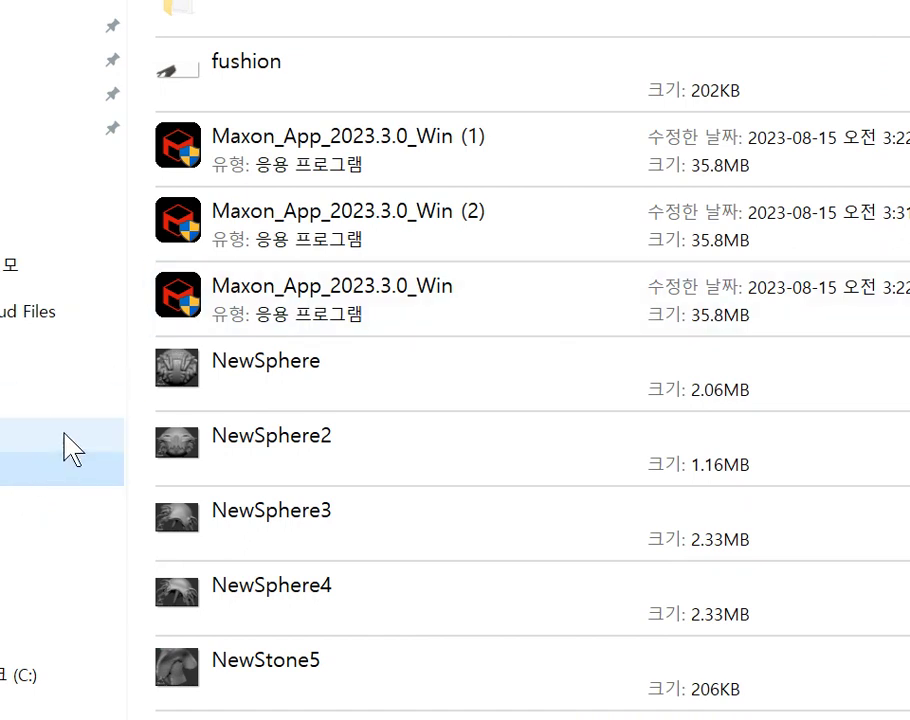
pyautogui.click(6, 672)
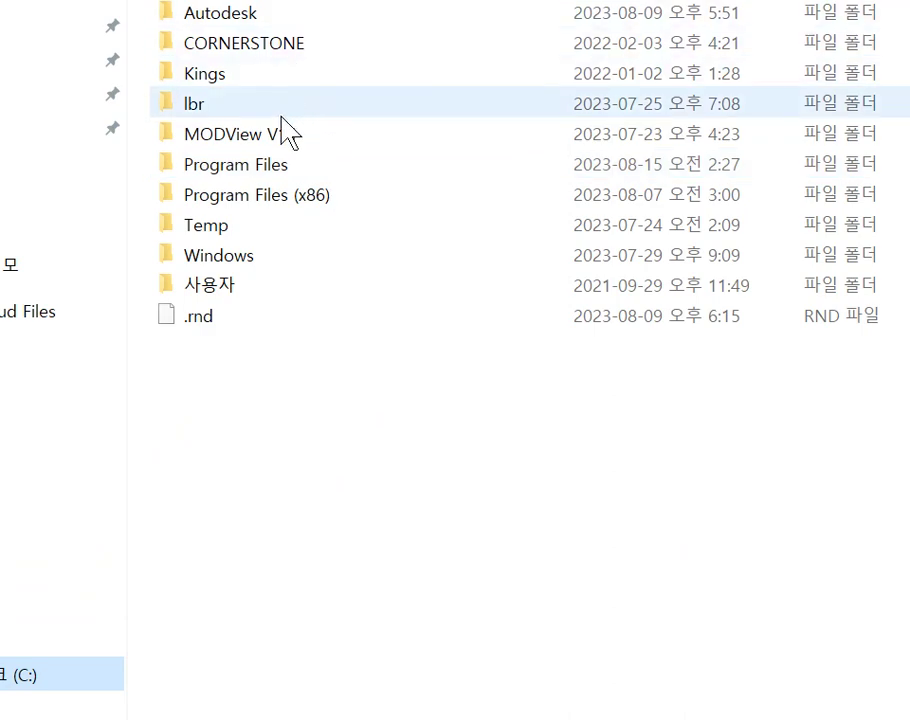
pyautogui.click(282, 164)
pyautogui.doubleClick(282, 164)
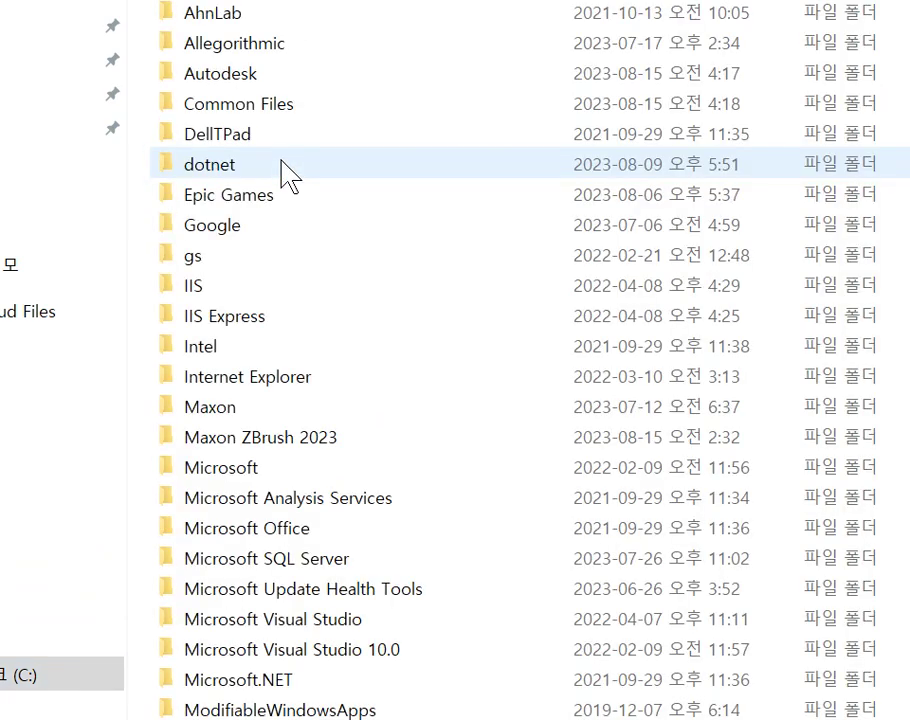
pyautogui.scroll(-4, 282, 165)
pyautogui.scroll(-5, 282, 162)
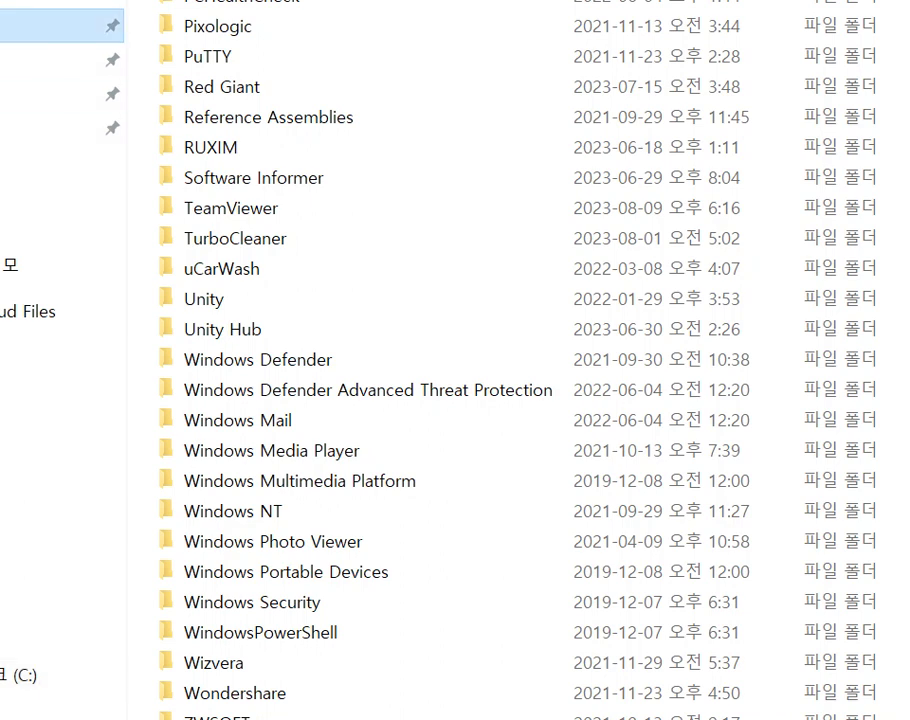
# Step: Open maya > RSTemplates in Documents and open the RenderLayerExample-Arnold file
pyautogui.click(60, 24)
pyautogui.click(60, 60)
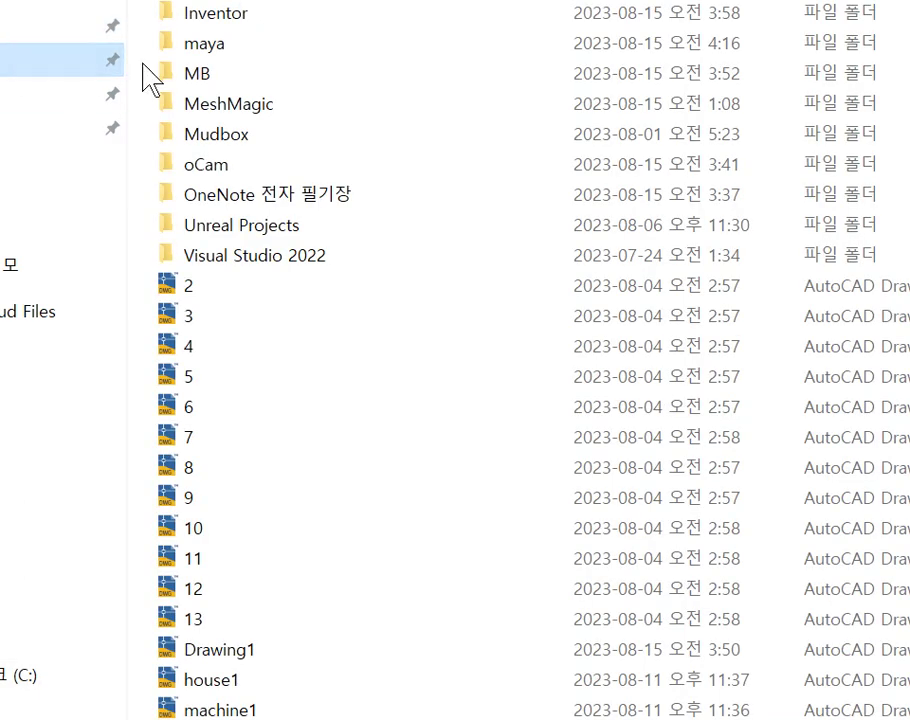
pyautogui.doubleClick(303, 49)
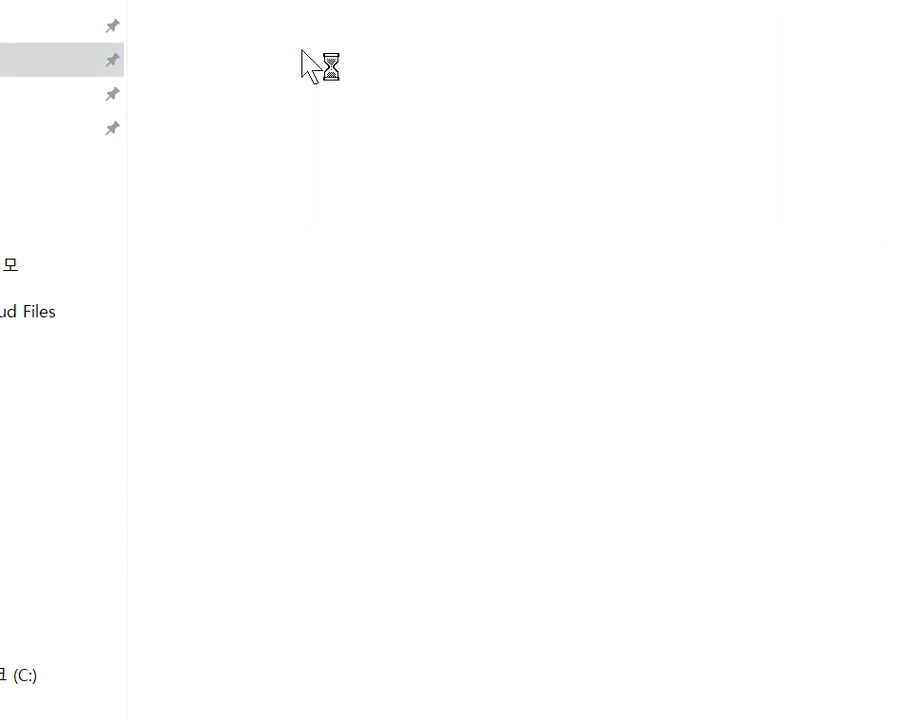
pyautogui.doubleClick(264, 30)
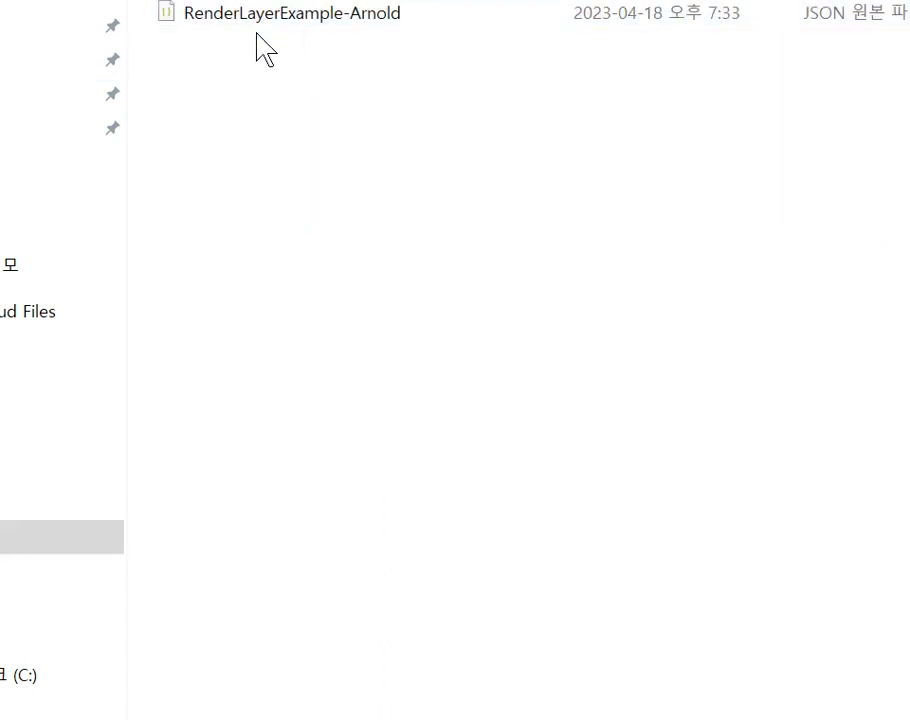
pyautogui.doubleClick(258, 18)
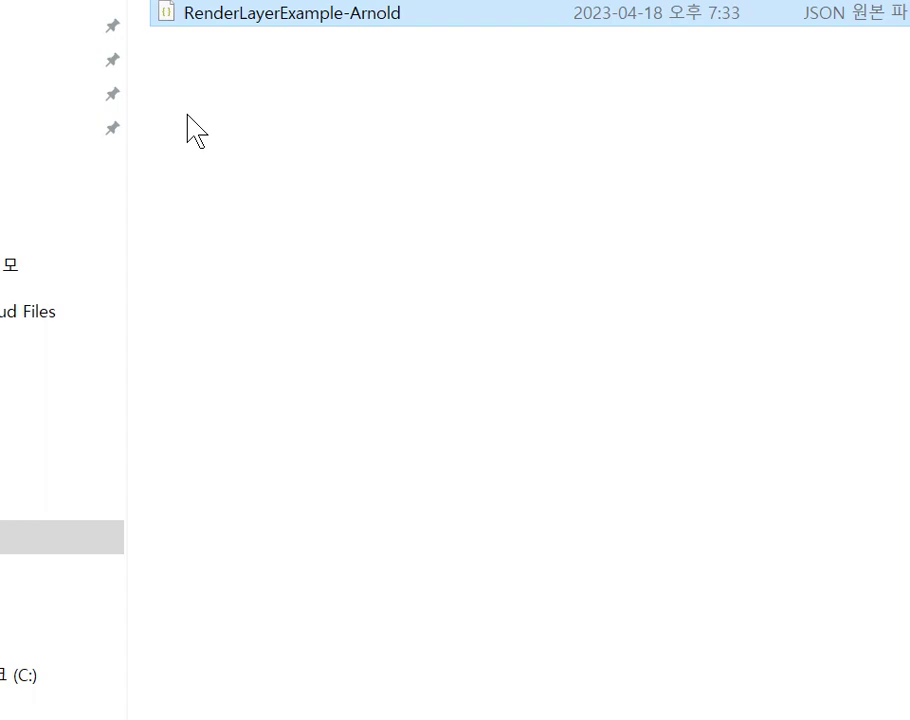
pyautogui.click(207, 234)
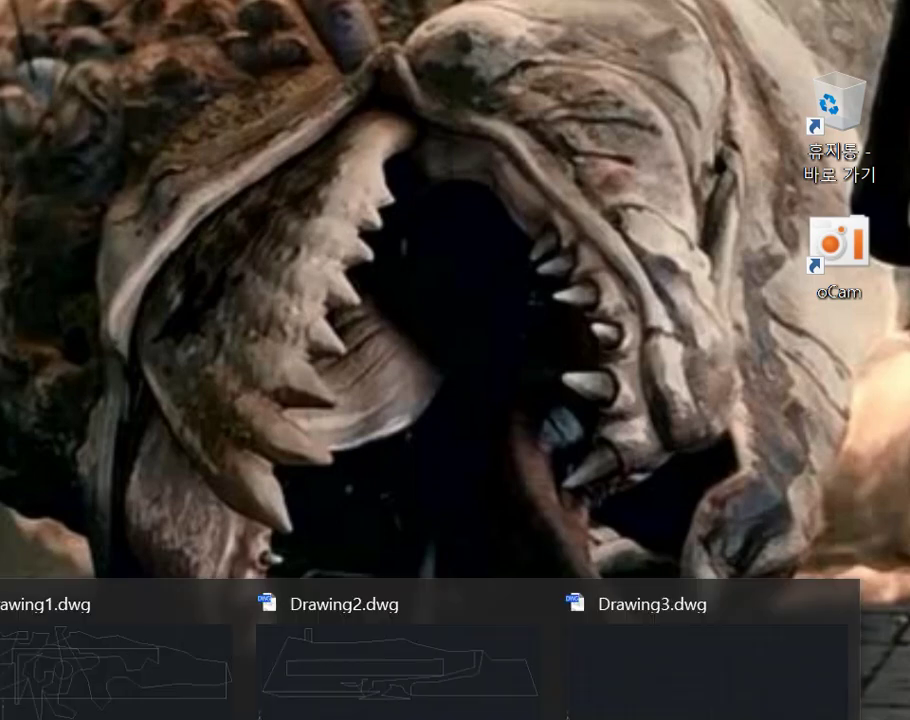
# Step: Cancel the Revit 2024 install after its warning of 6.11 GB free versus 29.76 GB needed
pyautogui.hotkey('alt', 'Tab')
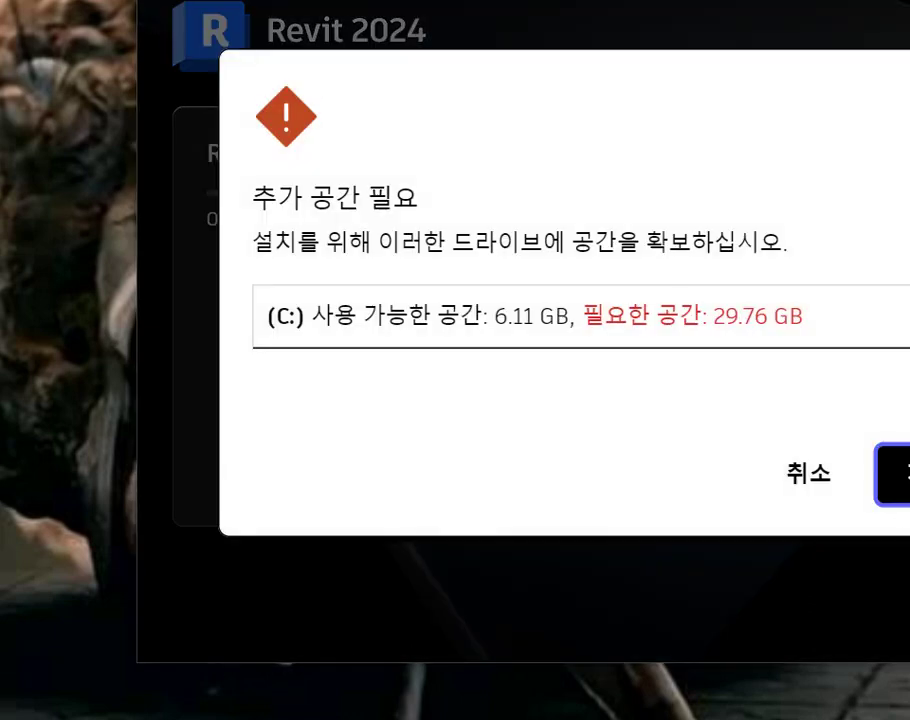
pyautogui.press('Escape')
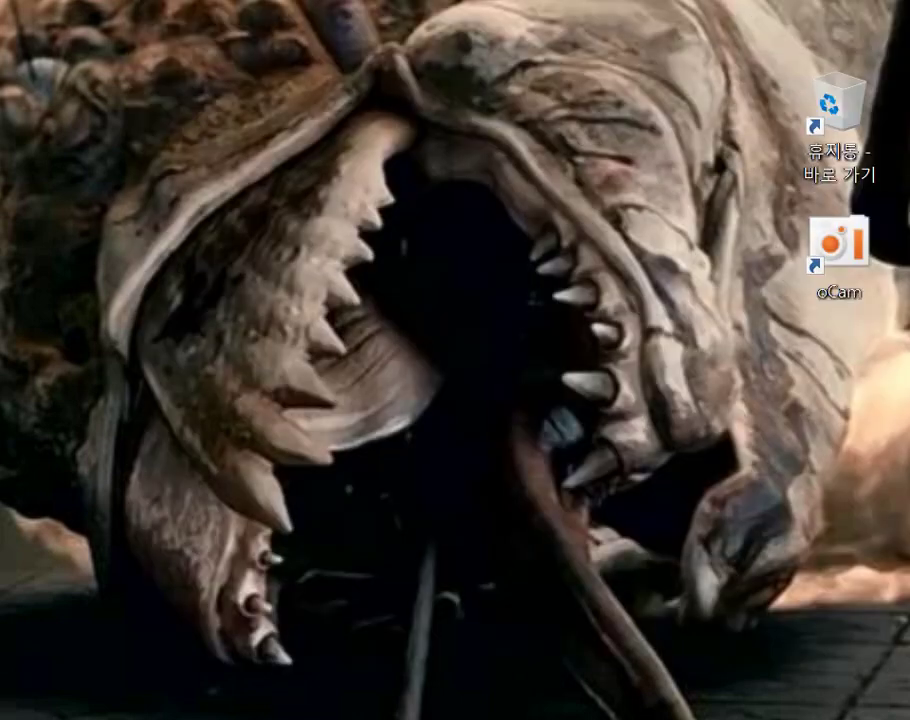
pyautogui.press('super')
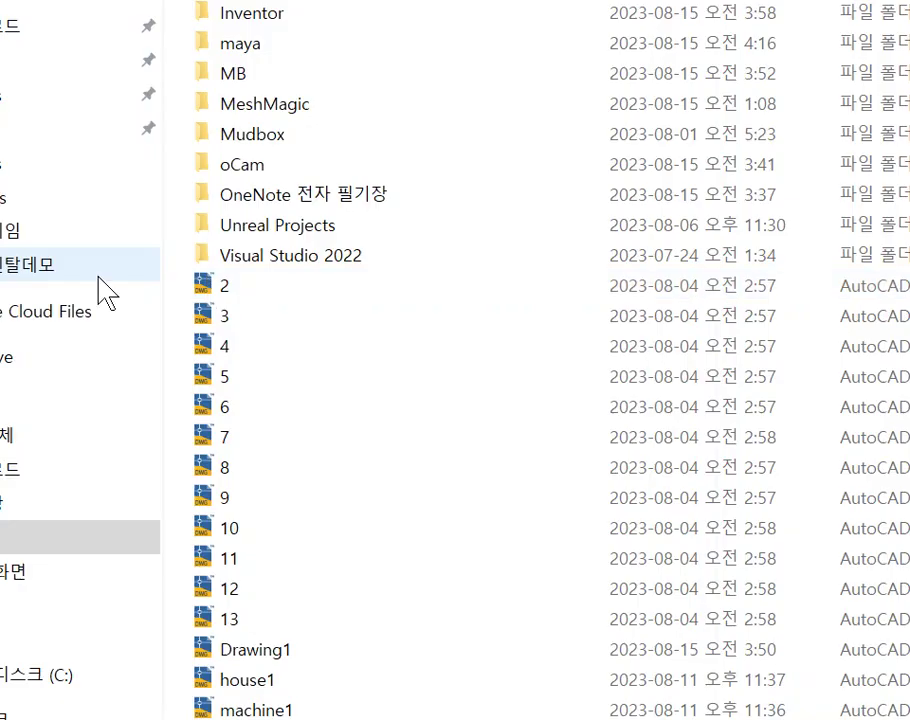
# Step: In Downloads, find and launch the Maya_2024_ML_setup_webinstall (1) installer
pyautogui.scroll(-5, 254, 284)
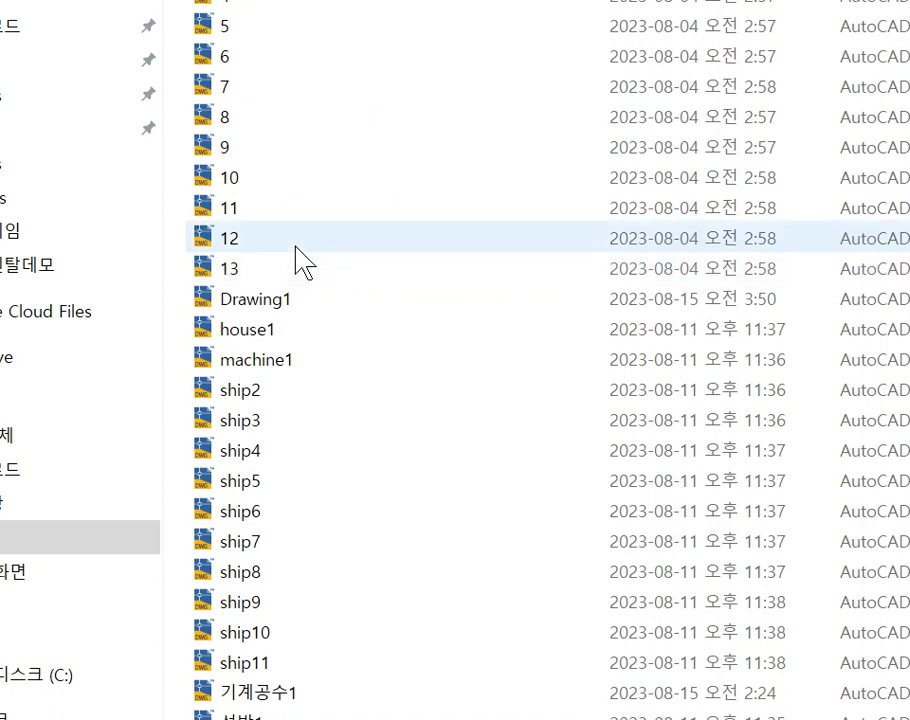
pyautogui.scroll(5, 300, 268)
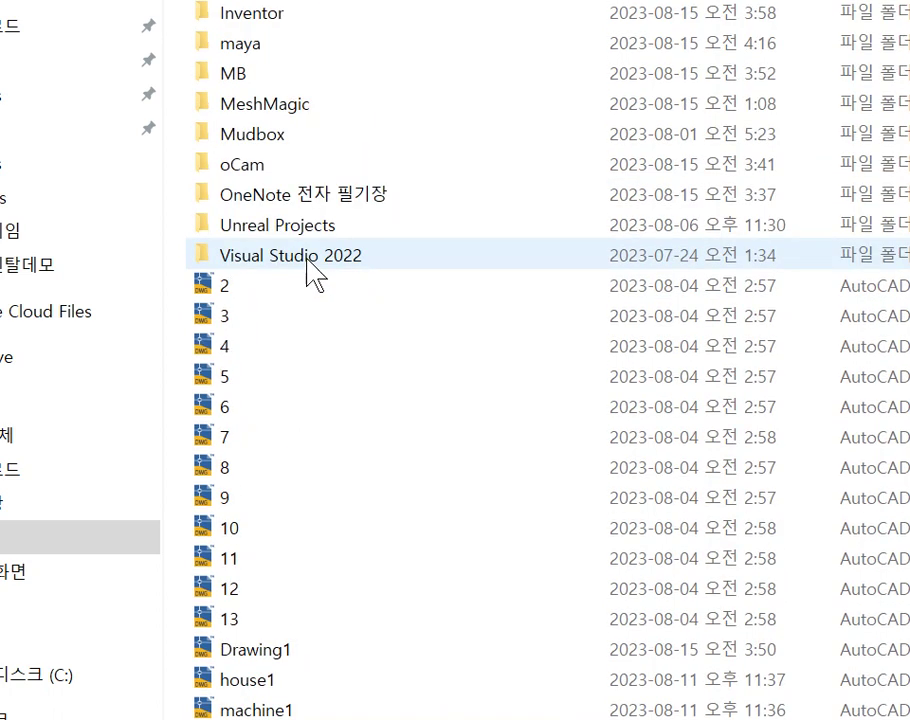
pyautogui.click(68, 30)
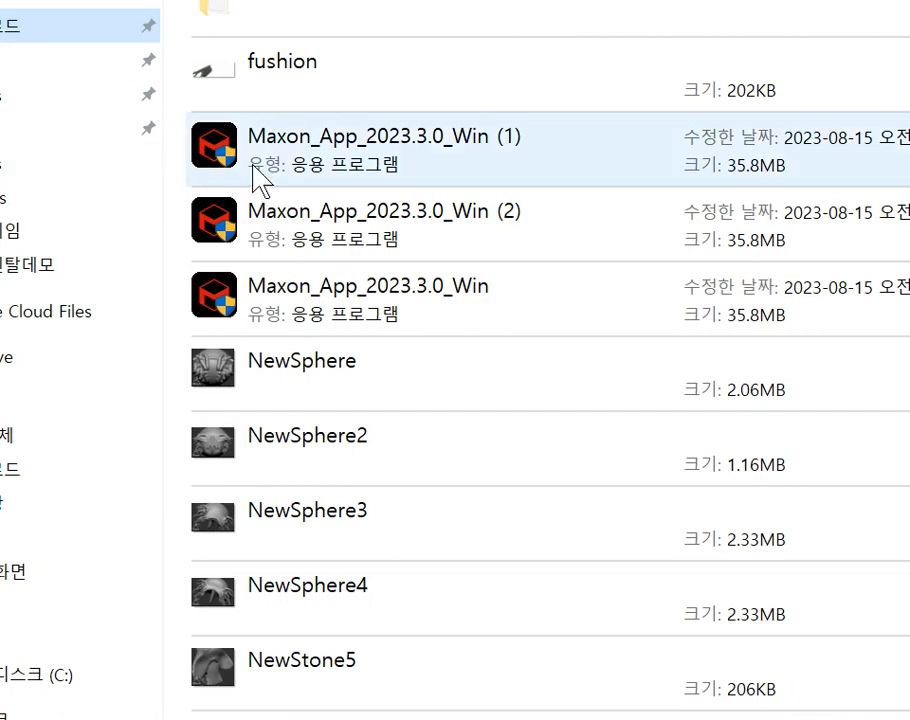
pyautogui.scroll(-5, 262, 200)
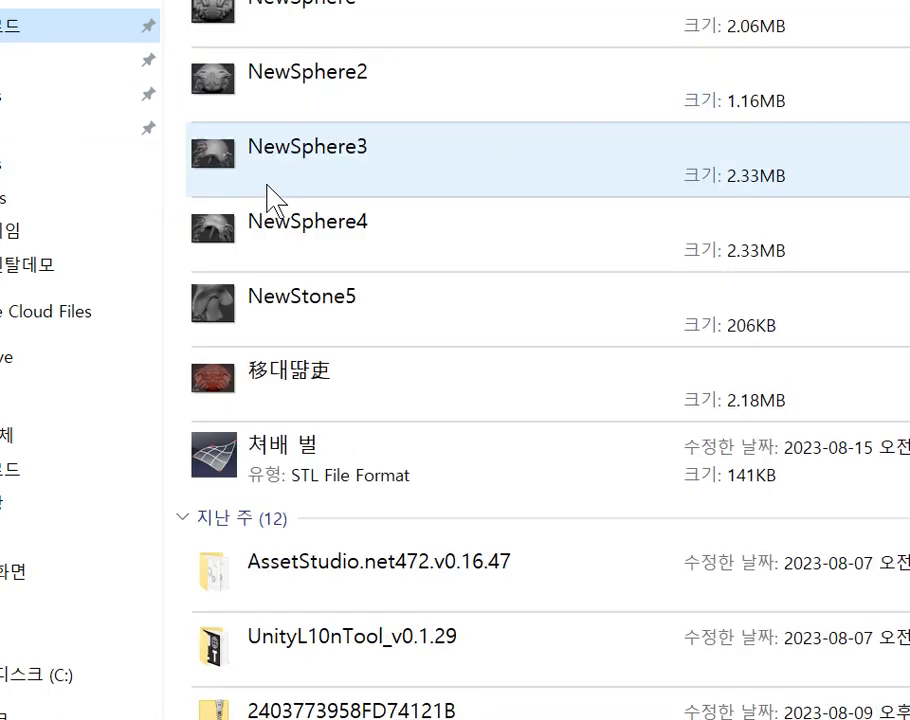
pyautogui.scroll(-3, 290, 178)
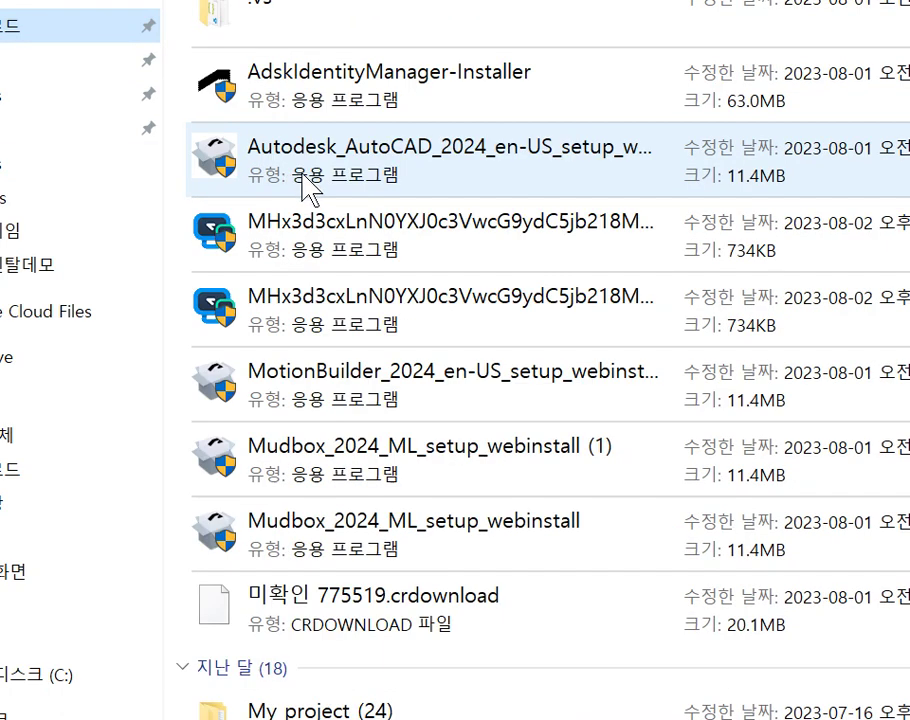
pyautogui.scroll(-3, 352, 205)
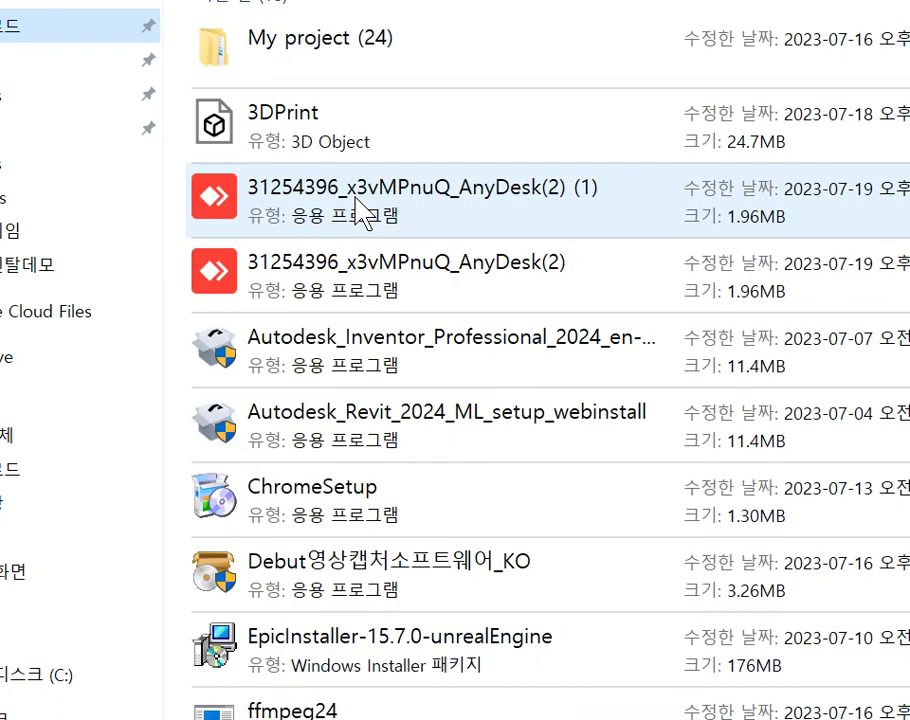
pyautogui.scroll(-1, 314, 370)
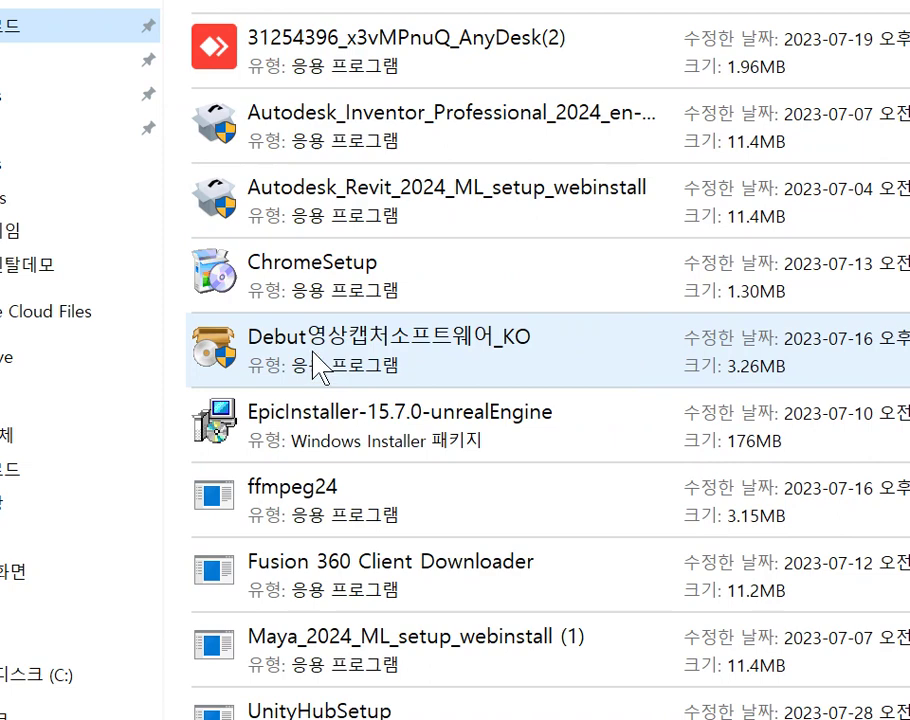
pyautogui.scroll(-2, 314, 365)
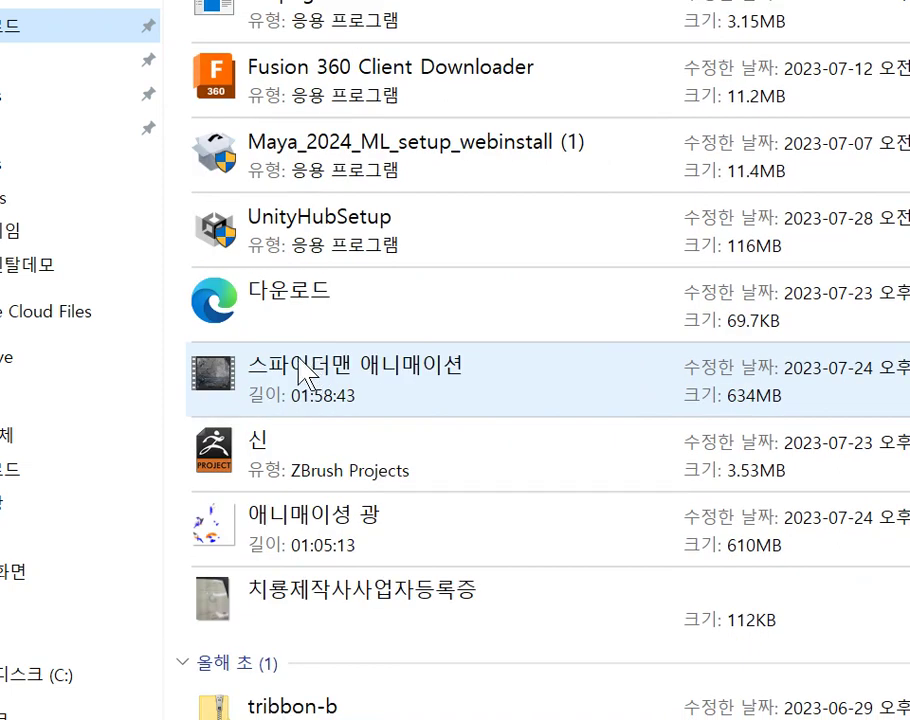
pyautogui.scroll(1, 303, 375)
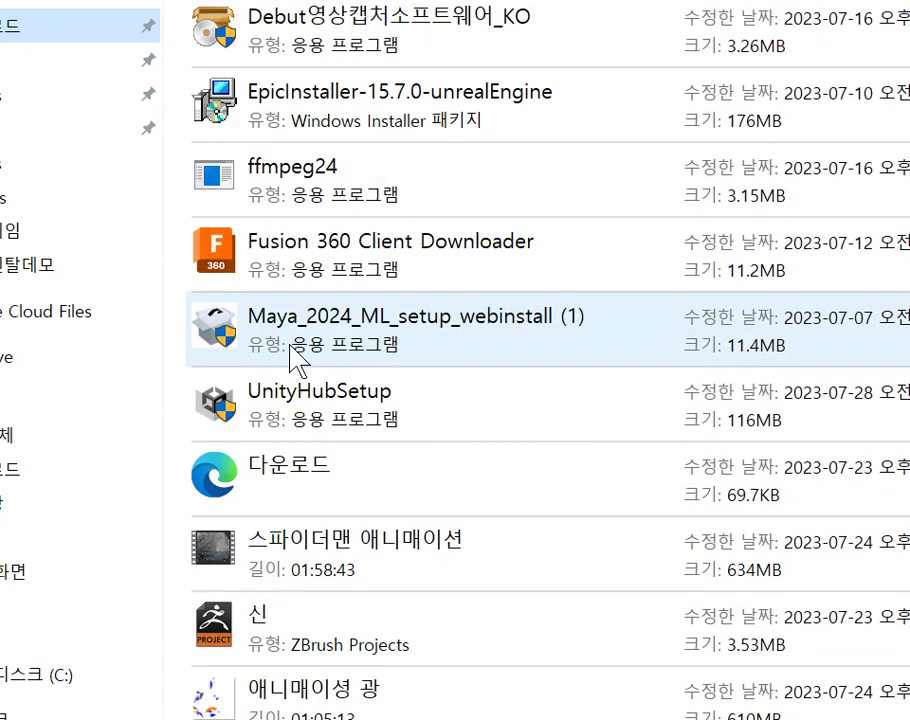
pyautogui.doubleClick(301, 364)
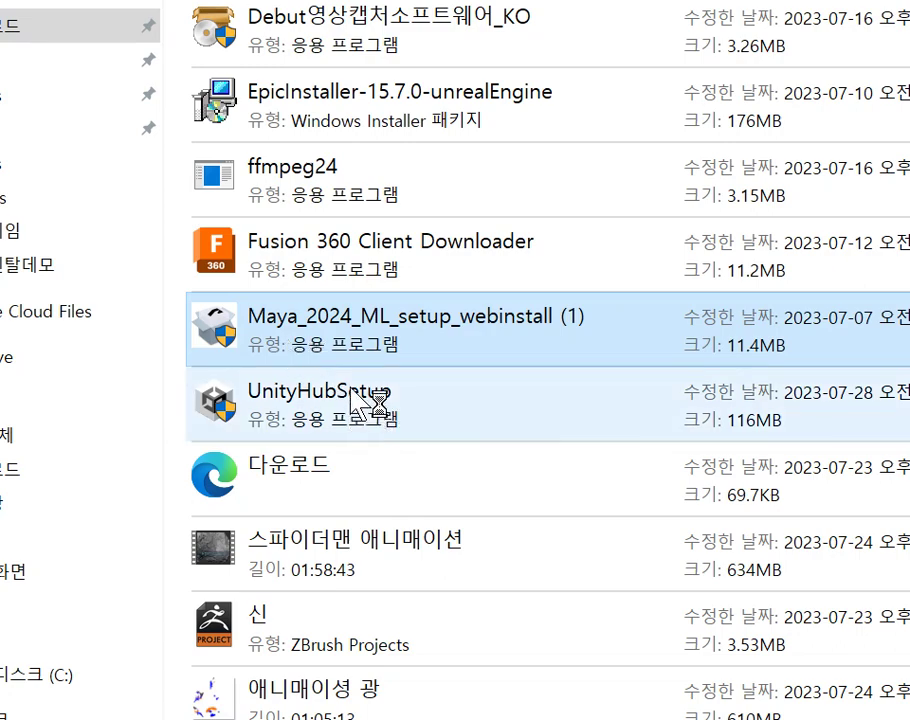
# Step: Select the Inventor Professional 2024 setup file and close Maya's 'Already installed' notice
pyautogui.scroll(2, 414, 392)
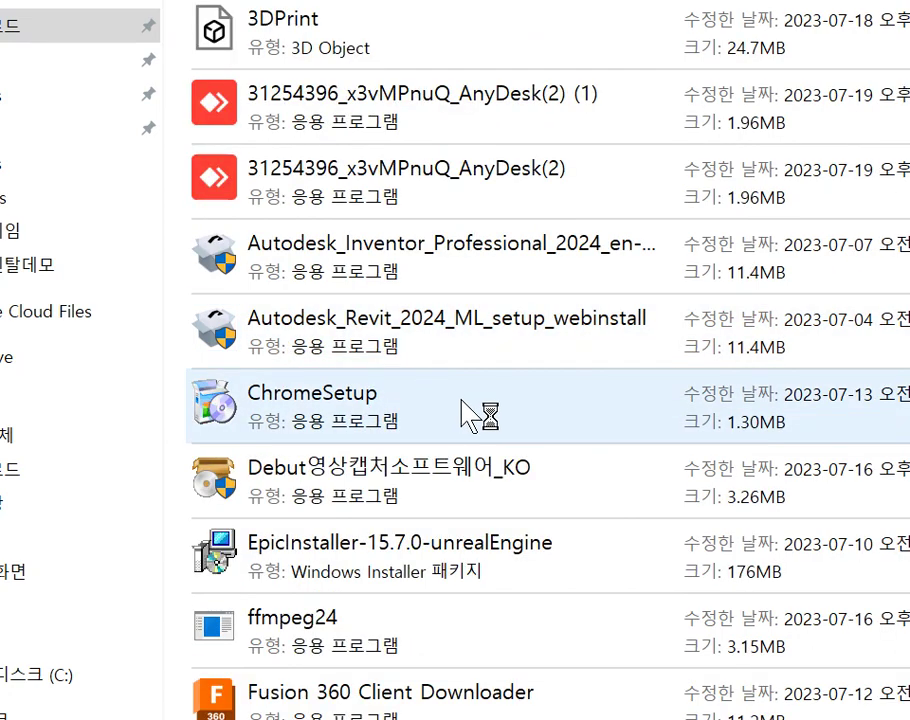
pyautogui.scroll(-2, 472, 411)
pyautogui.scroll(3, 470, 405)
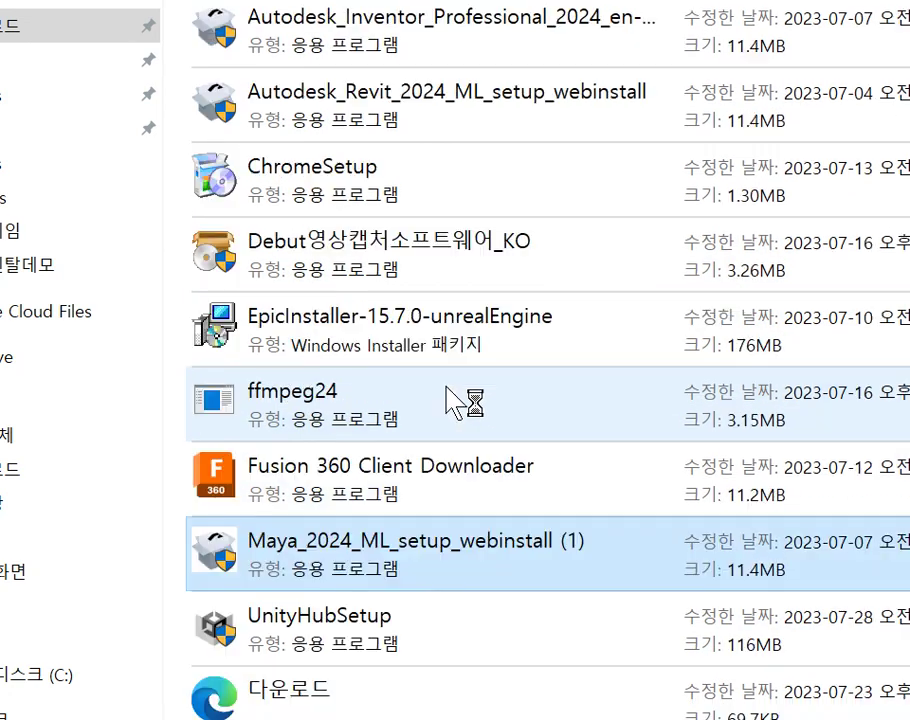
pyautogui.click(406, 437)
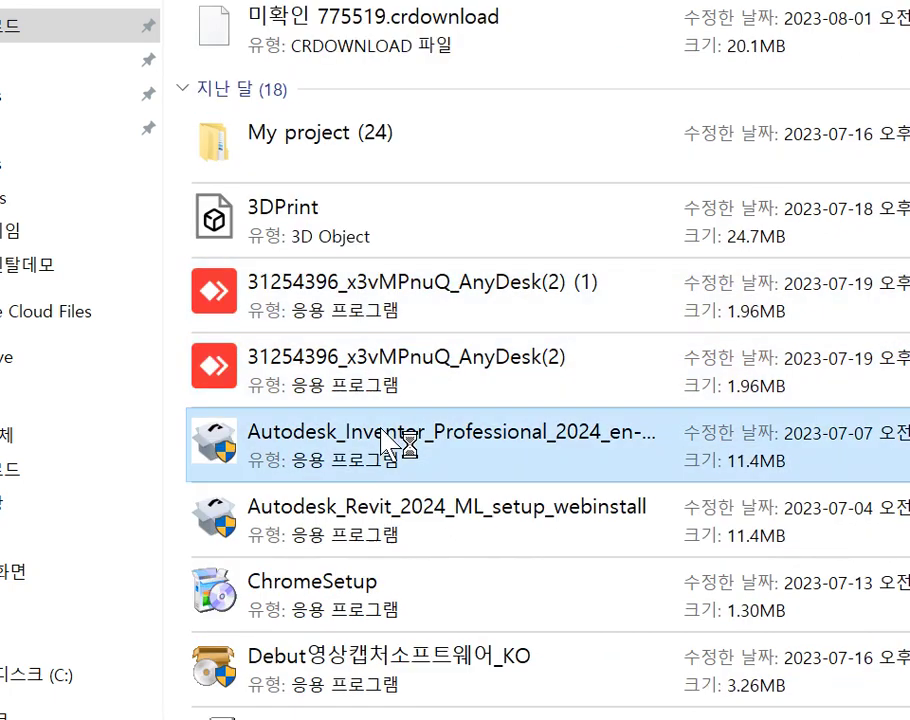
pyautogui.scroll(-3, 436, 530)
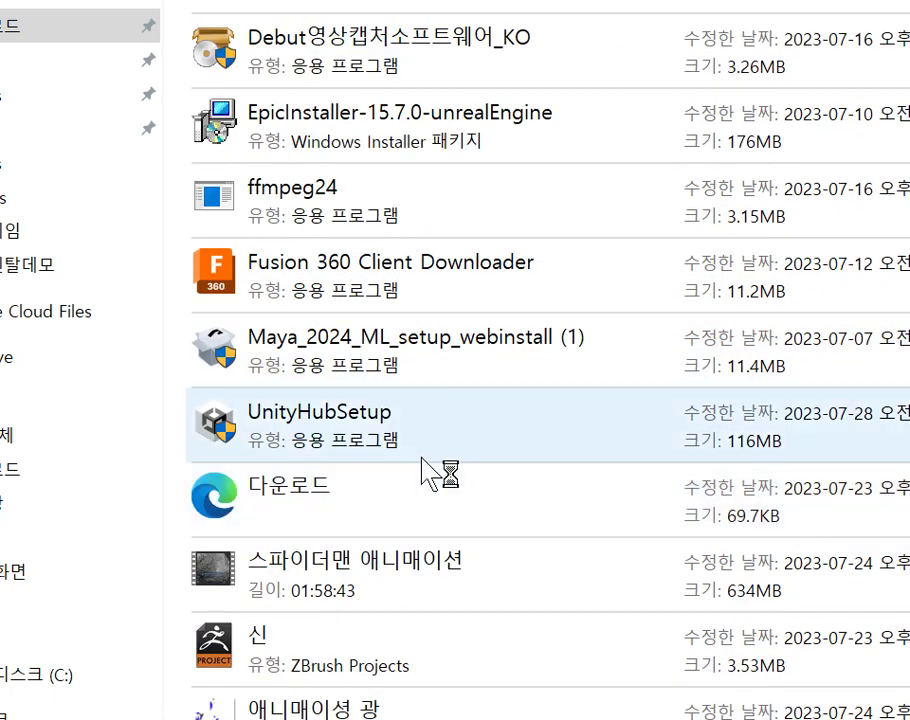
pyautogui.scroll(-1, 428, 470)
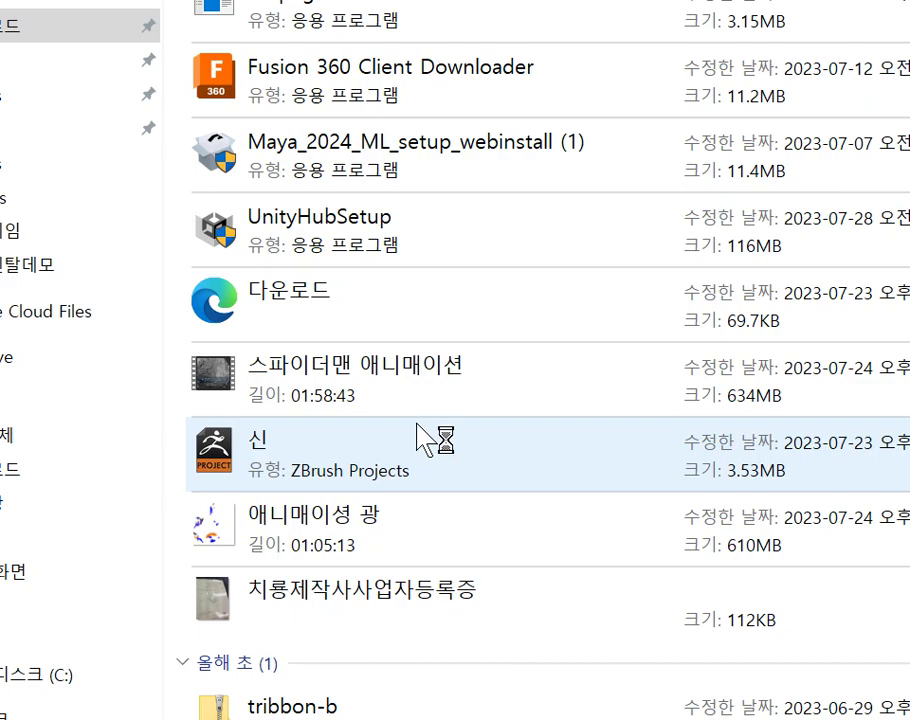
pyautogui.scroll(5, 421, 436)
pyautogui.scroll(1, 420, 437)
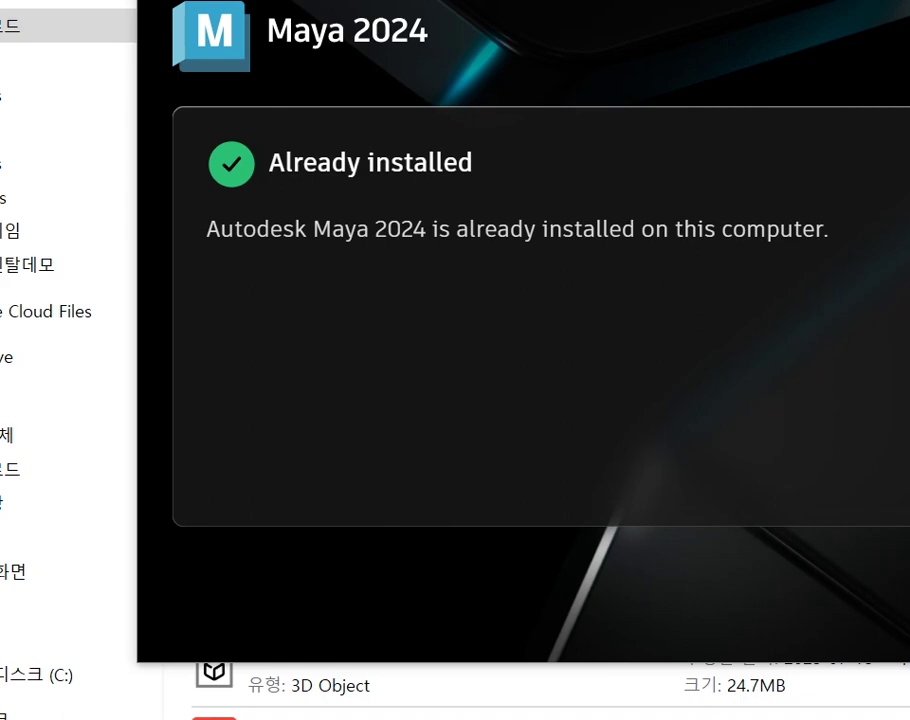
pyautogui.click(908, 575)
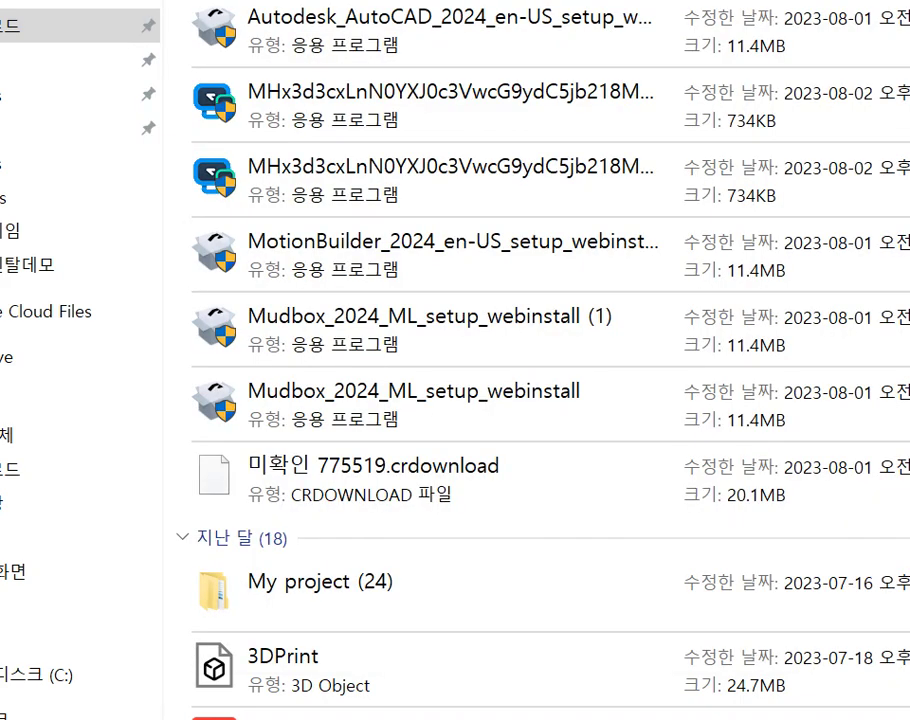
# Step: Search Windows for 'maya', then dismiss the results to return to the C: drive listing
pyautogui.press('super')
pyautogui.press('super+s')
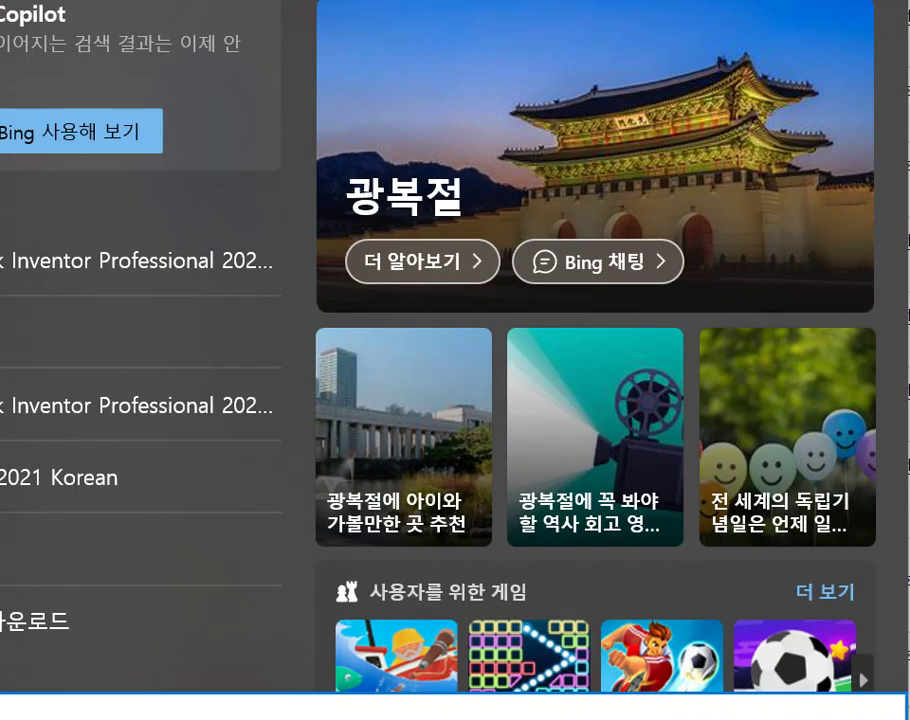
pyautogui.write('maya')
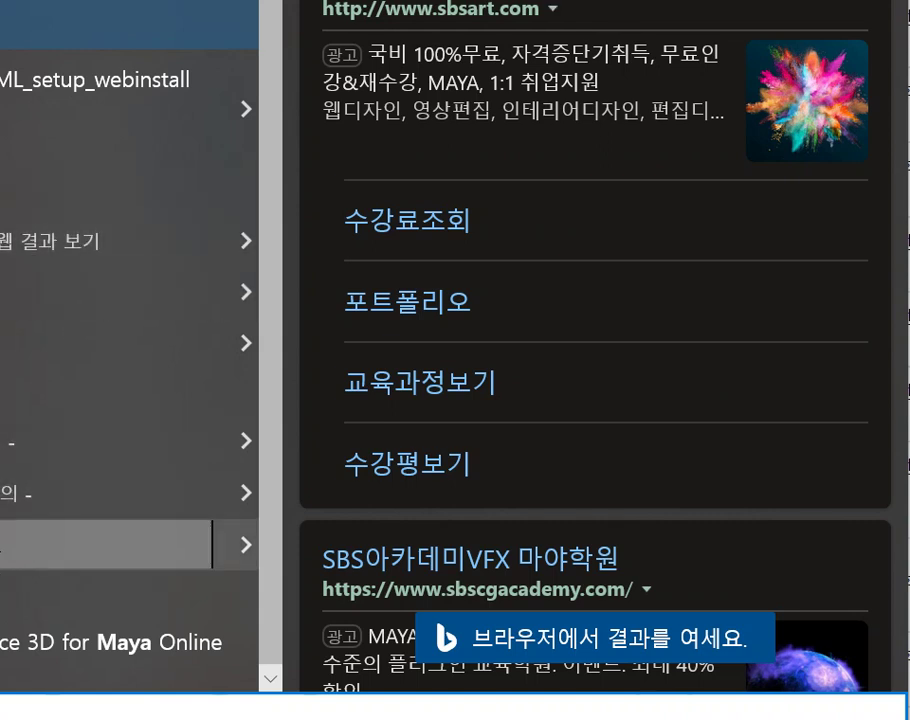
pyautogui.click(10, 447)
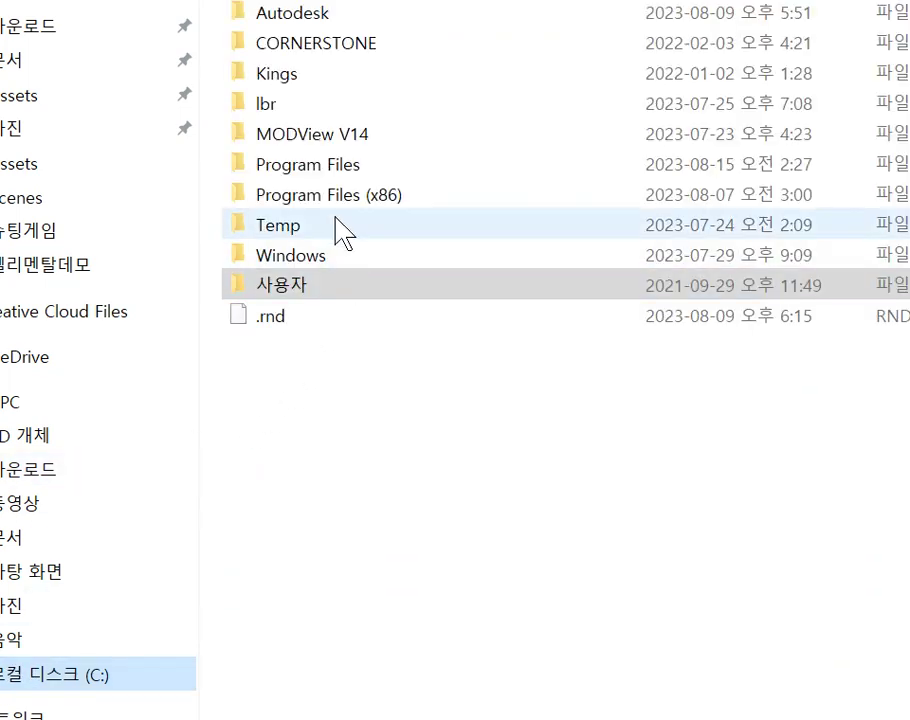
# Step: Open the C:\Autodesk\WI folder and scroll through its contents
pyautogui.doubleClick(327, 14)
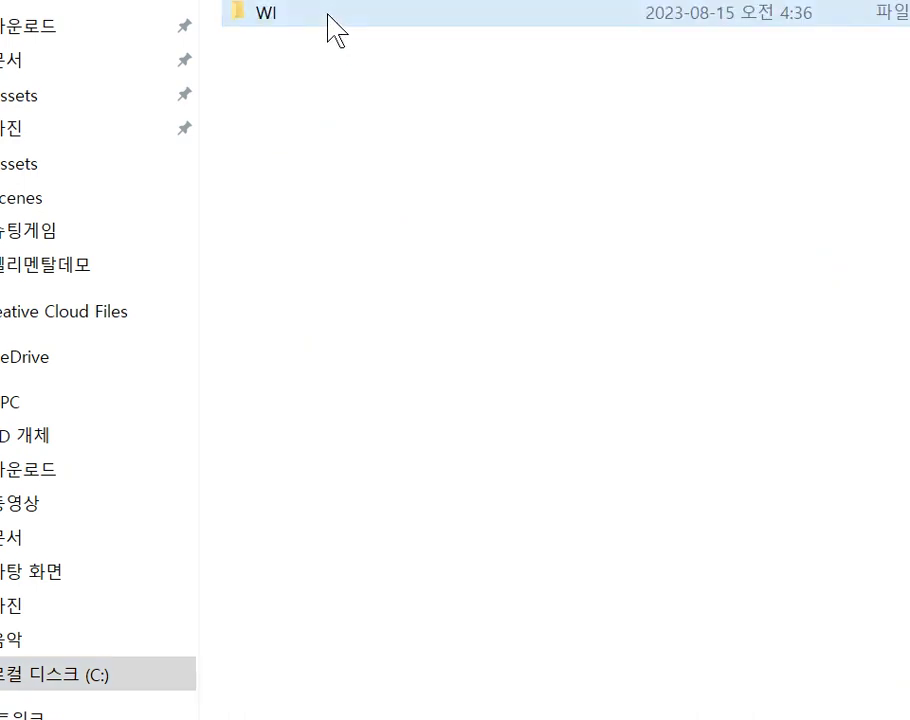
pyautogui.doubleClick(327, 14)
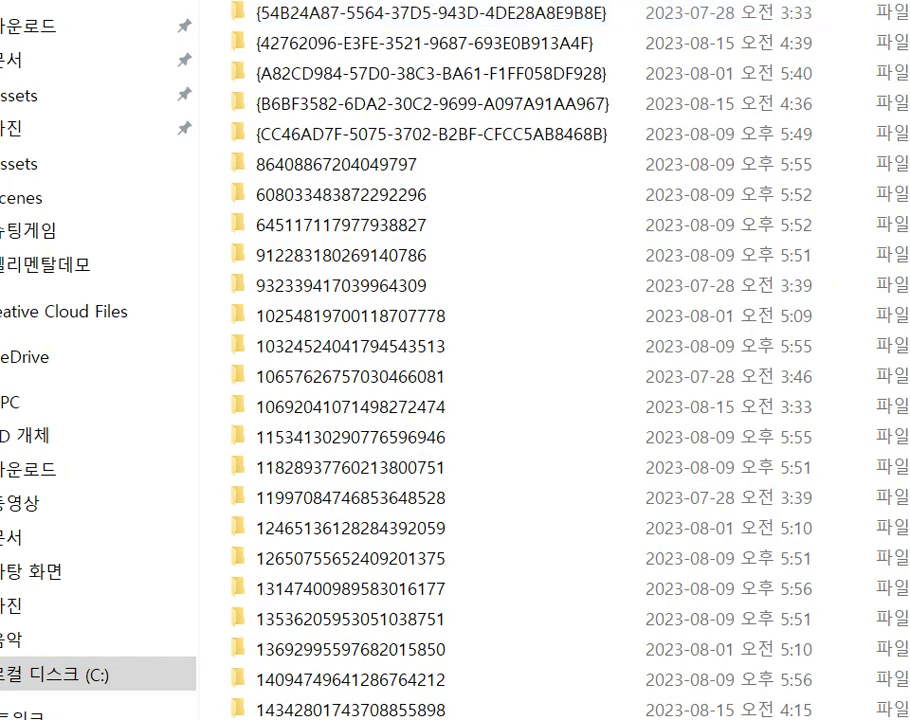
pyautogui.hotkey('alt', 'Left')
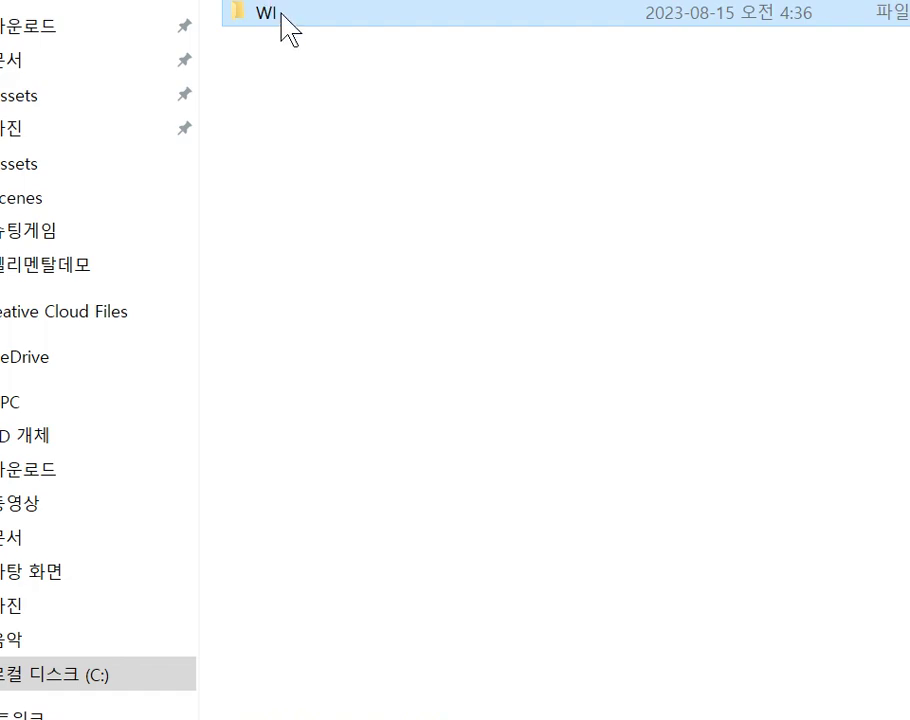
pyautogui.doubleClick(290, 30)
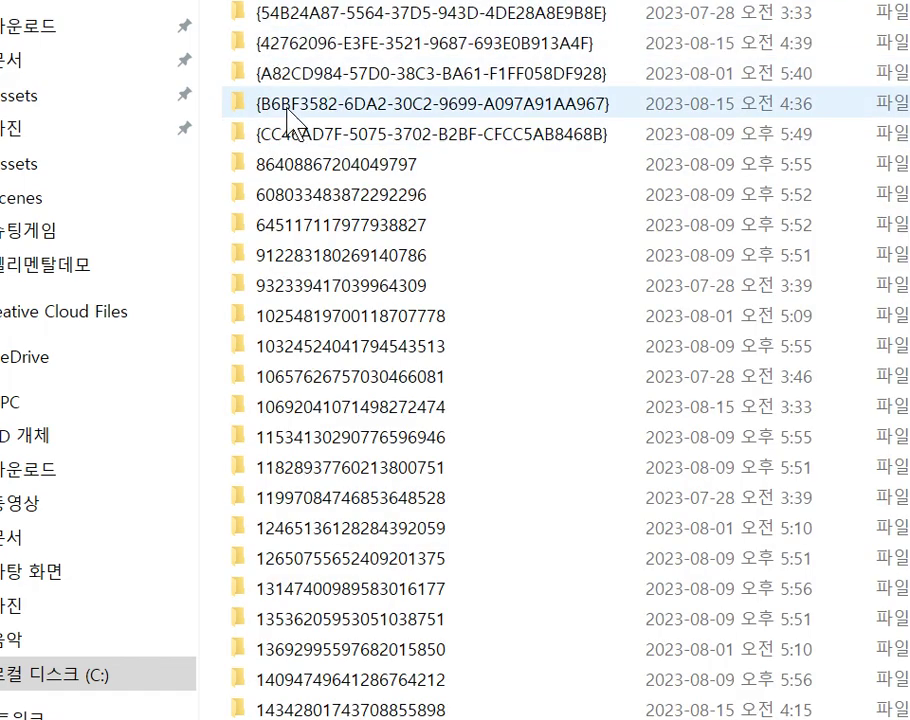
pyautogui.scroll(-4, 290, 105)
pyautogui.scroll(-4, 290, 105)
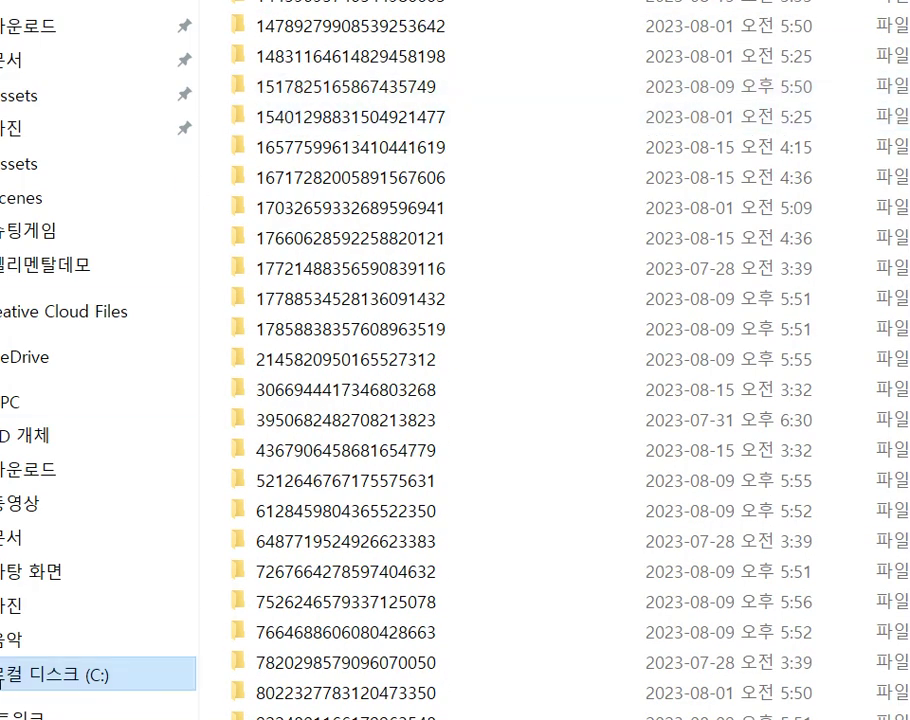
# Step: Check the 음악, 사진, 바탕 화면, 동영상, 문서, 3D 개체, This PC, Scenes and Assets folders
pyautogui.click(53, 636)
pyautogui.click(45, 613)
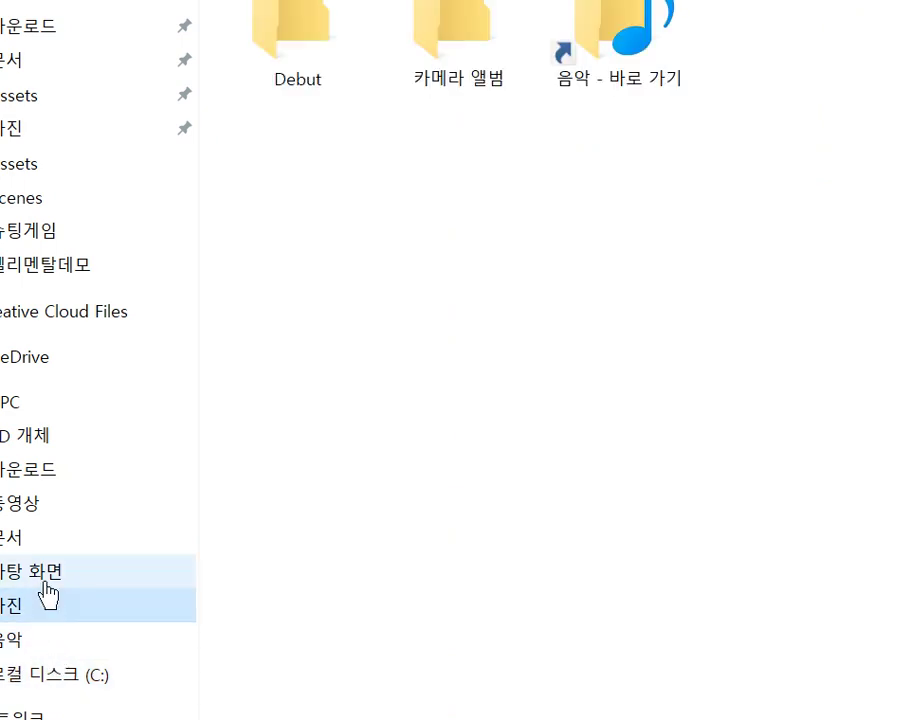
pyautogui.click(46, 585)
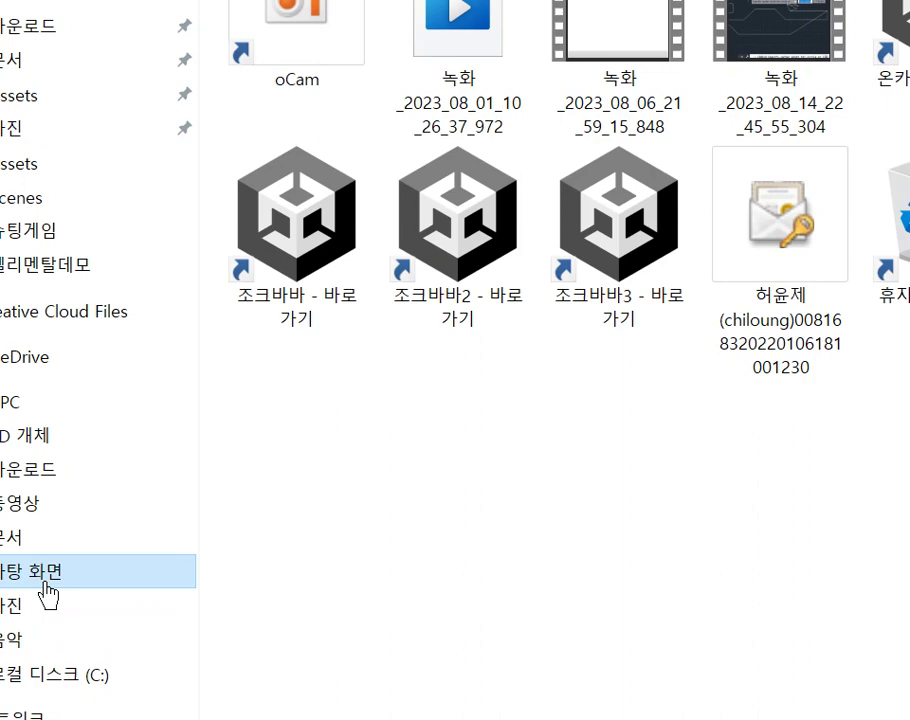
pyautogui.click(56, 503)
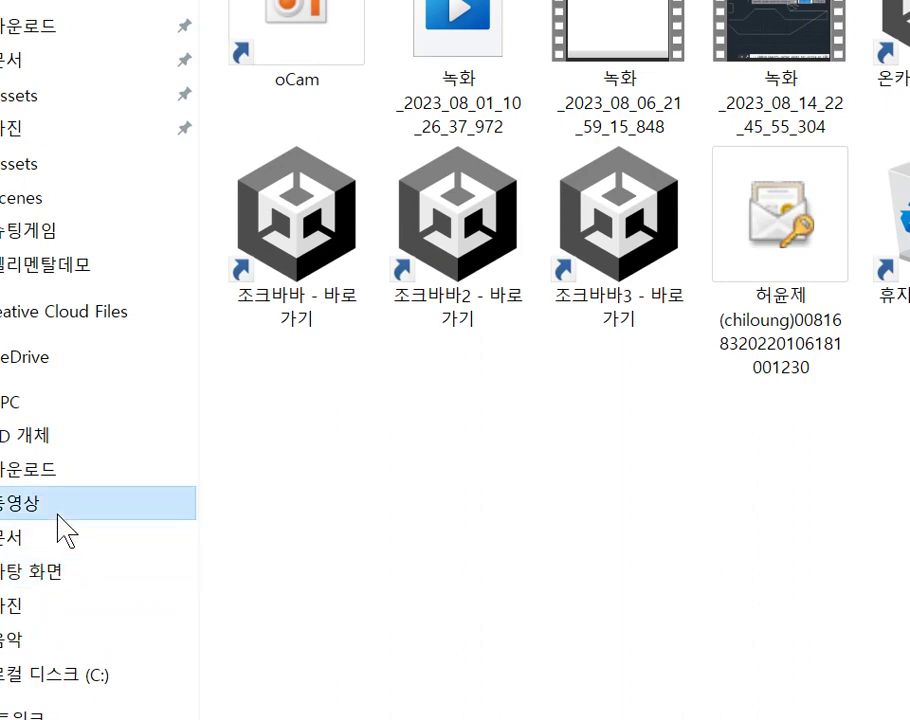
pyautogui.click(58, 540)
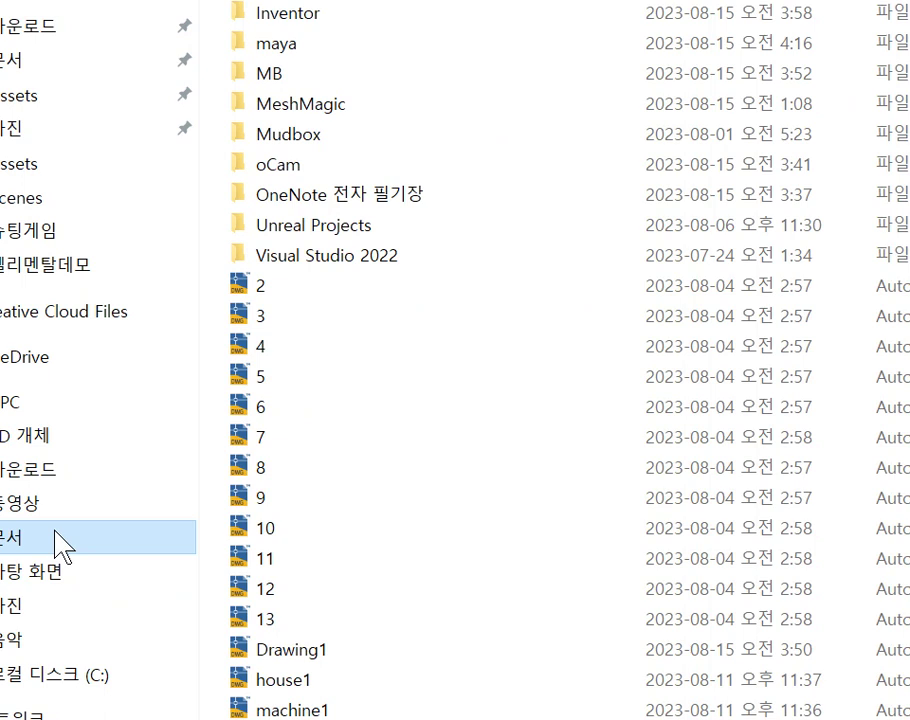
pyautogui.click(45, 437)
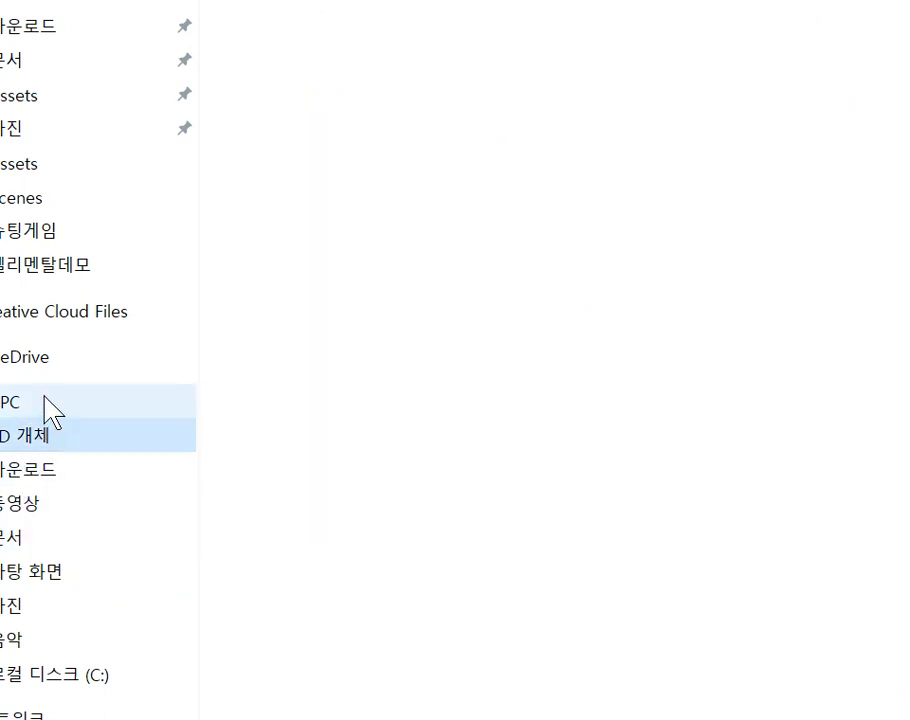
pyautogui.click(45, 400)
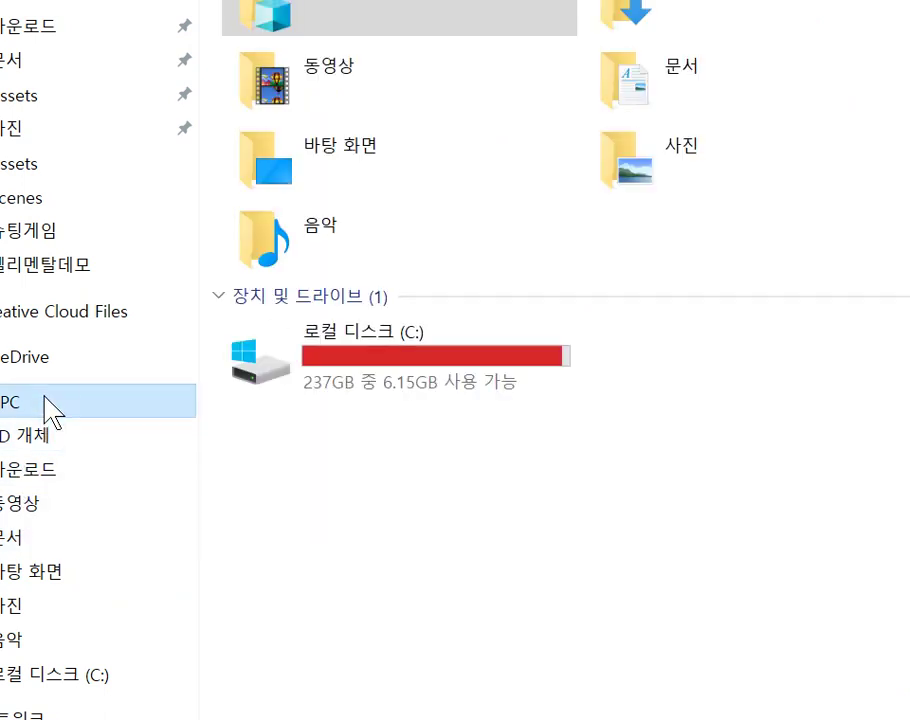
pyautogui.click(41, 195)
pyautogui.click(40, 166)
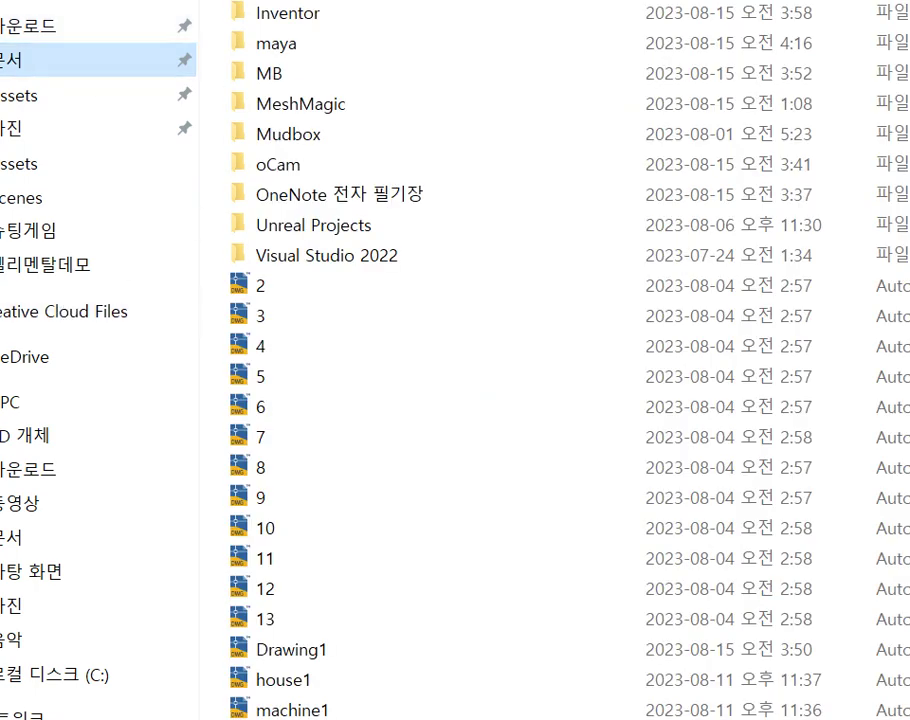
# Step: In Downloads, locate and select the Maxon_App_2023.3.0_Win (1) installer
pyautogui.click(28, 26)
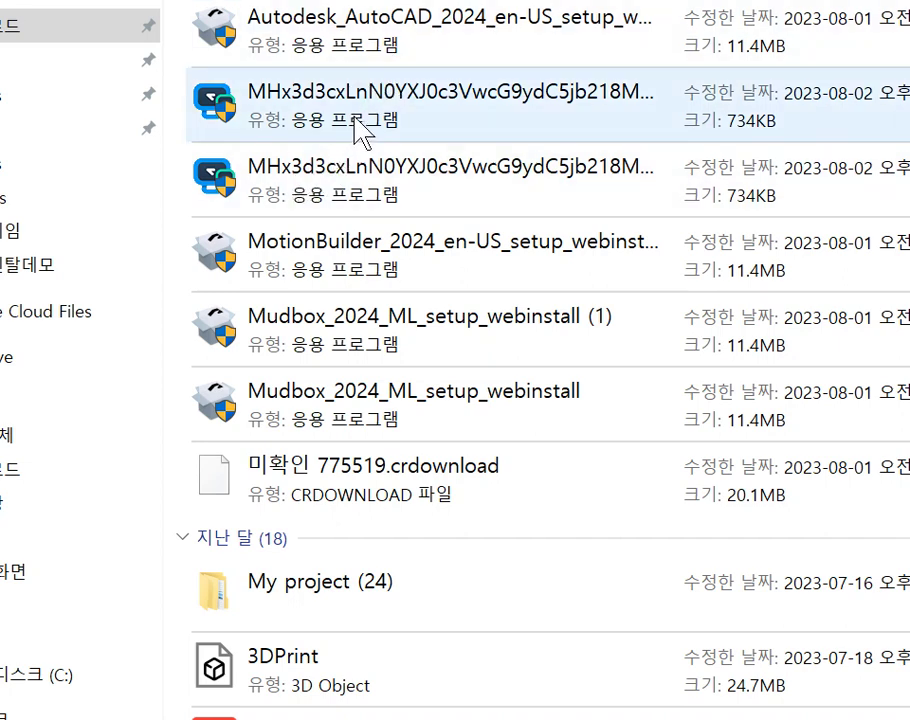
pyautogui.scroll(-5, 357, 132)
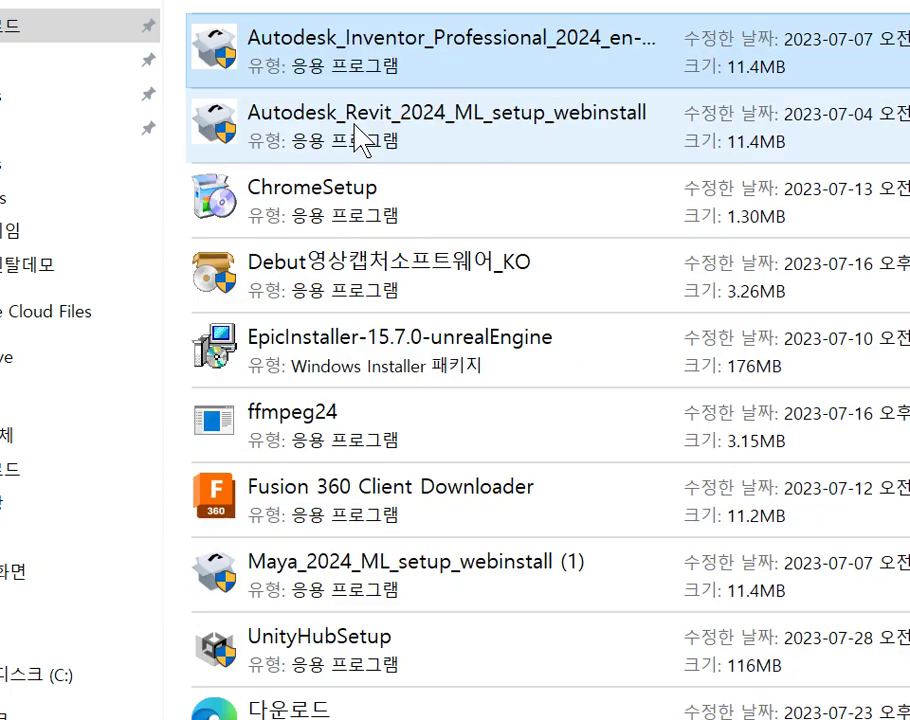
pyautogui.scroll(-5, 357, 132)
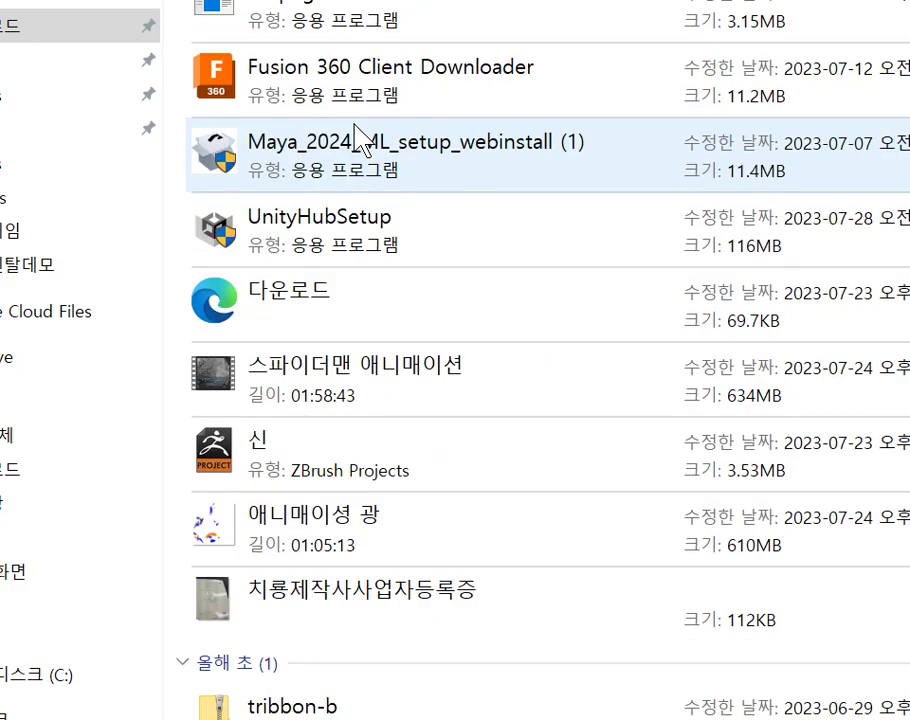
pyautogui.scroll(20, 357, 132)
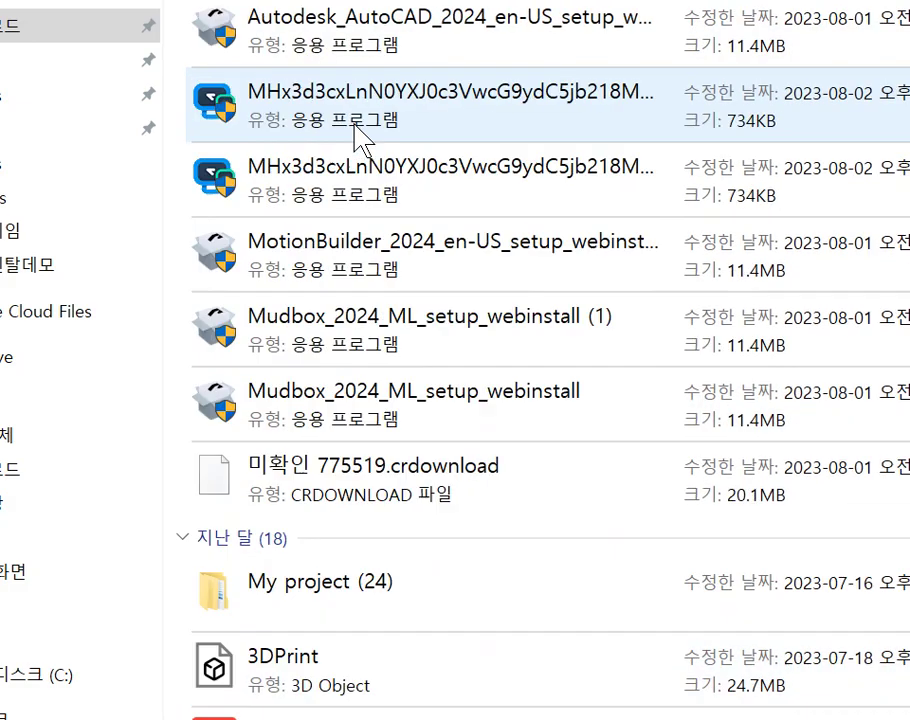
pyautogui.scroll(-7, 357, 132)
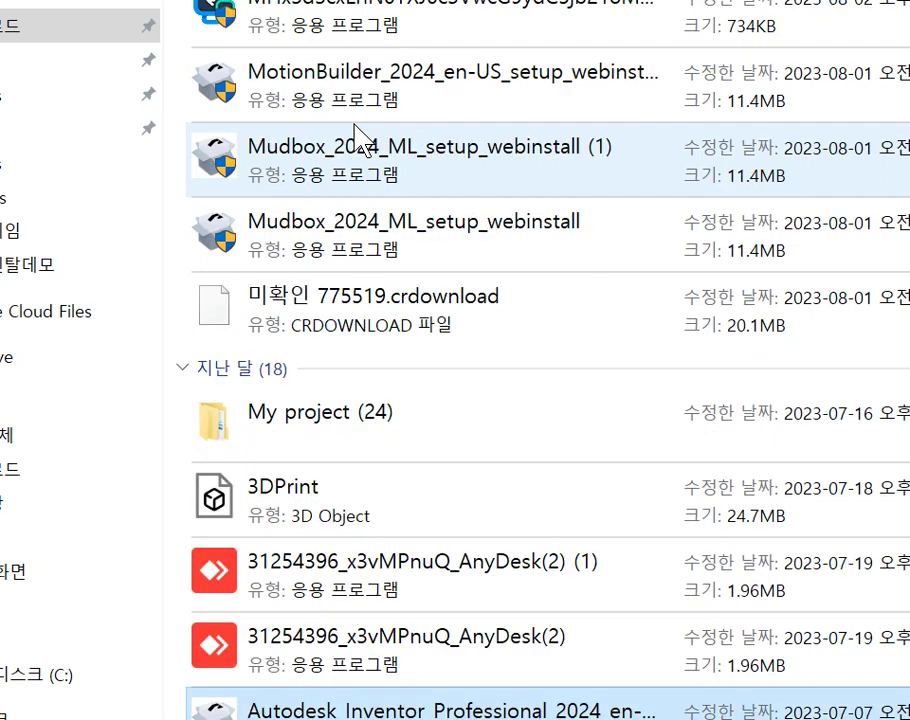
pyautogui.scroll(20, 355, 126)
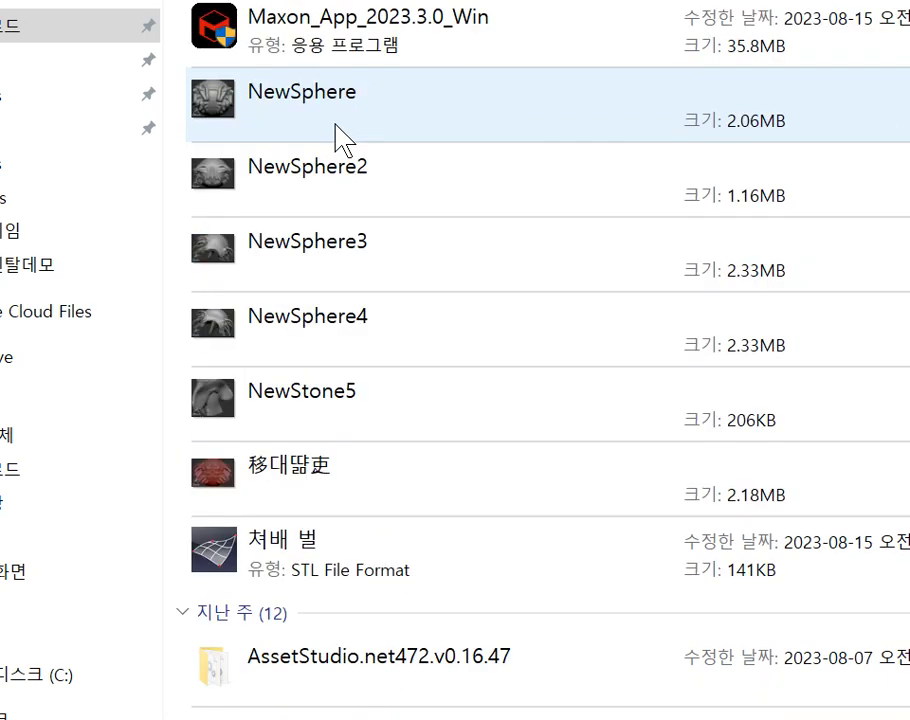
pyautogui.scroll(-2, 337, 131)
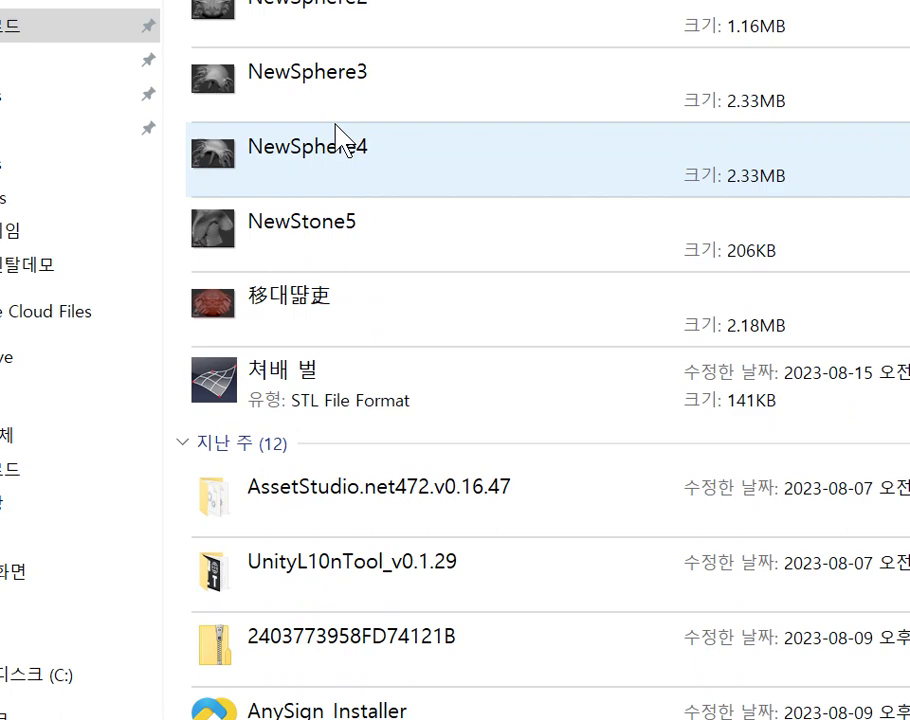
pyautogui.scroll(5, 337, 133)
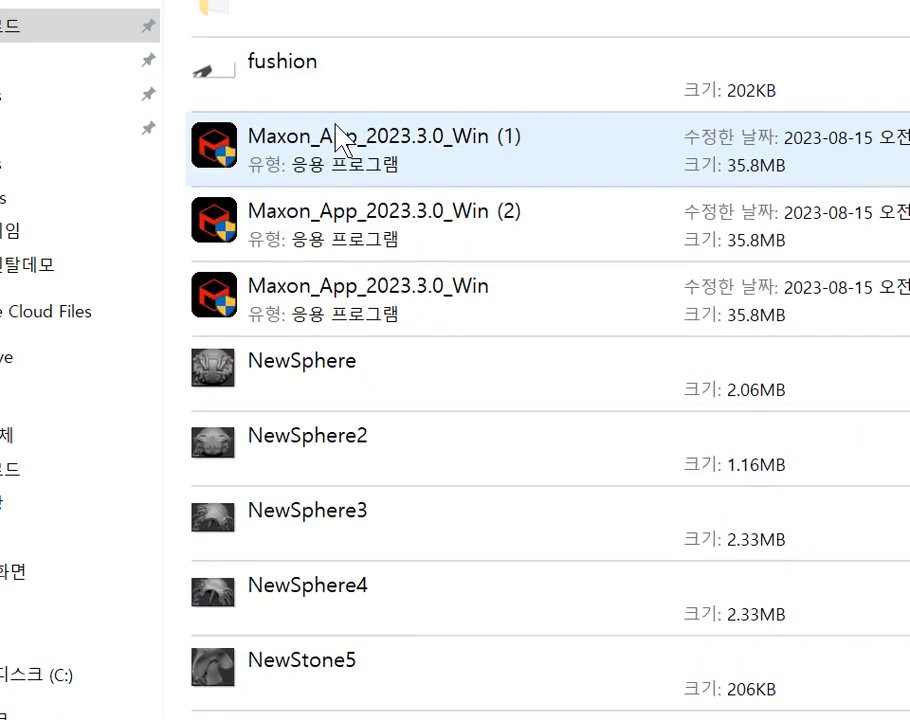
pyautogui.click(233, 134)
# Step: Run Maxon_App_2023.3.0_Win (1), cancel the setup, and close the compatibility warning with 닫기(C)
pyautogui.doubleClick(233, 134)
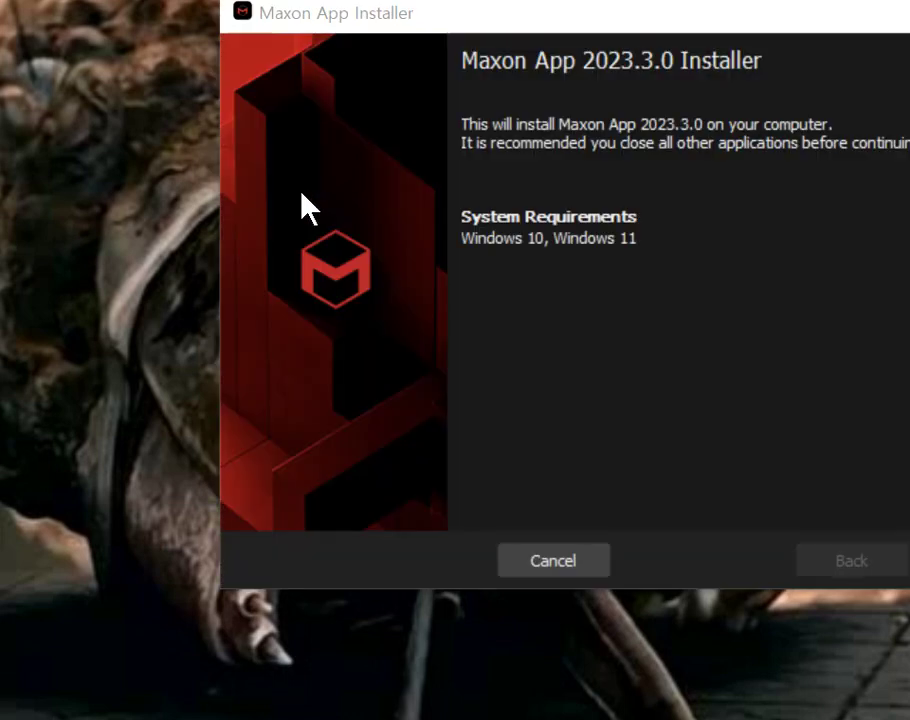
pyautogui.click(560, 558)
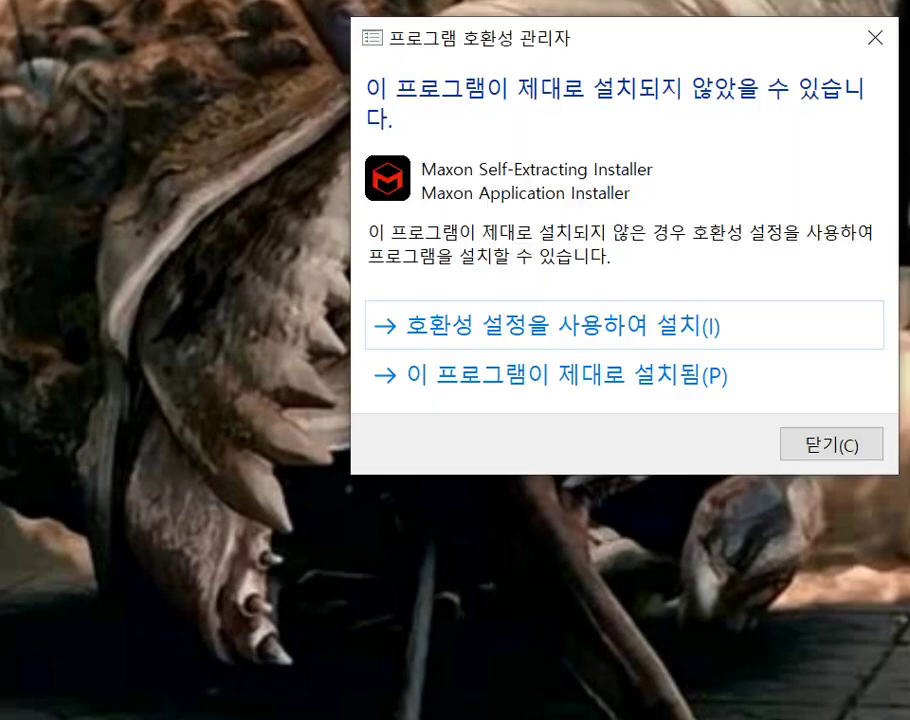
pyautogui.click(828, 446)
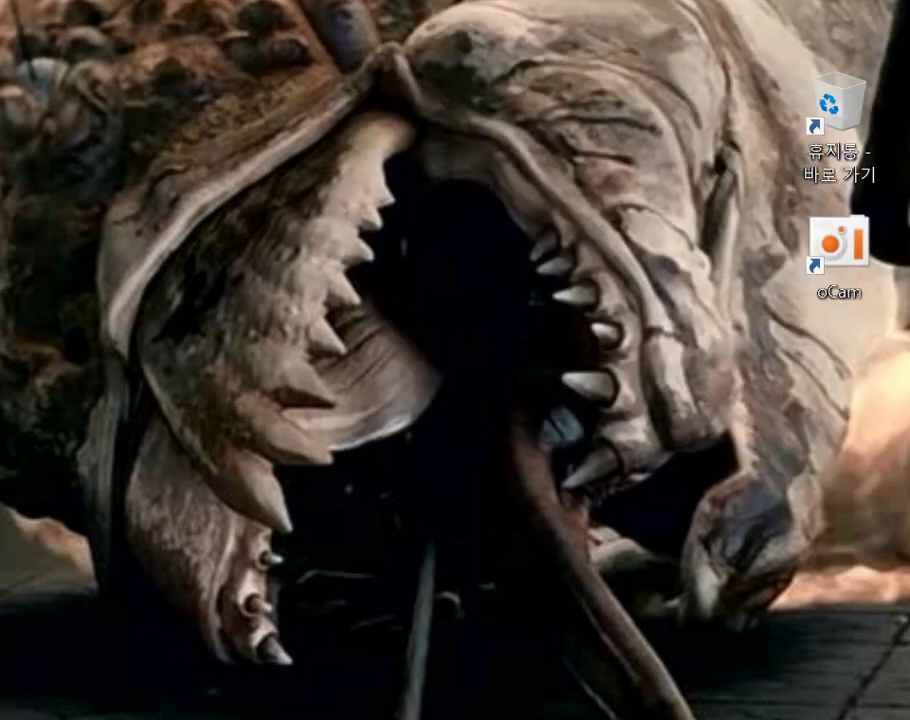
# Step: Scroll through the Start menu app list, then hide and reopen the Start menu
pyautogui.moveTo(400, 719)
pyautogui.press('super')
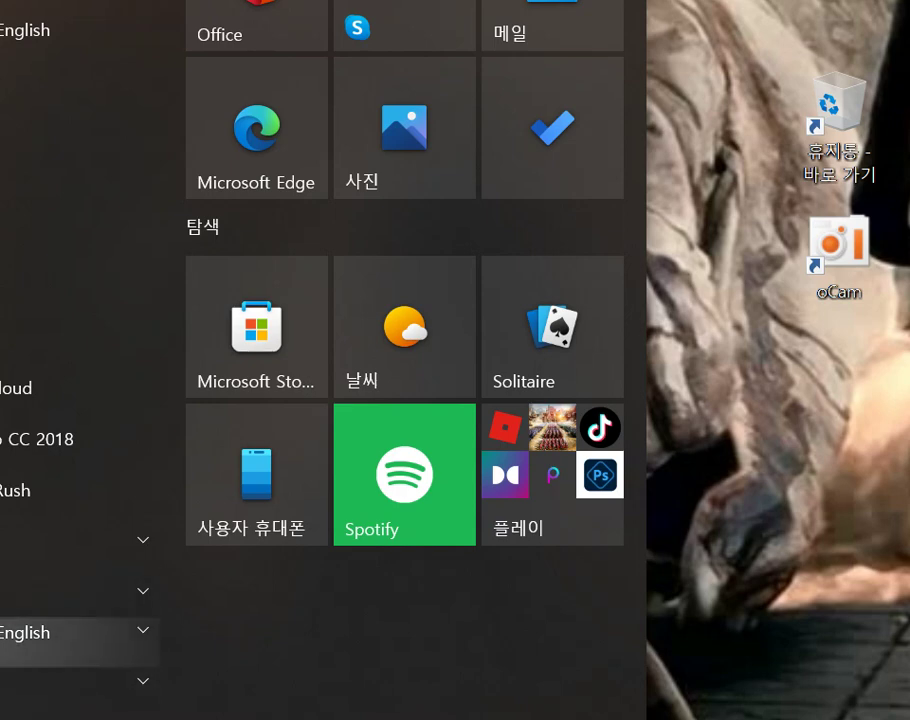
pyautogui.scroll(-5, 80, 632)
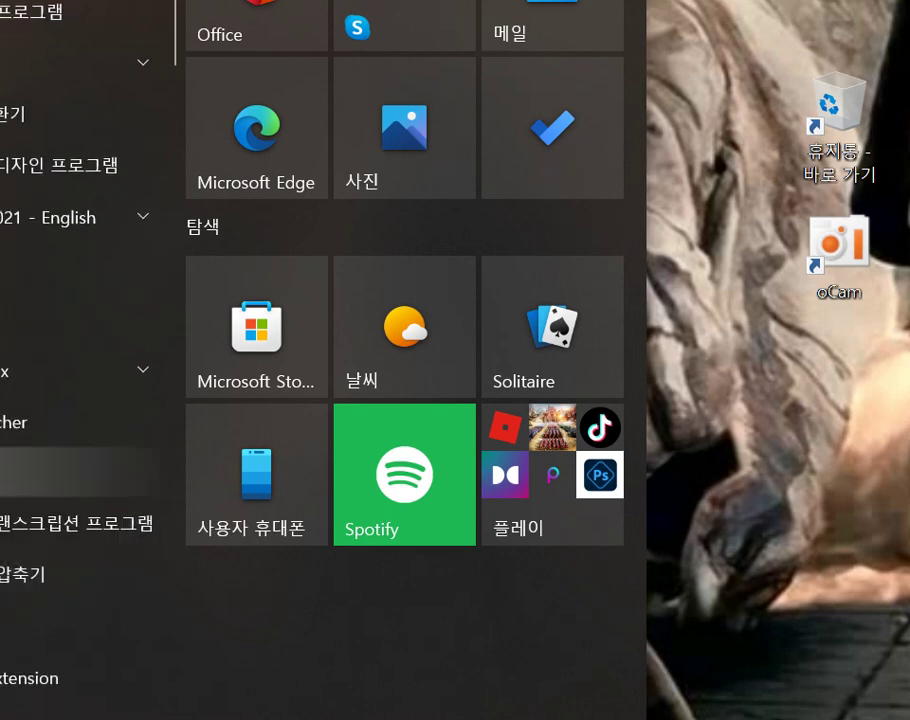
pyautogui.scroll(-10, 80, 470)
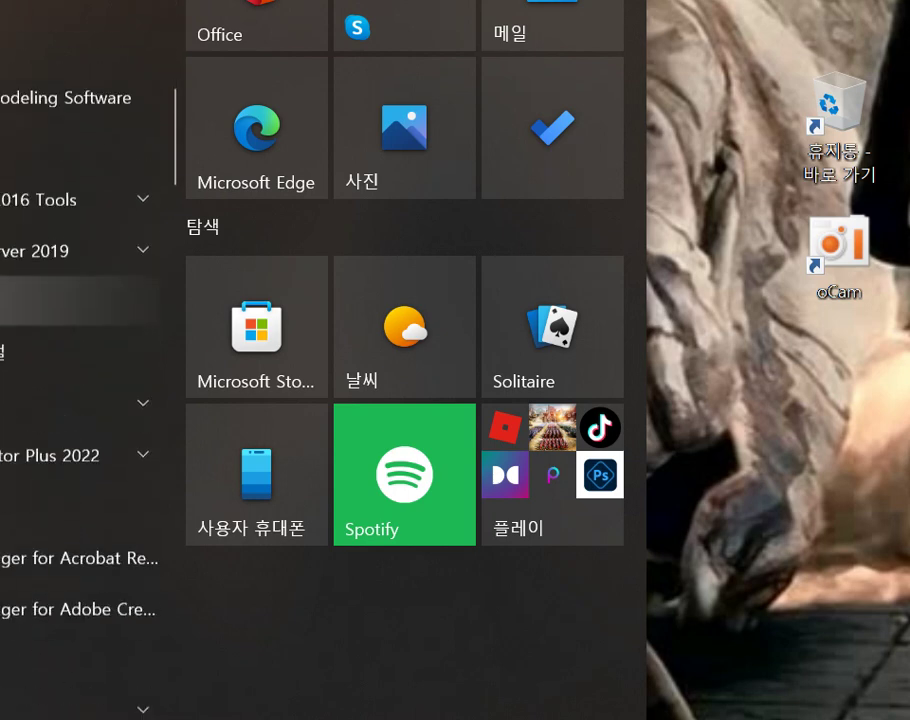
pyautogui.scroll(-10, 80, 420)
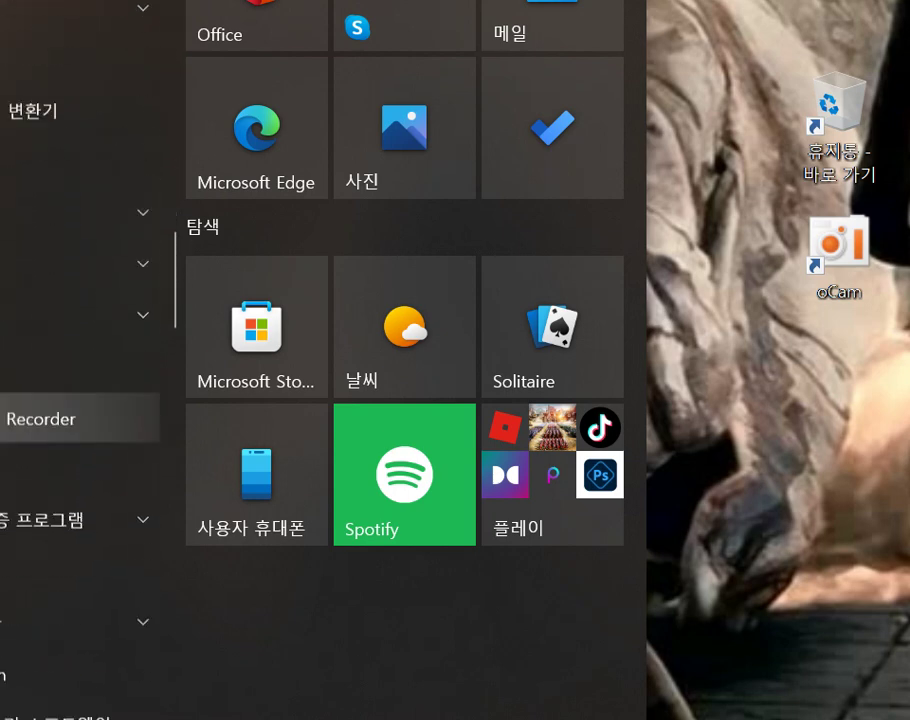
pyautogui.scroll(-10, 80, 425)
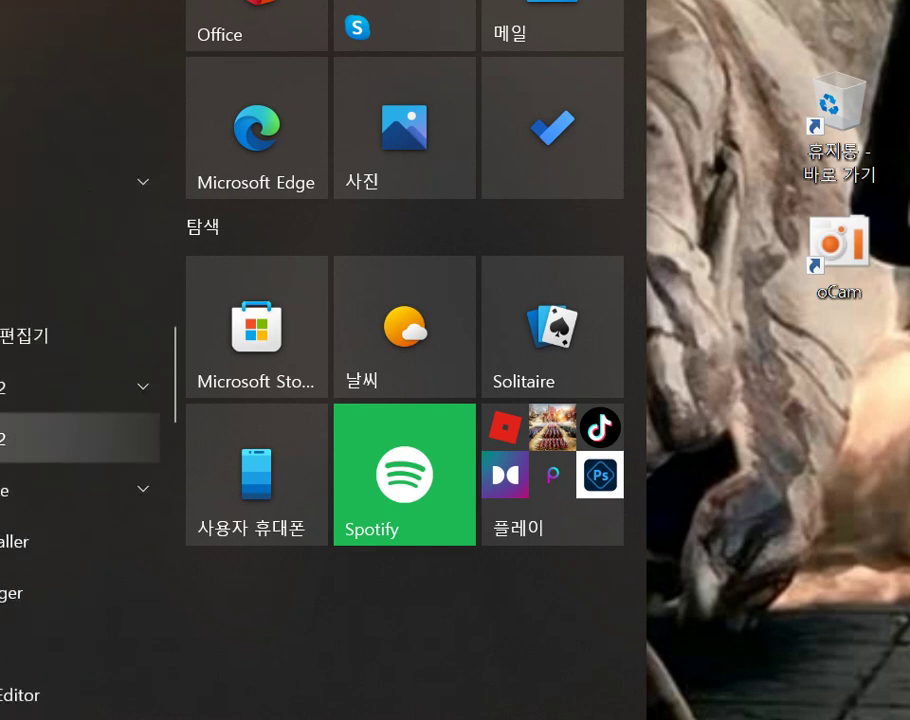
pyautogui.scroll(-10, 80, 400)
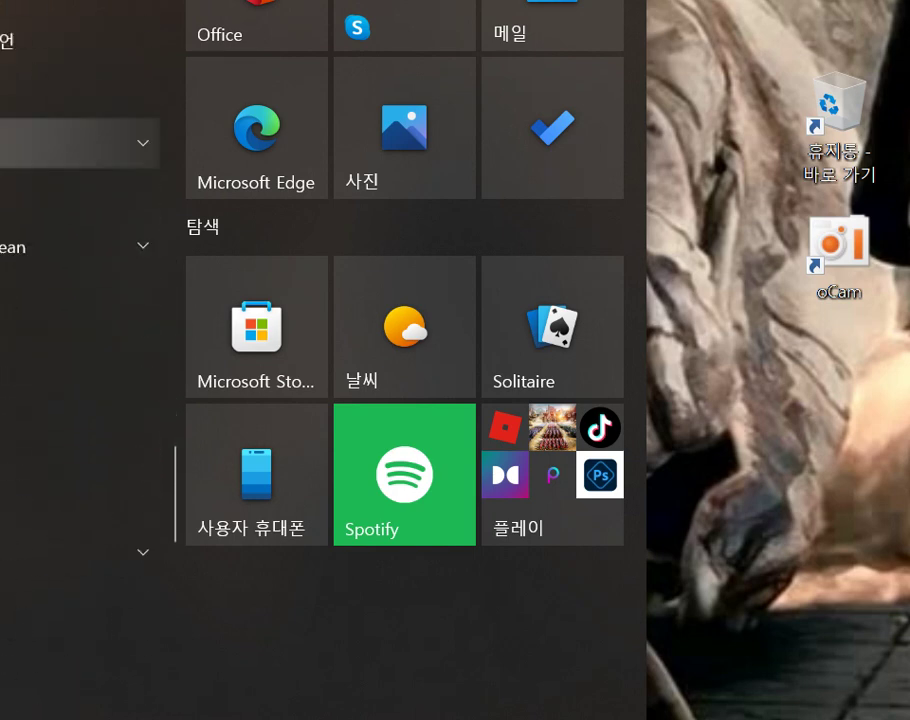
pyautogui.scroll(-6, 80, 420)
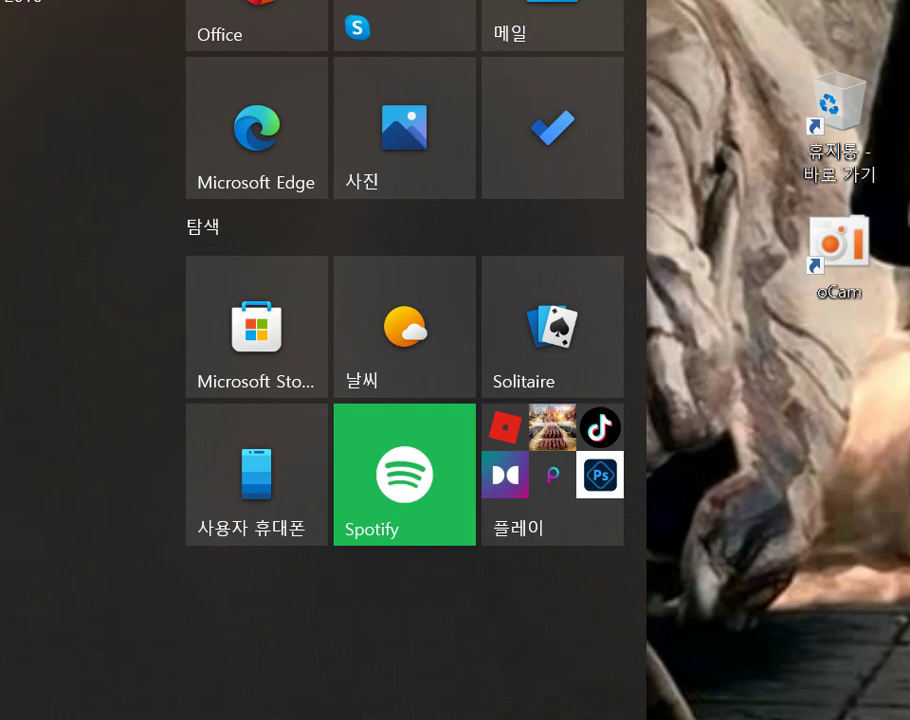
pyautogui.press('Escape')
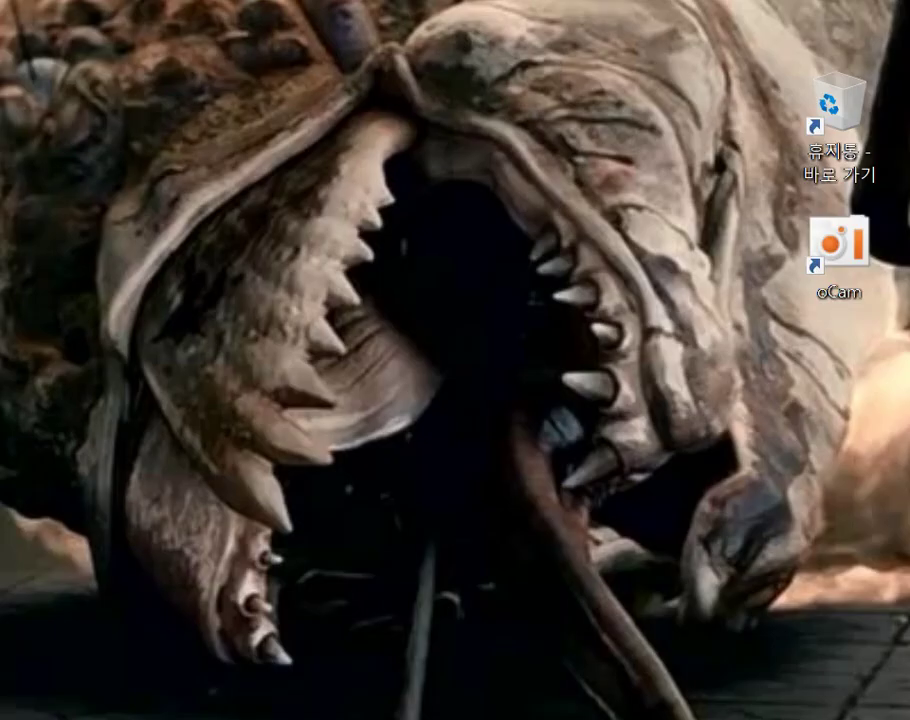
pyautogui.press('super')
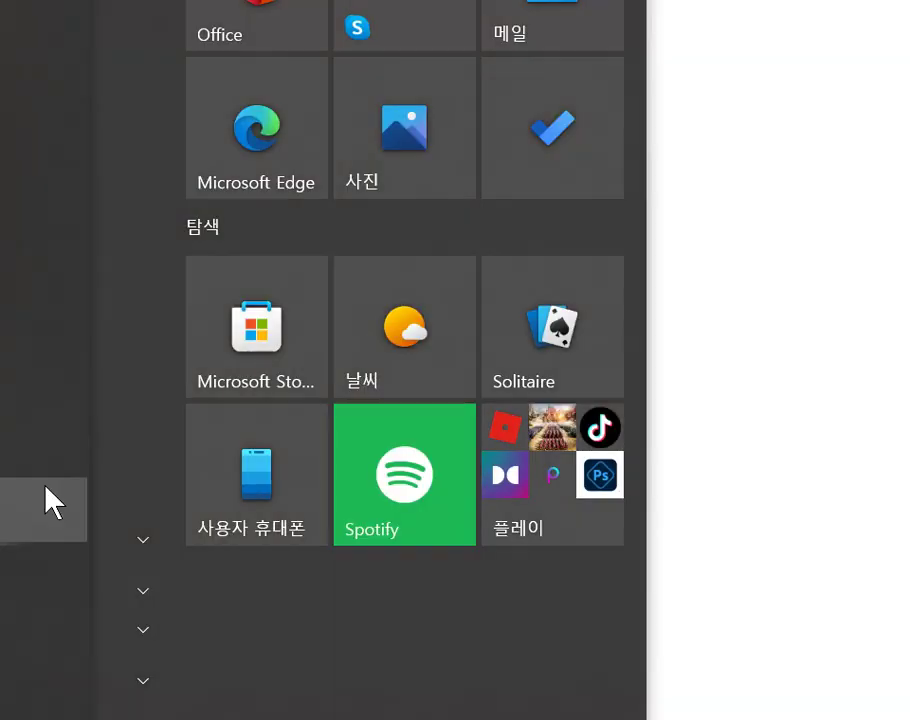
# Step: In File Explorer, check Local Disk (C:) and scroll Downloads to the Autodesk Inventor installer
pyautogui.click(45, 490)
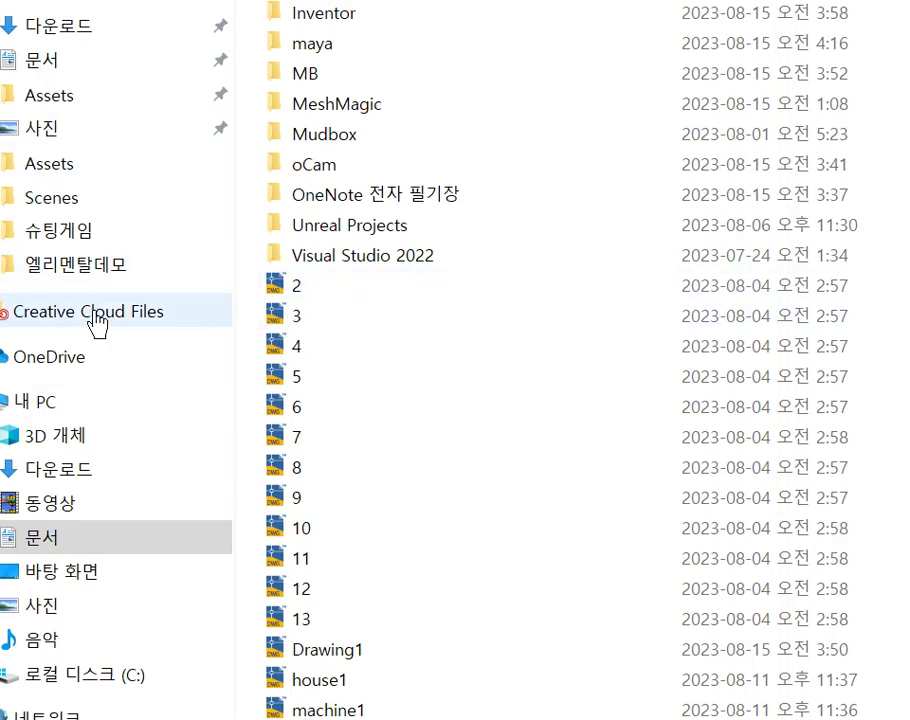
pyautogui.click(78, 672)
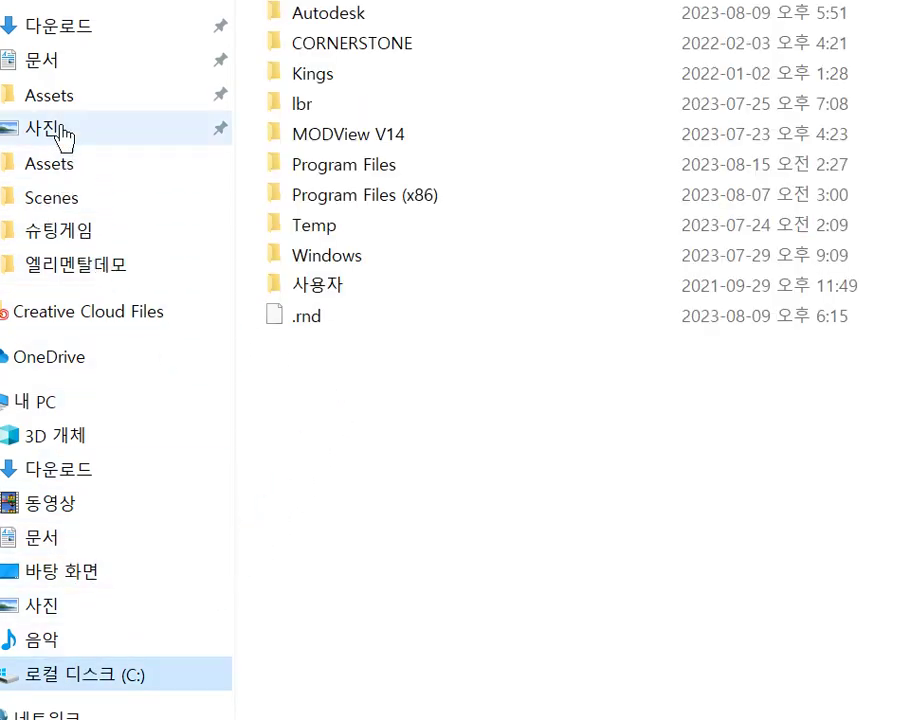
pyautogui.click(78, 26)
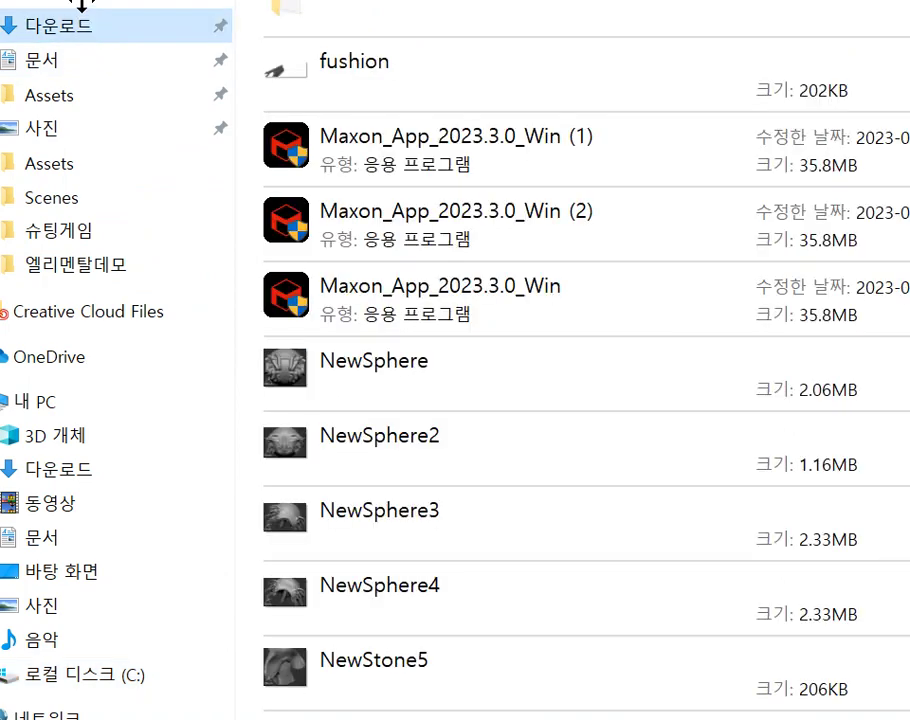
pyautogui.scroll(-20, 418, 195)
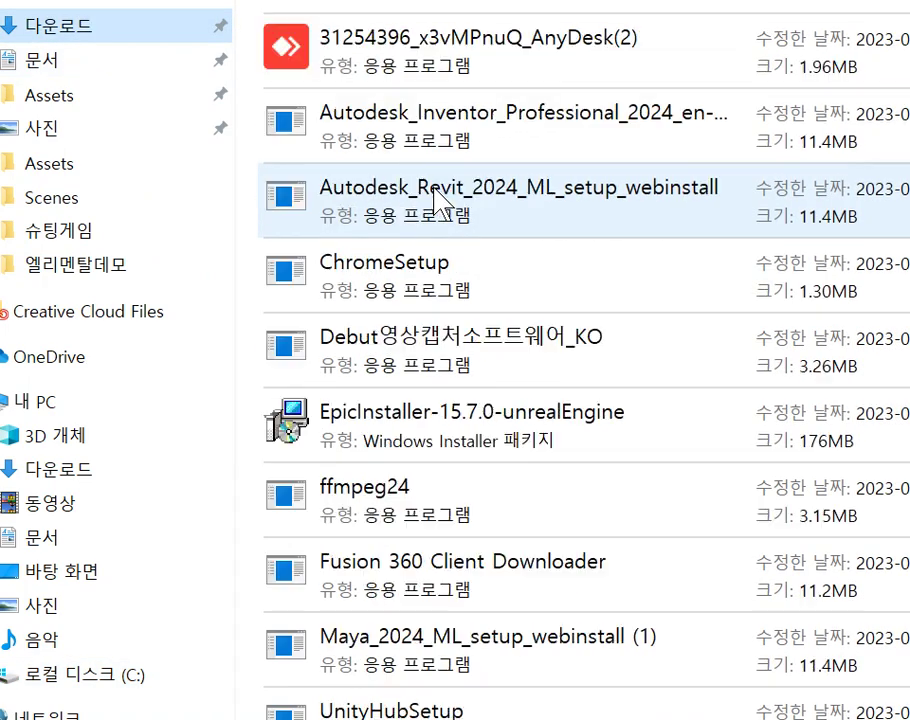
pyautogui.scroll(-3, 437, 195)
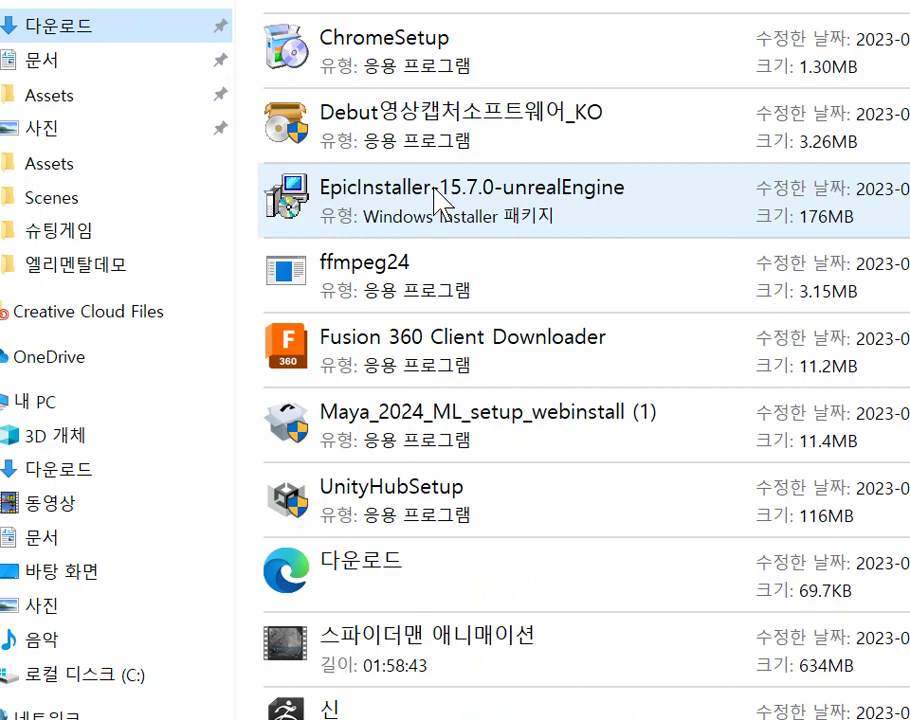
pyautogui.scroll(-4, 435, 194)
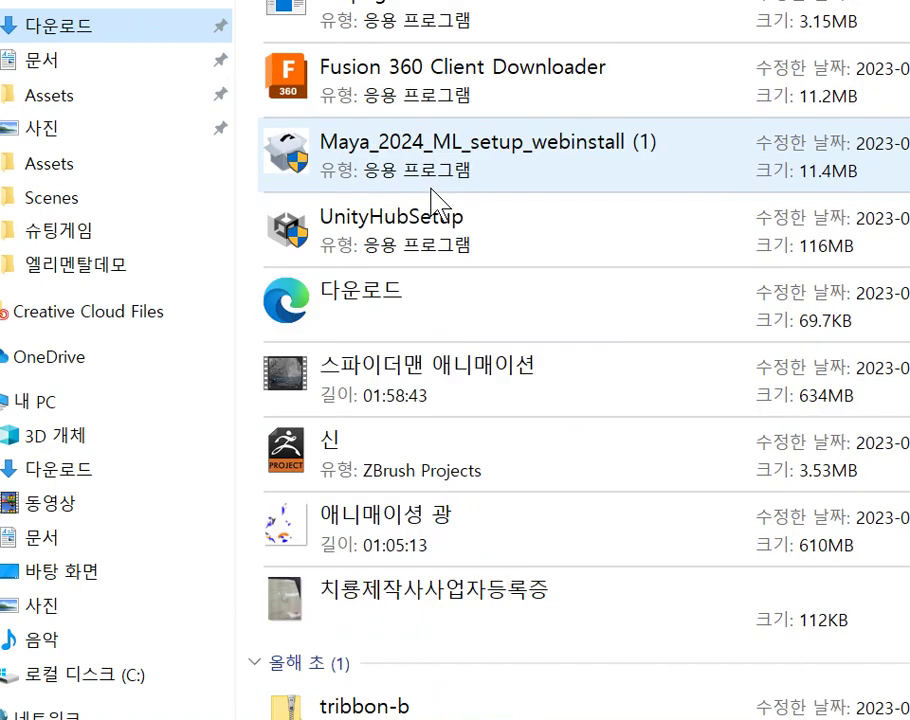
pyautogui.scroll(8, 423, 443)
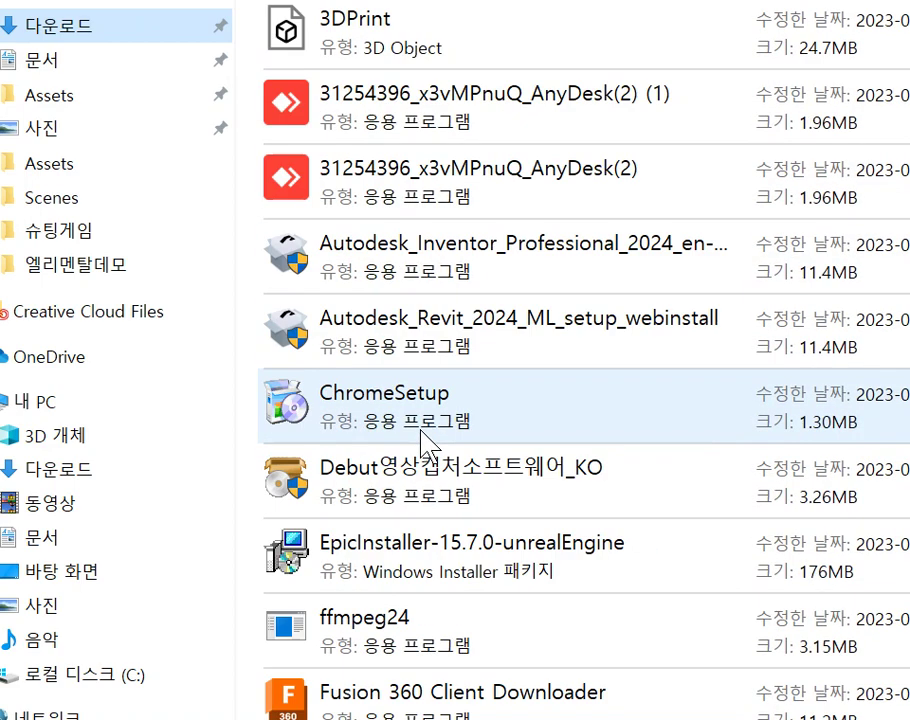
pyautogui.scroll(3, 422, 440)
# Step: Run the Inventor Professional 2024 installer and dismiss its 6.09 GB free versus 16.96 GB needed warning
pyautogui.doubleClick(406, 442)
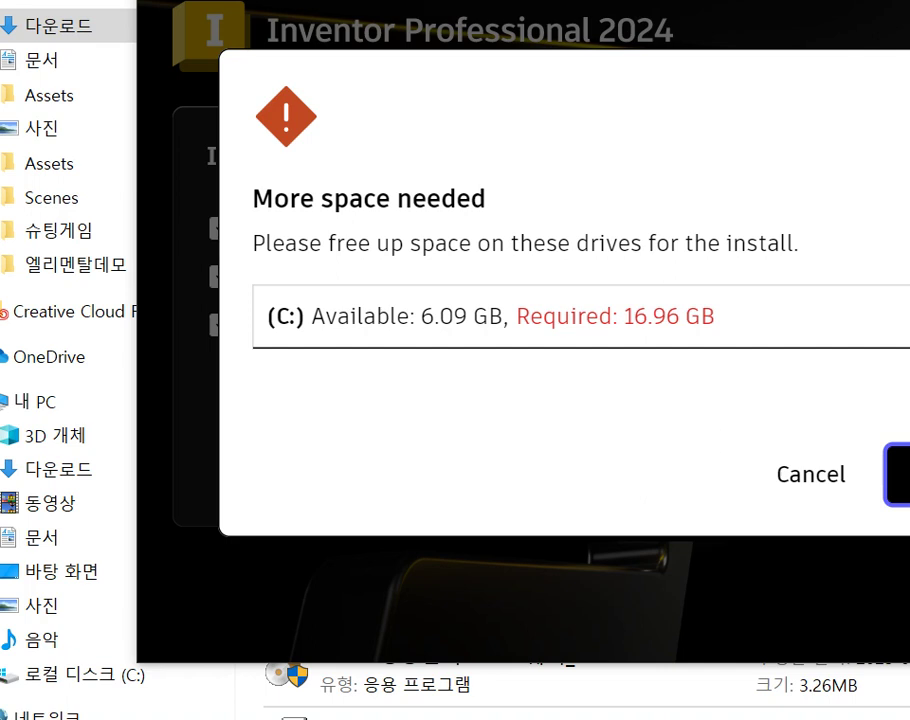
pyautogui.press('Return')
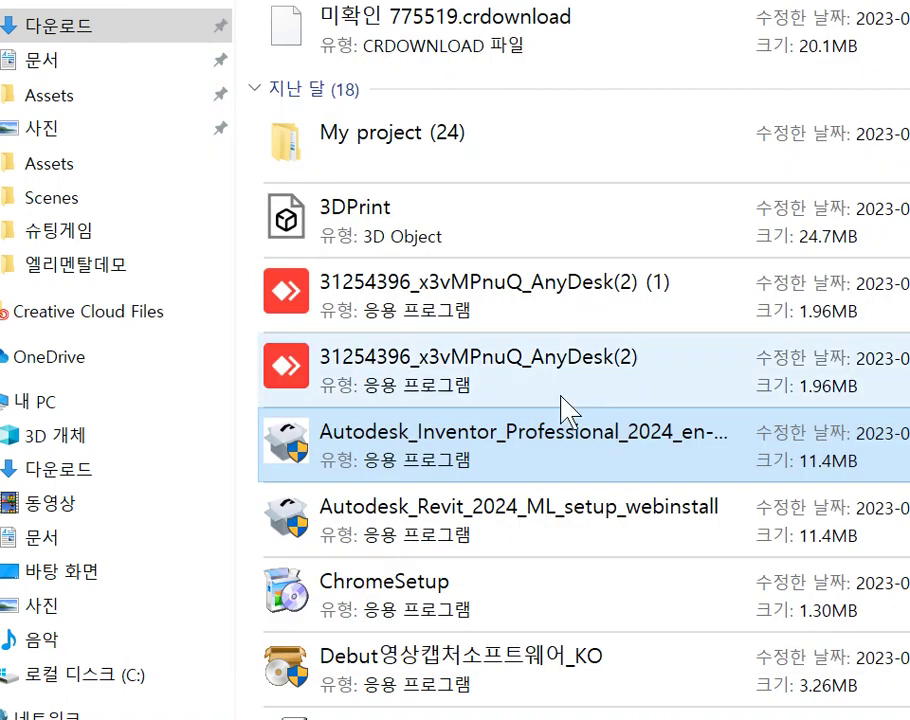
pyautogui.scroll(-3, 690, 240)
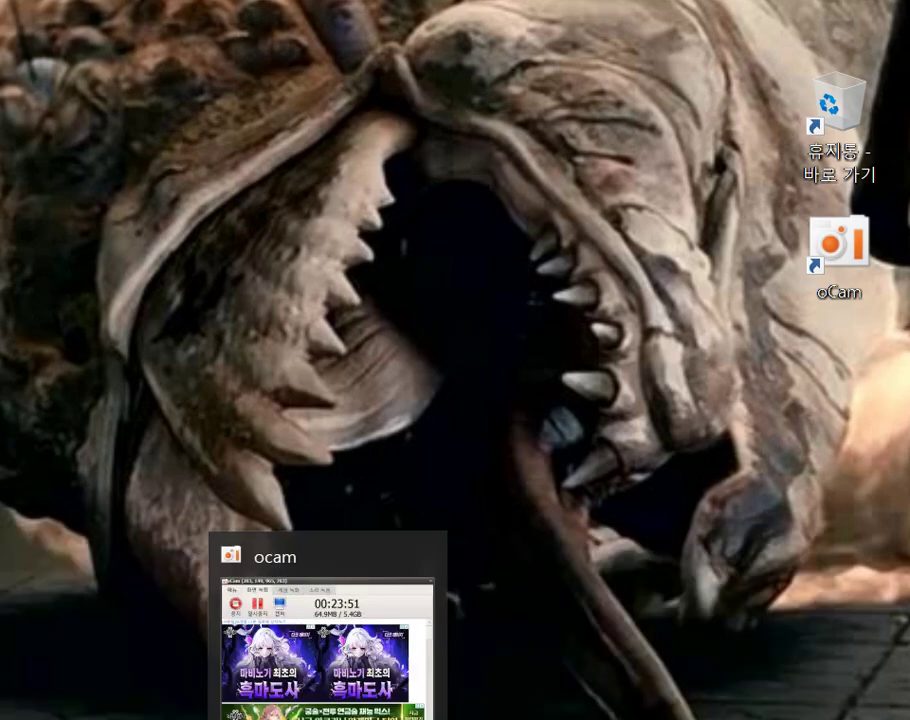
# Step: In AutoCAD Drawing3, trace the creature-head outline from the top-left down the left side
pyautogui.click(665, 700)
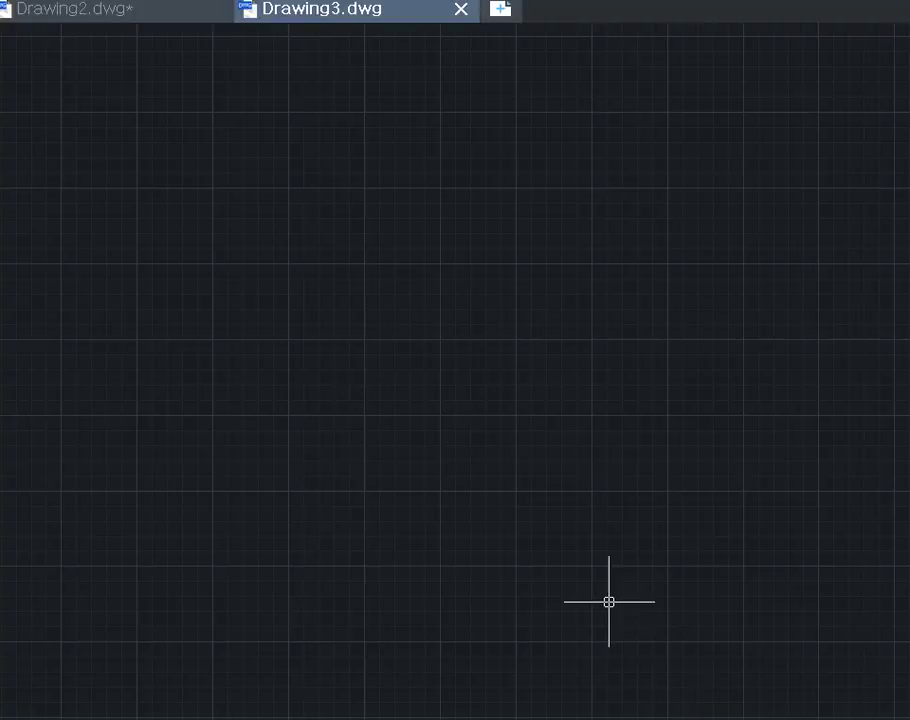
pyautogui.click(212, 52)
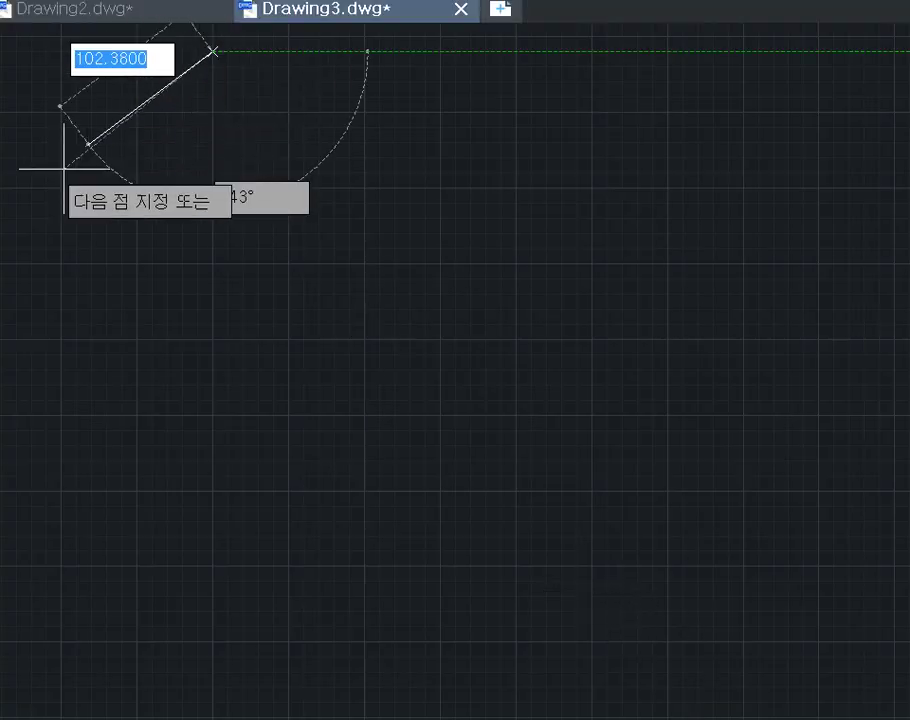
pyautogui.click(40, 192)
pyautogui.click(176, 129)
pyautogui.click(131, 217)
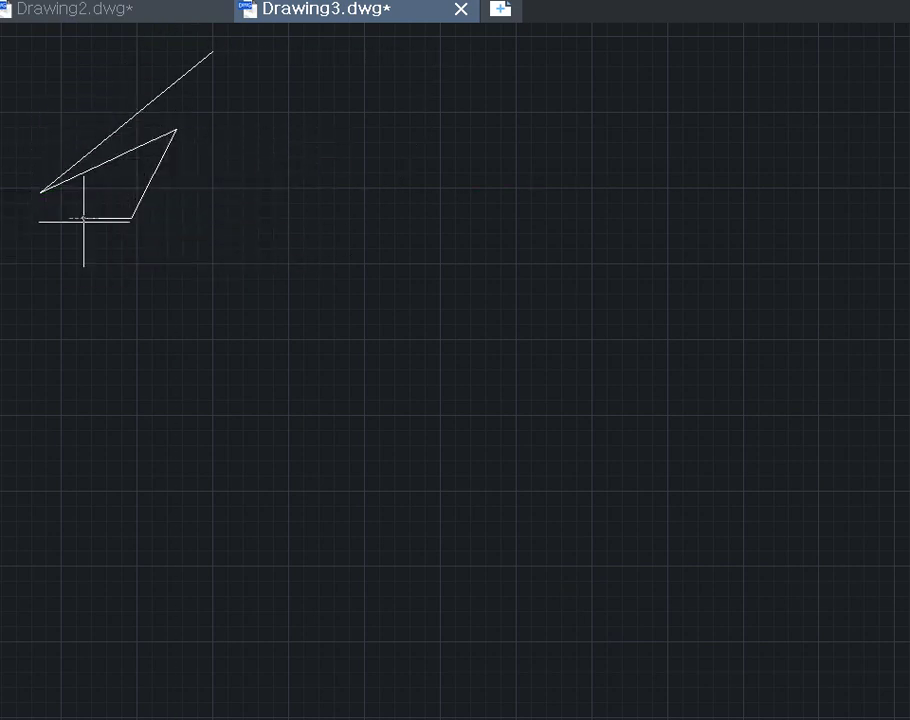
pyautogui.click(81, 217)
pyautogui.click(75, 265)
pyautogui.click(120, 265)
pyautogui.click(161, 235)
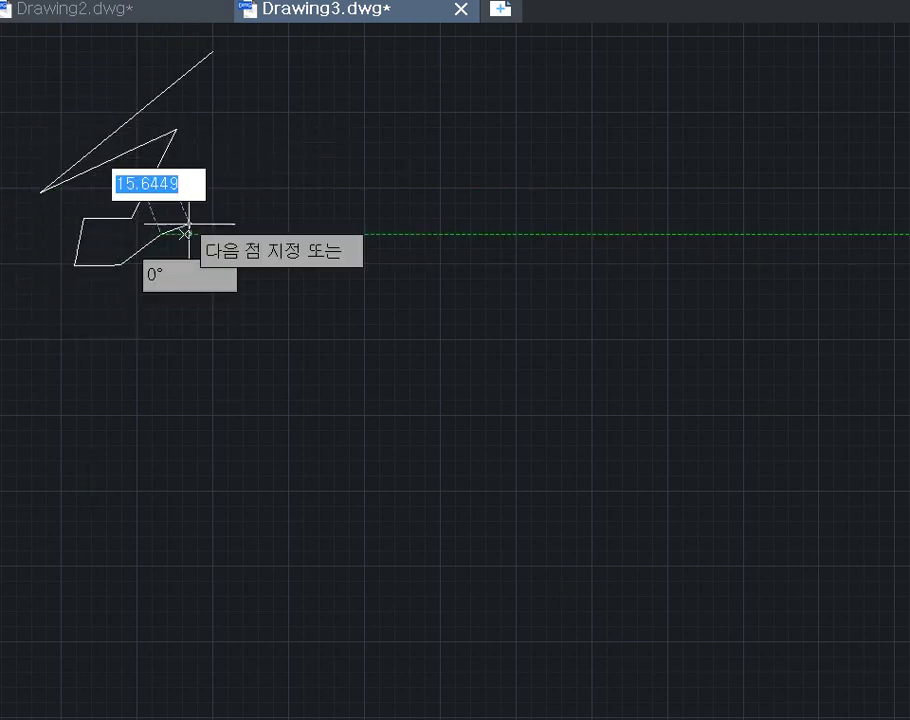
pyautogui.click(199, 240)
pyautogui.click(201, 297)
pyautogui.click(178, 297)
pyautogui.click(127, 380)
pyautogui.click(122, 433)
pyautogui.click(166, 466)
pyautogui.click(181, 530)
# Step: Continue the outline along the bottom, right and top back to the start, then end it
pyautogui.click(178, 580)
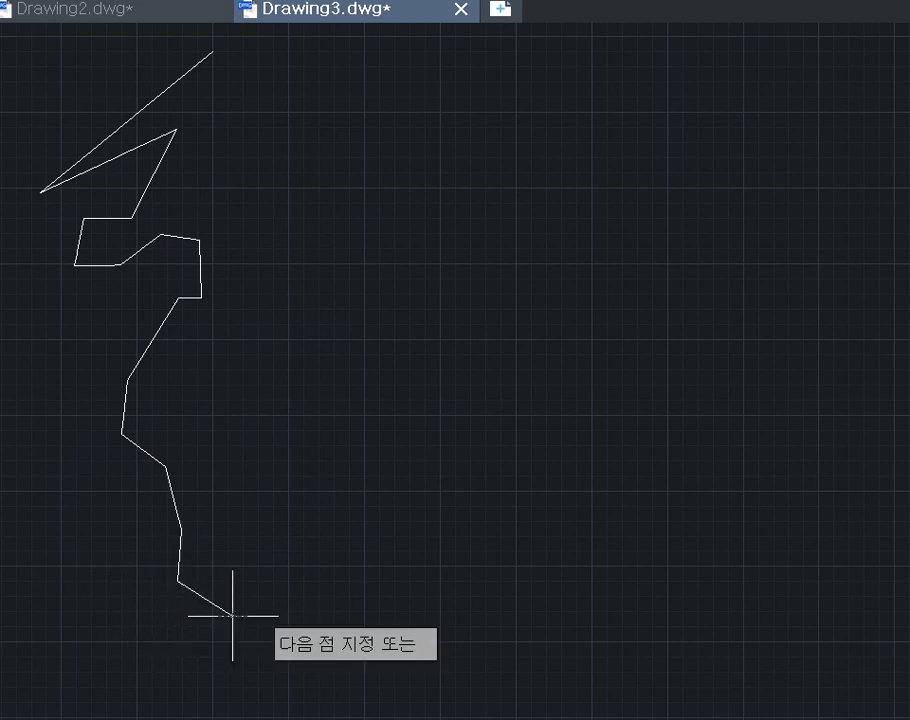
pyautogui.click(233, 616)
pyautogui.click(298, 616)
pyautogui.click(313, 476)
pyautogui.click(375, 438)
pyautogui.click(528, 413)
pyautogui.click(555, 338)
pyautogui.click(487, 253)
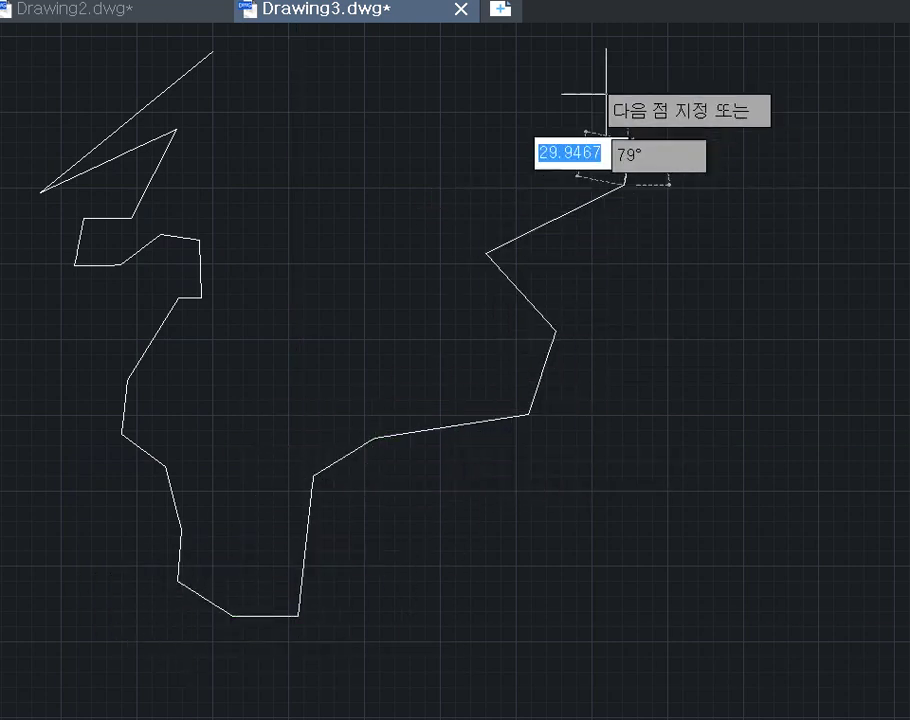
pyautogui.click(621, 187)
pyautogui.click(619, 97)
pyautogui.click(390, 95)
pyautogui.click(311, 75)
pyautogui.click(258, 51)
pyautogui.click(213, 51)
pyautogui.rightClick(226, 76)
pyautogui.click(272, 113)
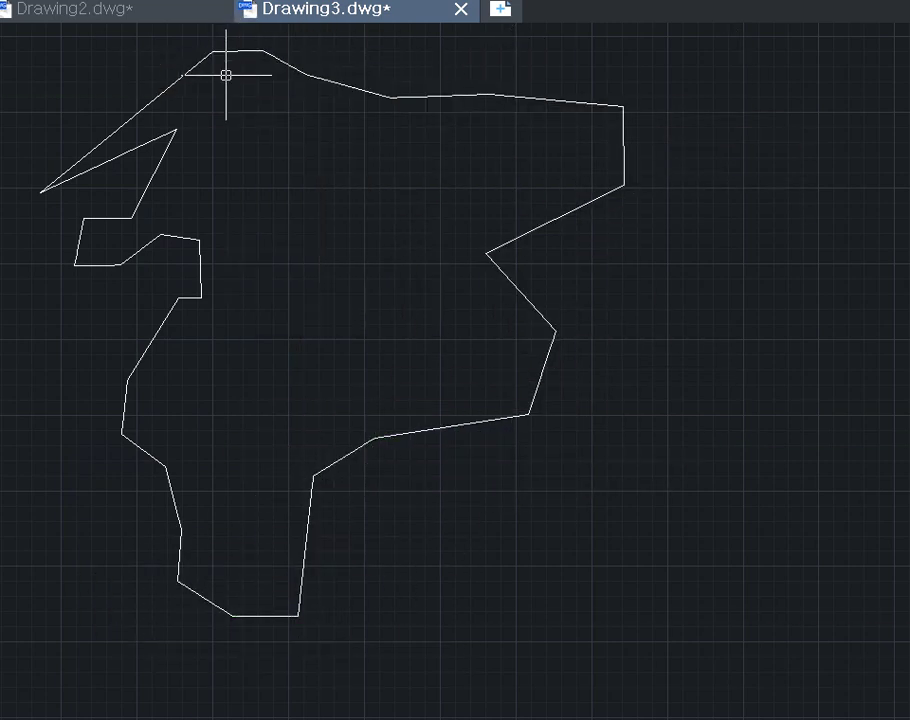
# Step: Draw inner facet lines from the left corners and a lower jaw triangle
pyautogui.press('space')
pyautogui.click(41, 191)
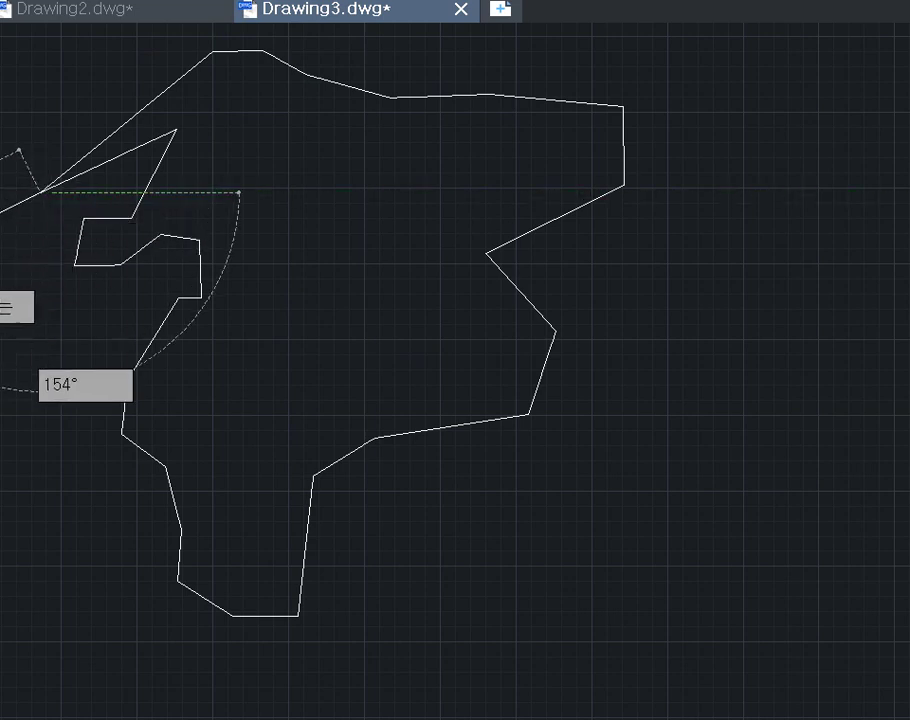
pyautogui.click(83, 214)
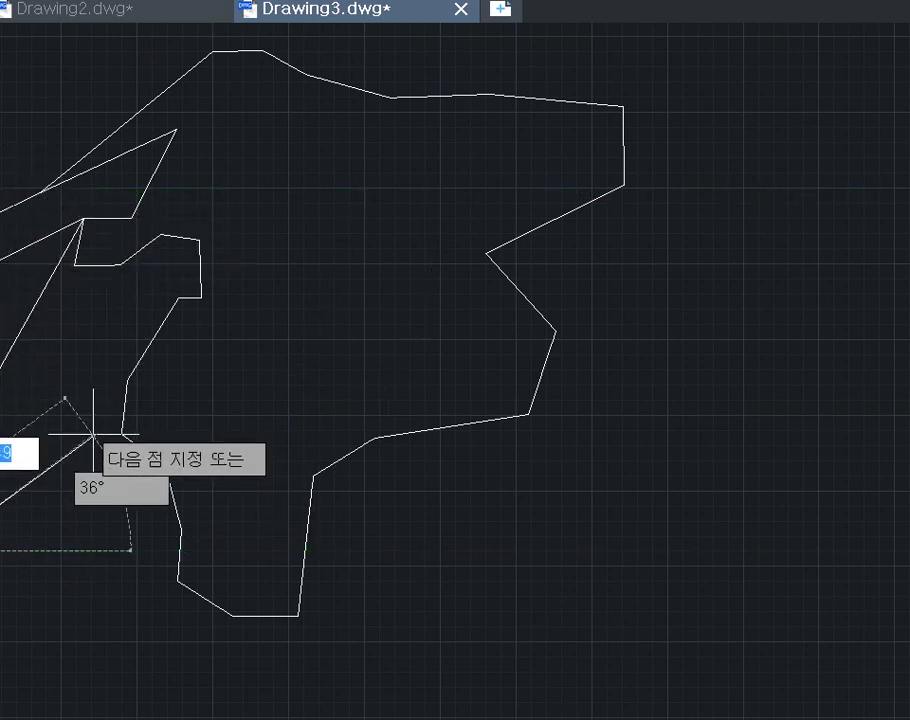
pyautogui.click(126, 381)
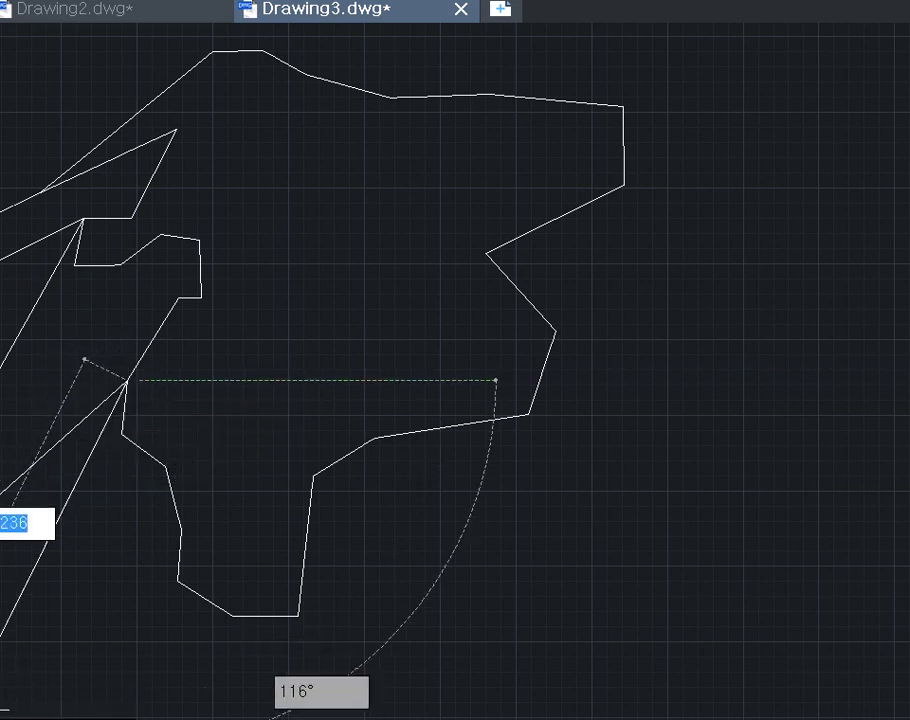
pyautogui.click(62, 706)
pyautogui.click(177, 580)
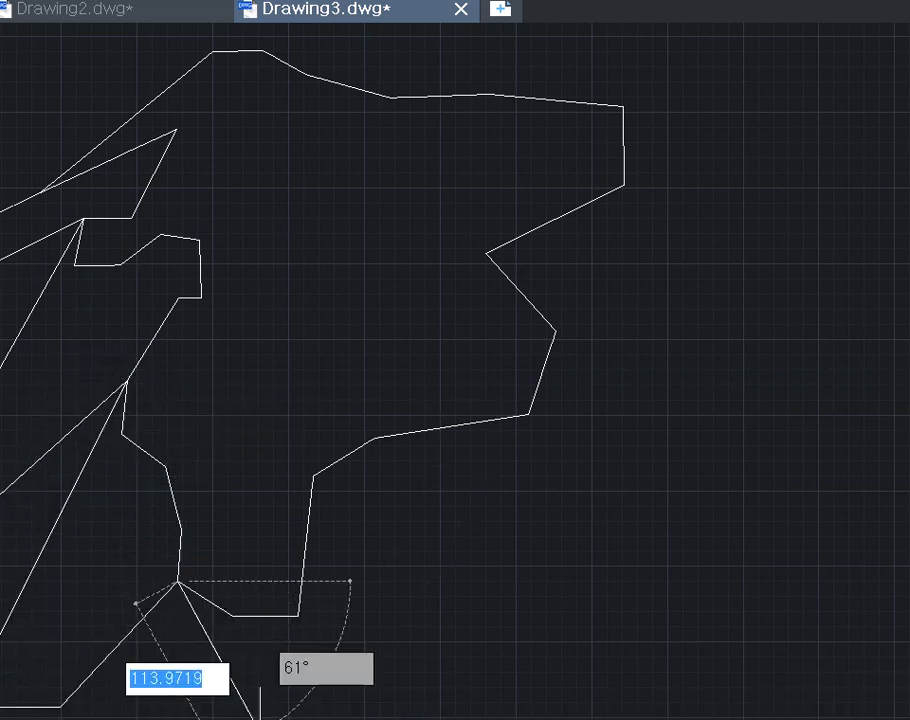
pyautogui.click(250, 716)
pyautogui.click(298, 615)
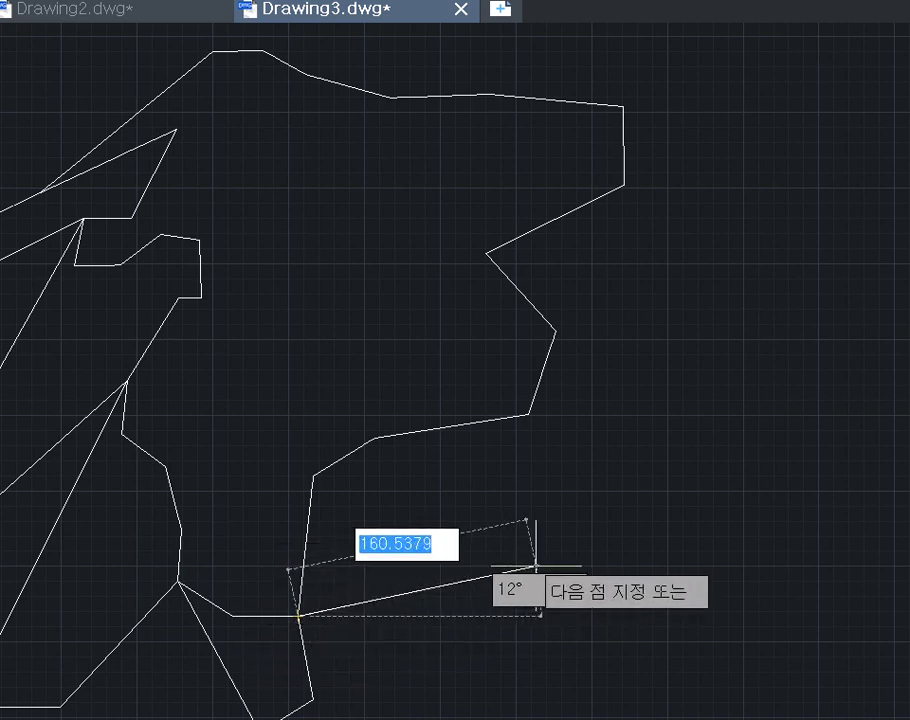
pyautogui.click(537, 564)
pyautogui.click(451, 514)
# Step: Add long spikes jutting right and upper-right, plus a top line extending left
pyautogui.click(316, 477)
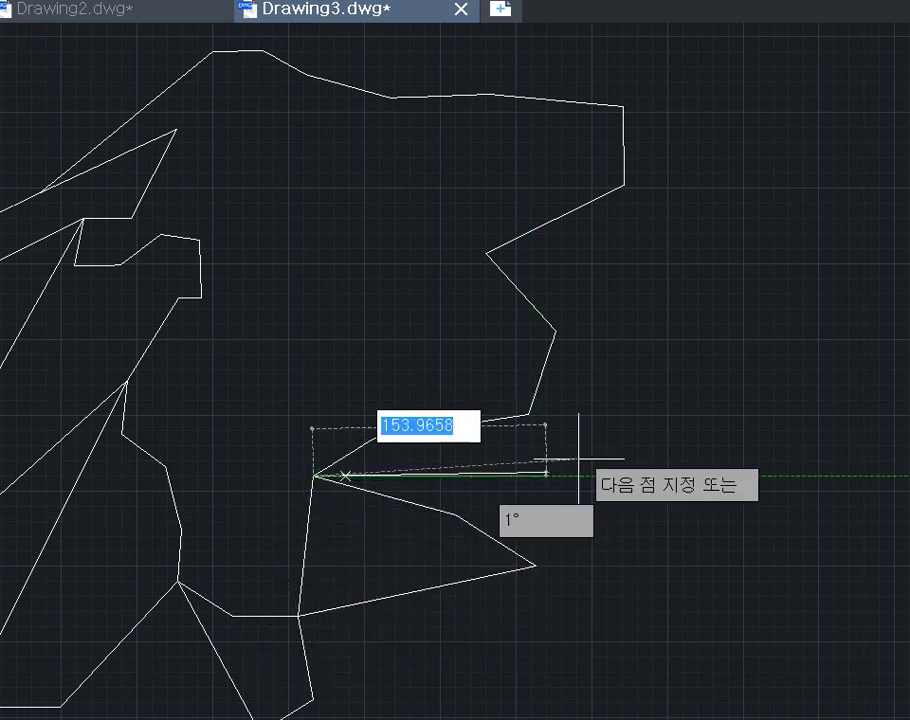
pyautogui.click(712, 476)
pyautogui.click(528, 413)
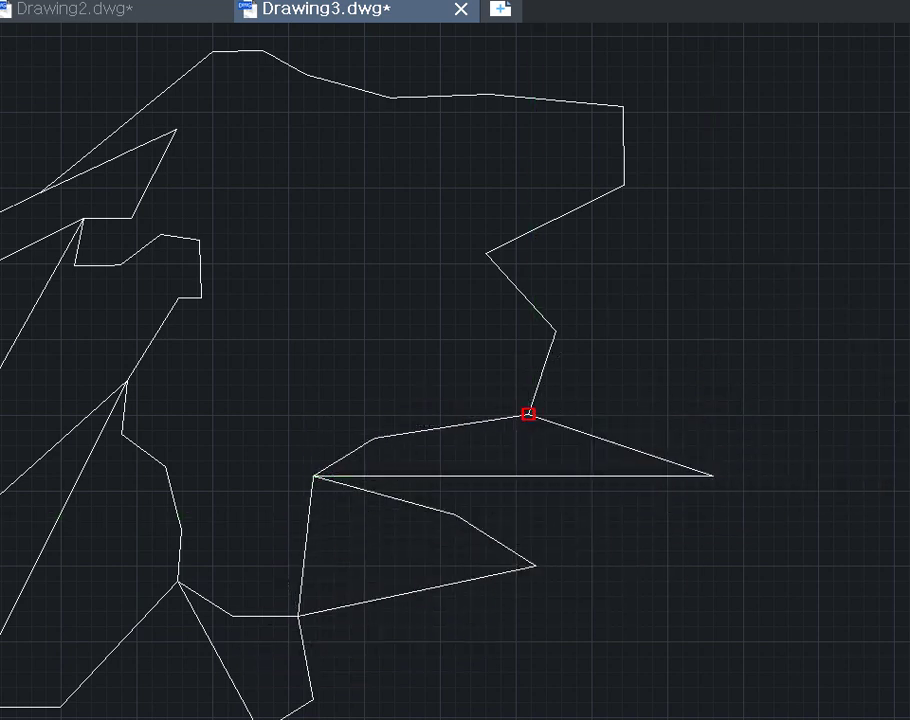
pyautogui.click(778, 198)
pyautogui.click(555, 329)
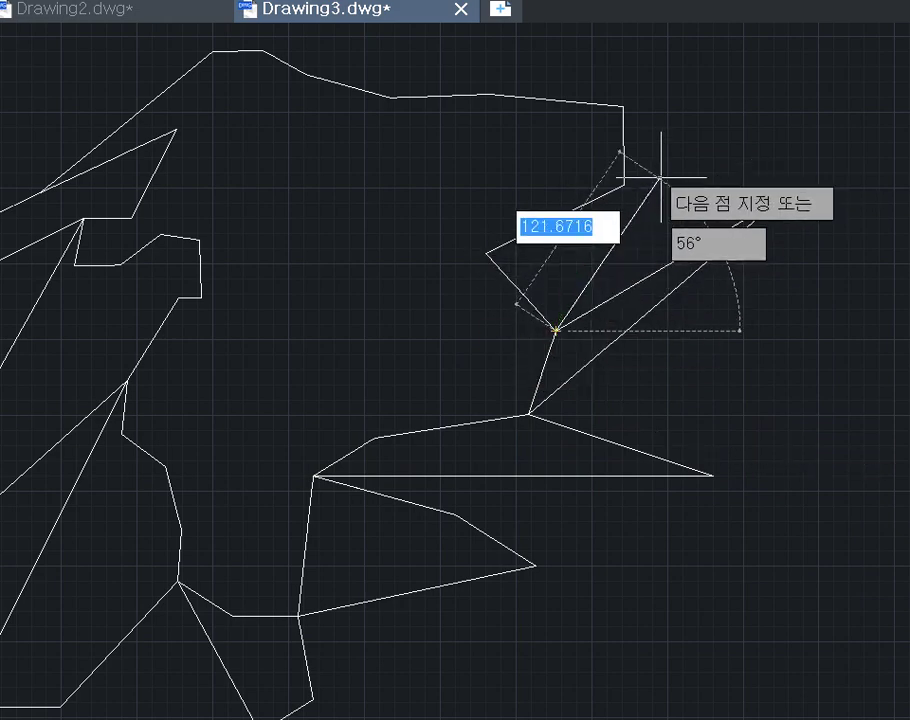
pyautogui.click(624, 185)
pyautogui.click(782, 83)
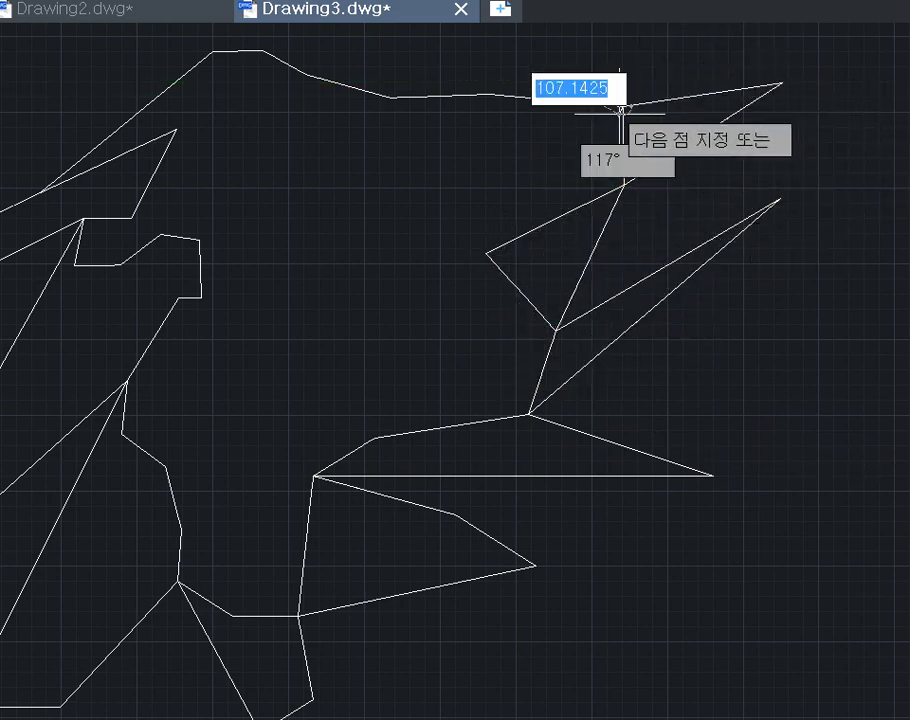
pyautogui.click(624, 105)
pyautogui.click(237, 50)
pyautogui.click(0, 103)
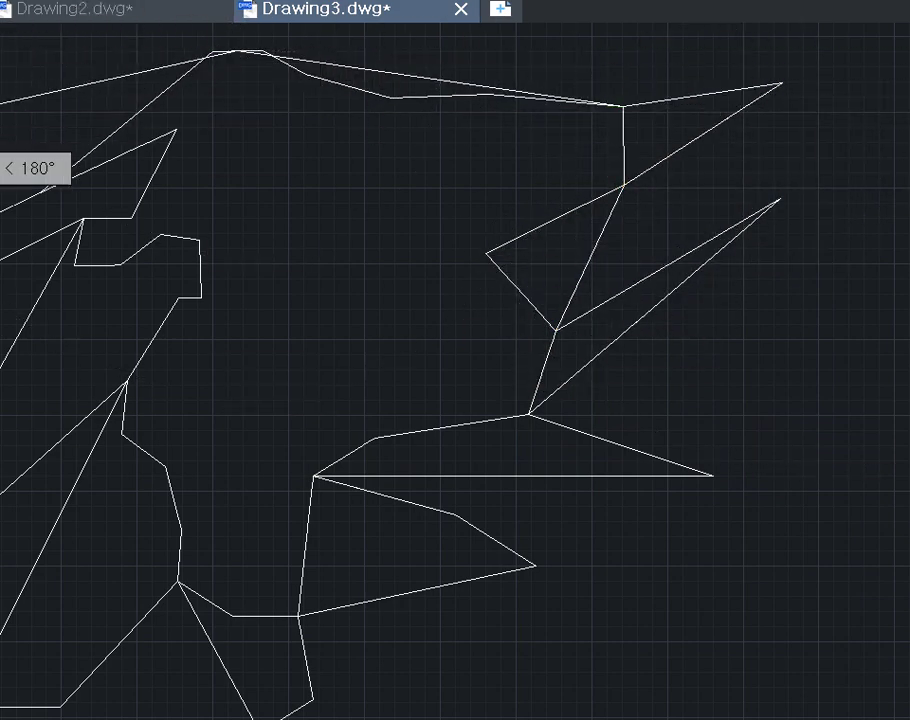
pyautogui.click(56, 179)
pyautogui.rightClick(138, 122)
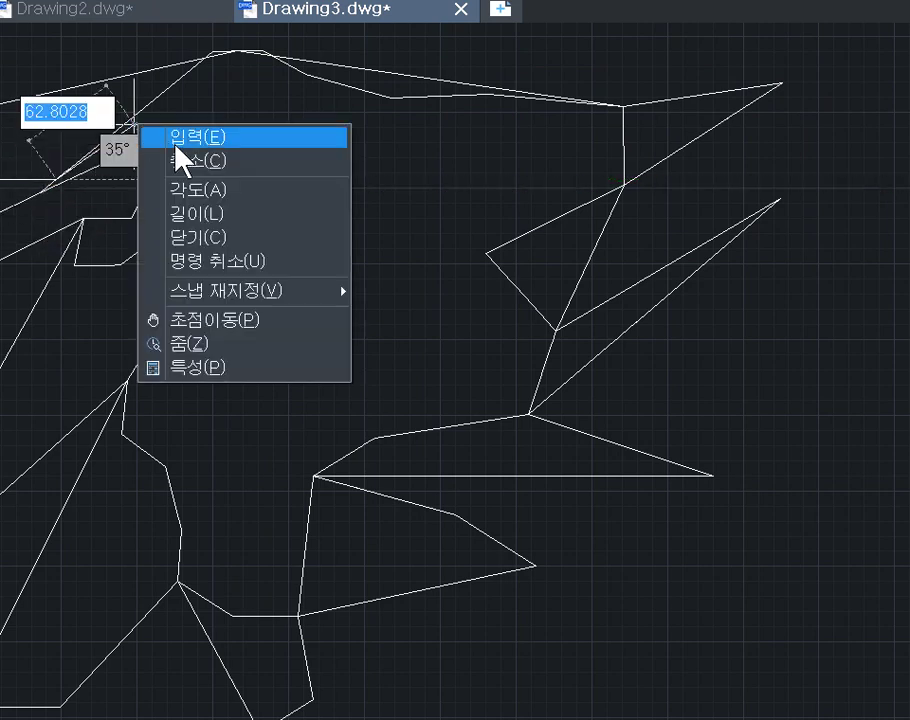
pyautogui.click(181, 138)
# Step: Draw a circle inside the head, then a second circle with radius about 148
pyautogui.press('c')
pyautogui.press('Return')
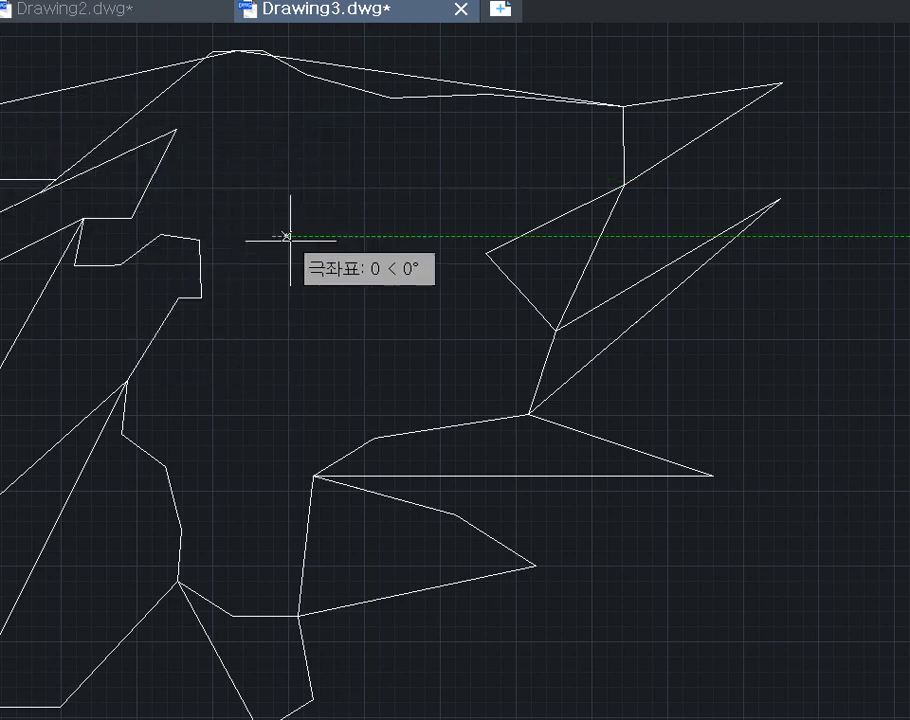
pyautogui.click(287, 237)
pyautogui.click(208, 108)
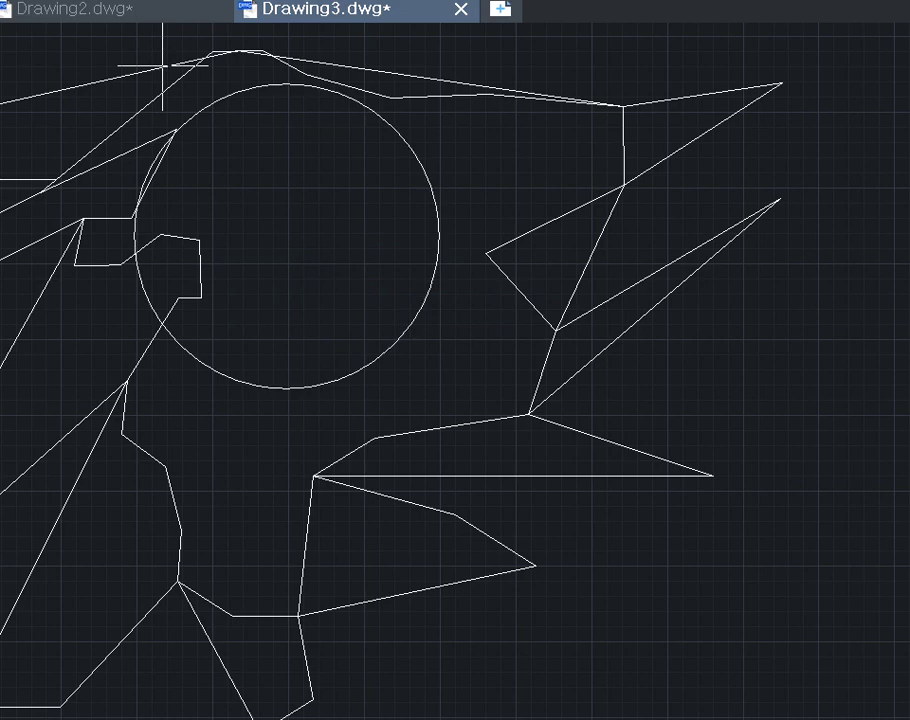
pyautogui.press('Return')
pyautogui.click(279, 315)
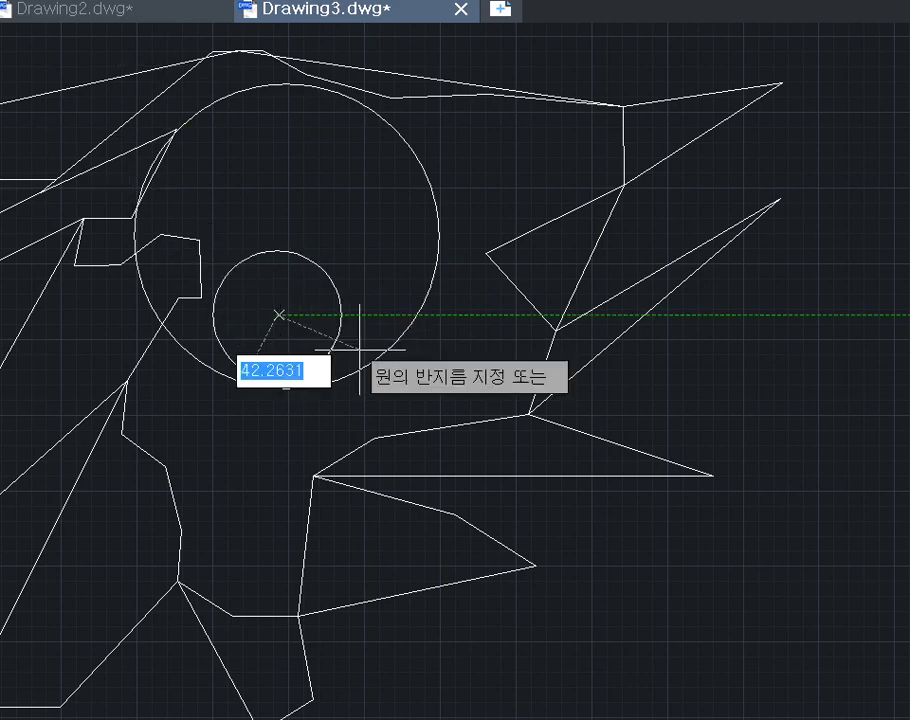
pyautogui.click(423, 345)
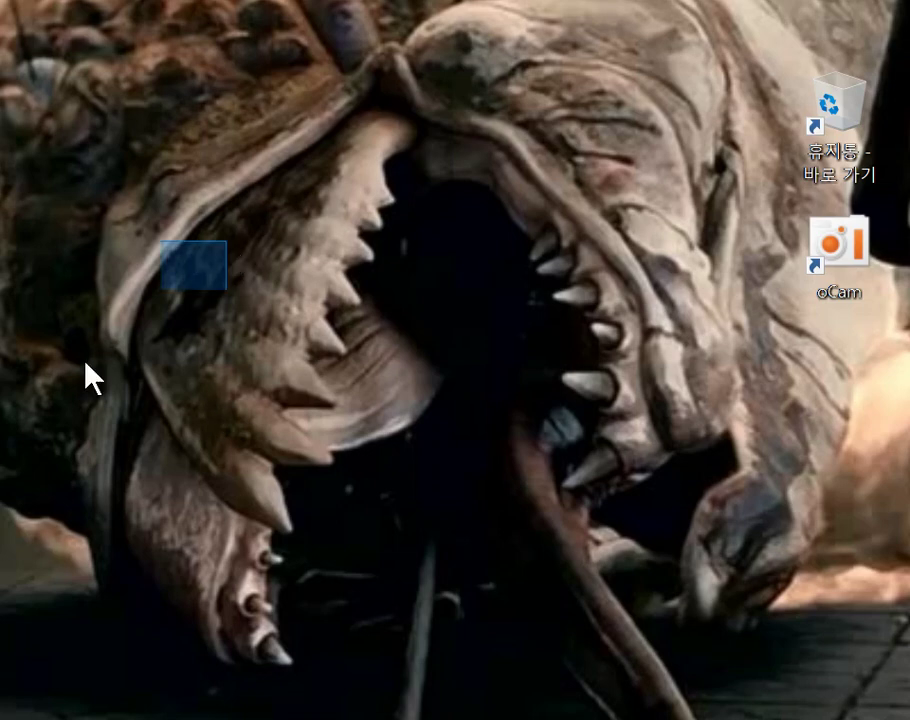
# Step: Launch Adobe Photoshop CC 2018 from the Start menu, then reopen the Start menu over its splash
pyautogui.moveTo(245, 431); pyautogui.dragTo(0, 668)
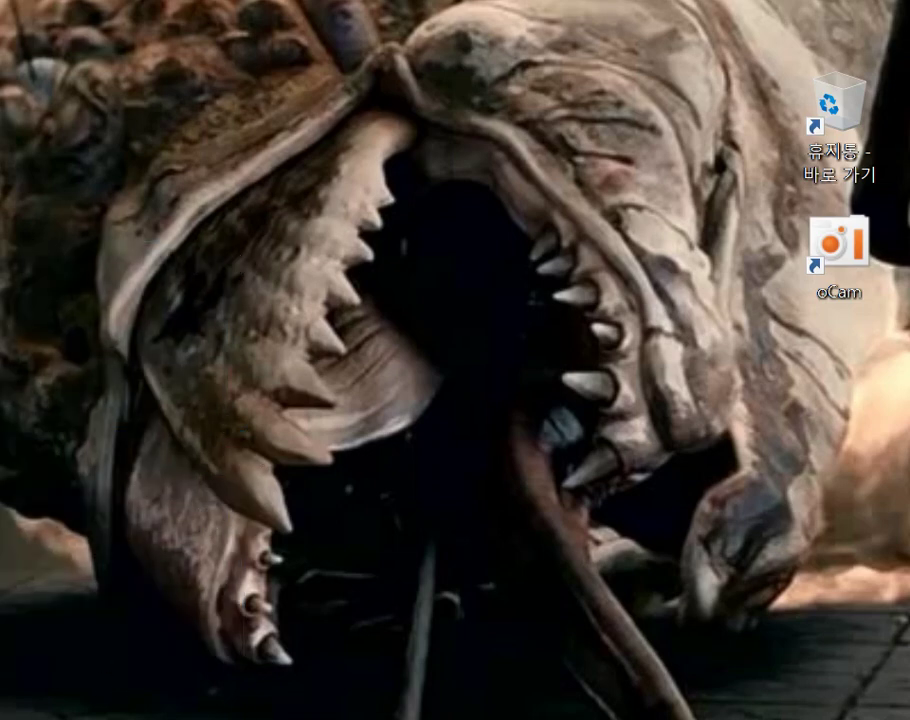
pyautogui.press('super')
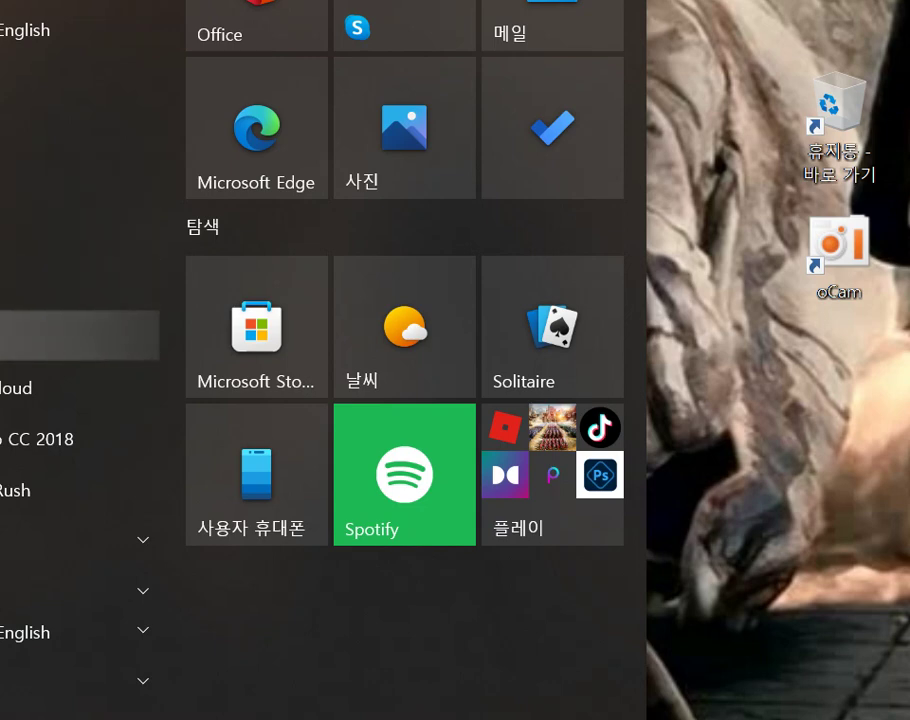
pyautogui.click(106, 510)
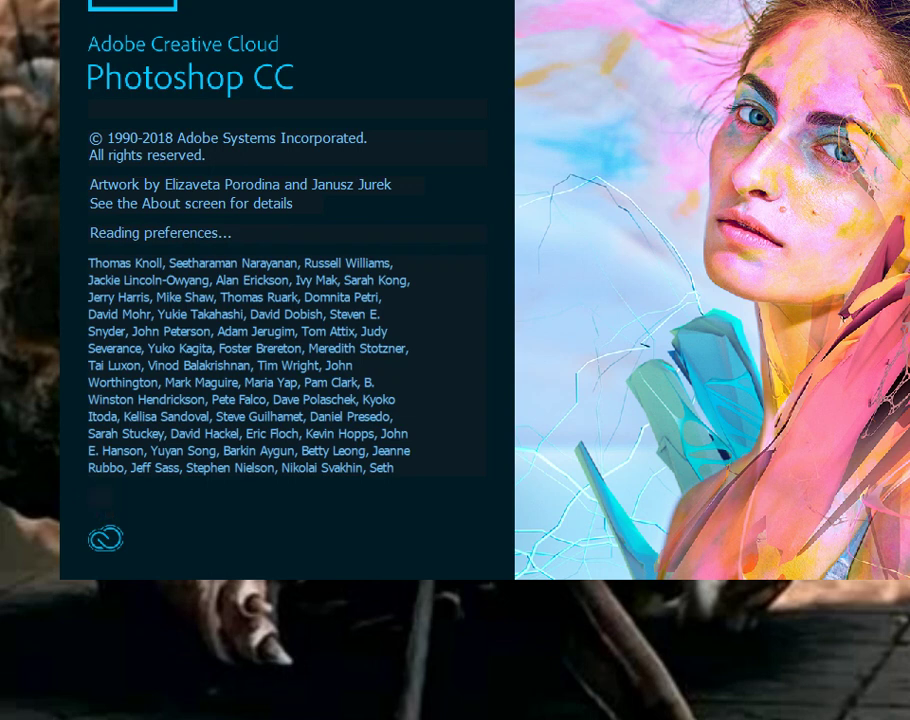
pyautogui.press('super')
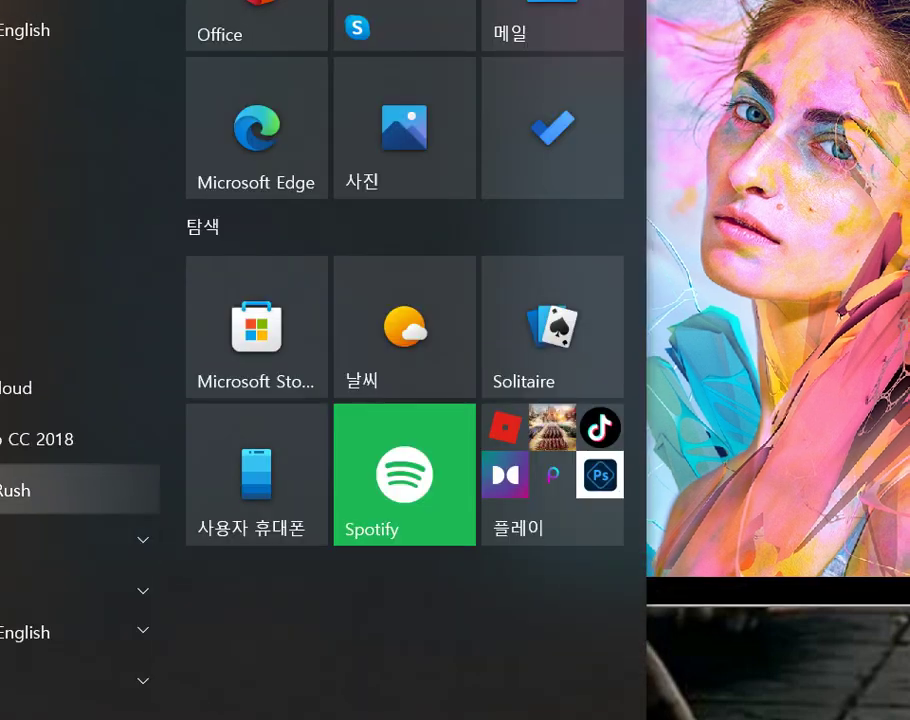
# Step: Launch the SQL Server 2019 Installation Center from its Start menu folder
pyautogui.scroll(-10, 80, 490)
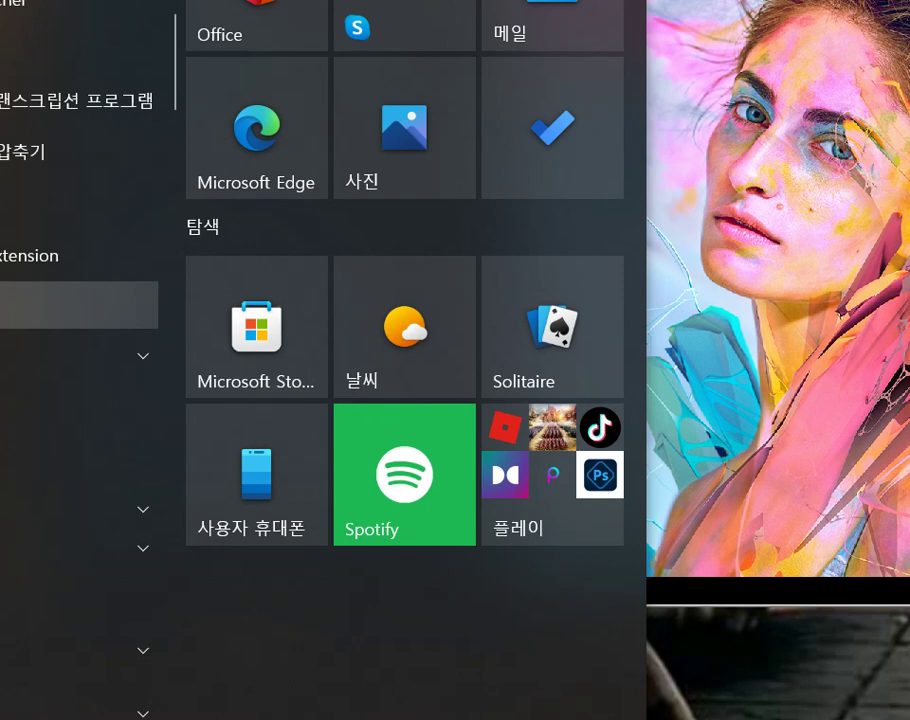
pyautogui.scroll(-3, 80, 540)
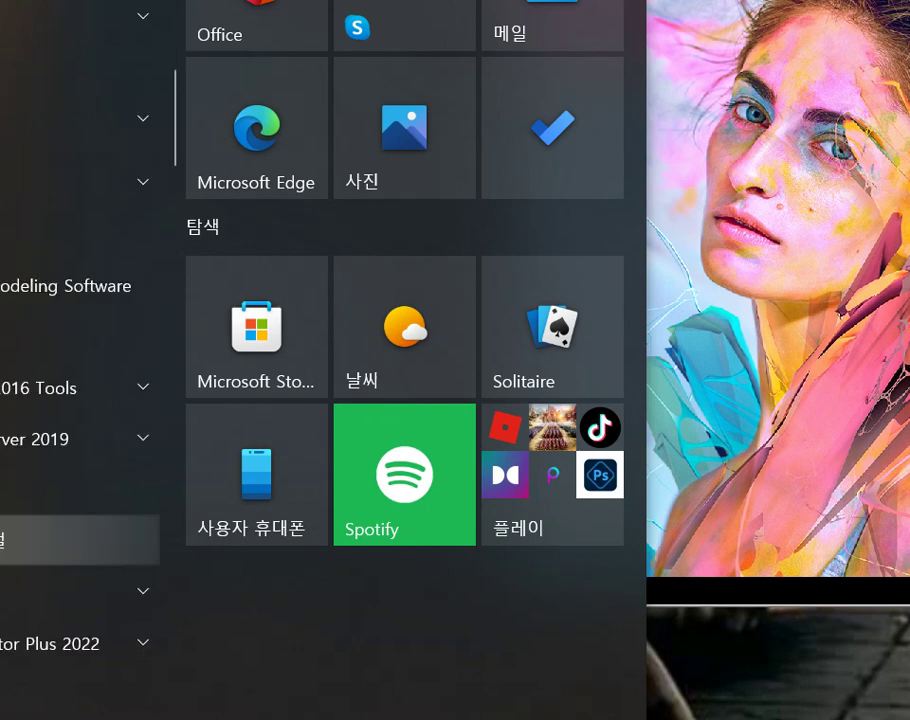
pyautogui.click(12, 450)
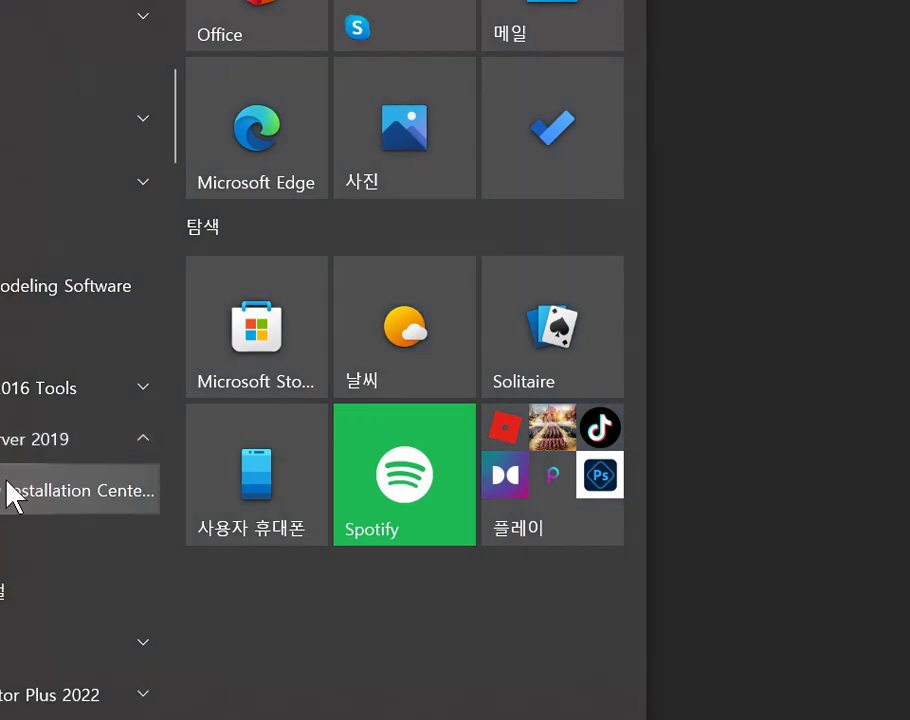
pyautogui.click(40, 490)
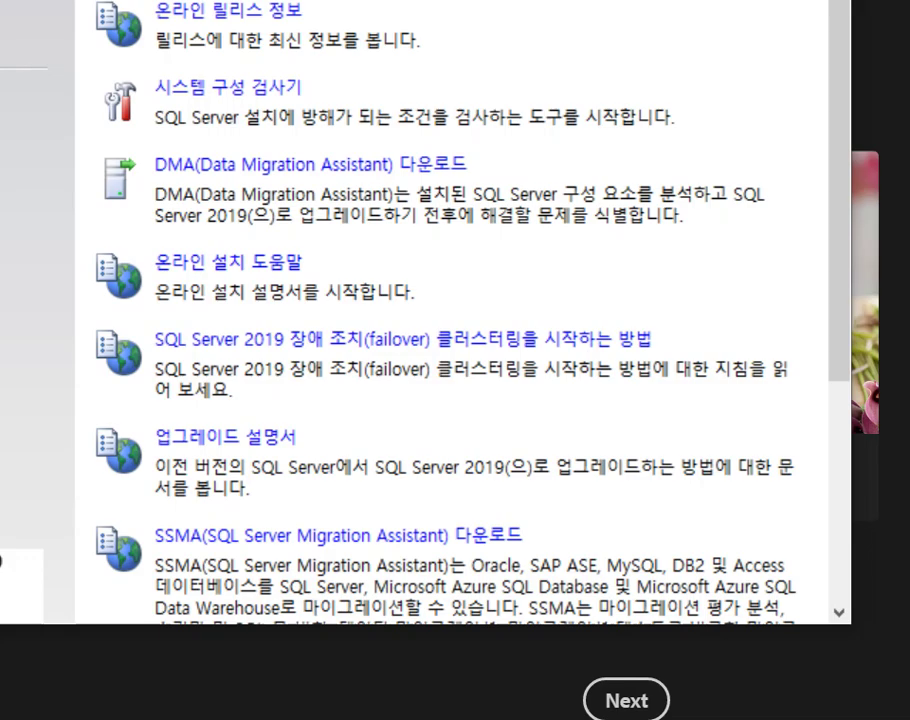
# Step: Reopen the Start menu and expand and collapse SQL Server 2019 and another program folder
pyautogui.press('super')
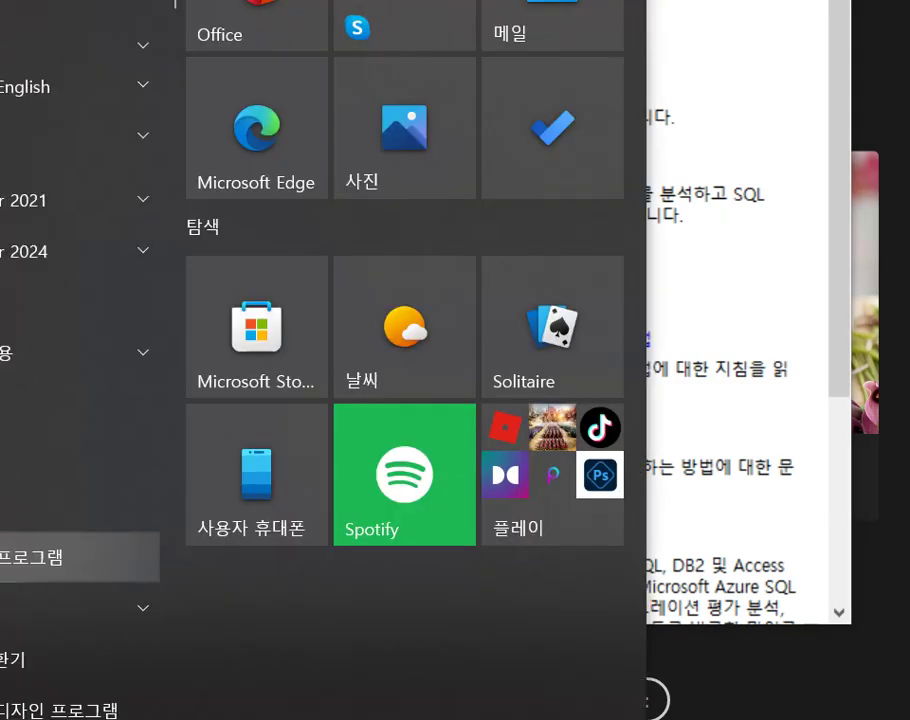
pyautogui.scroll(-6, 55, 595)
pyautogui.scroll(-4, 43, 612)
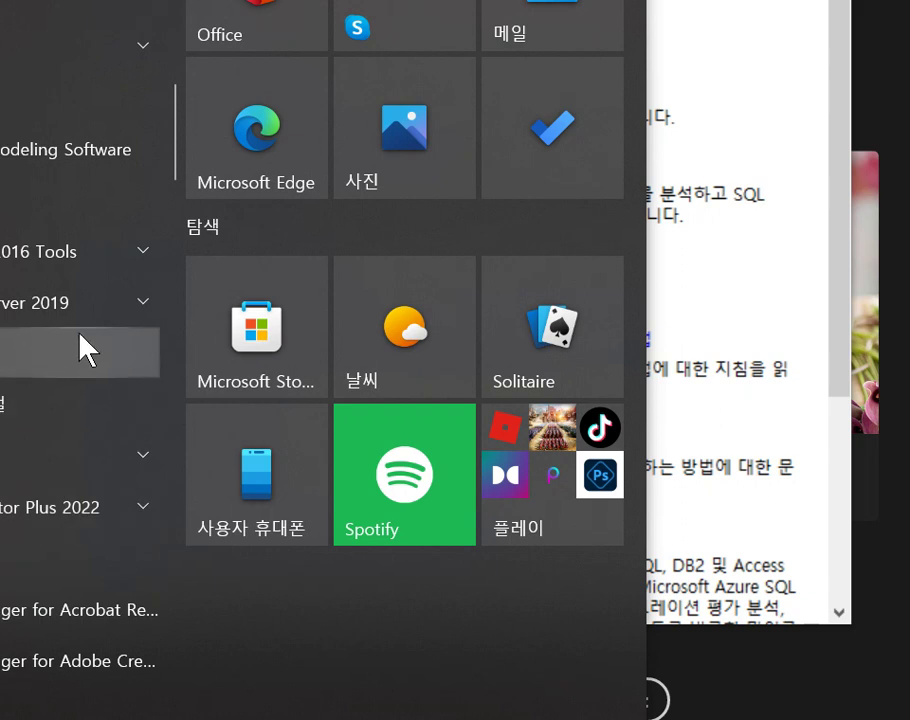
pyautogui.click(104, 300)
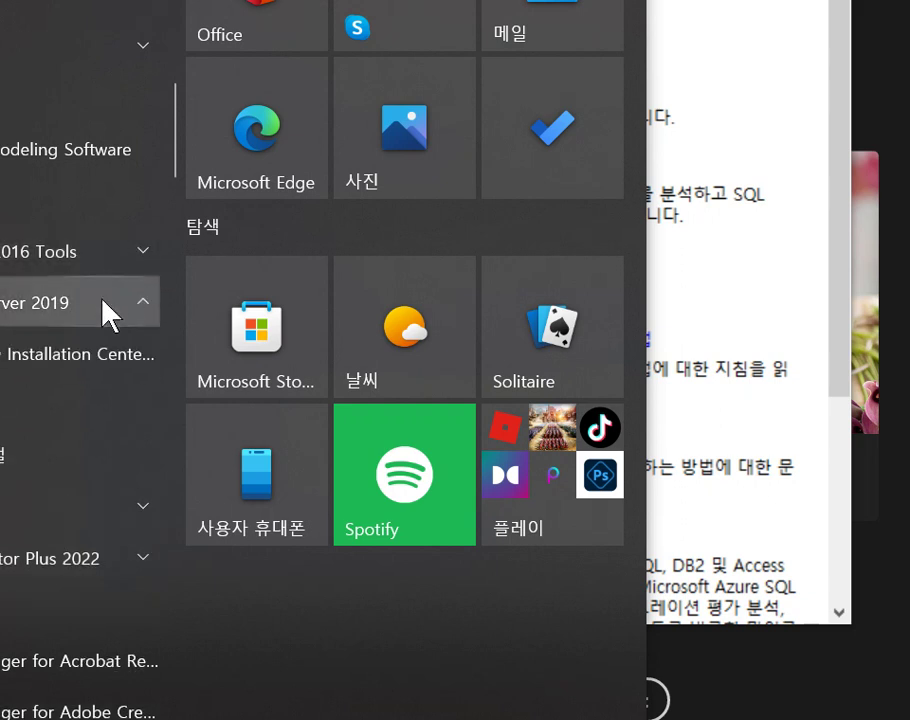
pyautogui.click(106, 302)
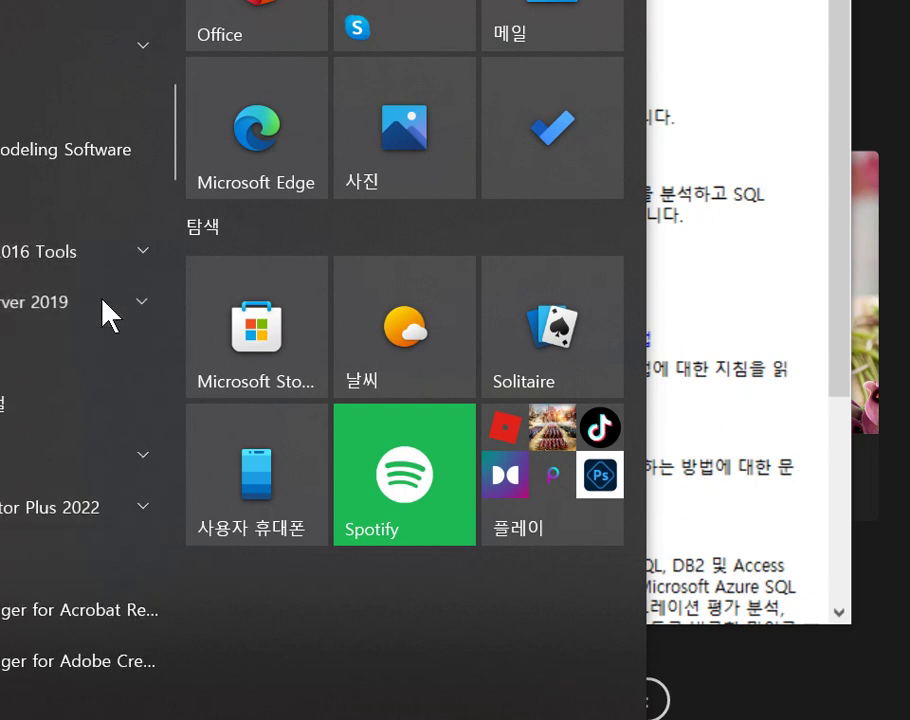
pyautogui.scroll(-3, 58, 486)
pyautogui.click(58, 476)
pyautogui.click(58, 476)
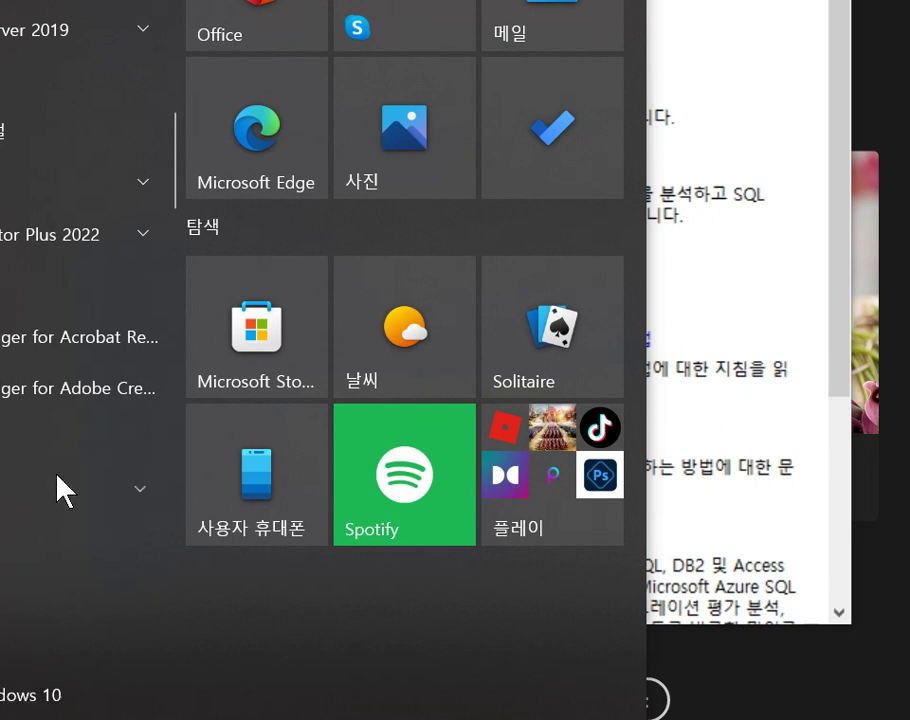
pyautogui.scroll(-3, 58, 478)
pyautogui.scroll(-9, 57, 479)
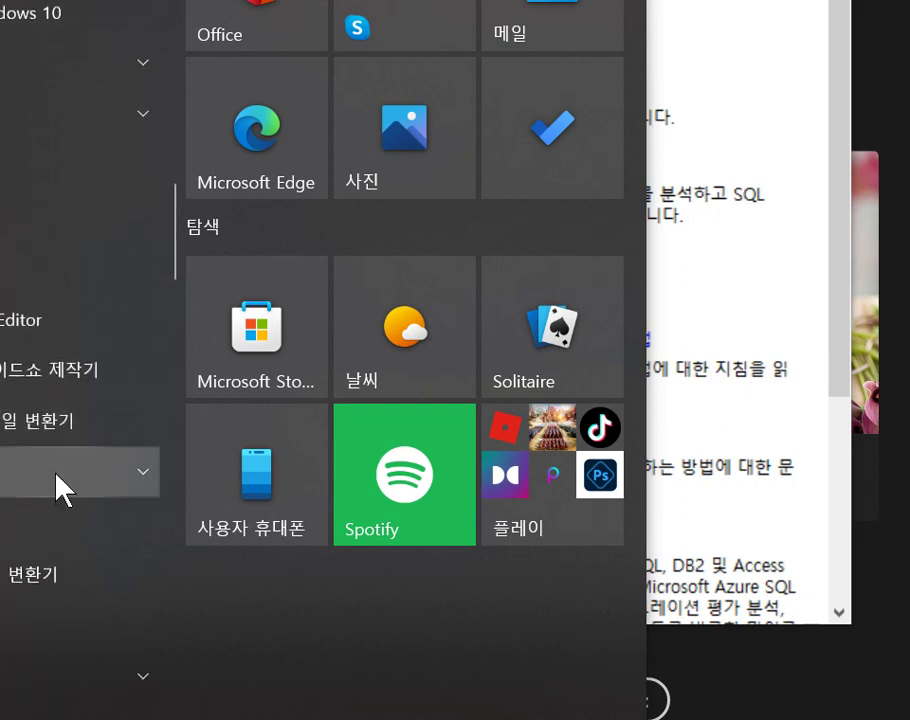
pyautogui.scroll(-6, 57, 535)
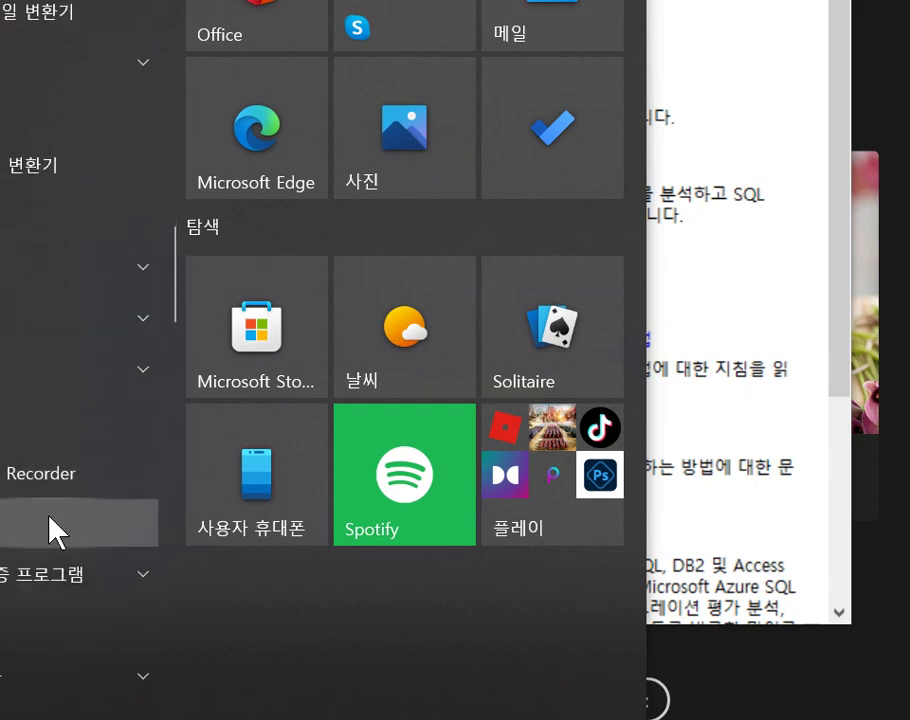
# Step: Launch Pageant, dismiss its already-running error with 확인, and reopen the Start menu
pyautogui.click(53, 328)
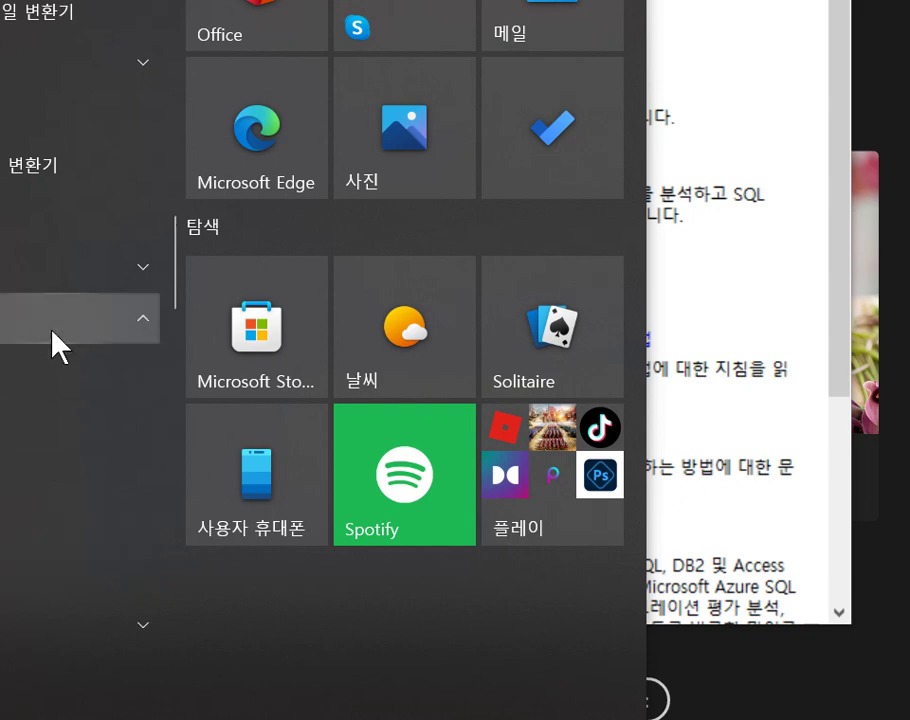
pyautogui.click(50, 378)
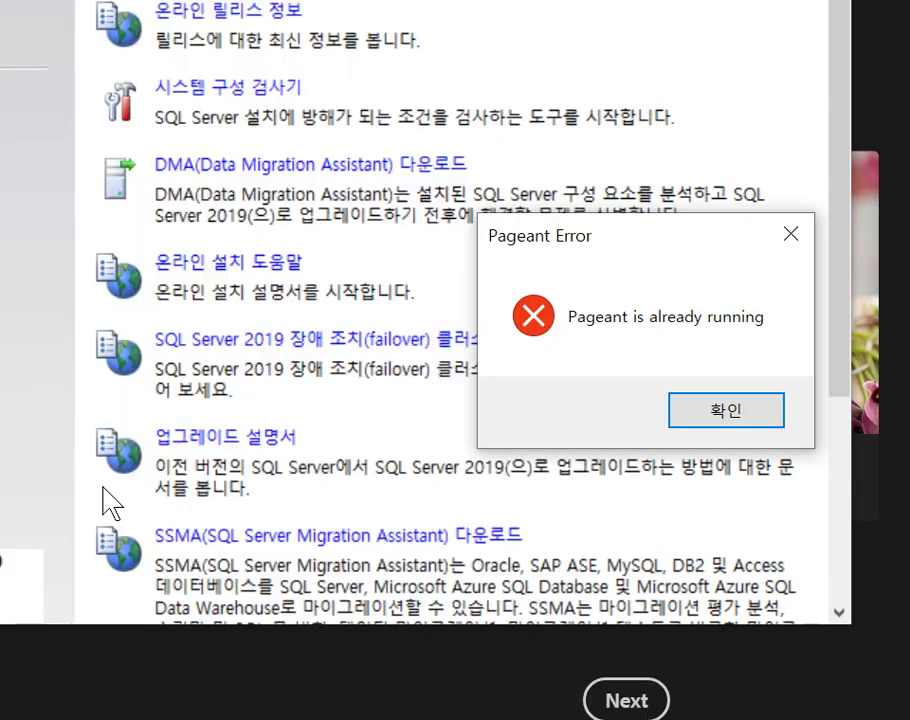
pyautogui.click(691, 410)
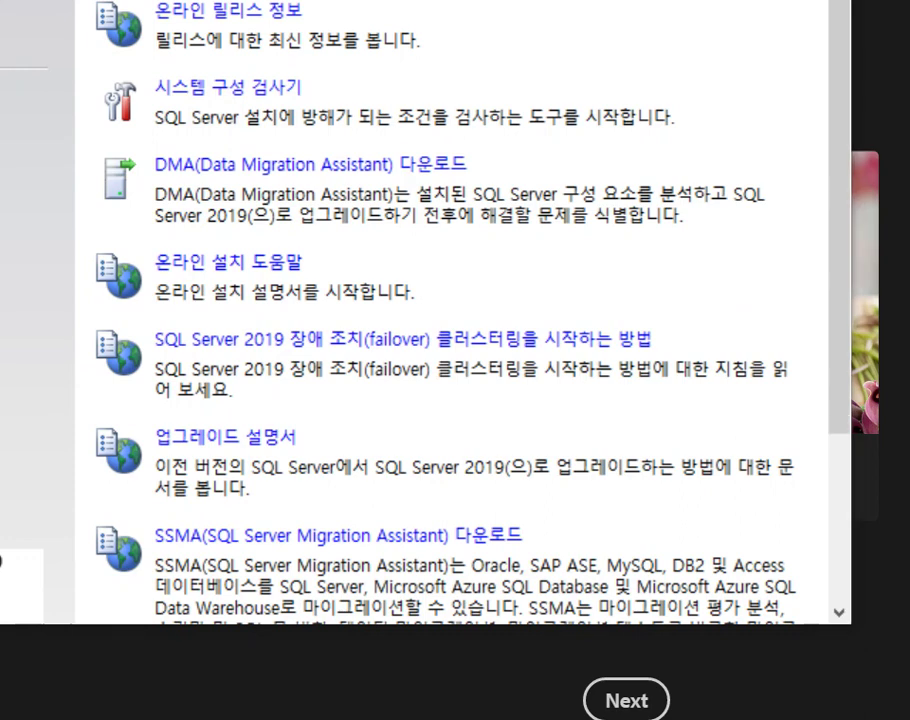
pyautogui.press('super')
pyautogui.scroll(-10, 8, 560)
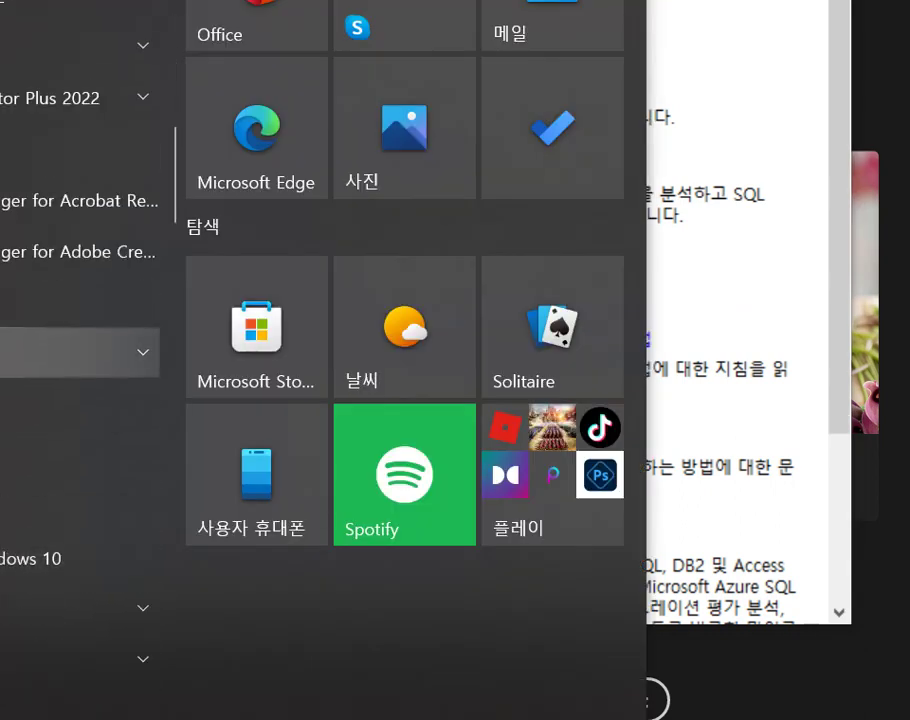
# Step: Expand and collapse several folders in the Start menu app list
pyautogui.click(4, 350)
pyautogui.click(4, 350)
pyautogui.scroll(-3, 4, 430)
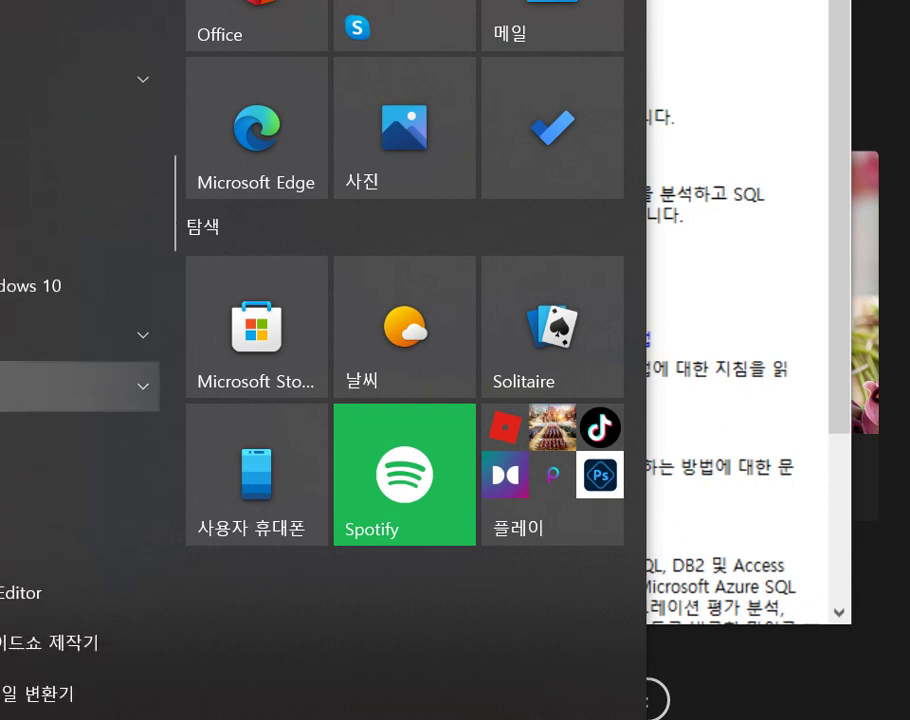
pyautogui.click(4, 335)
pyautogui.click(4, 335)
pyautogui.click(4, 386)
pyautogui.scroll(-4, 4, 300)
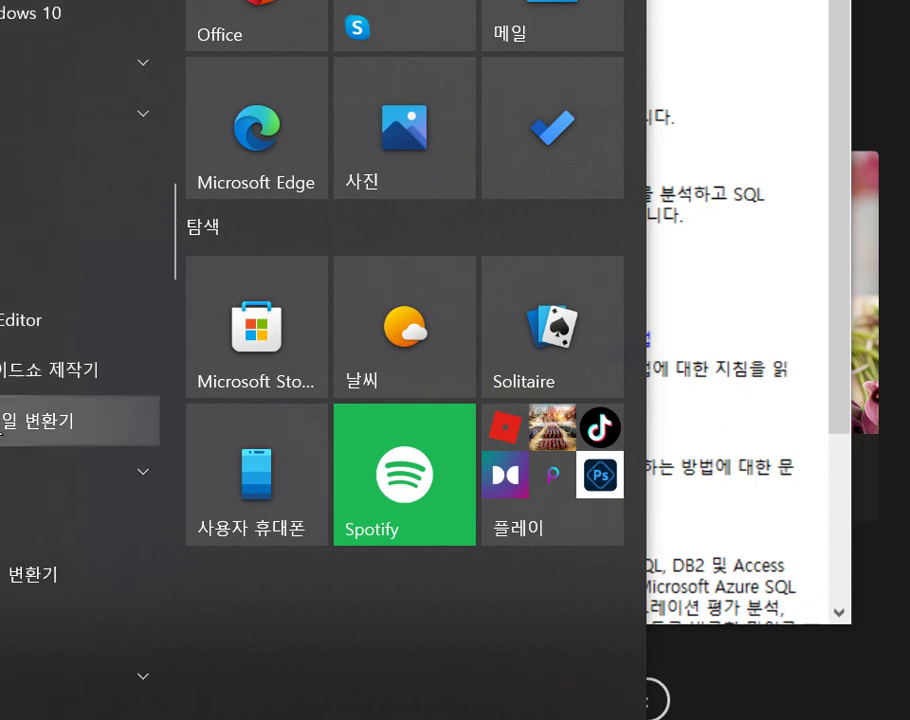
pyautogui.scroll(-1, 2, 300)
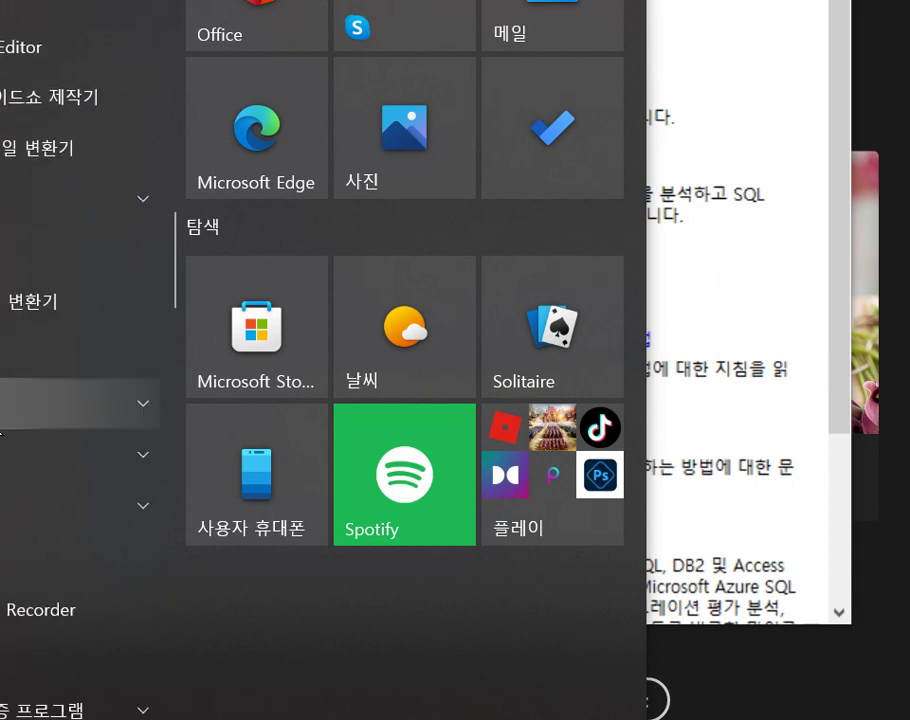
pyautogui.scroll(-3, 1, 430)
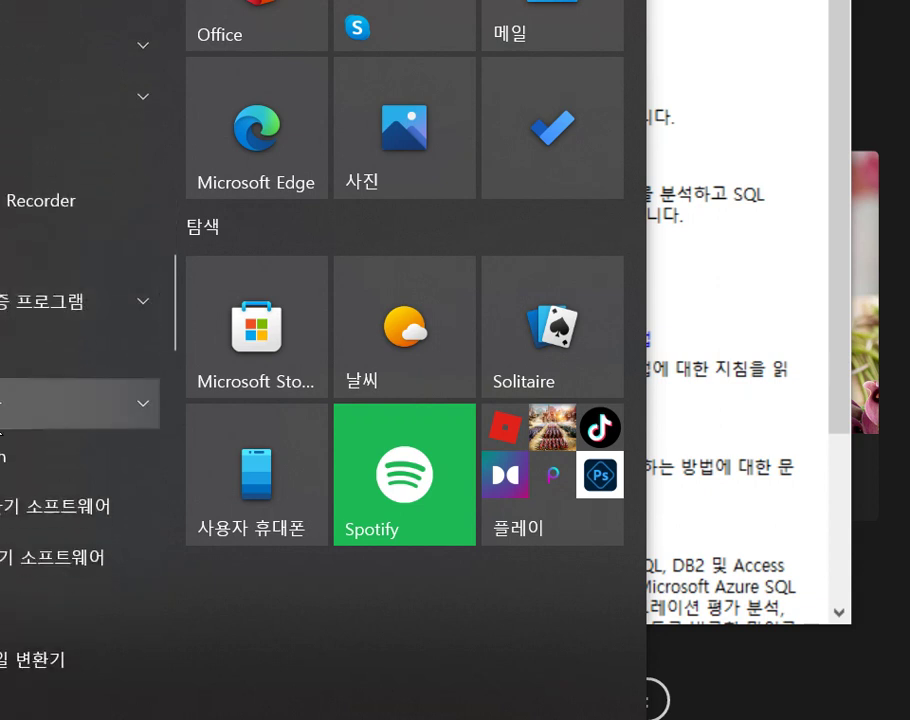
# Step: Expand another app folder, then open File Explorer on the Documents (문서) folder
pyautogui.click(2, 420)
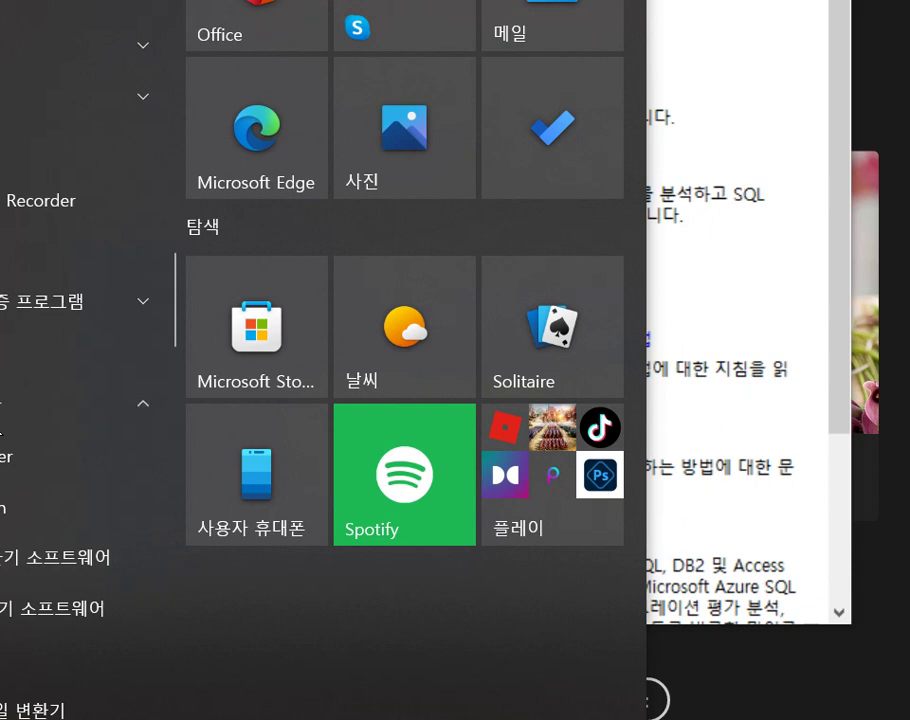
pyautogui.scroll(-3, 2, 403)
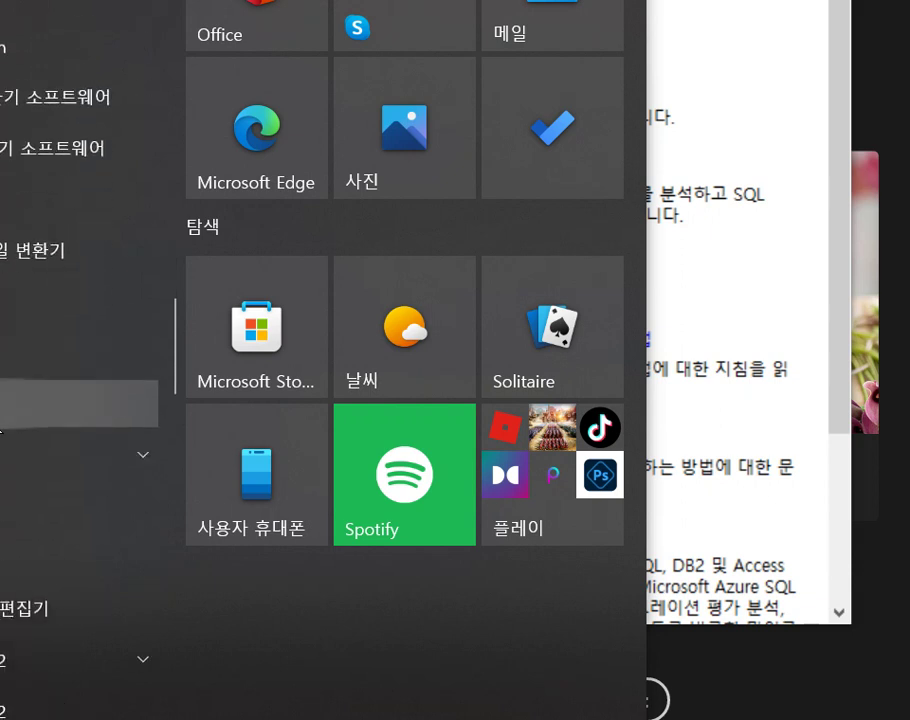
pyautogui.scroll(-4, 2, 437)
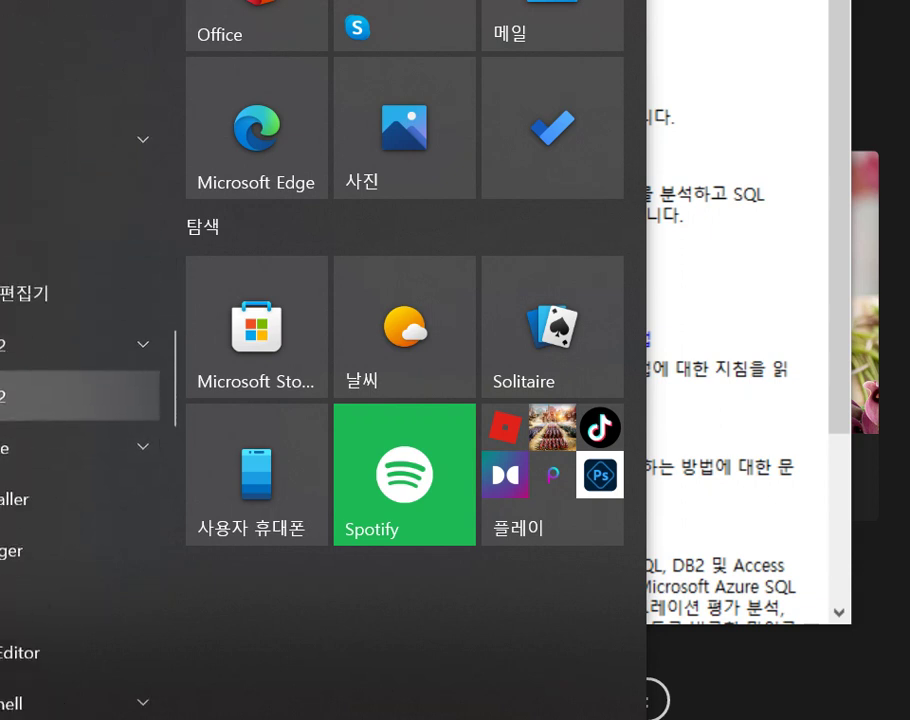
pyautogui.scroll(-6, 2, 437)
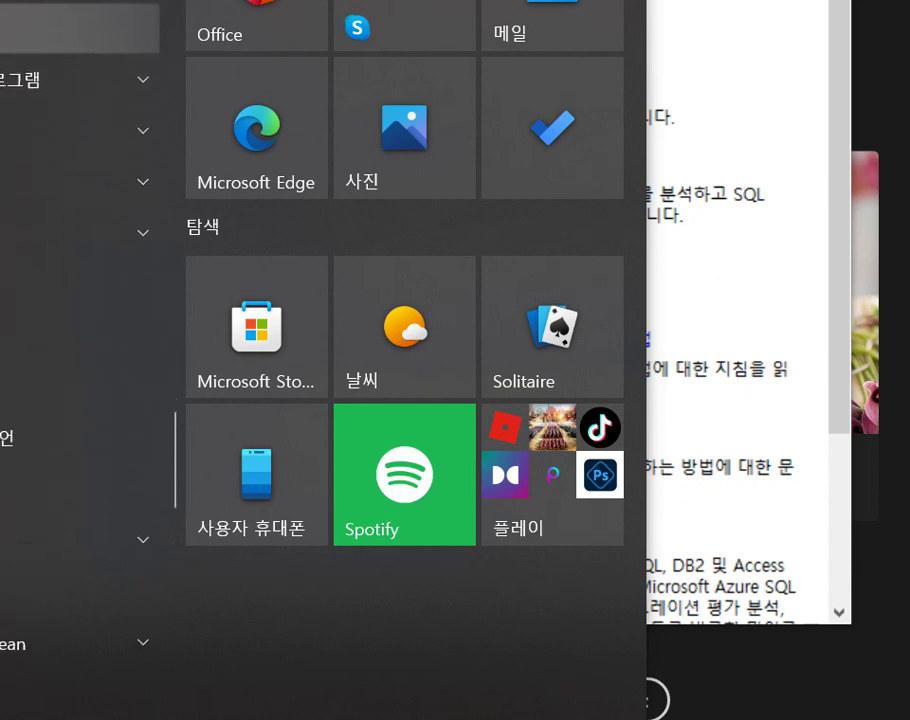
pyautogui.scroll(-10, 2, 437)
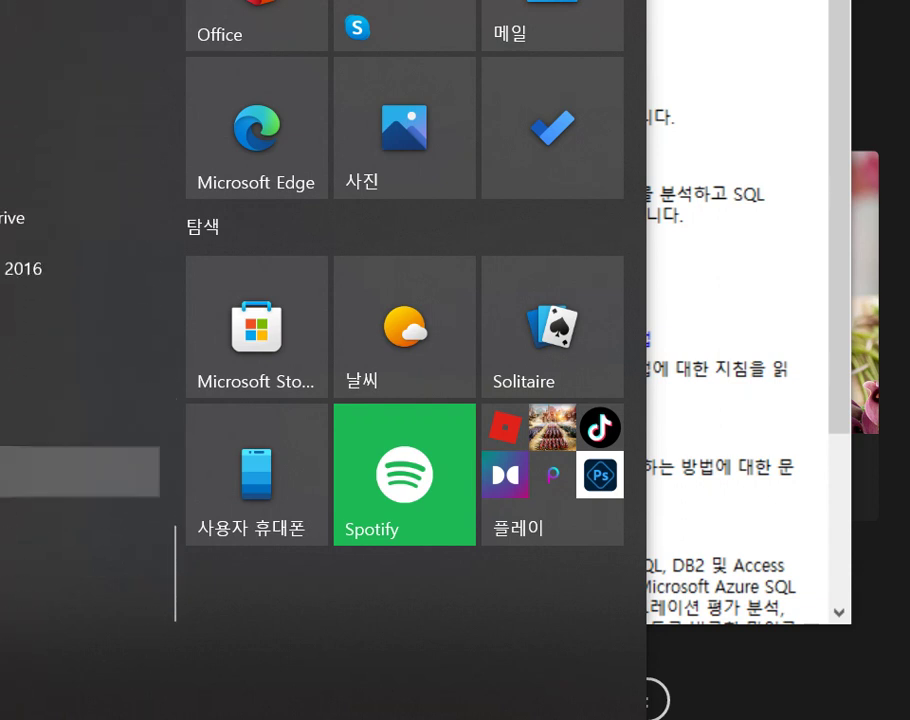
pyautogui.scroll(-3, 2, 437)
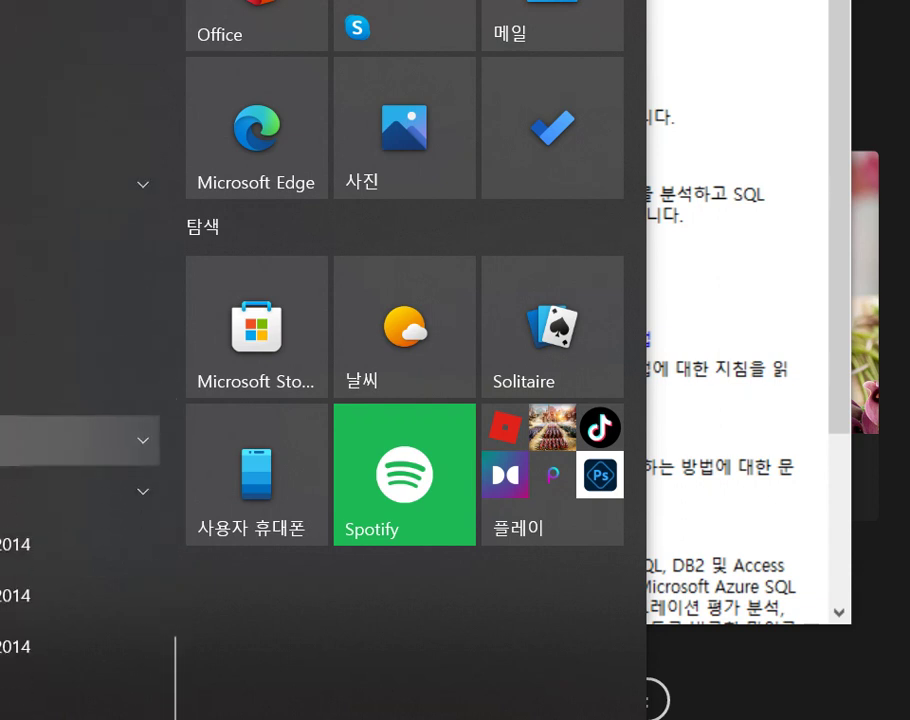
pyautogui.moveTo(44, 509)
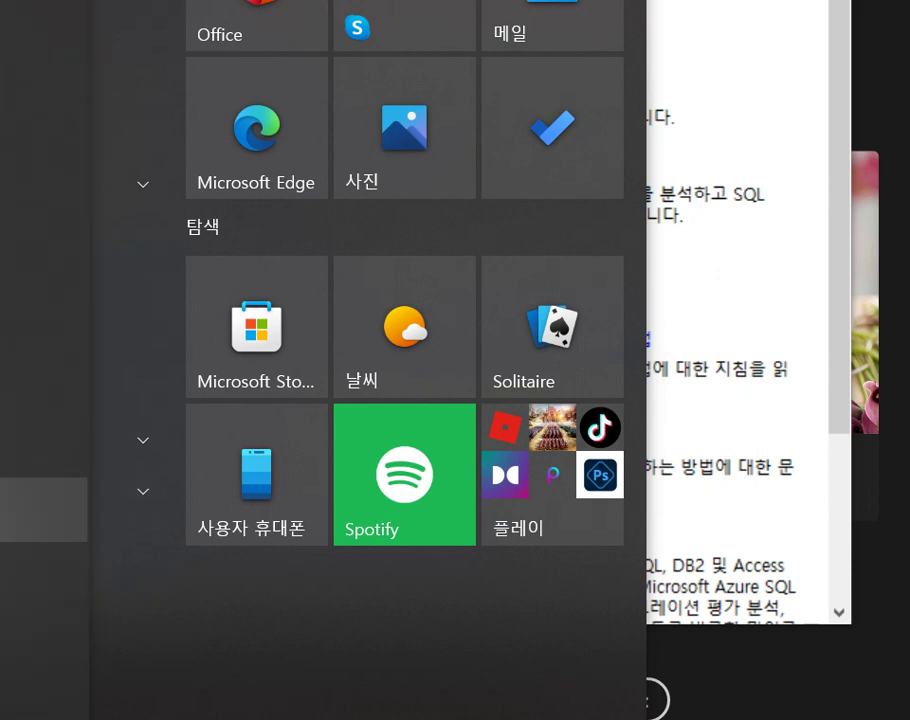
pyautogui.click(43, 577)
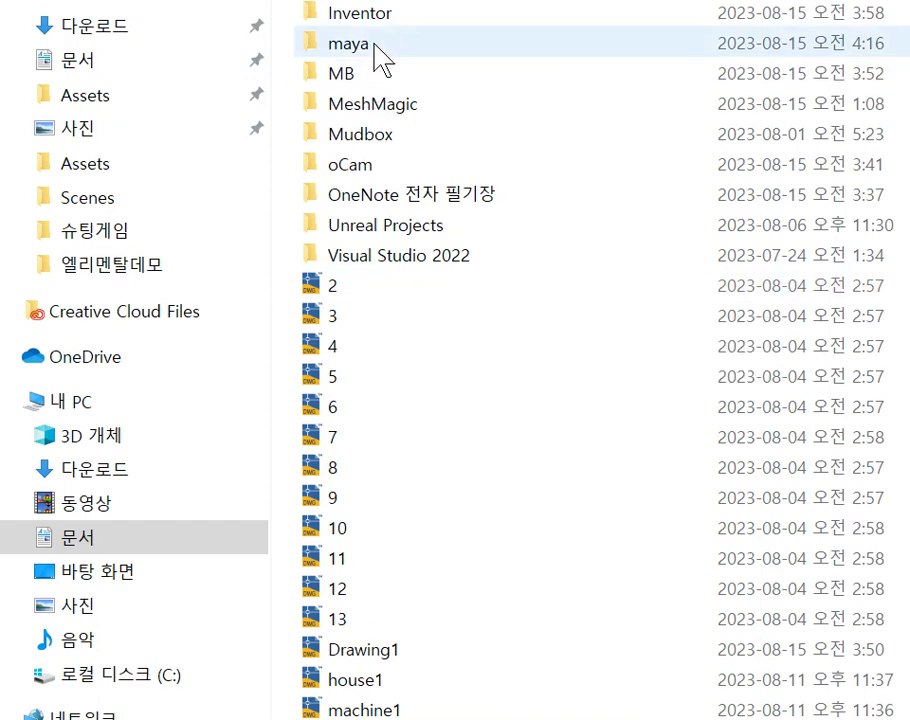
# Step: Open the maya folder, then the Unity project folder and its subfolder
pyautogui.click(375, 44)
pyautogui.doubleClick(376, 46)
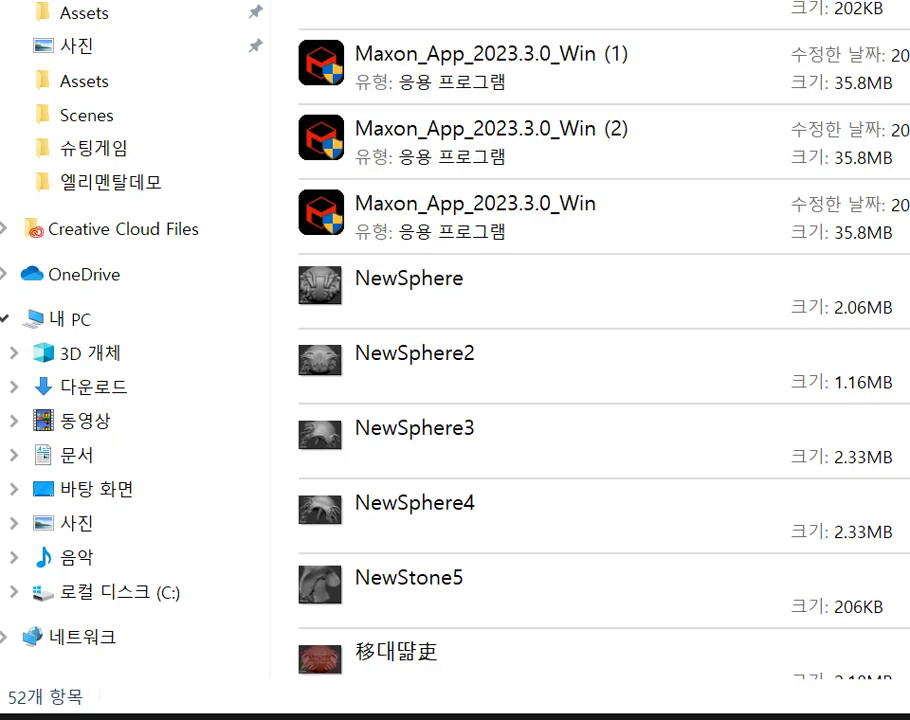
pyautogui.press('Return')
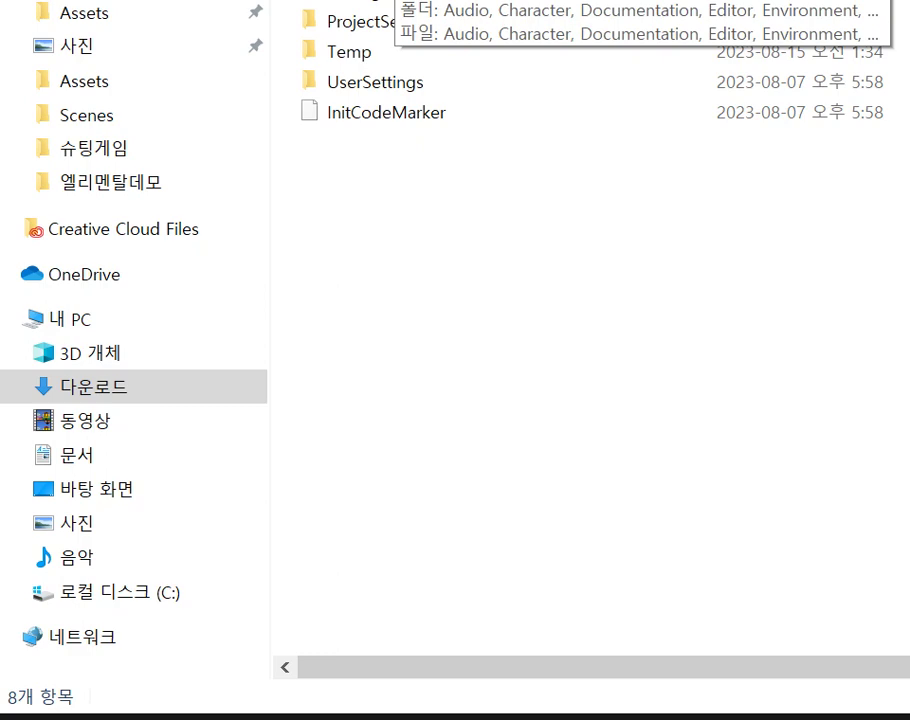
pyautogui.press('Return')
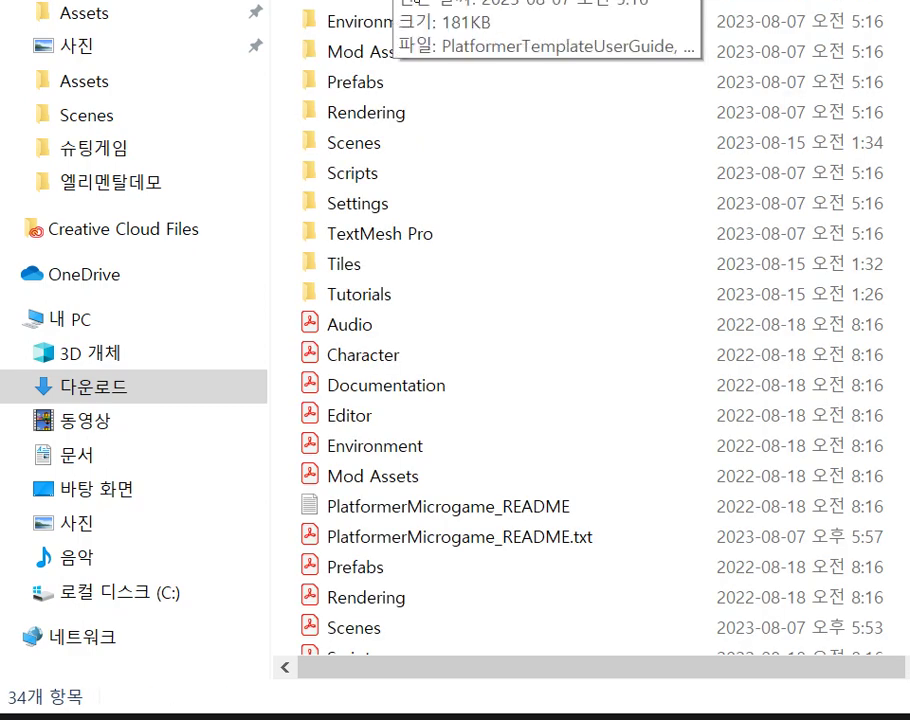
pyautogui.scroll(-3, 441, 81)
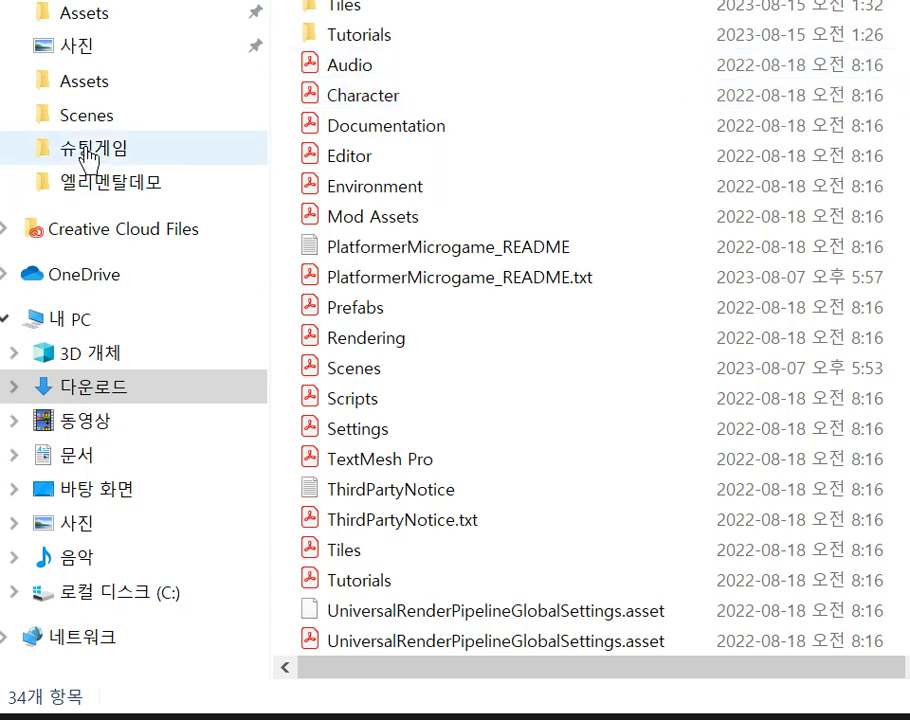
# Step: Open the 엘리멘탈데모 folder, switch to Documents and open a folder there
pyautogui.click(110, 186)
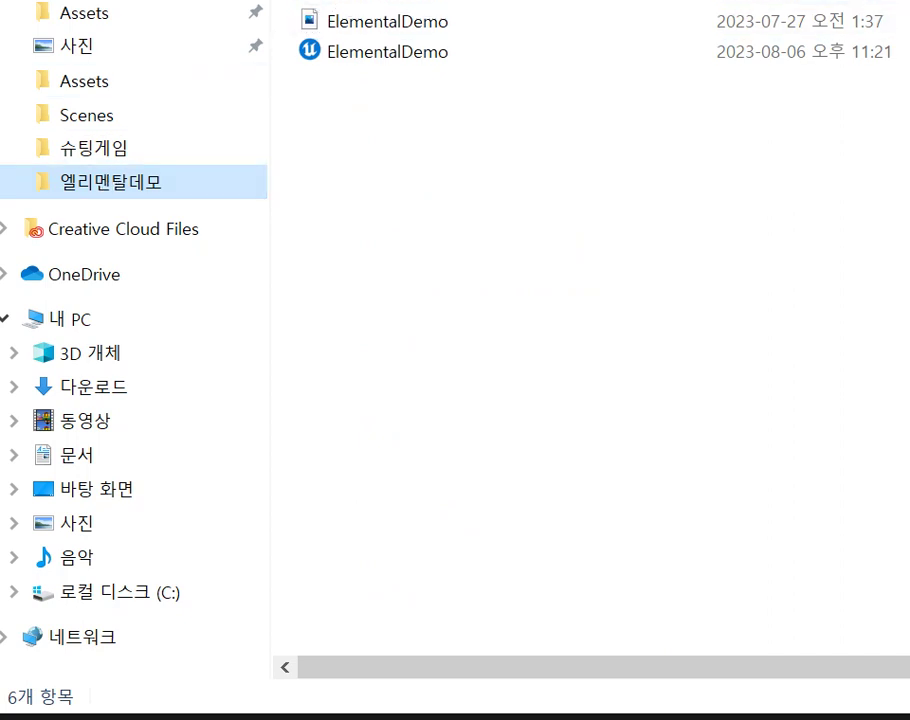
pyautogui.click(341, 2)
pyautogui.click(77, 454)
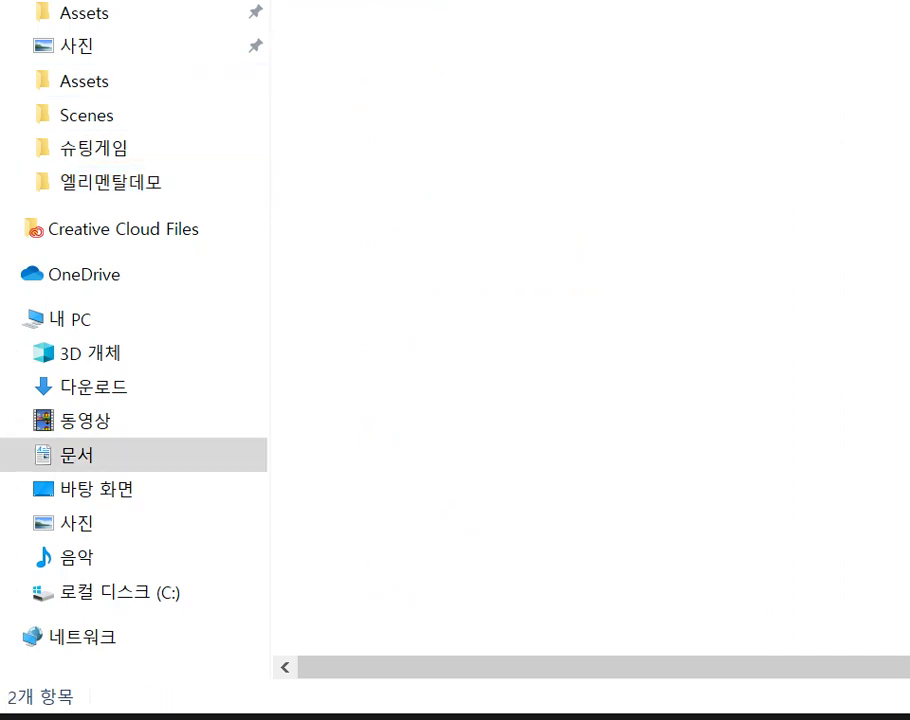
pyautogui.click(341, 3)
pyautogui.doubleClick(341, 3)
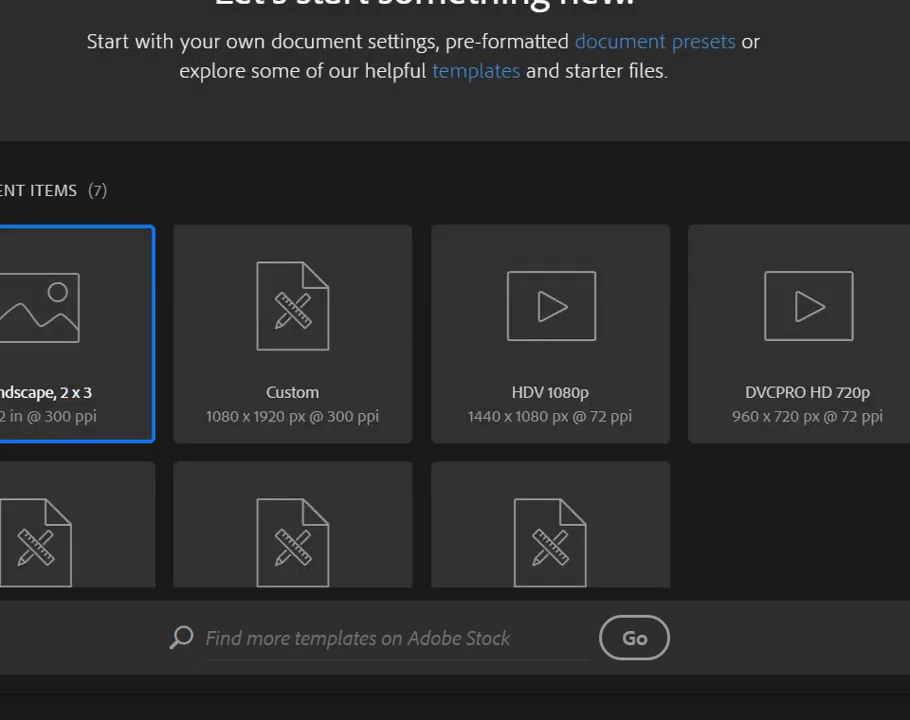
# Step: Create a document from a recent preset and paint a grey dab and thick black curved stroke
pyautogui.doubleClick(333, 295)
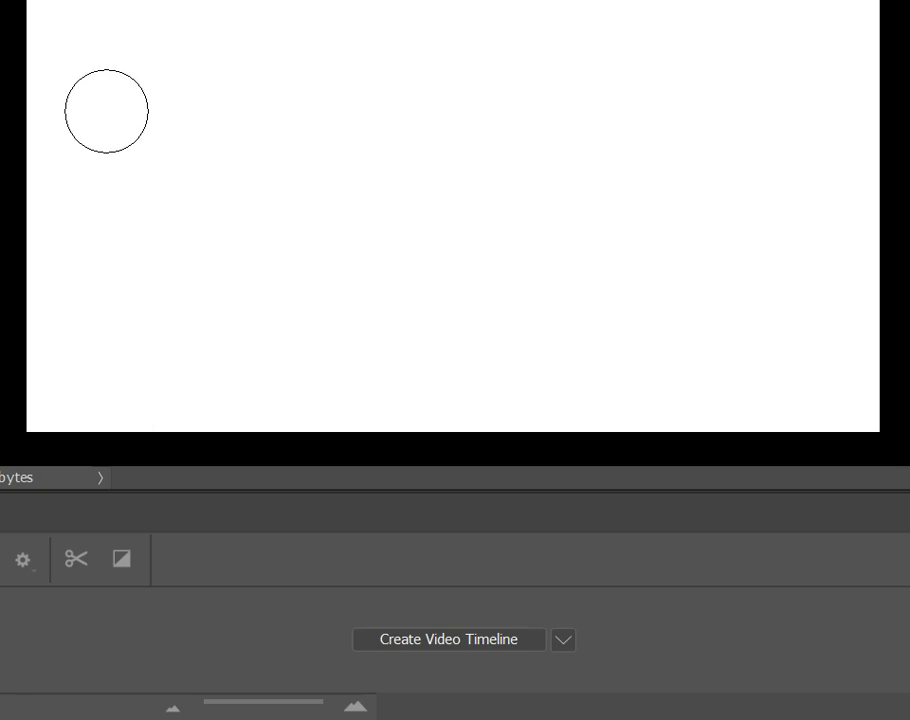
pyautogui.click(100, 18)
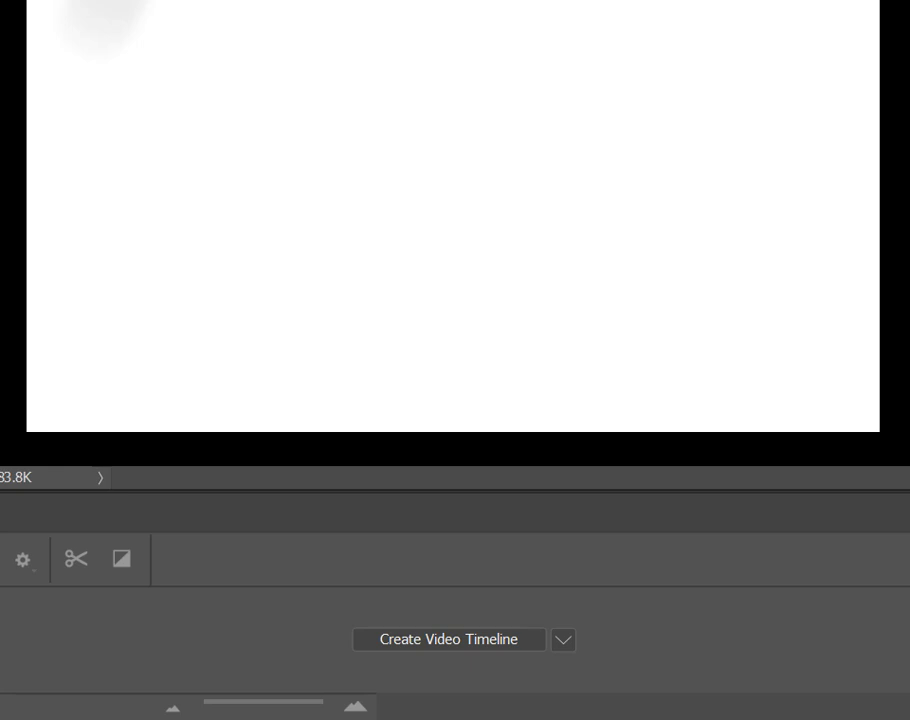
pyautogui.moveTo(386, 0); pyautogui.dragTo(432, 52)
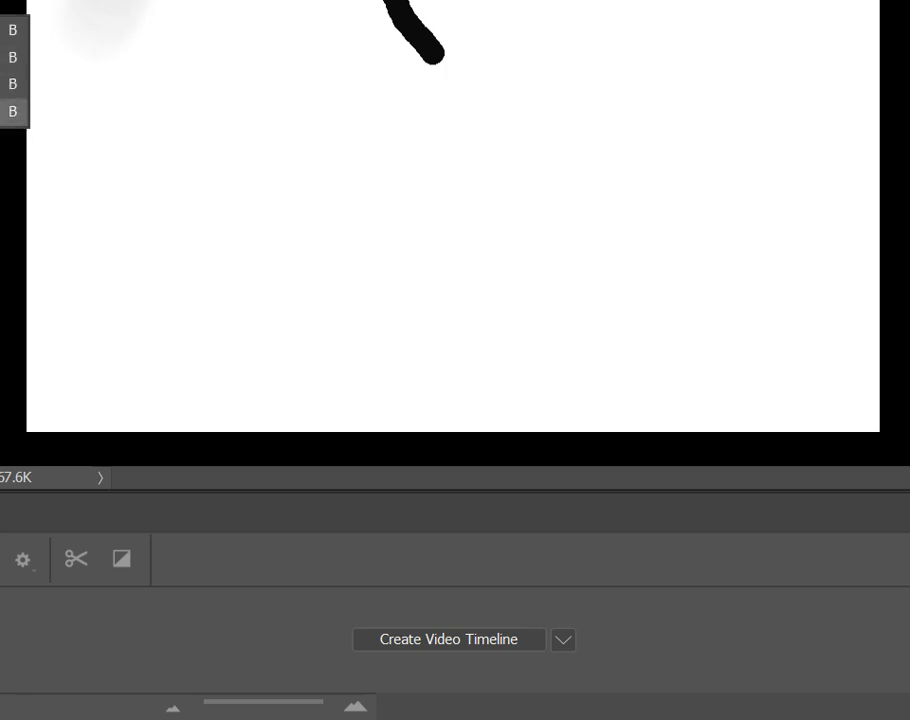
pyautogui.click(13, 111)
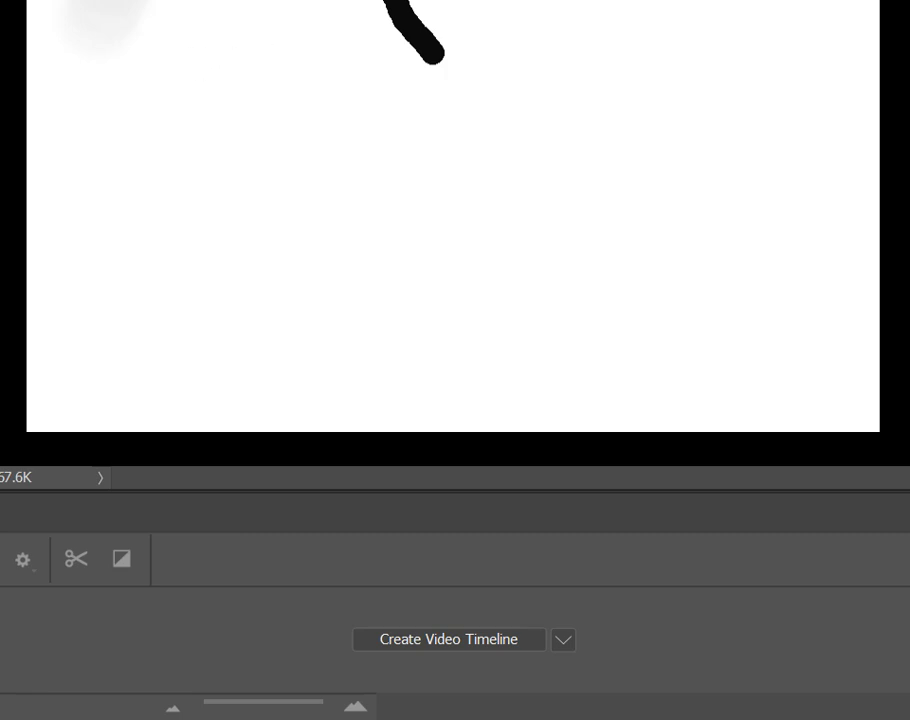
# Step: Draw a curved Pen-tool path with three anchors
pyautogui.moveTo(155, 63); pyautogui.dragTo(331, 137)
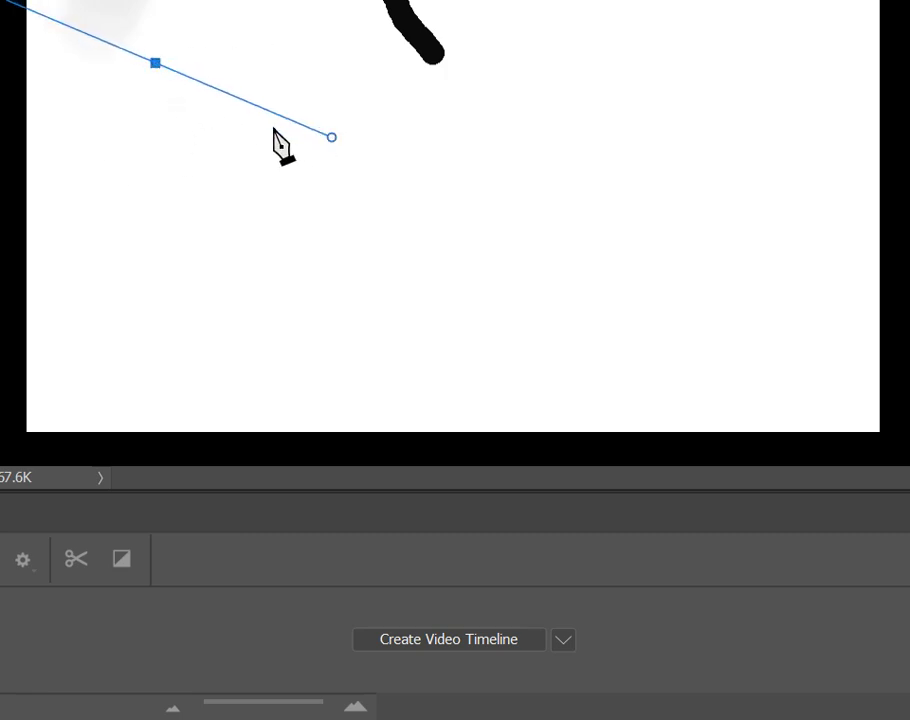
pyautogui.moveTo(274, 128); pyautogui.dragTo(212, 236)
pyautogui.moveTo(197, 236); pyautogui.dragTo(371, 161)
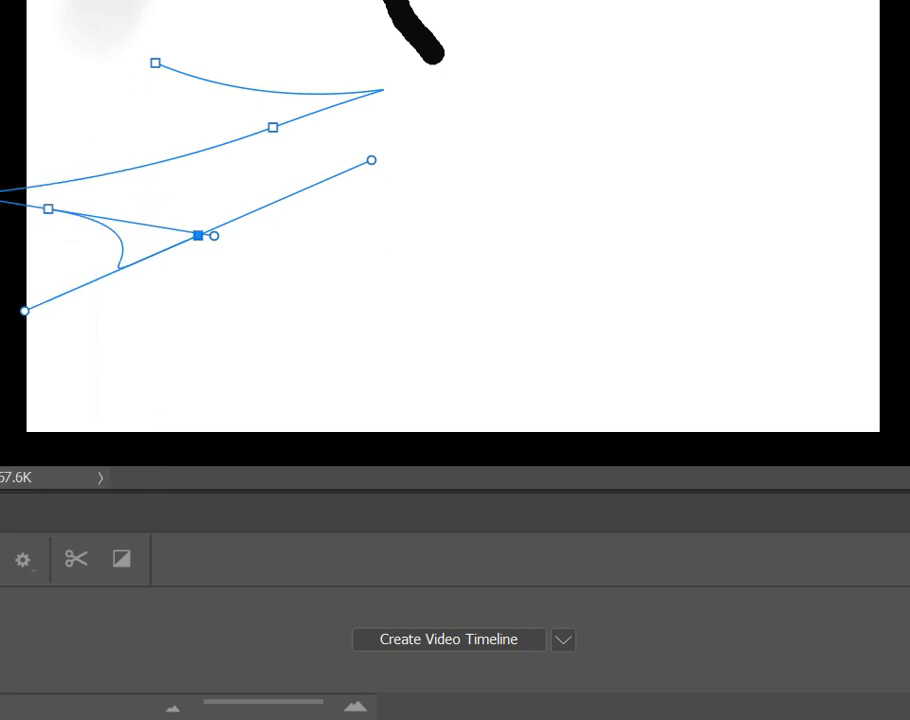
# Step: Erase the white background to transparency with the Magic Eraser and dismiss the Clone Stamp error
pyautogui.click(199, 183)
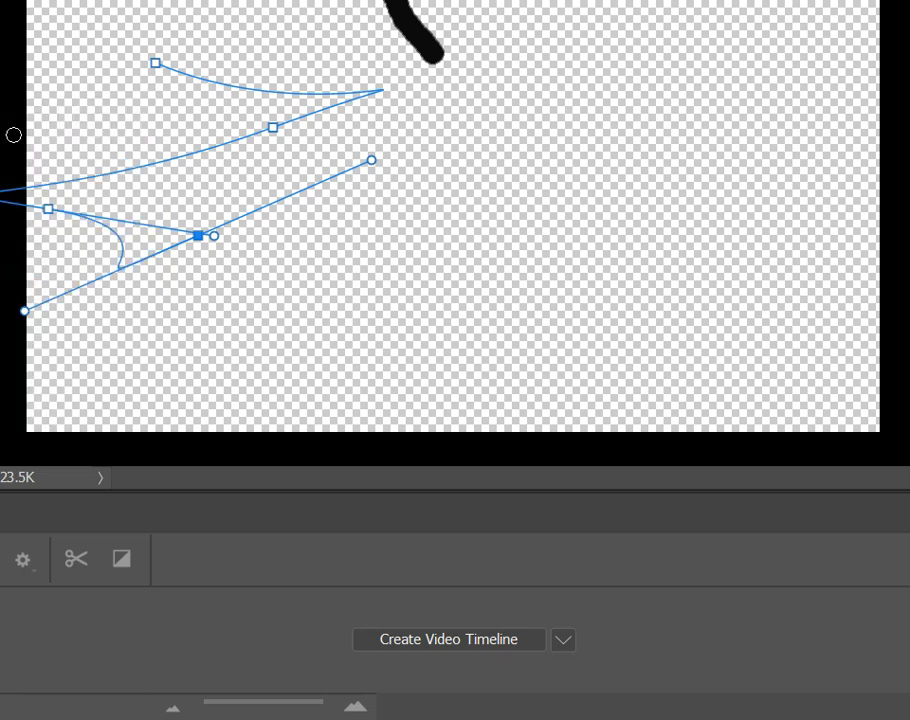
pyautogui.click(54, 163)
pyautogui.click(710, 148)
# Step: Move the black stroke down and further to the right with the Move tool
pyautogui.moveTo(171, 98)
pyautogui.mouseDown()
pyautogui.moveTo(222, 123)
pyautogui.moveTo(213, 202)
pyautogui.moveTo(345, 216)
pyautogui.moveTo(219, 261)
pyautogui.moveTo(367, 199)
pyautogui.moveTo(357, 150)
pyautogui.moveTo(195, 187)
pyautogui.moveTo(250, 126)
pyautogui.moveTo(265, 195)
pyautogui.moveTo(171, 181)
pyautogui.mouseUp()
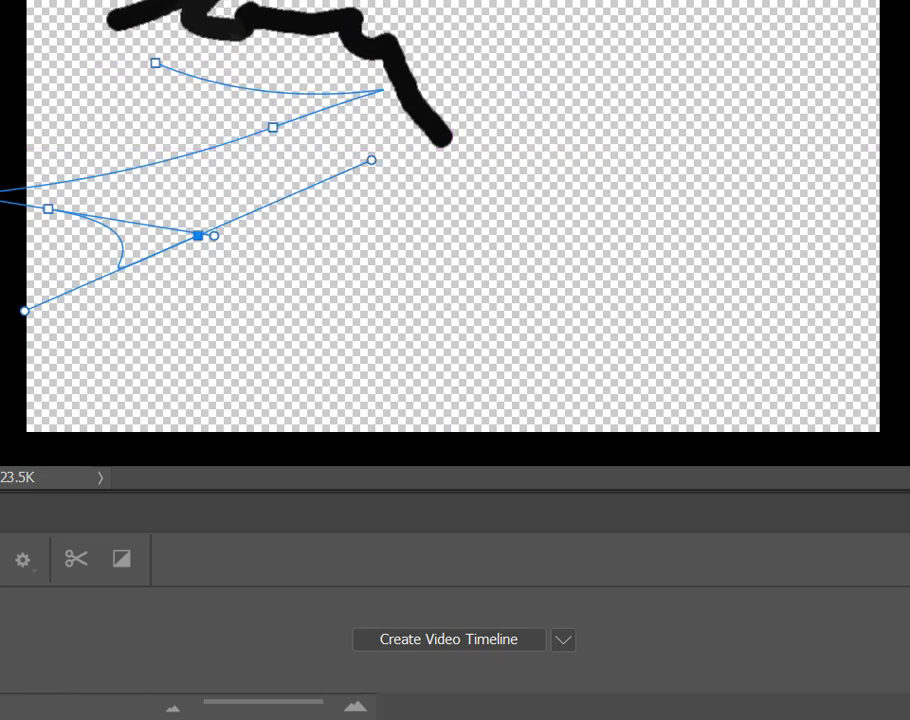
pyautogui.hotkey('alt', 'f')
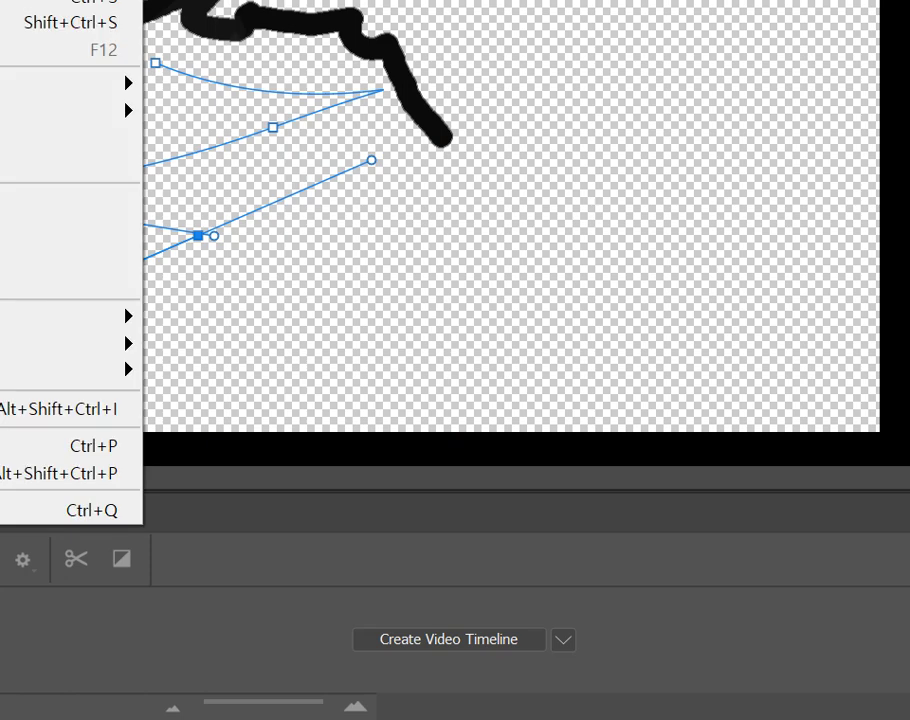
pyautogui.press('Escape')
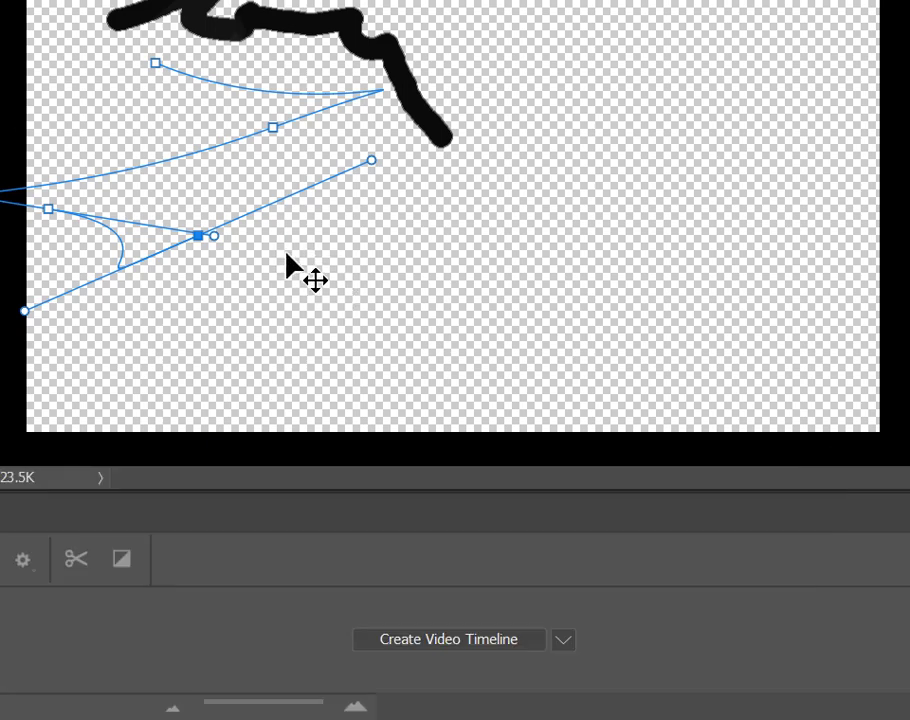
pyautogui.moveTo(287, 256)
pyautogui.mouseDown()
pyautogui.moveTo(230, 203)
pyautogui.moveTo(321, 248)
pyautogui.moveTo(505, 283)
pyautogui.mouseUp()
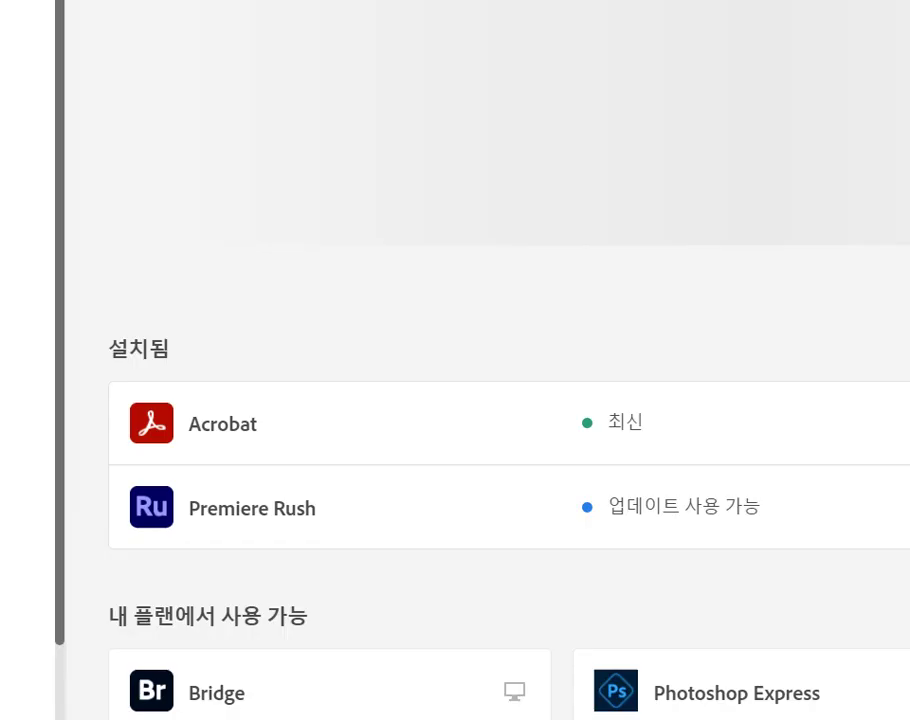
# Step: Cancel the Bridge installation that conflicts with Photoshop in Creative Cloud with 취소
pyautogui.scroll(-4, 480, 360)
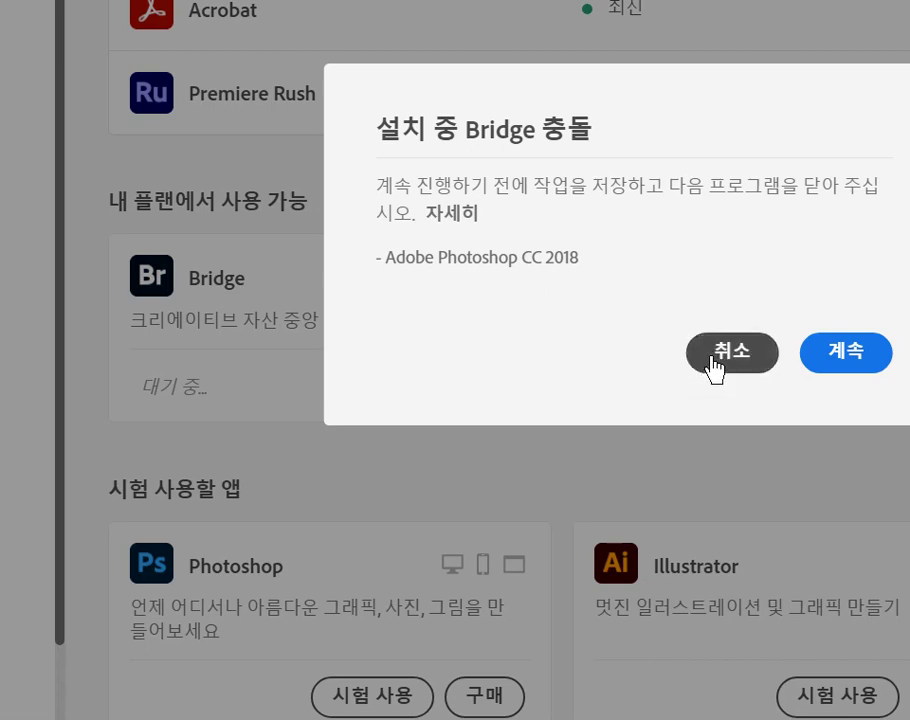
pyautogui.click(714, 355)
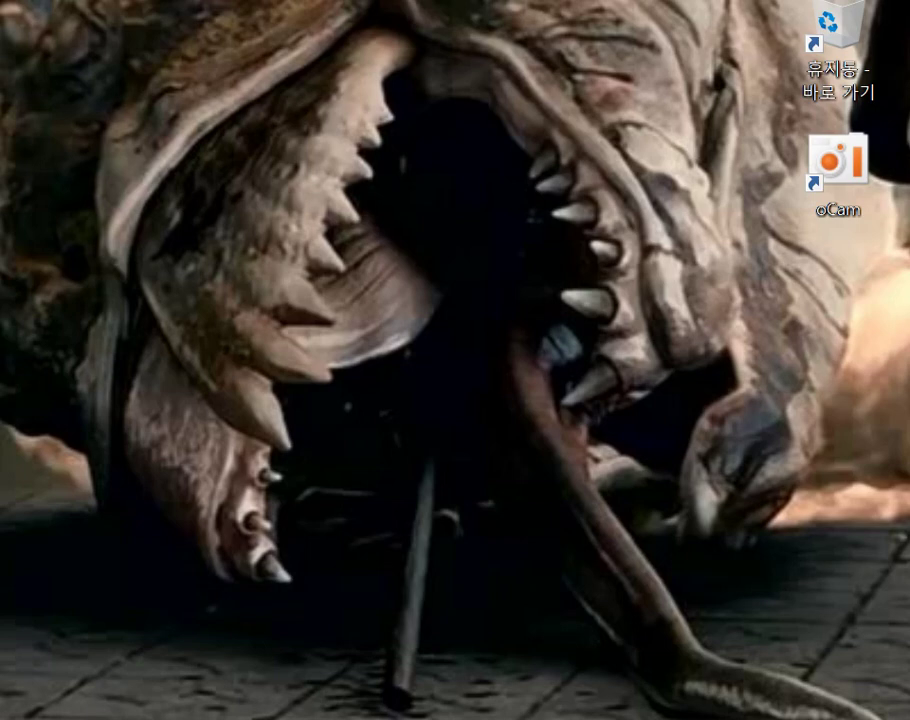
# Step: Bring the Photoshop drawing back to the front from the taskbar
pyautogui.moveTo(697, 305); pyautogui.dragTo(14, 380)
pyautogui.moveTo(500, 153); pyautogui.dragTo(0, 604)
pyautogui.moveTo(234, 156); pyautogui.dragTo(0, 697)
pyautogui.moveTo(238, 212); pyautogui.dragTo(0, 637)
pyautogui.moveTo(268, 248); pyautogui.dragTo(0, 445)
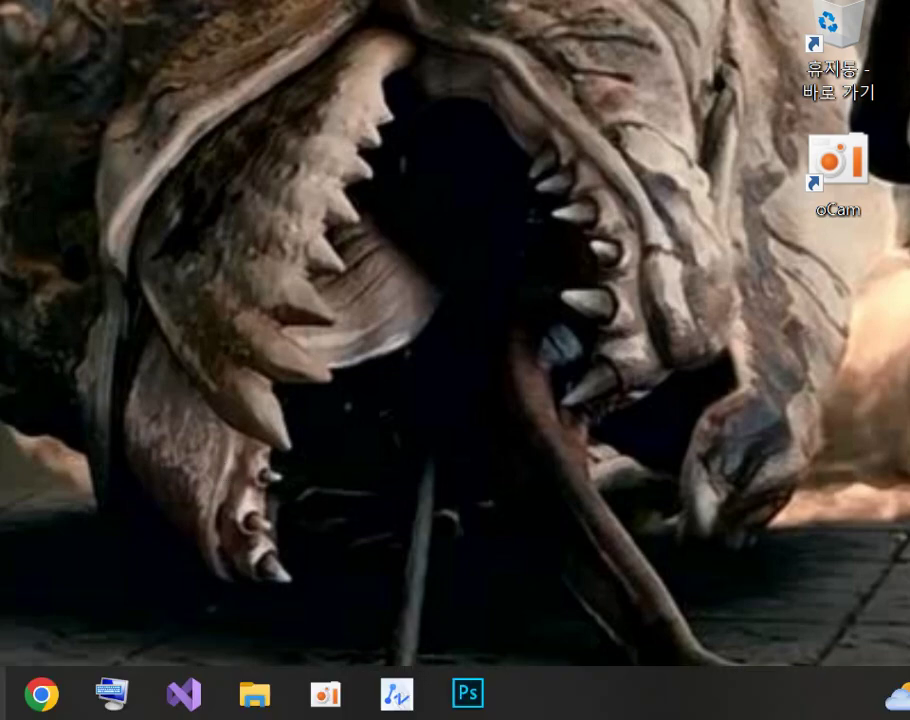
pyautogui.click(480, 697)
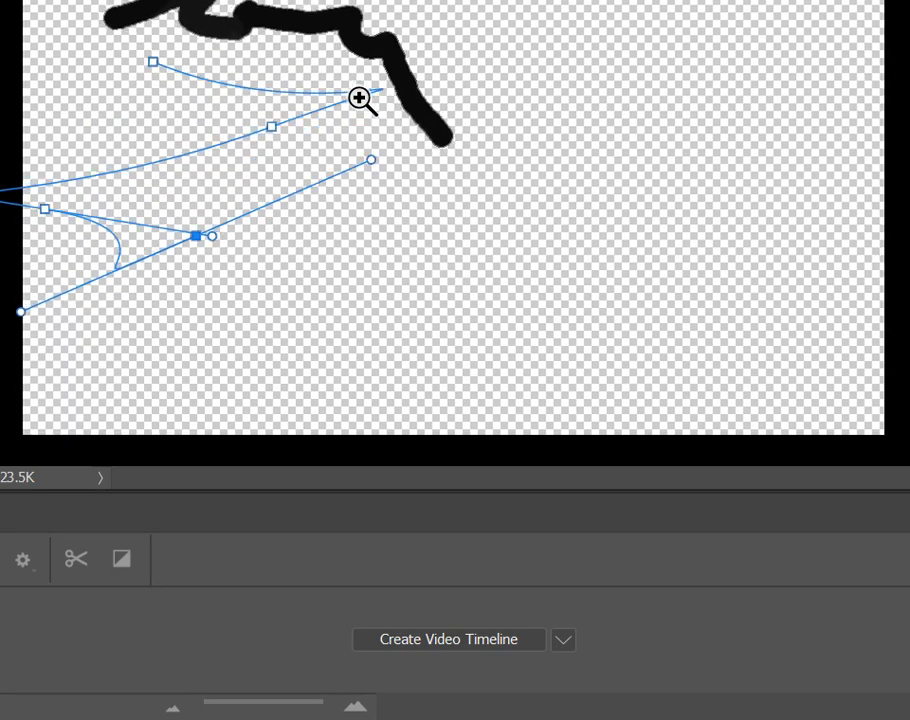
# Step: Zoom in on the path's sharp corner at 200%, then make and clear a selection
pyautogui.click(358, 98)
pyautogui.click(362, 101)
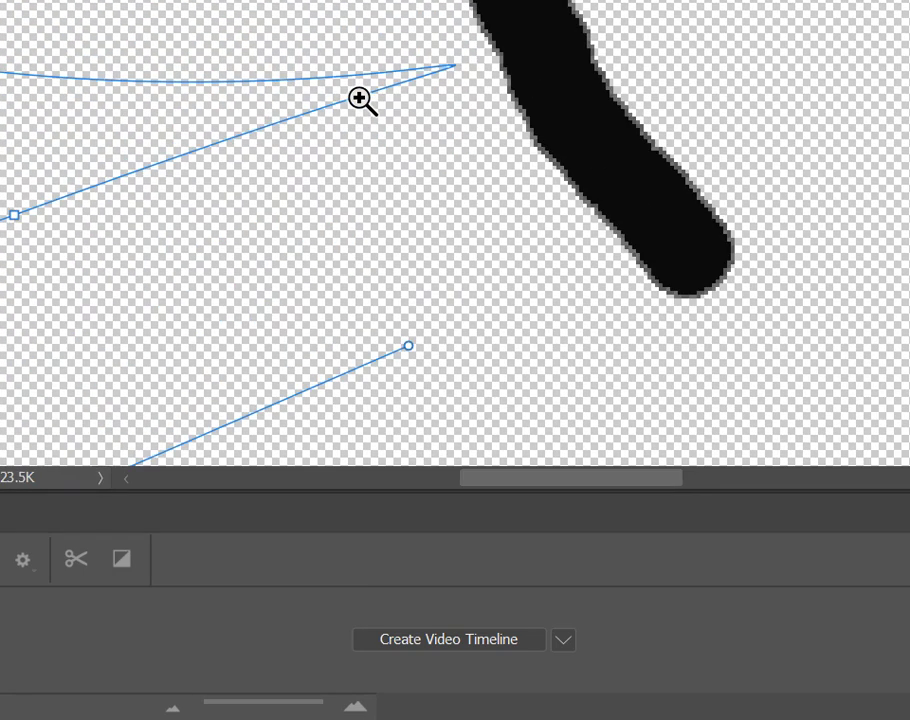
pyautogui.scroll(-3, 362, 101)
pyautogui.click(362, 101)
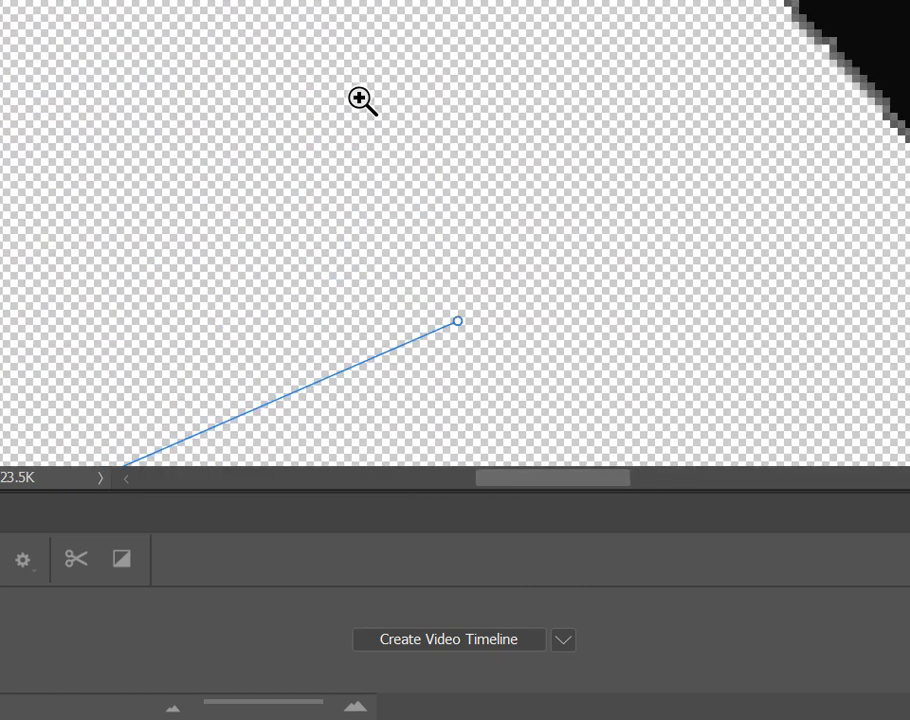
pyautogui.scroll(-5, 362, 101)
pyautogui.rightClick(361, 100)
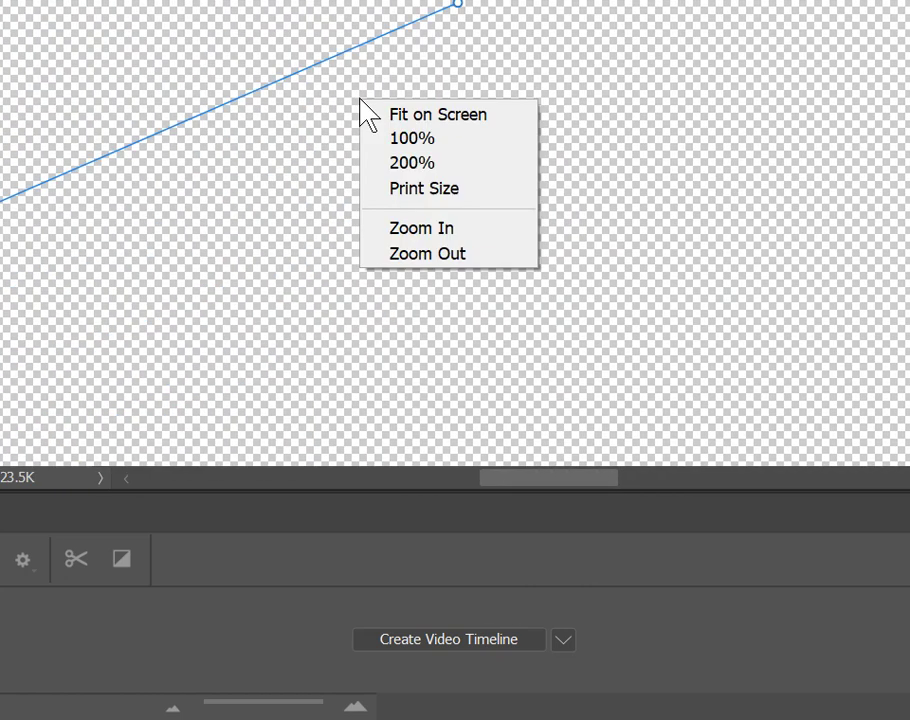
pyautogui.click(437, 163)
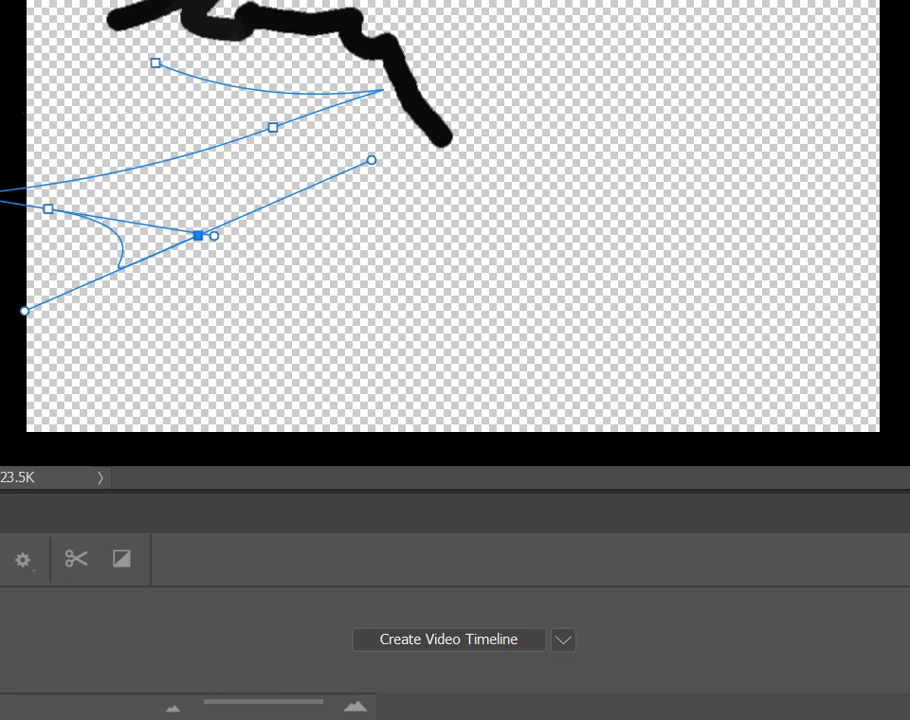
pyautogui.hotkey('ctrl', 'Return')
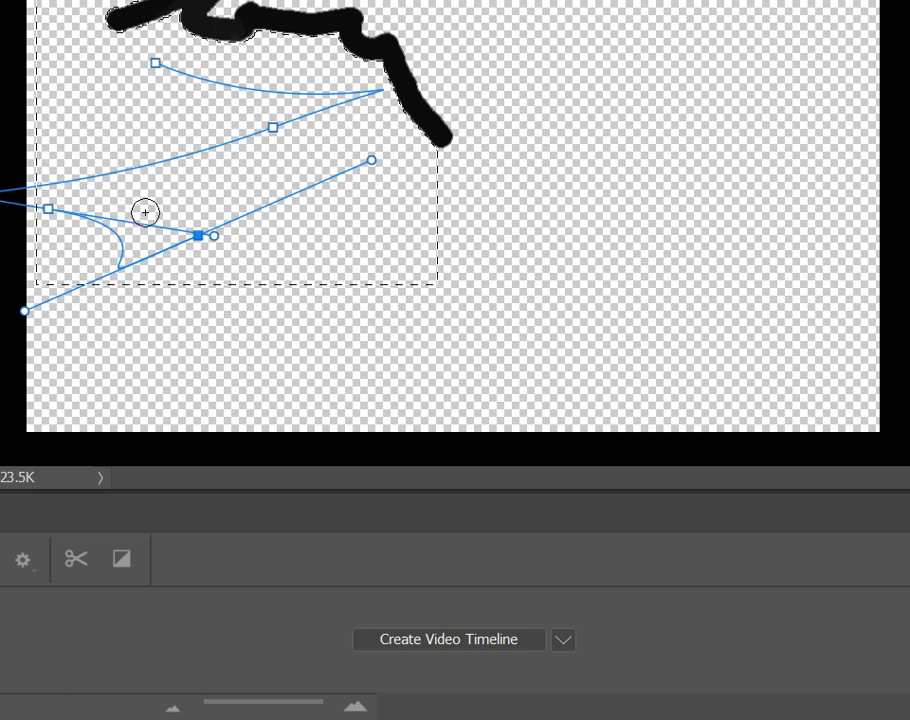
pyautogui.hotkey('ctrl', 'd')
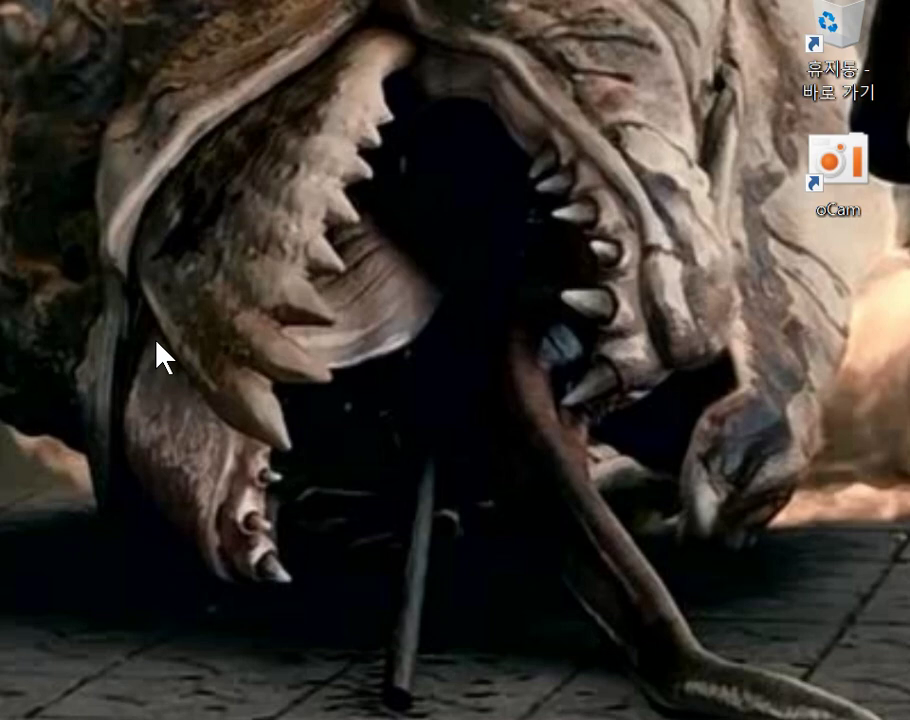
# Step: Dismiss the Windows search results and bring up the Start menu
pyautogui.press('super')
pyautogui.press('super+s')
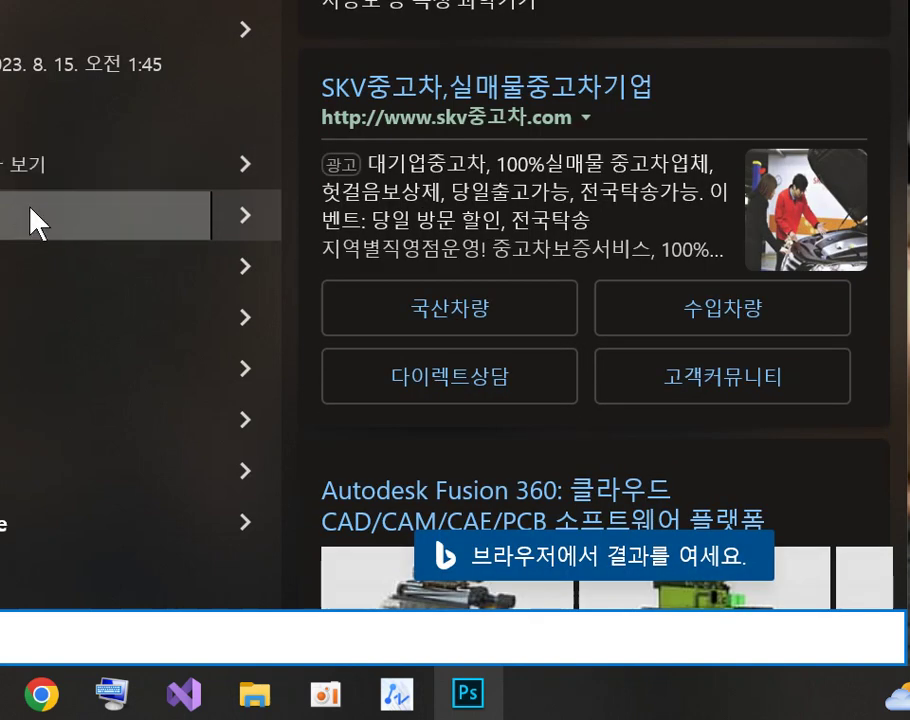
pyautogui.press('Escape')
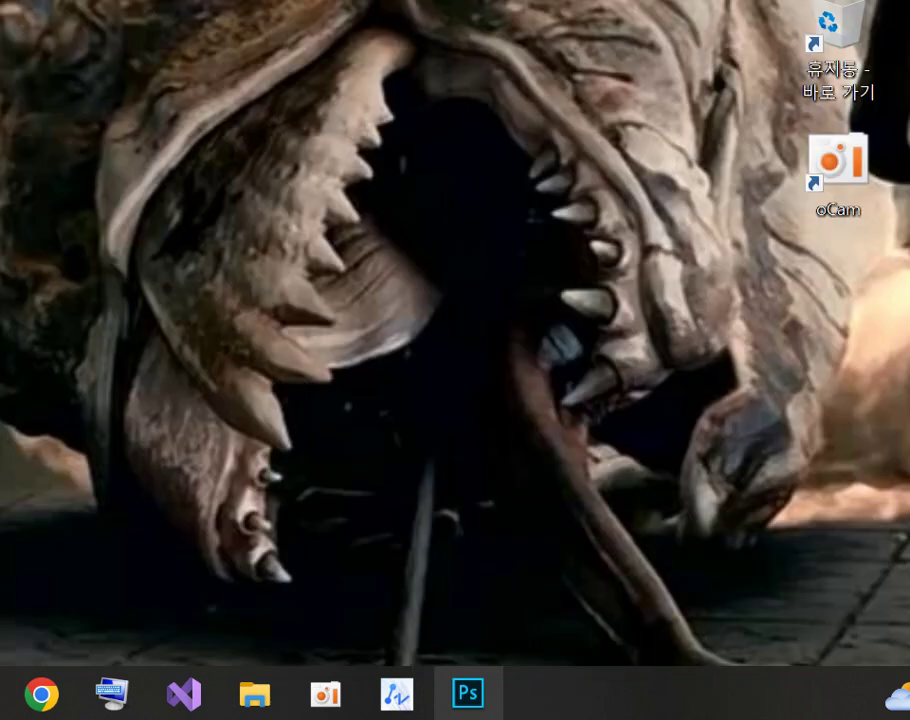
pyautogui.press('super')
# Step: Browse the app list and collapse the expanded Autodesk 2021 folder
pyautogui.scroll(-15, 30, 200)
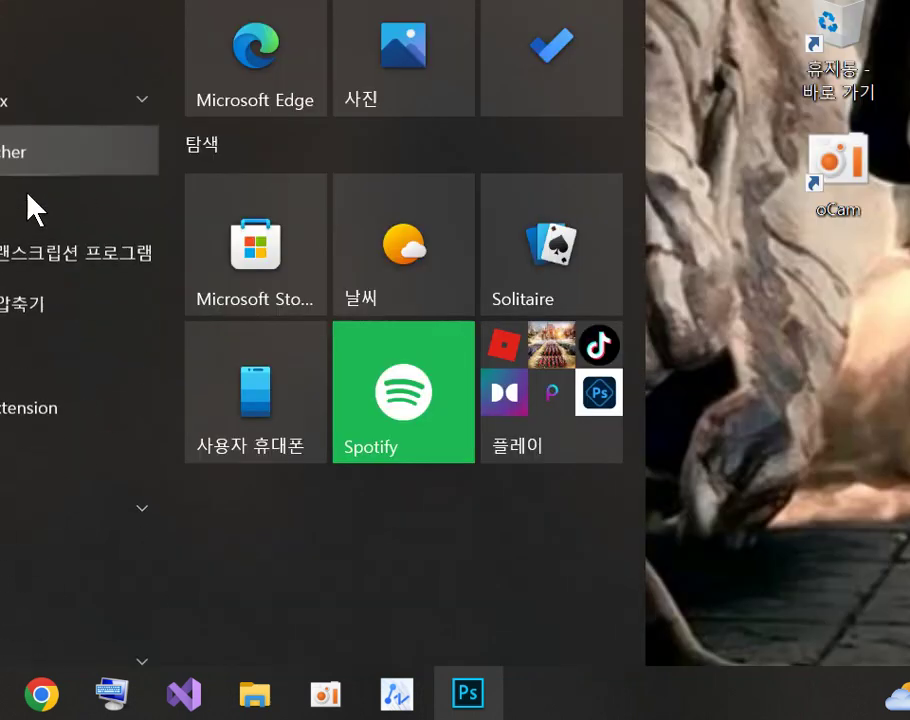
pyautogui.scroll(-15, 27, 195)
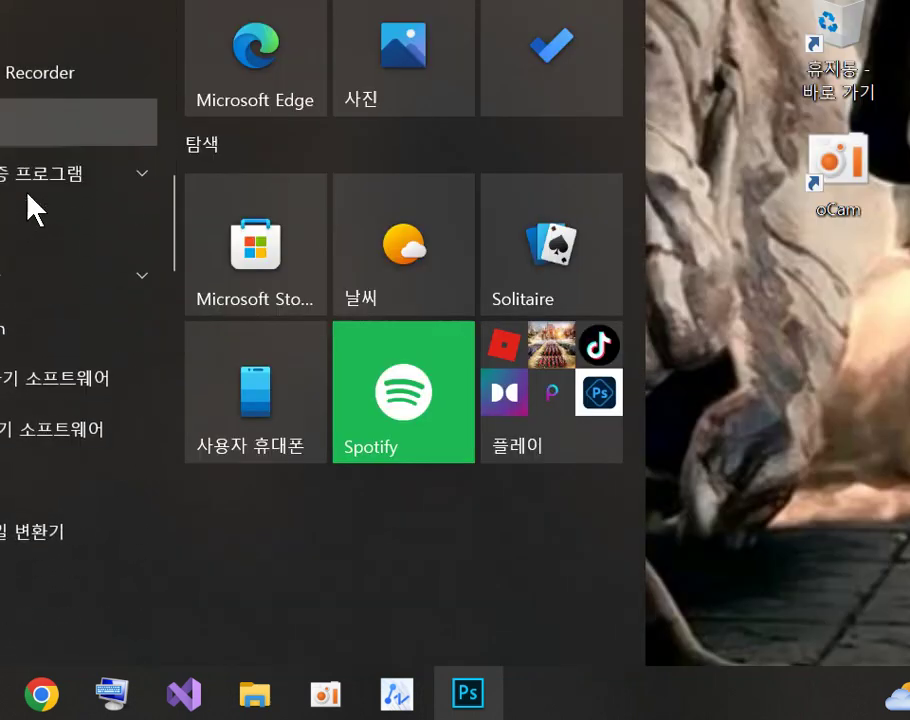
pyautogui.scroll(-15, 27, 205)
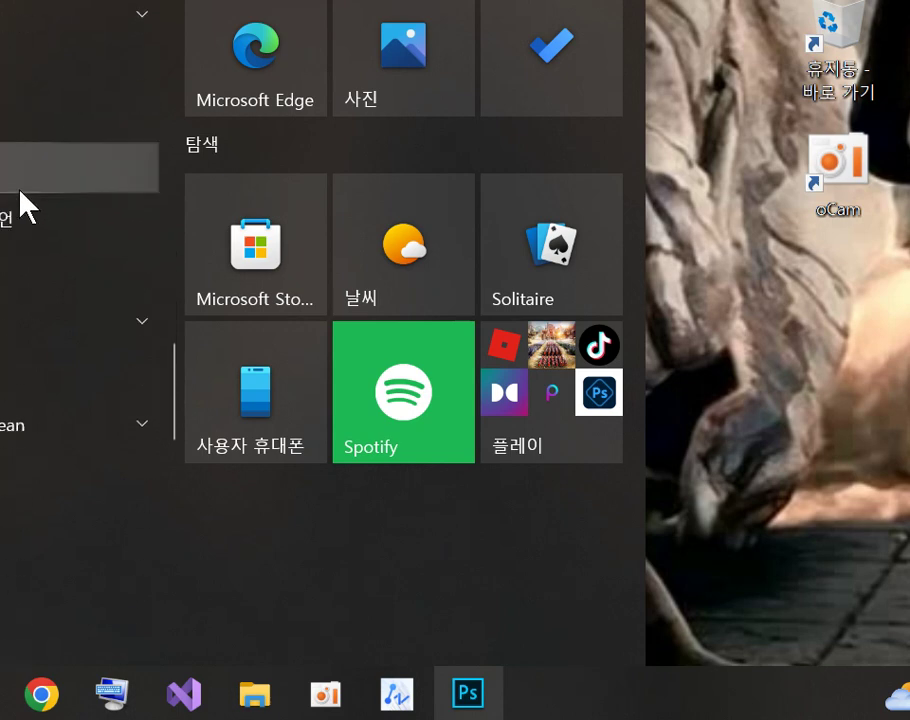
pyautogui.scroll(12, 20, 205)
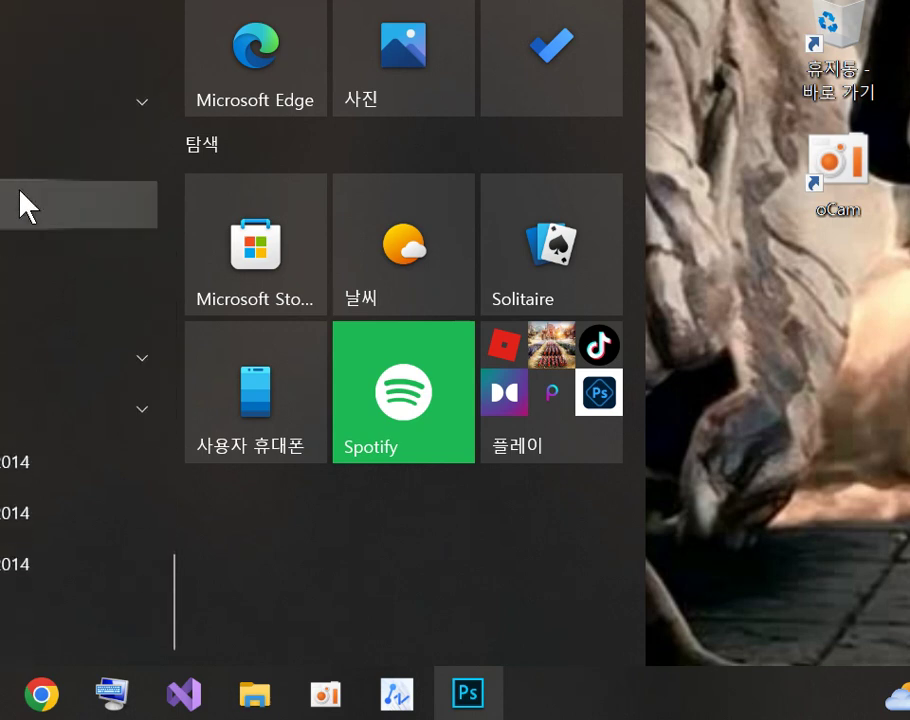
pyautogui.scroll(12, 15, 205)
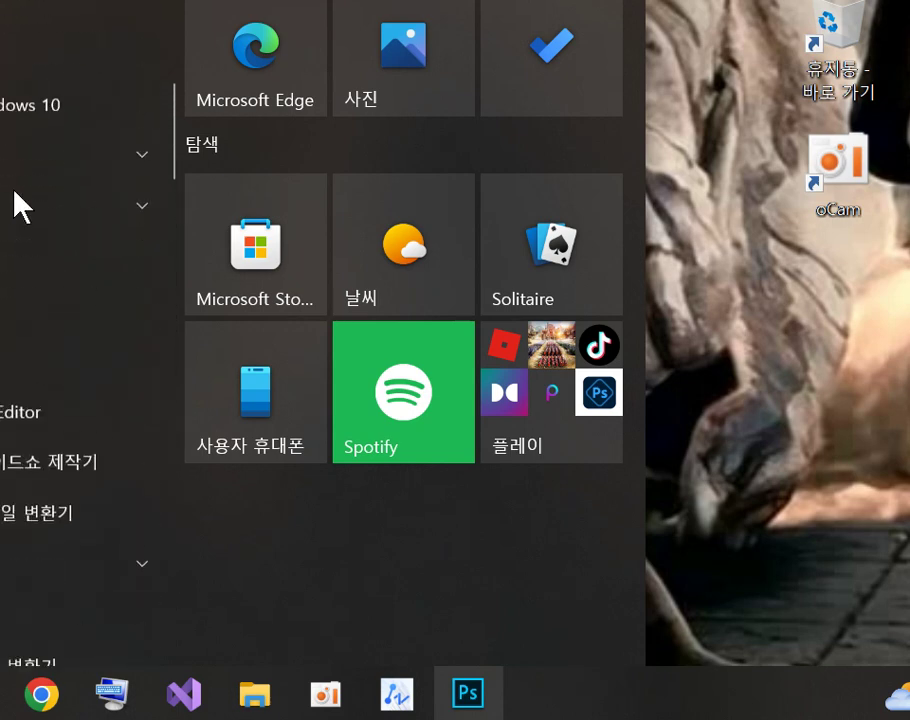
pyautogui.scroll(12, 15, 205)
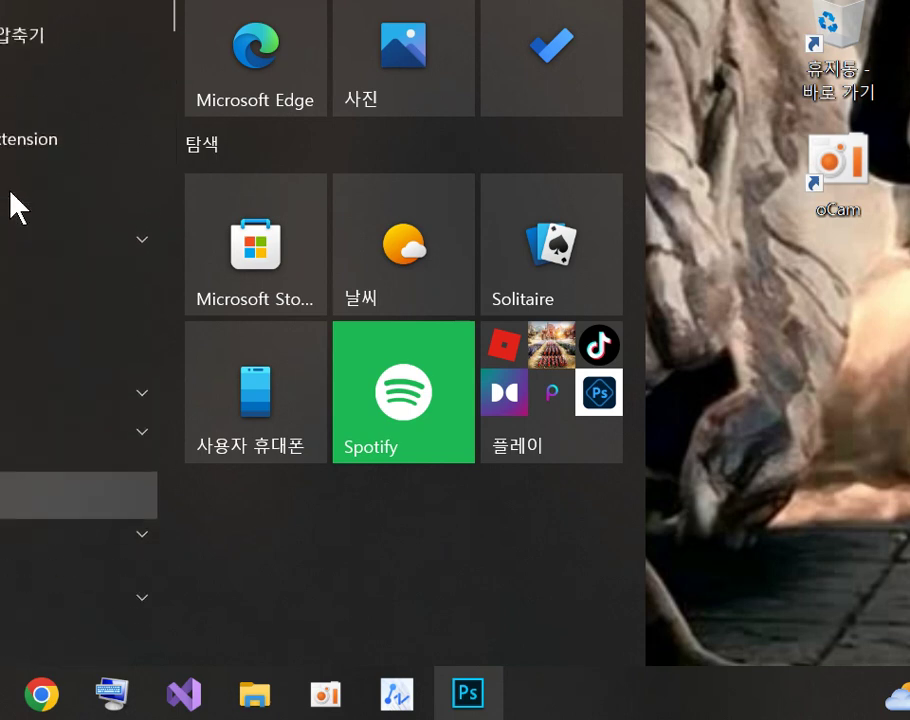
pyautogui.scroll(6, 15, 205)
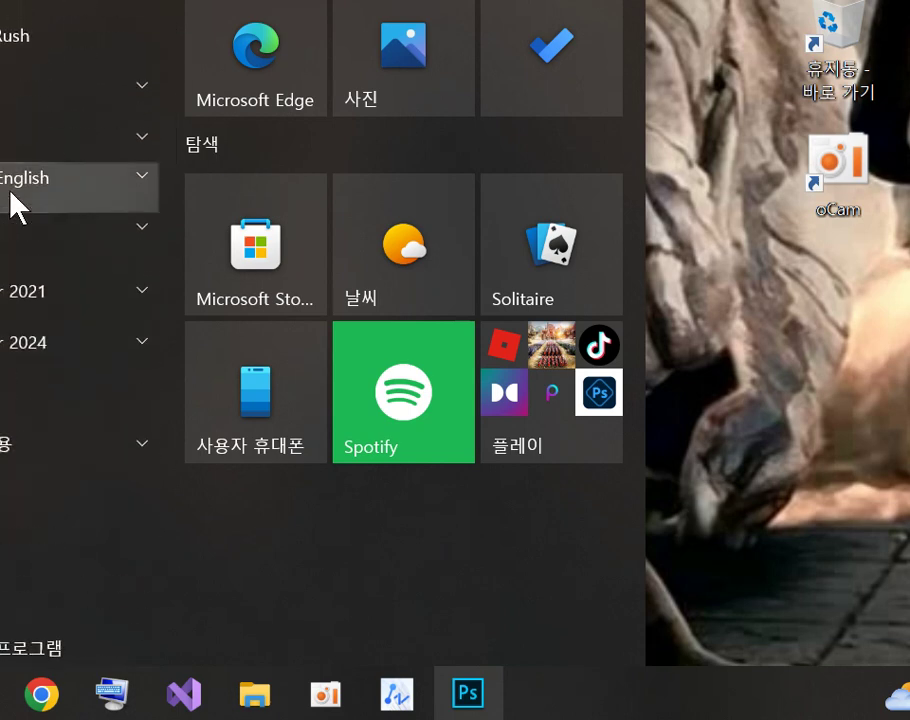
pyautogui.scroll(-10, 10, 200)
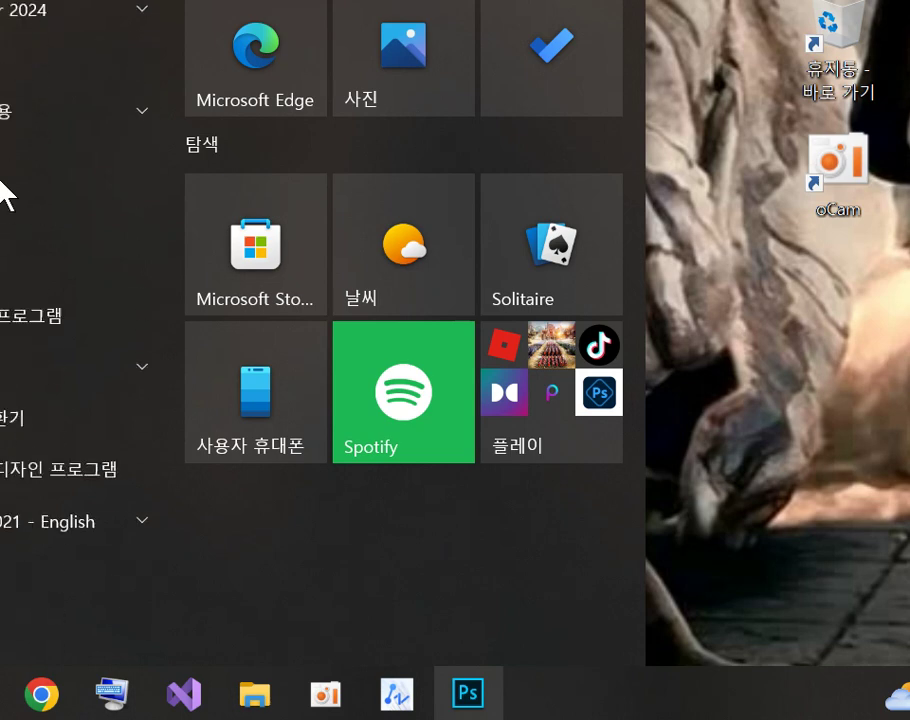
pyautogui.scroll(2, 3, 190)
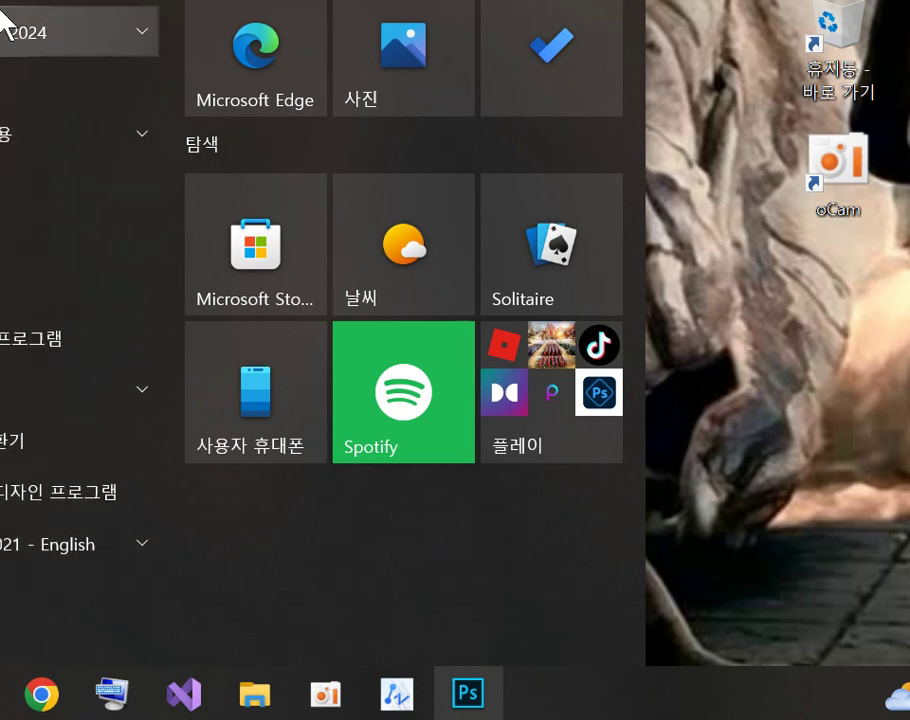
pyautogui.scroll(-3, 5, 20)
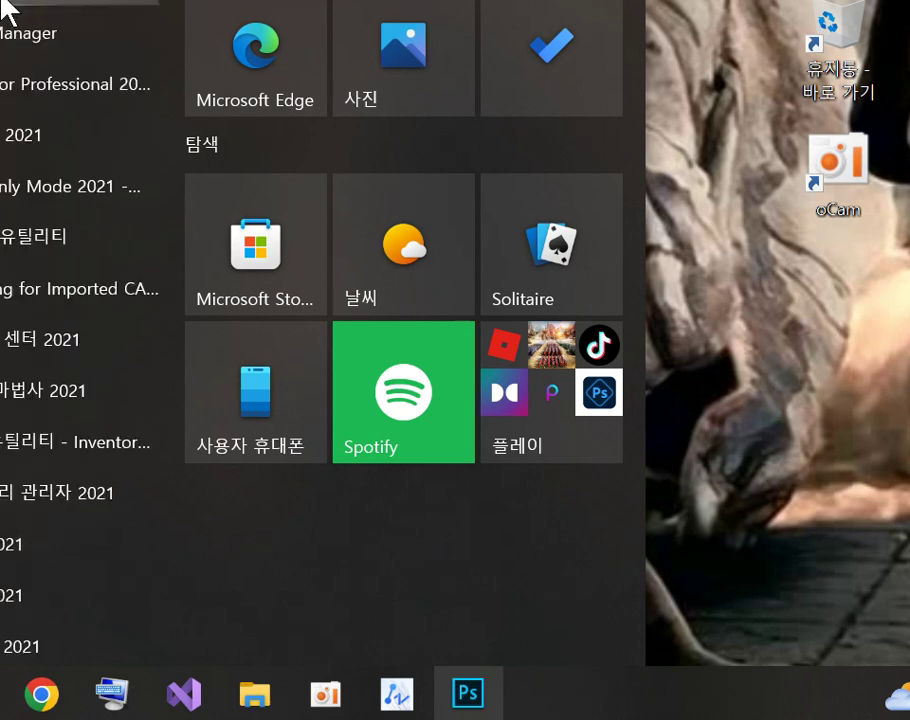
pyautogui.click(3, 3)
# Step: Scroll down through the full installed-apps list and back up again
pyautogui.scroll(-6, 16, 75)
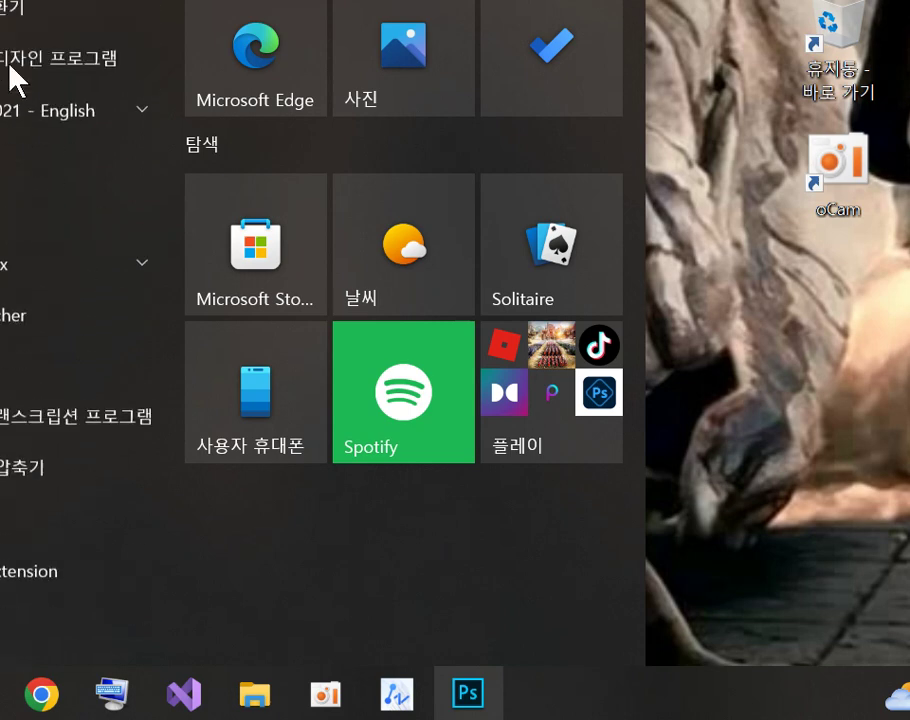
pyautogui.scroll(-6, 8, 80)
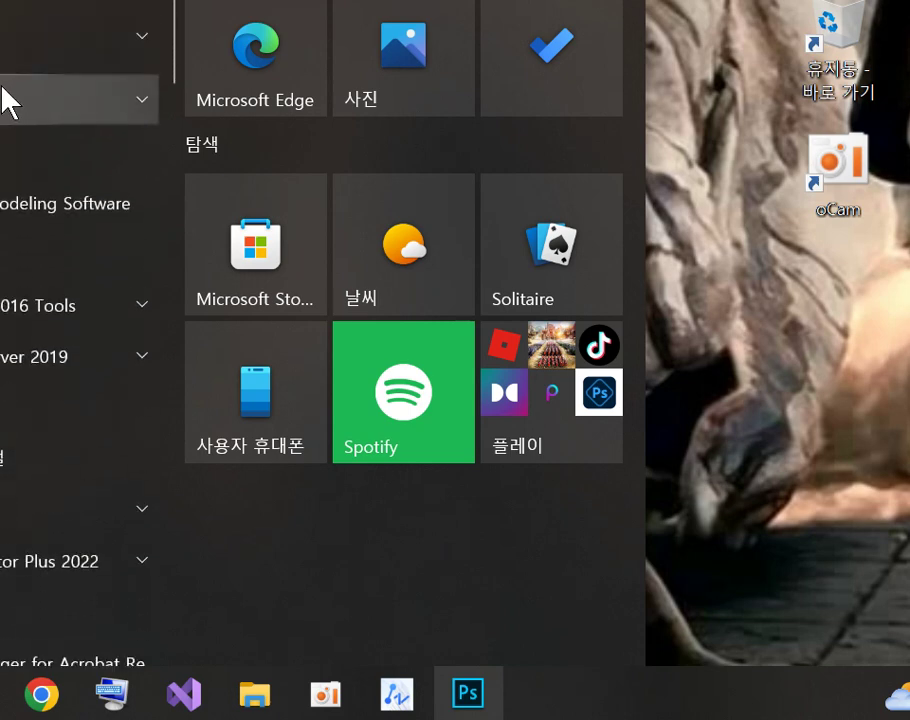
pyautogui.scroll(-6, 5, 97)
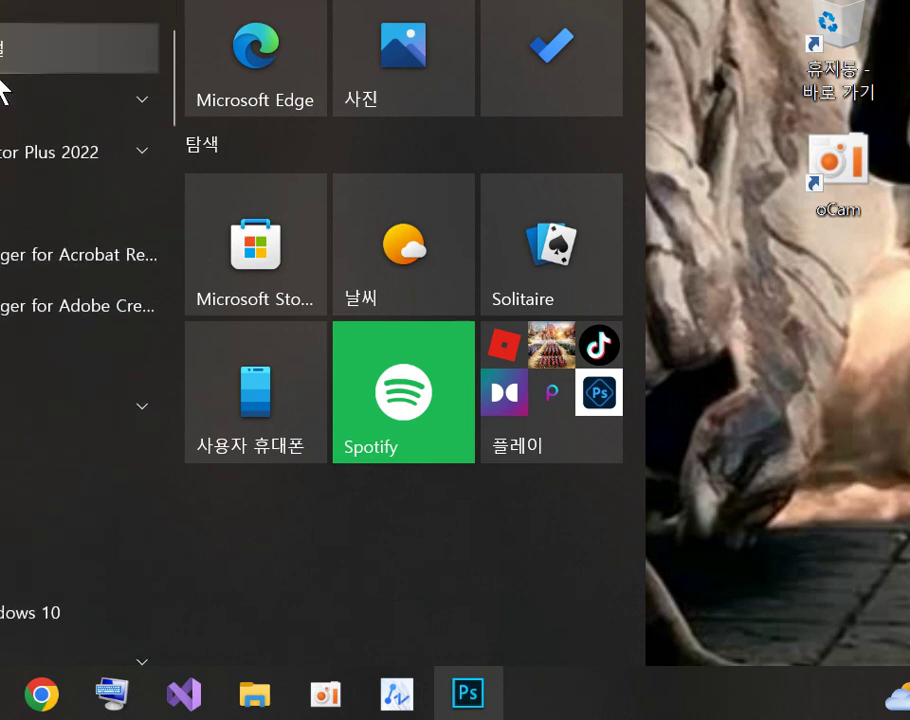
pyautogui.scroll(-3, 4, 88)
pyautogui.scroll(-8, 2, 122)
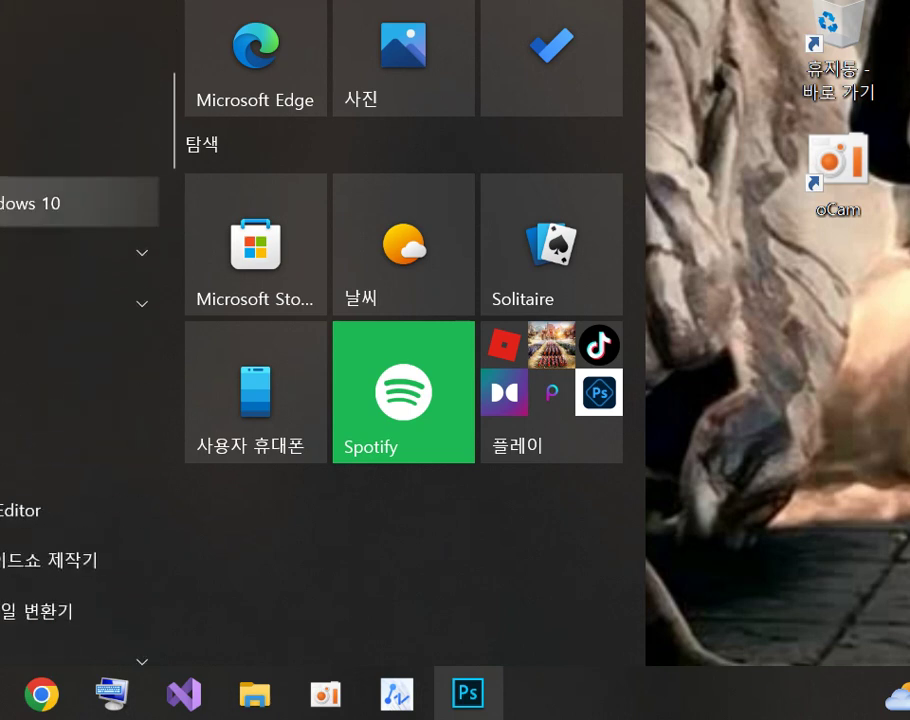
pyautogui.scroll(-9, 4, 270)
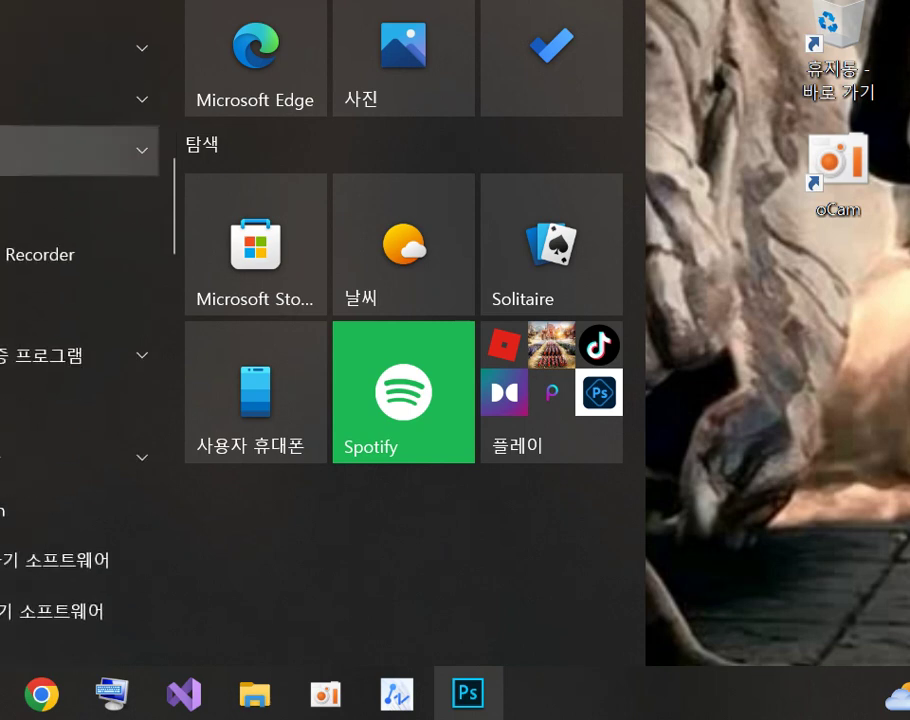
pyautogui.scroll(-10, 4, 200)
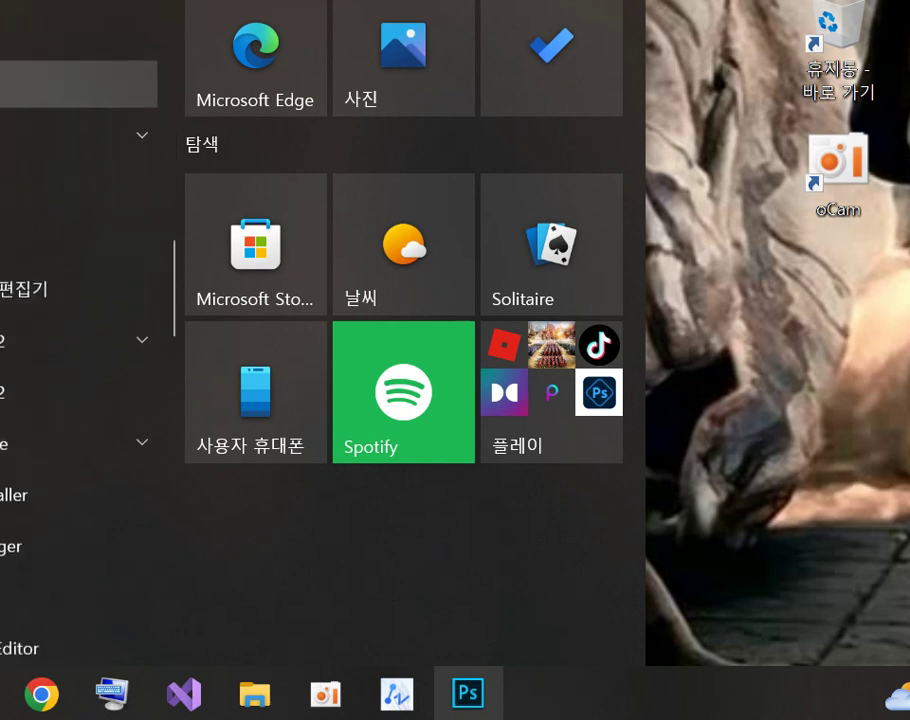
pyautogui.scroll(-10, 3, 180)
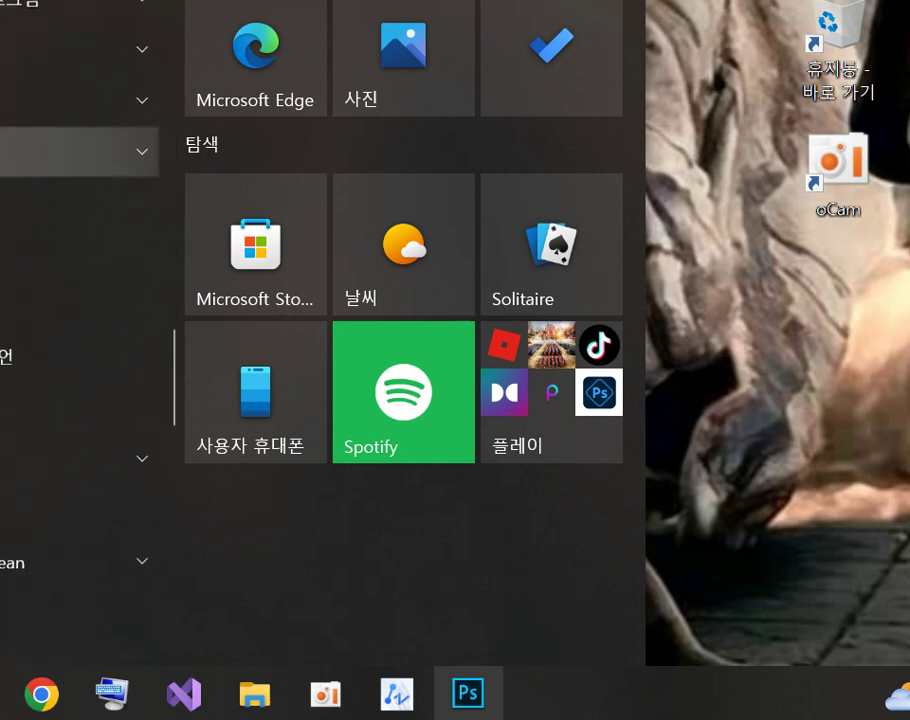
pyautogui.scroll(-5, 3, 250)
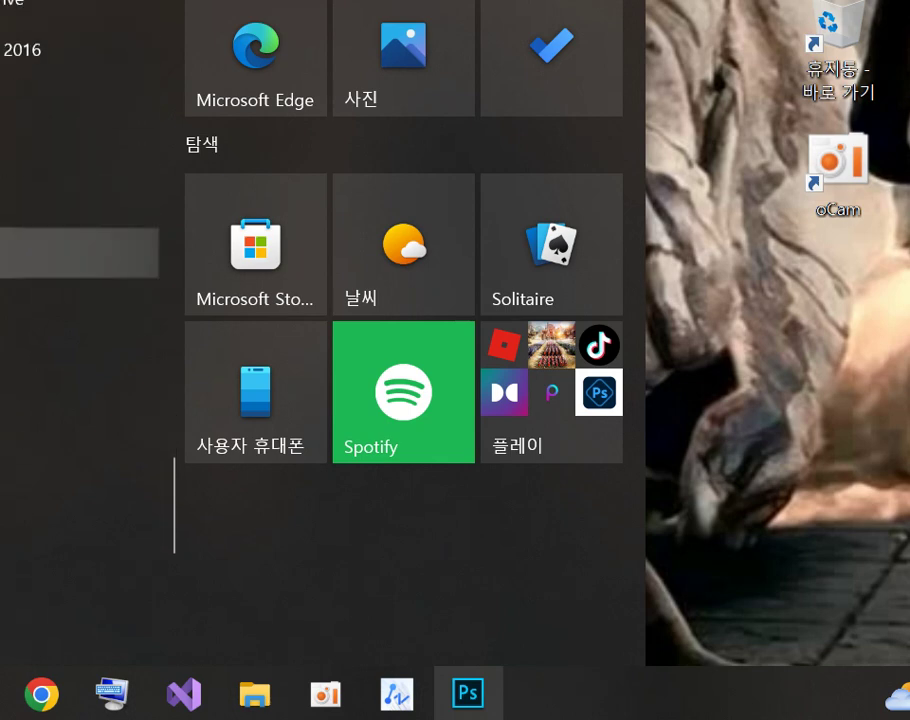
pyautogui.scroll(20, 3, 300)
pyautogui.scroll(15, 3, 300)
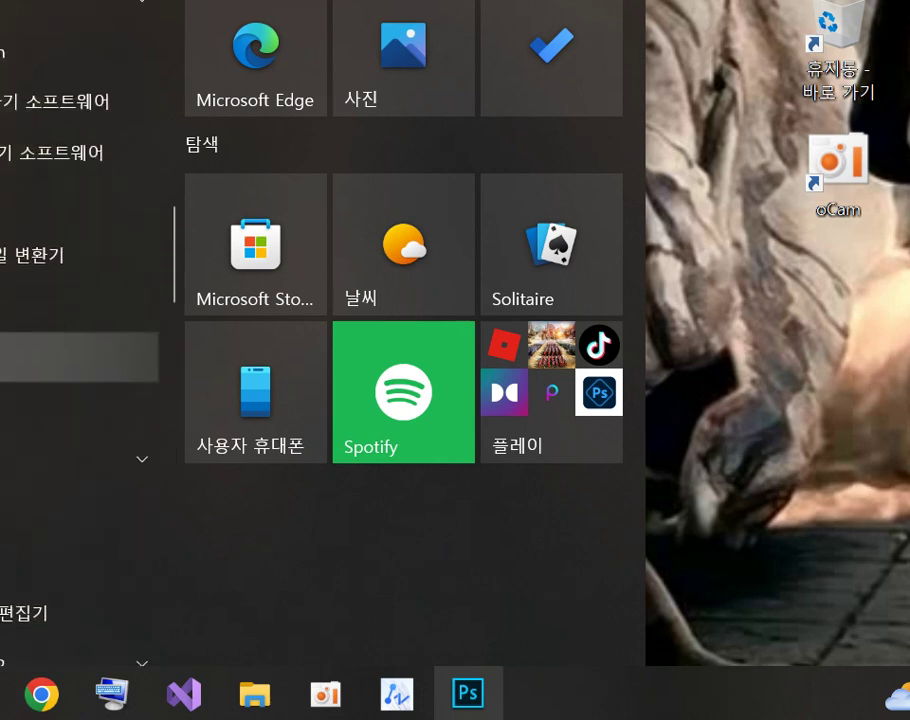
pyautogui.scroll(15, 40, 300)
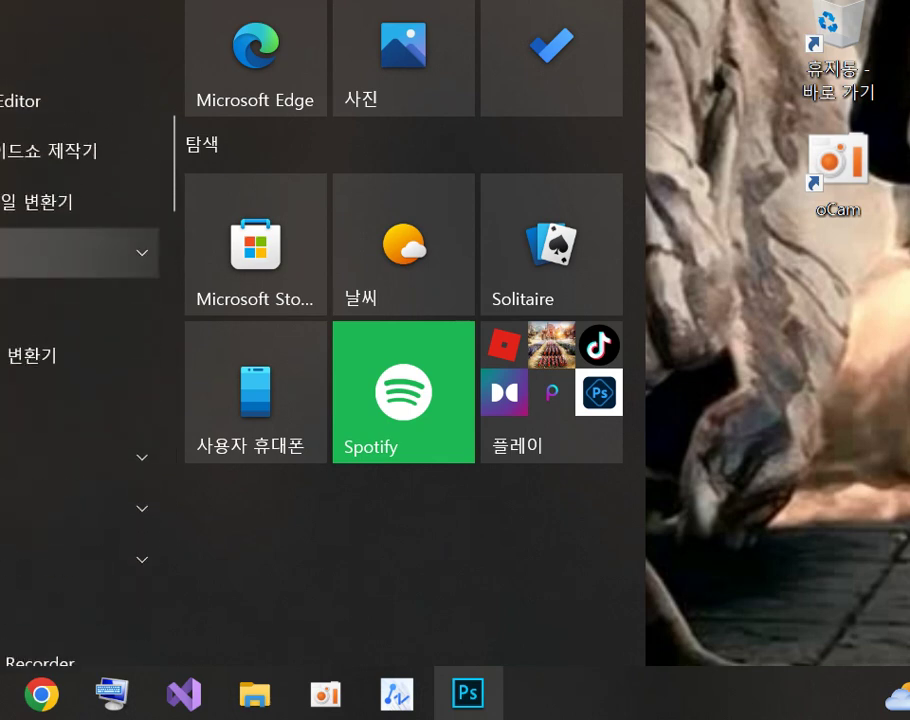
pyautogui.scroll(15, 40, 300)
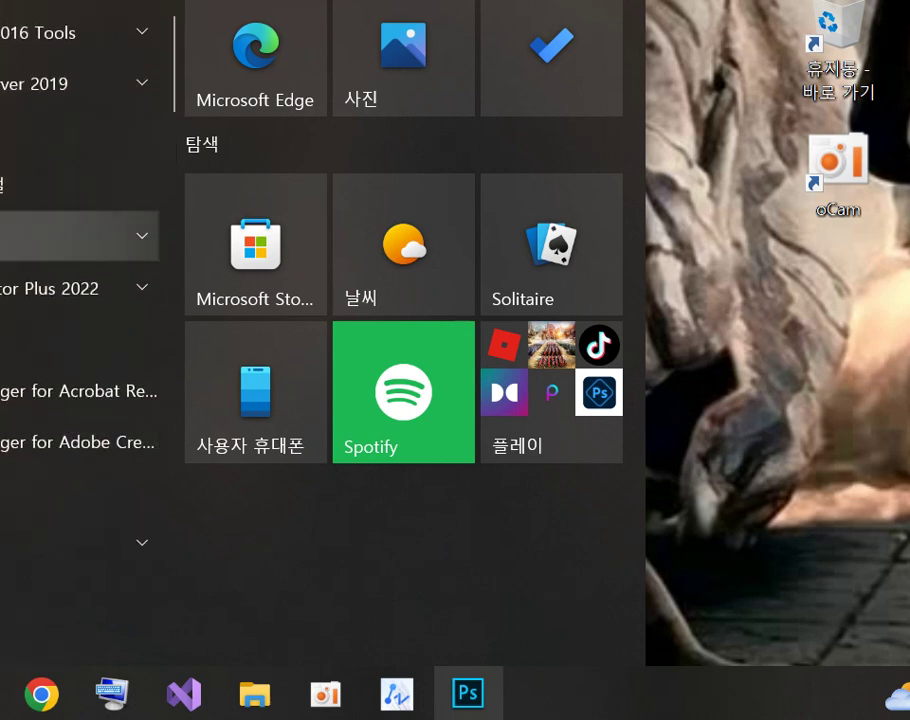
pyautogui.scroll(15, 60, 300)
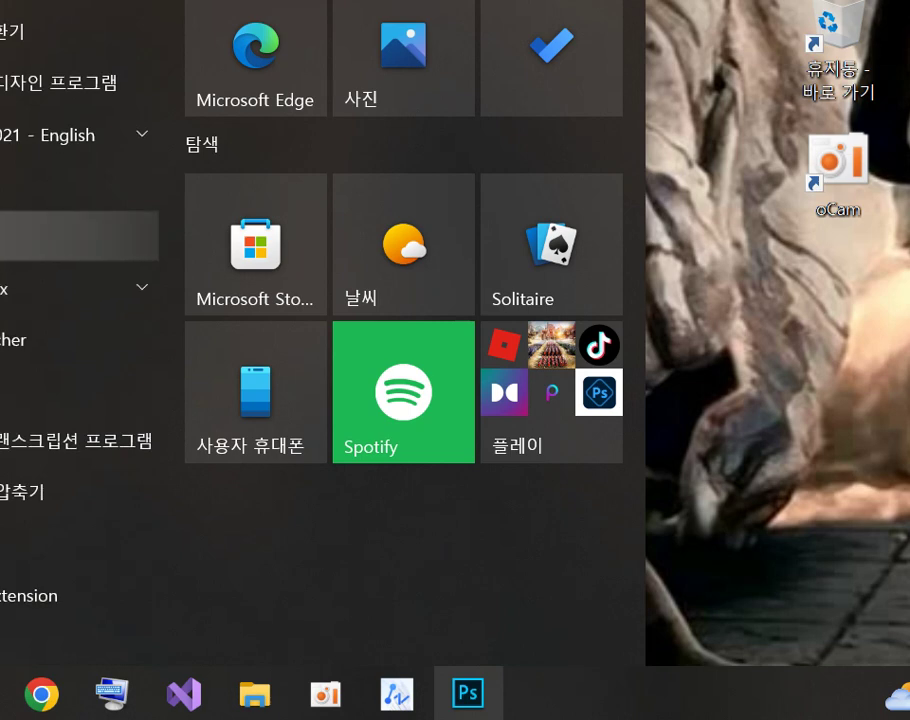
pyautogui.scroll(12, 60, 270)
pyautogui.scroll(6, 60, 260)
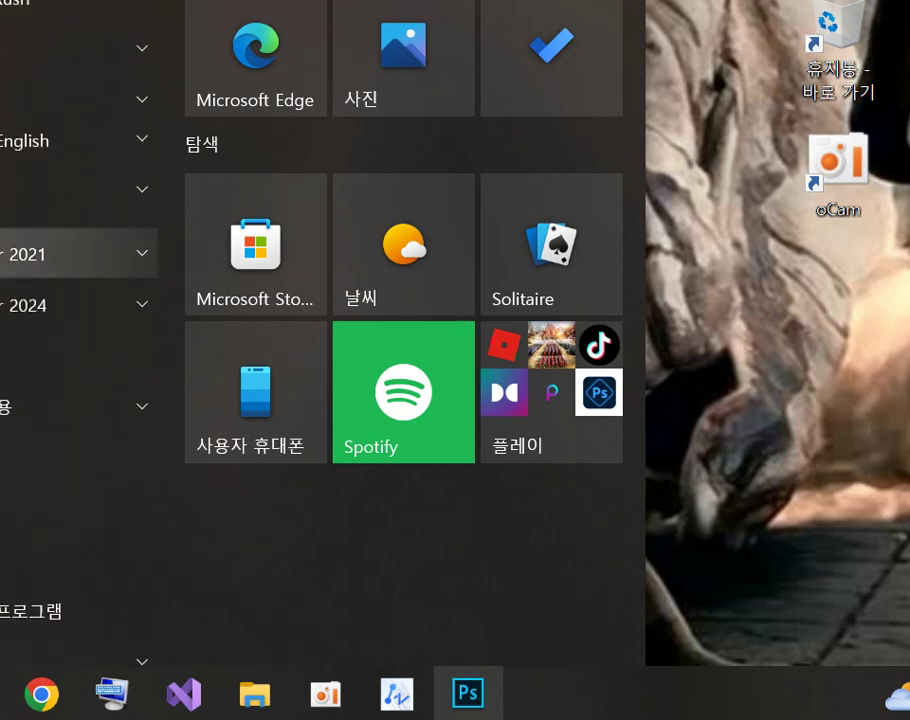
pyautogui.scroll(11, 60, 250)
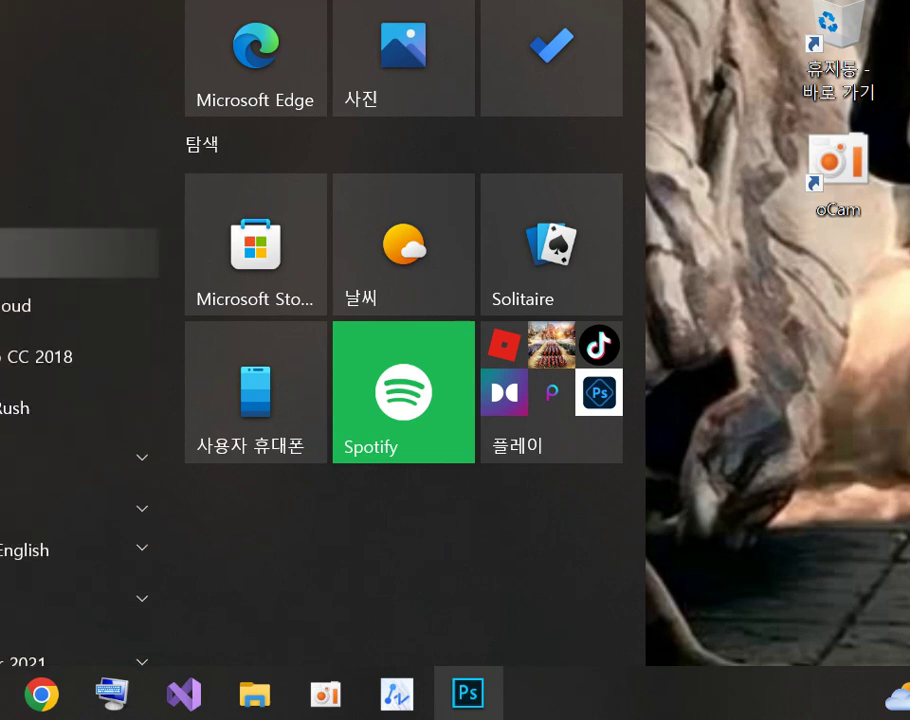
pyautogui.scroll(-5, 70, 350)
pyautogui.scroll(-3, 80, 119)
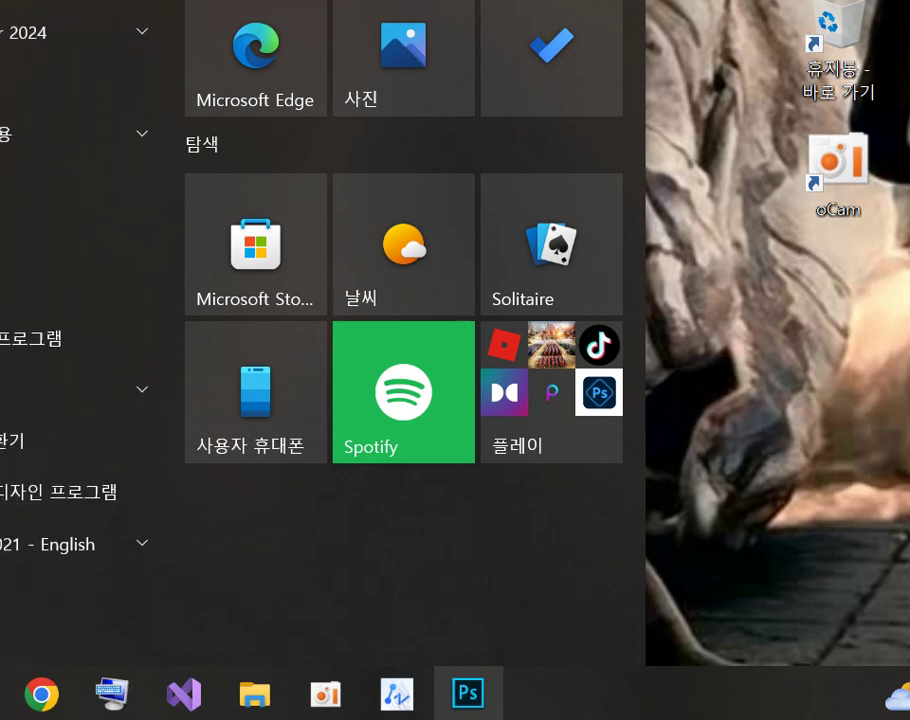
# Step: Search for Autodesk Fusion 360 and launch it from the search result
pyautogui.press('super+s')
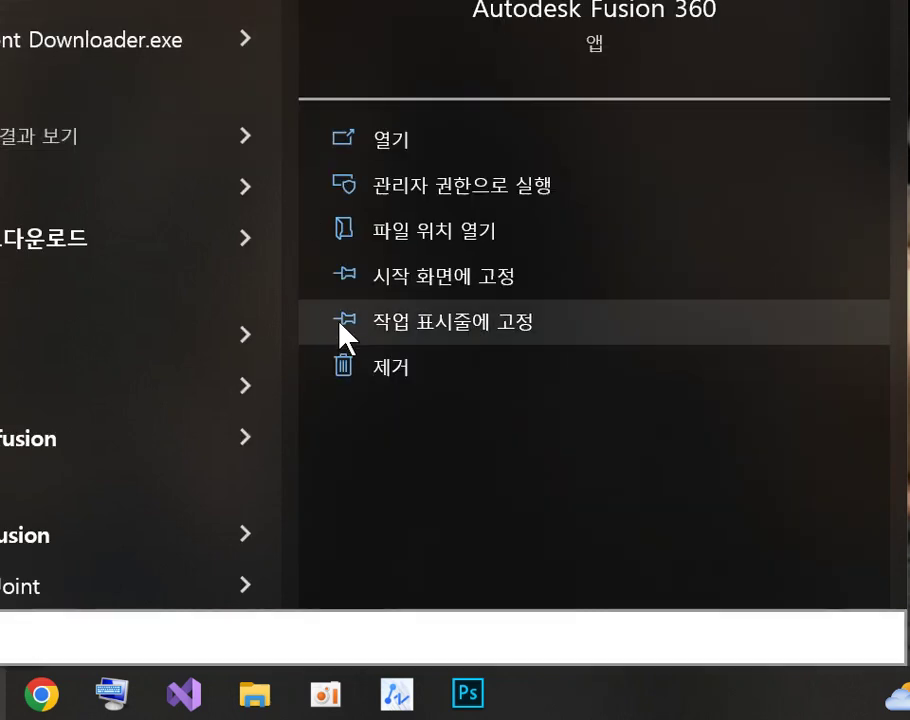
pyautogui.click(345, 324)
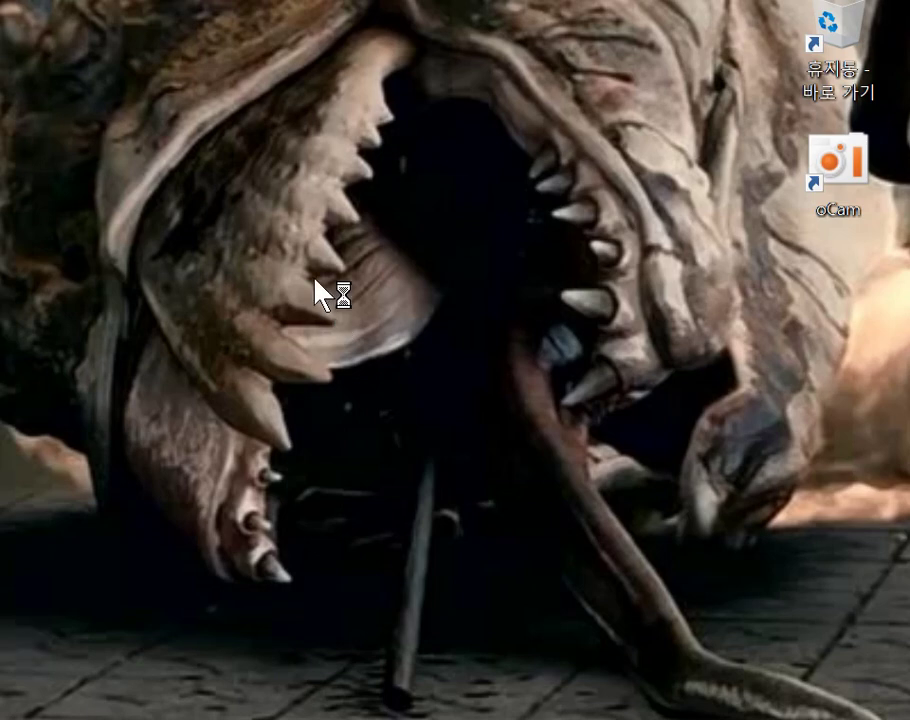
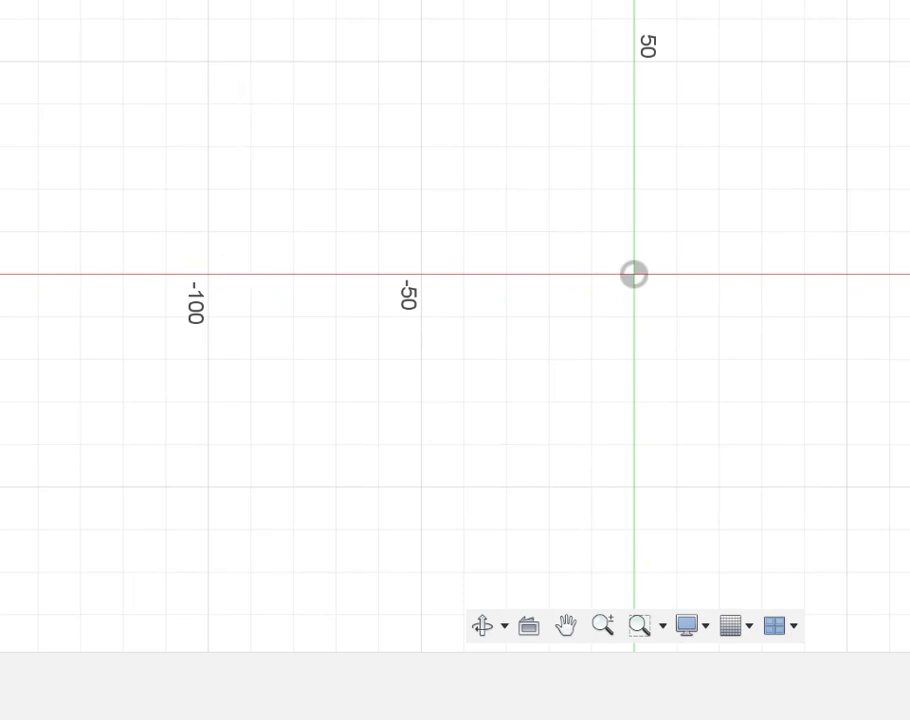
# Step: Start the jagged line outline at the top left and zigzag it down the left side
pyautogui.click(65, 141)
pyautogui.click(146, 141)
pyautogui.click(178, 141)
pyautogui.click(203, 197)
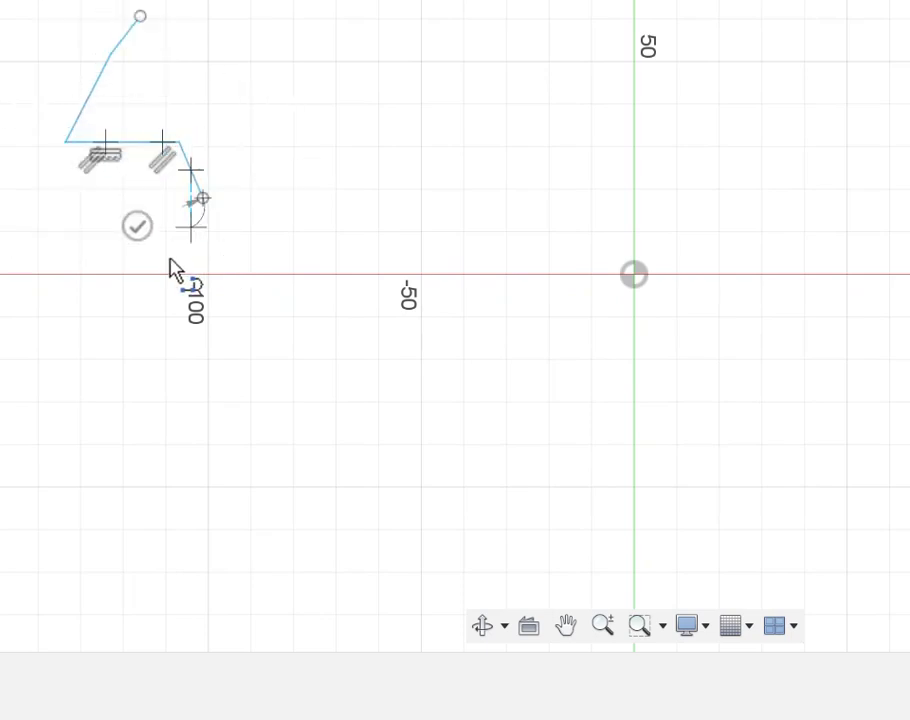
pyautogui.click(179, 254)
pyautogui.click(146, 335)
pyautogui.click(172, 393)
pyautogui.click(209, 422)
pyautogui.scroll(2, 236, 427)
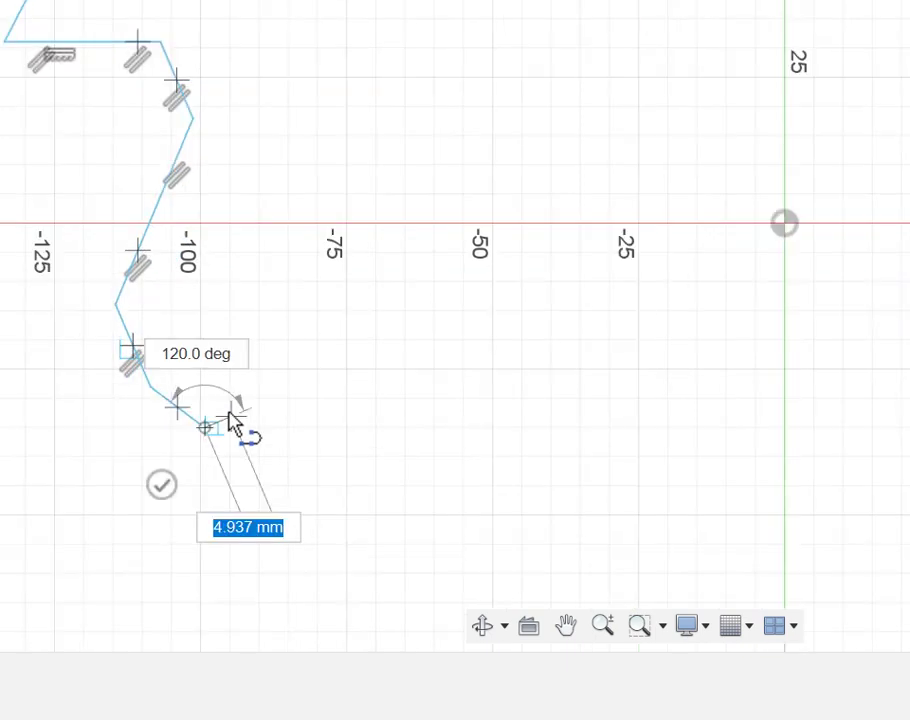
pyautogui.click(251, 422)
pyautogui.scroll(2, 269, 480)
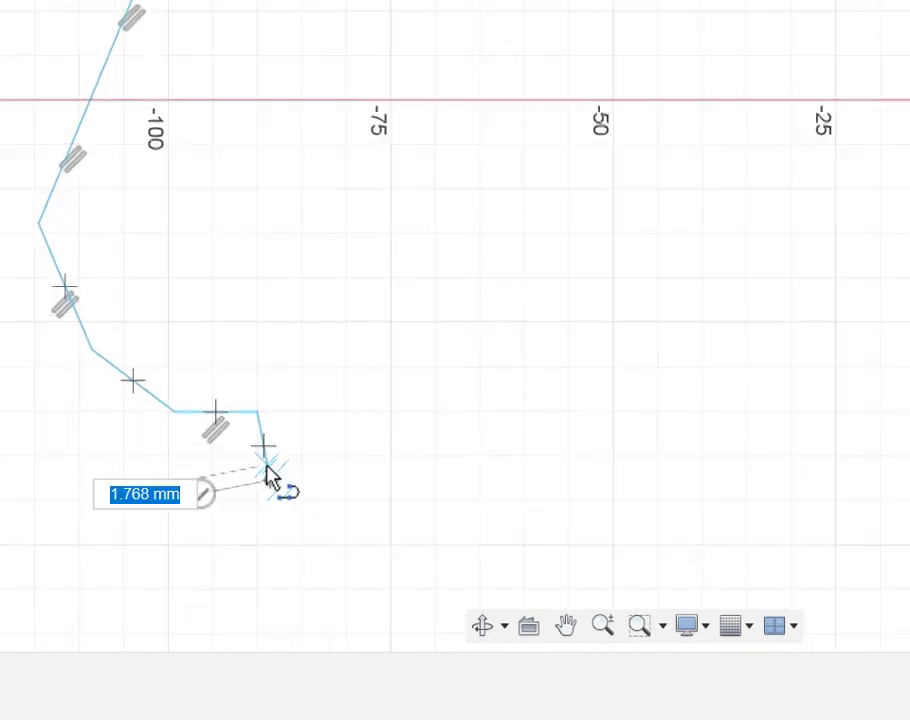
pyautogui.scroll(-2, 268, 474)
pyautogui.scroll(-2, 268, 474)
# Step: Continue the outline along the bottom, up the right side and back across the top, then end it
pyautogui.click(270, 472)
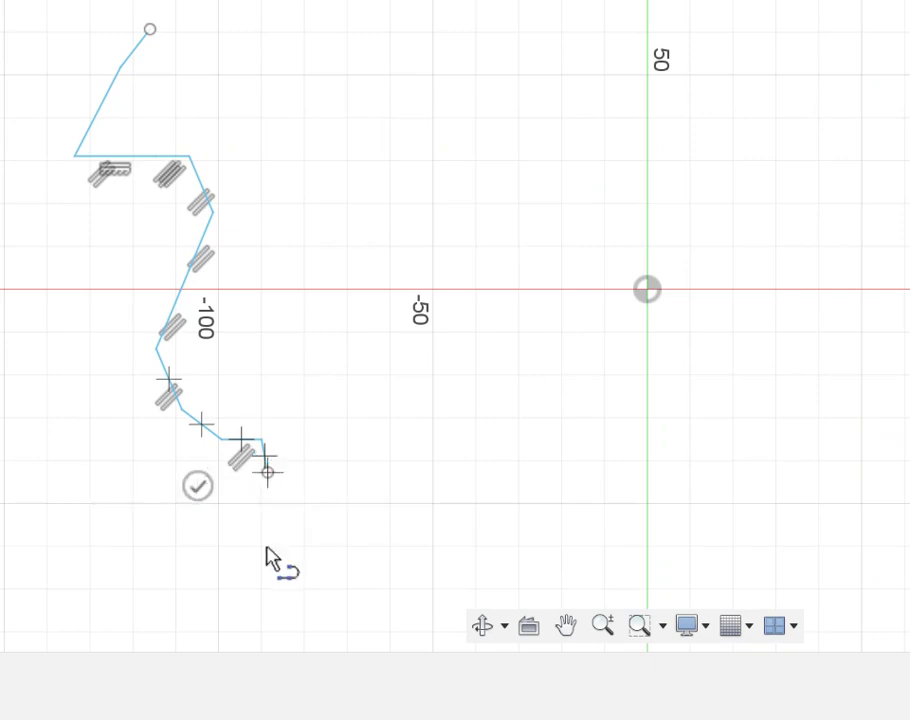
pyautogui.click(308, 555)
pyautogui.click(332, 584)
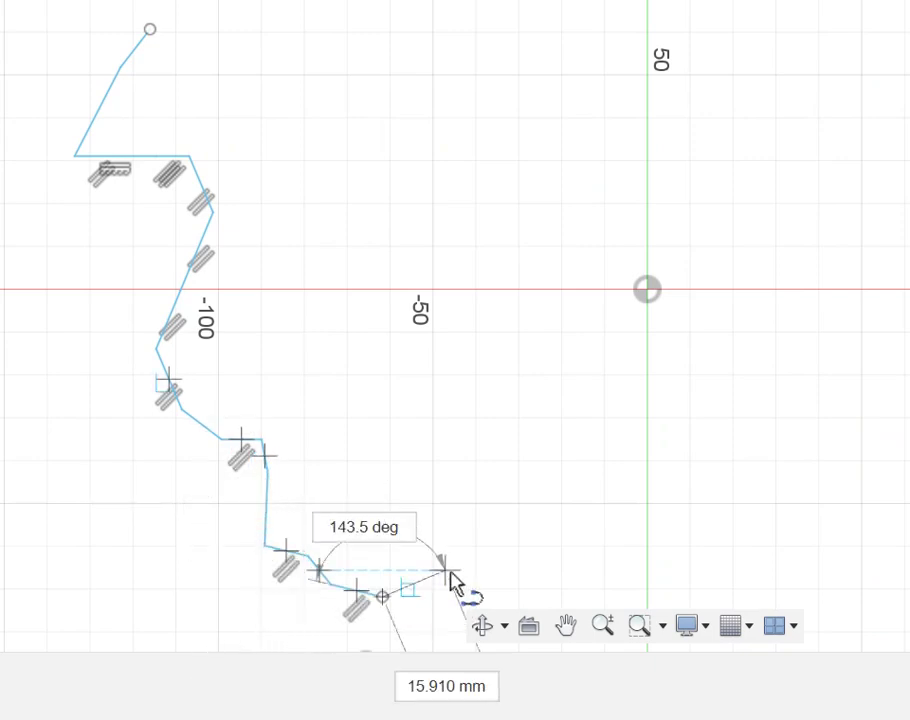
pyautogui.click(382, 596)
pyautogui.click(455, 570)
pyautogui.click(537, 570)
pyautogui.click(600, 558)
pyautogui.click(697, 540)
pyautogui.click(735, 503)
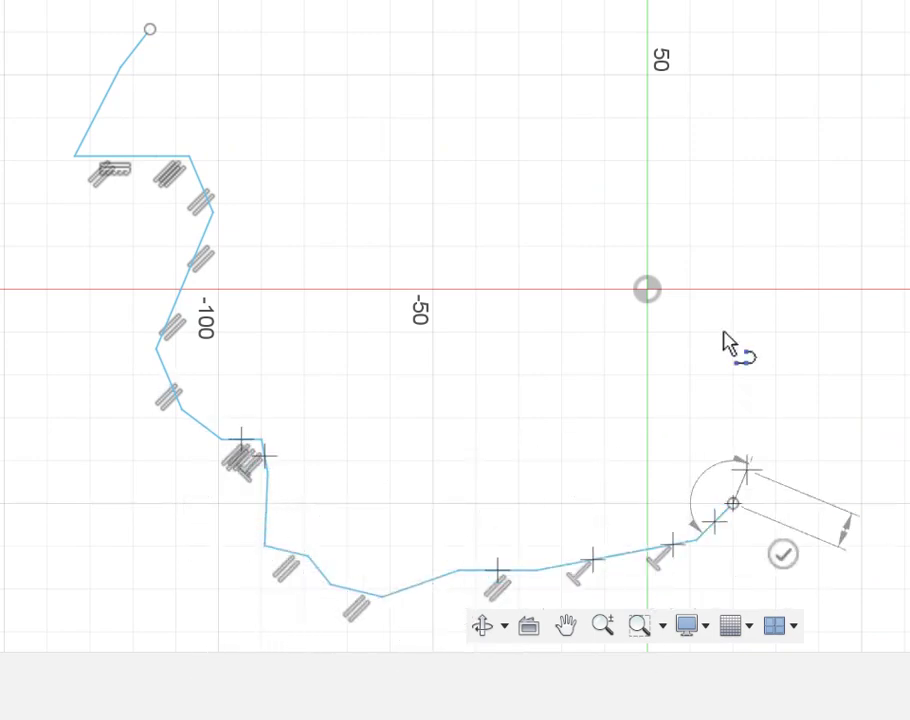
pyautogui.click(746, 468)
pyautogui.click(727, 331)
pyautogui.click(713, 255)
pyautogui.click(727, 138)
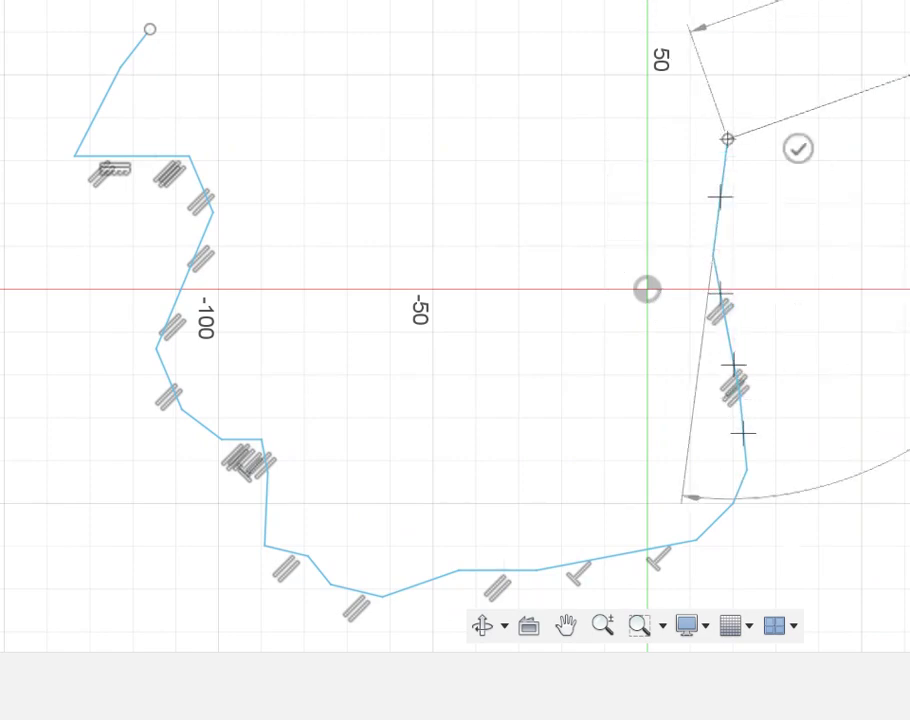
pyautogui.moveTo(905, 77); pyautogui.dragTo(172, 33)
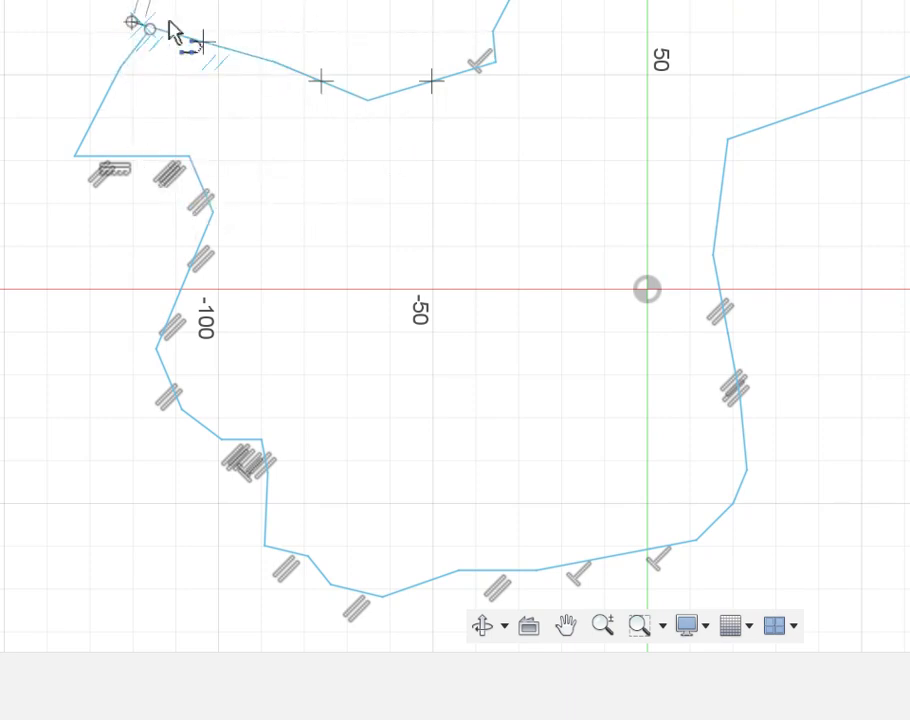
pyautogui.press('Escape')
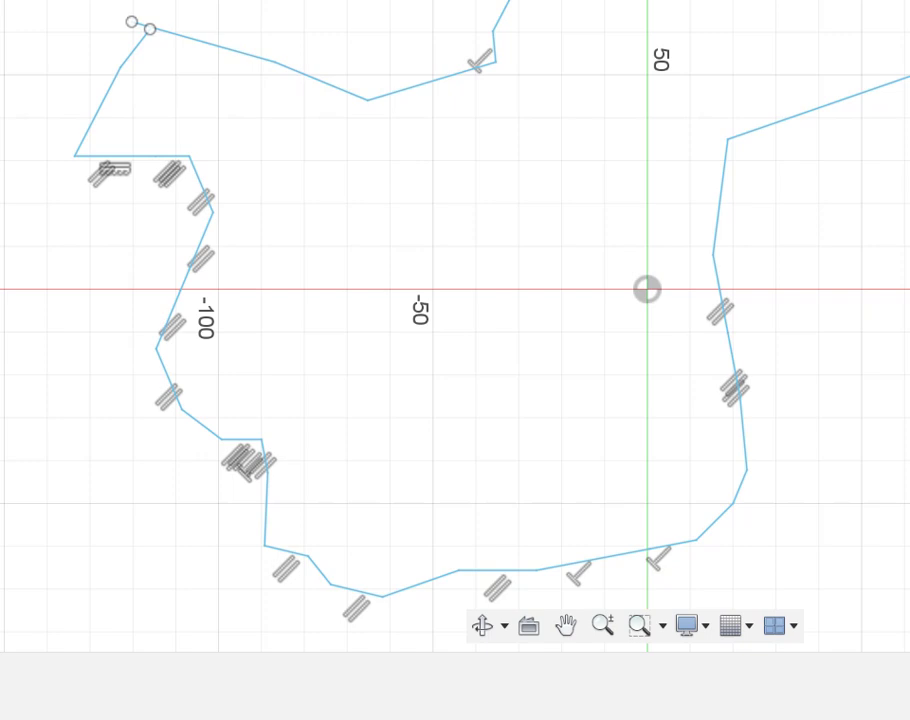
# Step: Draw circles of about 19 mm top left, 47.7 mm upper middle, 53 mm lower, and one top-right touching its neighbour
pyautogui.click(203, 119)
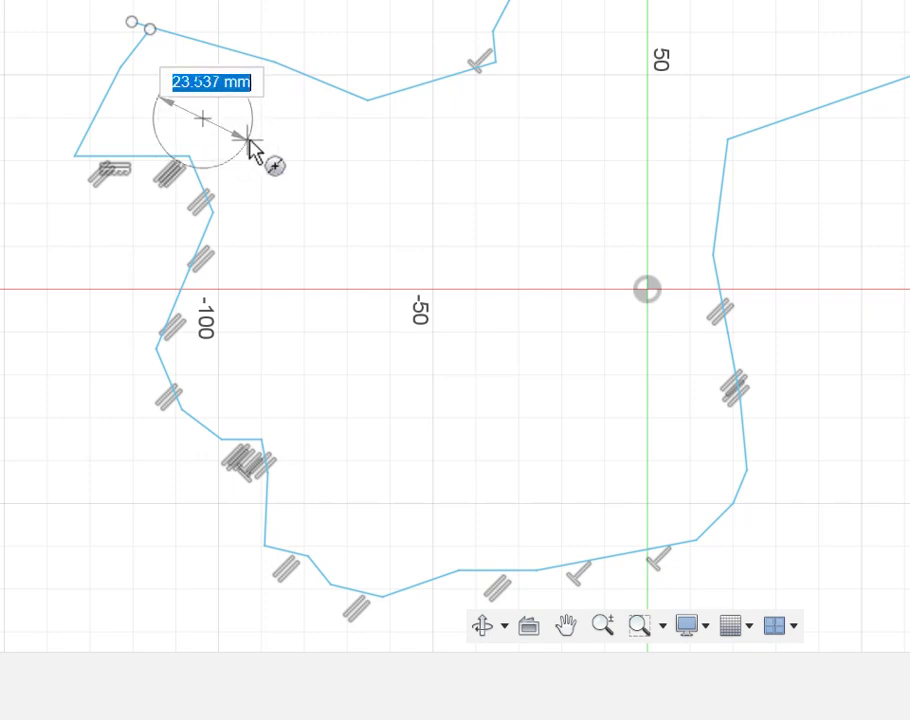
pyautogui.click(243, 134)
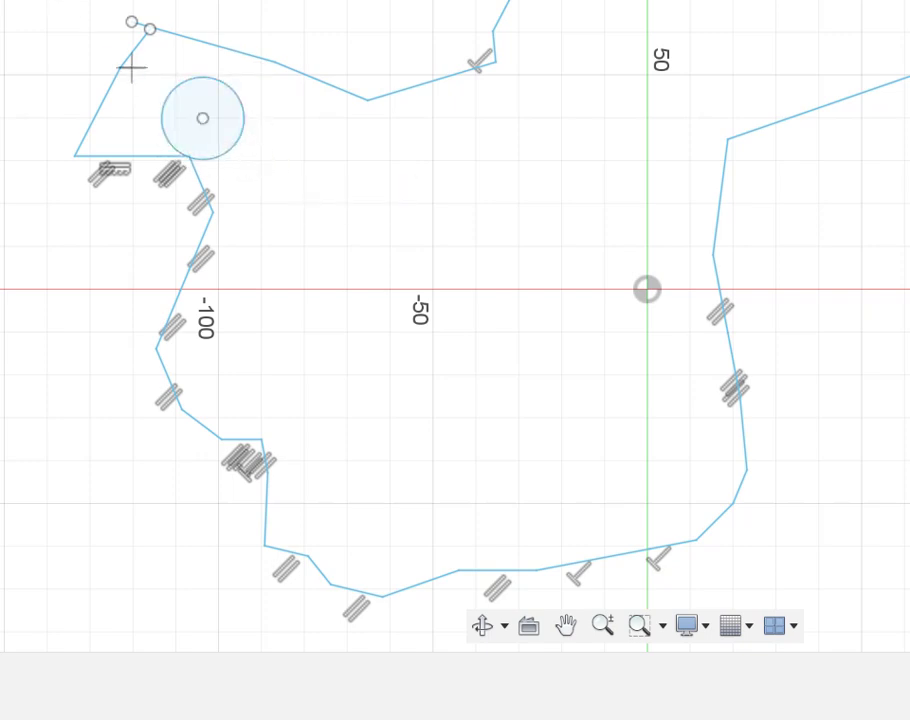
pyautogui.click(390, 204)
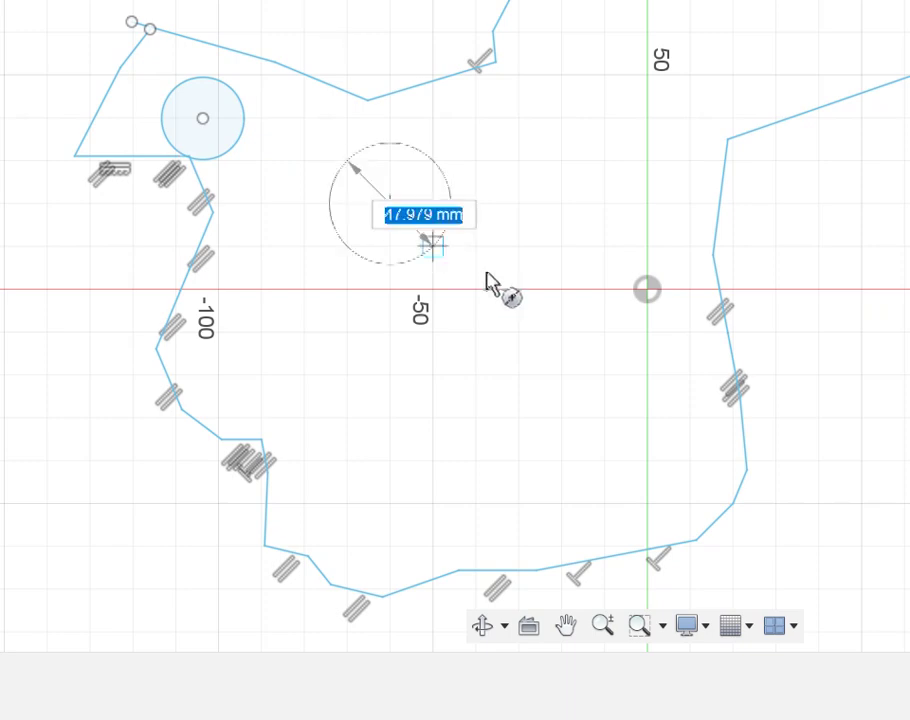
pyautogui.click(477, 263)
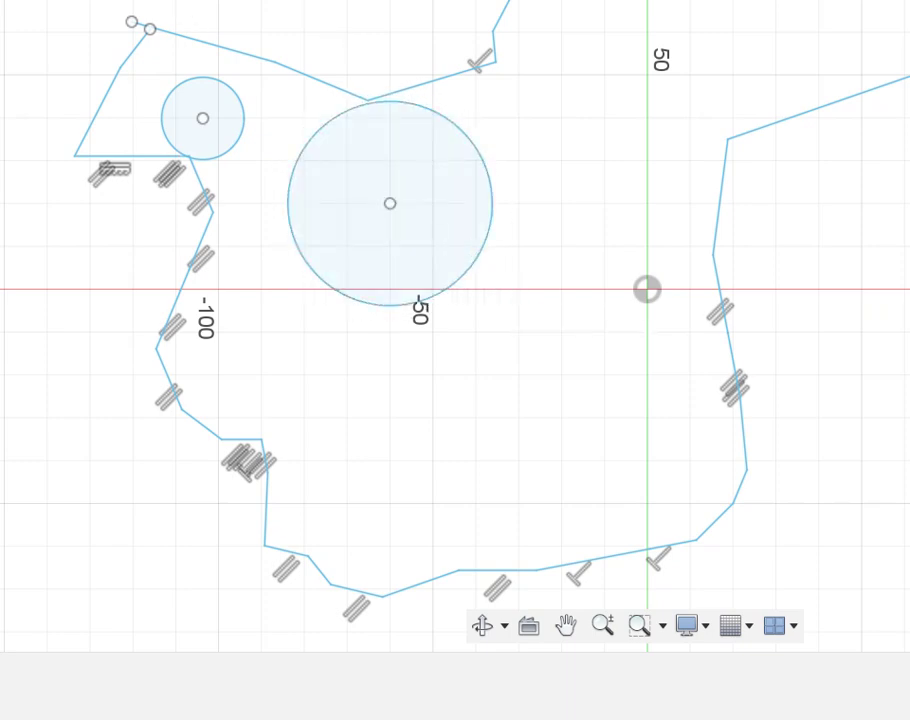
pyautogui.click(390, 436)
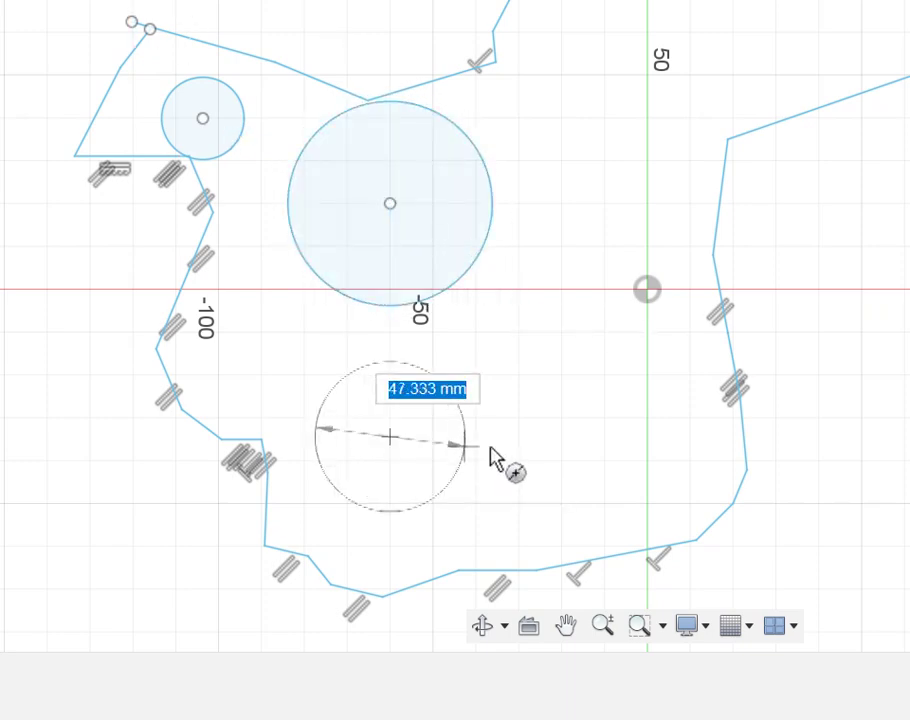
pyautogui.click(500, 454)
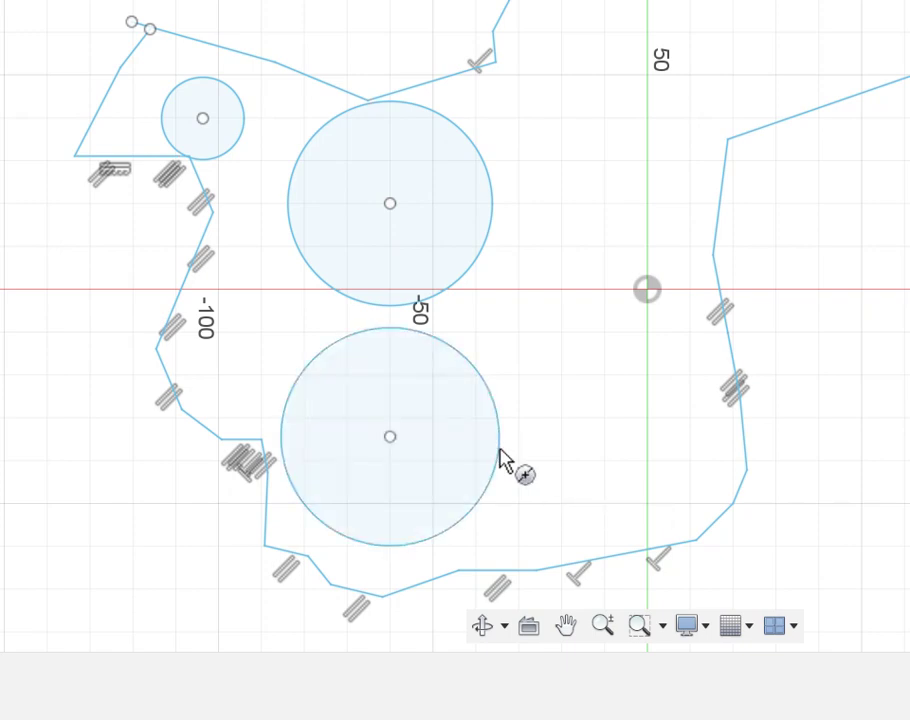
pyautogui.click(593, 119)
pyautogui.click(537, 222)
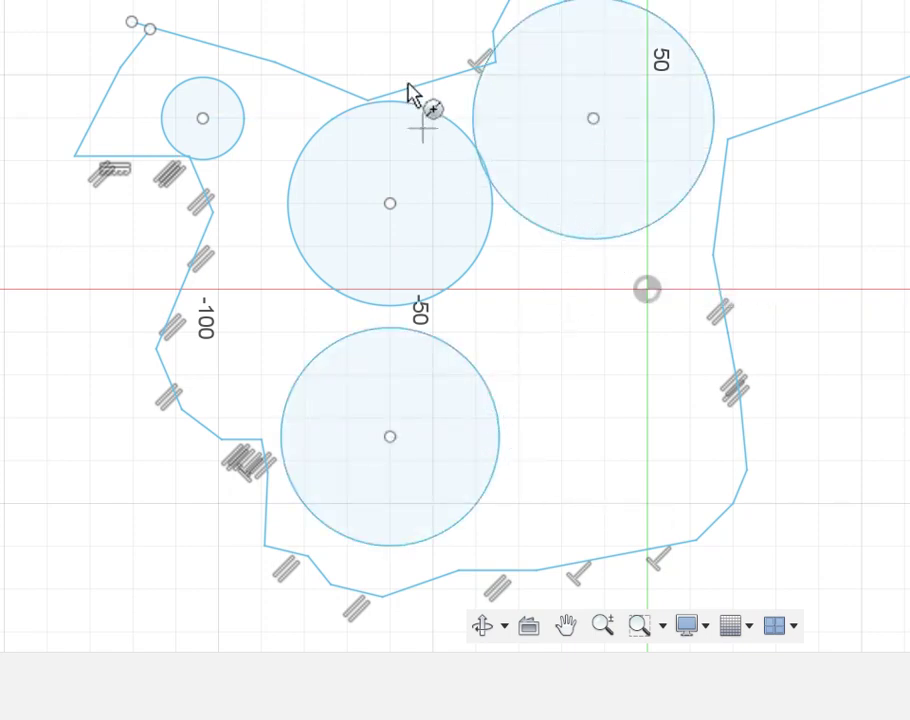
# Step: Extrude the small, middle, top-right and bottom circle profiles 20 mm into solid cylinders
pyautogui.press('e')
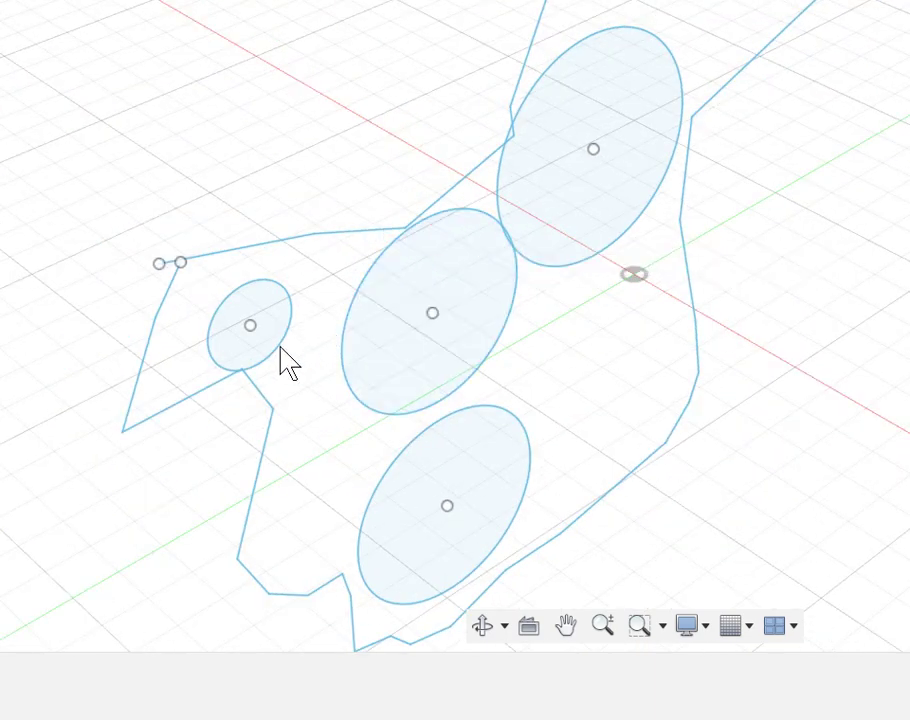
pyautogui.click(238, 358)
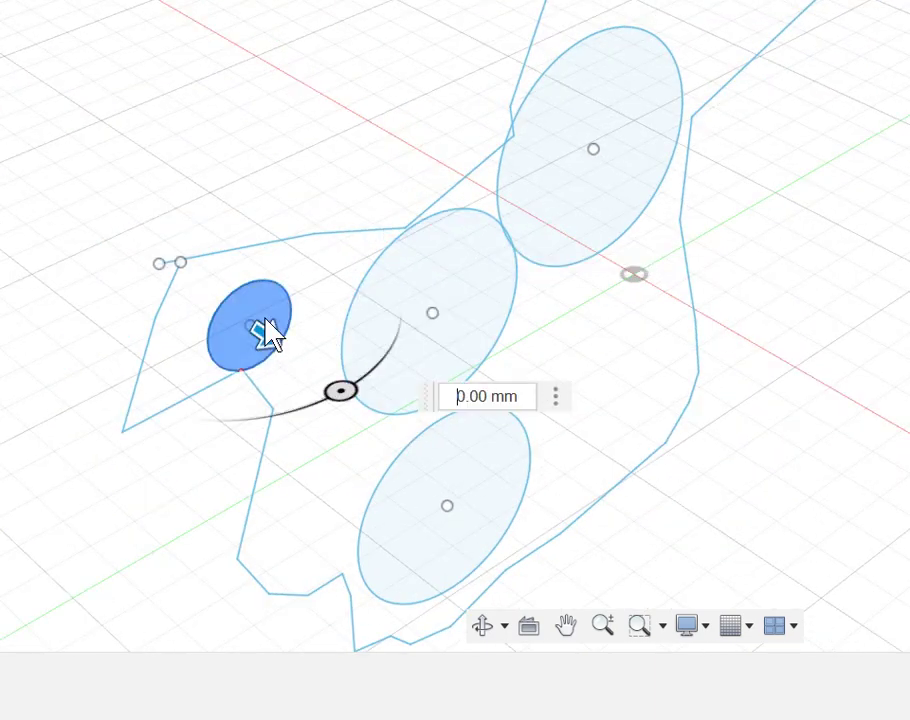
pyautogui.moveTo(266, 339); pyautogui.dragTo(327, 382)
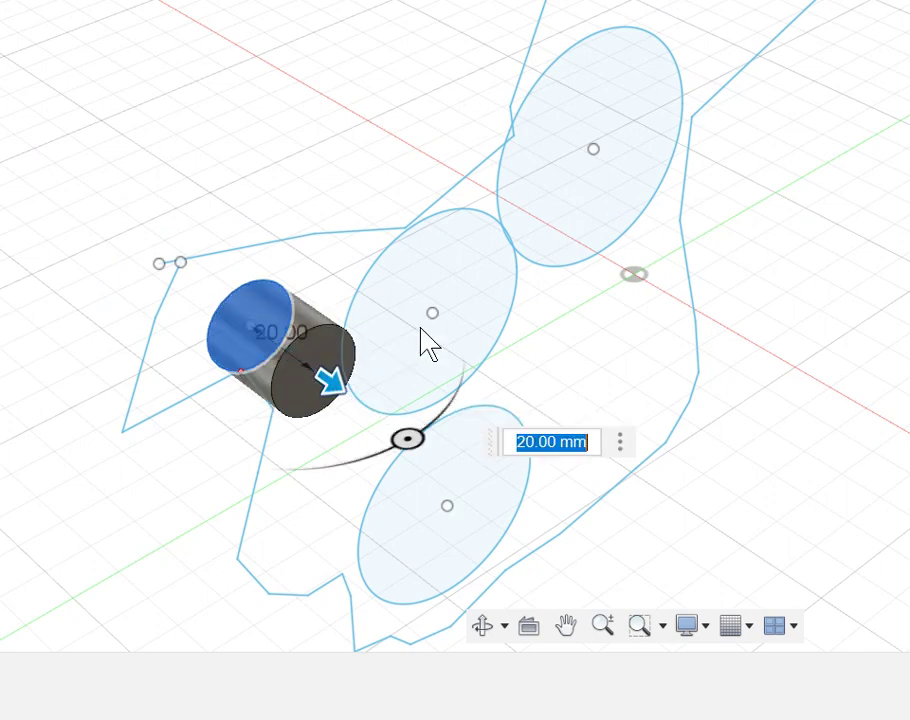
pyautogui.click(435, 320)
pyautogui.click(603, 213)
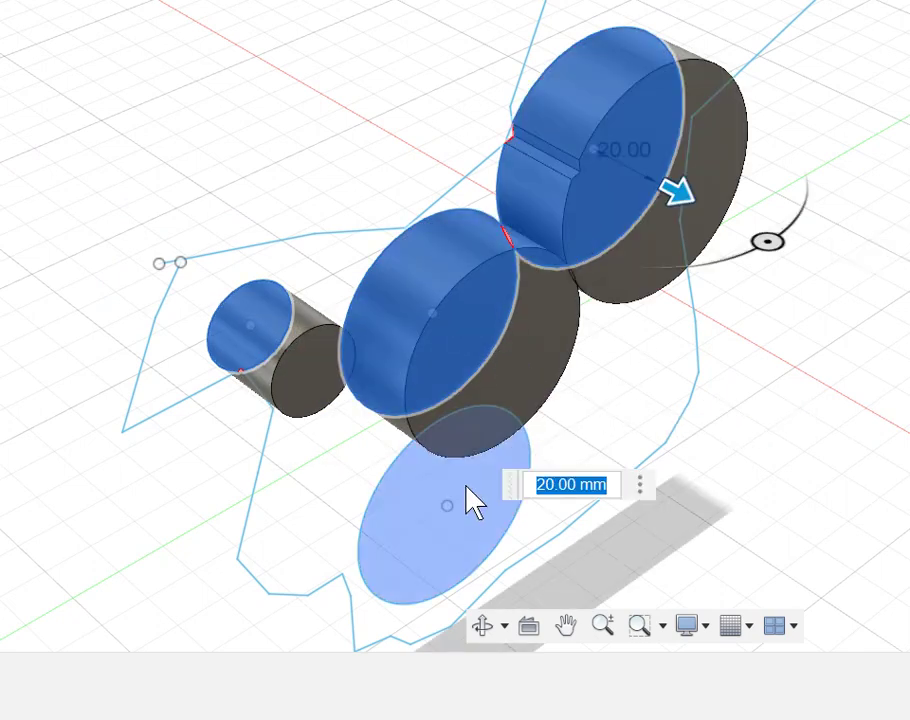
pyautogui.click(469, 502)
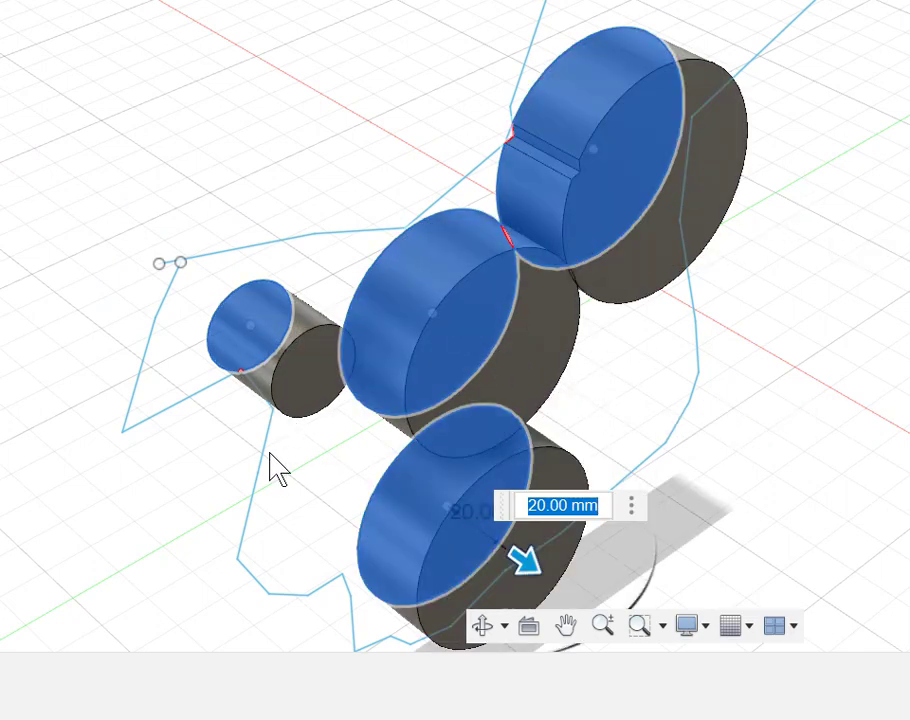
pyautogui.scroll(2, 280, 440)
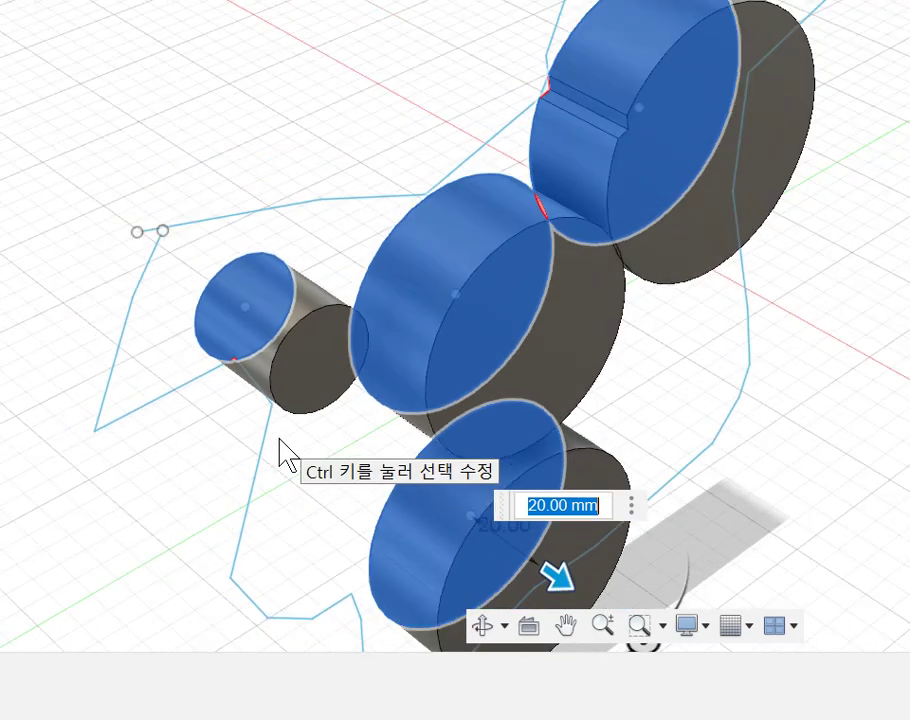
pyautogui.scroll(-3, 280, 440)
pyautogui.scroll(3, 592, 152)
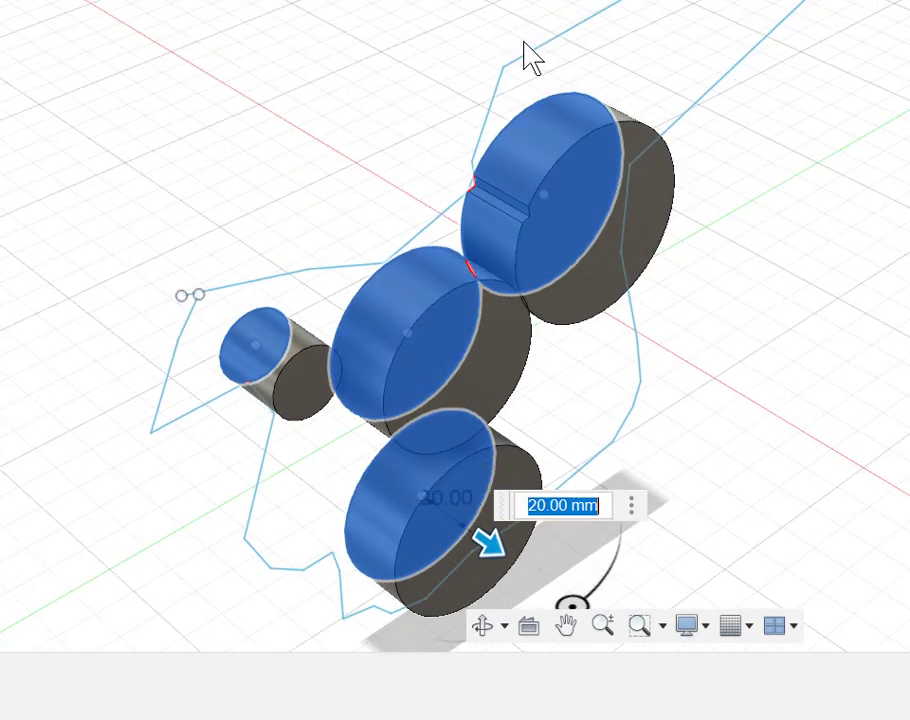
pyautogui.press('Return')
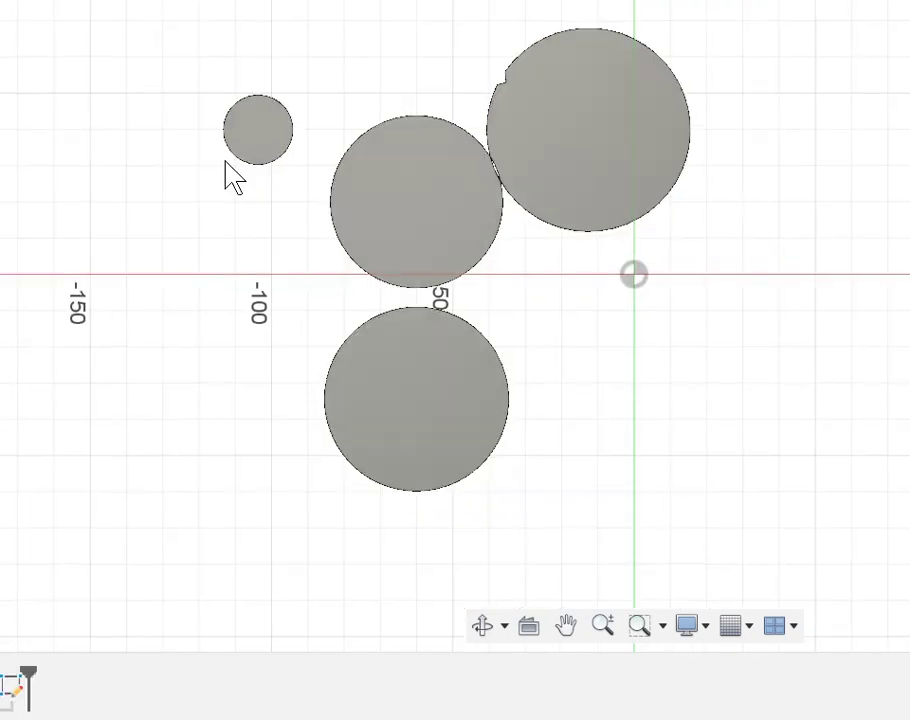
# Step: Draw a line loop down the left, across the bottom, up the right and over the top, closing at its start
pyautogui.click(156, 181)
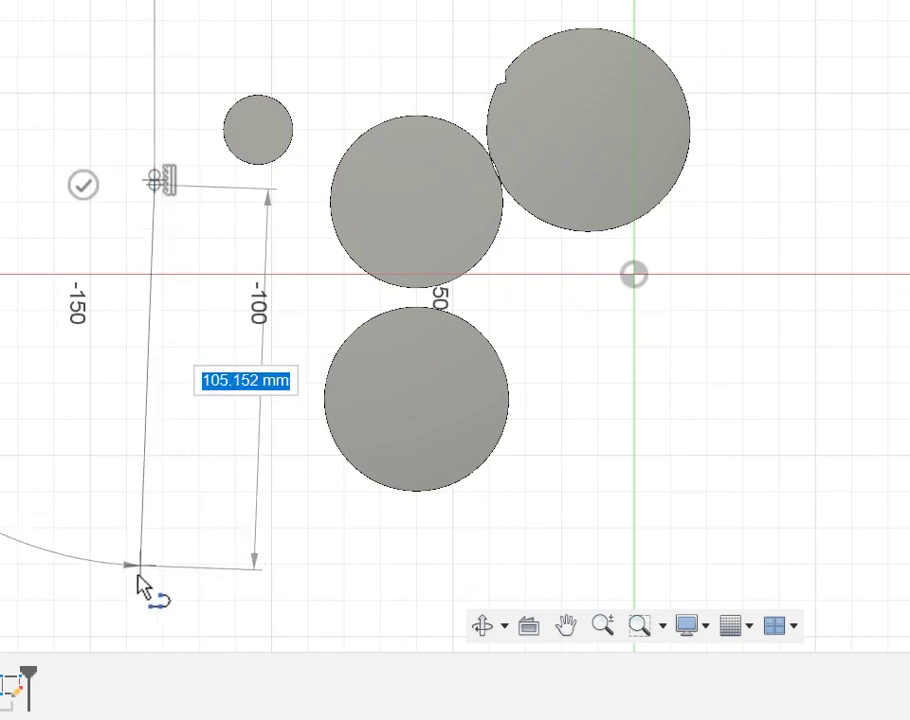
pyautogui.click(132, 582)
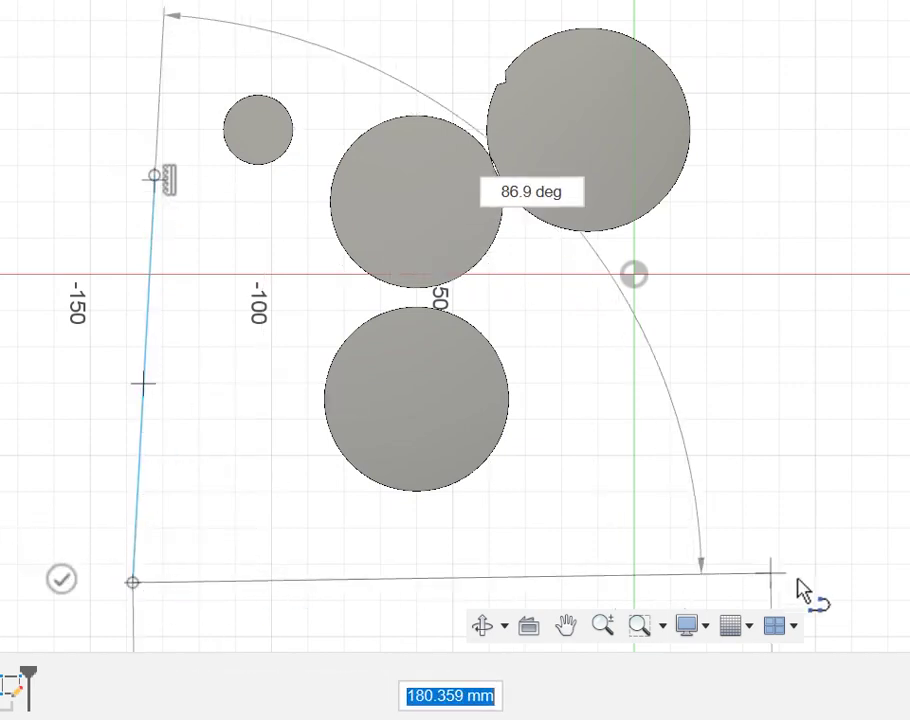
pyautogui.click(832, 580)
pyautogui.click(661, 383)
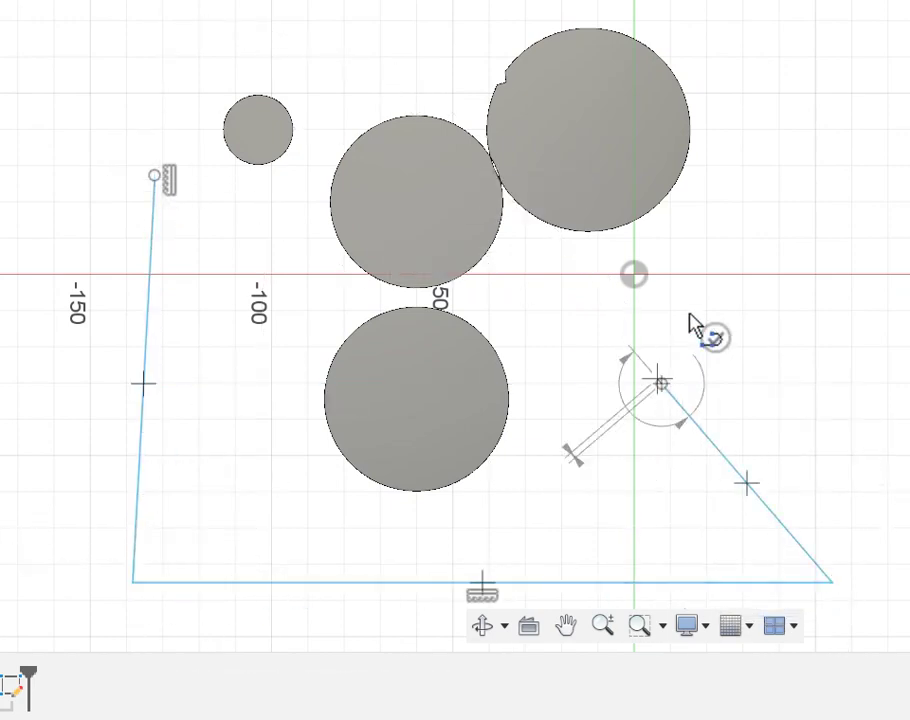
pyautogui.click(690, 311)
pyautogui.click(787, 180)
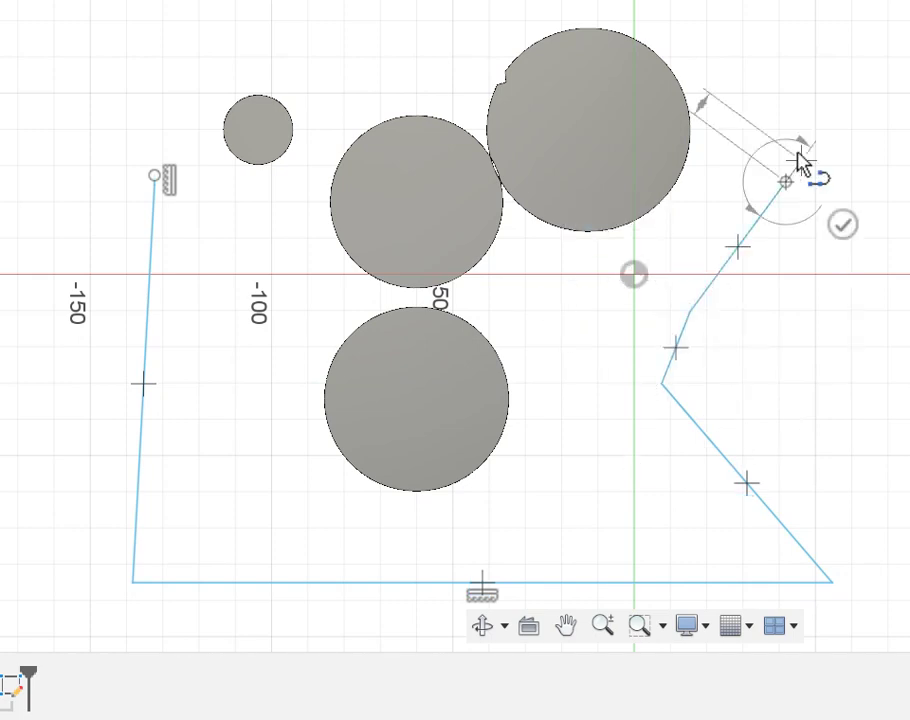
pyautogui.click(703, 8)
pyautogui.click(430, 10)
pyautogui.click(248, 42)
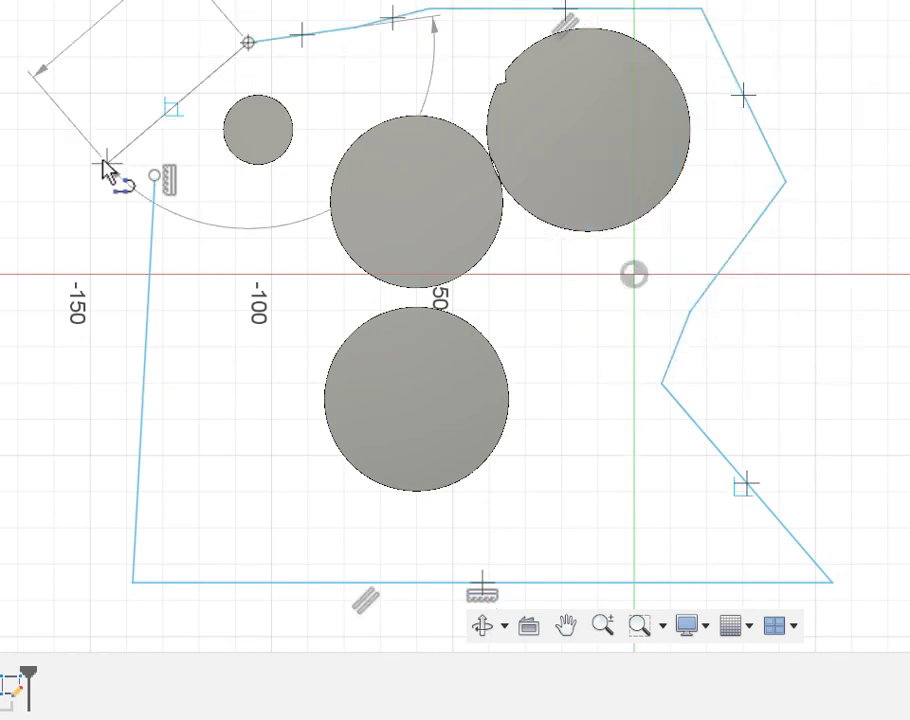
pyautogui.click(140, 166)
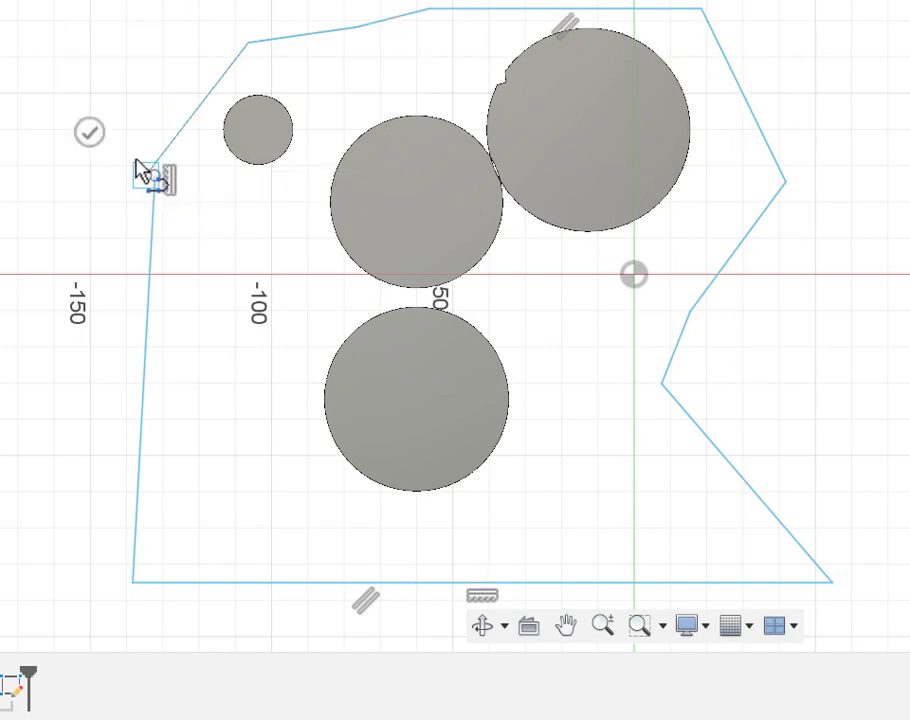
pyautogui.click(140, 166)
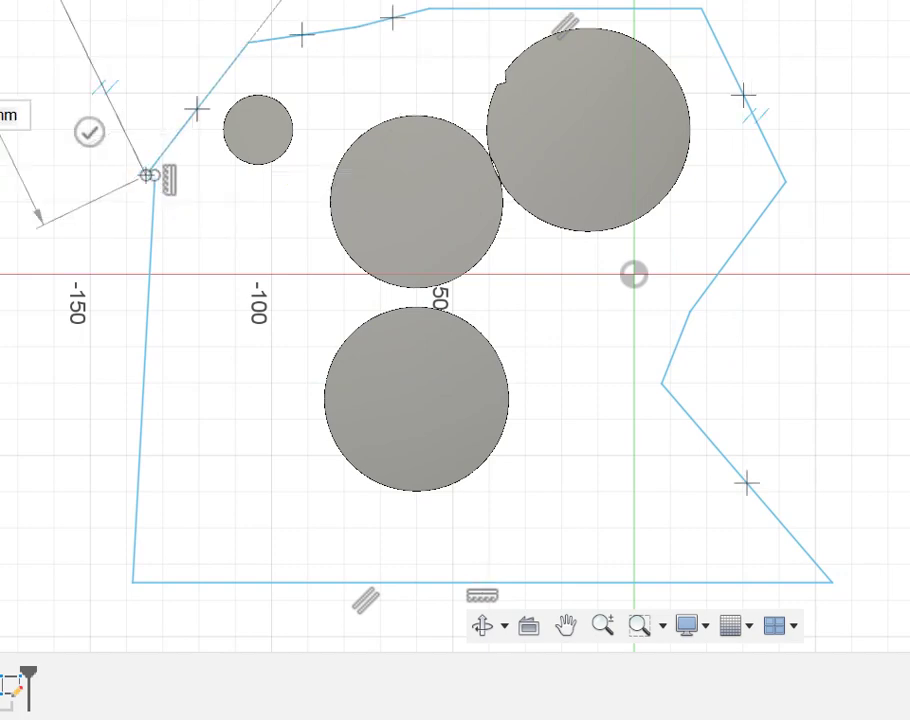
pyautogui.press('Escape')
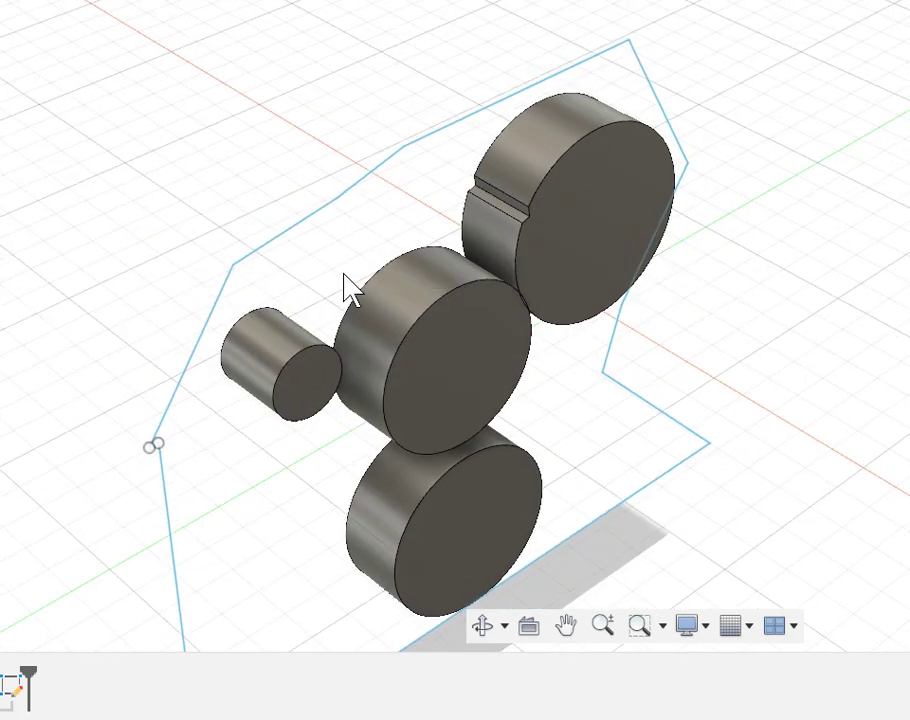
# Step: Extrude the middle cylinder's face -20 mm in the reverse direction
pyautogui.press('e')
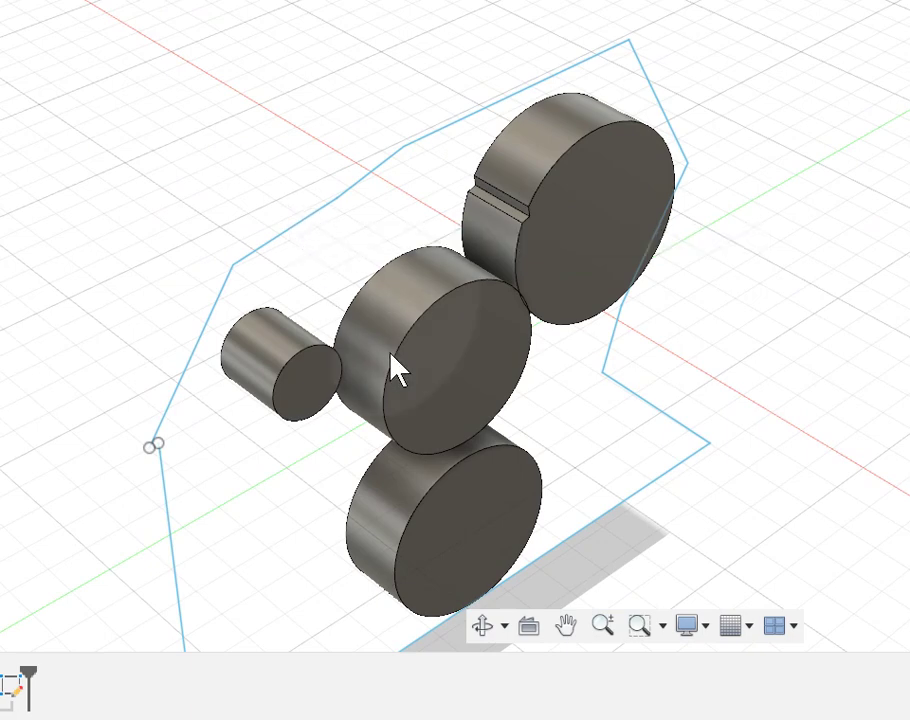
pyautogui.click(408, 374)
pyautogui.moveTo(362, 341); pyautogui.dragTo(180, 152)
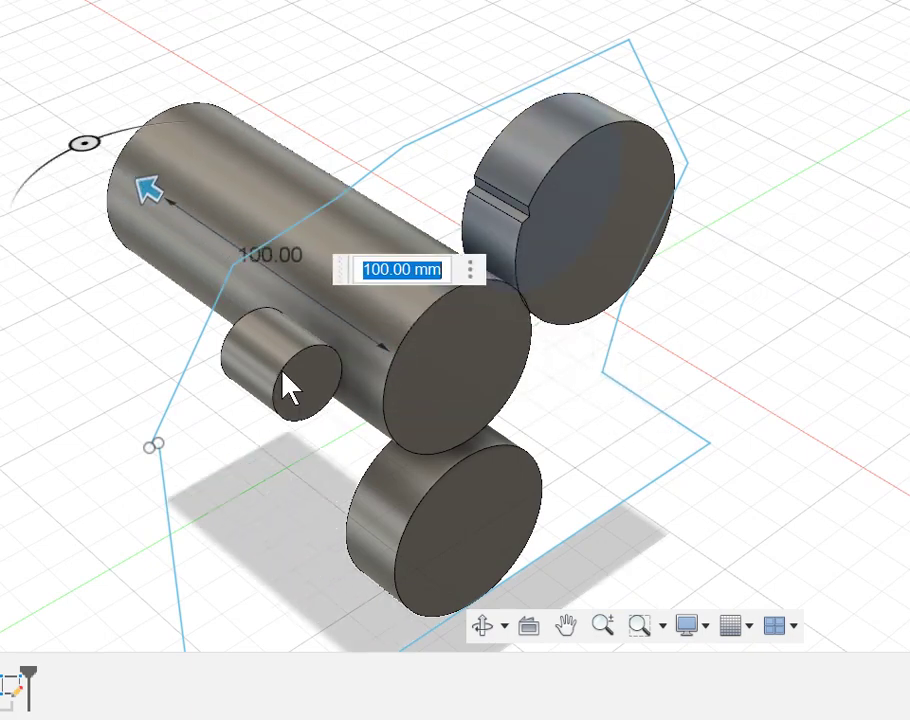
pyautogui.write('-20')
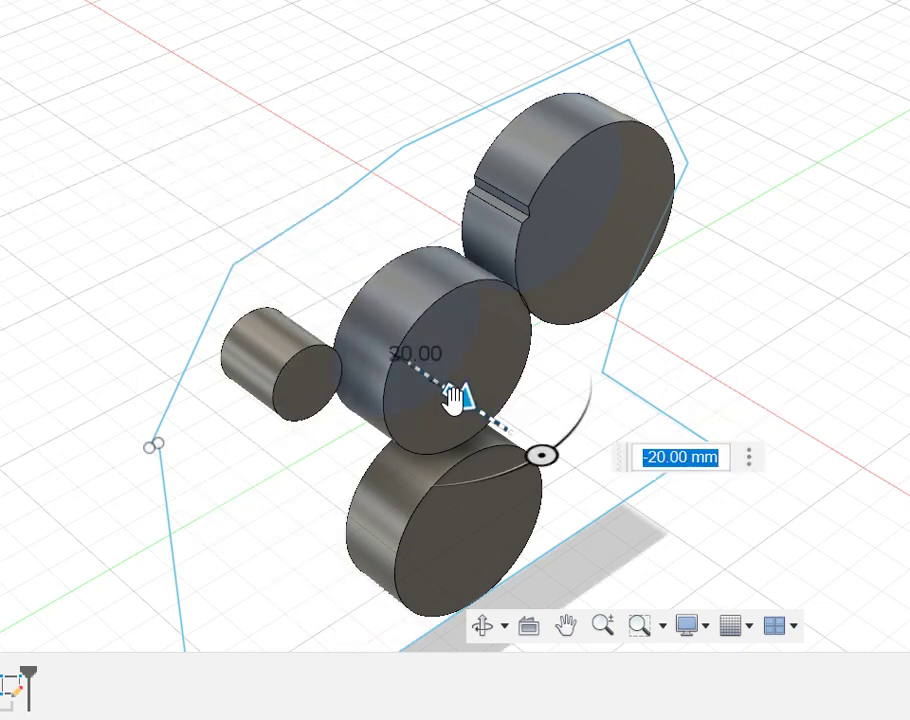
pyautogui.moveTo(455, 398); pyautogui.dragTo(590, 497)
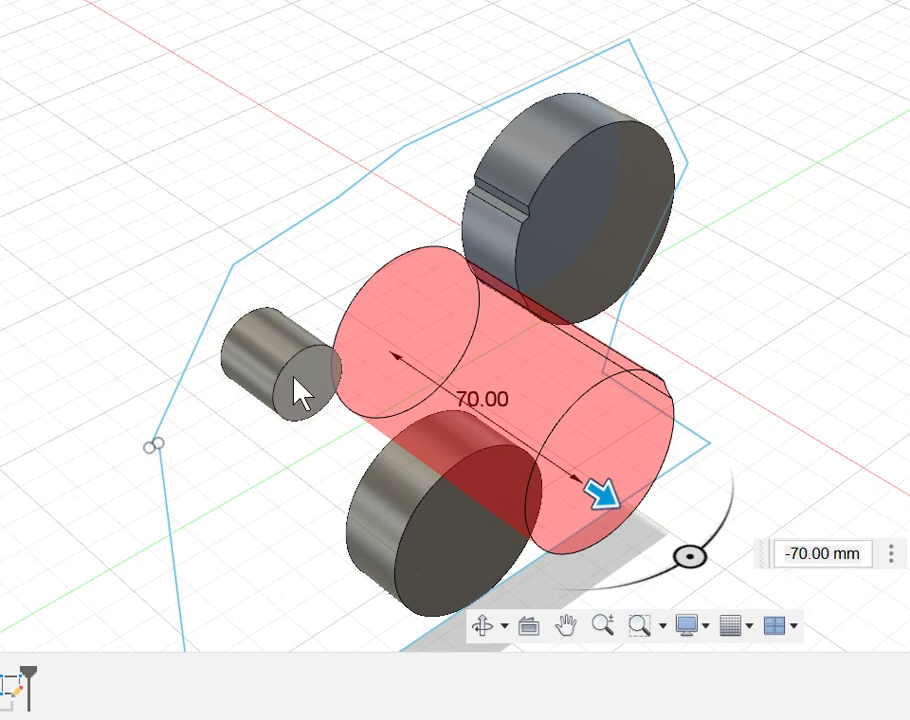
pyautogui.write('-20')
pyautogui.press('Return')
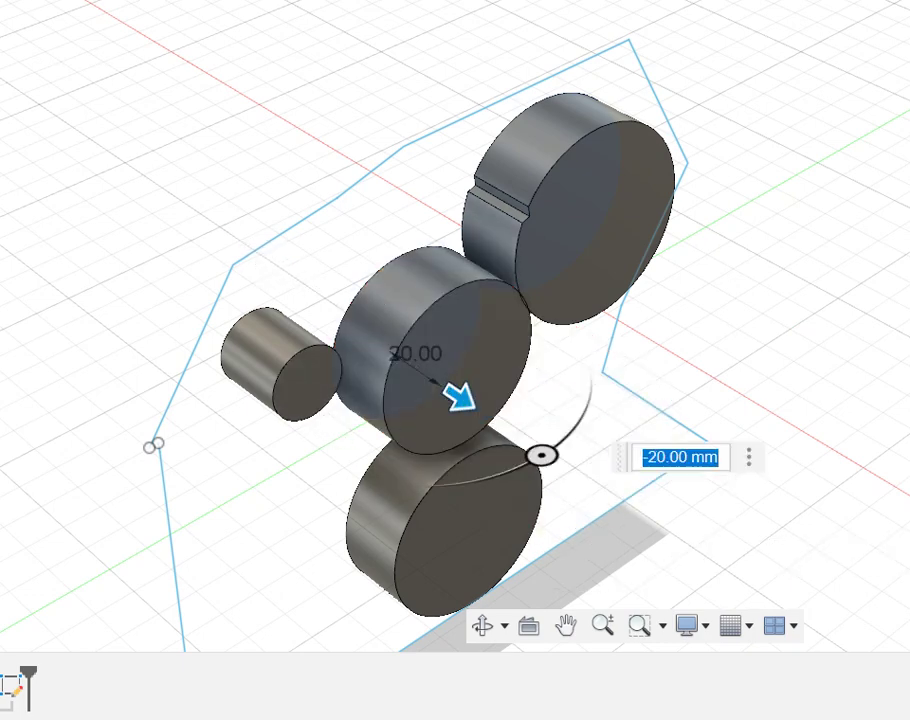
pyautogui.press('Return')
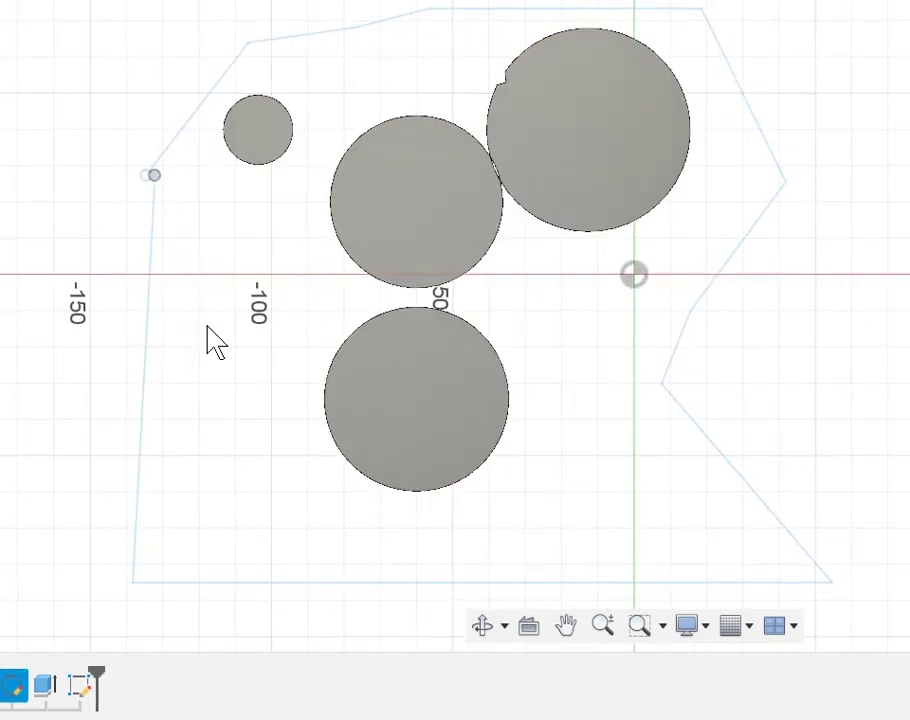
# Step: Draw a zigzag line chain from the upper-left corner down the left, along the bottom, up to the upper-right corner
pyautogui.click(155, 183)
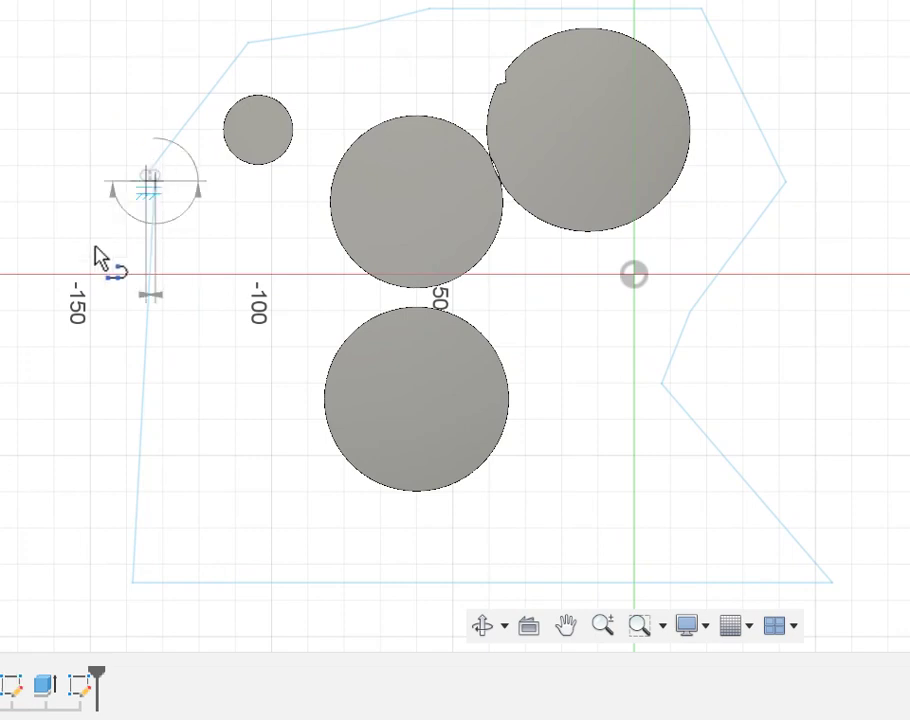
pyautogui.click(83, 266)
pyautogui.click(126, 267)
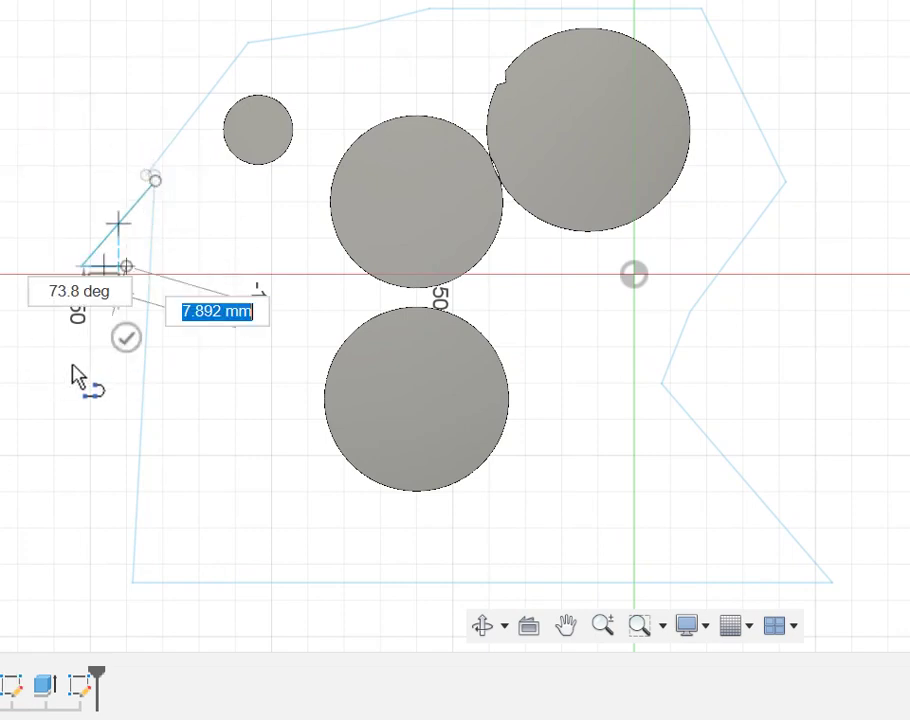
pyautogui.click(47, 397)
pyautogui.click(94, 513)
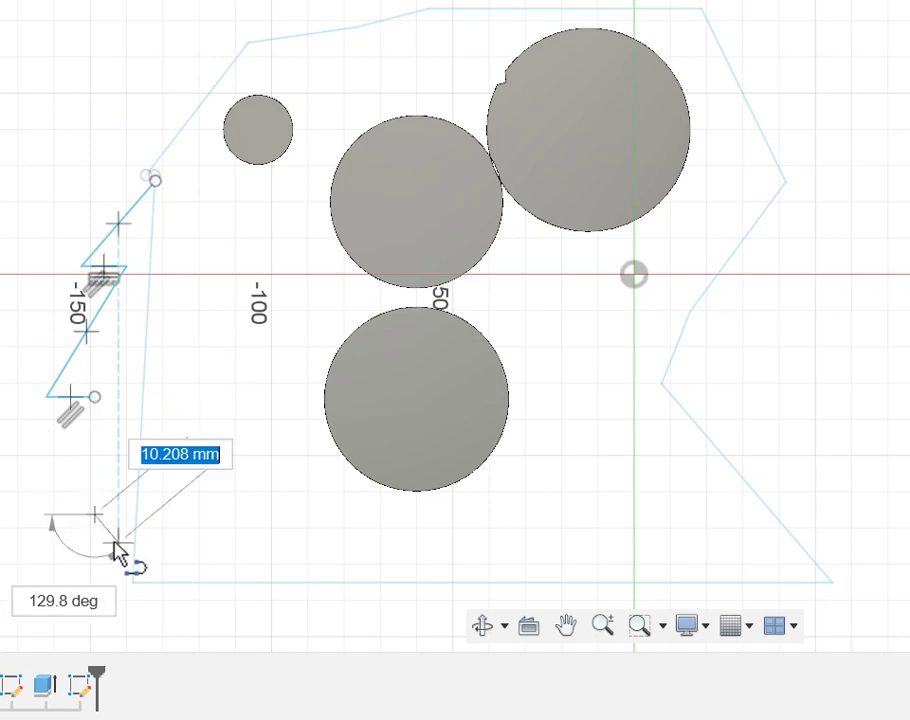
pyautogui.click(140, 614)
pyautogui.click(235, 616)
pyautogui.click(270, 616)
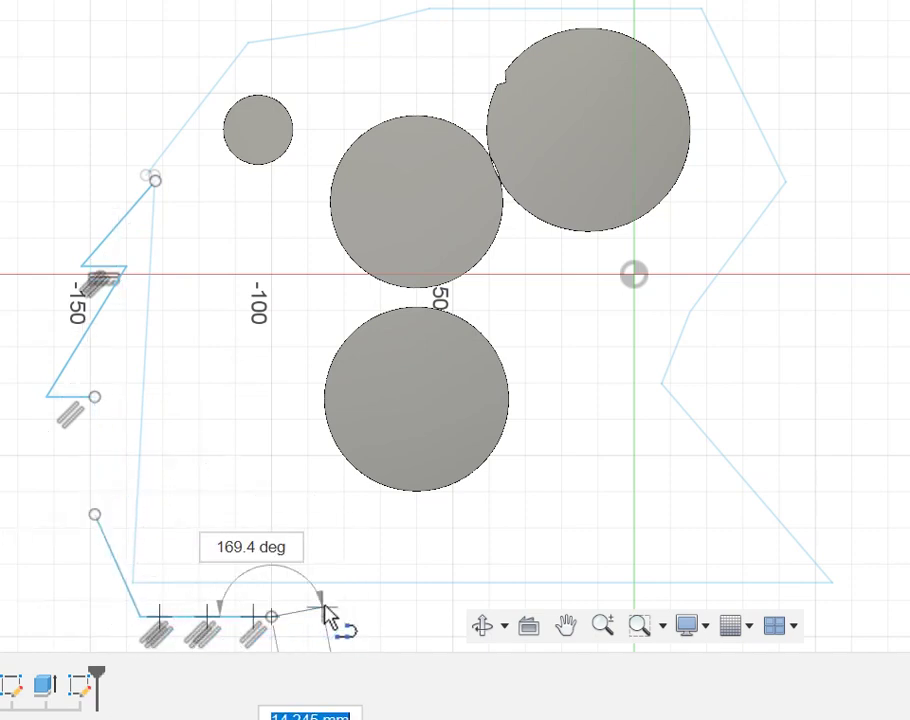
pyautogui.click(463, 597)
pyautogui.click(531, 594)
pyautogui.click(806, 607)
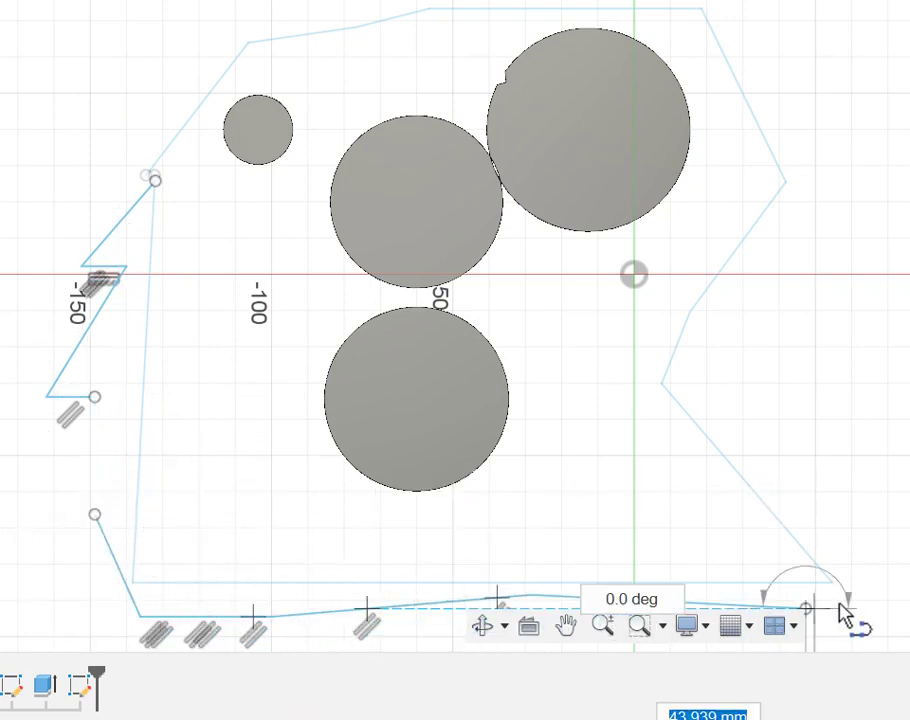
pyautogui.click(863, 572)
pyautogui.click(806, 435)
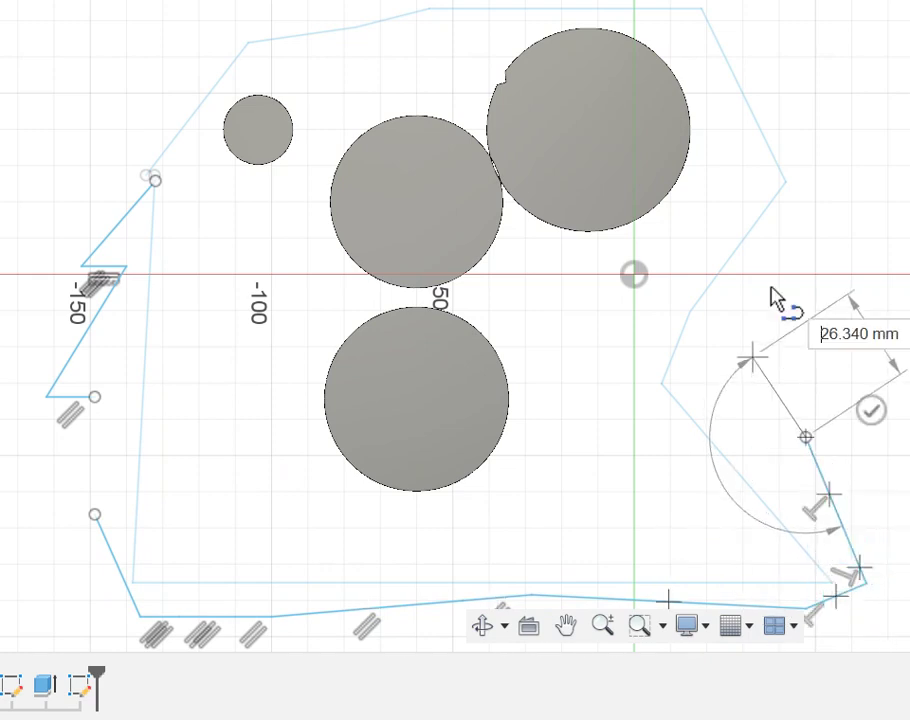
pyautogui.click(753, 355)
pyautogui.click(765, 297)
pyautogui.click(780, 181)
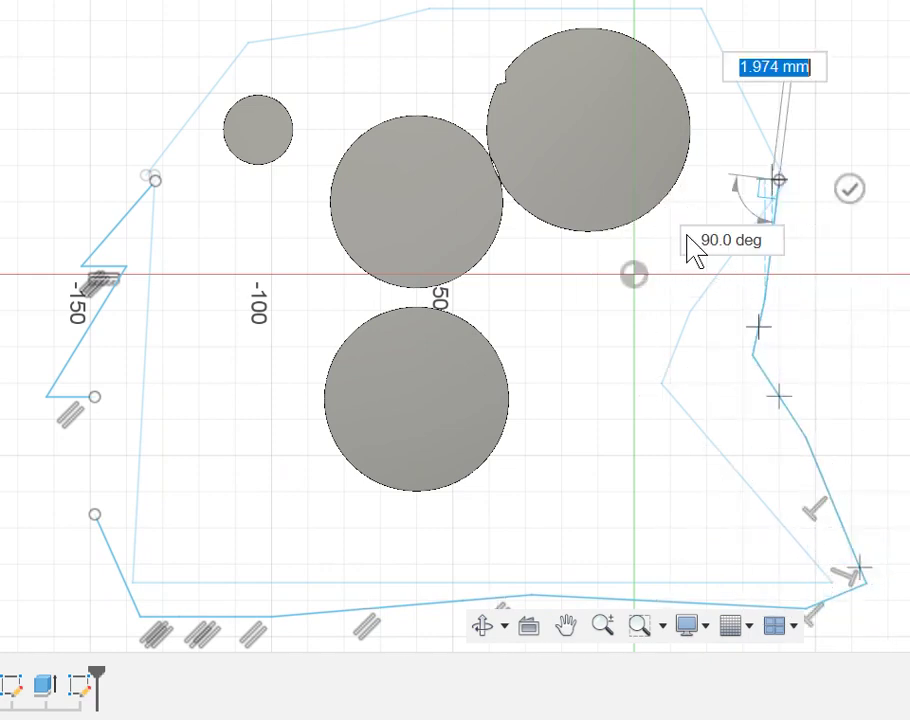
# Step: Add a horizontal line along the axis past -100, link it to the left zigzag corners, and finish the sketch
pyautogui.click(577, 273)
pyautogui.click(417, 274)
pyautogui.click(290, 273)
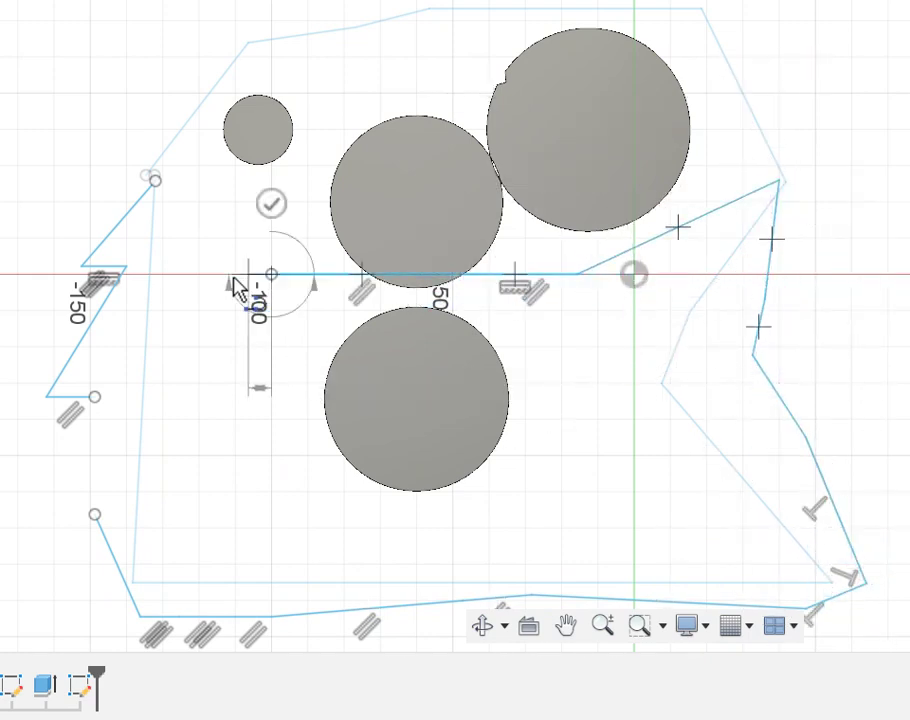
pyautogui.click(160, 287)
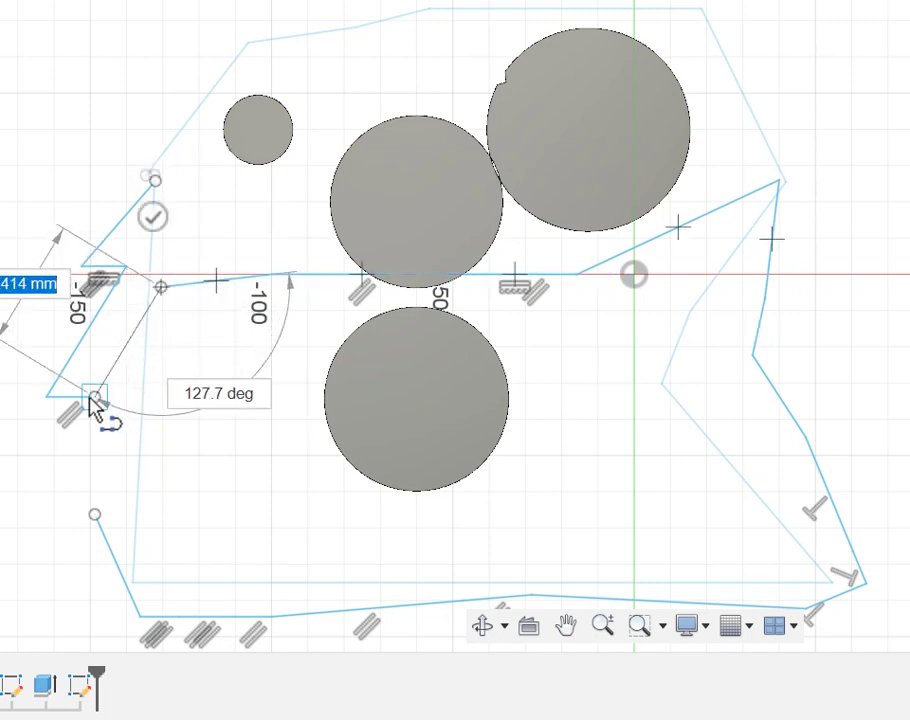
pyautogui.click(95, 397)
pyautogui.click(86, 505)
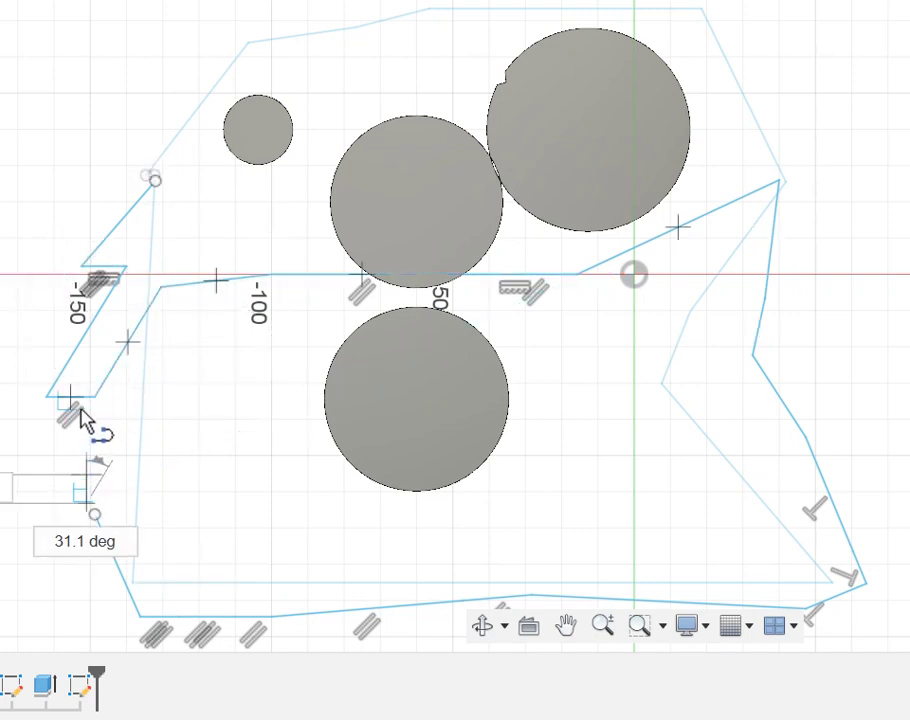
pyautogui.click(95, 399)
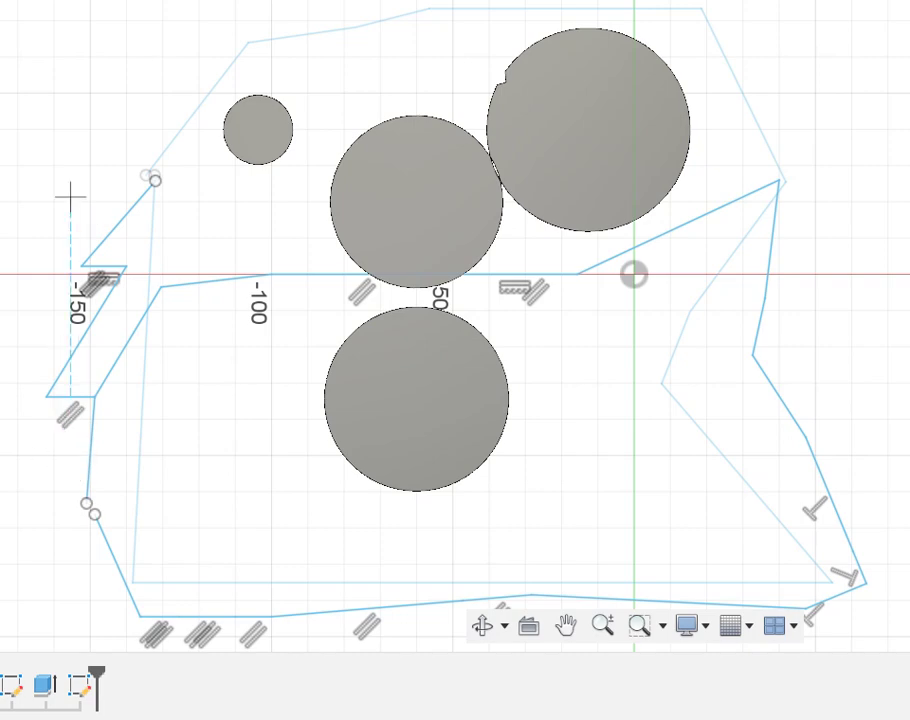
pyautogui.click(158, 24)
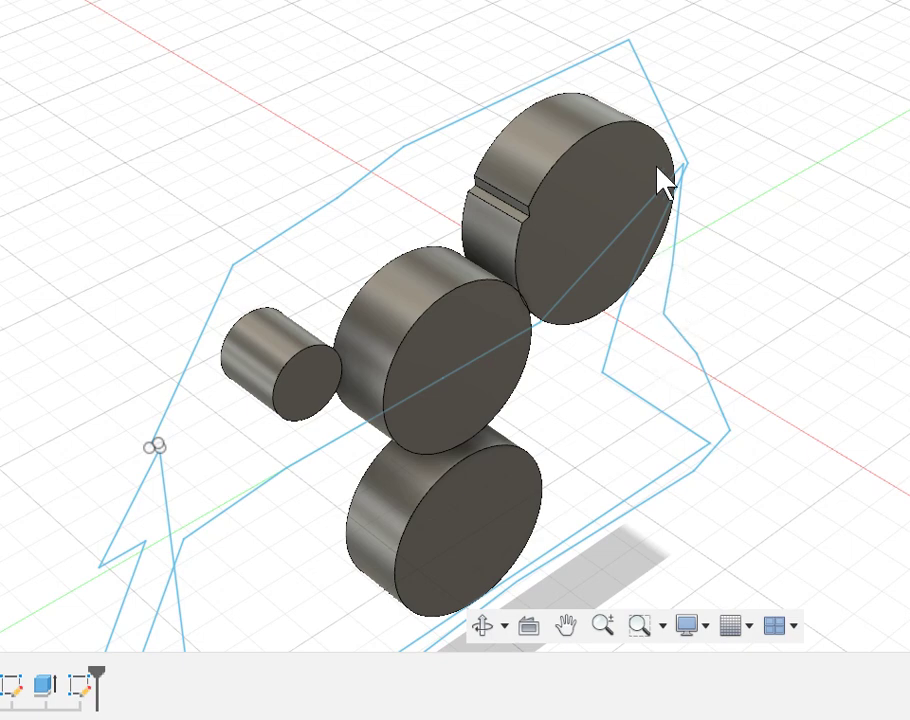
# Step: Extrude only the large top-right cylinder -20 mm, then pick a plane for a new sketch
pyautogui.click(607, 185)
pyautogui.press('e')
pyautogui.moveTo(605, 187); pyautogui.dragTo(690, 229)
pyautogui.click(380, 333)
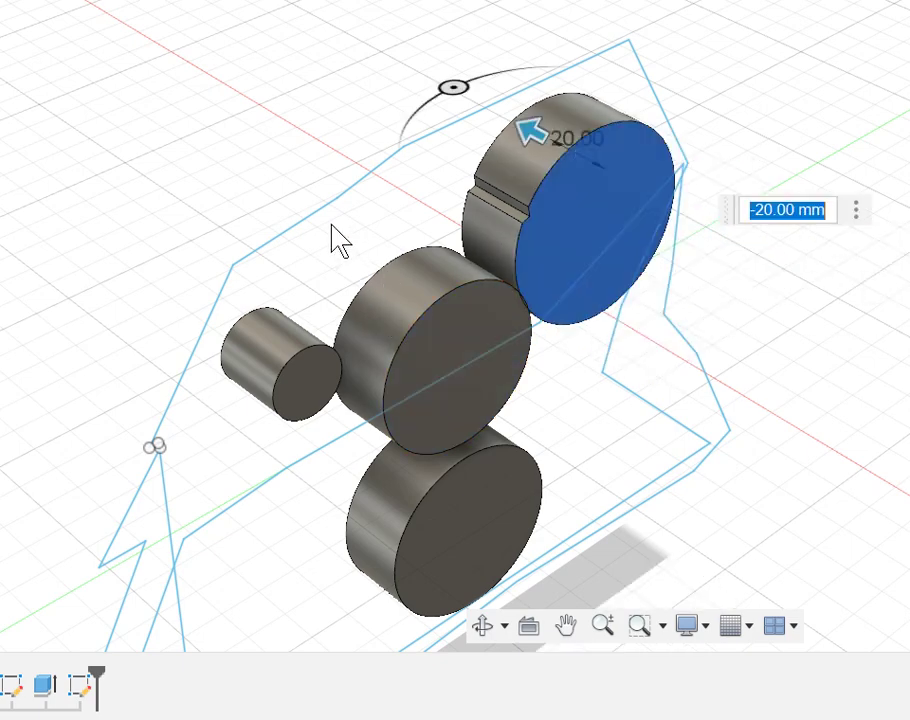
pyautogui.scroll(-2, 303, 260)
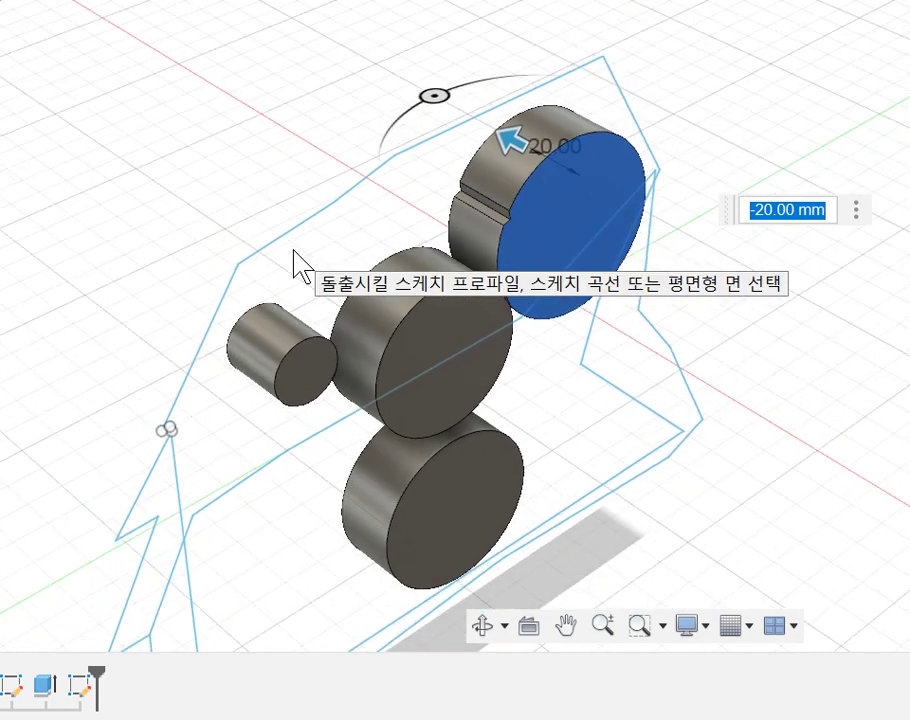
pyautogui.scroll(-1, 215, 495)
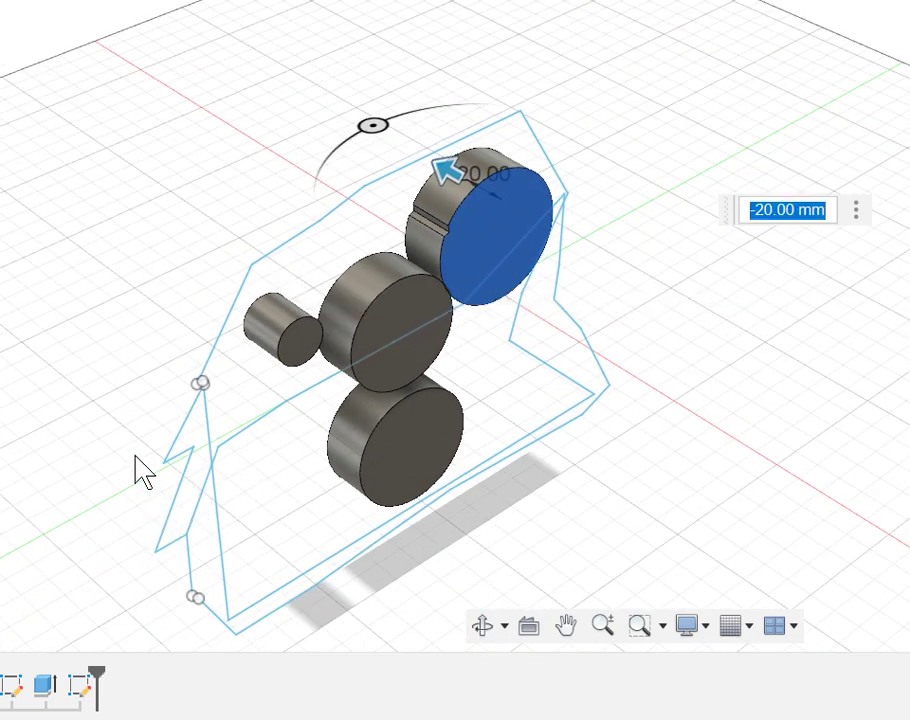
pyautogui.press('Return')
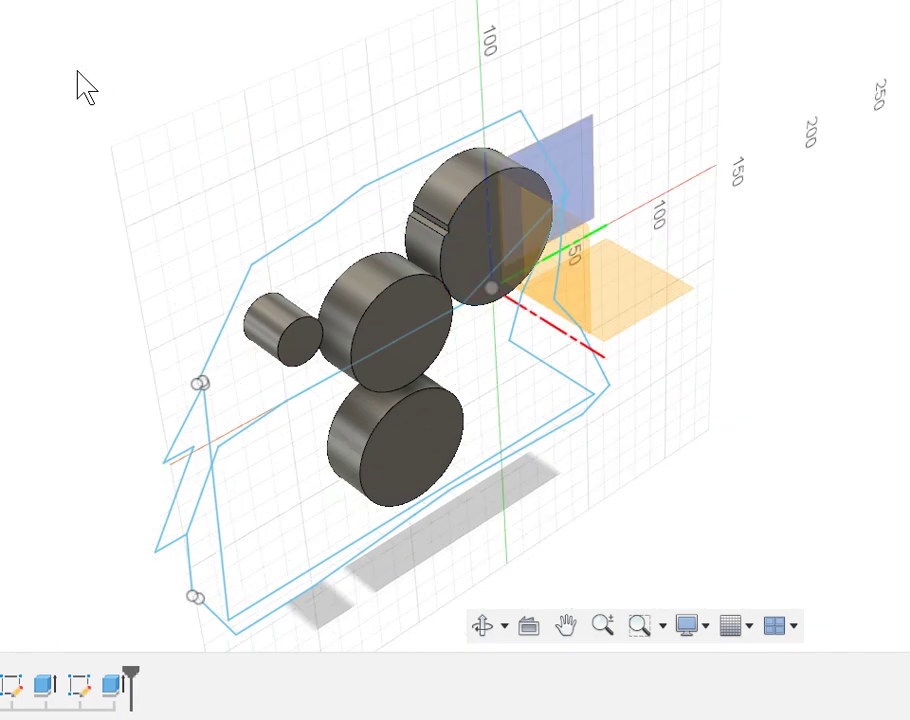
pyautogui.click(306, 218)
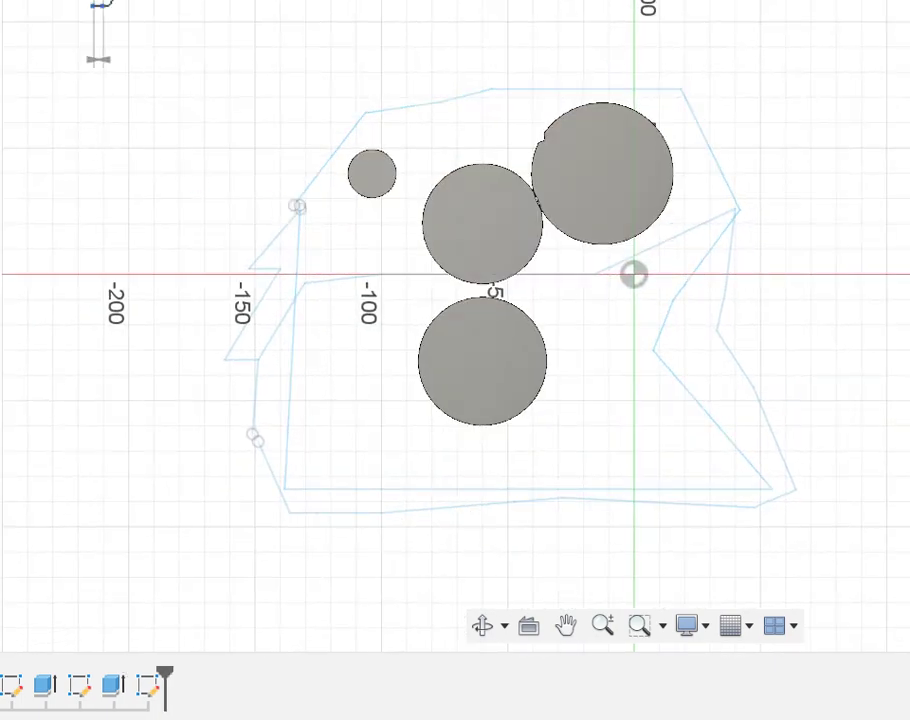
# Step: Draw the tall, narrow jagged line outline to the left of the cylinders
pyautogui.click(50, 154)
pyautogui.click(91, 124)
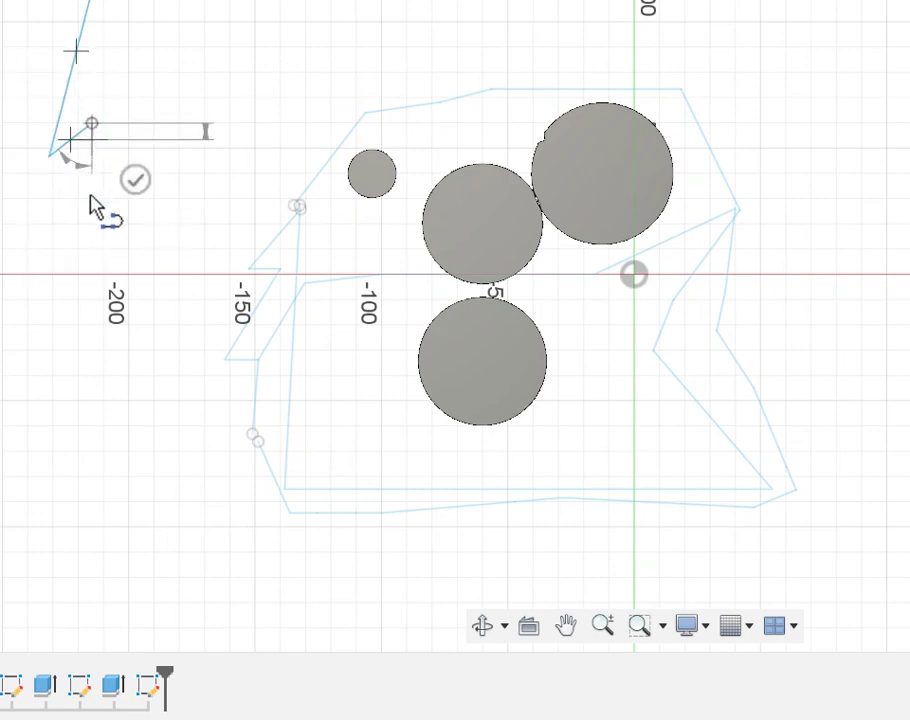
pyautogui.click(76, 254)
pyautogui.click(68, 306)
pyautogui.click(52, 352)
pyautogui.click(42, 420)
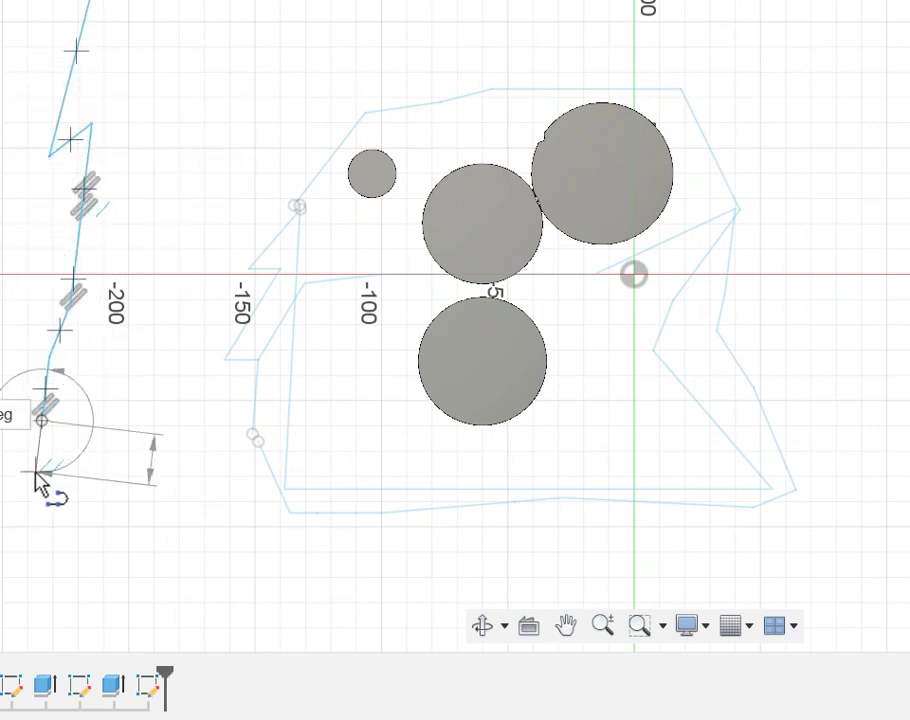
pyautogui.click(36, 480)
pyautogui.click(37, 558)
pyautogui.click(148, 583)
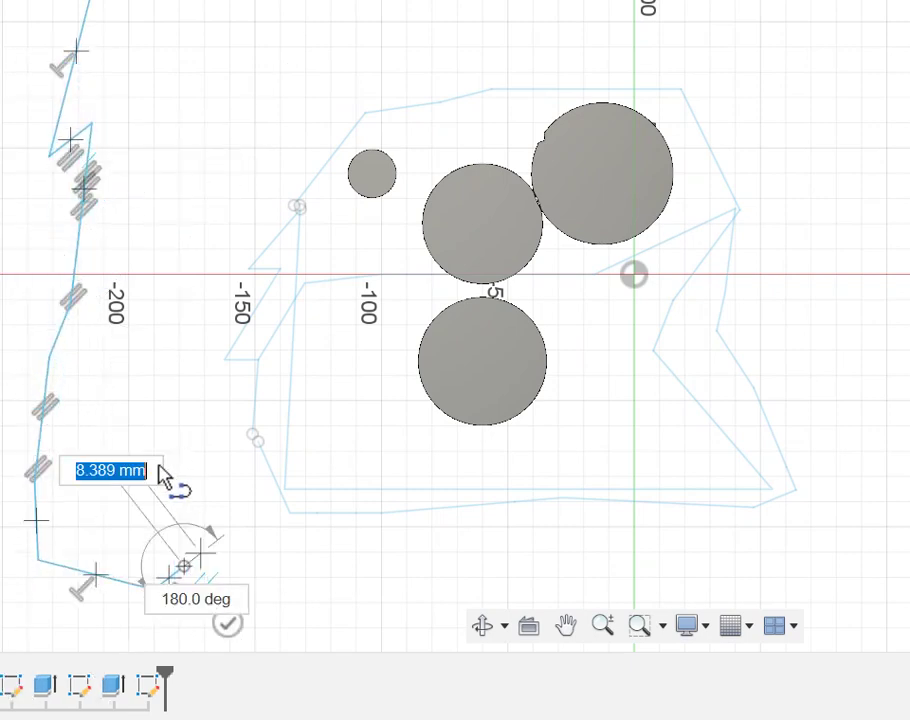
pyautogui.click(193, 530)
pyautogui.click(168, 470)
pyautogui.click(103, 437)
pyautogui.click(60, 390)
pyautogui.click(130, 280)
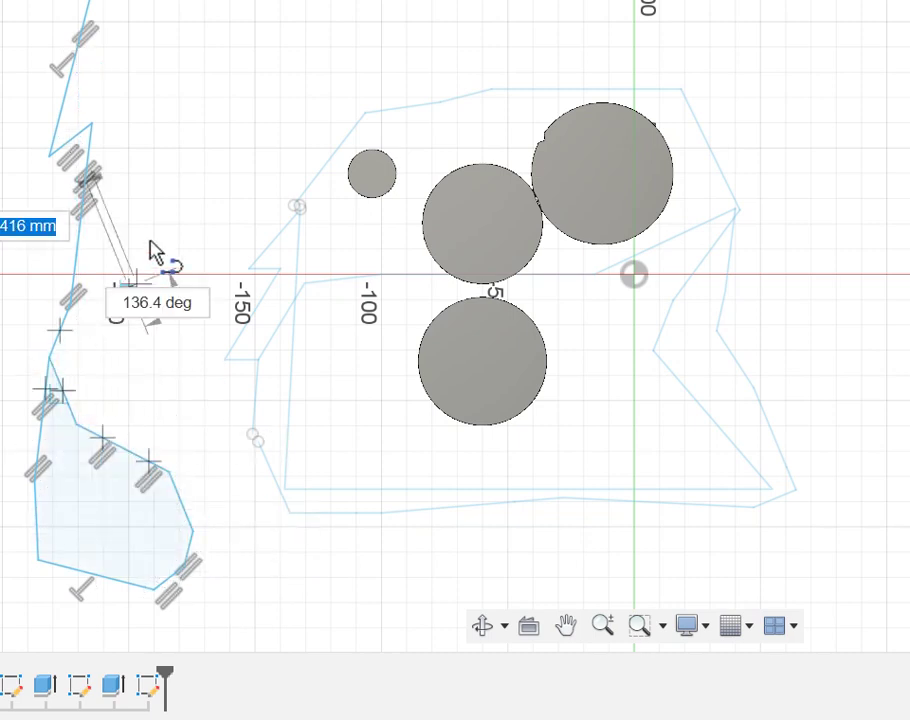
pyautogui.click(148, 236)
pyautogui.click(147, 173)
pyautogui.moveTo(152, 124); pyautogui.dragTo(148, 28)
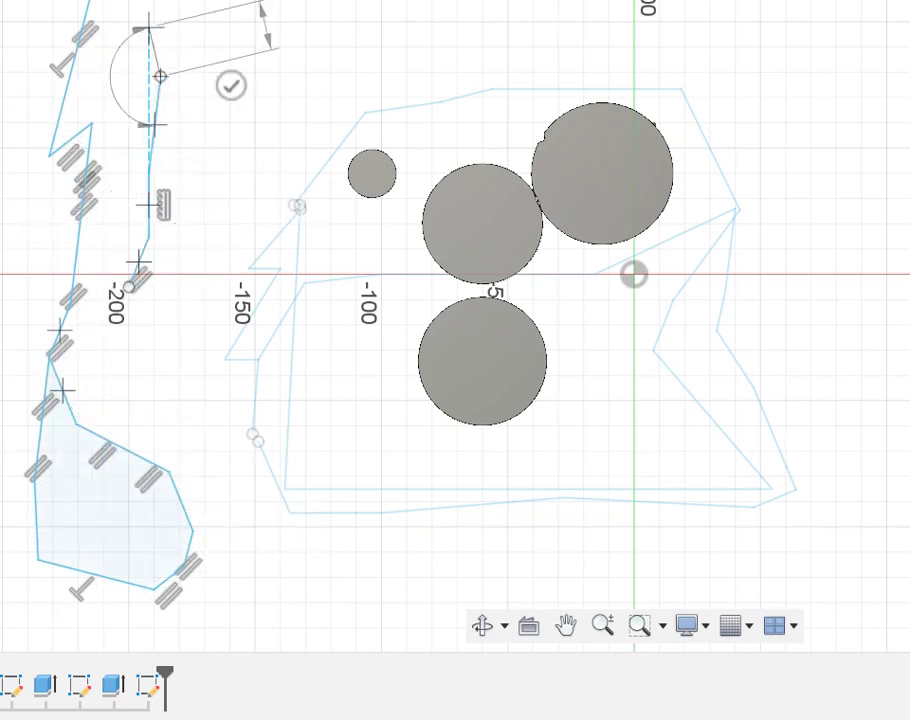
pyautogui.press('Escape')
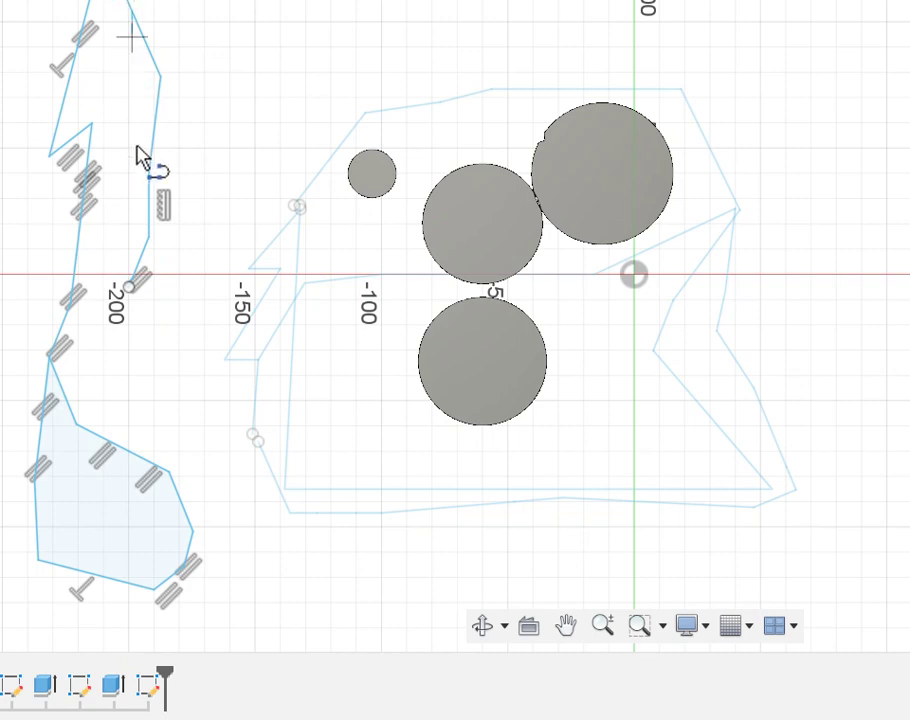
# Step: Add criss-crossing inner lines between the outline's vertices to form branched profiles, then end the sketch
pyautogui.click(131, 287)
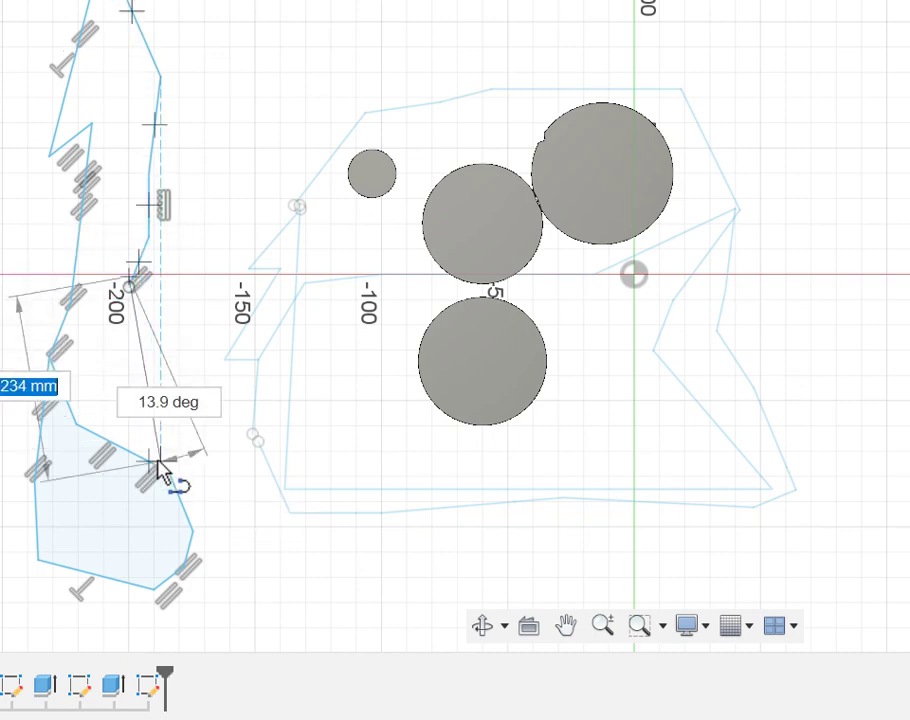
pyautogui.click(160, 462)
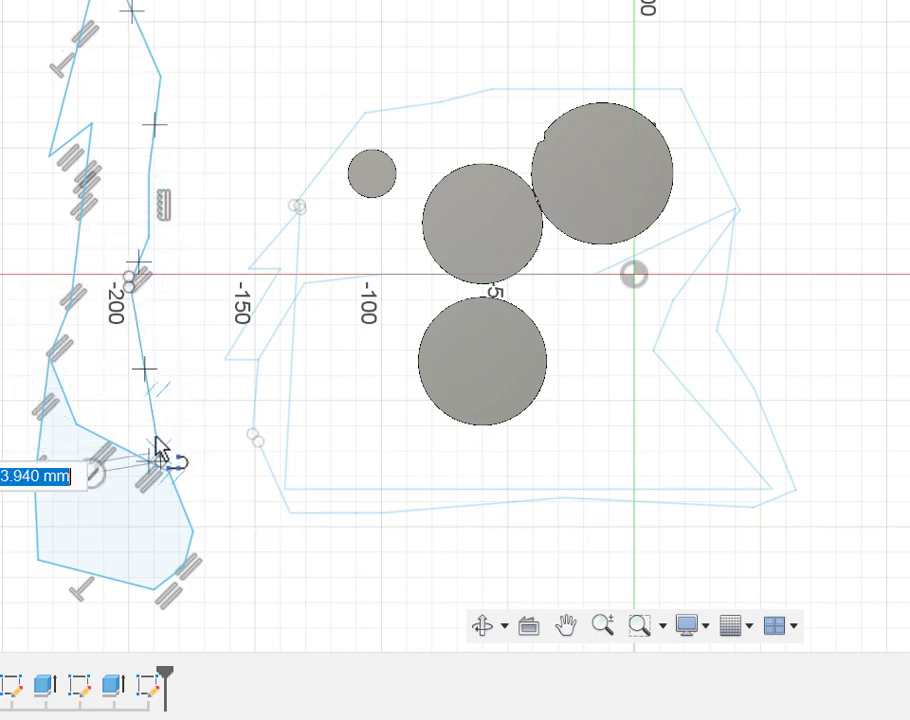
pyautogui.click(71, 298)
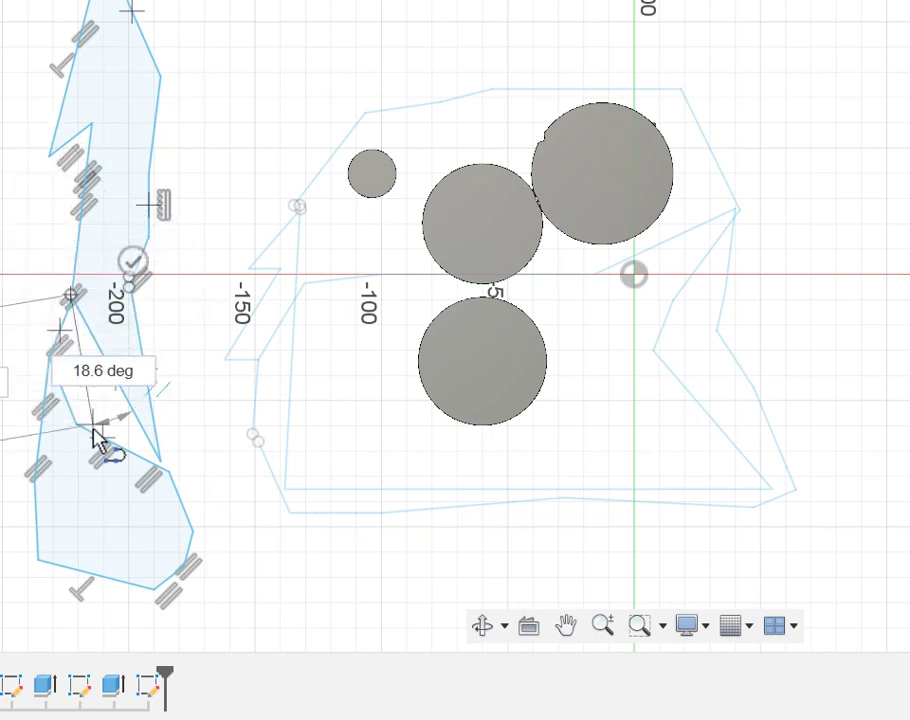
pyautogui.click(155, 463)
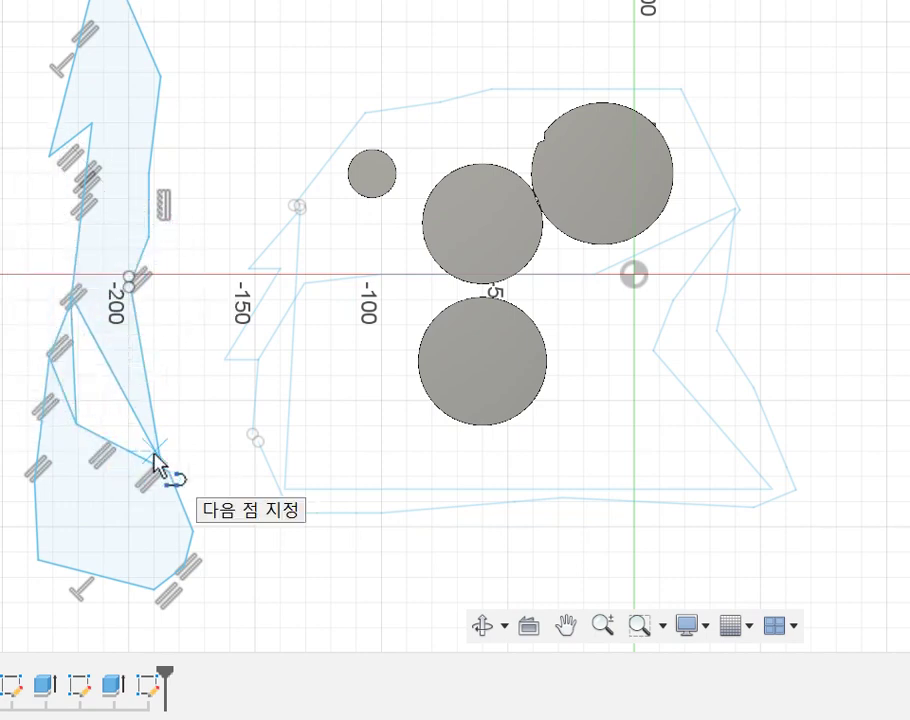
pyautogui.click(70, 320)
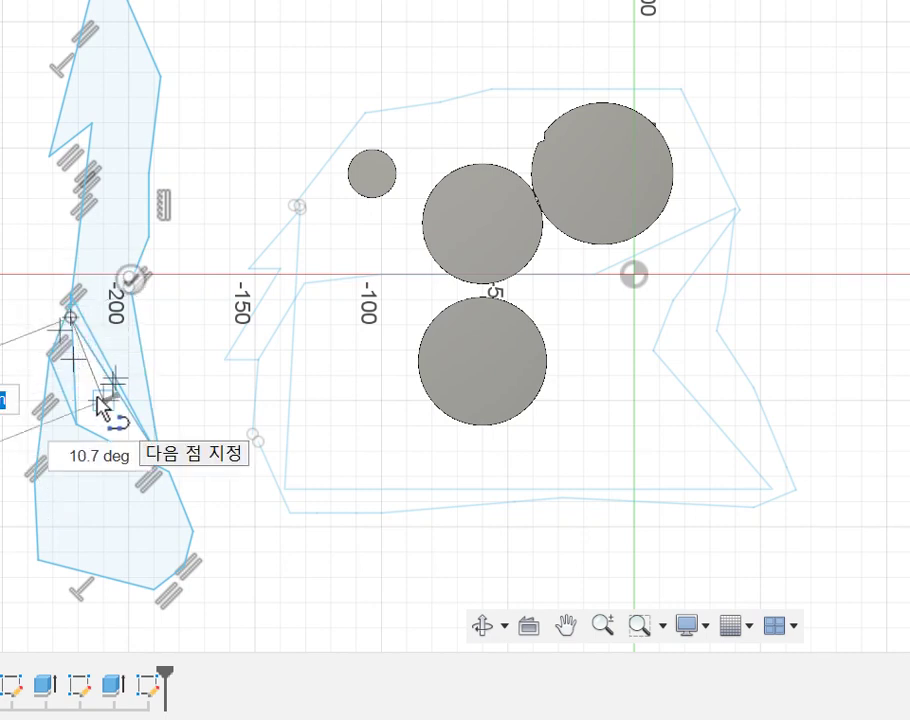
pyautogui.click(106, 440)
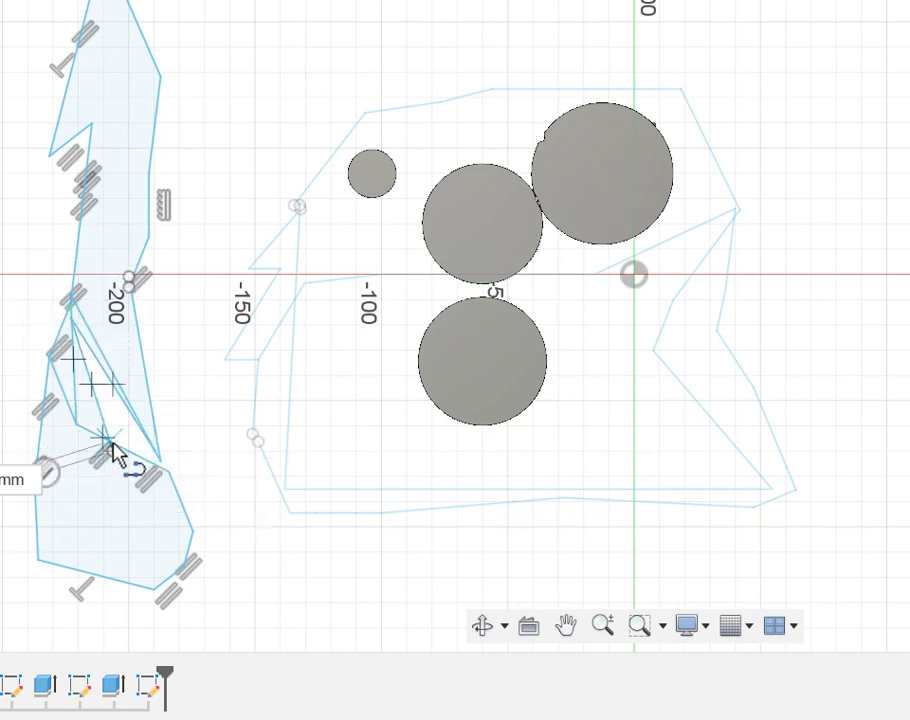
pyautogui.click(156, 461)
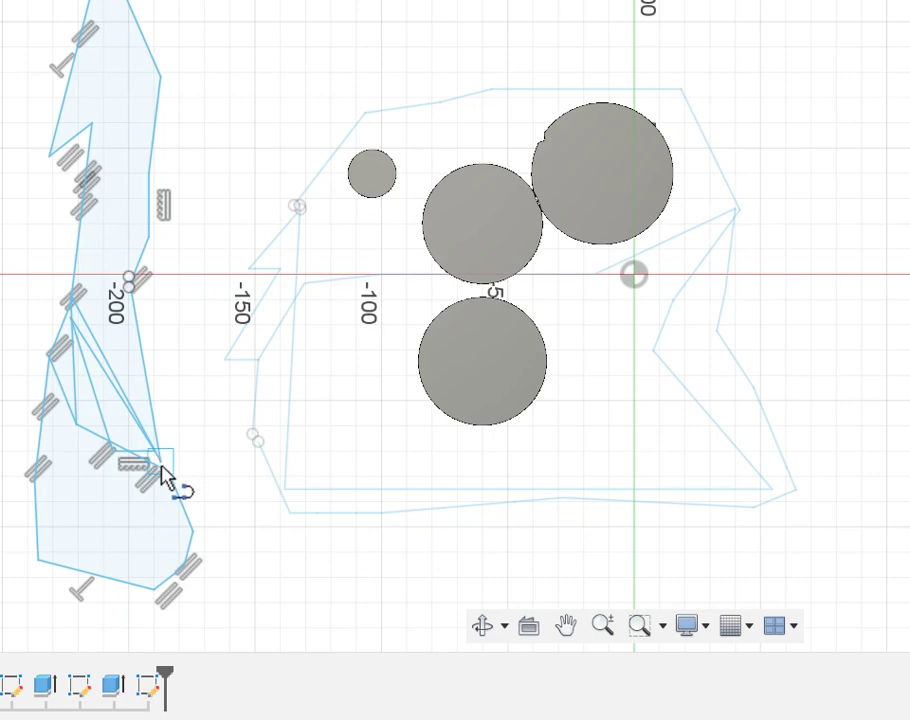
pyautogui.click(158, 462)
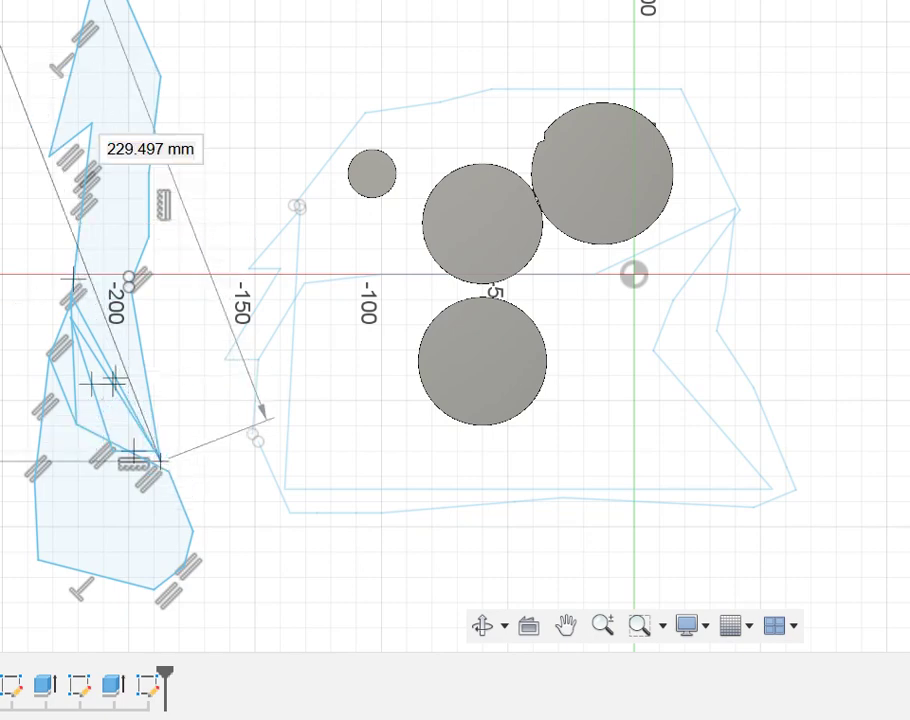
pyautogui.press('Escape')
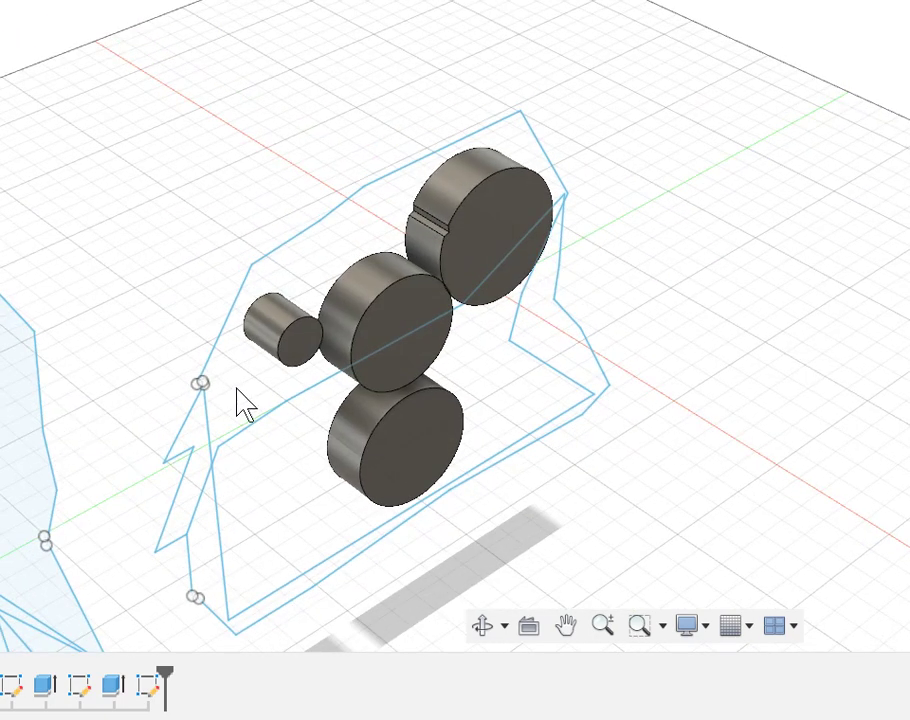
# Step: Extrude both jagged outline regions 25 mm into a solid and pick a plane for the next sketch
pyautogui.click(10, 362)
pyautogui.press('e')
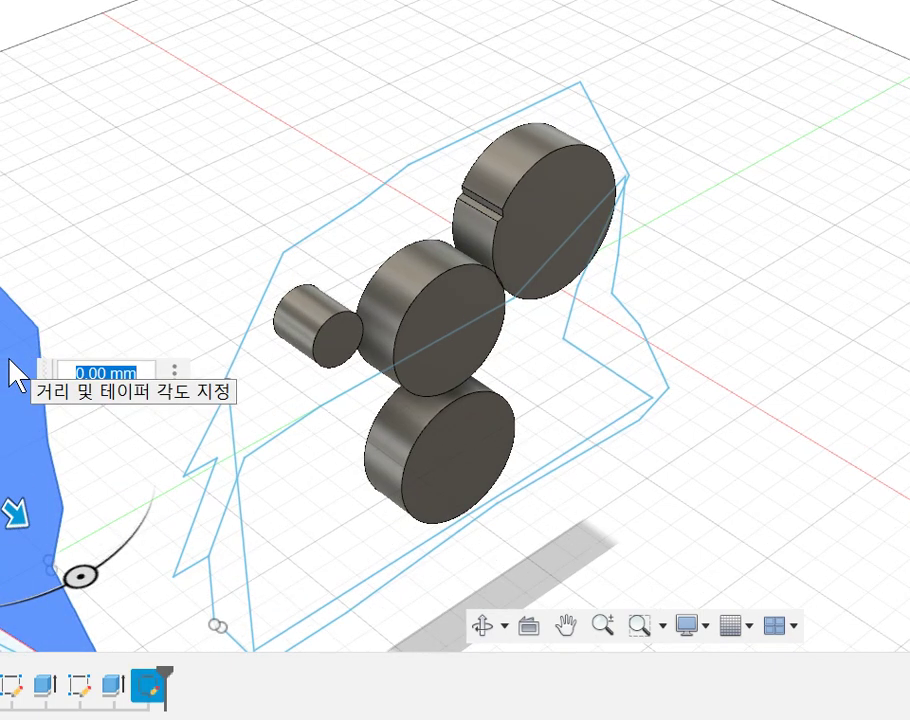
pyautogui.scroll(-3, 20, 371)
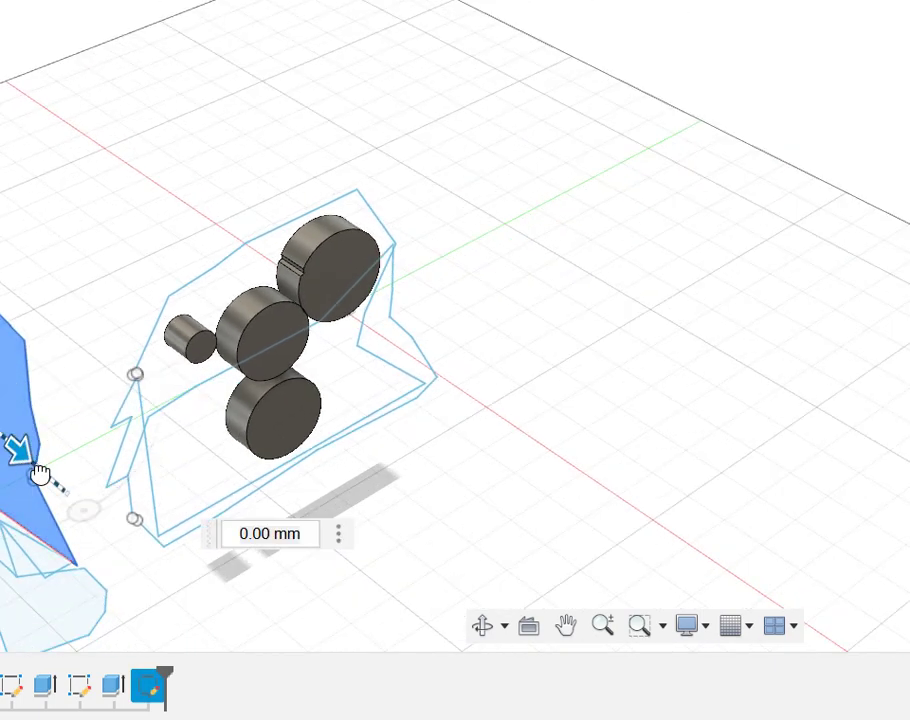
pyautogui.moveTo(41, 471); pyautogui.dragTo(46, 476)
pyautogui.click(47, 604)
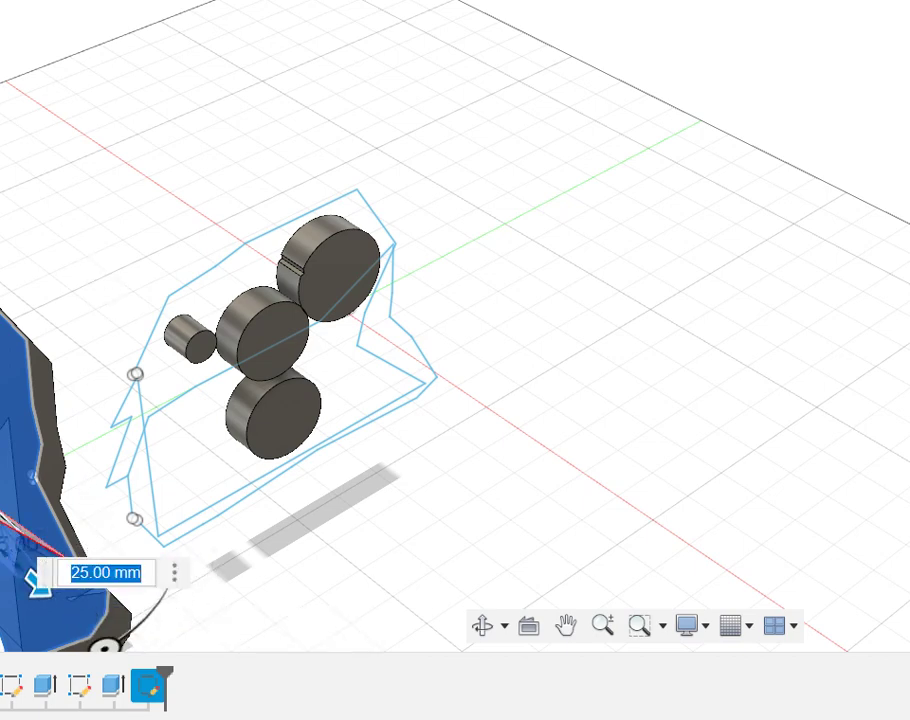
pyautogui.press('Return')
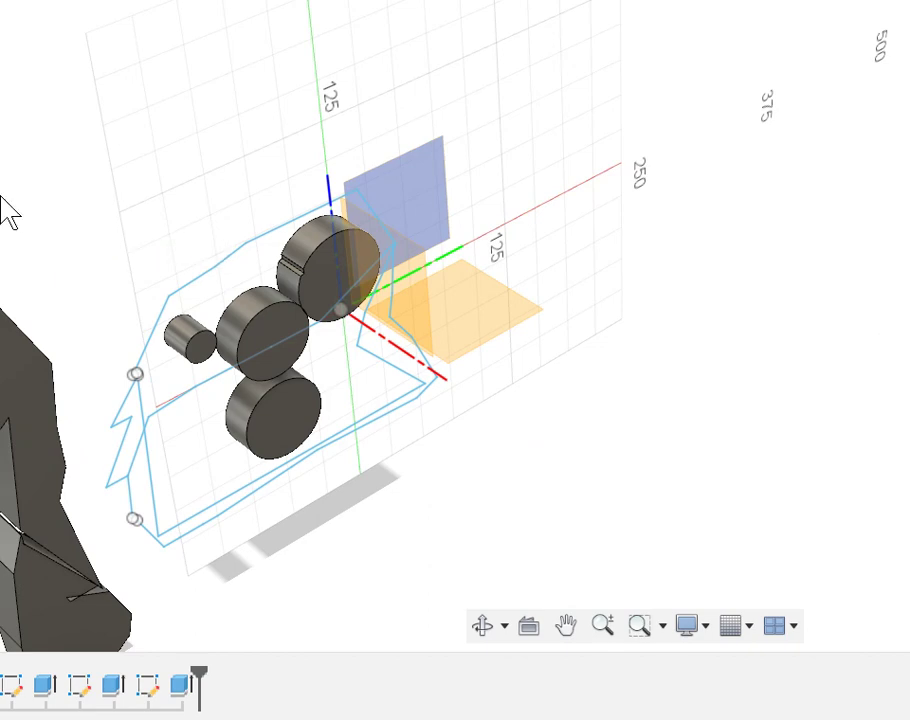
pyautogui.click(150, 420)
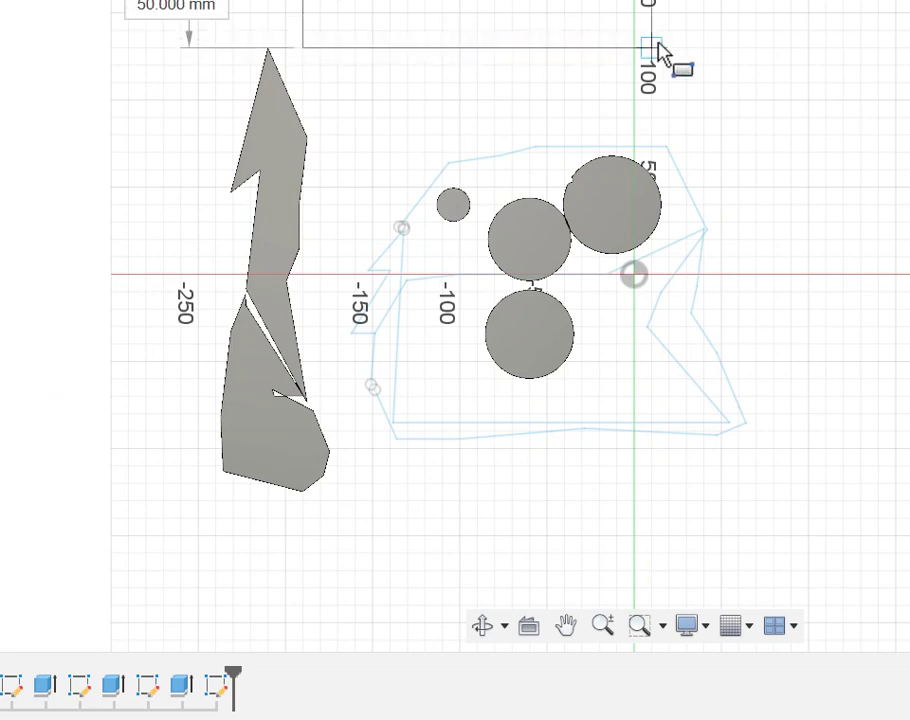
# Step: Finish the thin bar rectangle above the cylinders and start a jagged outline from its corner to the upper left and right
pyautogui.click(652, 47)
pyautogui.press('l')
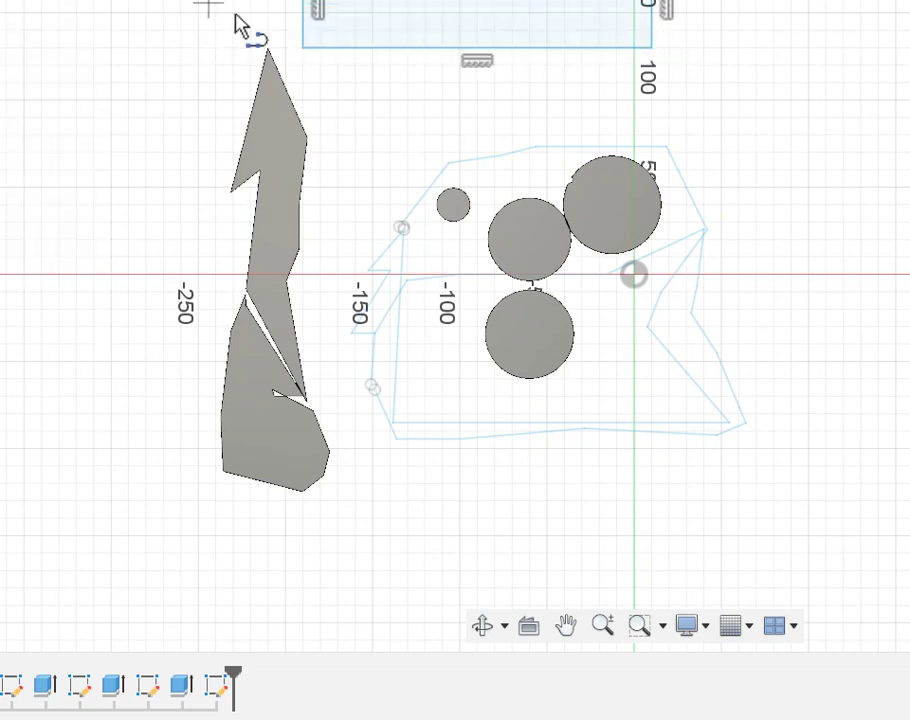
pyautogui.click(303, 46)
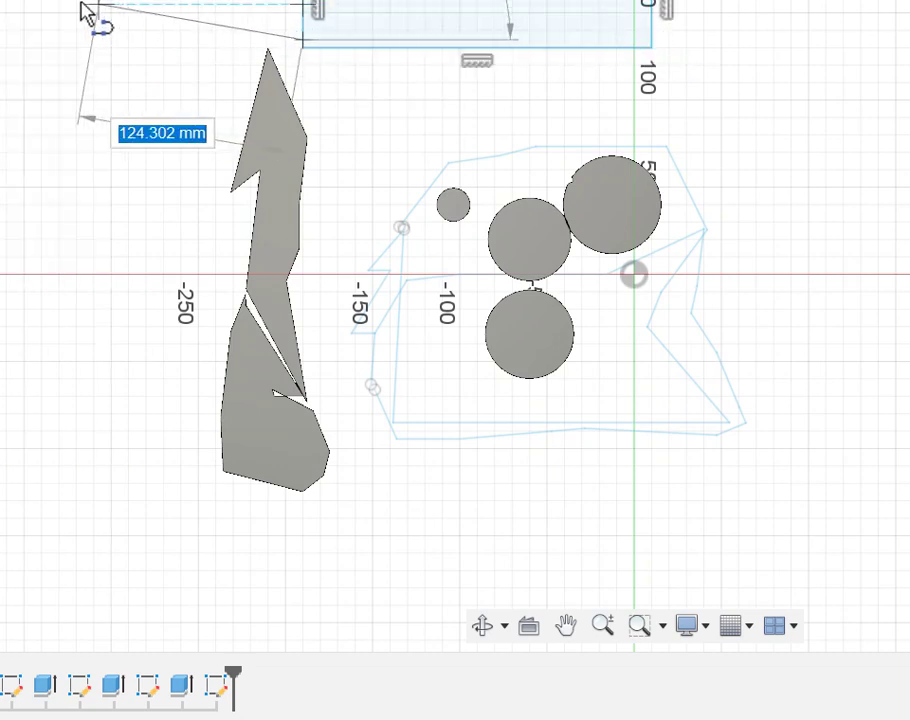
pyautogui.click(84, 6)
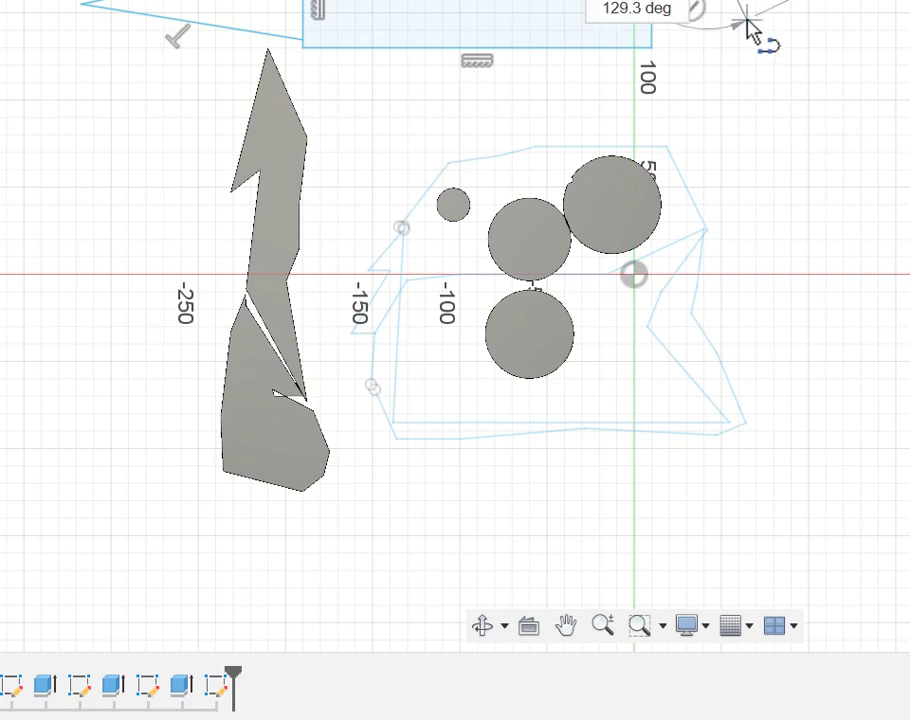
pyautogui.click(748, 112)
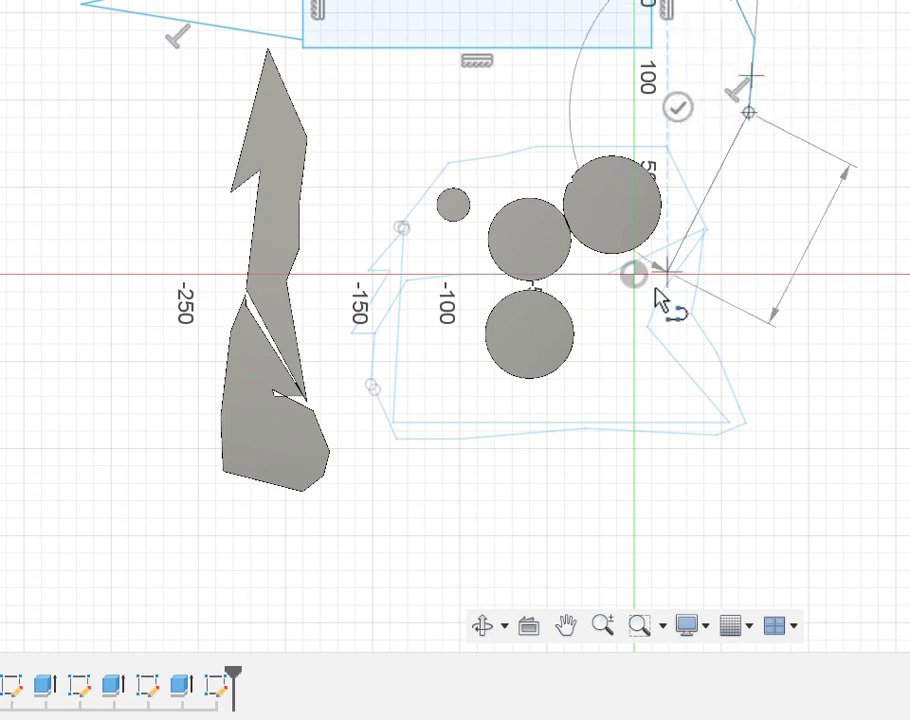
# Step: Continue the jagged outline down along the x axis to about -150, then back up, closing at the rectangle corner
pyautogui.click(703, 222)
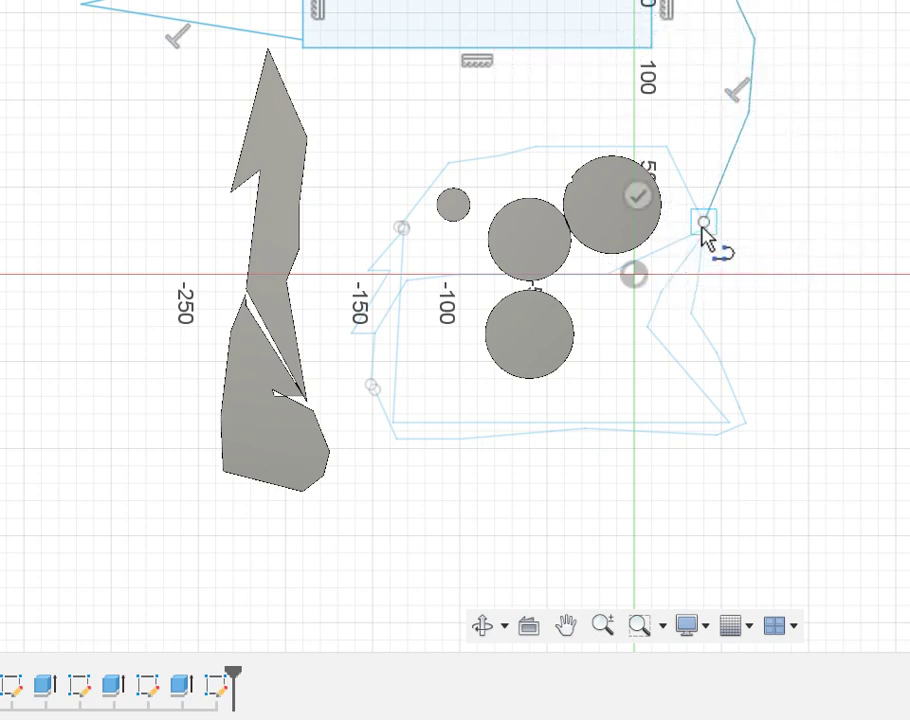
pyautogui.click(600, 272)
pyautogui.click(441, 273)
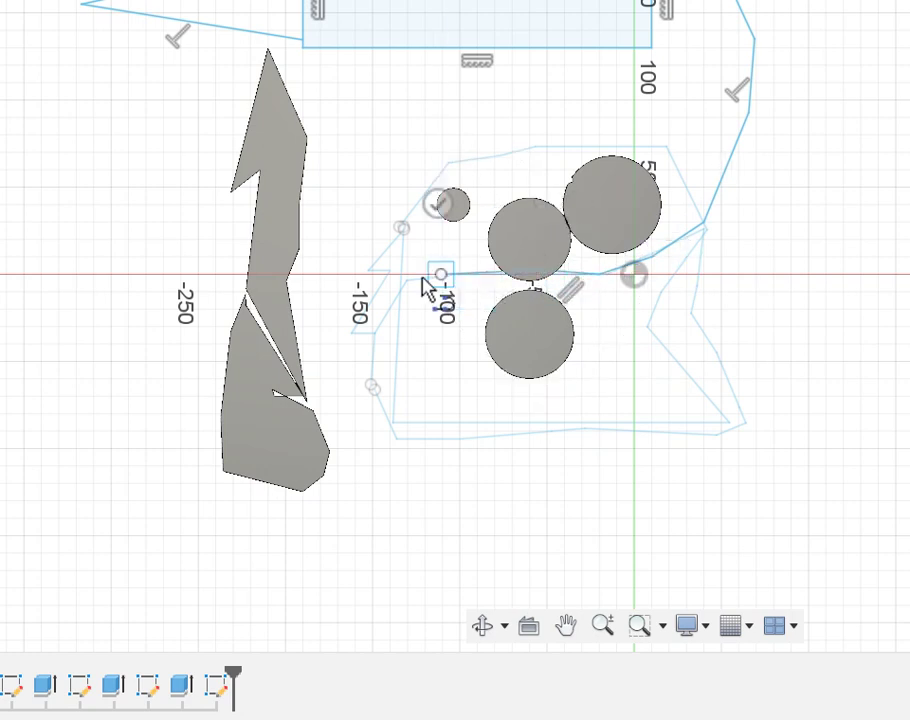
pyautogui.click(365, 270)
pyautogui.click(400, 213)
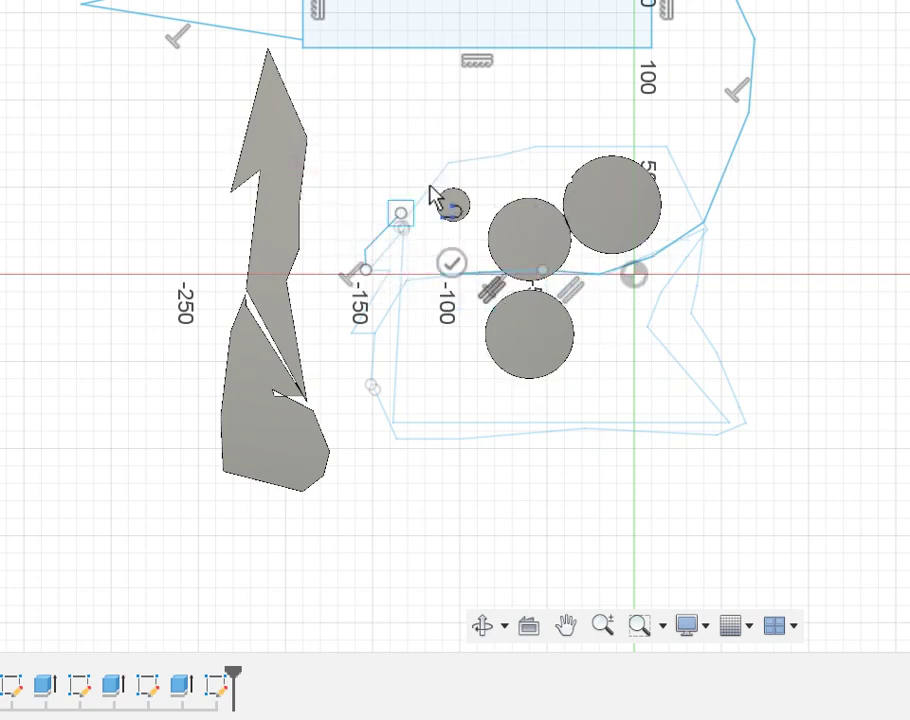
pyautogui.click(500, 153)
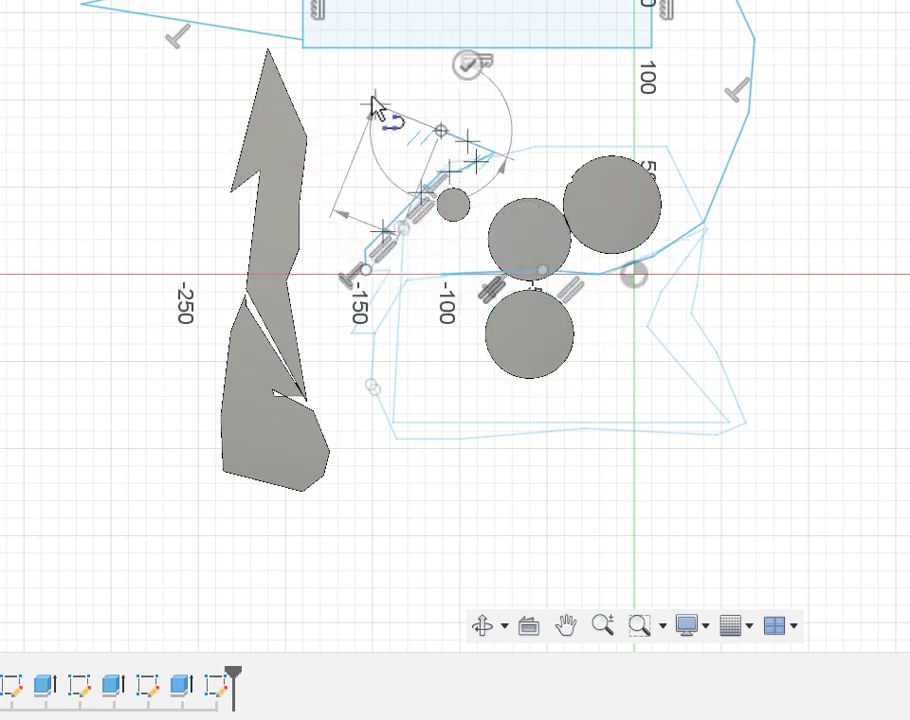
pyautogui.click(294, 40)
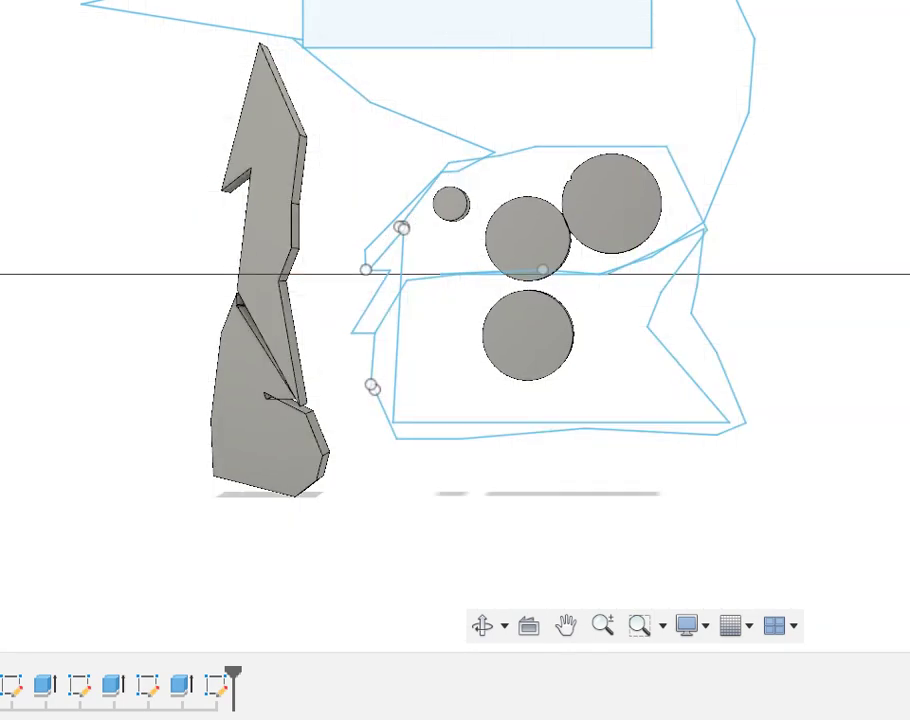
# Step: Select the long rectangle profile and extrude it, entering a 20 mm distance
pyautogui.click(252, 142)
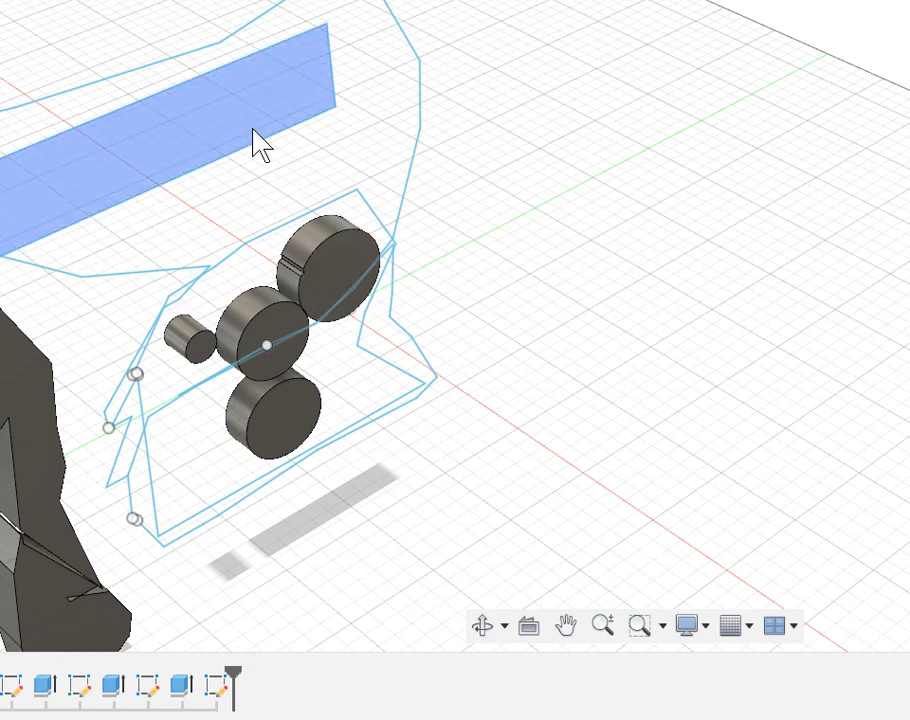
pyautogui.press('e')
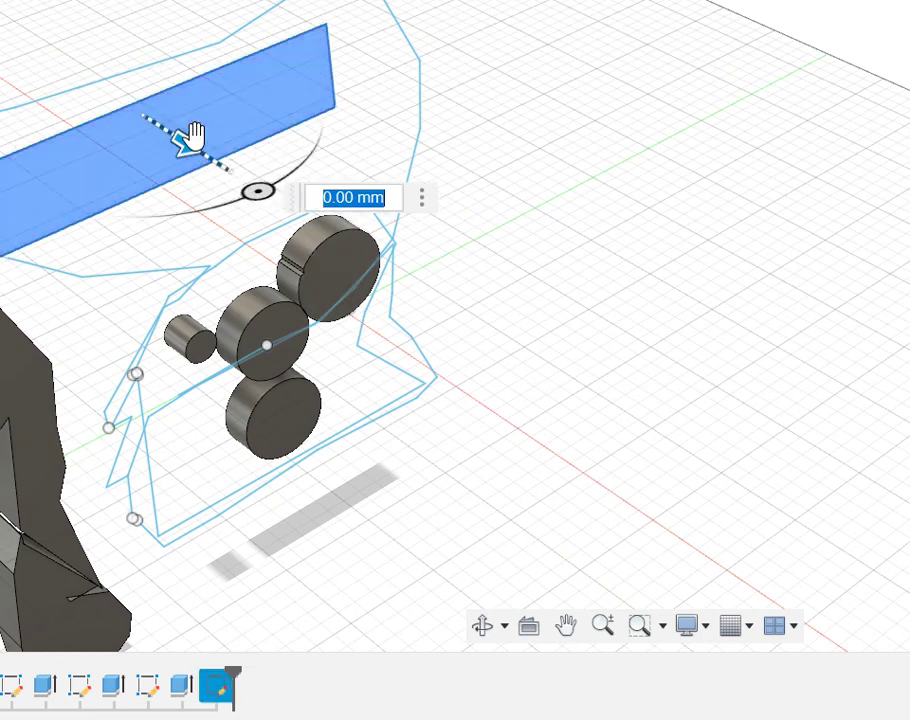
pyautogui.moveTo(193, 138); pyautogui.dragTo(258, 230)
pyautogui.click(483, 248)
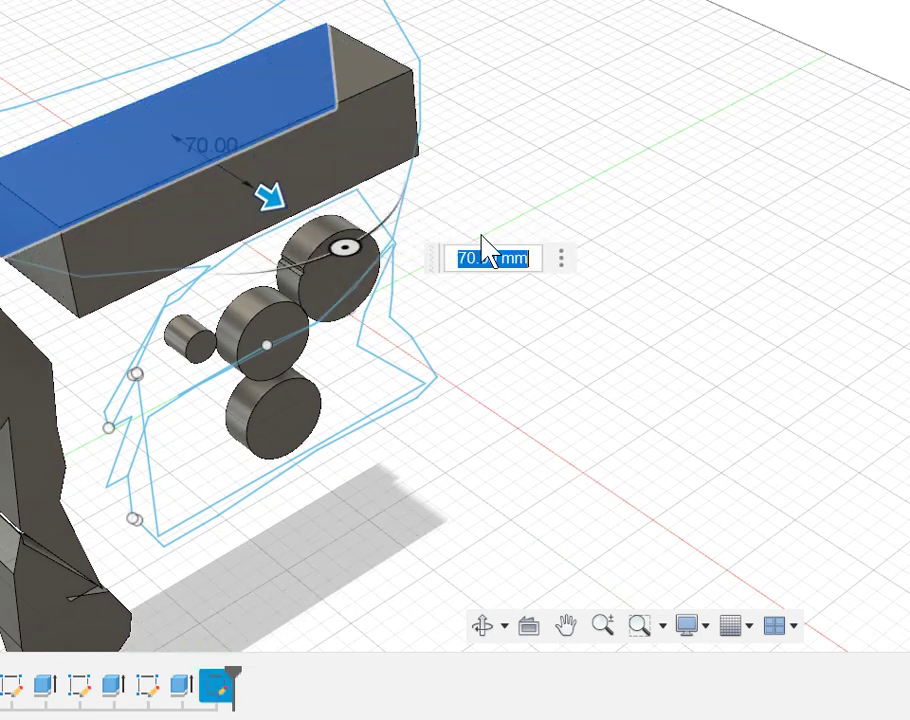
pyautogui.write('20')
pyautogui.press('Return')
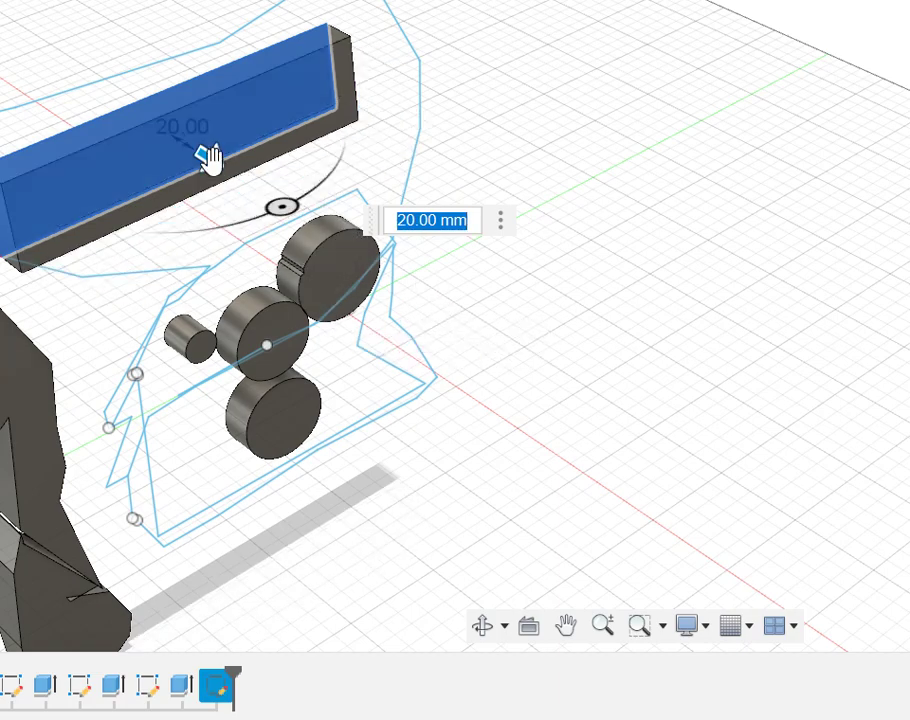
# Step: Extend the extrusion to 90 mm, commit it, and start a sketch on an origin plane
pyautogui.moveTo(210, 158); pyautogui.dragTo(295, 212)
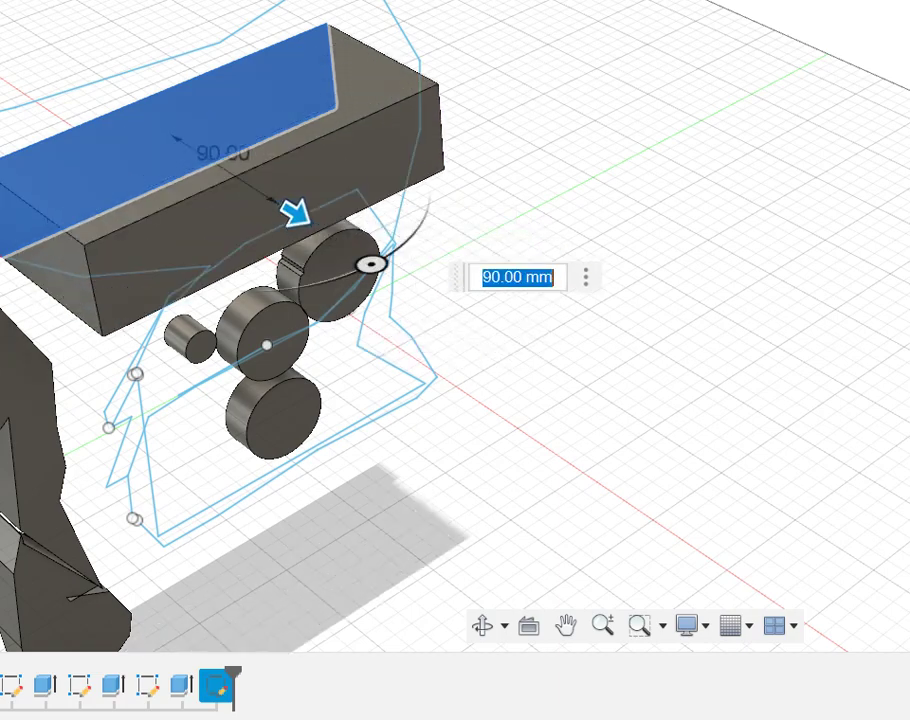
pyautogui.press('Return')
pyautogui.click(443, 240)
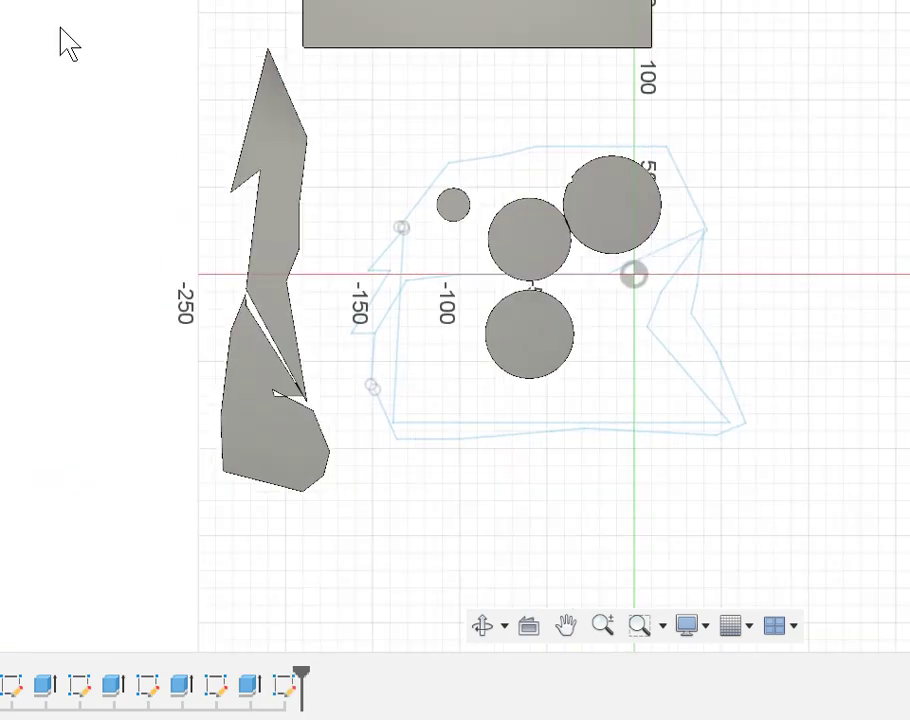
# Step: Draw the first angled line of the outline below the existing shapes
pyautogui.click(302, 536)
pyautogui.click(425, 484)
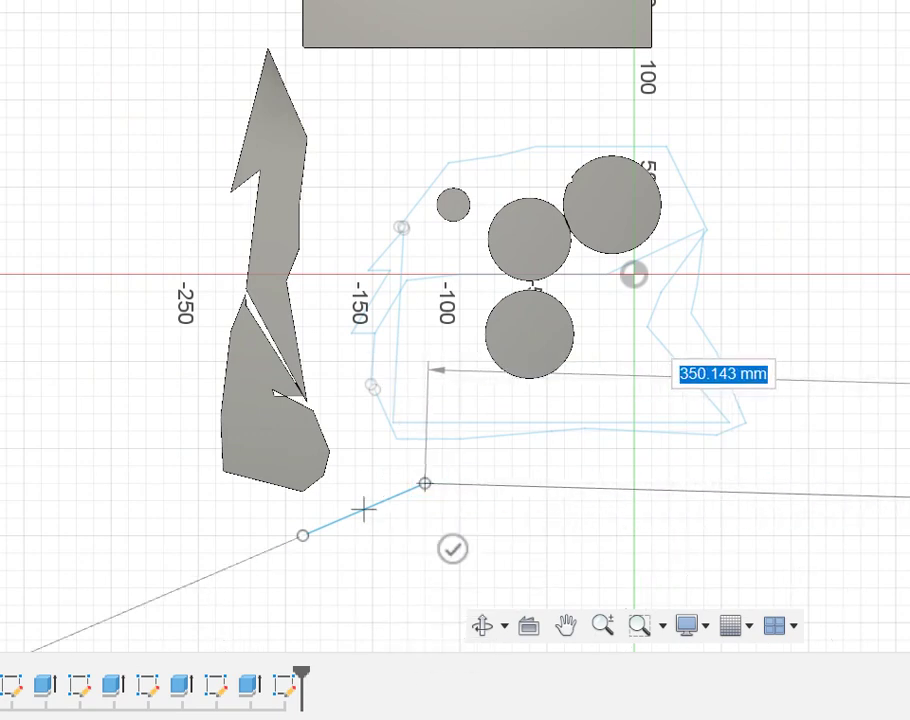
pyautogui.press('Return')
pyautogui.press('Escape')
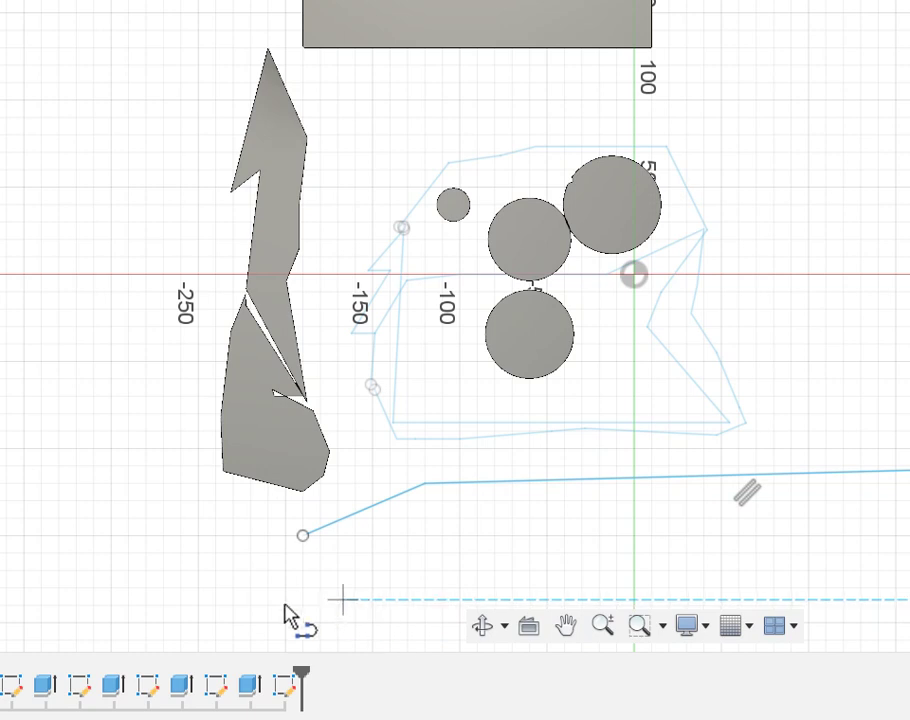
# Step: Close the outline with lower-left lines, then draw a small rectangle inside it
pyautogui.click(217, 600)
pyautogui.click(300, 536)
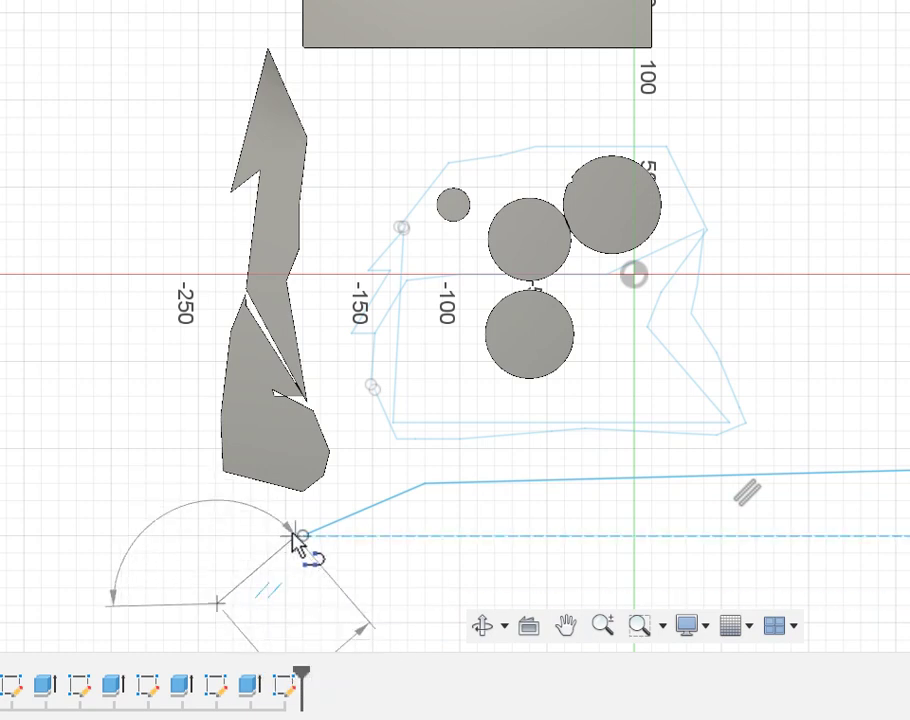
pyautogui.click(219, 603)
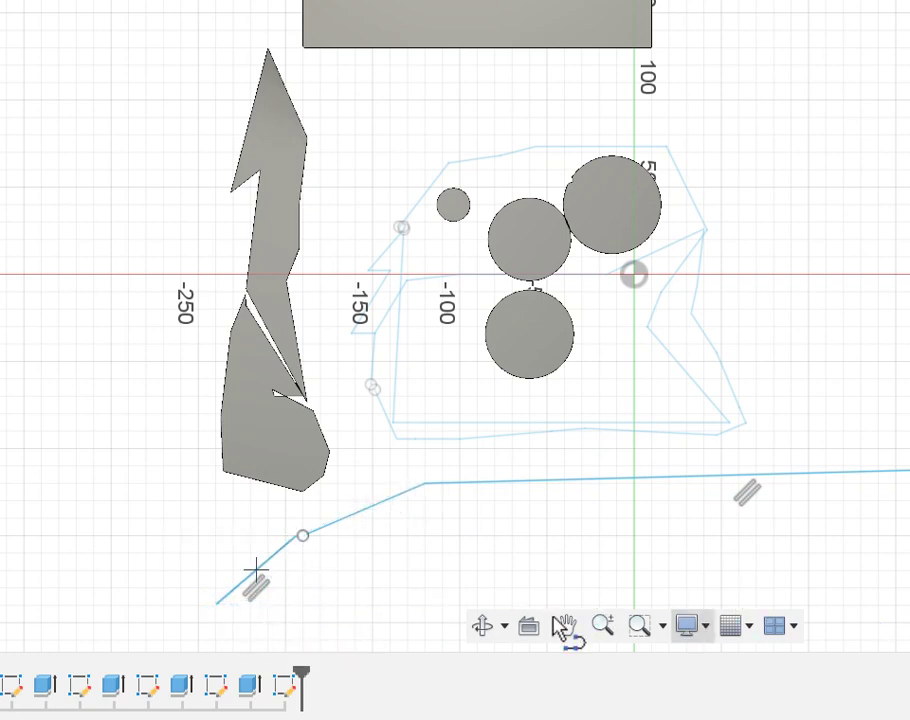
pyautogui.click(210, 608)
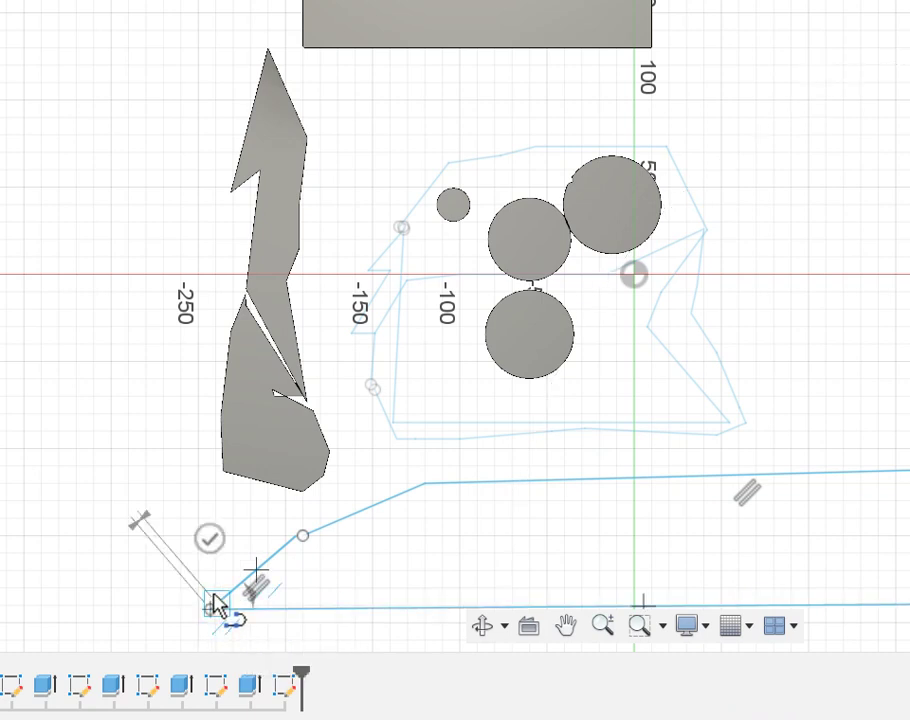
pyautogui.press('Escape')
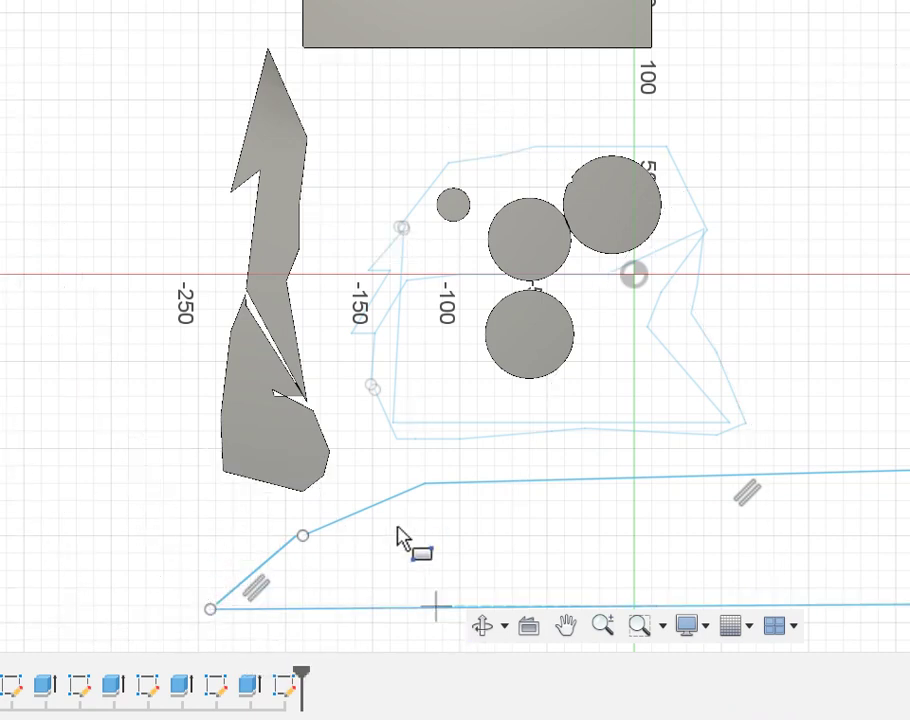
pyautogui.click(397, 528)
pyautogui.click(583, 571)
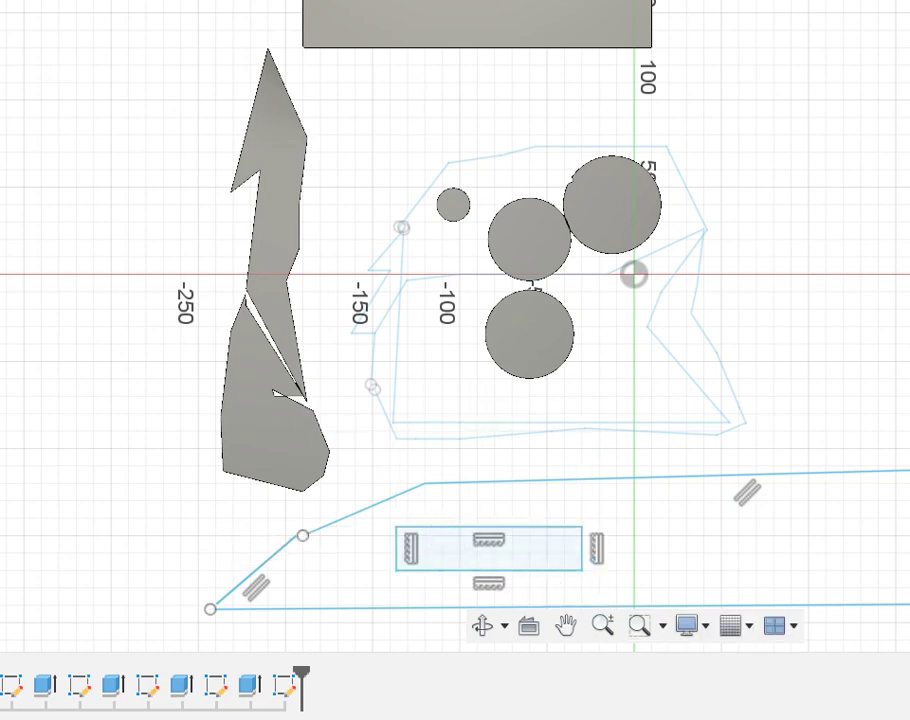
# Step: Extrude the small rectangle 20 mm into a thin solid bar
pyautogui.press('e')
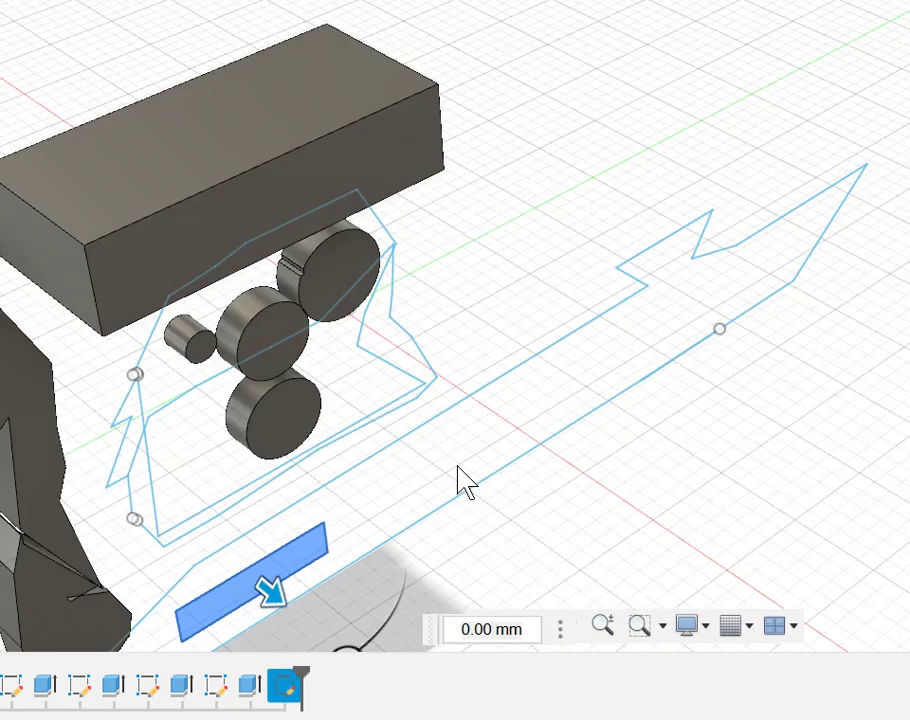
pyautogui.moveTo(275, 591); pyautogui.dragTo(290, 613)
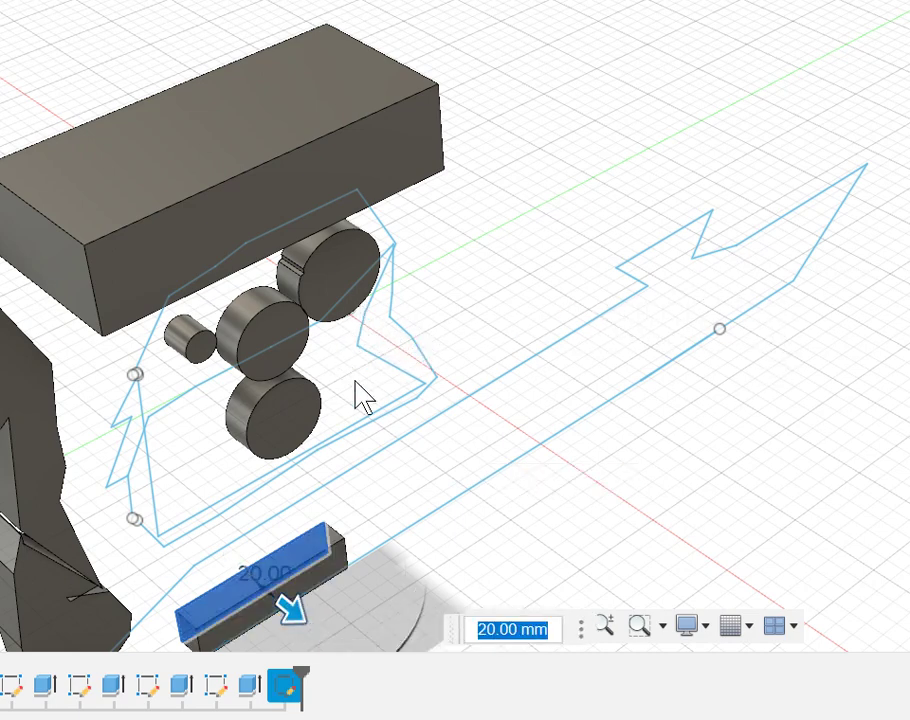
pyautogui.scroll(-5, 384, 410)
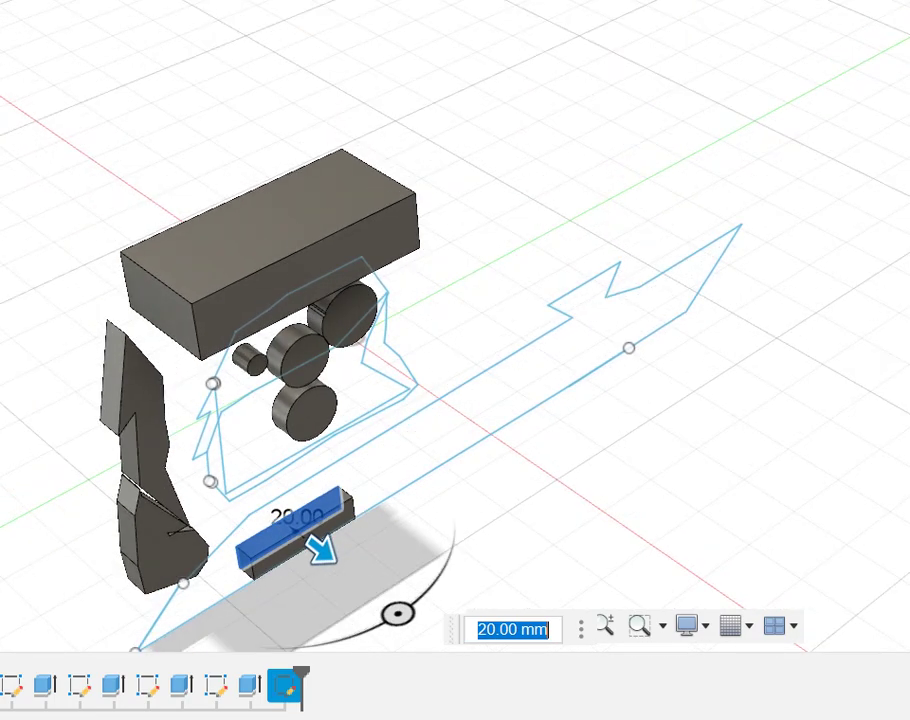
pyautogui.press('Return')
# Step: Place a hole on the block's front face, adjust its offsets from the top edge, then cancel it
pyautogui.press('h')
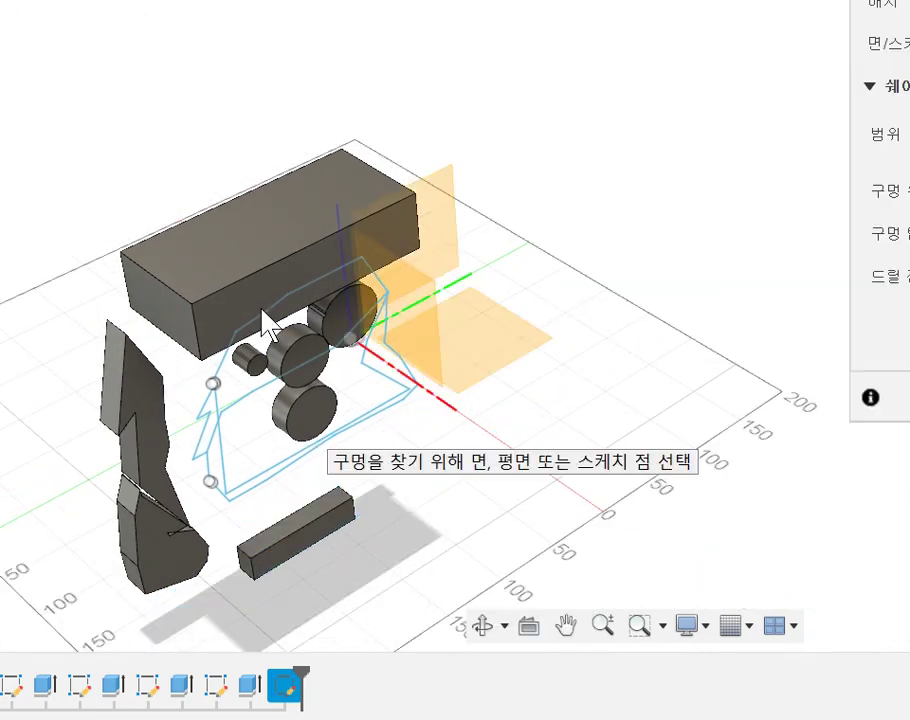
pyautogui.click(252, 288)
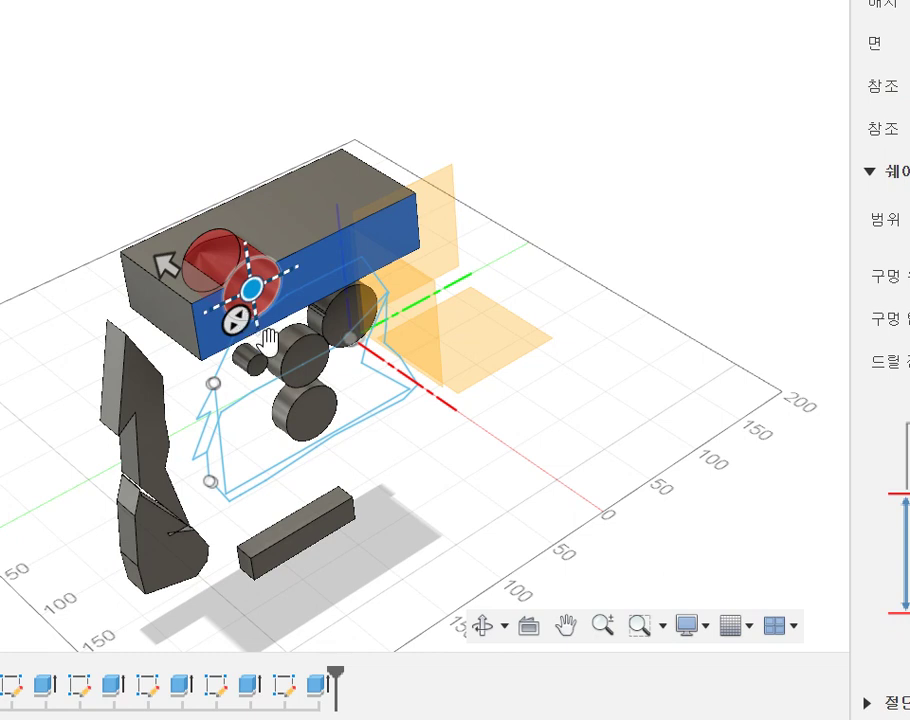
pyautogui.click(248, 306)
pyautogui.press('Tab')
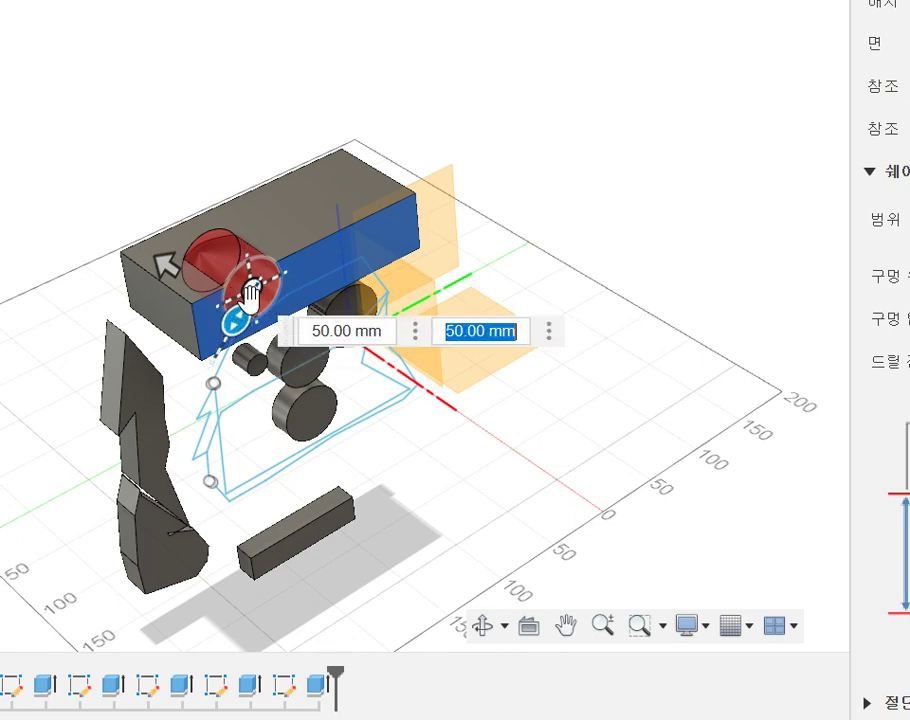
pyautogui.moveTo(250, 293); pyautogui.dragTo(352, 398)
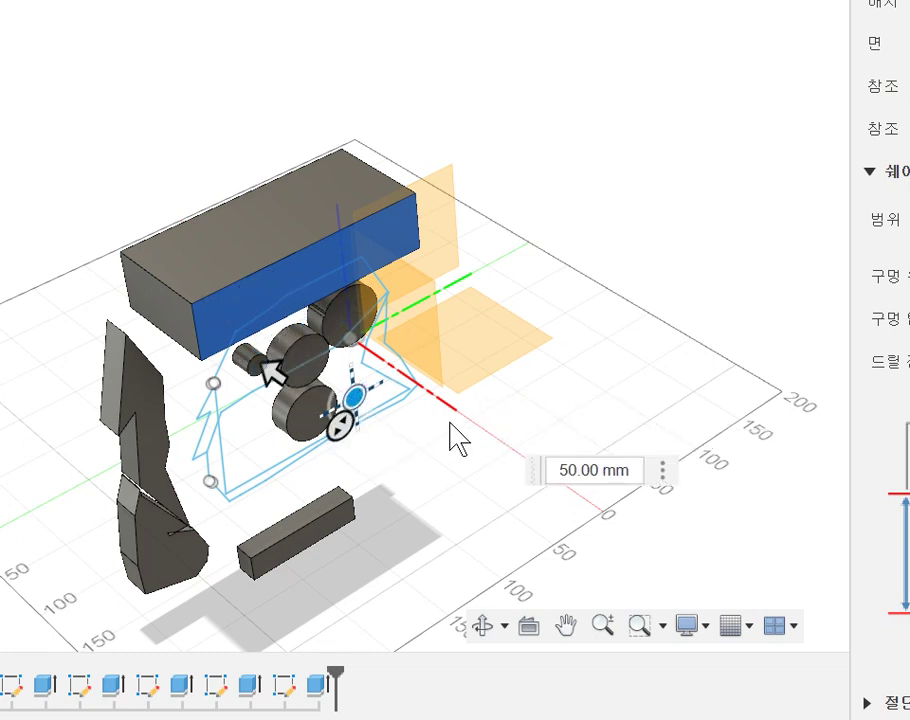
pyautogui.click(319, 278)
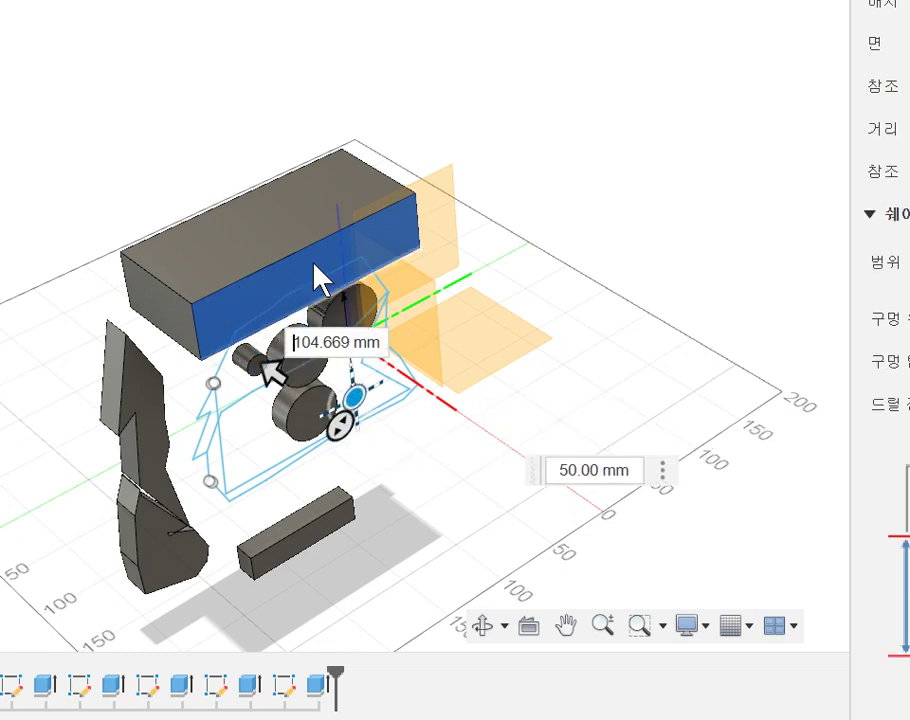
pyautogui.press('Escape')
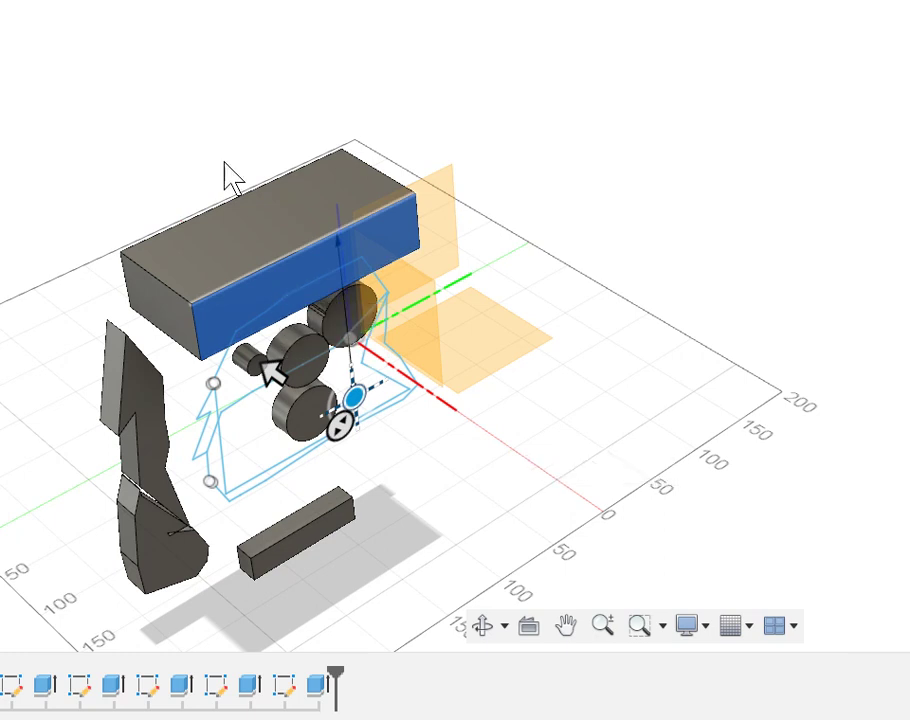
# Step: Retry a hole on the block with a typed depth, cancel it, and pick an origin plane for a new sketch
pyautogui.click(280, 232)
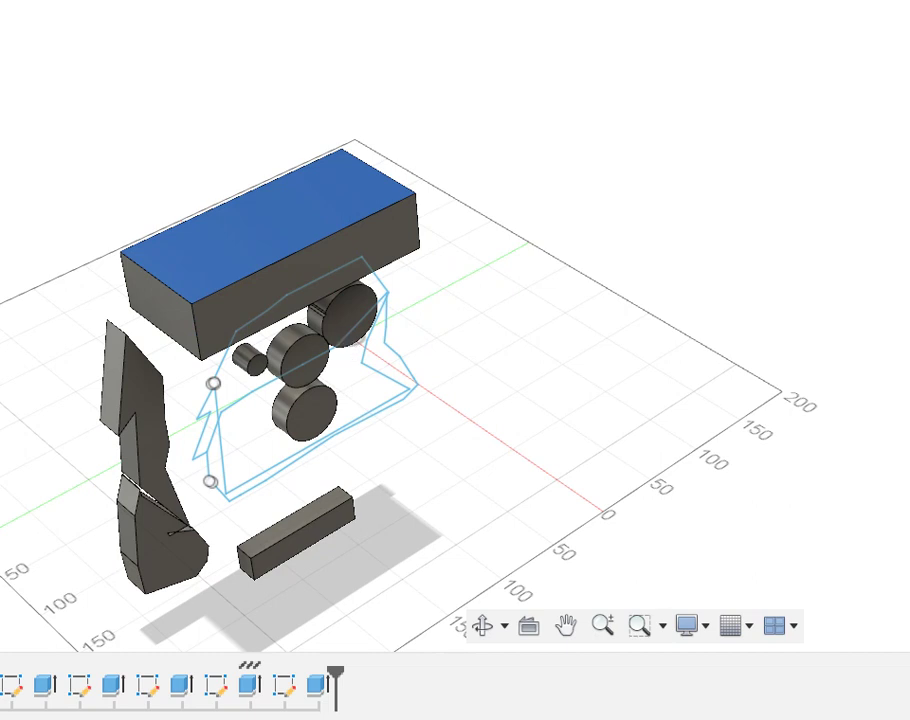
pyautogui.press('h')
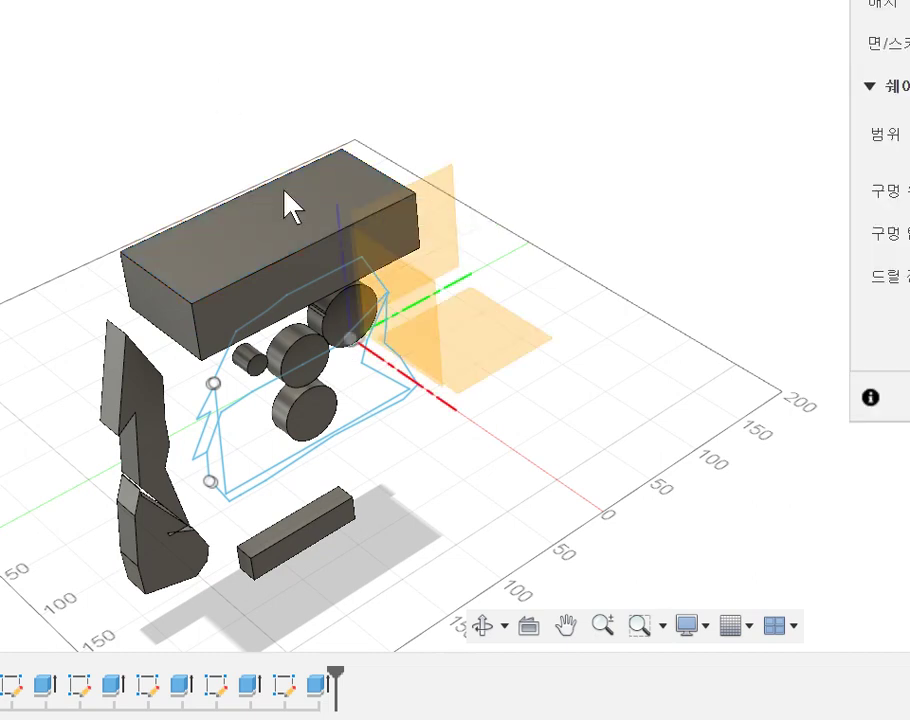
pyautogui.click(322, 305)
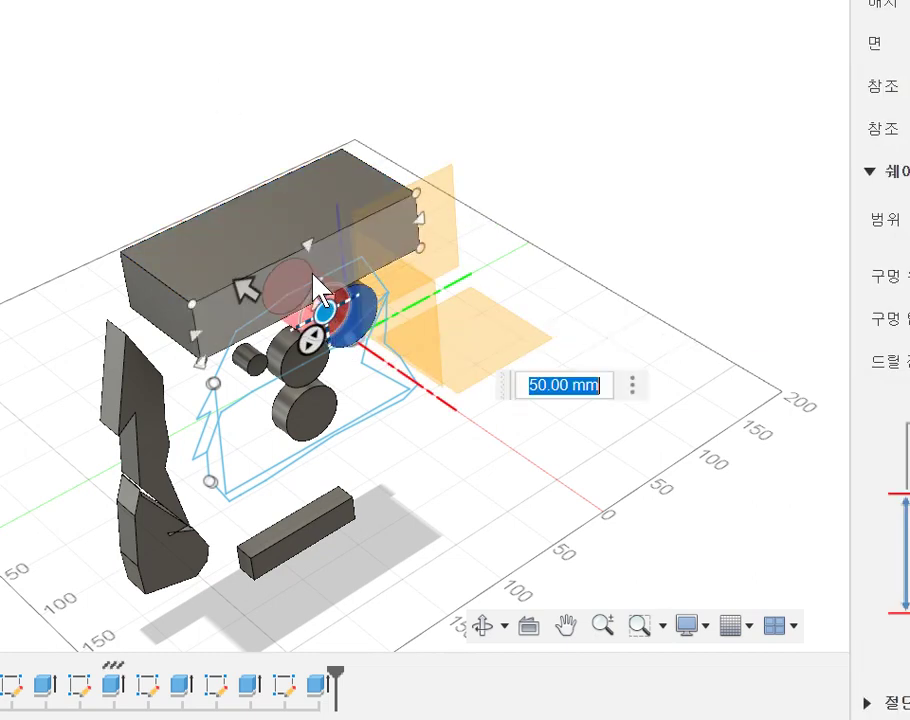
pyautogui.click(313, 272)
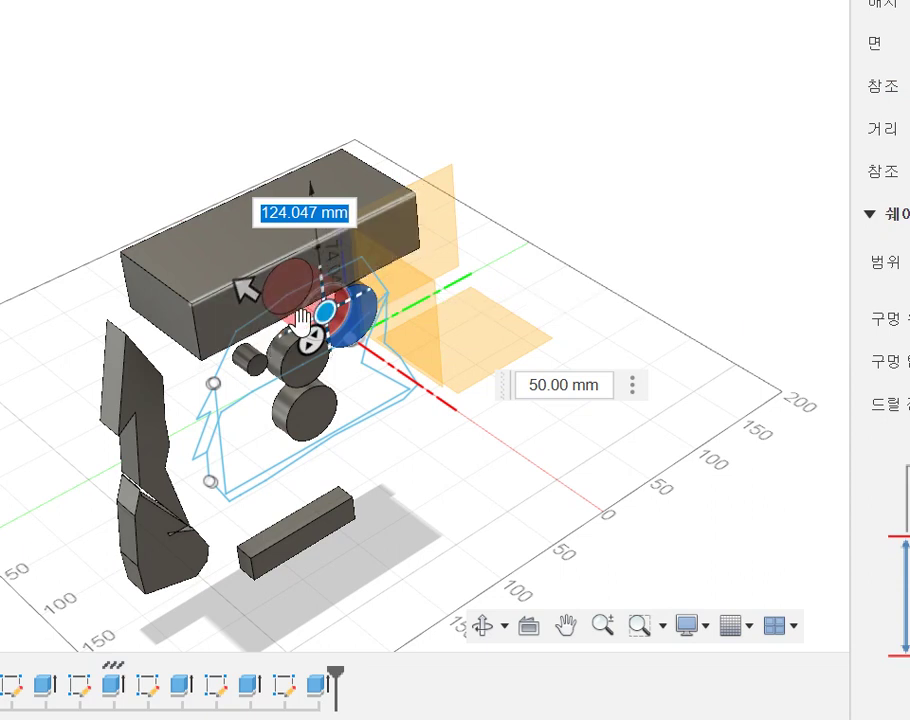
pyautogui.moveTo(246, 288); pyautogui.dragTo(82, 147)
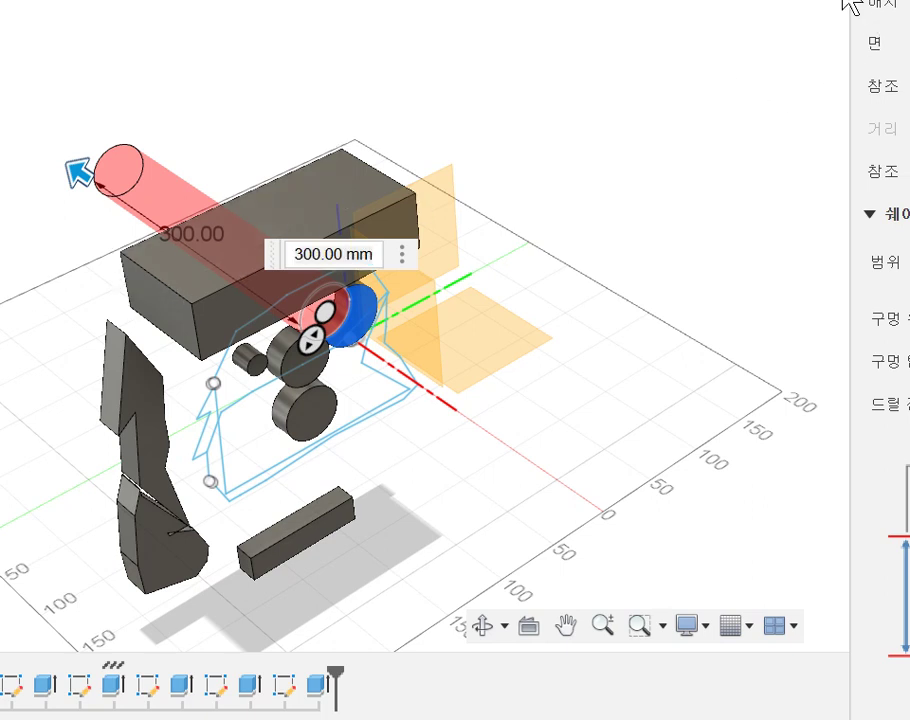
pyautogui.write('20')
pyautogui.press('Return')
pyautogui.write('0')
pyautogui.press('Return')
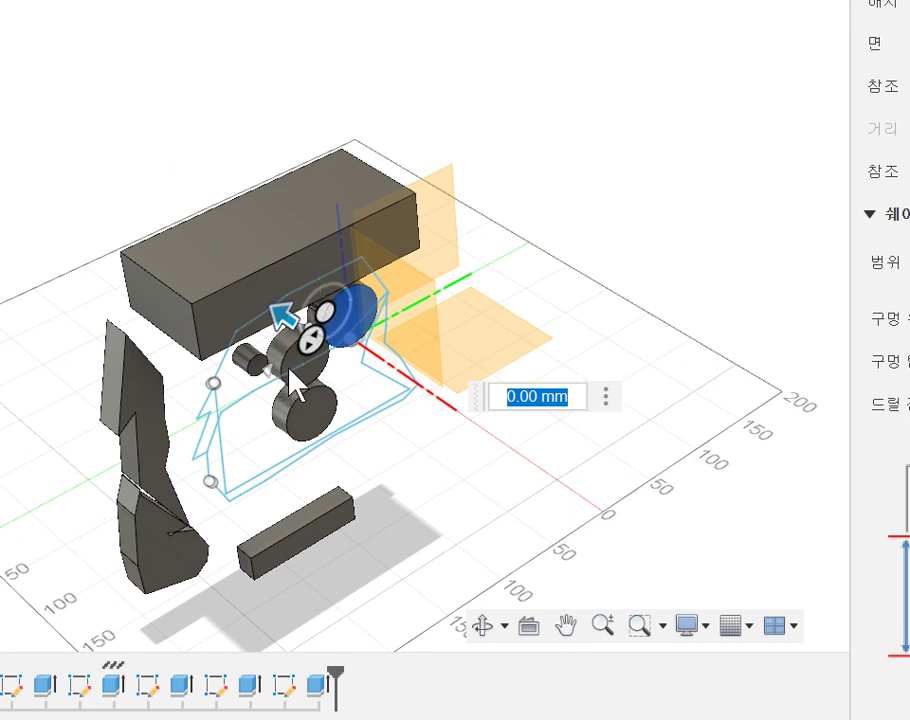
pyautogui.press('Escape')
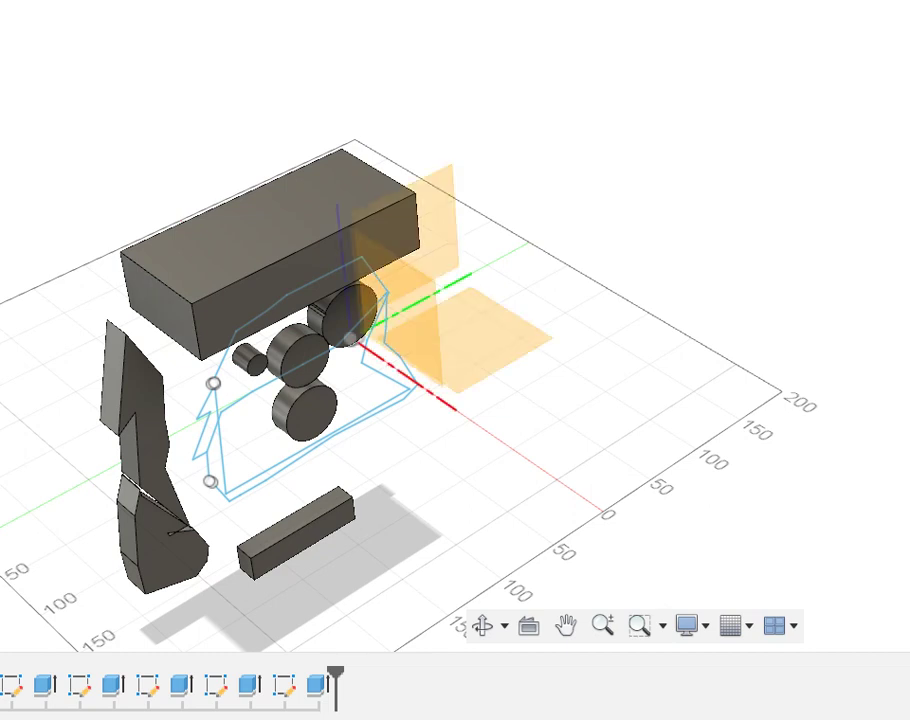
pyautogui.click(388, 245)
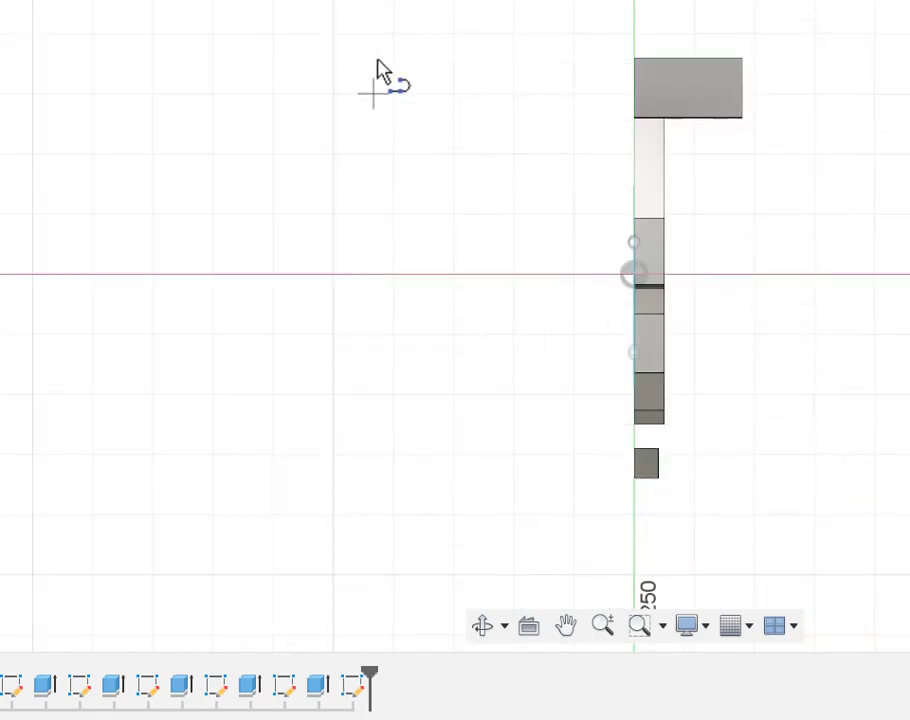
# Step: Draw the left jagged points of the branched outline up to the top corners of the central stem
pyautogui.click(55, 264)
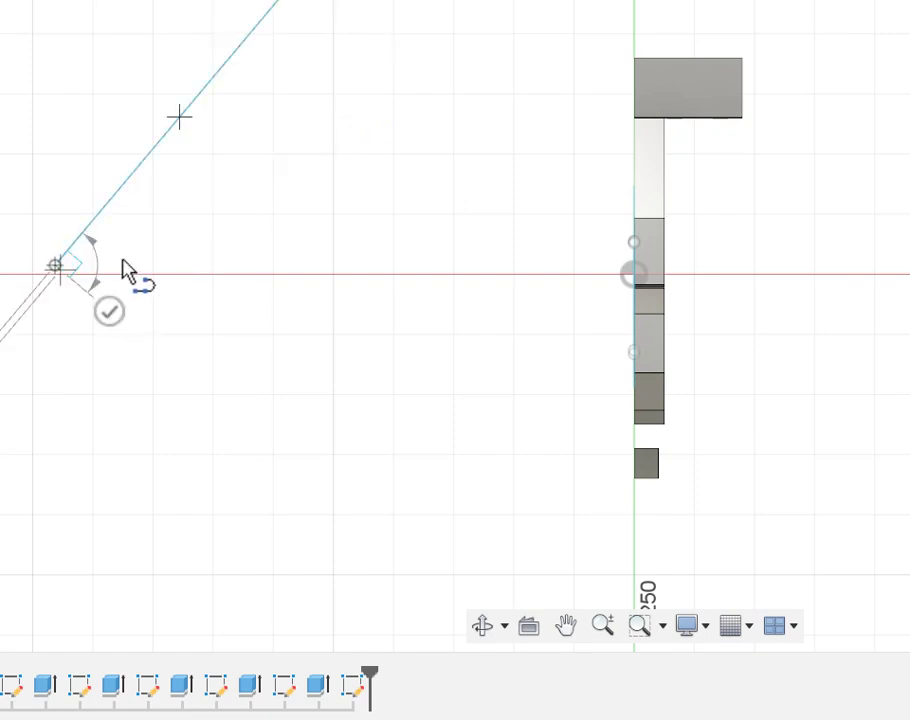
pyautogui.click(234, 238)
pyautogui.click(106, 422)
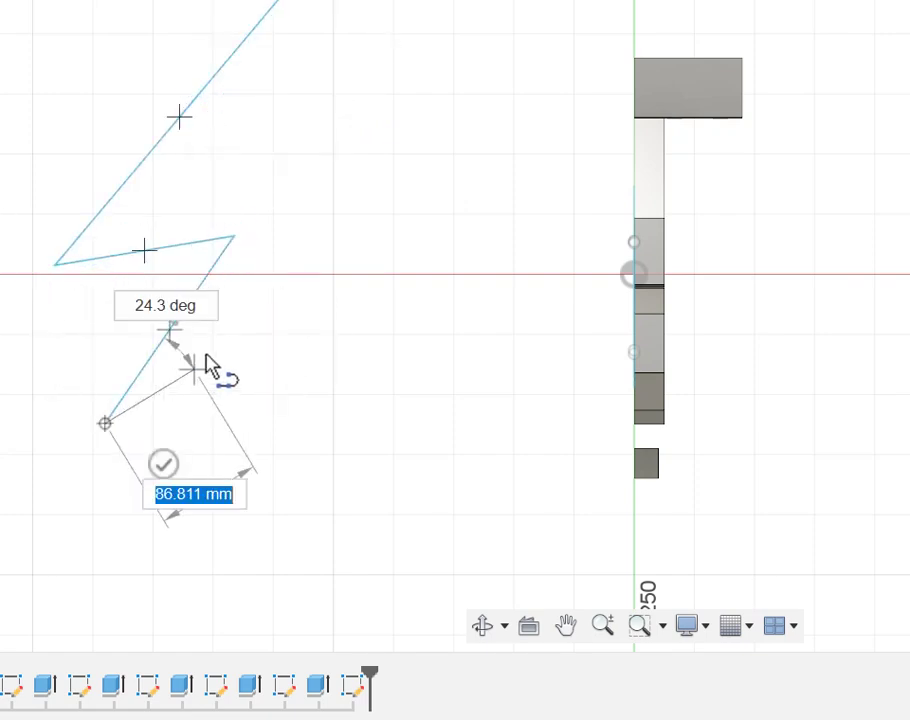
pyautogui.click(218, 343)
pyautogui.click(282, 250)
pyautogui.click(292, 170)
pyautogui.click(347, 176)
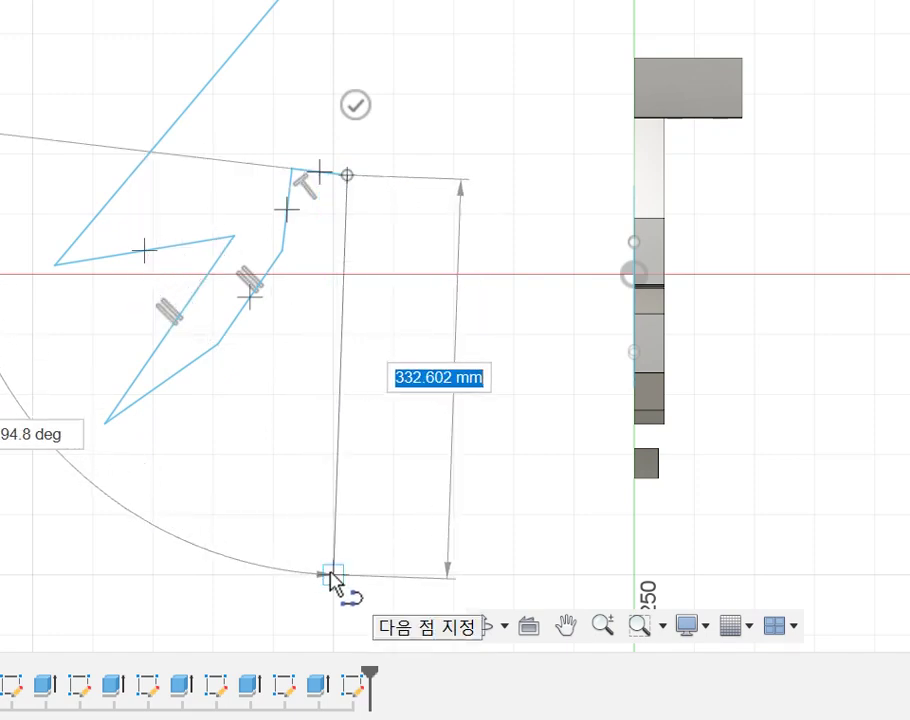
# Step: Draw the stem down and across, trace the right branch back up, and close the outline at its start
pyautogui.click(347, 576)
pyautogui.click(452, 577)
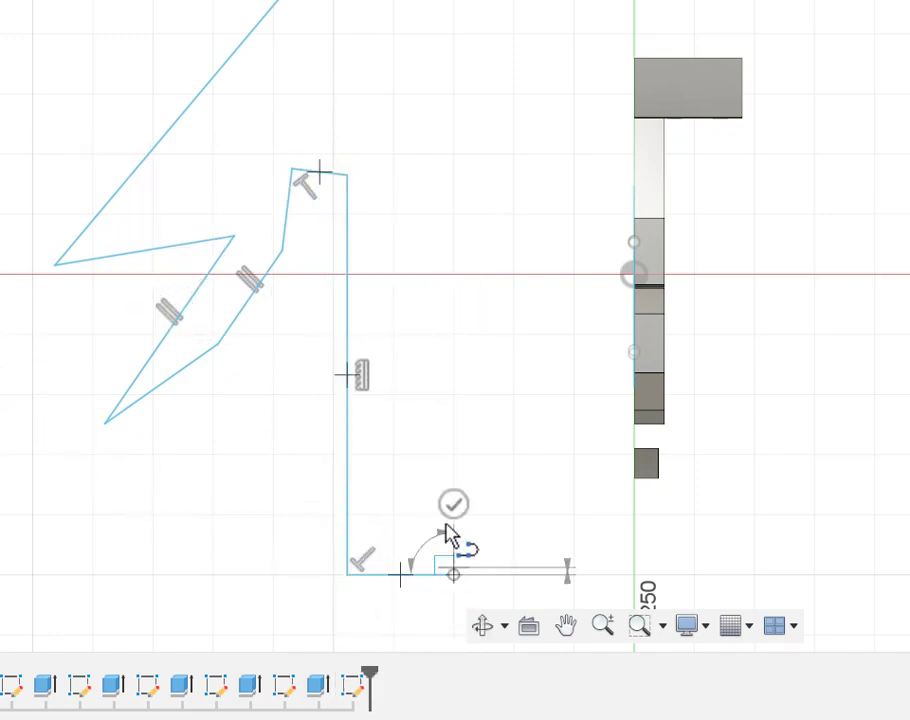
pyautogui.click(453, 319)
pyautogui.click(504, 386)
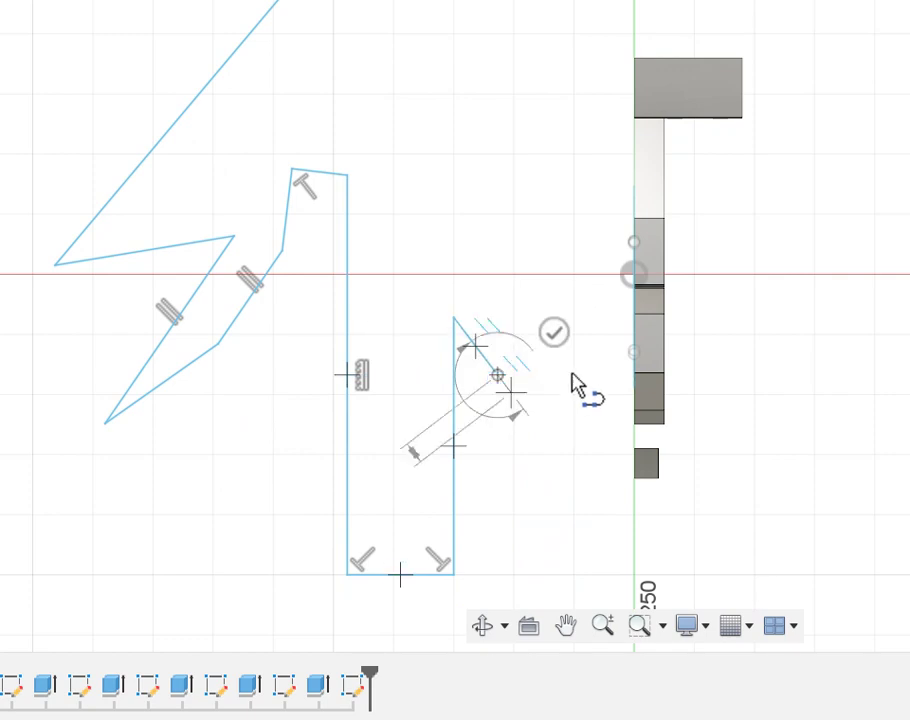
pyautogui.click(561, 400)
pyautogui.click(571, 355)
pyautogui.click(537, 260)
pyautogui.click(455, 180)
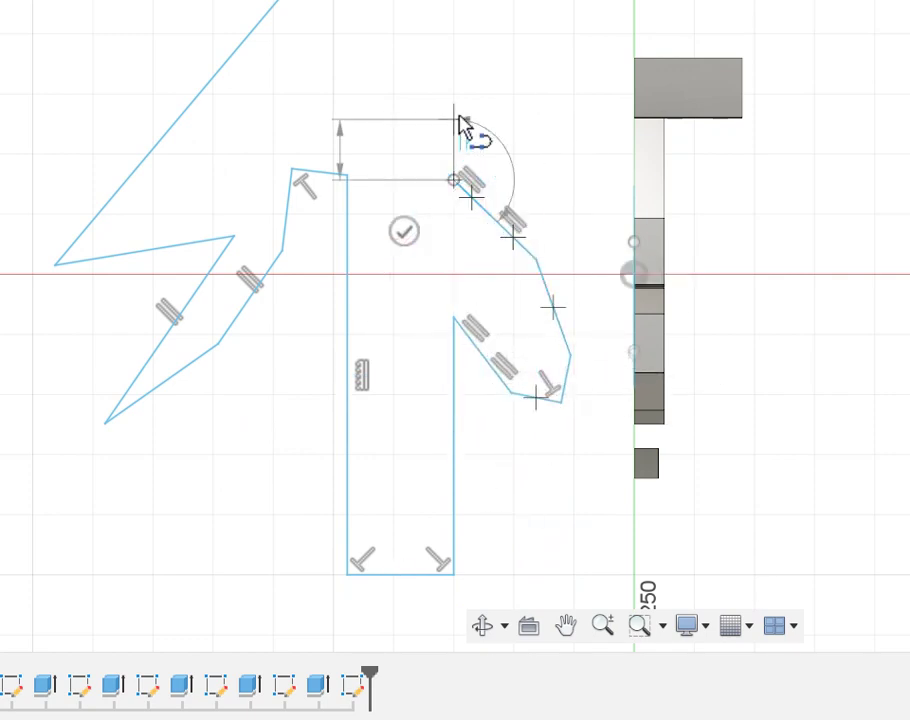
pyautogui.click(453, 118)
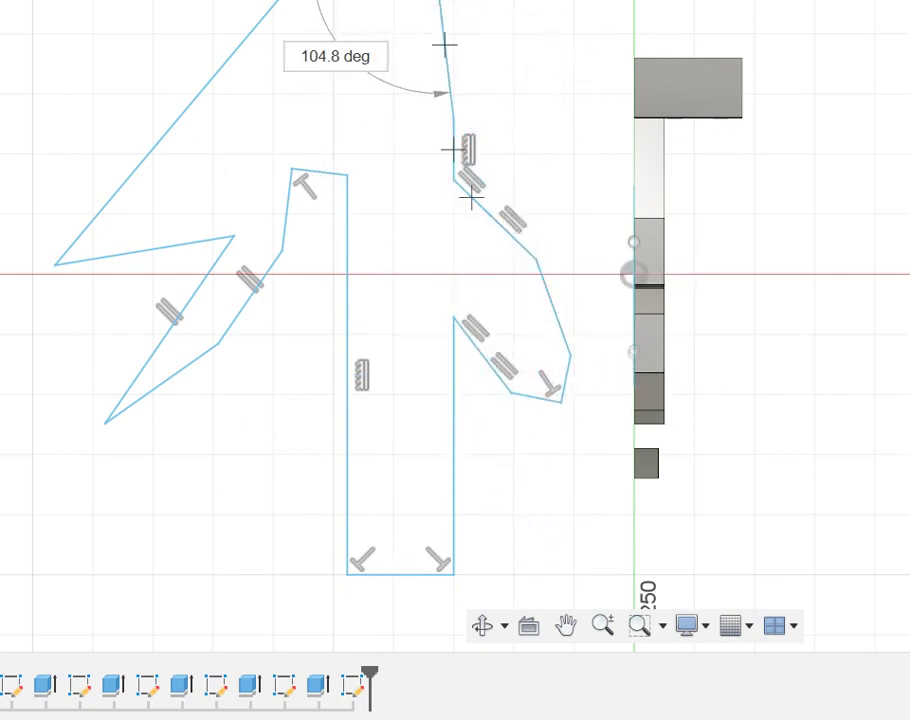
pyautogui.click(450, 2)
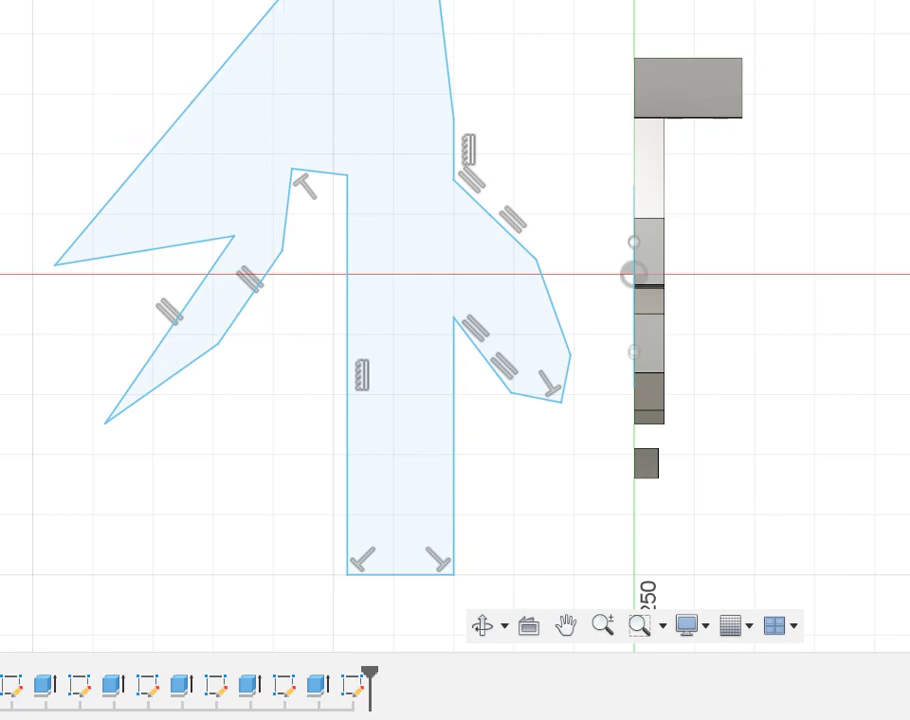
# Step: Extrude the branched arrow outline 100 mm tall and start a sketch on the floor plane
pyautogui.keyDown('shift'); pyautogui.moveTo(420, 150); pyautogui.dragTo(203, 166, button='middle'); pyautogui.keyUp('shift')
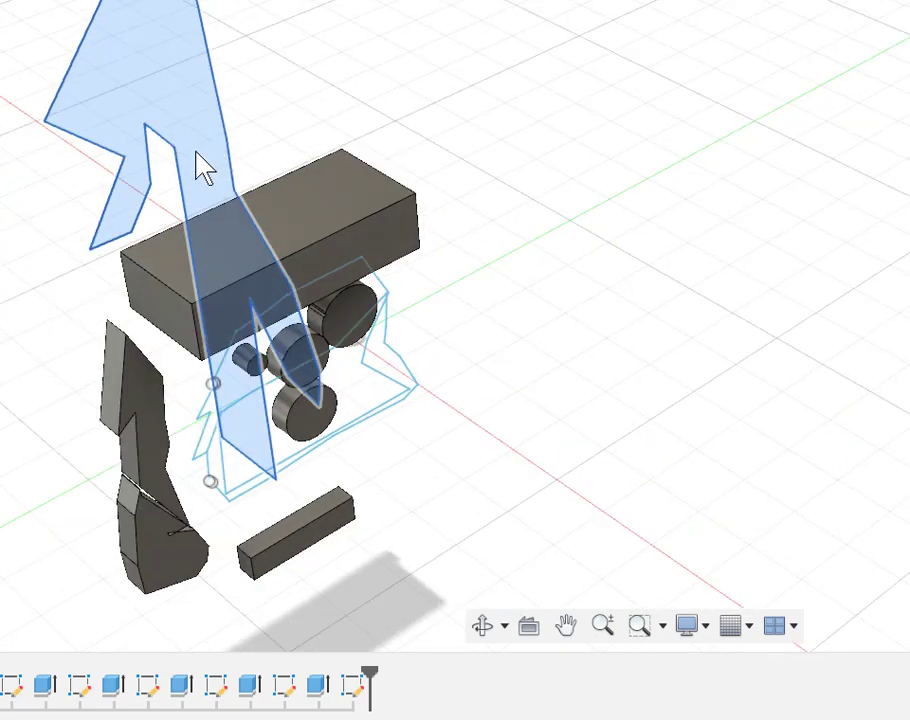
pyautogui.press('e')
pyautogui.press('e')
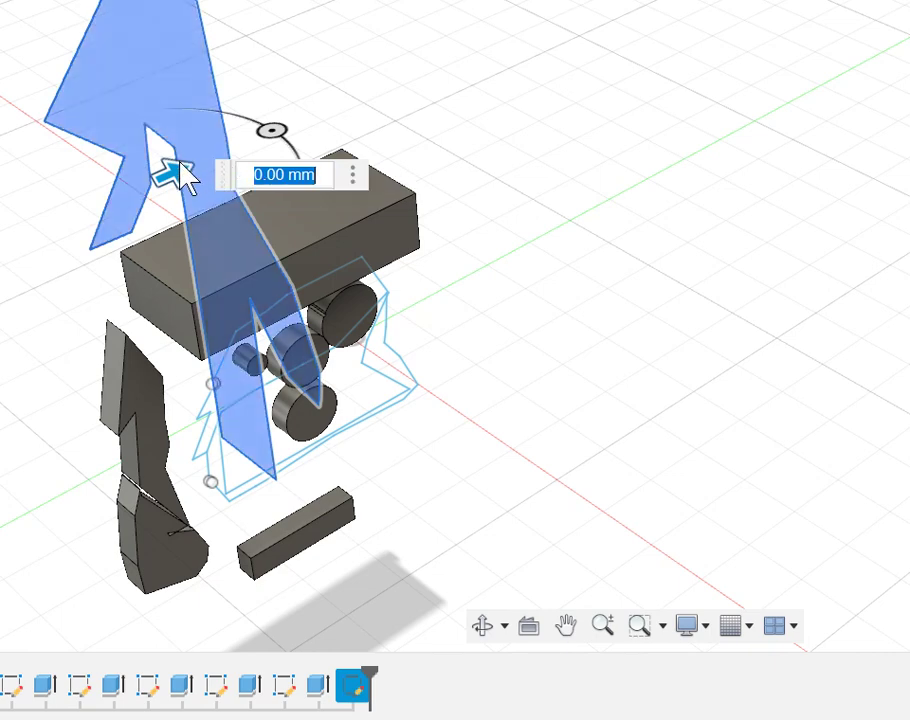
pyautogui.moveTo(183, 175); pyautogui.dragTo(265, 148)
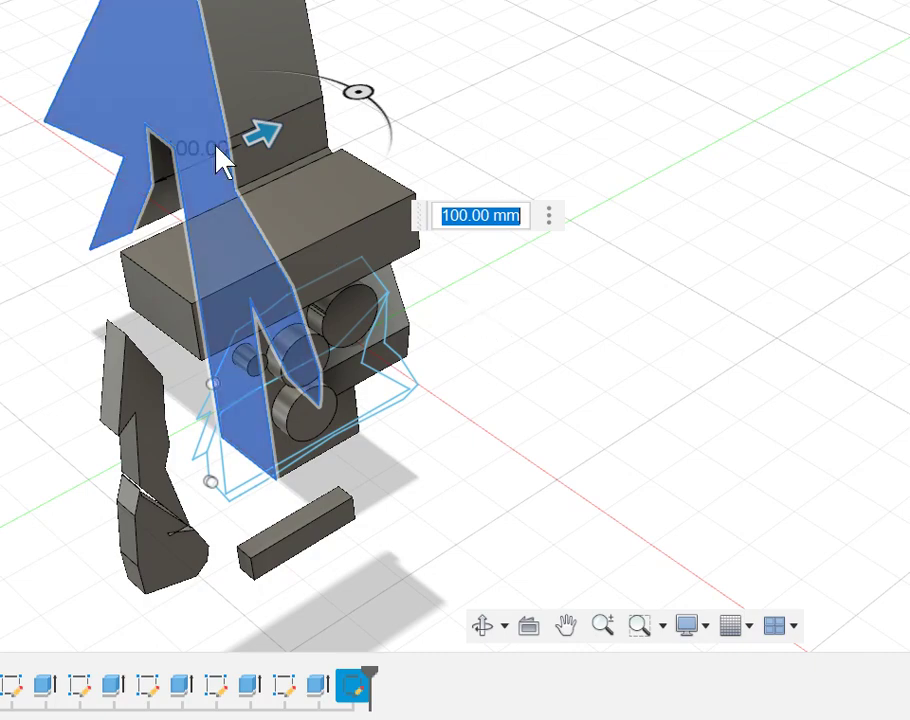
pyautogui.press('Return')
pyautogui.click(381, 322)
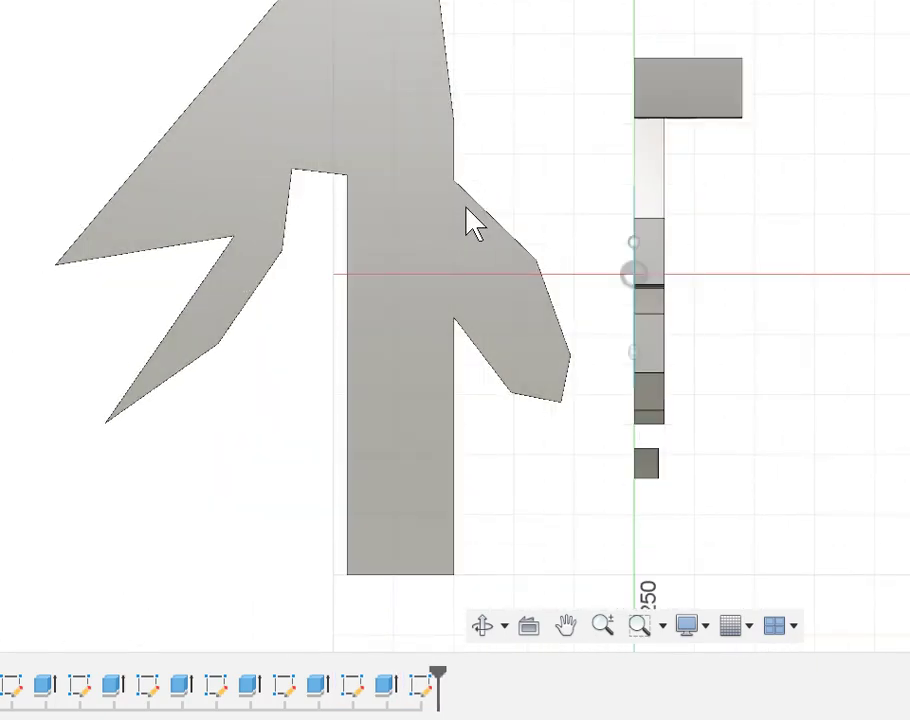
# Step: Draw a four-point jagged line down the left side of the arrow solid, then return to the home view
pyautogui.click(23, 29)
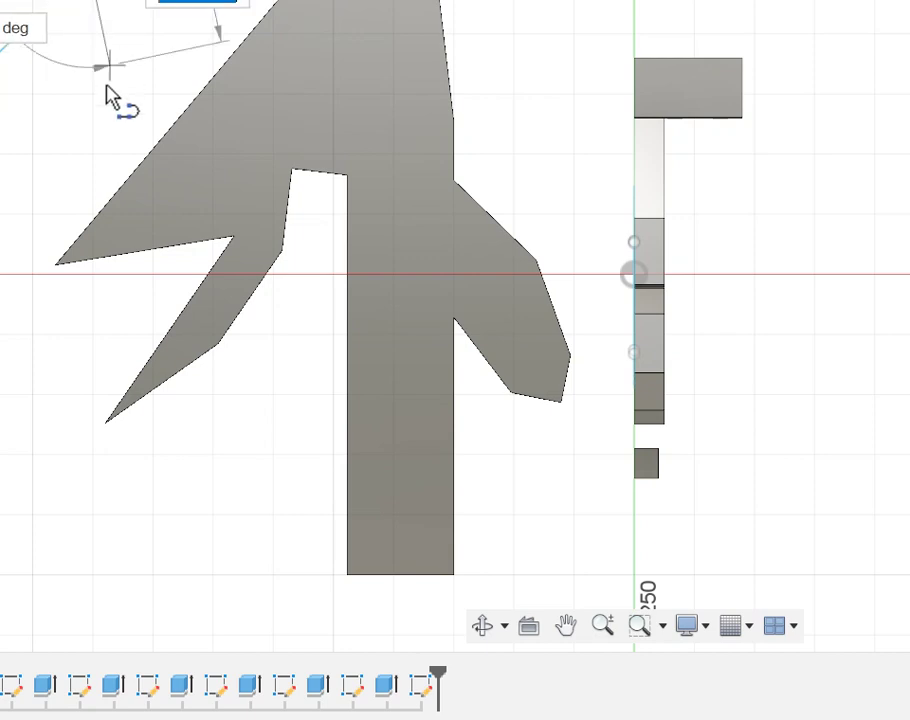
pyautogui.click(100, 78)
pyautogui.click(55, 168)
pyautogui.click(4, 345)
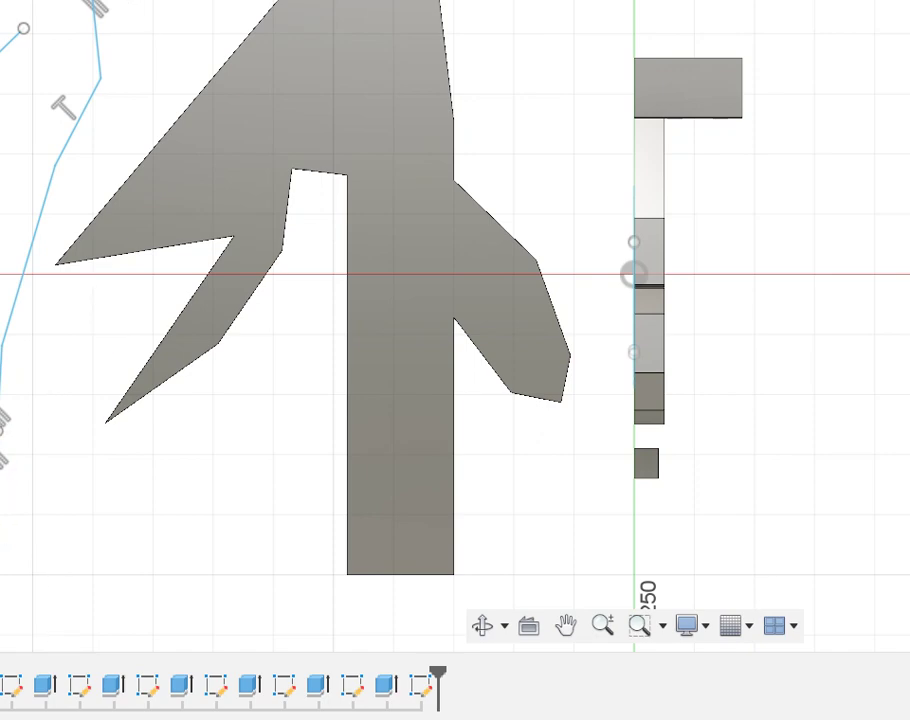
pyautogui.press('F6')
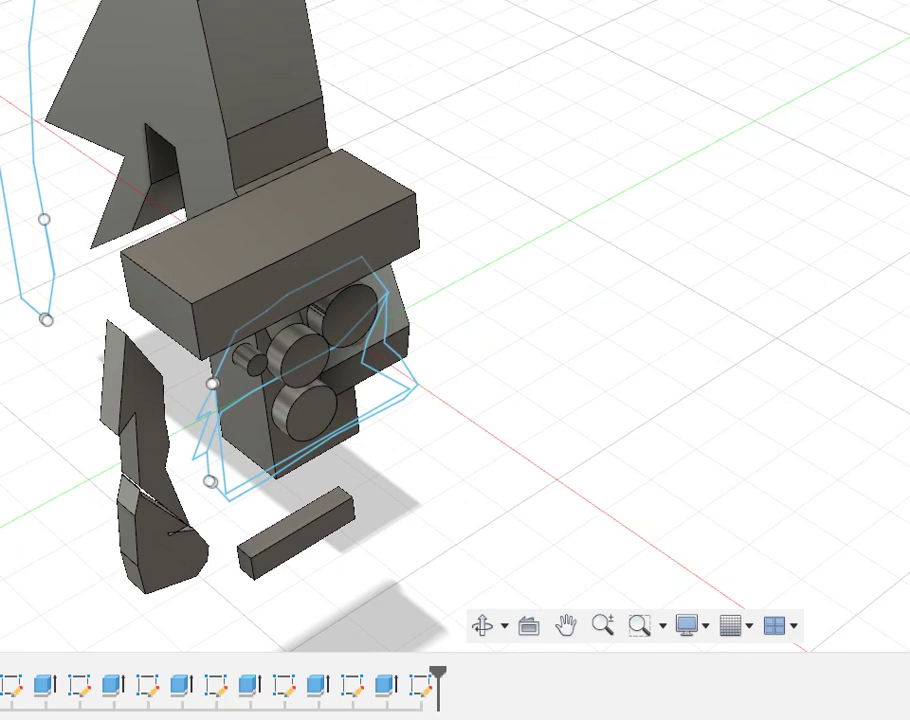
pyautogui.click(209, 79)
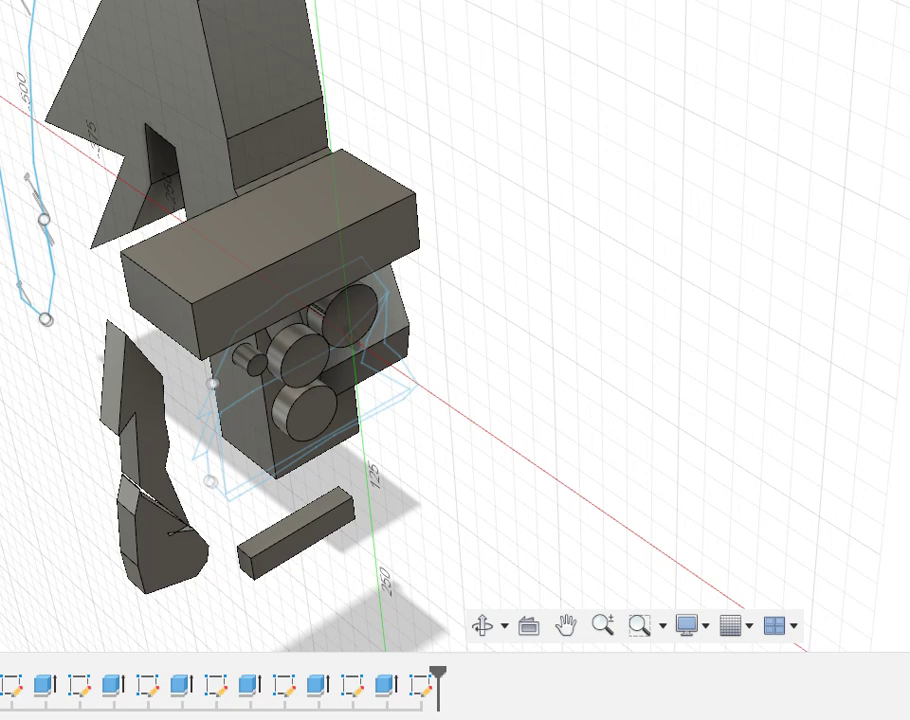
pyautogui.hotkey('ctrl', 'z')
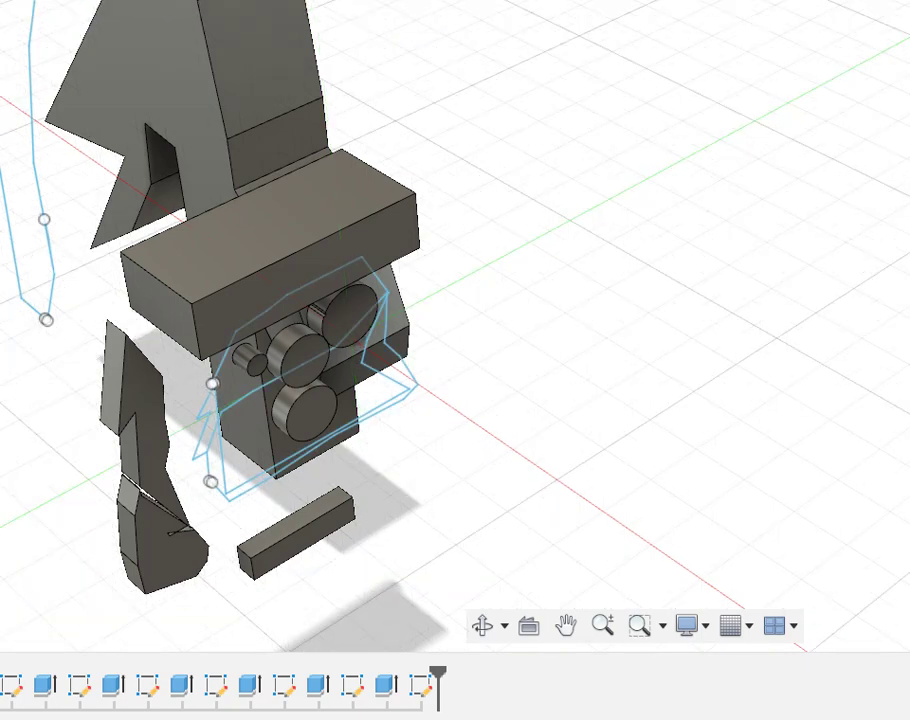
pyautogui.hotkey('ctrl', 'y')
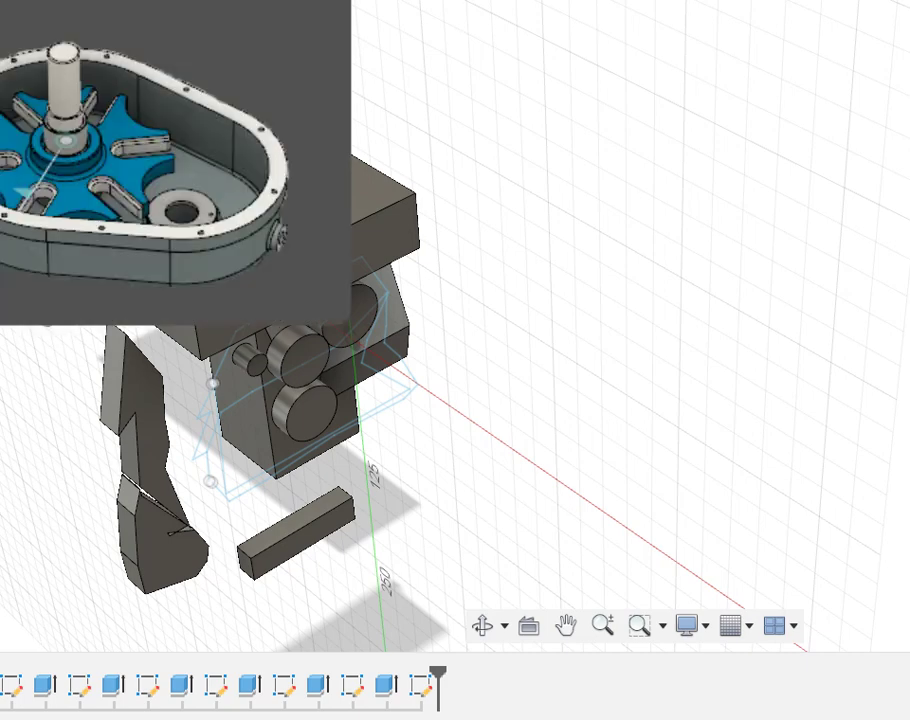
pyautogui.hotkey('ctrl', 'z')
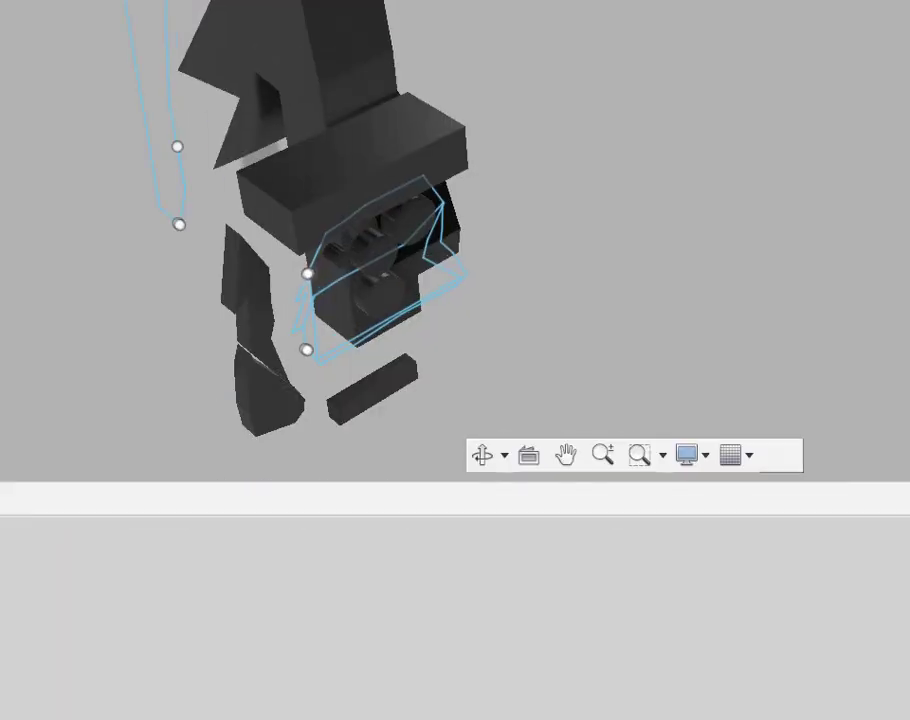
# Step: Select the two sketch lines, attempt a render tool, and dismiss the save-the-design-first notice
pyautogui.click(140, 128)
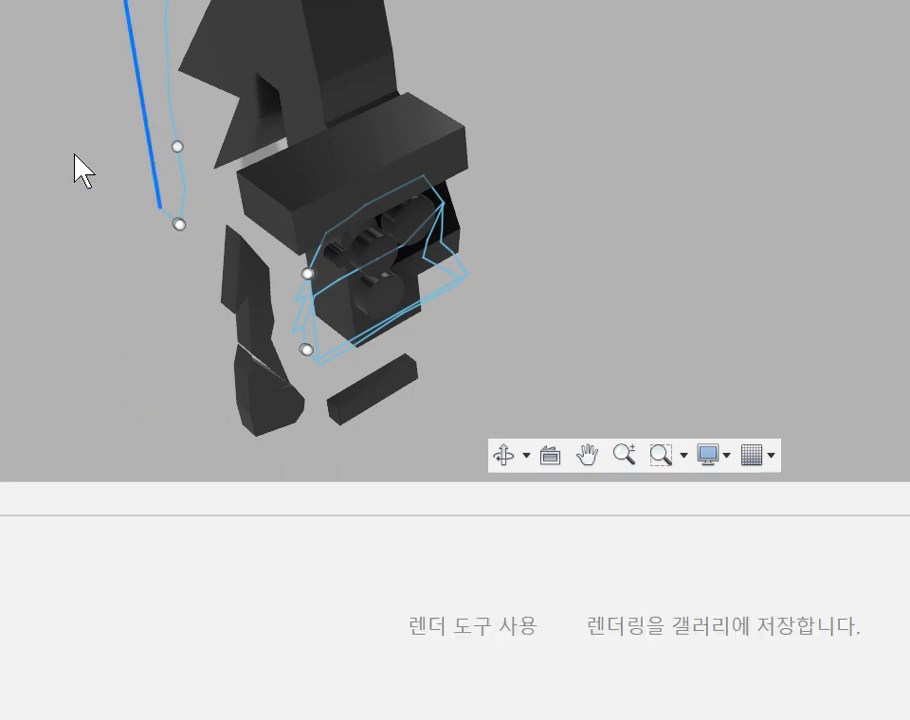
pyautogui.click(170, 120)
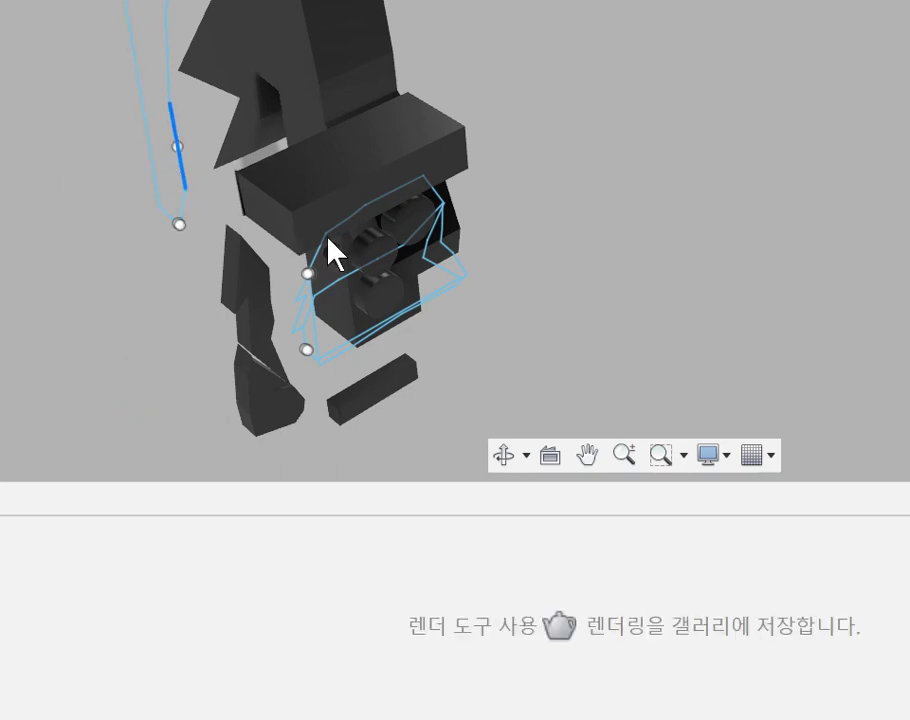
pyautogui.moveTo(531, 285)
pyautogui.mouseDown()
pyautogui.moveTo(385, 282)
pyautogui.moveTo(262, 144)
pyautogui.moveTo(335, 237)
pyautogui.moveTo(435, 265)
pyautogui.moveTo(455, 365)
pyautogui.mouseUp()
pyautogui.click(815, 244)
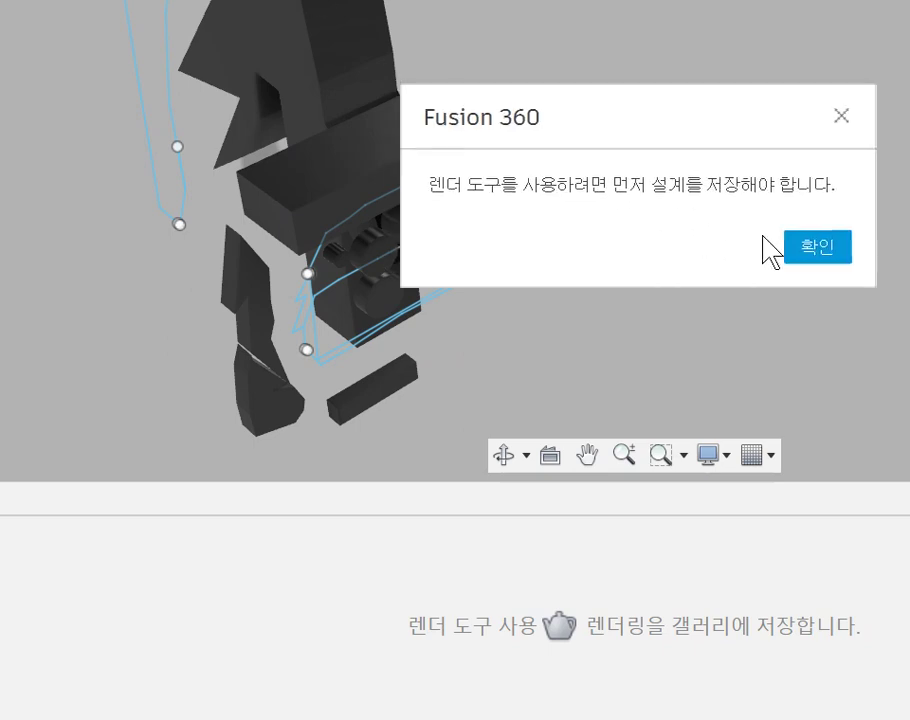
pyautogui.click(812, 248)
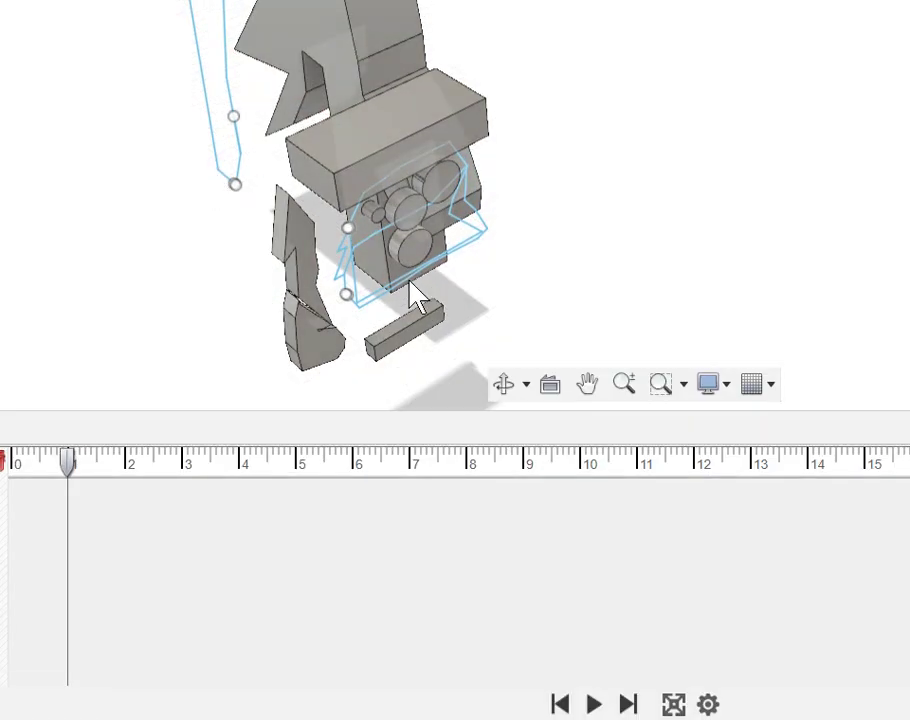
# Step: Select the whole model, switch back to the Design workspace, and open the Windows Start menu
pyautogui.click(406, 228)
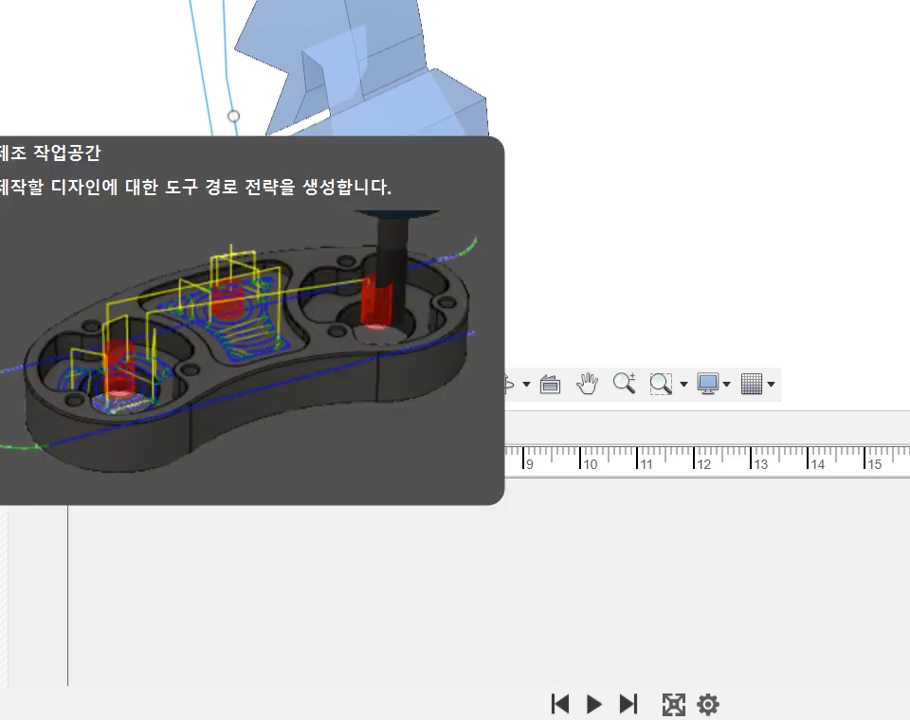
pyautogui.click(0, 152)
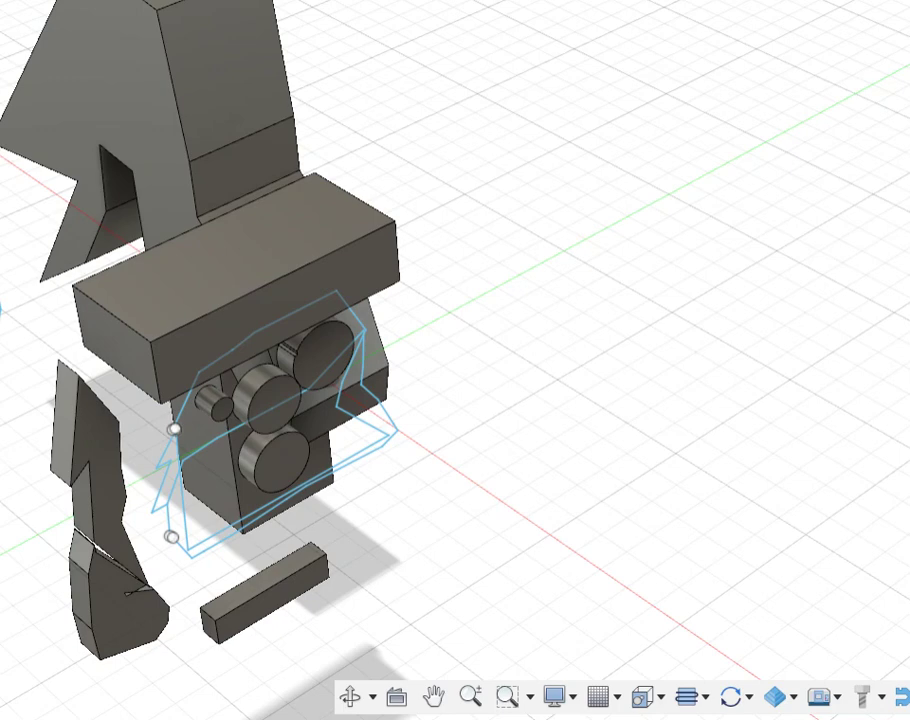
pyautogui.press('super')
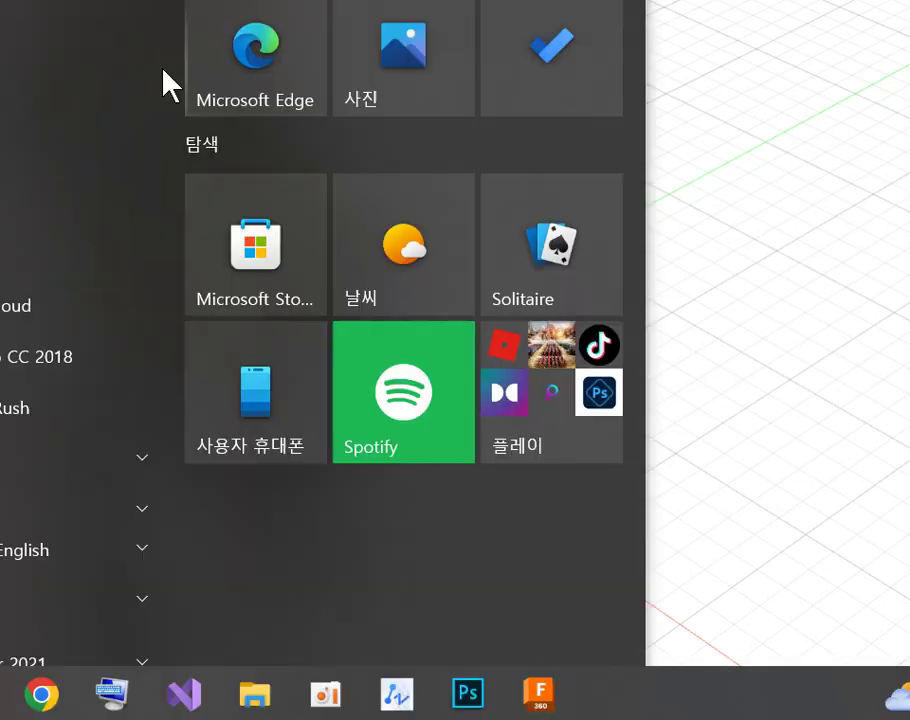
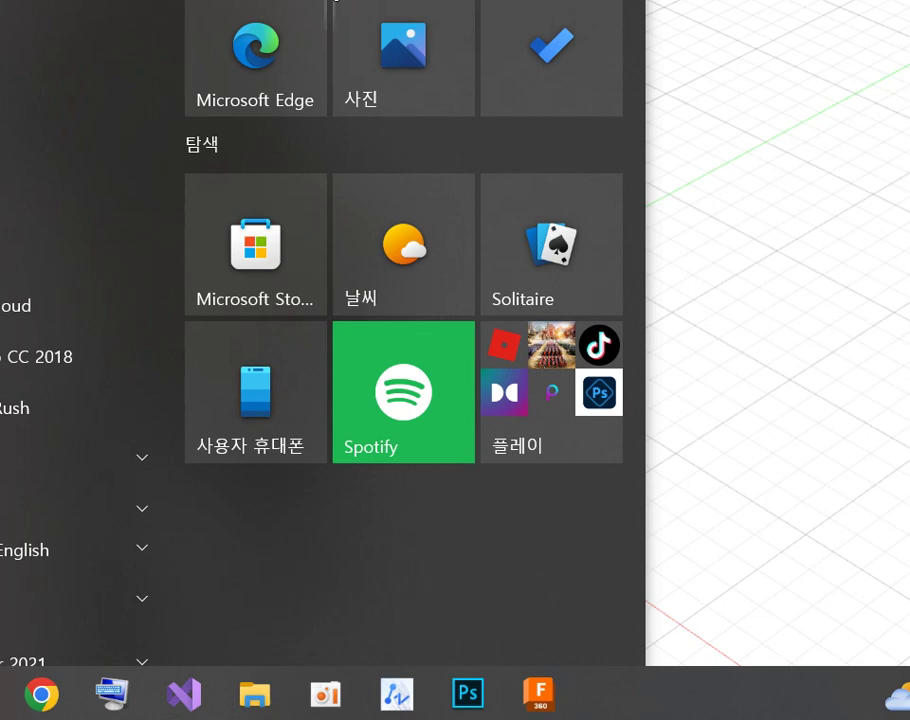
# Step: Dismiss the Windows Start menu to bring the Fusion 360 figure model back
pyautogui.press('Escape')
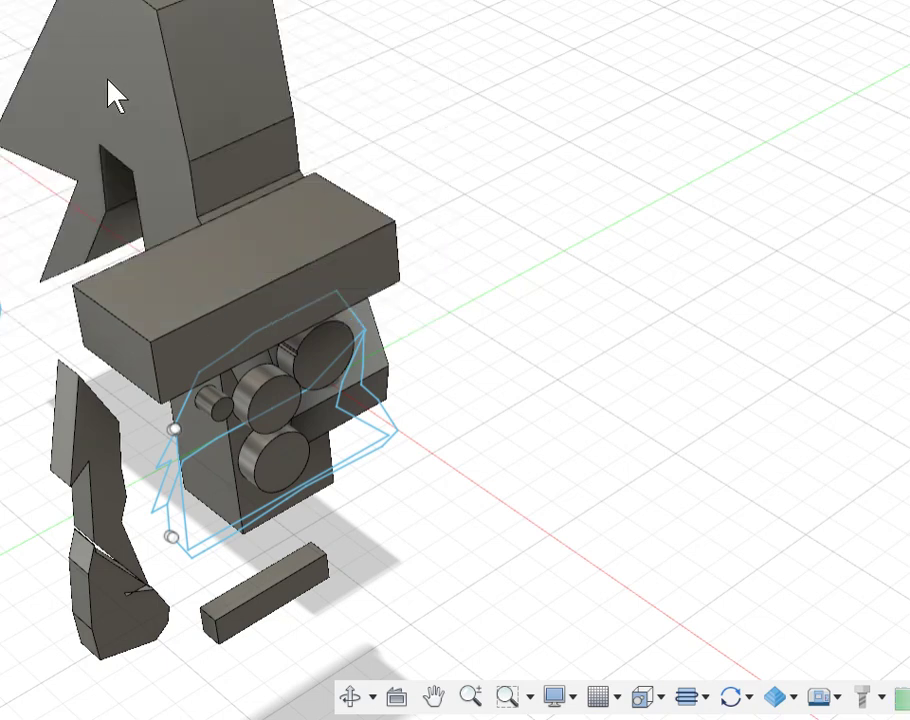
pyautogui.click(152, 110)
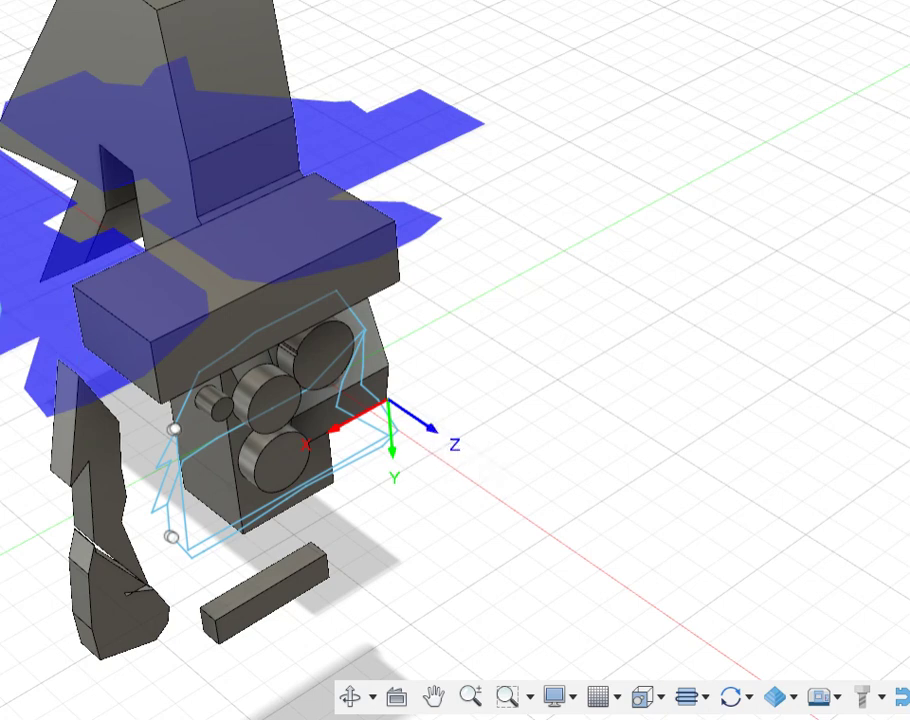
pyautogui.press('Escape')
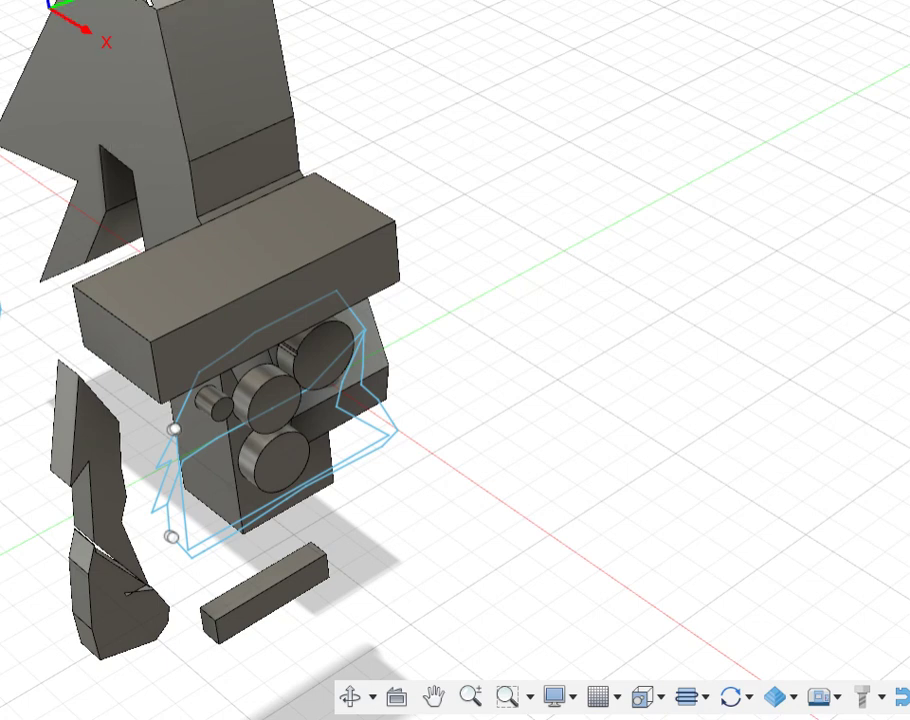
pyautogui.click(100, 112)
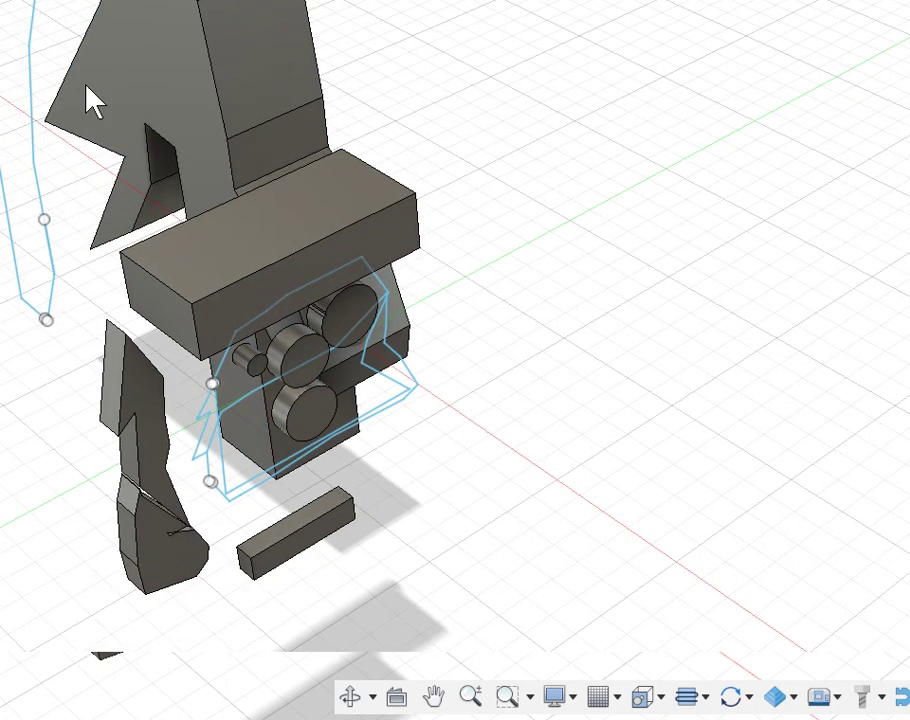
# Step: Start a new sketch on the vertical side plane through the tall spiky figure
pyautogui.click(132, 74)
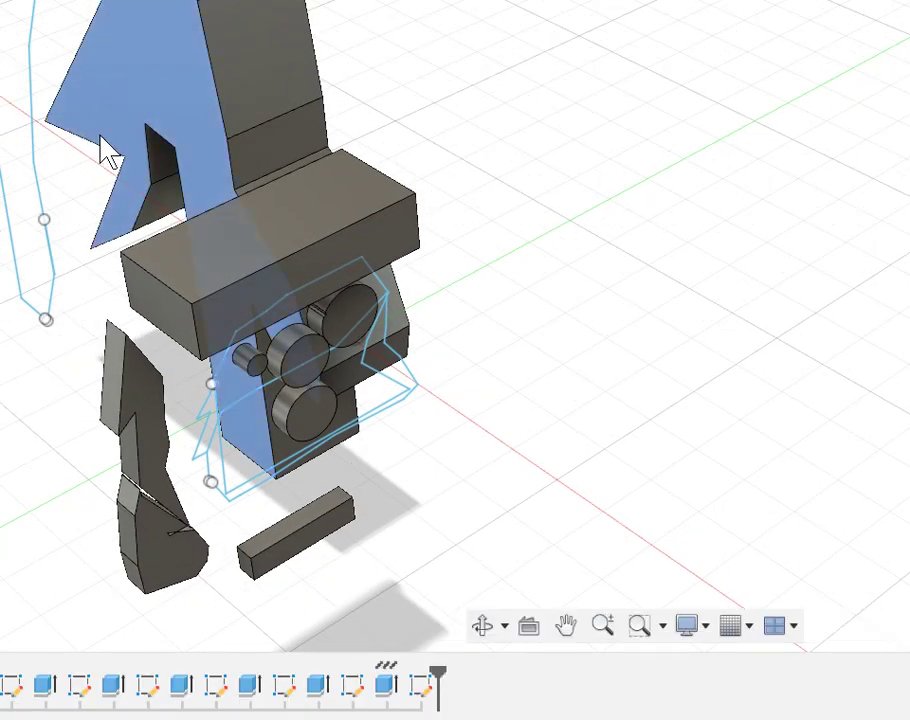
pyautogui.click(31, 100)
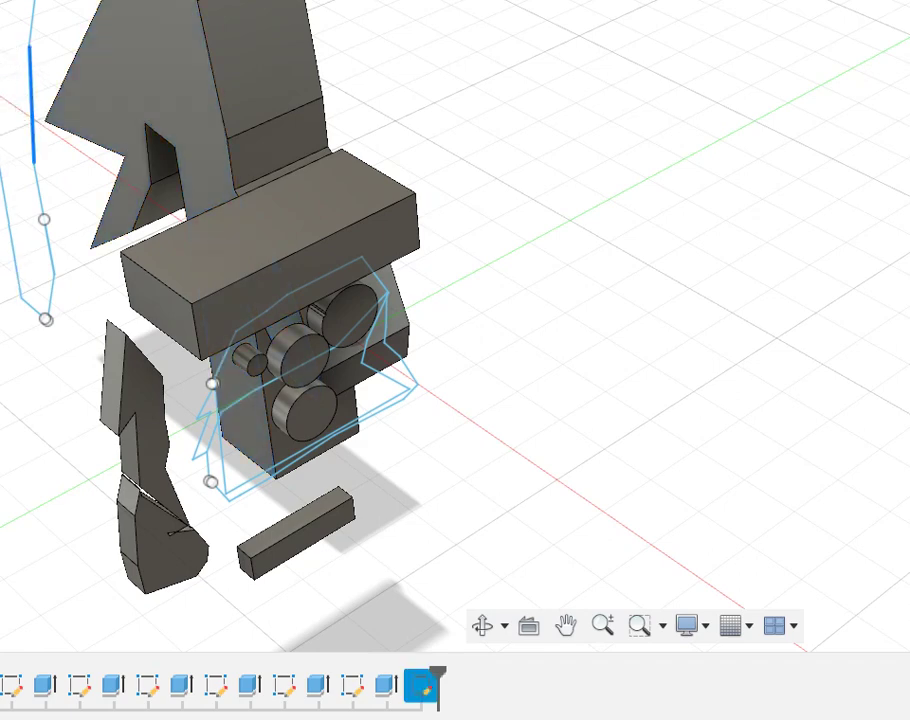
pyautogui.click(91, 152)
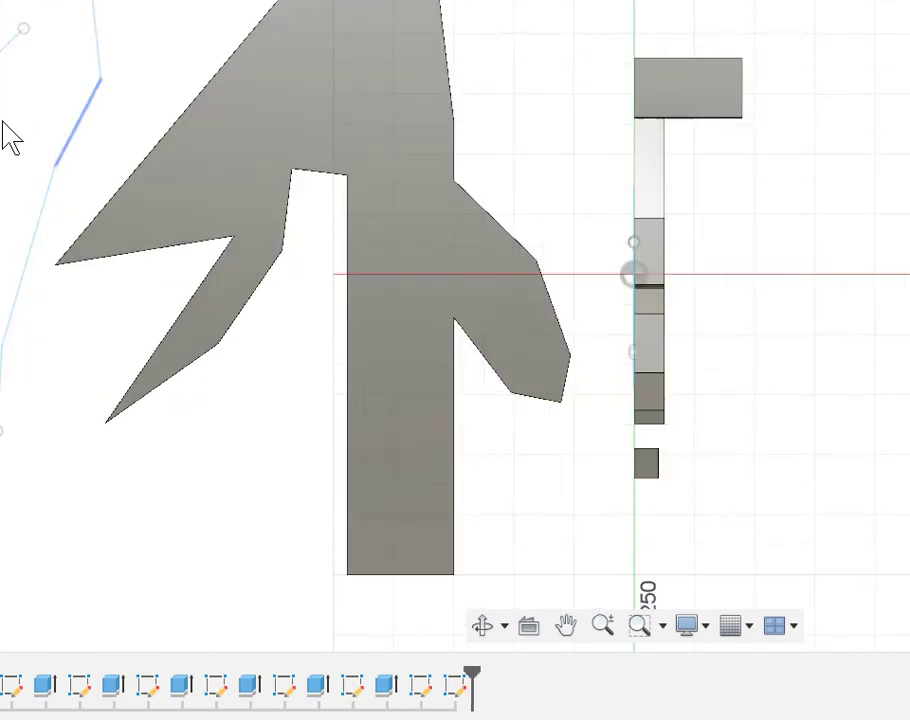
pyautogui.click(420, 685)
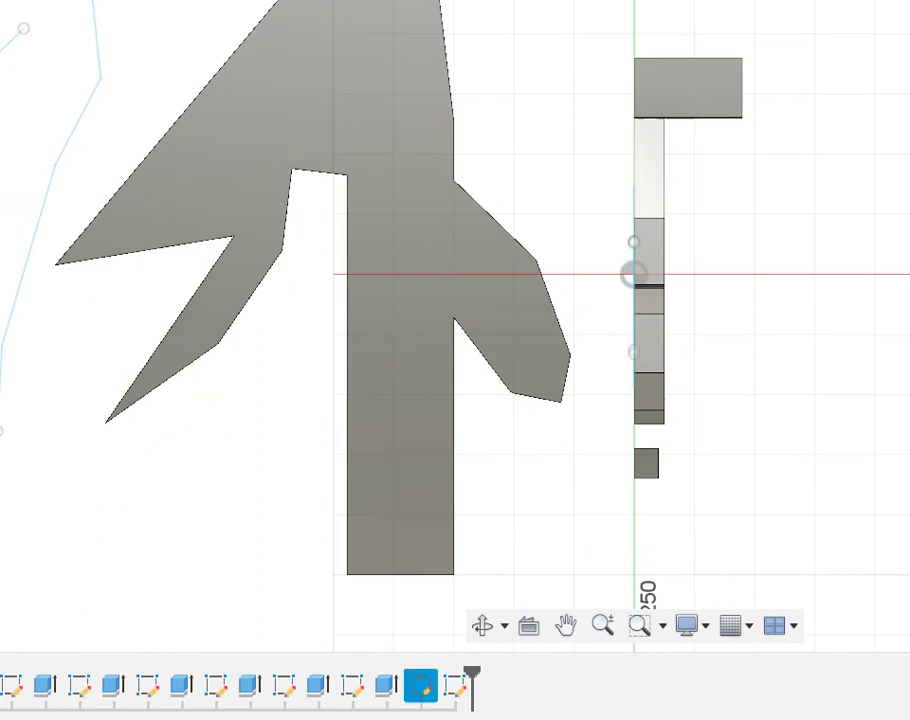
pyautogui.press('Escape')
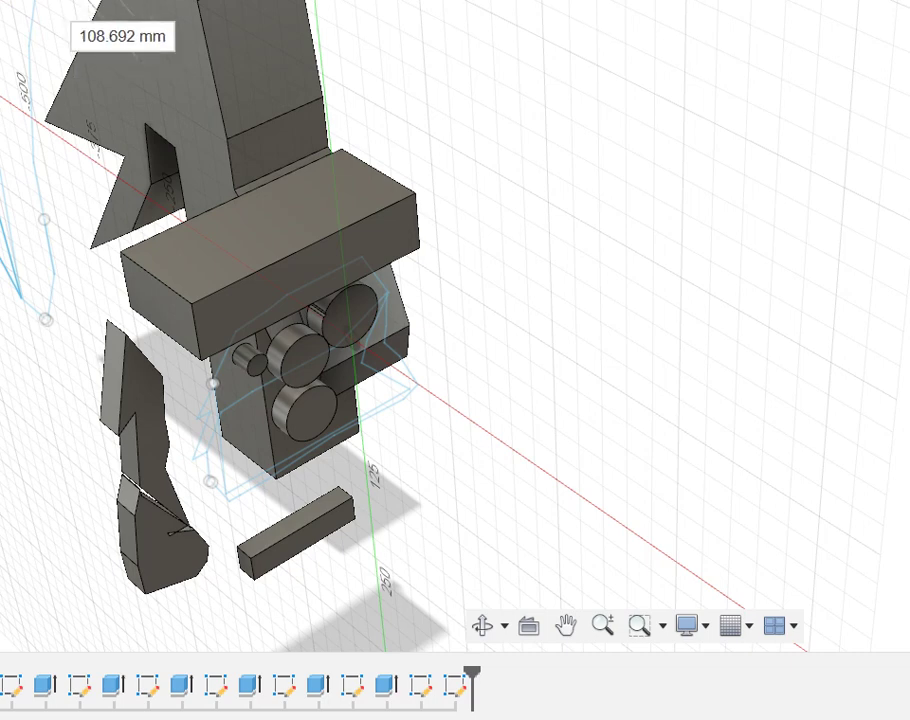
# Step: Draw one short line above the figure to a snap point, end the Line tool, then open File
pyautogui.click(148, 47)
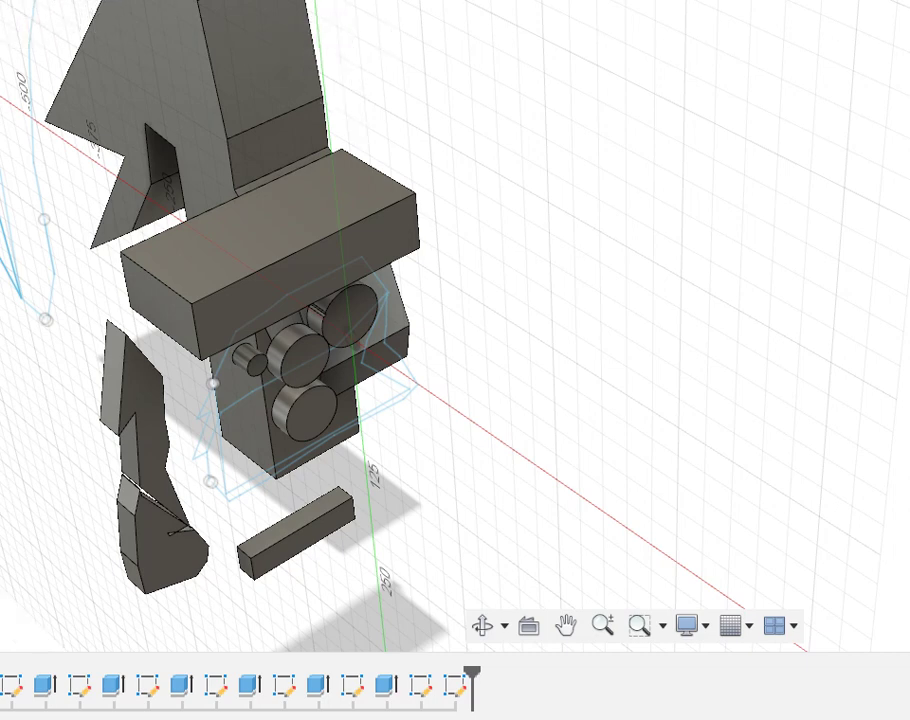
pyautogui.scroll(3, 481, 24)
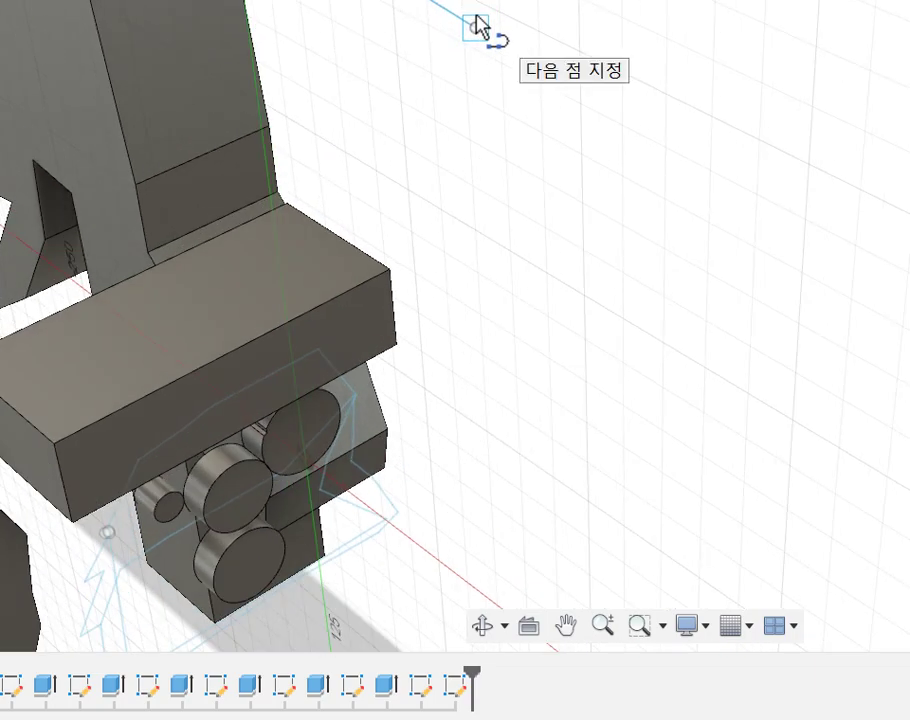
pyautogui.scroll(-5, 481, 24)
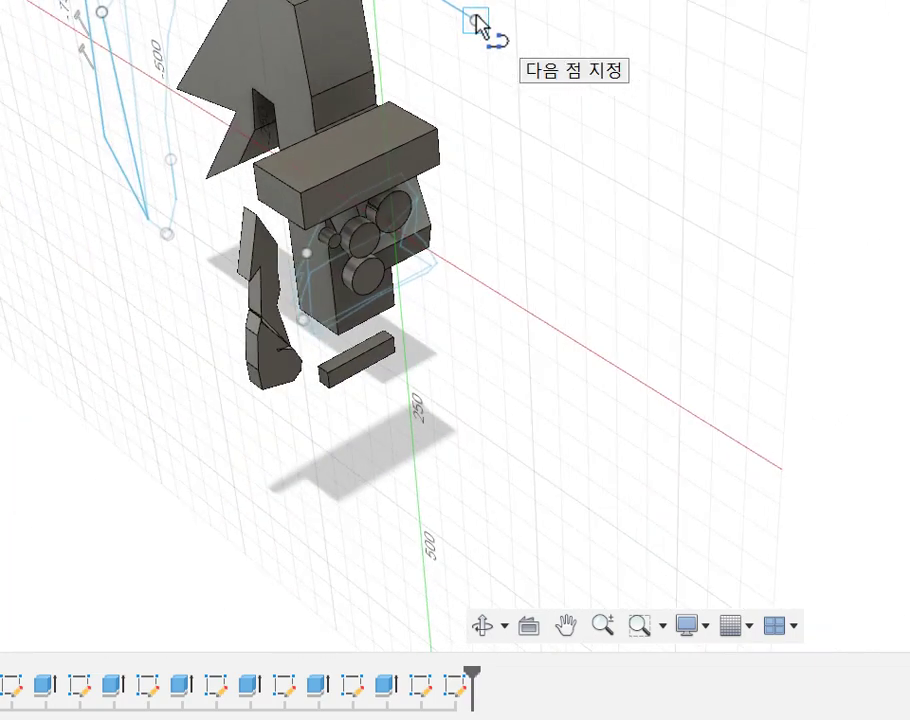
pyautogui.click(476, 17)
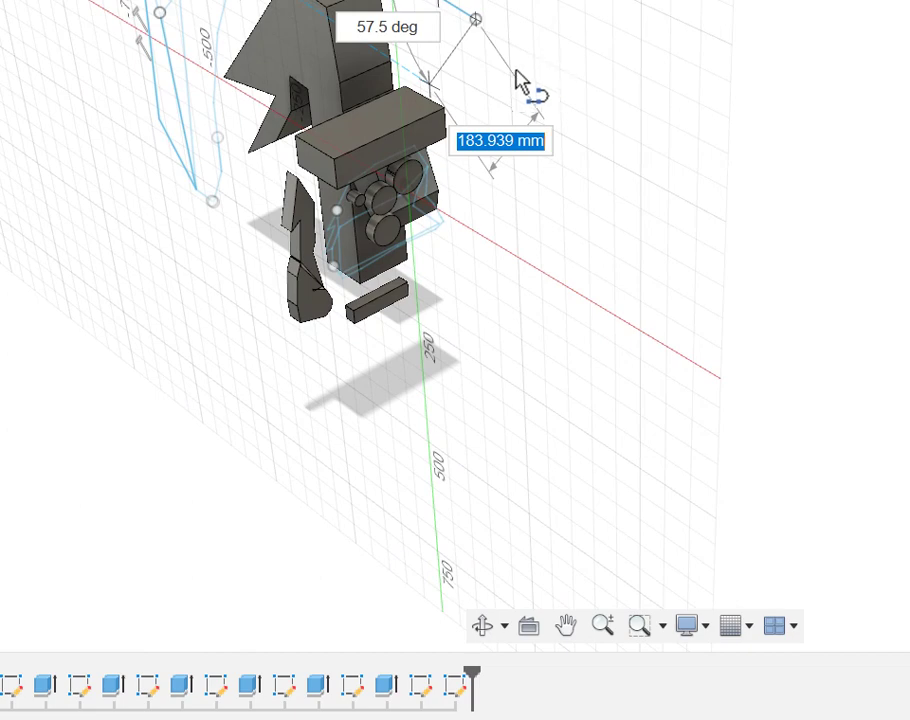
pyautogui.rightClick(588, 81)
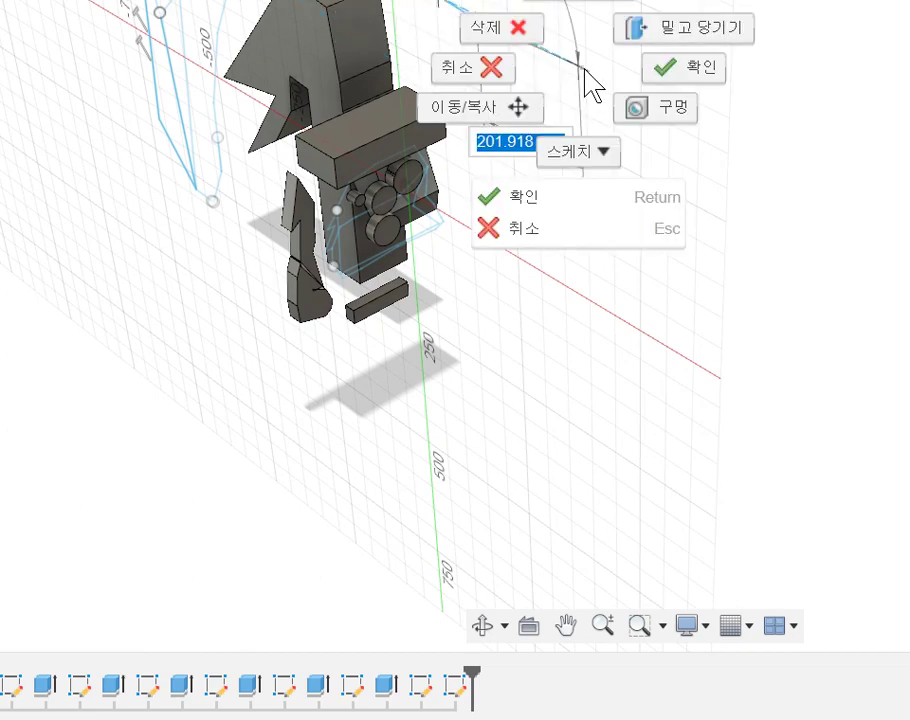
pyautogui.click(494, 38)
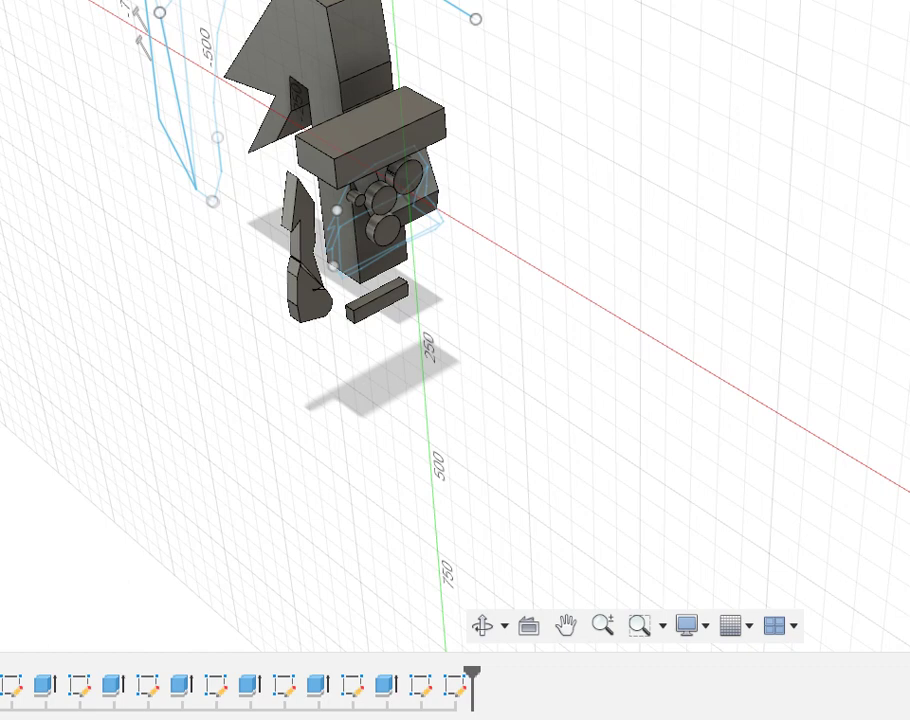
pyautogui.click(20, 1)
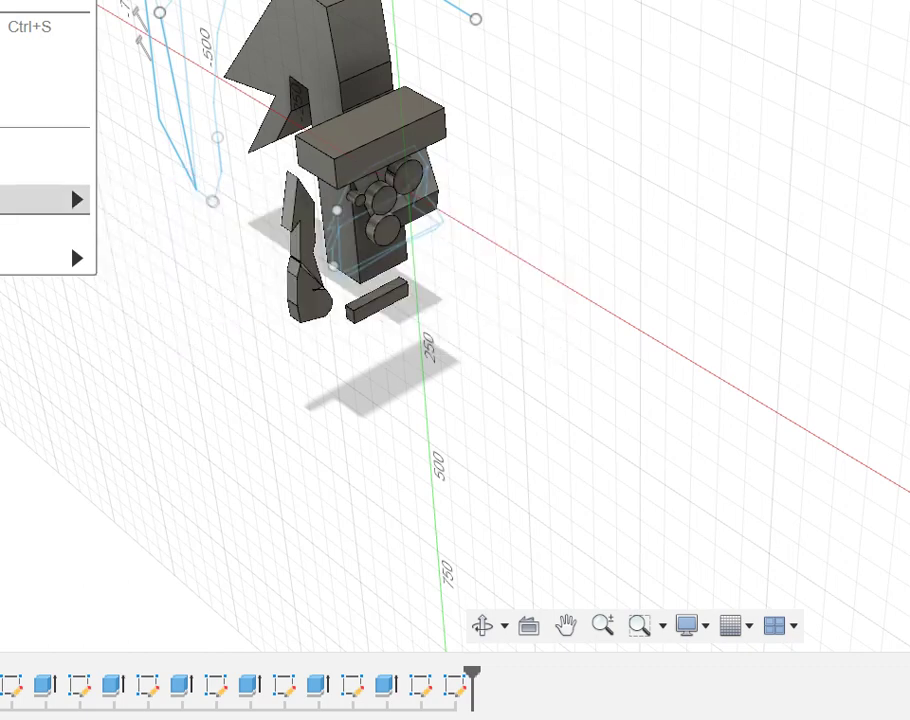
pyautogui.moveTo(45, 199)
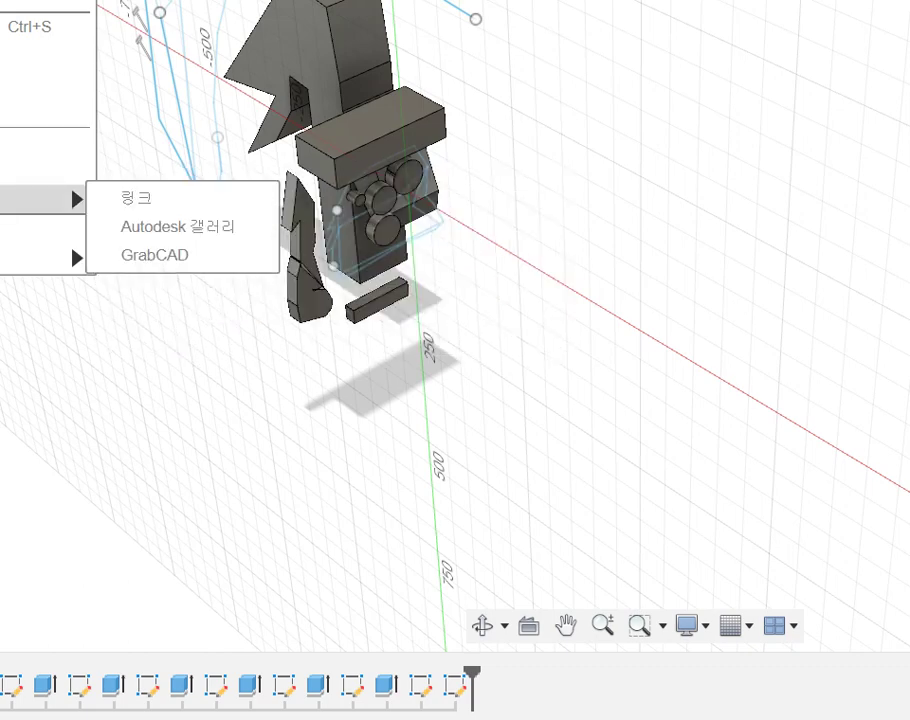
pyautogui.moveTo(50, 258)
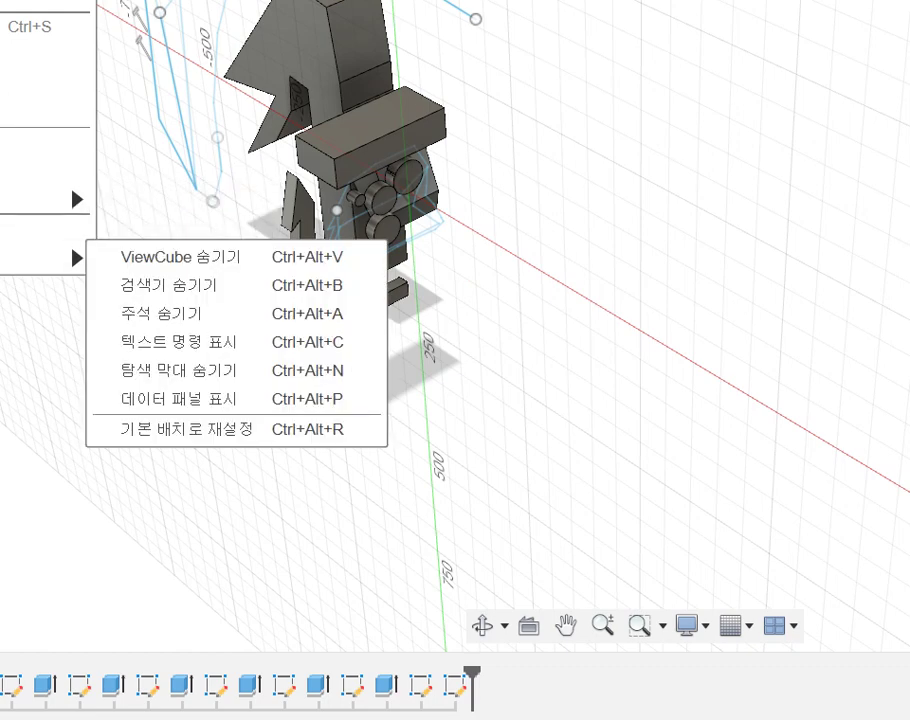
pyautogui.click(173, 399)
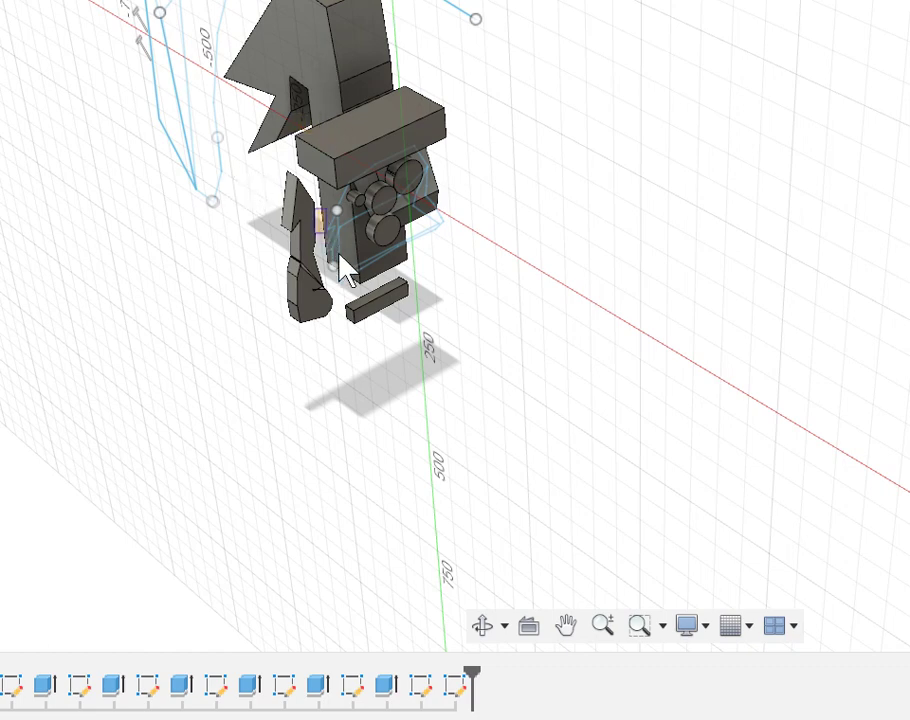
# Step: Move the selected sketch profile out to the left of the figure
pyautogui.press('m')
pyautogui.moveTo(330, 235); pyautogui.dragTo(227, 258)
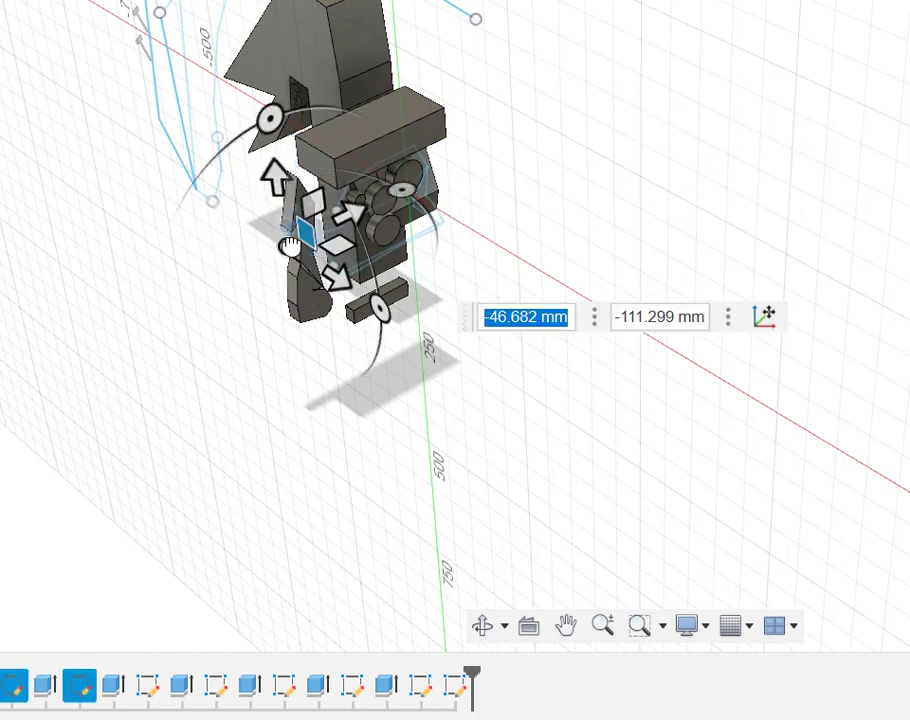
pyautogui.moveTo(284, 242); pyautogui.dragTo(172, 272)
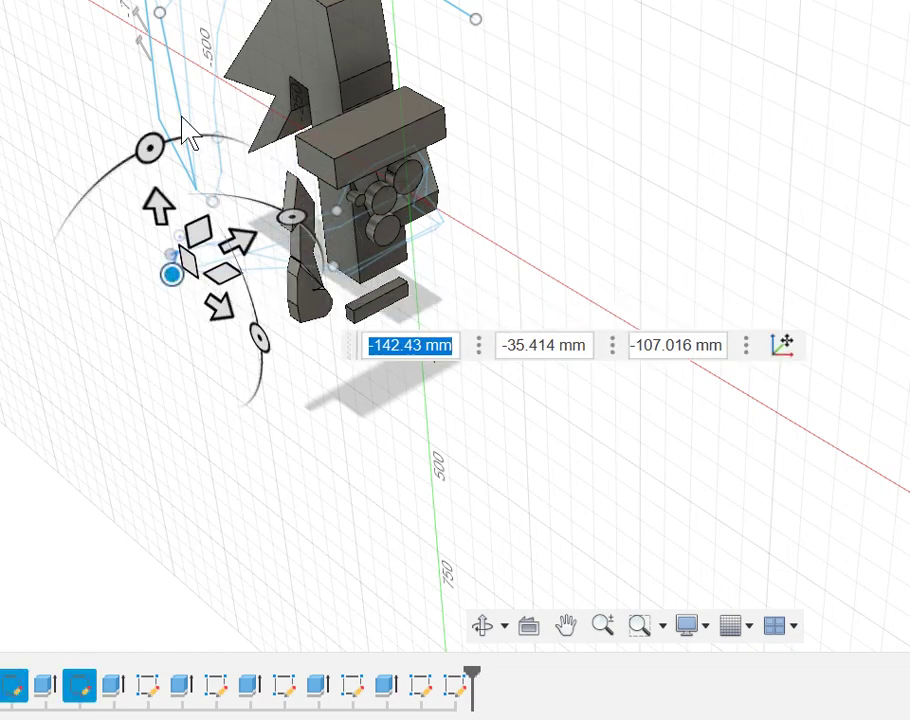
pyautogui.press('Return')
# Step: Sketch an ellipse above and right of the figure with a 158.114 mm first axis
pyautogui.scroll(5, 185, 10)
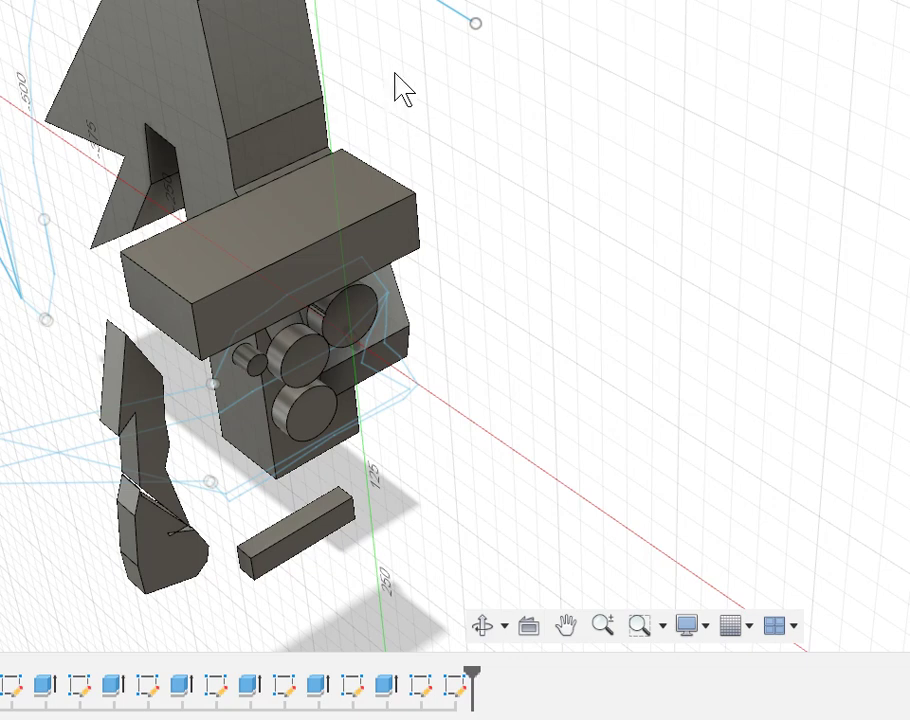
pyautogui.click(569, 51)
pyautogui.click(653, 137)
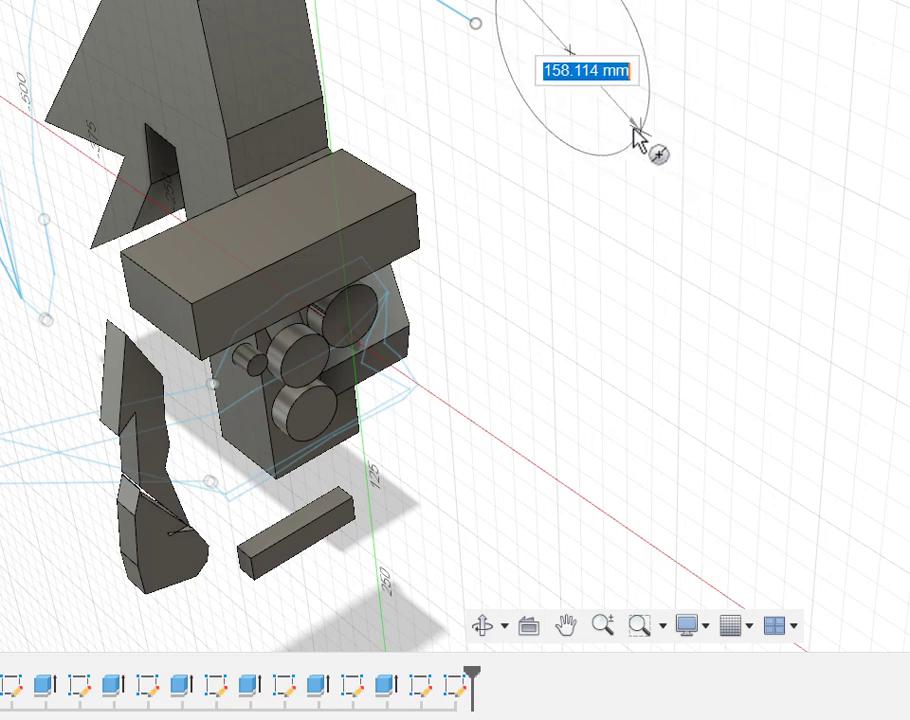
pyautogui.click(632, 130)
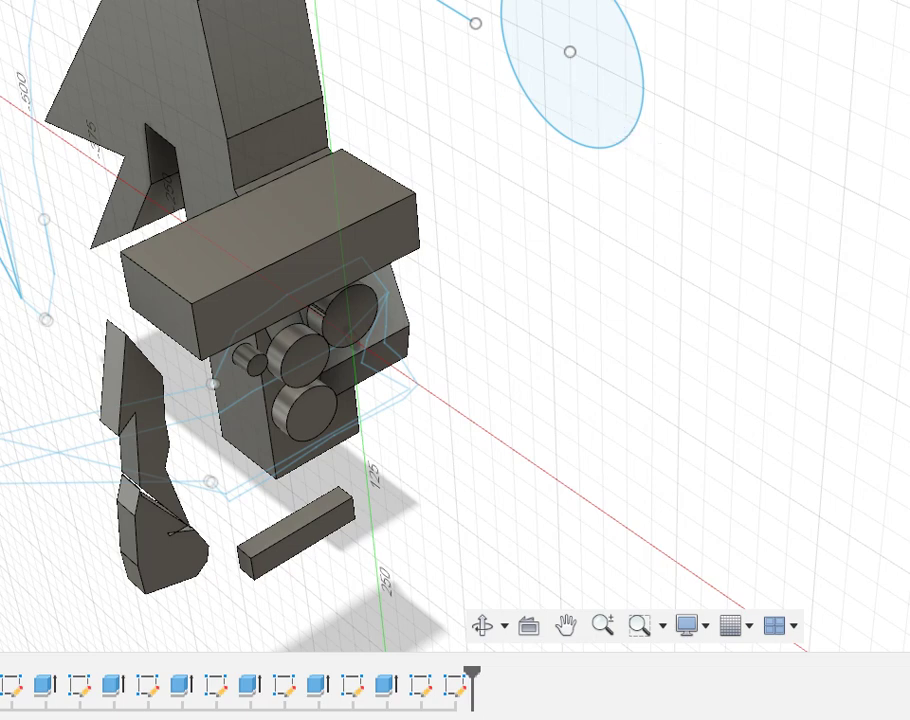